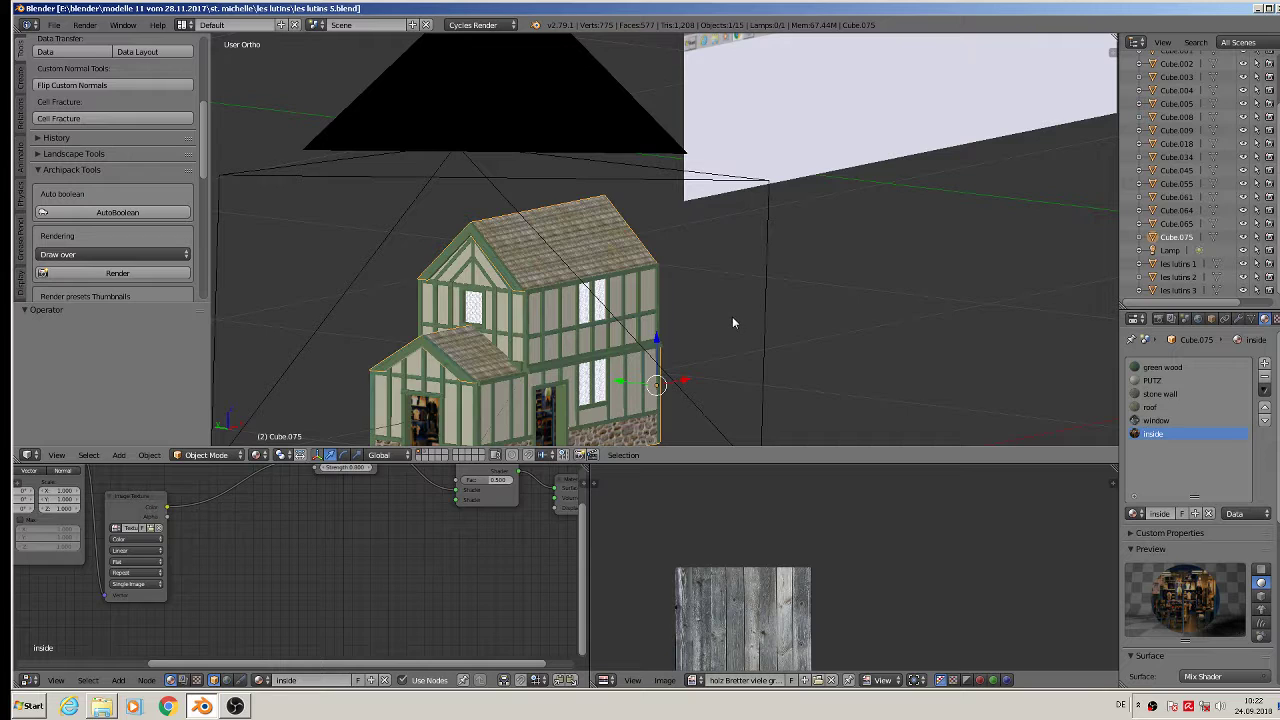
# Step: Turn on the Screencast Keys display for the 3D view
pyautogui.press('n')
pyautogui.scroll(-5, 857, 293)
pyautogui.scroll(-4, 1030, 396)
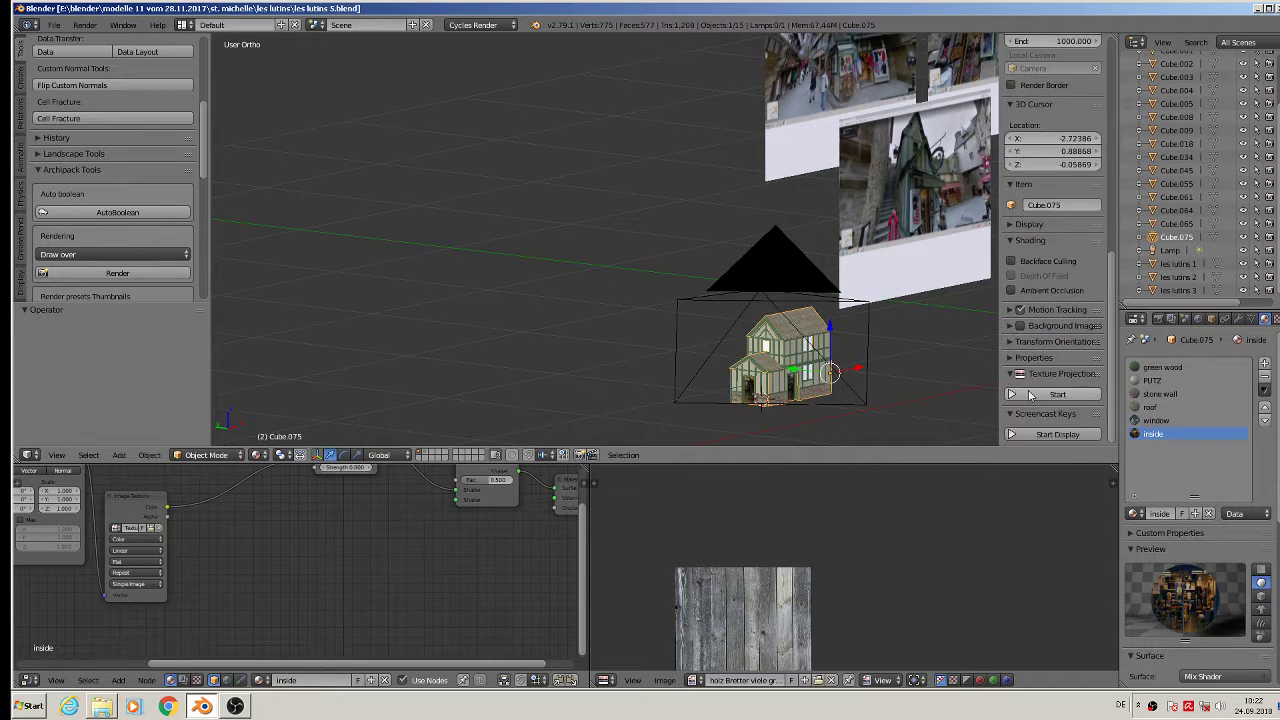
pyautogui.click(1055, 434)
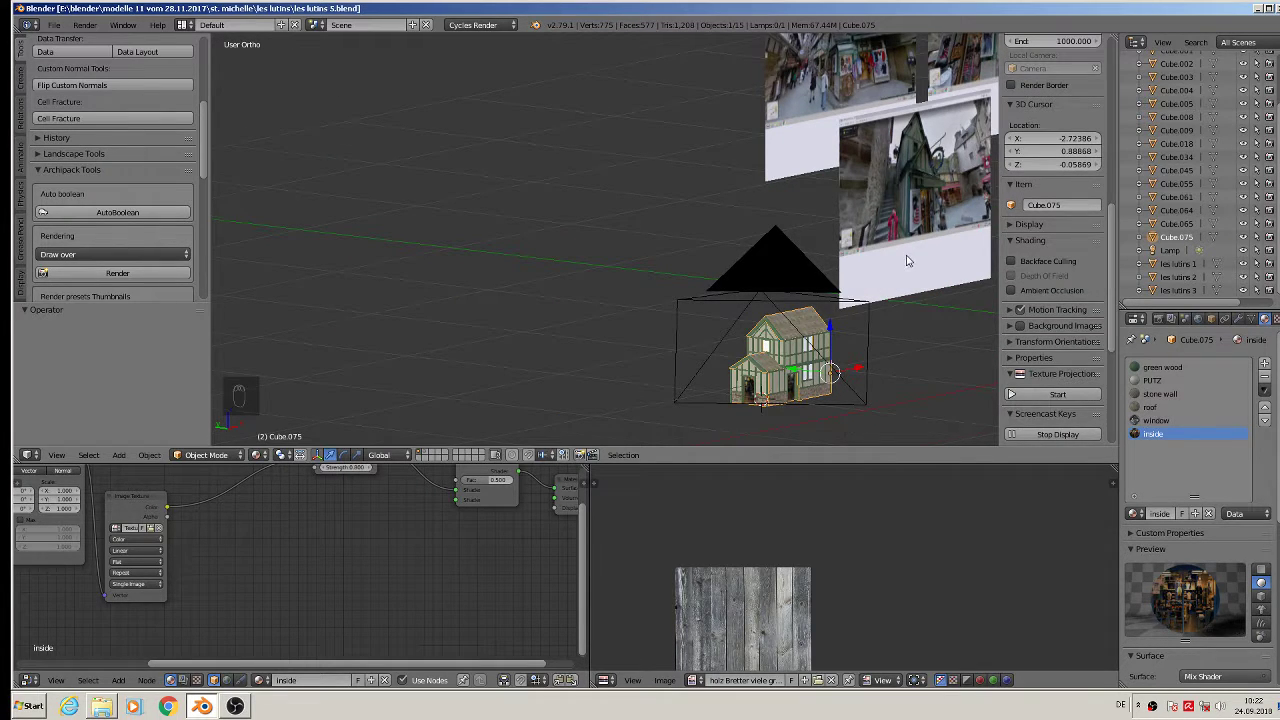
pyautogui.press('n')
# Step: Try moving the house body about 0.265 units along the X axis in front view
pyautogui.scroll(3, 926, 290)
pyautogui.keyDown('shift'); pyautogui.moveTo(881, 243); pyautogui.dragTo(578, 236, button='middle'); pyautogui.keyUp('shift')
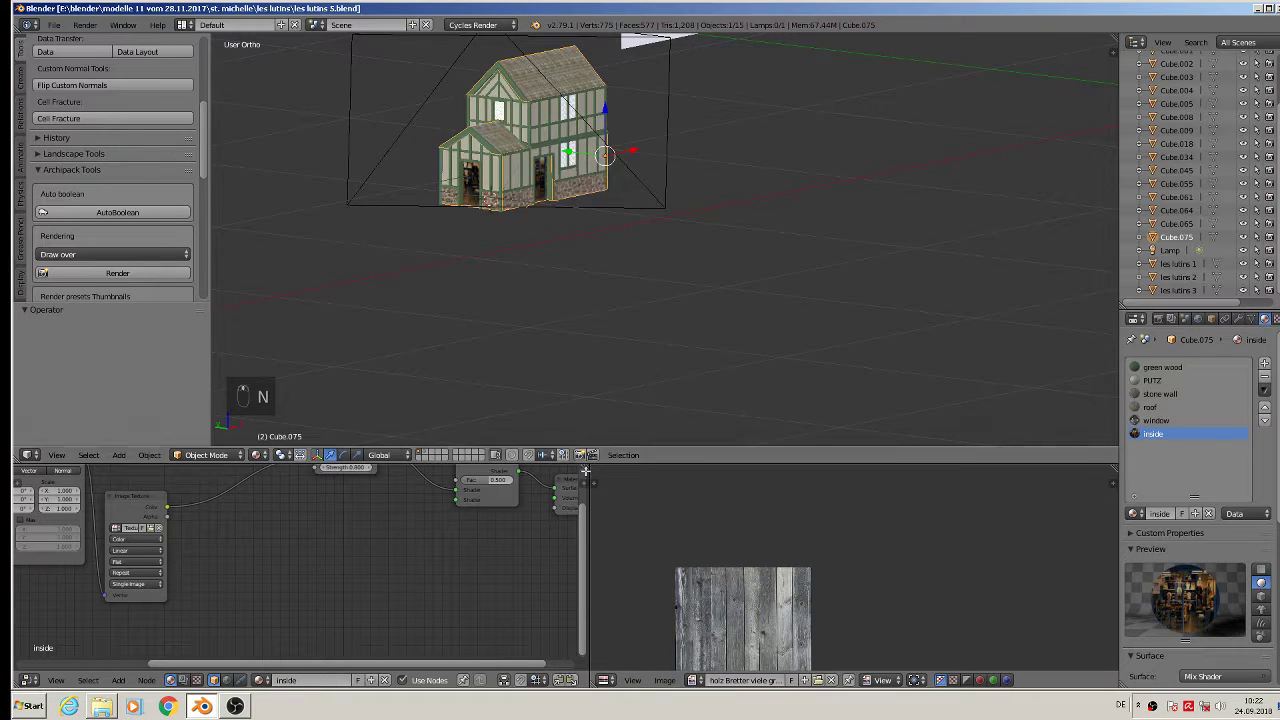
pyautogui.press('KP_1')
pyautogui.scroll(1, 589, 162)
pyautogui.scroll(2, 589, 162)
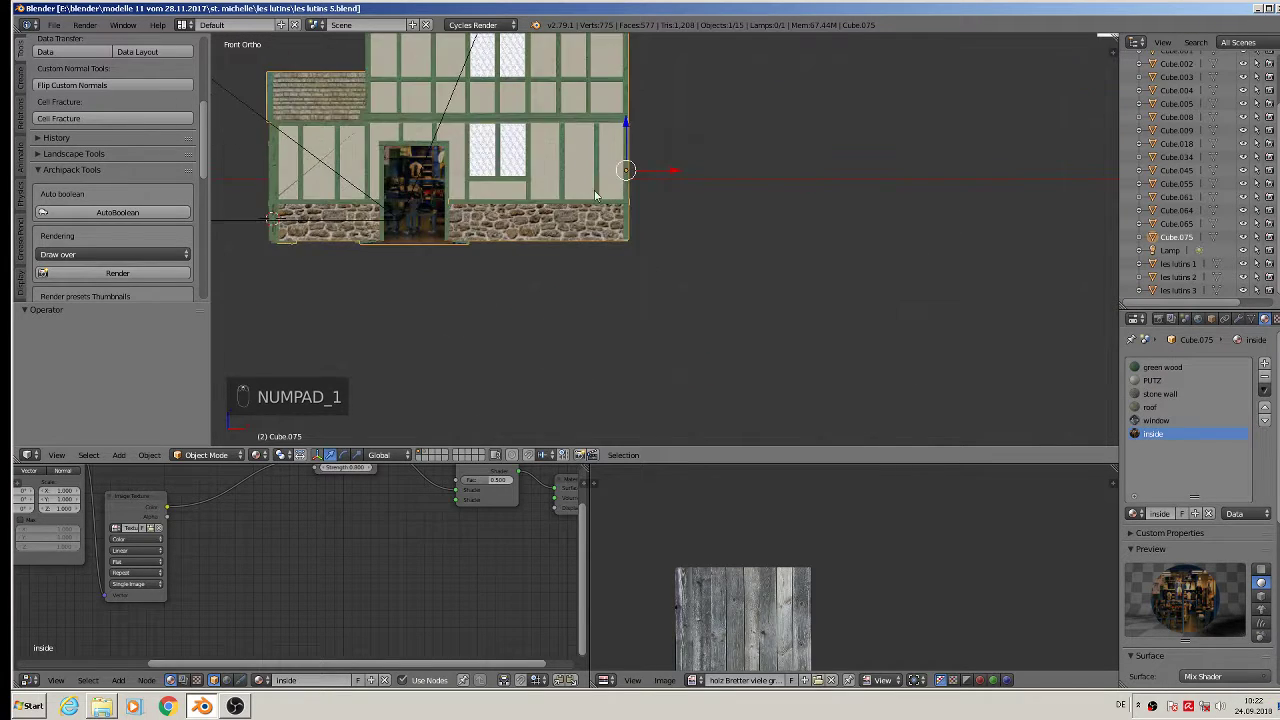
pyautogui.keyDown('shift'); pyautogui.moveTo(590, 165); pyautogui.dragTo(670, 378, button='middle'); pyautogui.keyUp('shift')
pyautogui.rightClick(717, 362)
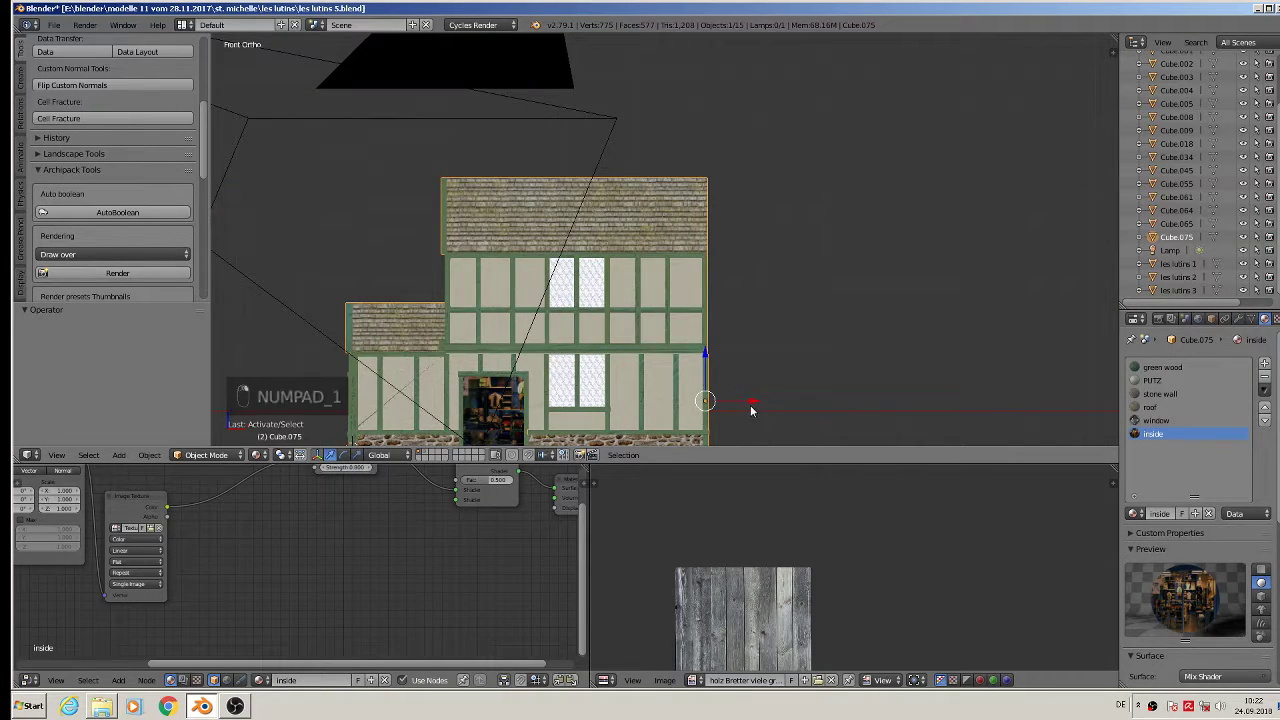
pyautogui.moveTo(750, 400); pyautogui.dragTo(910, 400)
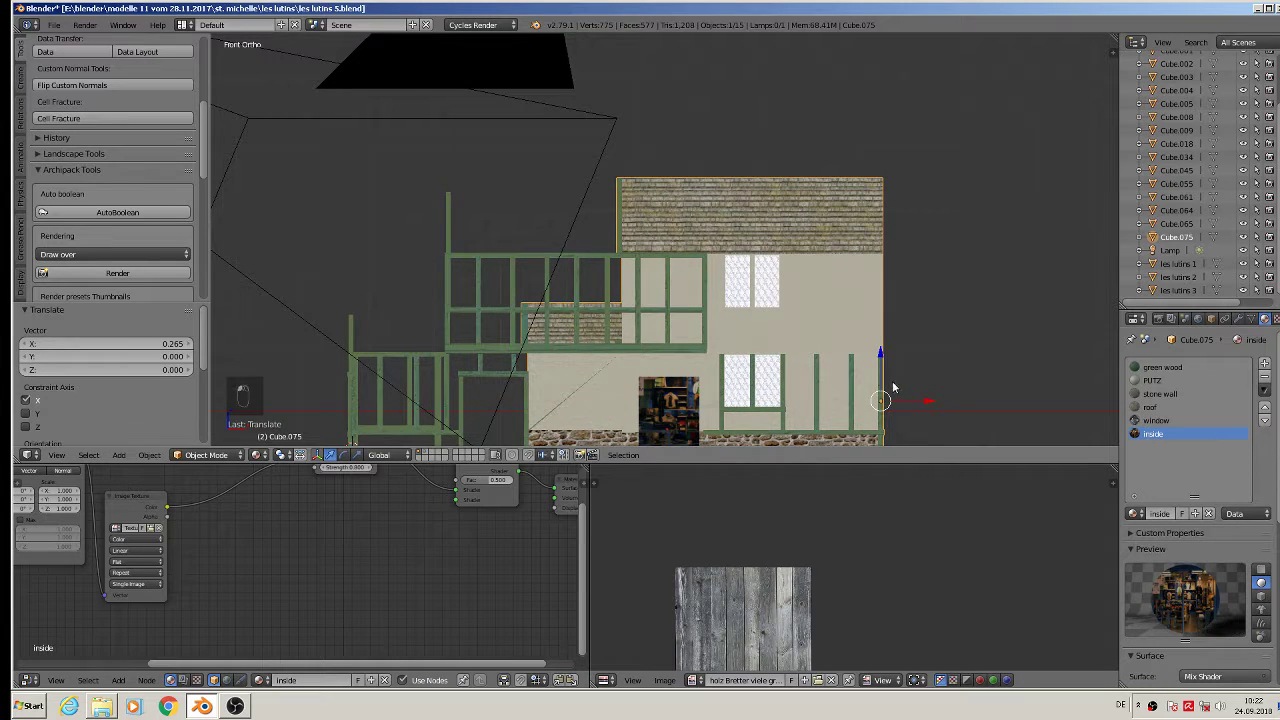
pyautogui.hotkey('ctrl', 'z')
# Step: Duplicate the house body in place, move the copy to layer 3, and show only that layer
pyautogui.scroll(-3, 674, 266)
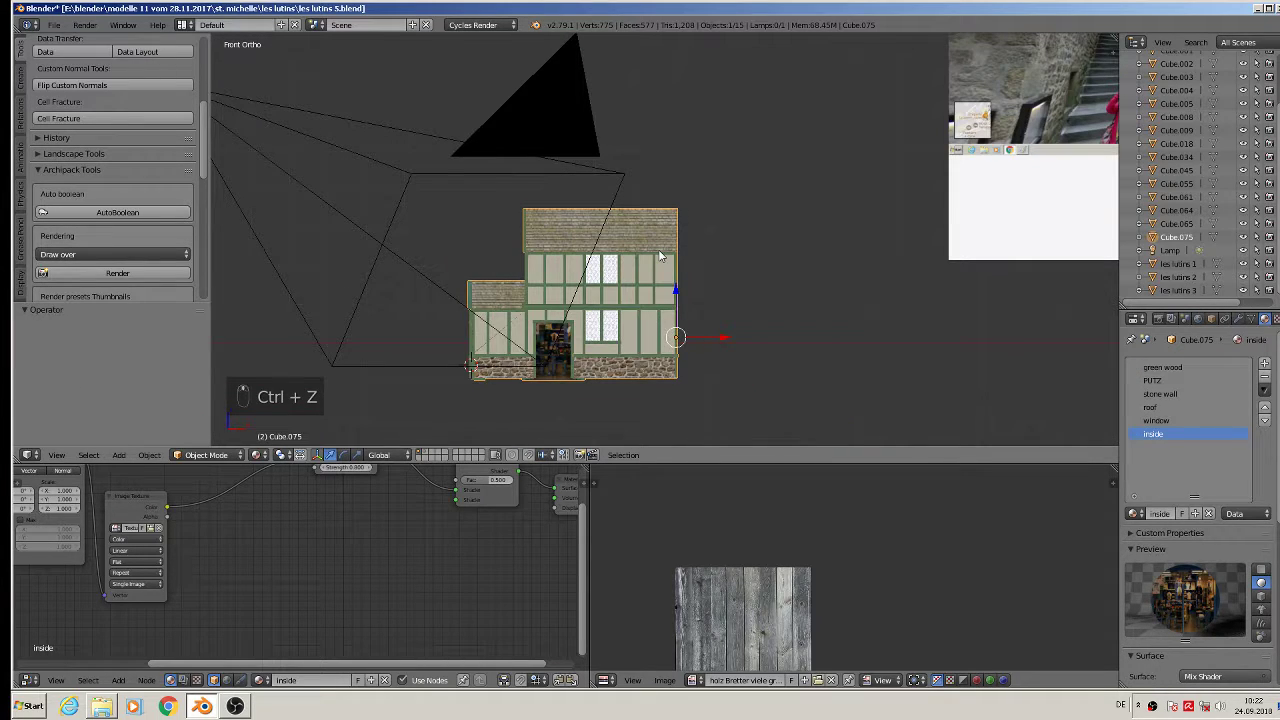
pyautogui.hotkey('shift', 'd')
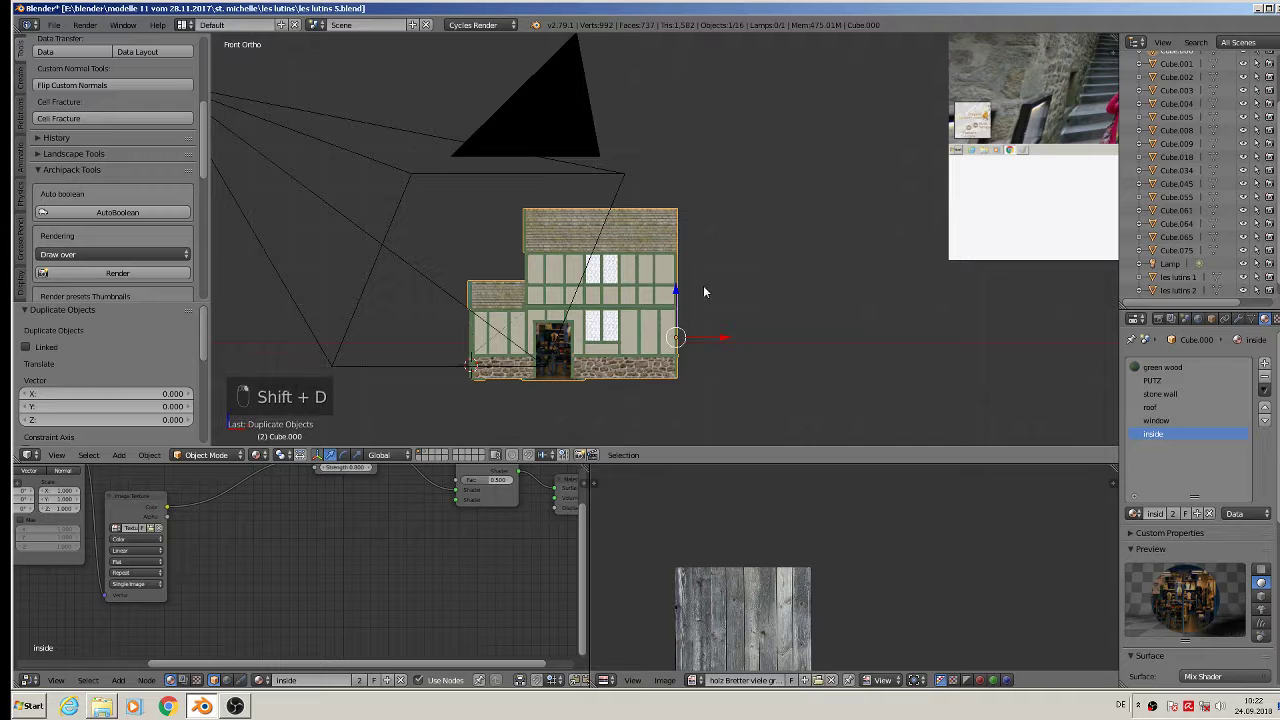
pyautogui.press('m')
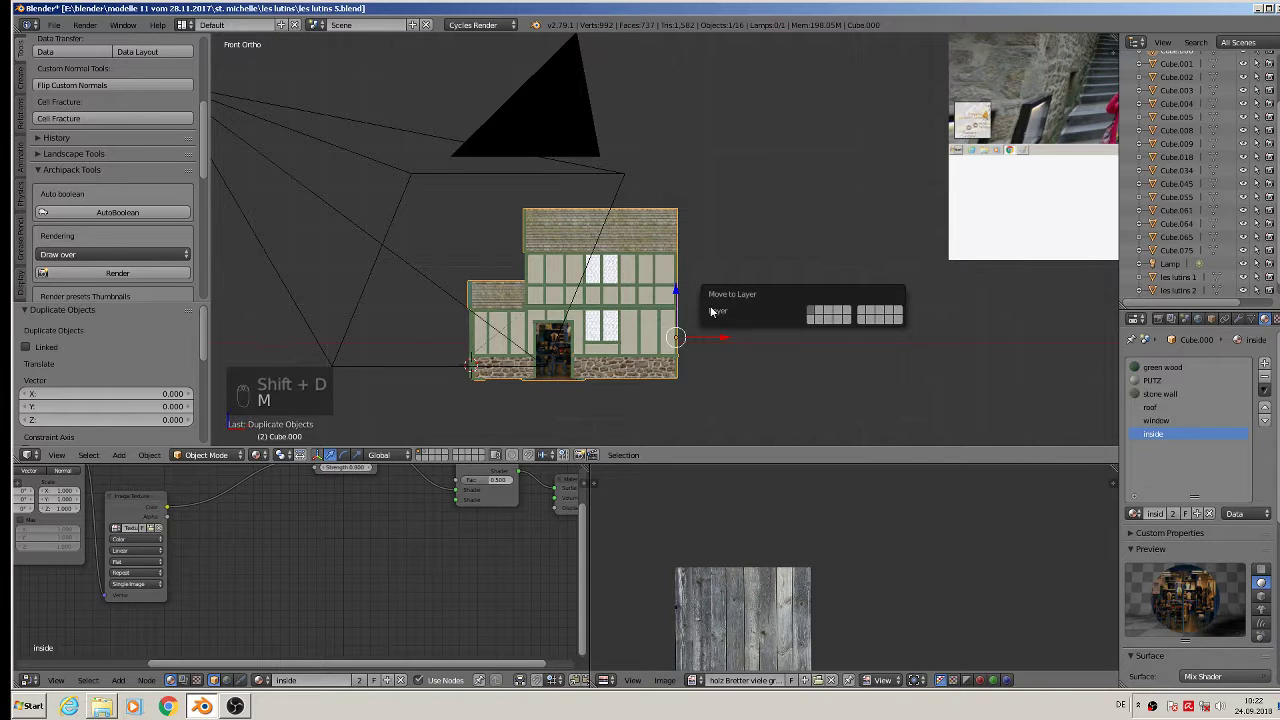
pyautogui.click(829, 315)
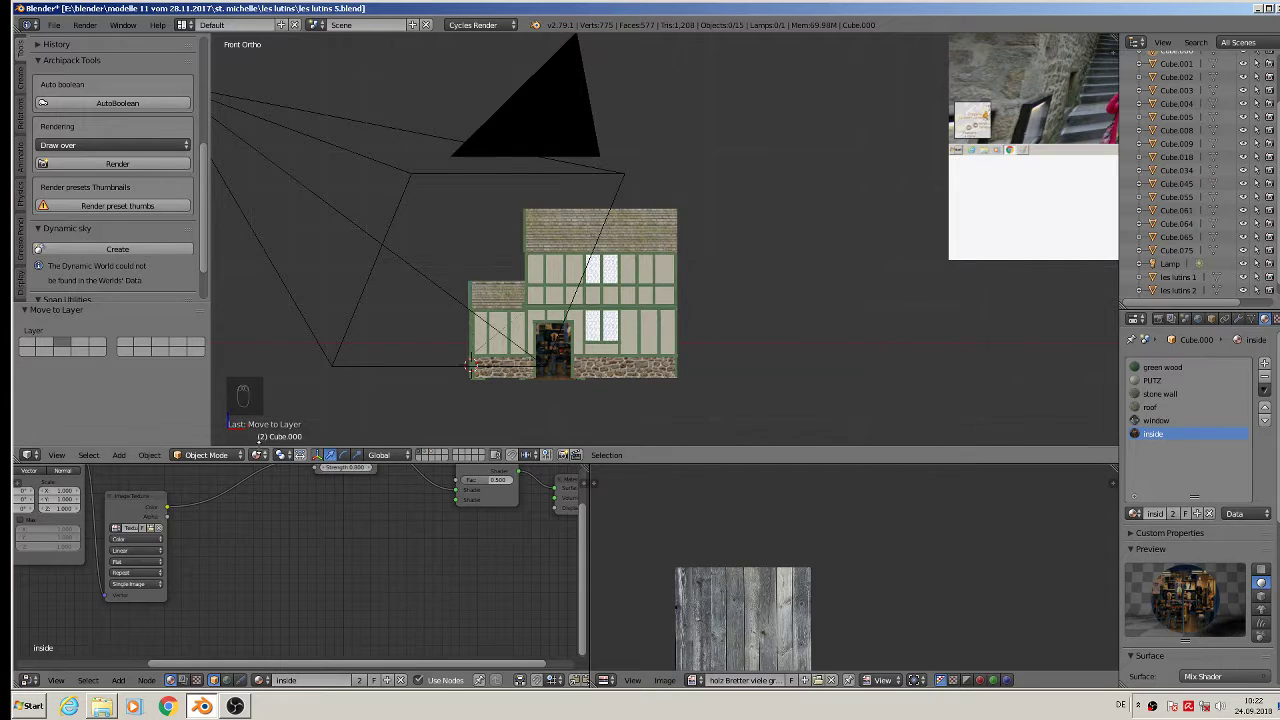
pyautogui.click(433, 455)
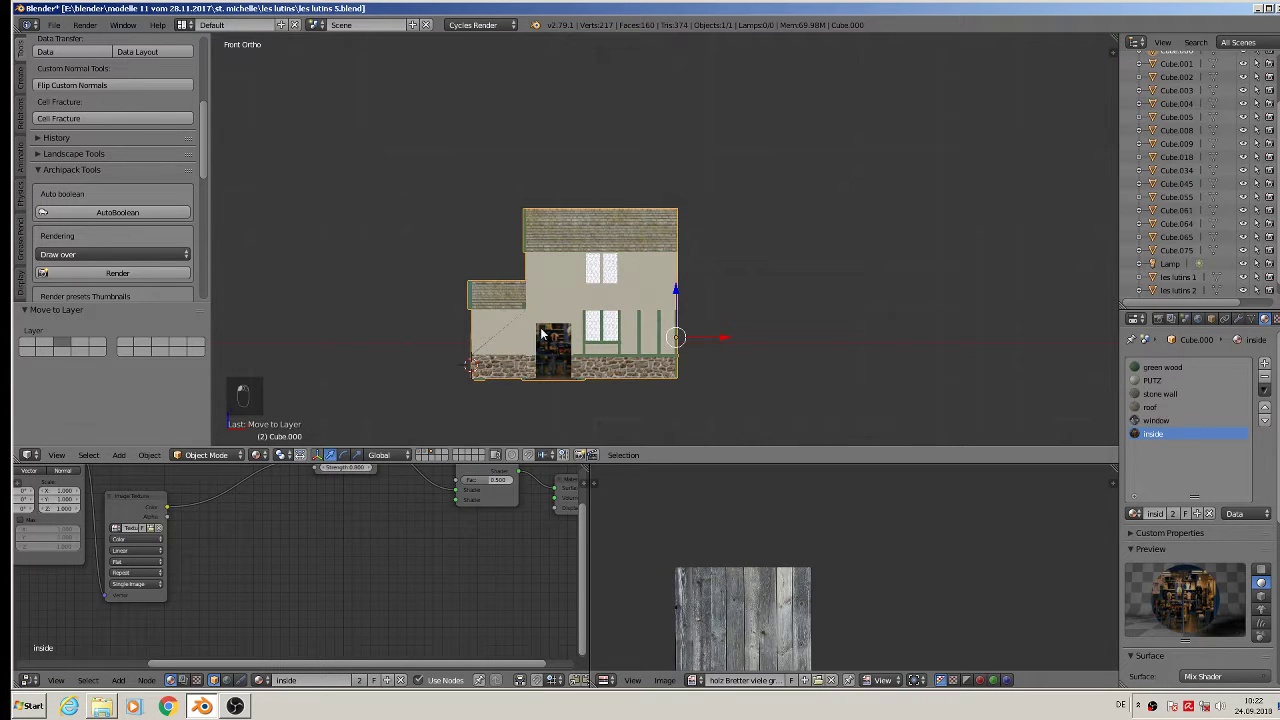
# Step: Inspect the duplicated body's mesh and compare it with the timbered original on layer 1, returning to layer 3
pyautogui.moveTo(541, 335); pyautogui.dragTo(705, 283, button='middle')
pyautogui.press('Tab')
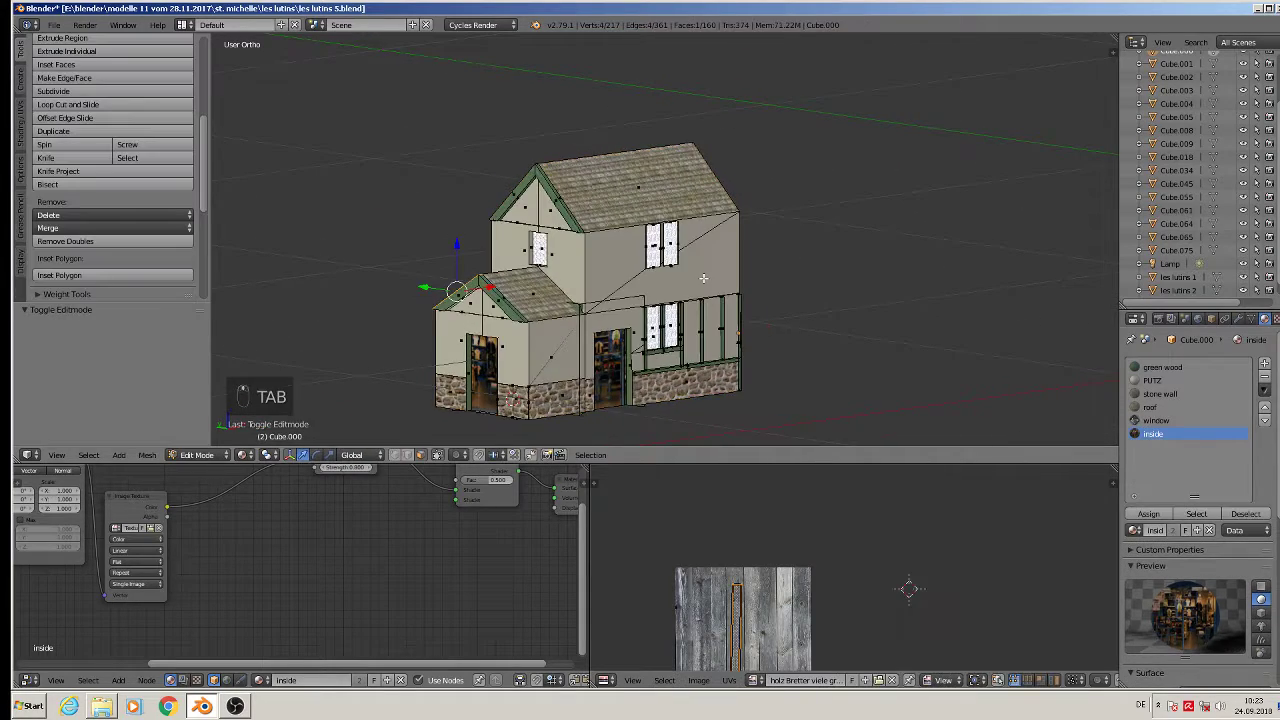
pyautogui.scroll(8, 703, 278)
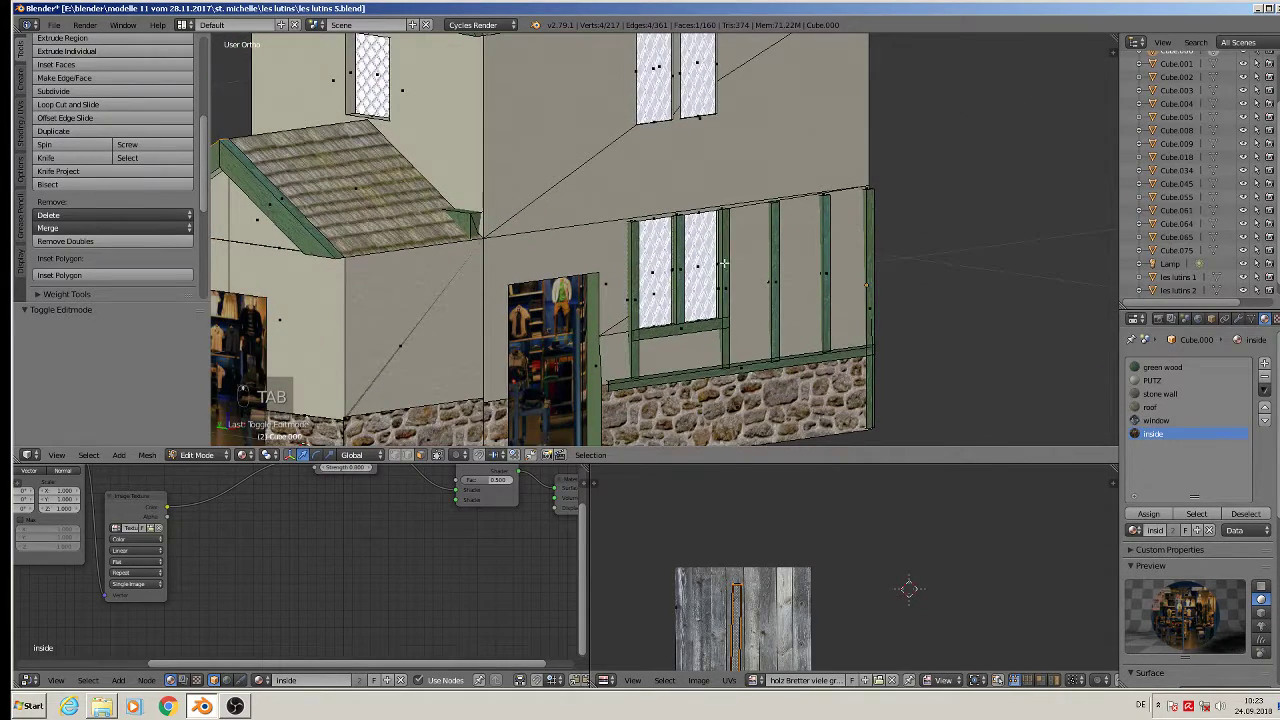
pyautogui.scroll(-8, 681, 320)
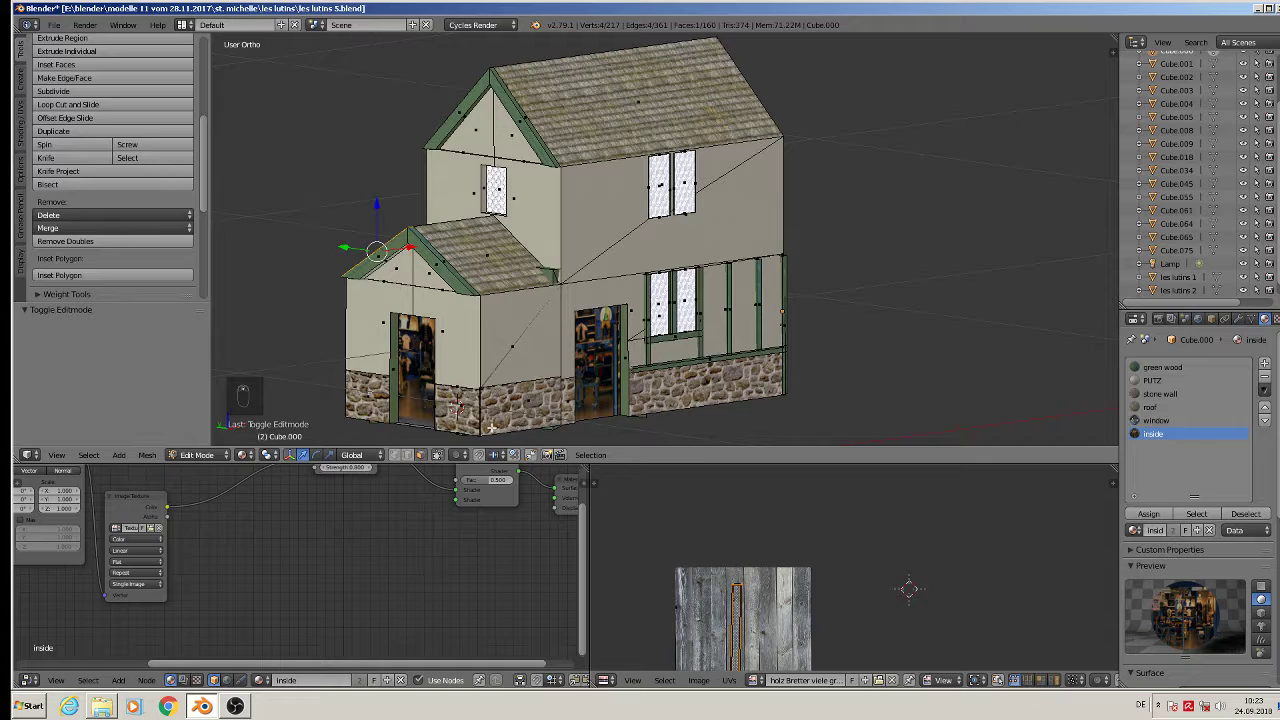
pyautogui.press('Tab')
pyautogui.click(421, 455)
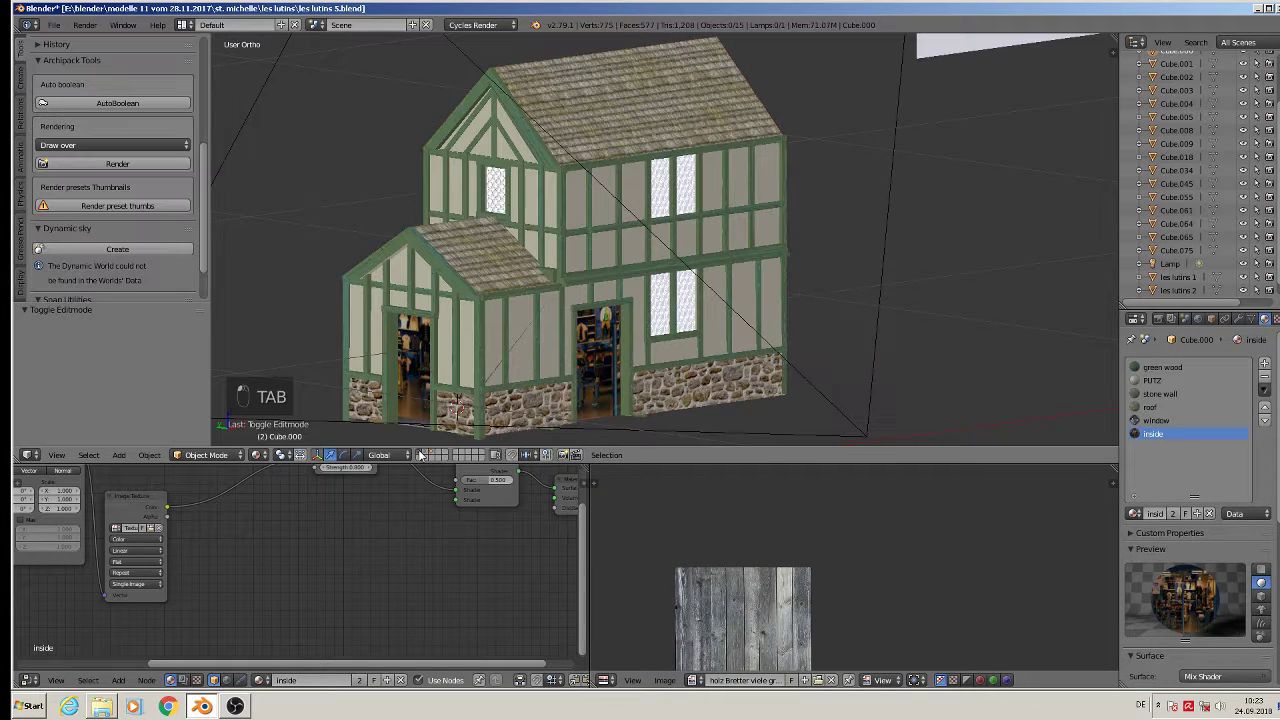
pyautogui.click(433, 455)
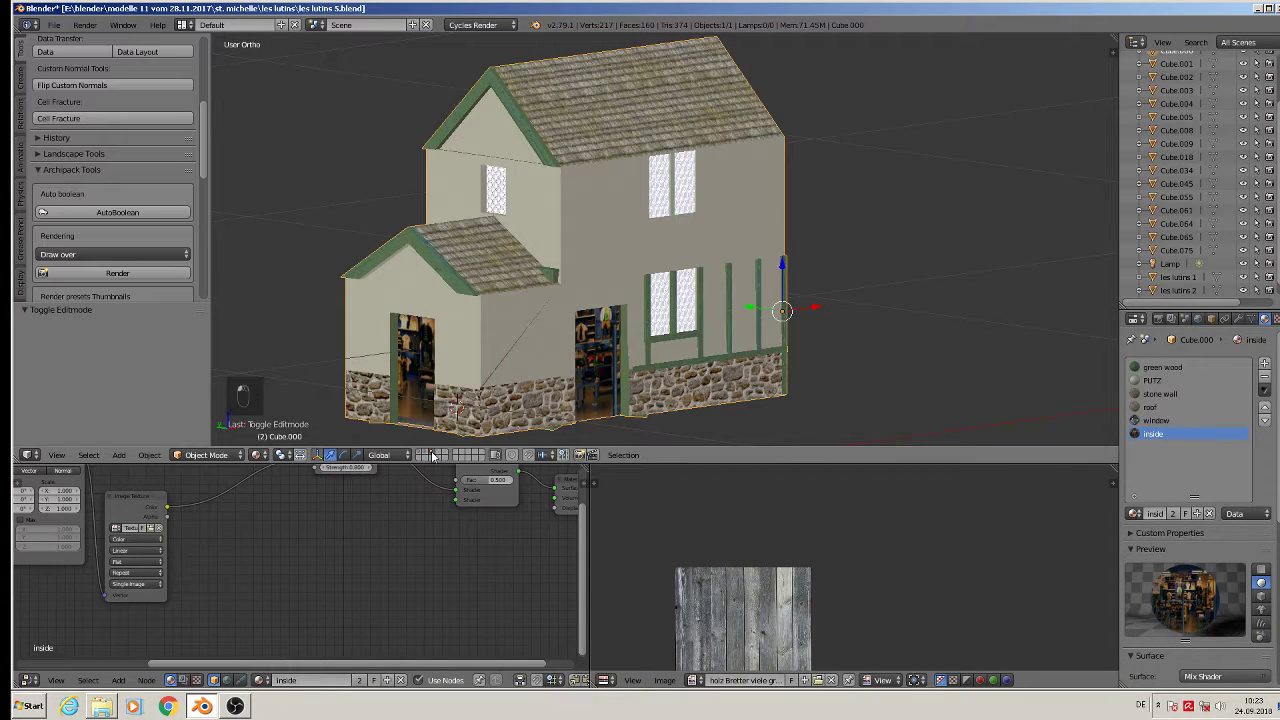
# Step: Try selecting the upper gable's green trim as linked geometry in the duplicate's mesh
pyautogui.press('Tab')
pyautogui.scroll(5, 528, 117)
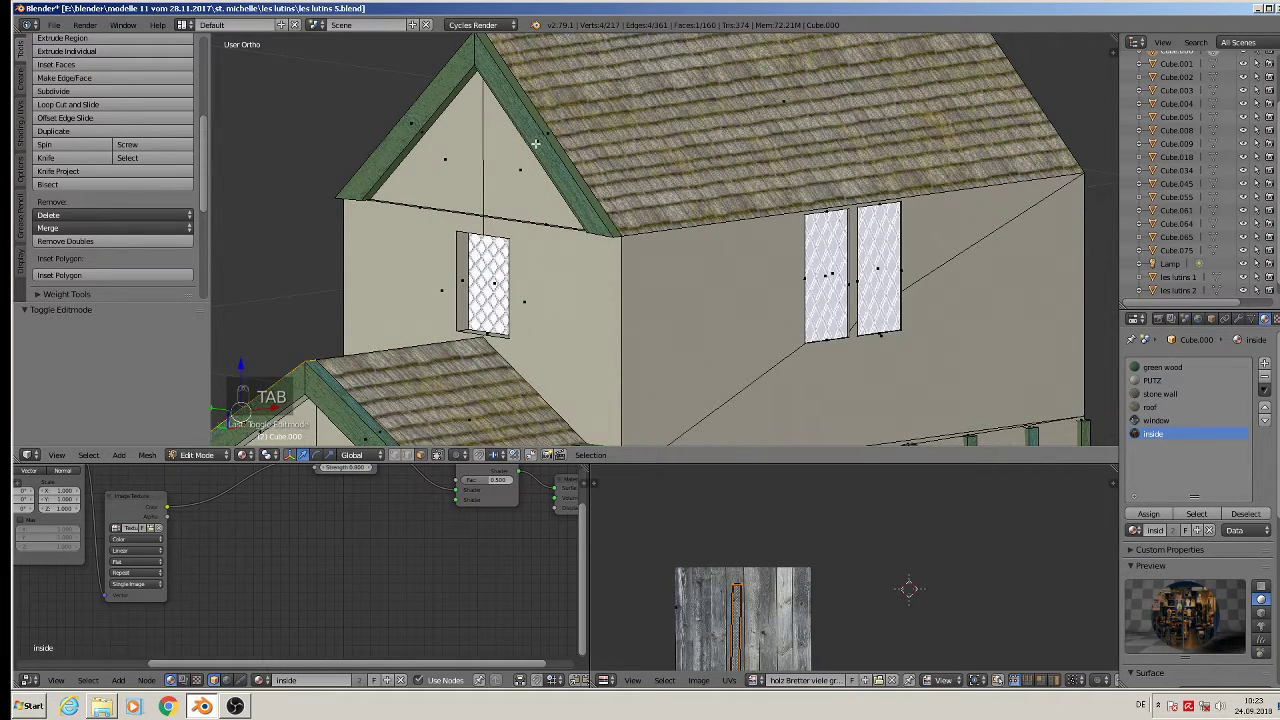
pyautogui.press('l')
pyautogui.press('l')
pyautogui.scroll(2, 540, 138)
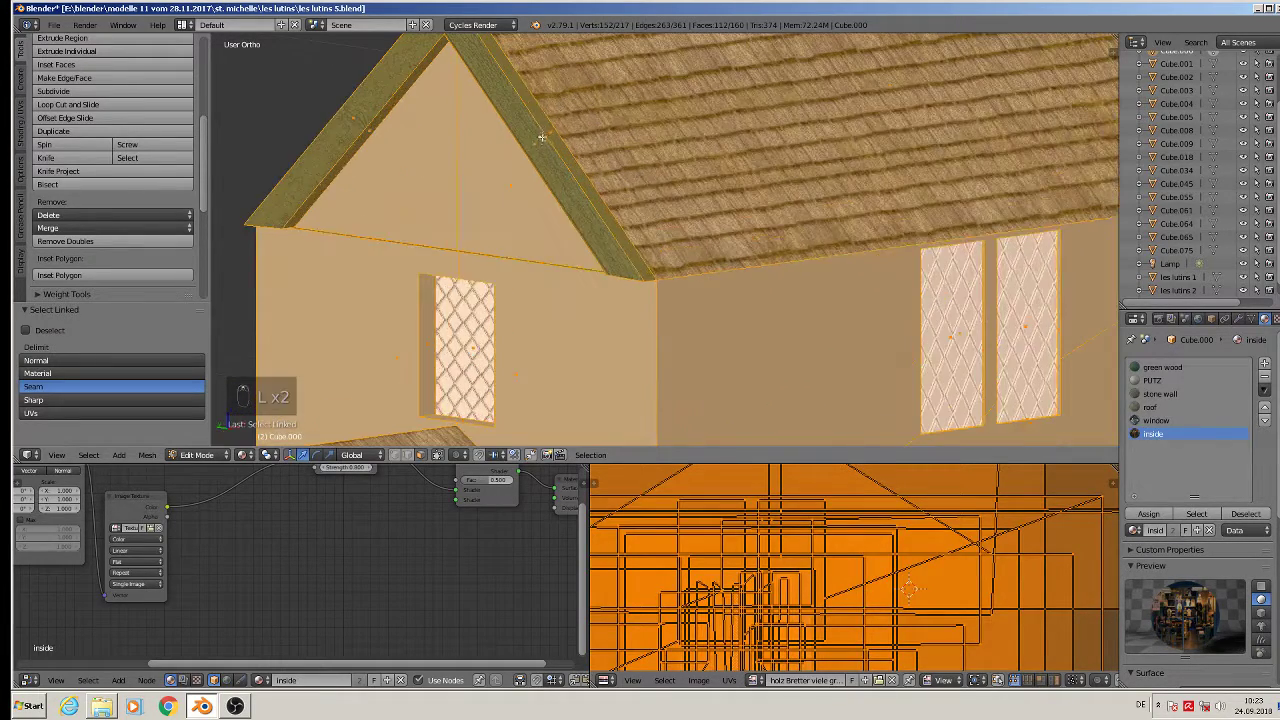
pyautogui.scroll(-4, 540, 137)
pyautogui.press('Tab')
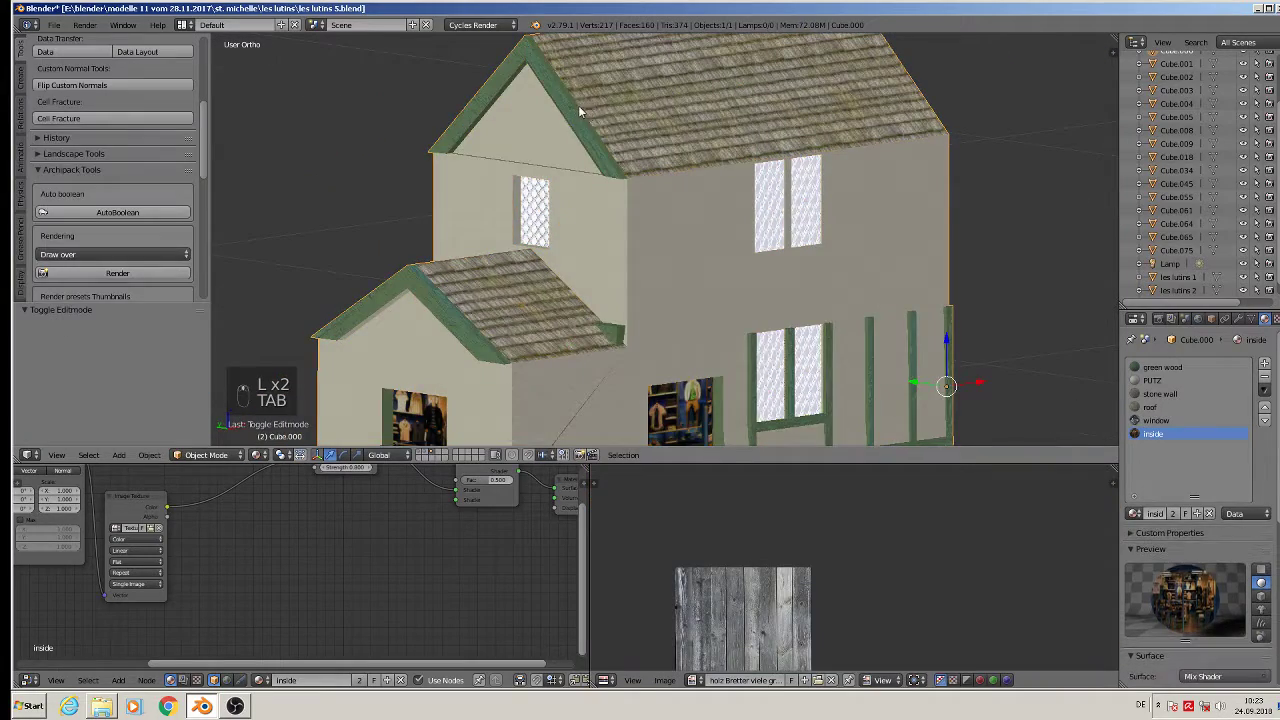
pyautogui.press('Tab')
pyautogui.press('Tab')
pyautogui.press('Tab')
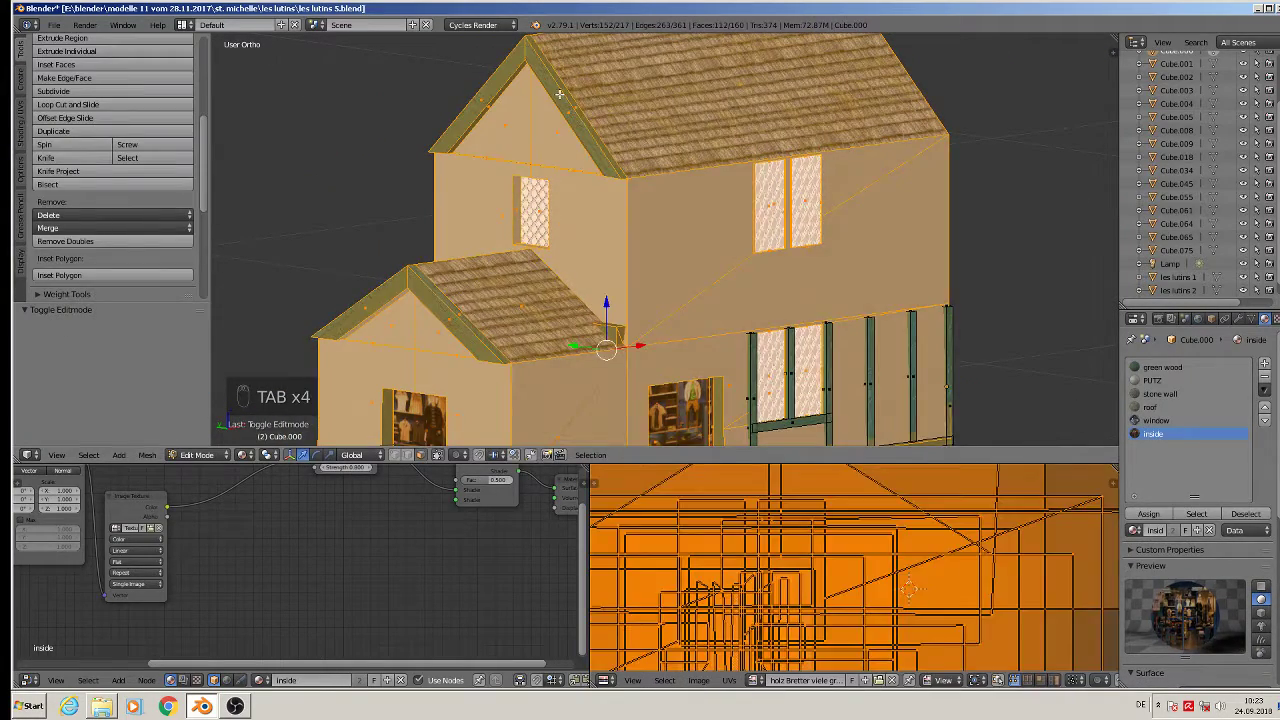
# Step: Delete the vertices of the green trim boards along the upper front gable
pyautogui.rightClick(559, 94)
pyautogui.press('x')
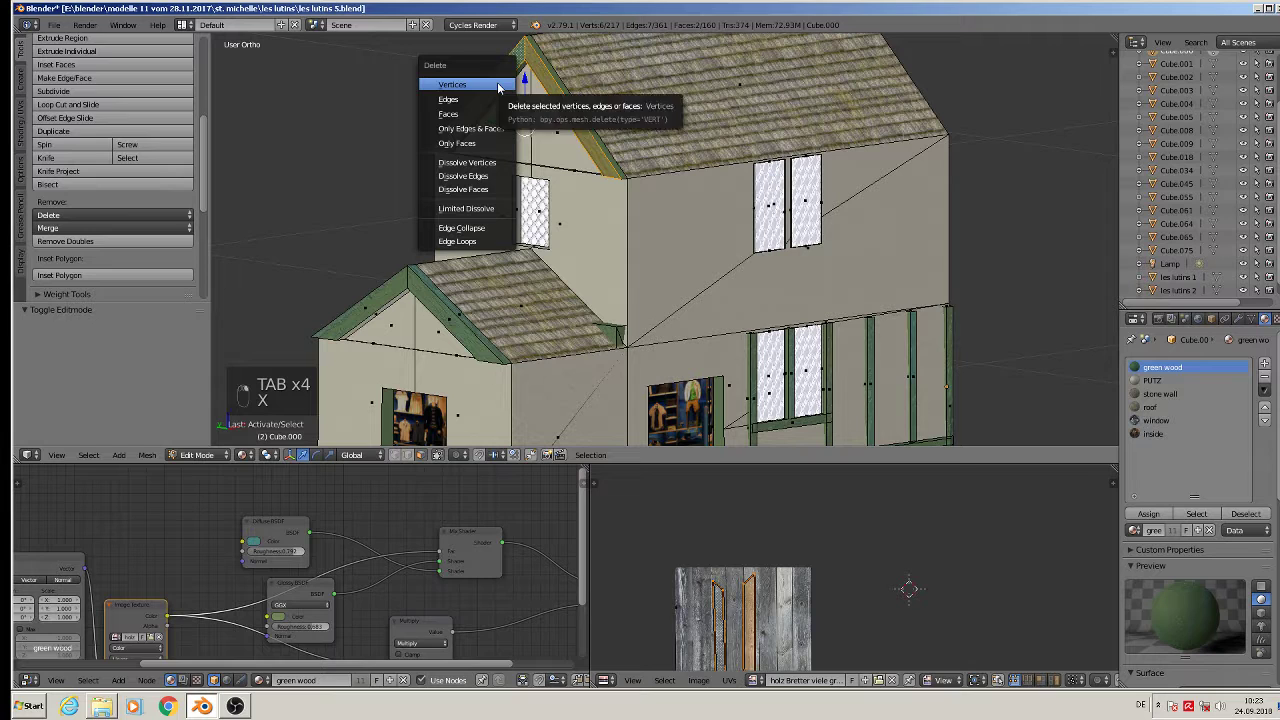
pyautogui.click(452, 84)
# Step: Delete the vertices of the recessed plaster face in the upper front gable
pyautogui.moveTo(502, 86); pyautogui.dragTo(594, 113, button='middle')
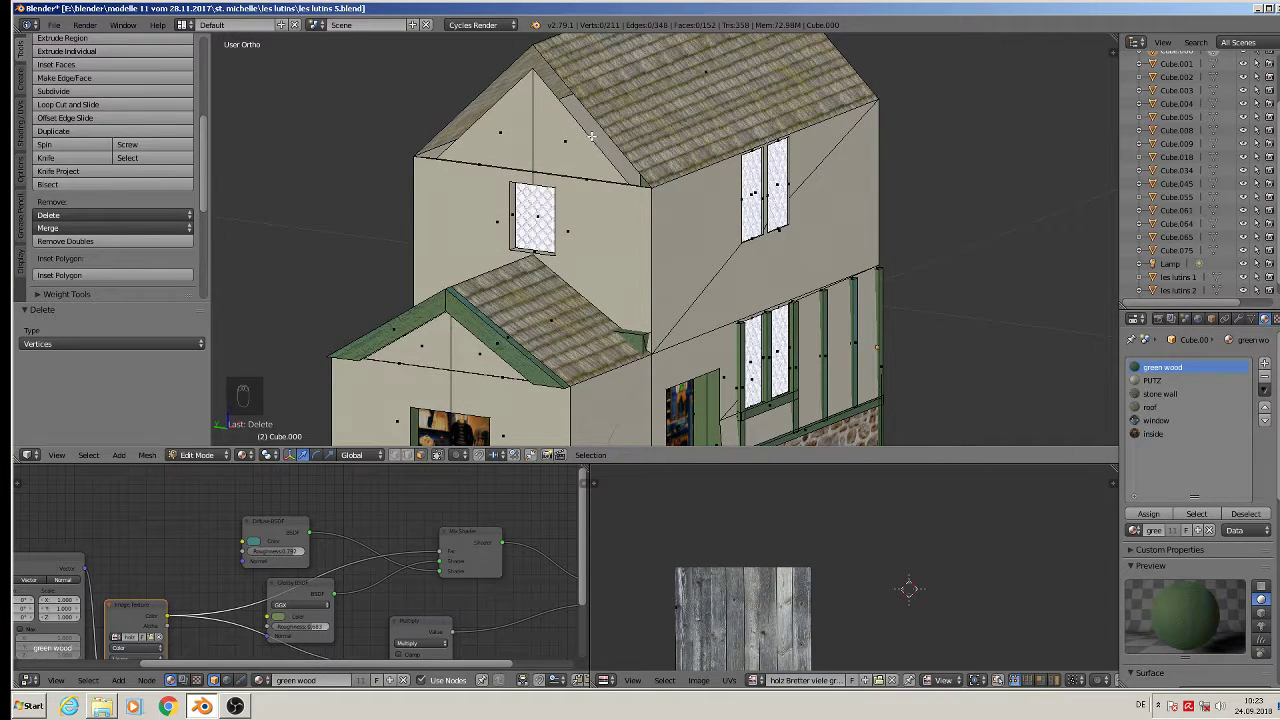
pyautogui.rightClick(537, 140)
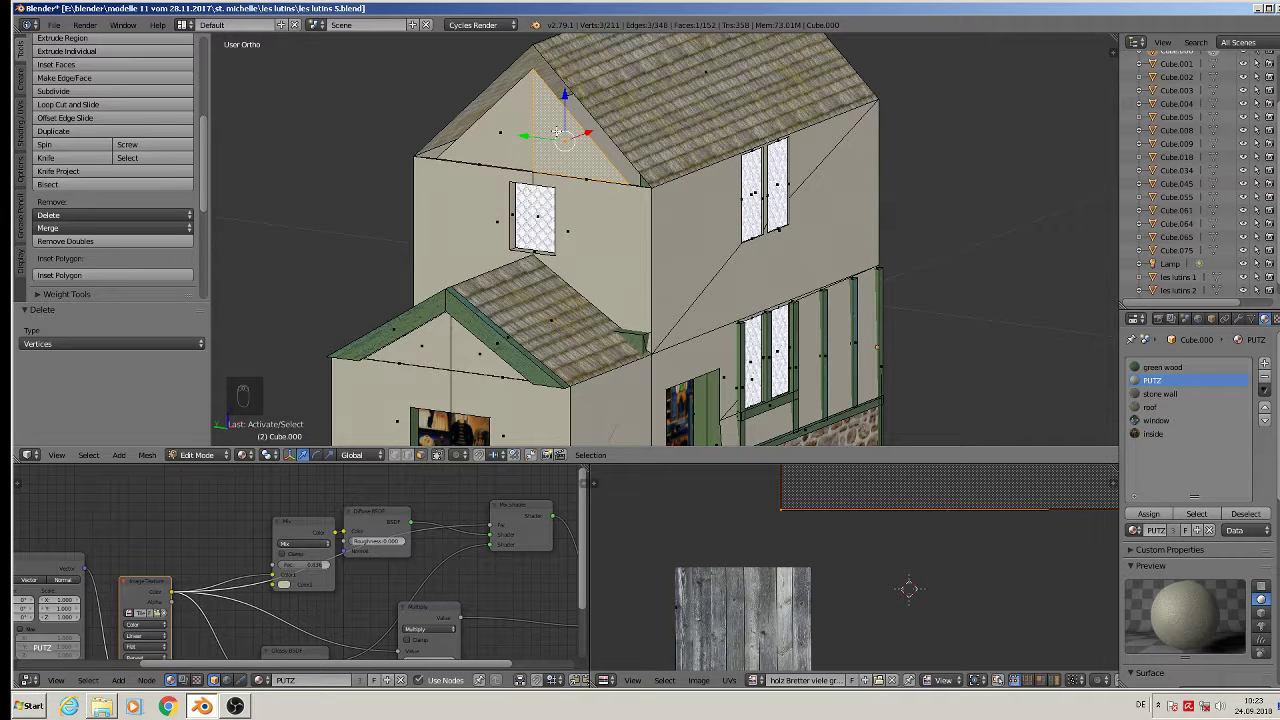
pyautogui.press('g')
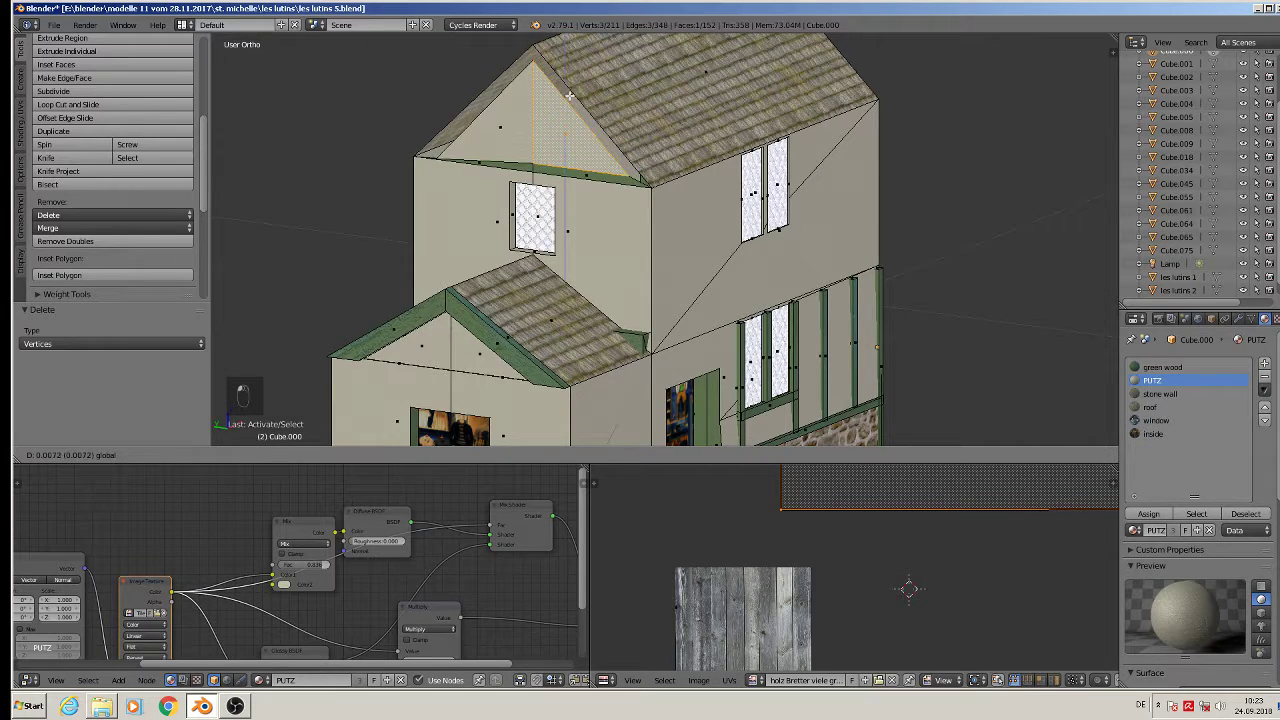
pyautogui.click(568, 95)
pyautogui.hotkey('ctrl', 'z')
pyautogui.press('x')
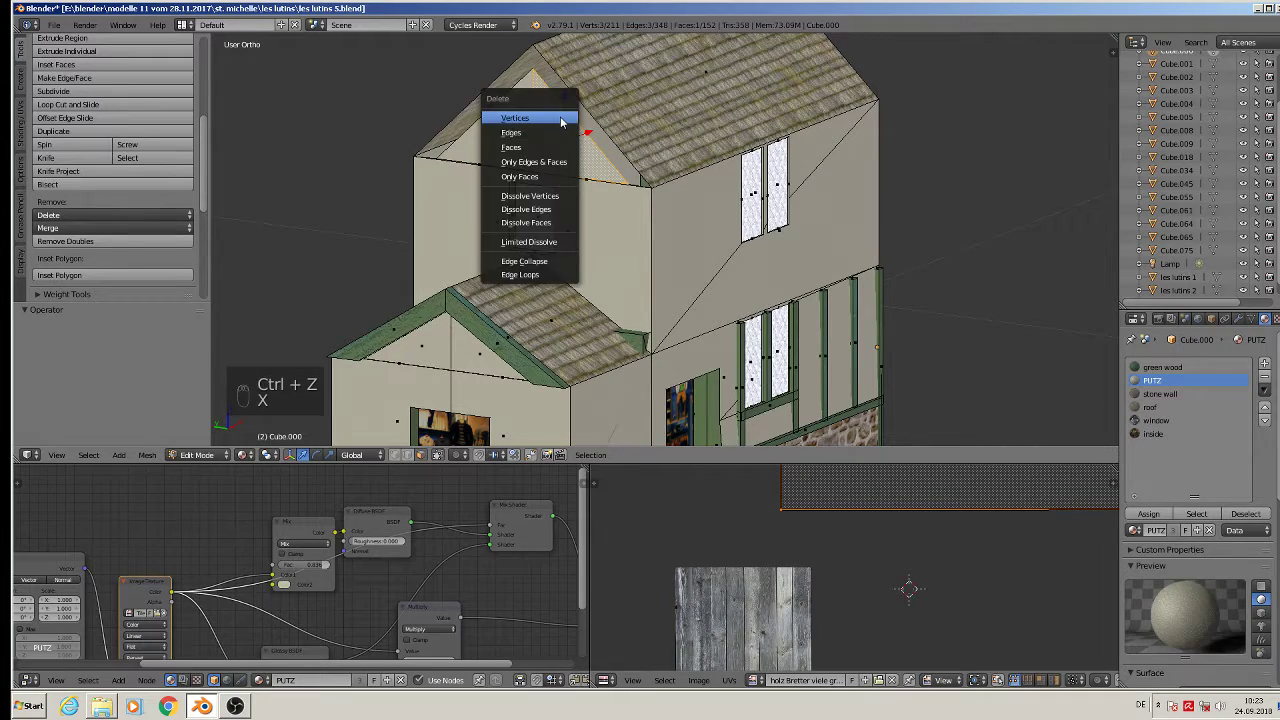
pyautogui.click(561, 121)
# Step: Fill the open upper gable with a new face between the two roof edges and the wall's upper edges
pyautogui.moveTo(587, 188); pyautogui.dragTo(534, 263, button='middle')
pyautogui.scroll(3, 529, 277)
pyautogui.scroll(-6, 543, 206)
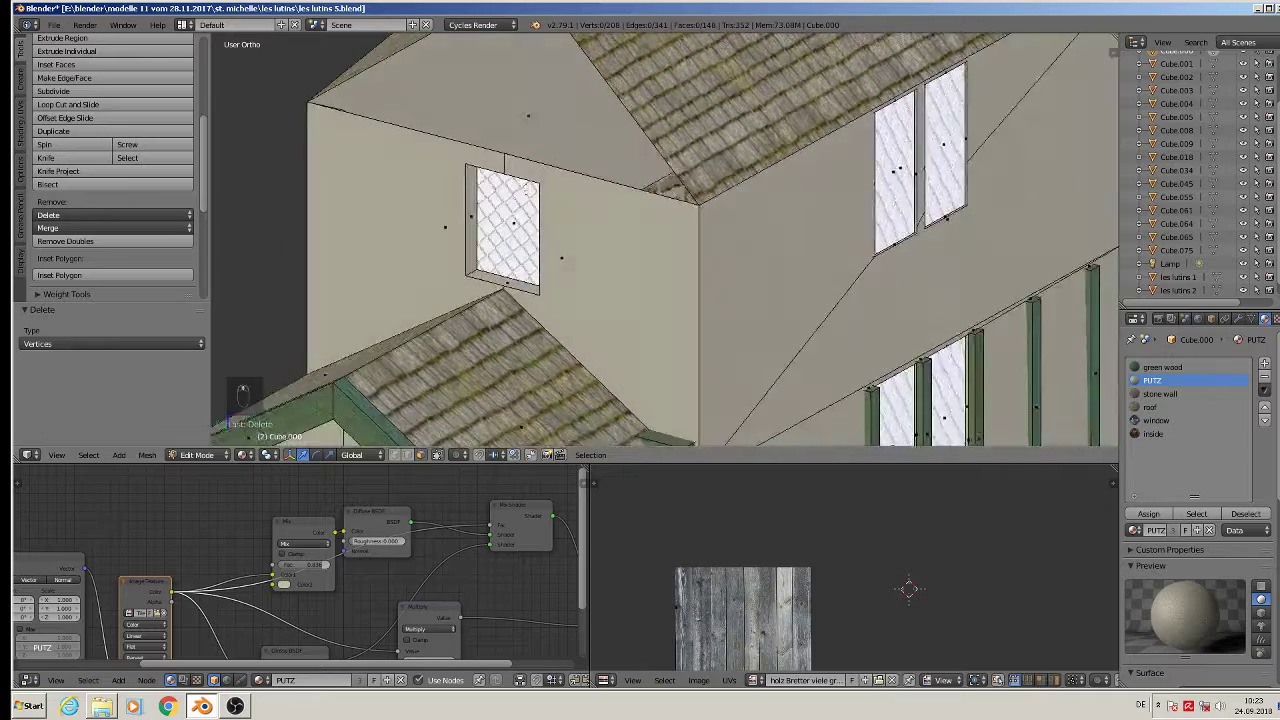
pyautogui.scroll(2, 514, 172)
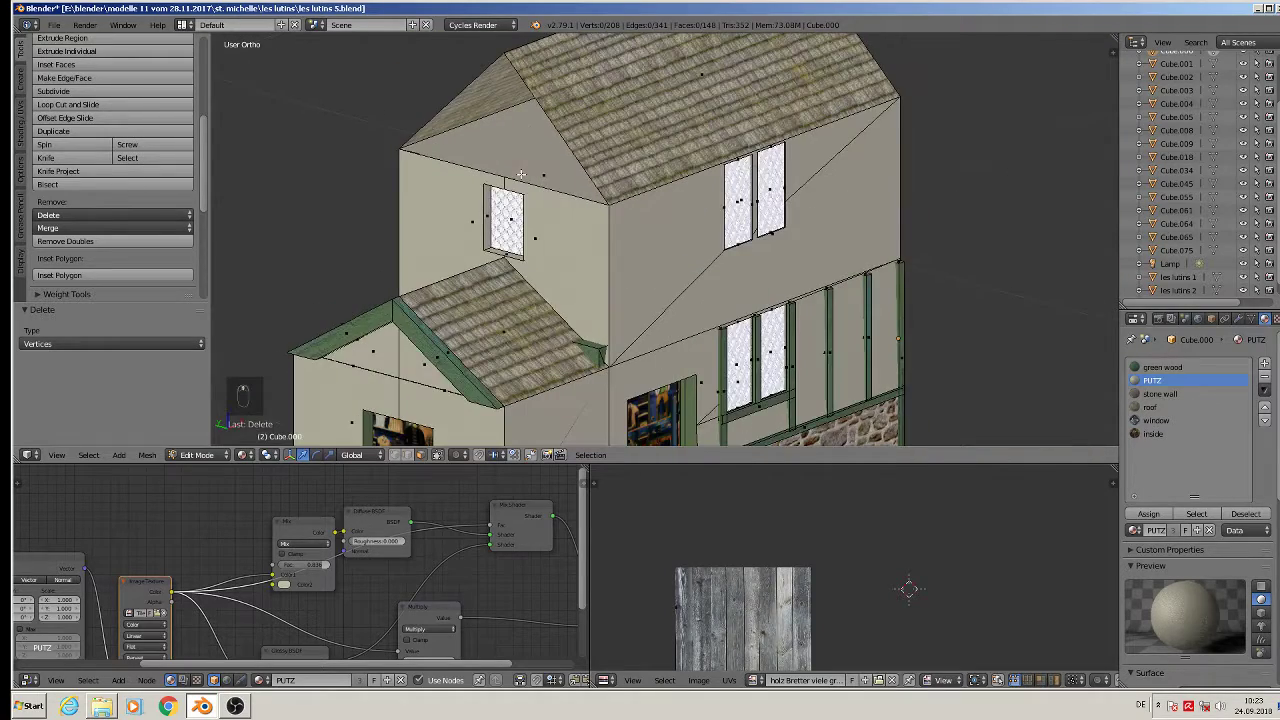
pyautogui.keyDown('alt'); pyautogui.rightClick(537, 105); pyautogui.keyUp('alt')
pyautogui.click(408, 455)
pyautogui.rightClick(538, 110)
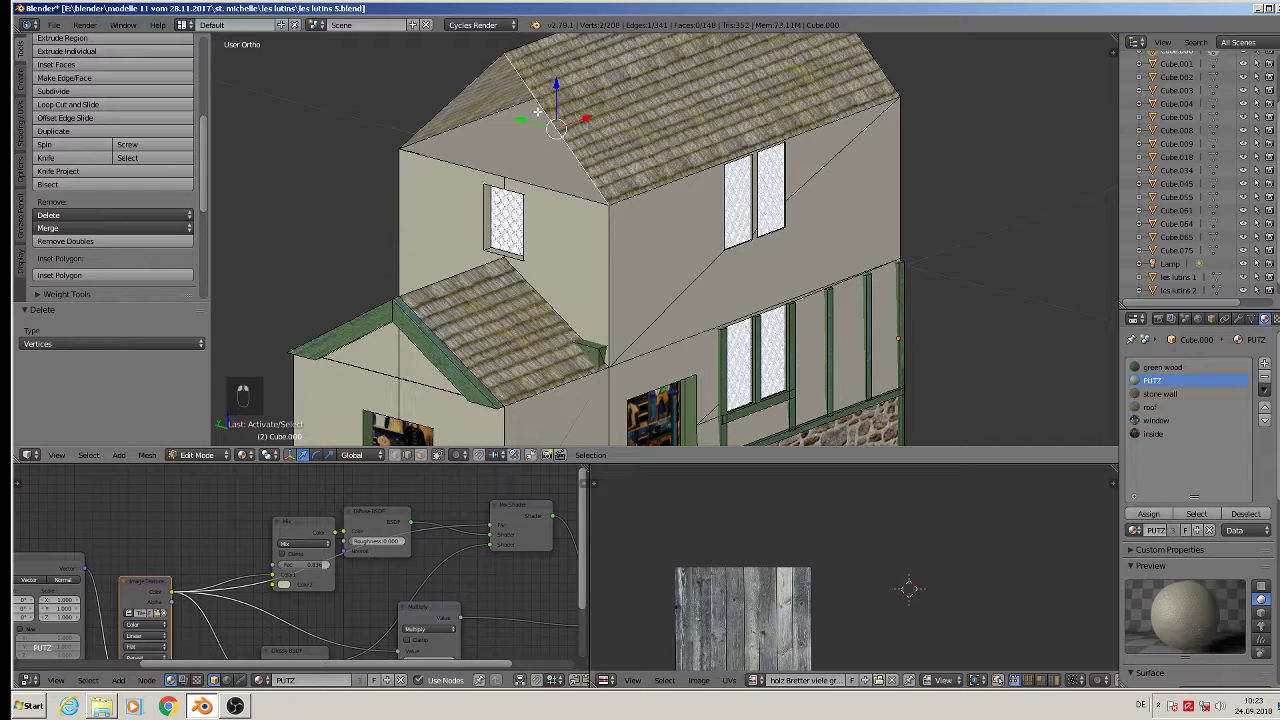
pyautogui.keyDown('shift'); pyautogui.rightClick(461, 93); pyautogui.keyUp('shift')
pyautogui.keyDown('shift'); pyautogui.rightClick(475, 169); pyautogui.keyUp('shift')
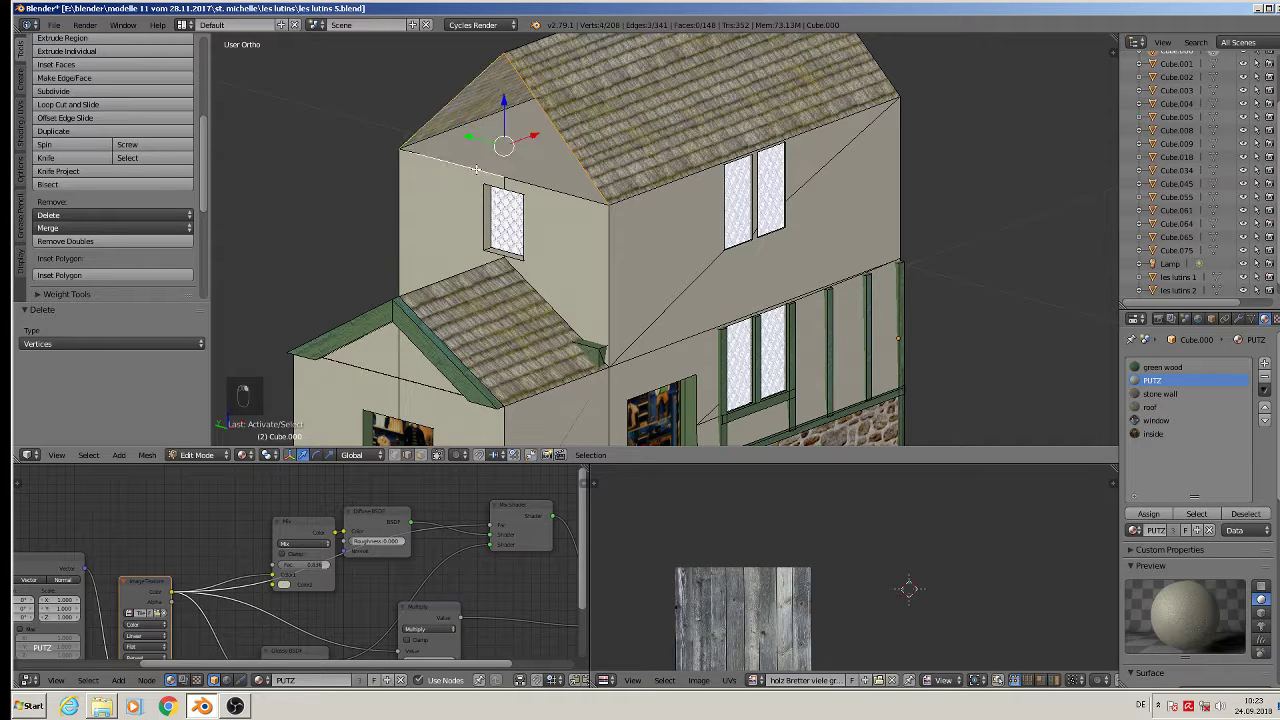
pyautogui.keyDown('shift'); pyautogui.rightClick(536, 180); pyautogui.keyUp('shift')
pyautogui.press('f')
pyautogui.press('a')
# Step: Delete the vertices of both green trim faces on the front porch gable
pyautogui.keyDown('shift'); pyautogui.moveTo(569, 279); pyautogui.dragTo(614, 124, button='middle'); pyautogui.keyUp('shift')
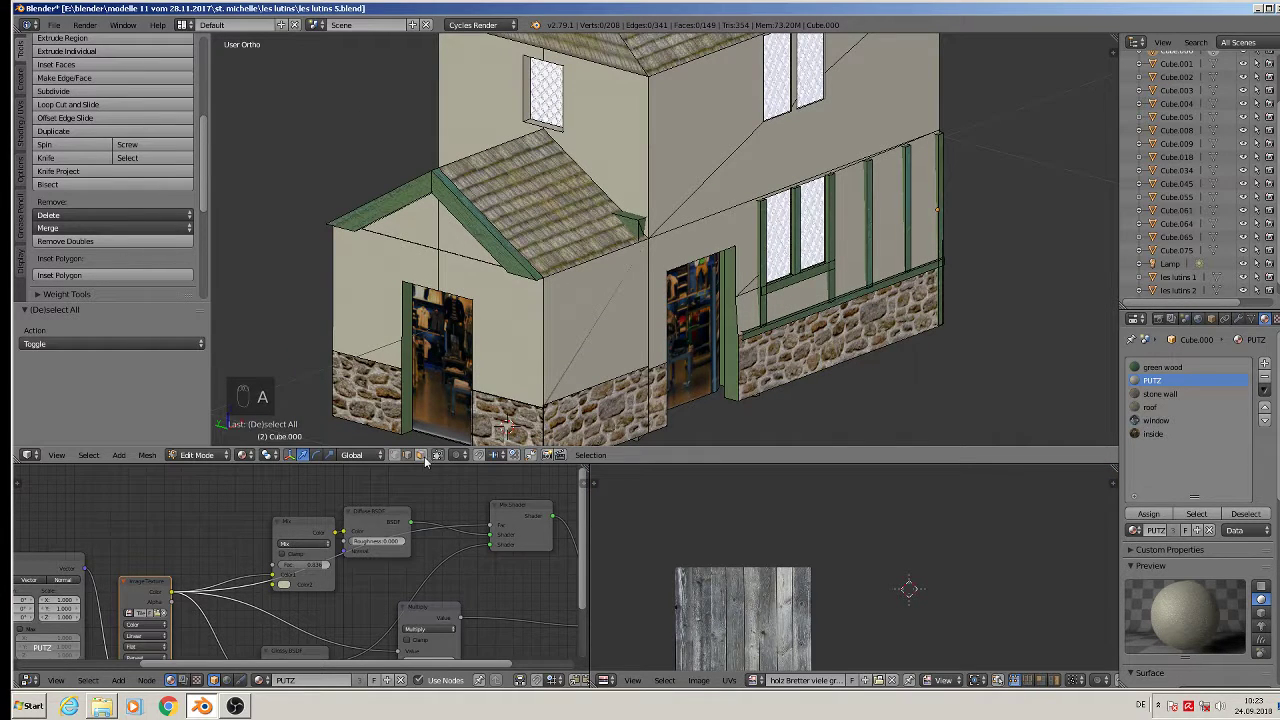
pyautogui.rightClick(470, 226)
pyautogui.keyDown('shift'); pyautogui.rightClick(390, 205); pyautogui.keyUp('shift')
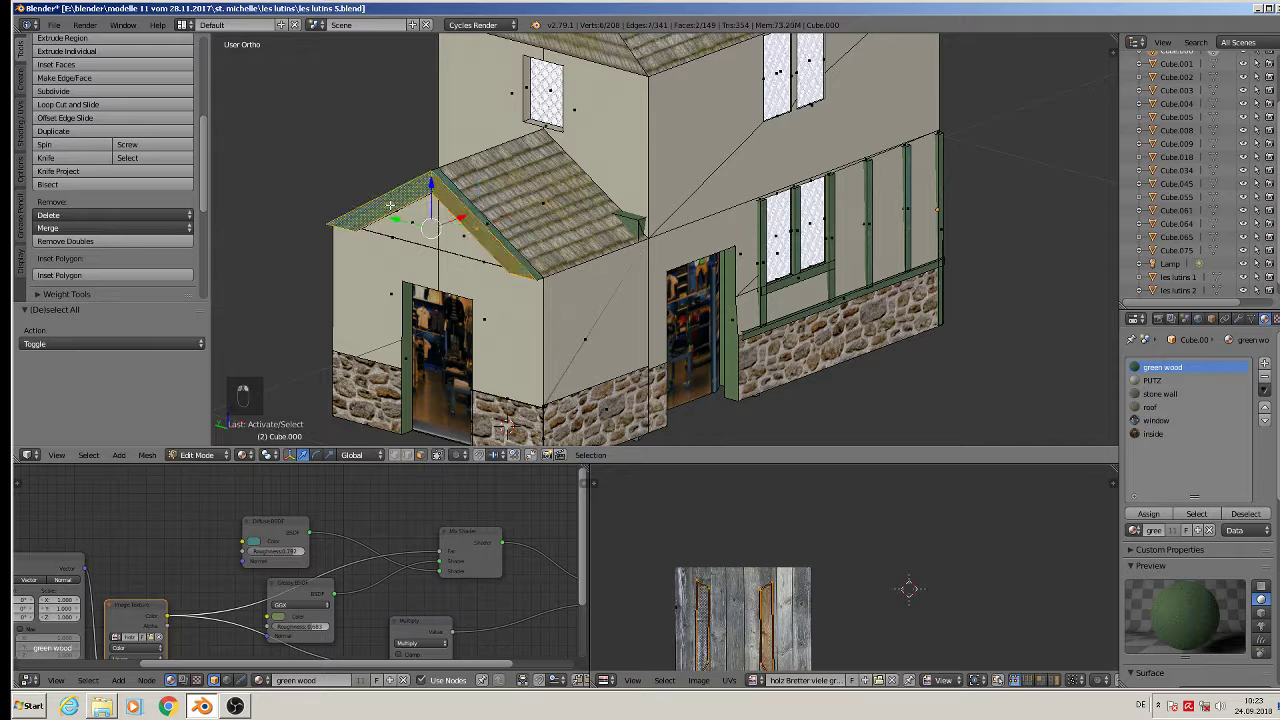
pyautogui.press('x')
pyautogui.click(390, 205)
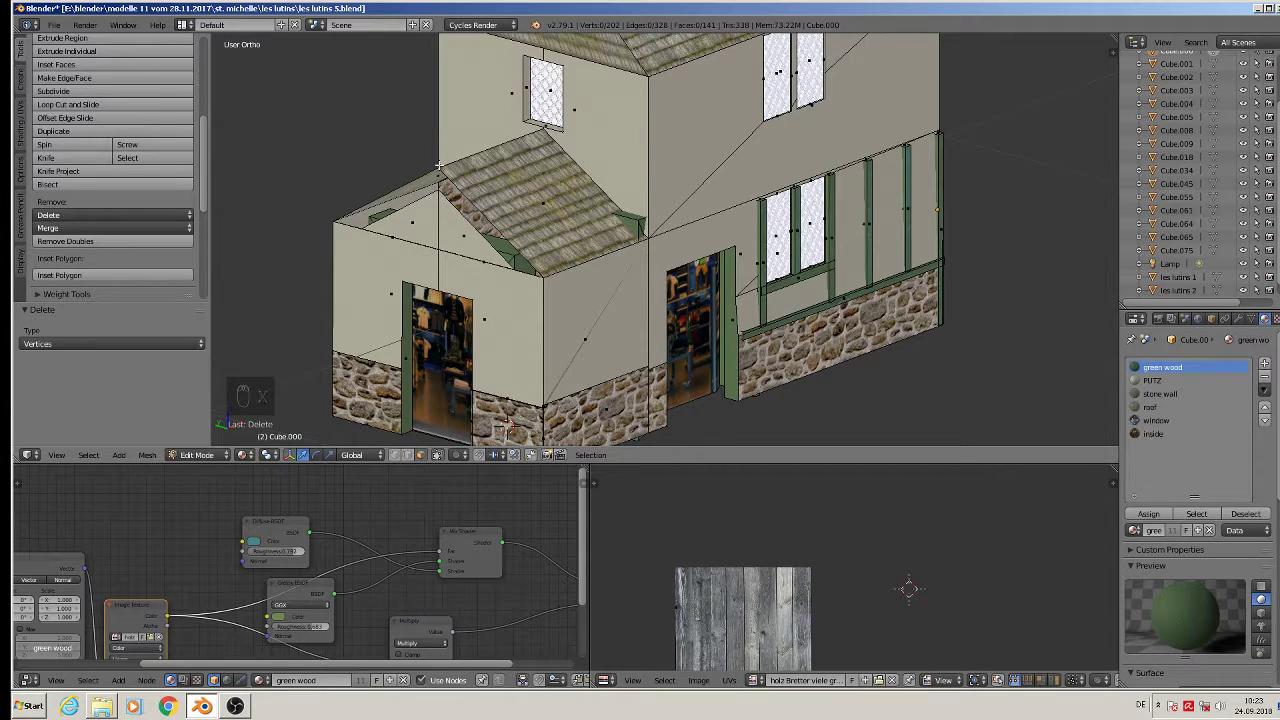
# Step: Delete the vertices of the recessed plaster faces in the porch gable
pyautogui.rightClick(438, 205)
pyautogui.press('x')
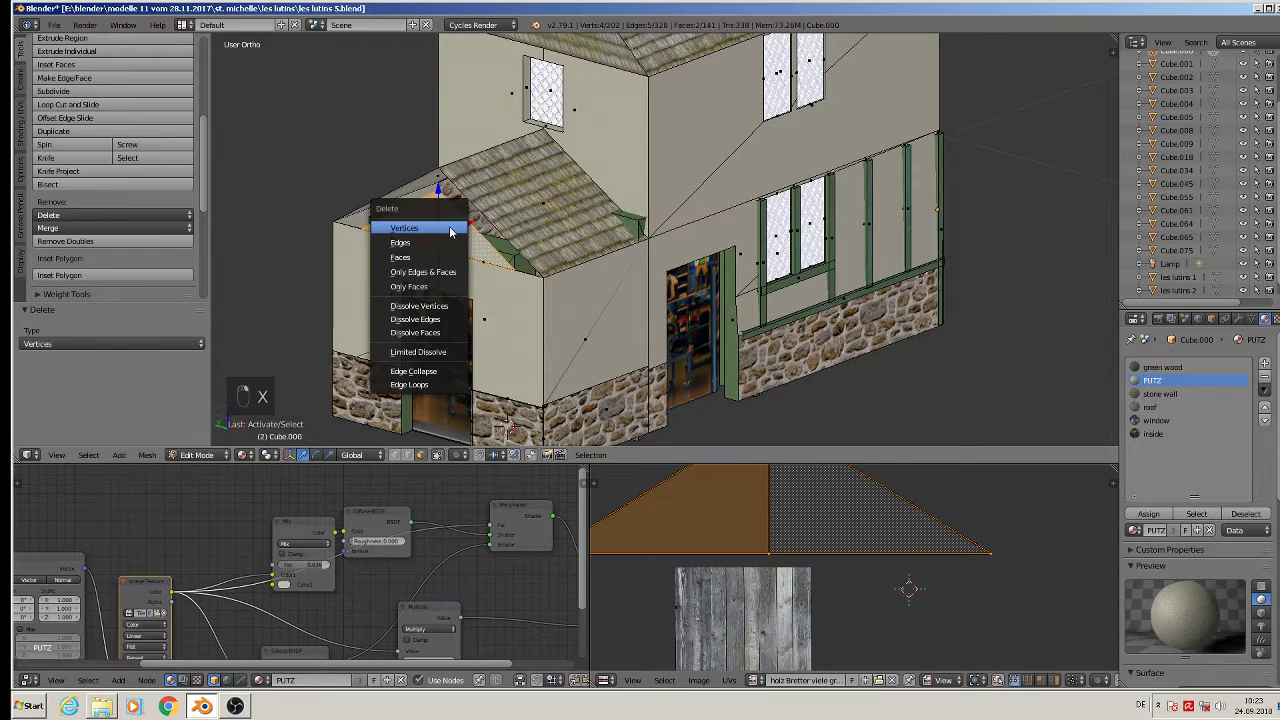
pyautogui.click(450, 226)
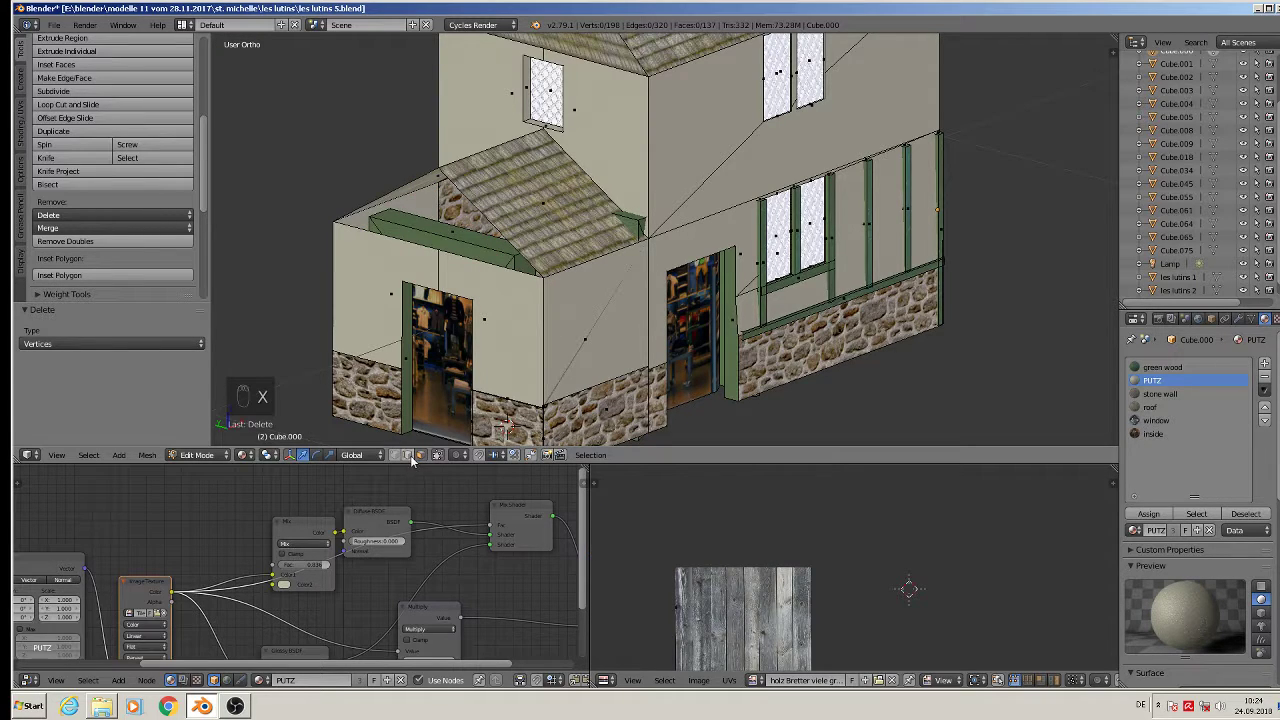
pyautogui.moveTo(479, 266); pyautogui.dragTo(532, 213, button='middle')
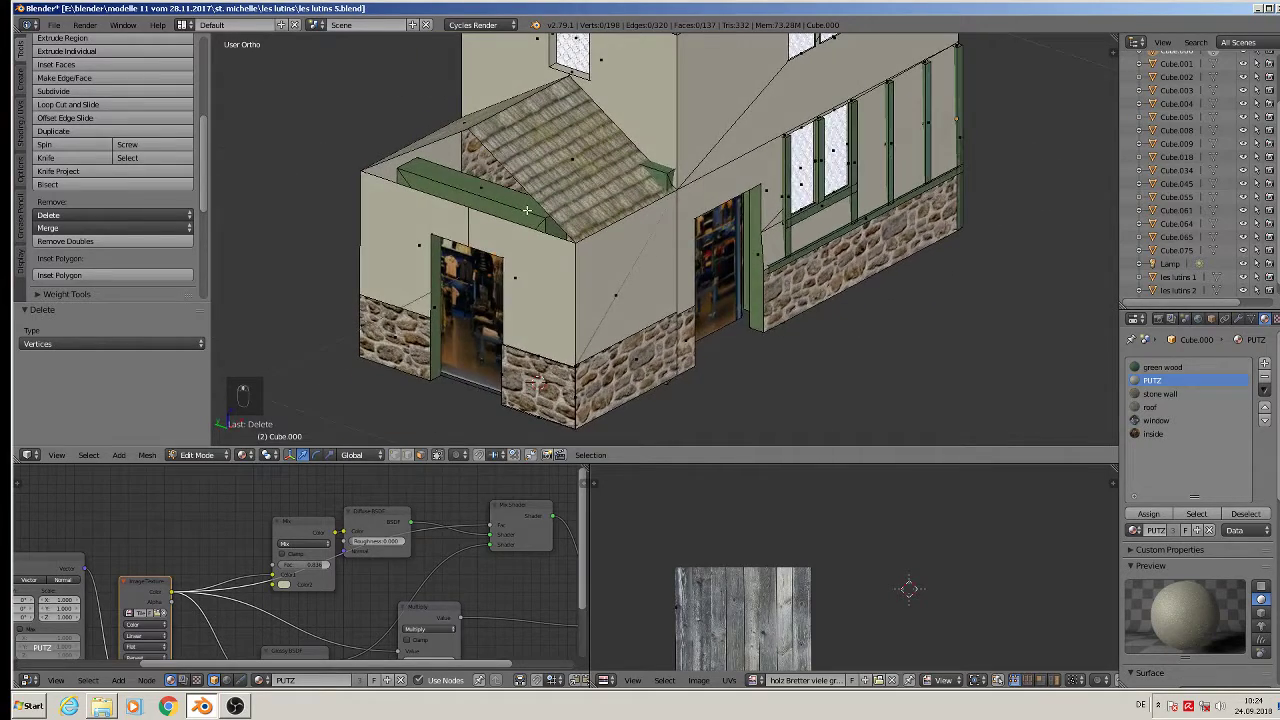
pyautogui.scroll(2, 532, 213)
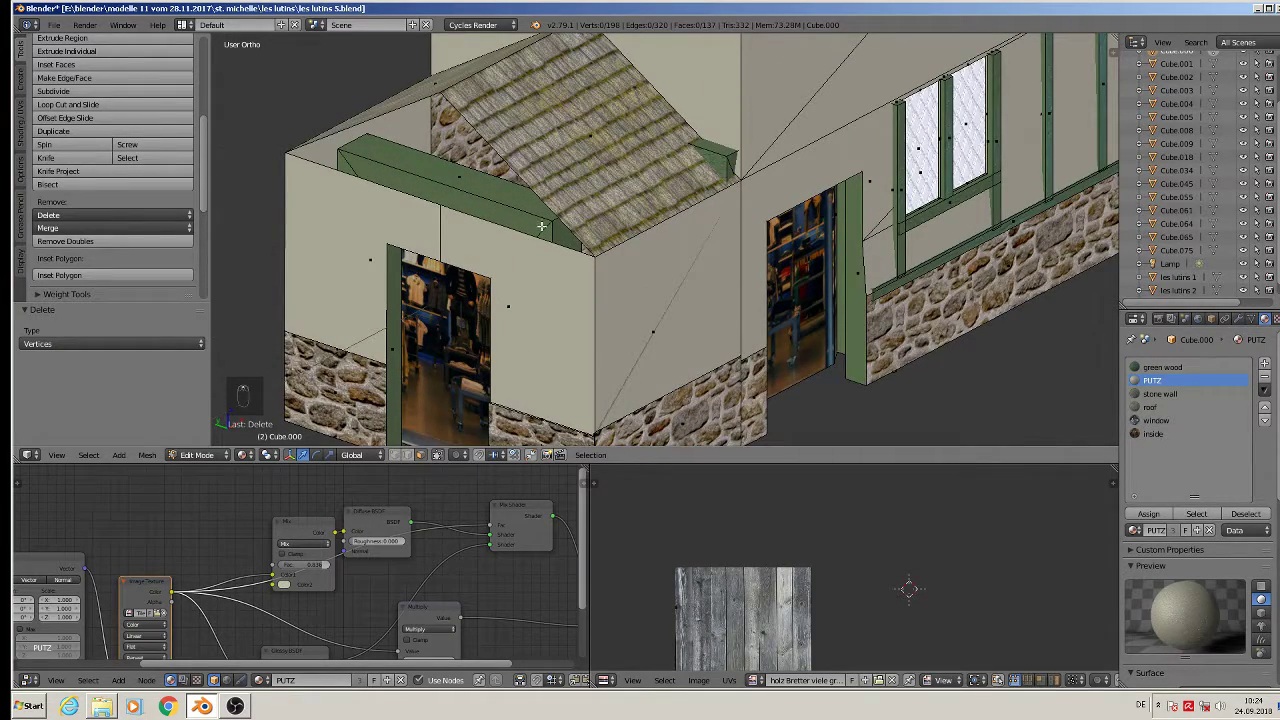
pyautogui.press('l')
pyautogui.press('l')
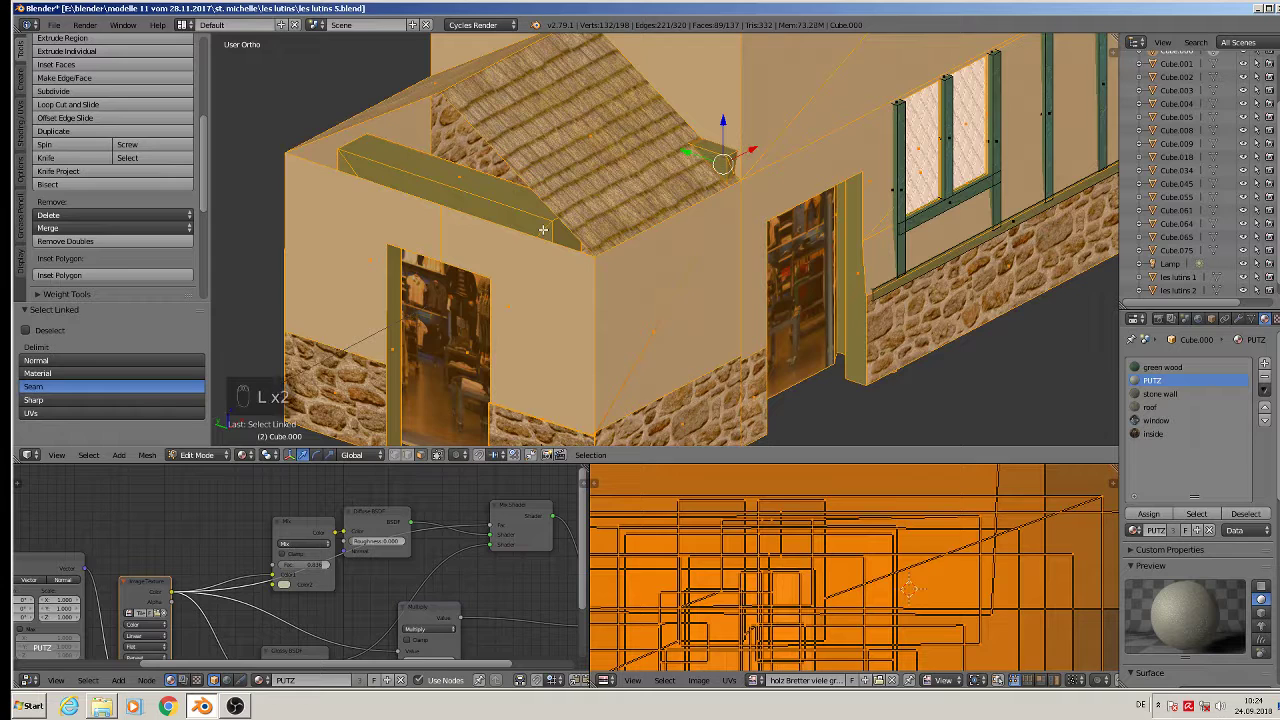
pyautogui.press('a')
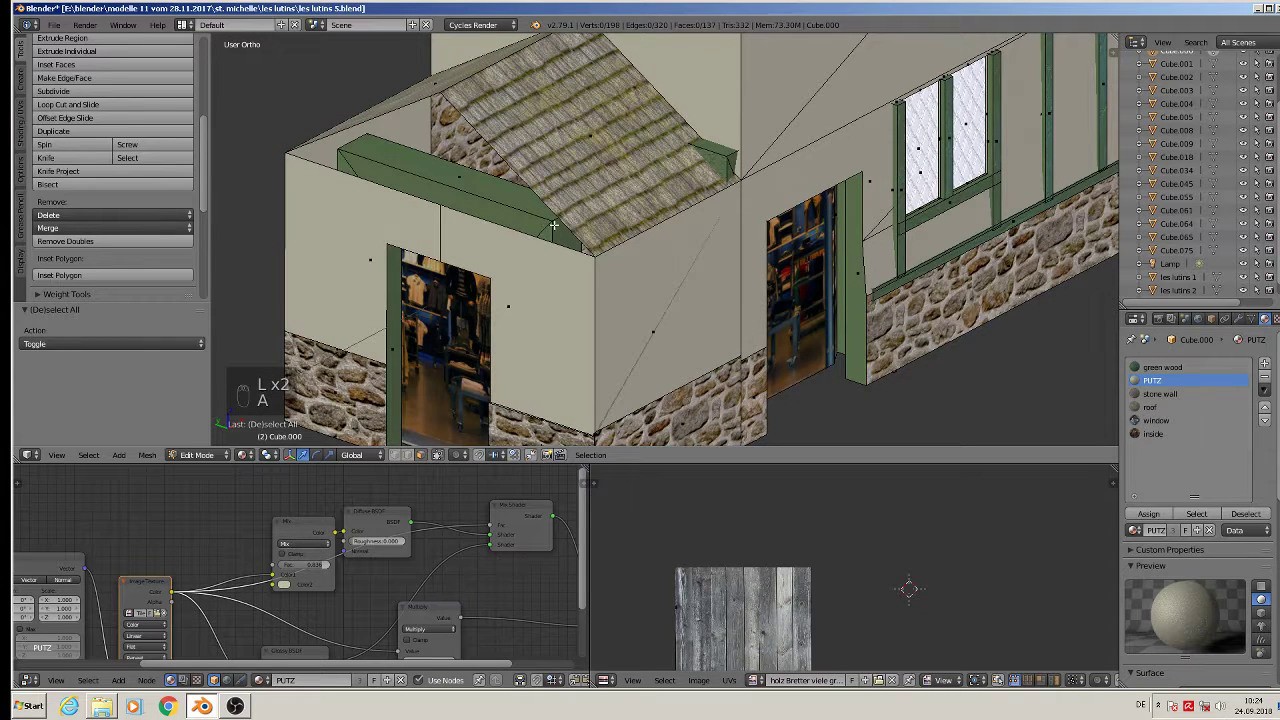
# Step: Delete the vertices of the green beam across the porch gable together with the connected door frame and door faces
pyautogui.keyDown('alt'); pyautogui.rightClick(553, 223); pyautogui.keyUp('alt')
pyautogui.keyDown('alt'); pyautogui.rightClick(344, 161); pyautogui.keyUp('alt')
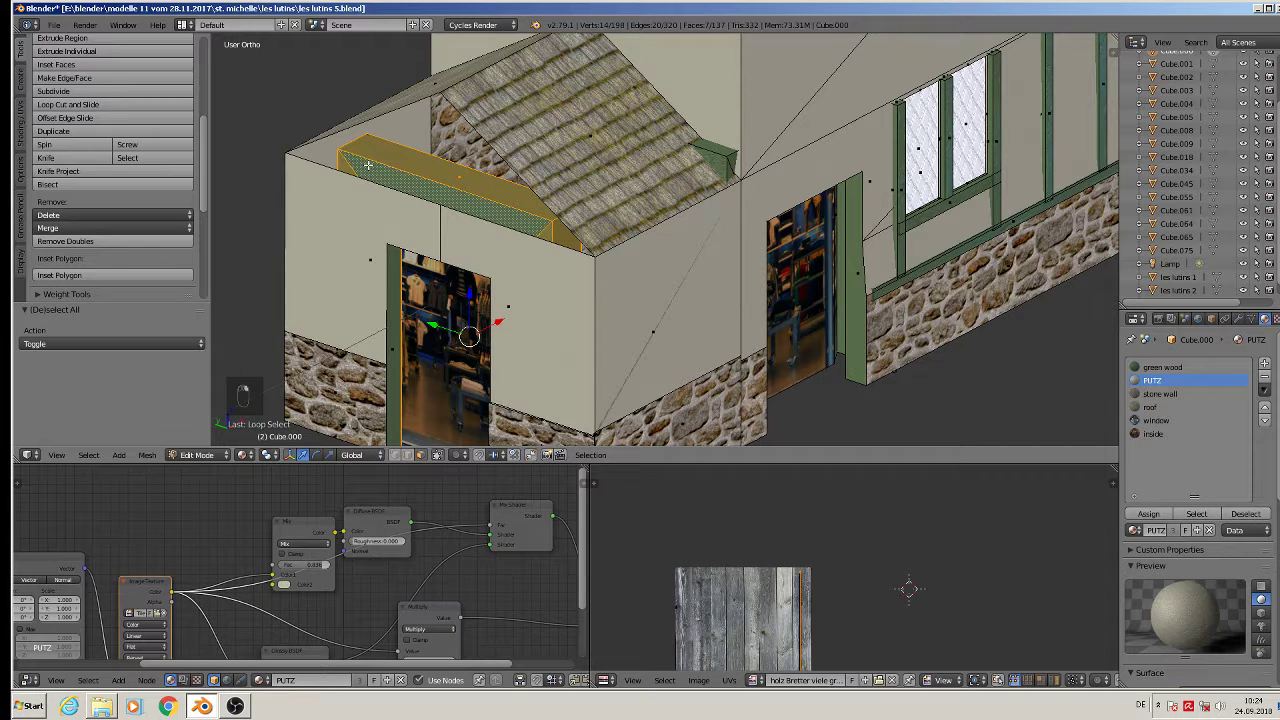
pyautogui.press('x')
pyautogui.click(370, 165)
pyautogui.scroll(-1, 385, 187)
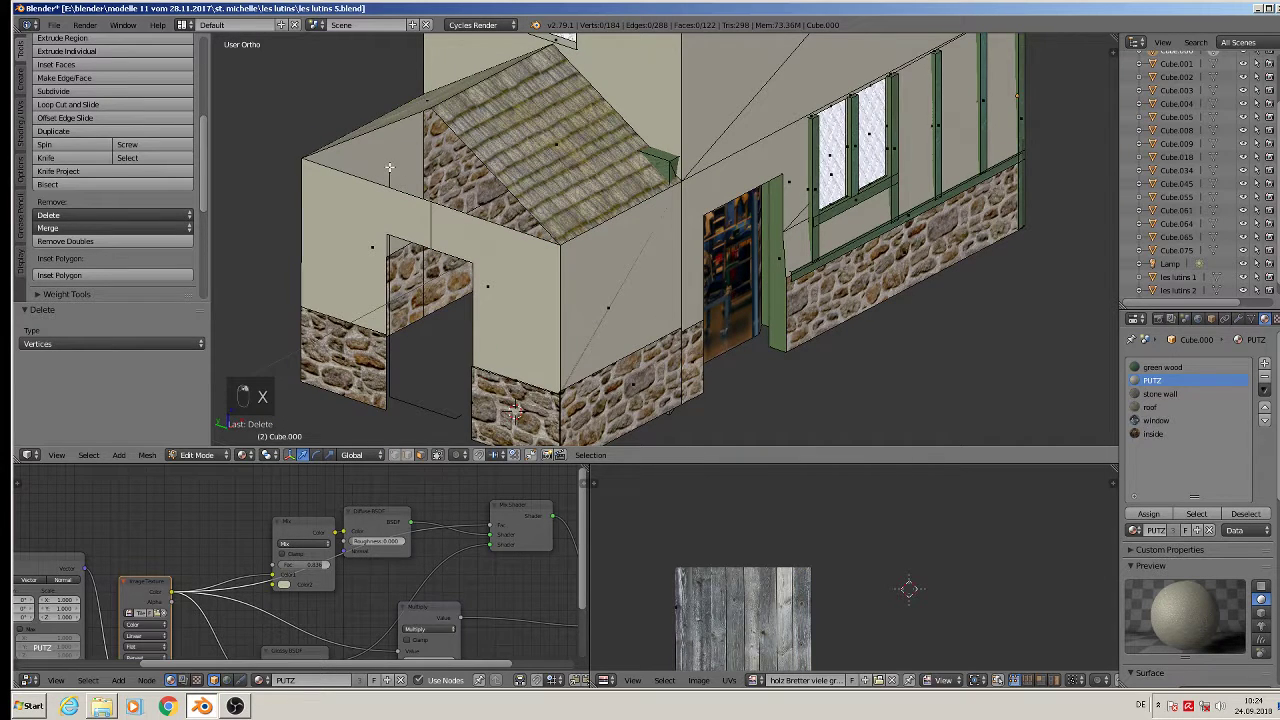
# Step: Delete the vertices of the leftover edge loop standing inside the porch doorway
pyautogui.rightClick(389, 174)
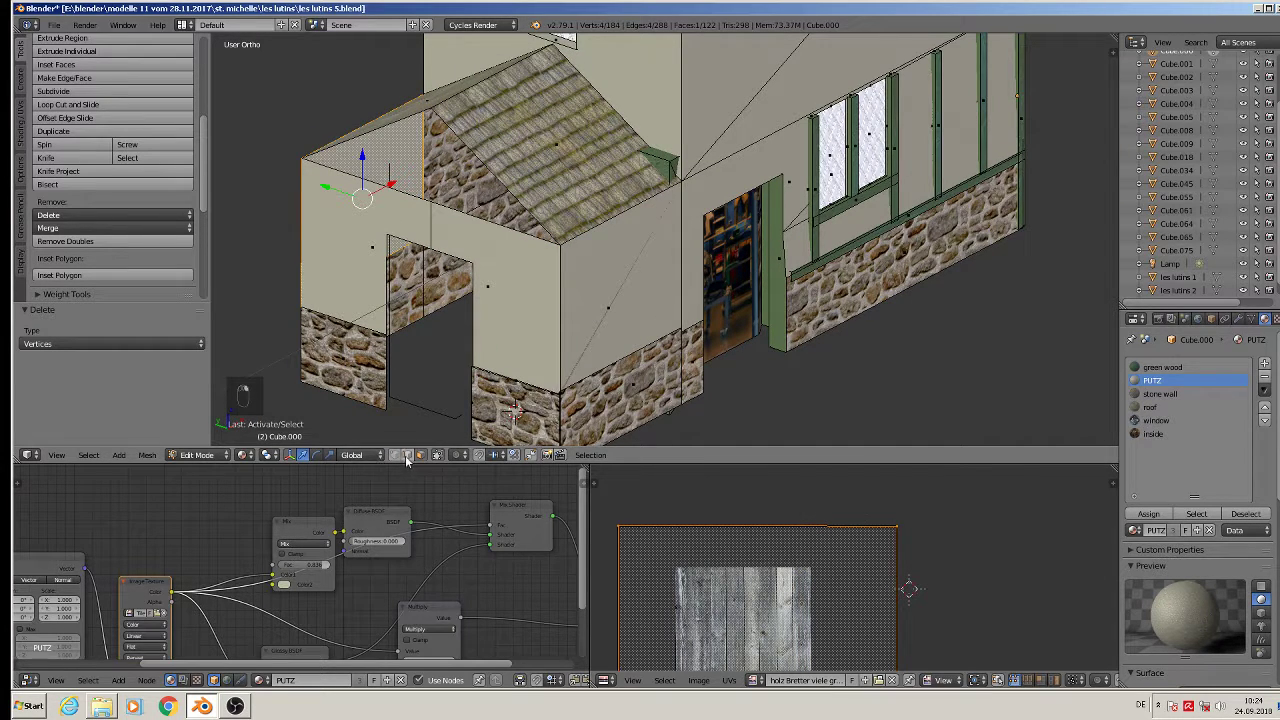
pyautogui.rightClick(415, 392)
pyautogui.press('x')
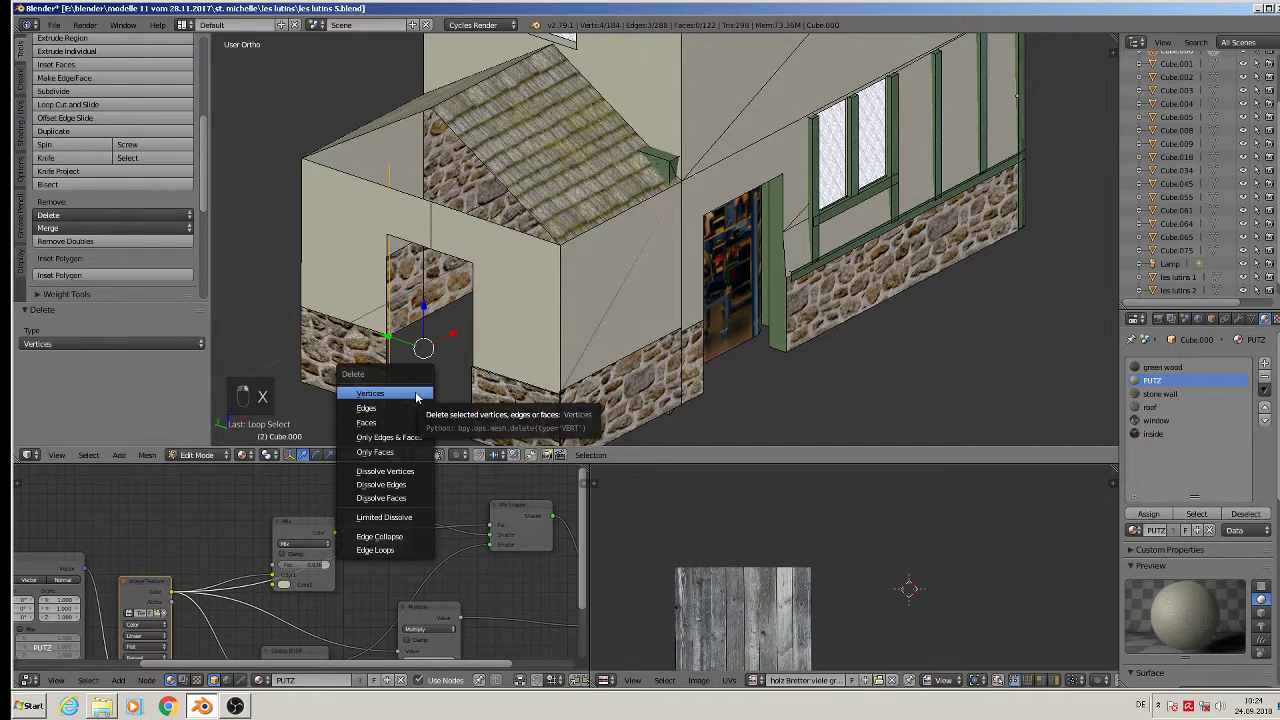
pyautogui.click(415, 392)
# Step: Dissolve both edges separating plaster and stone on the front porch wall's pier beside the outer corner, so the pier is plain plaster
pyautogui.keyDown('alt'); pyautogui.rightClick(428, 296); pyautogui.keyUp('alt')
pyautogui.moveTo(430, 297); pyautogui.dragTo(508, 306, button='middle')
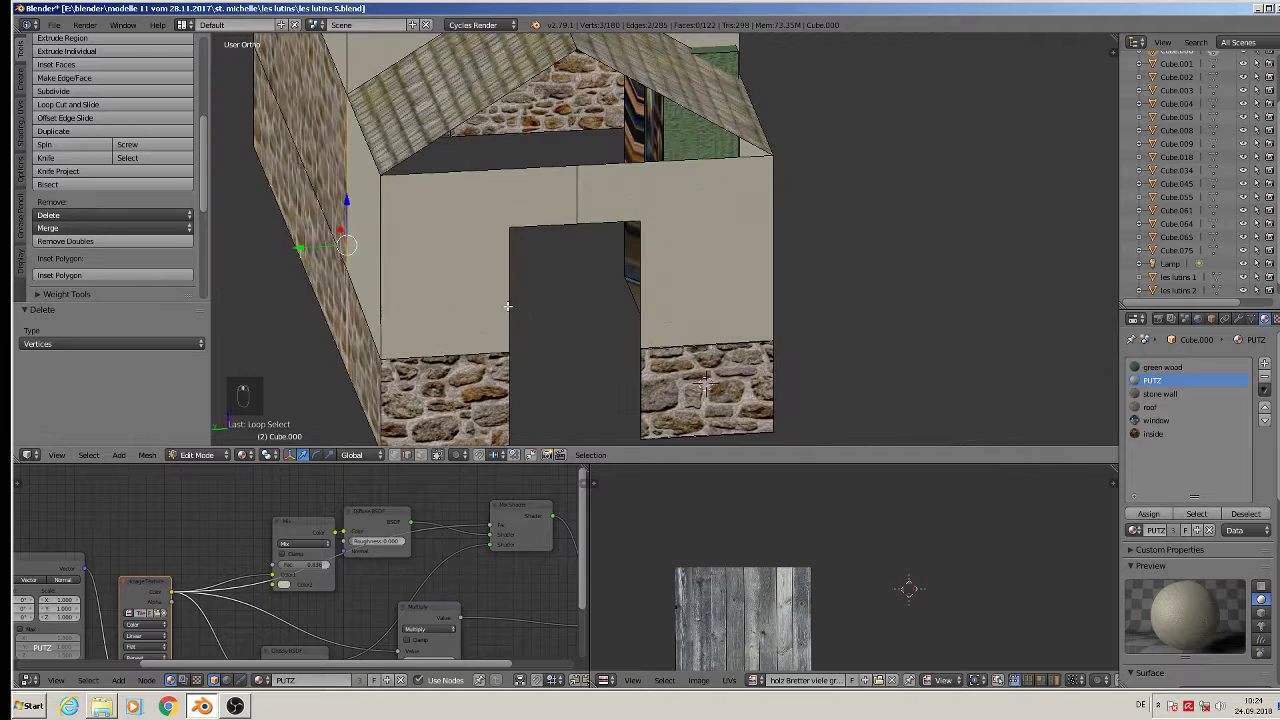
pyautogui.scroll(3, 653, 373)
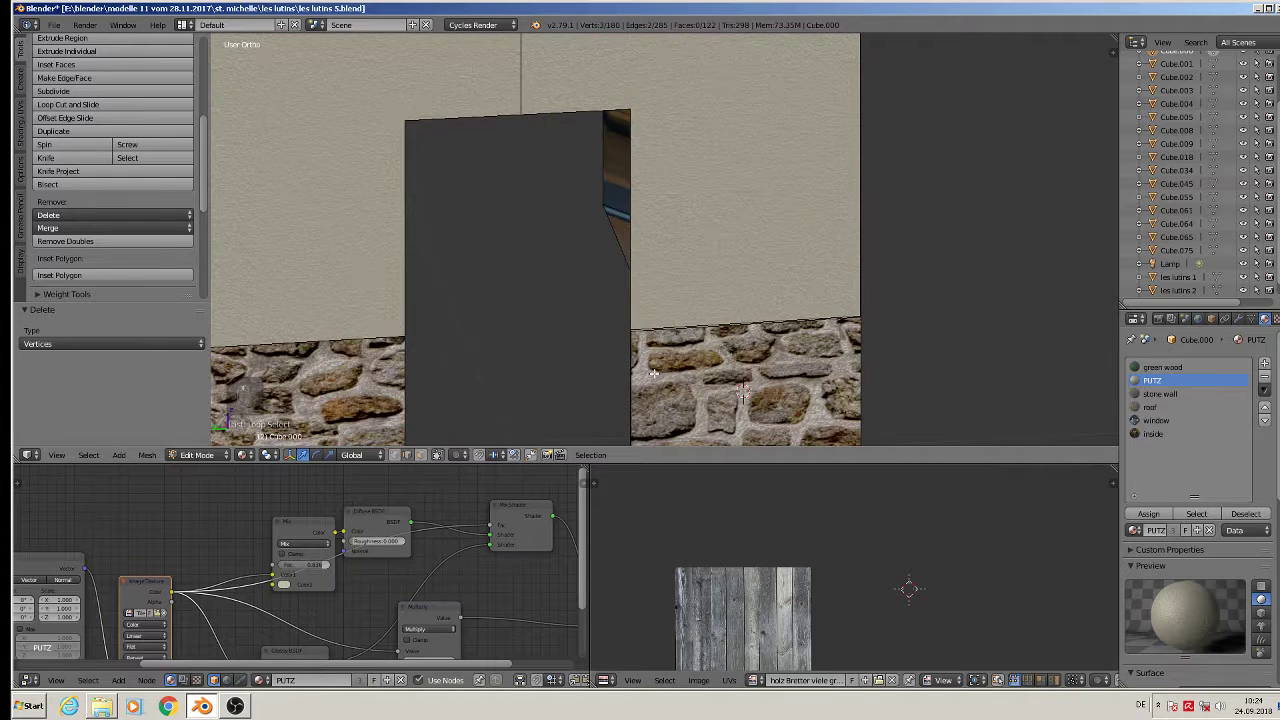
pyautogui.rightClick(683, 328)
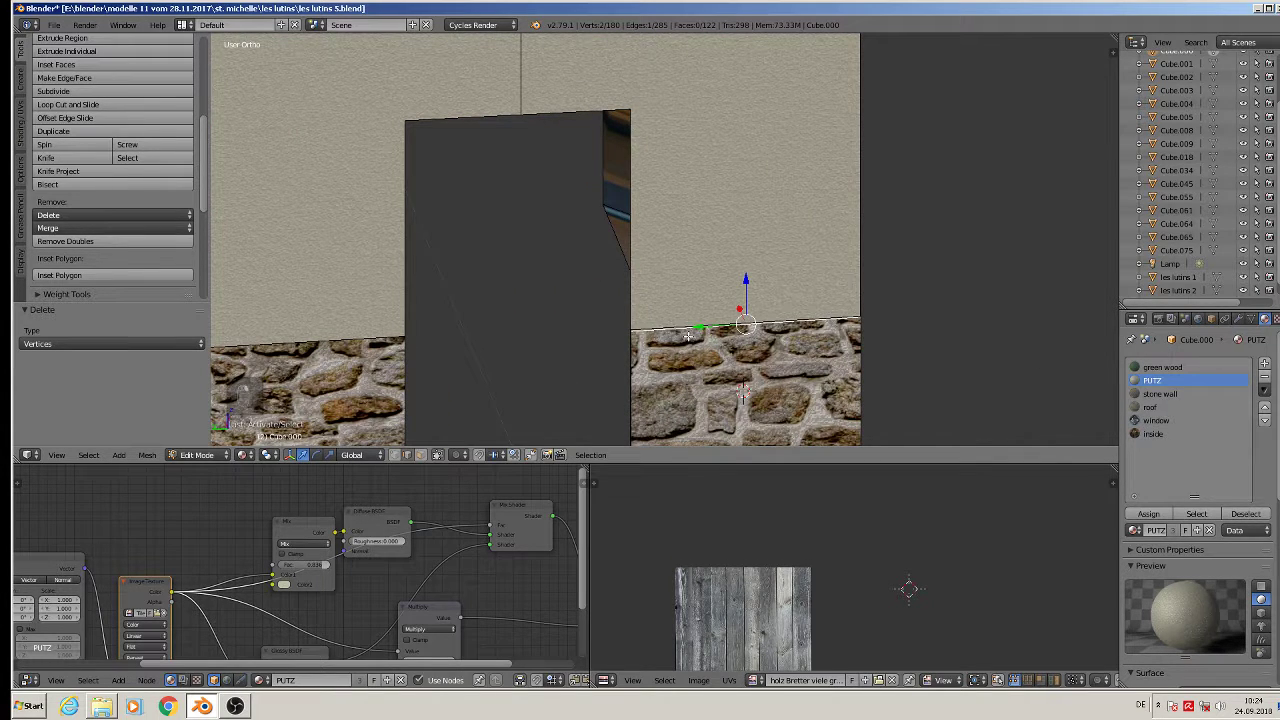
pyautogui.press('x')
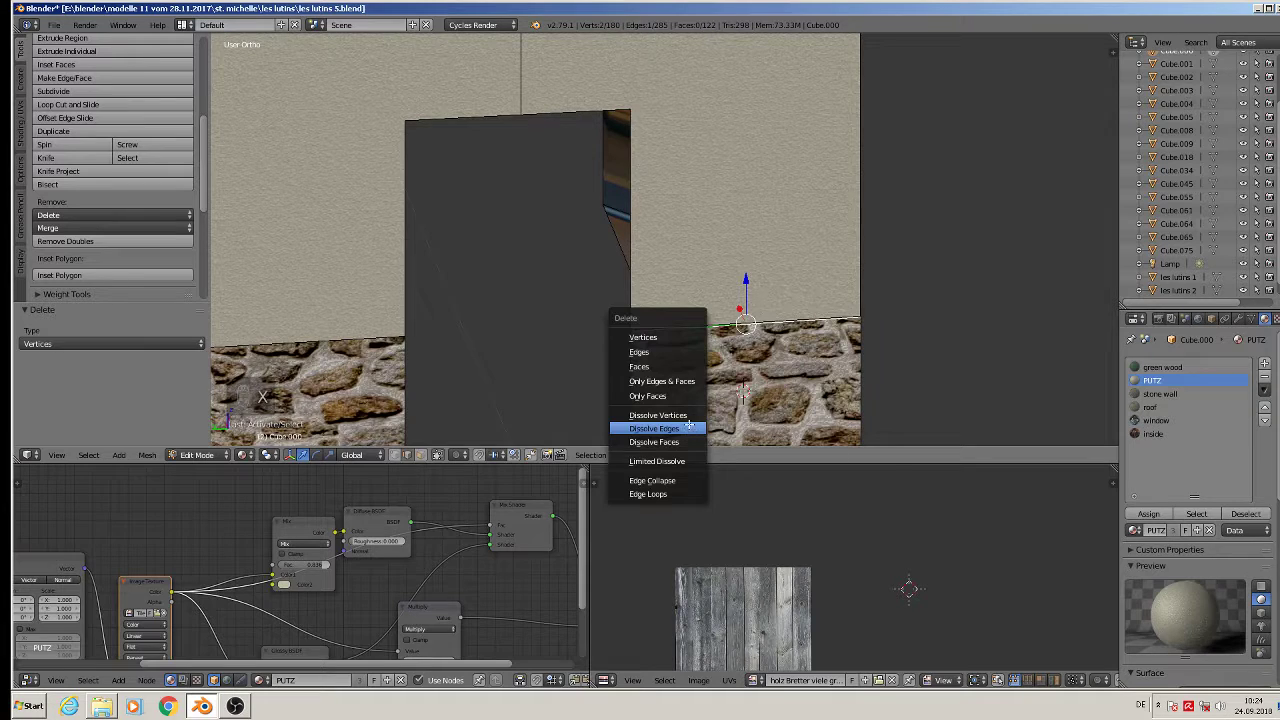
pyautogui.click(689, 425)
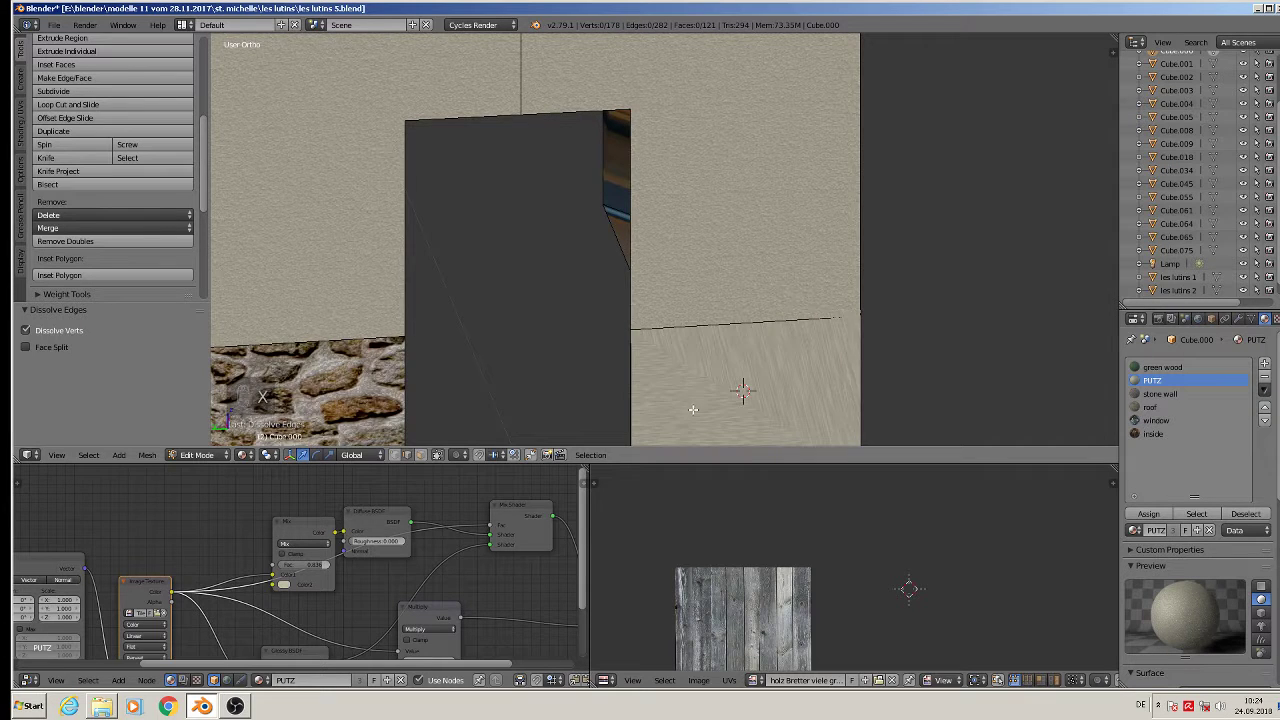
pyautogui.scroll(-3, 690, 420)
pyautogui.rightClick(718, 340)
pyautogui.press('x')
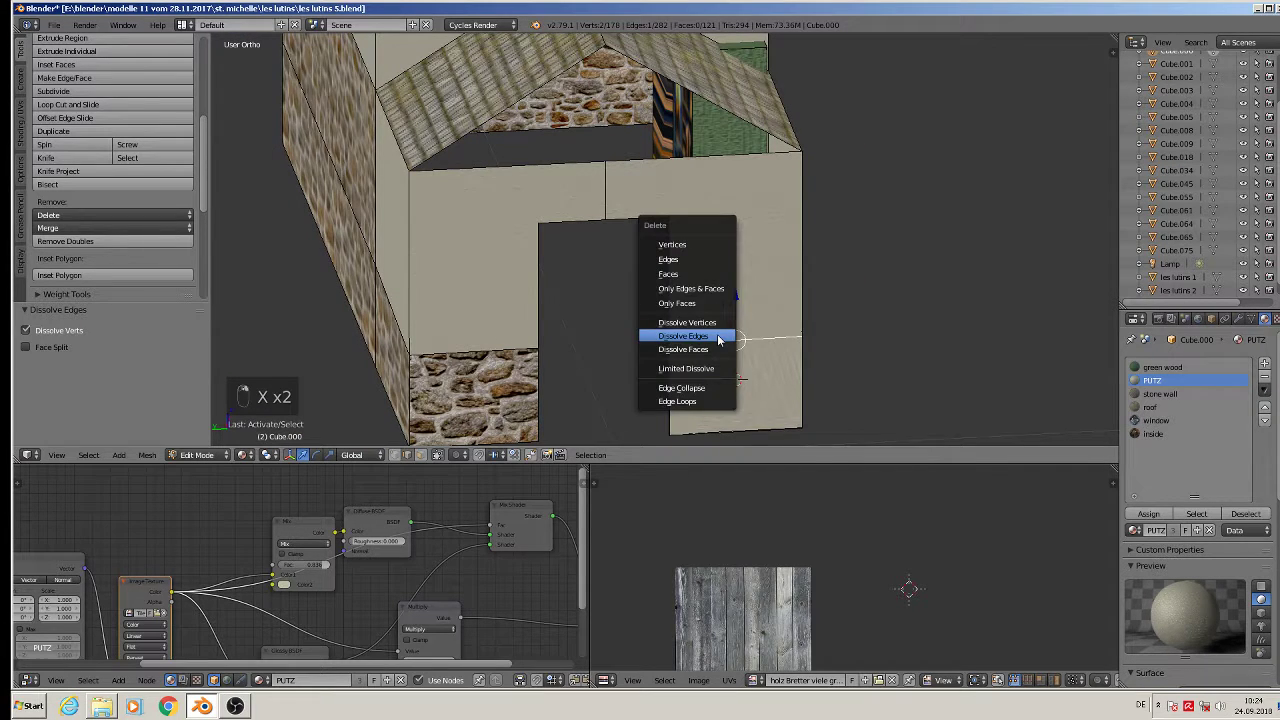
pyautogui.click(718, 338)
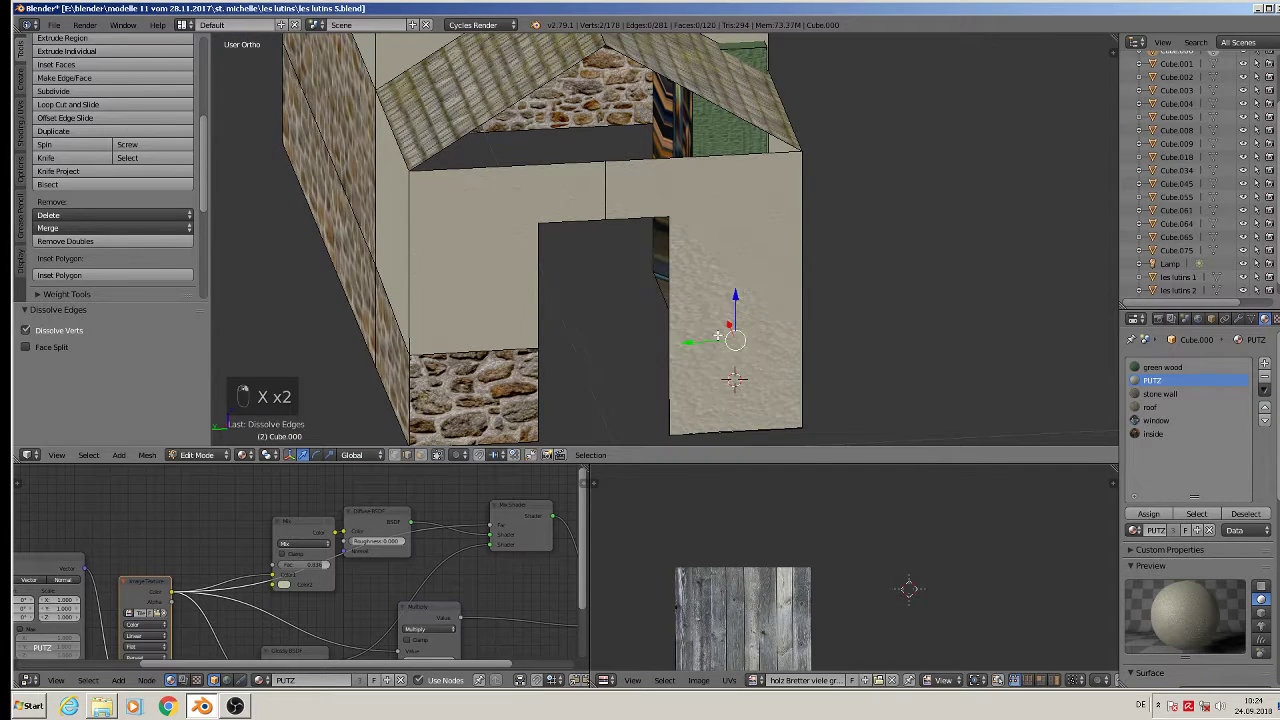
# Step: Dissolve the plaster-stone edge on the other front pier and the short seam above the porch doorway
pyautogui.rightClick(486, 370)
pyautogui.press('x')
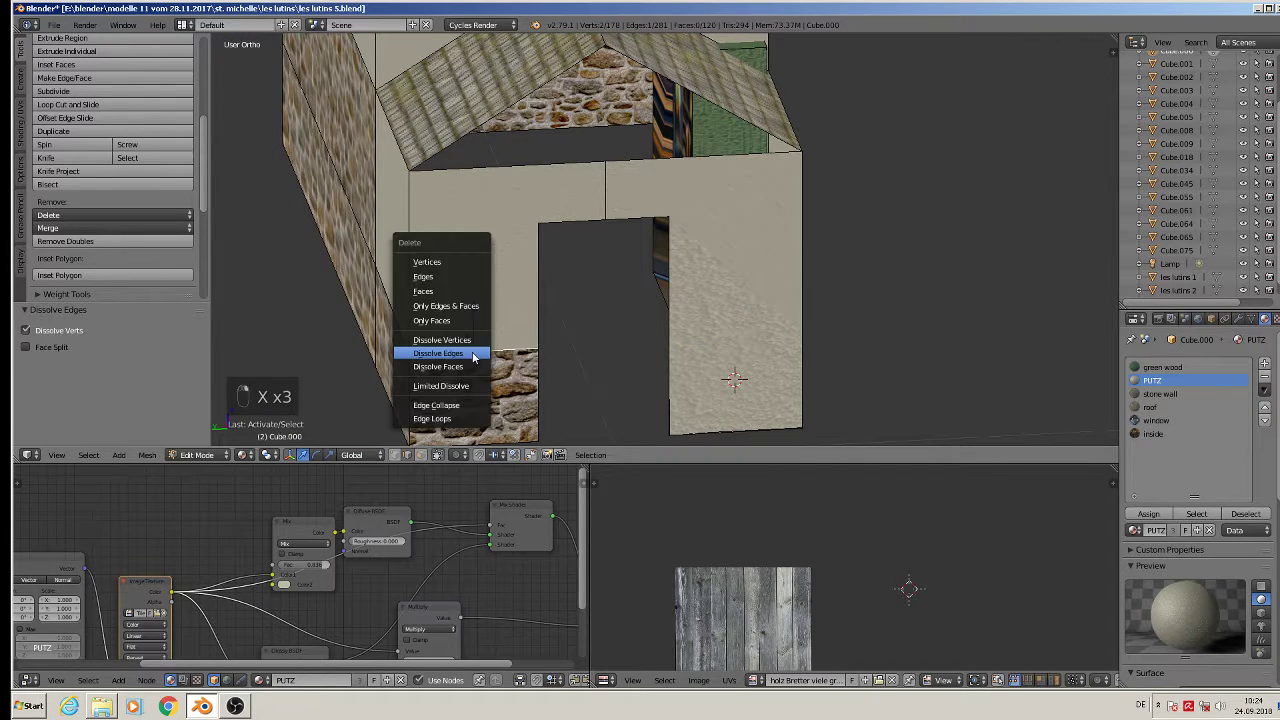
pyautogui.click(443, 343)
pyautogui.rightClick(604, 192)
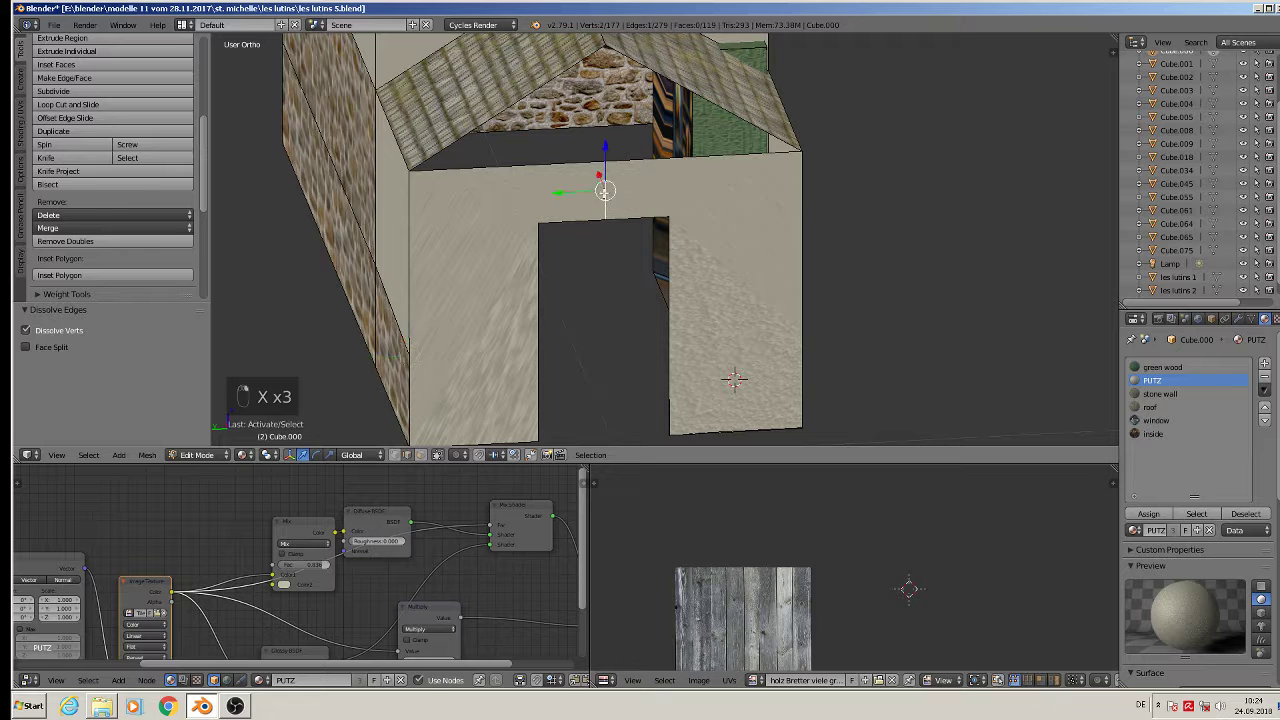
pyautogui.press('x')
pyautogui.click(604, 192)
# Step: Fill the open porch gable with a new face between the two roof edges and the front wall's upper edge
pyautogui.moveTo(605, 200); pyautogui.dragTo(584, 256, button='middle')
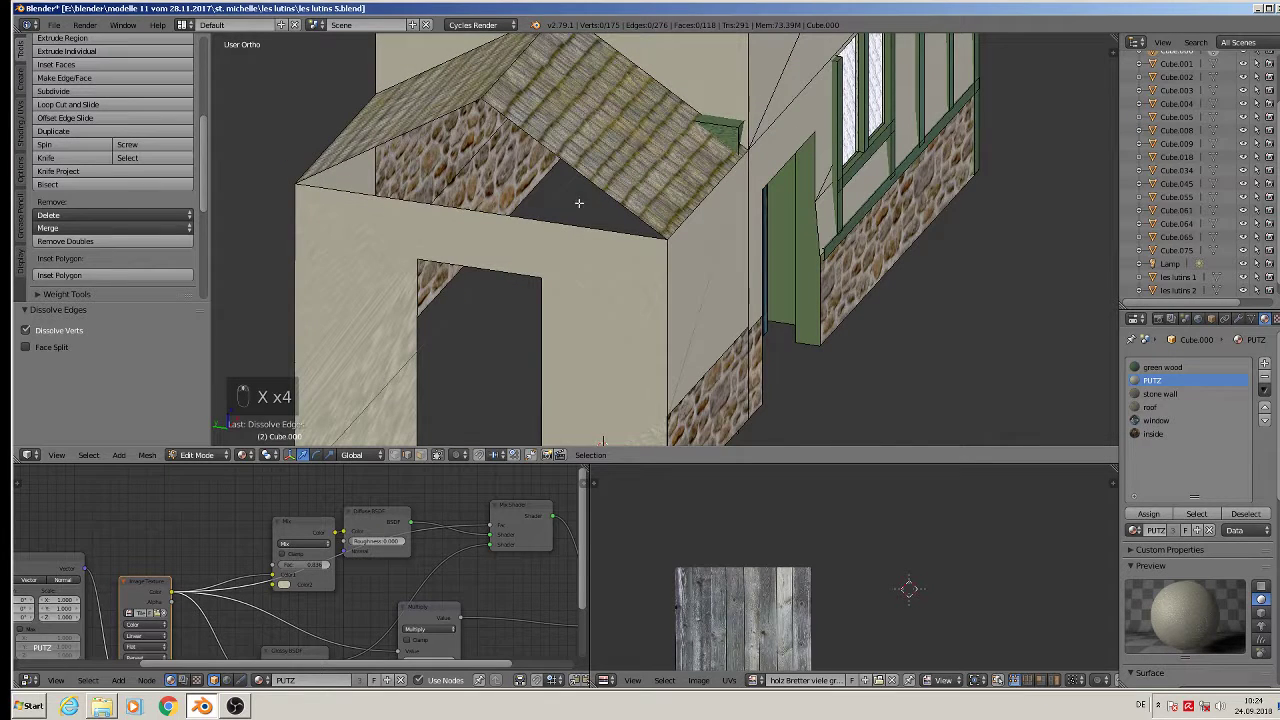
pyautogui.rightClick(598, 190)
pyautogui.keyDown('shift'); pyautogui.rightClick(543, 219); pyautogui.keyUp('shift')
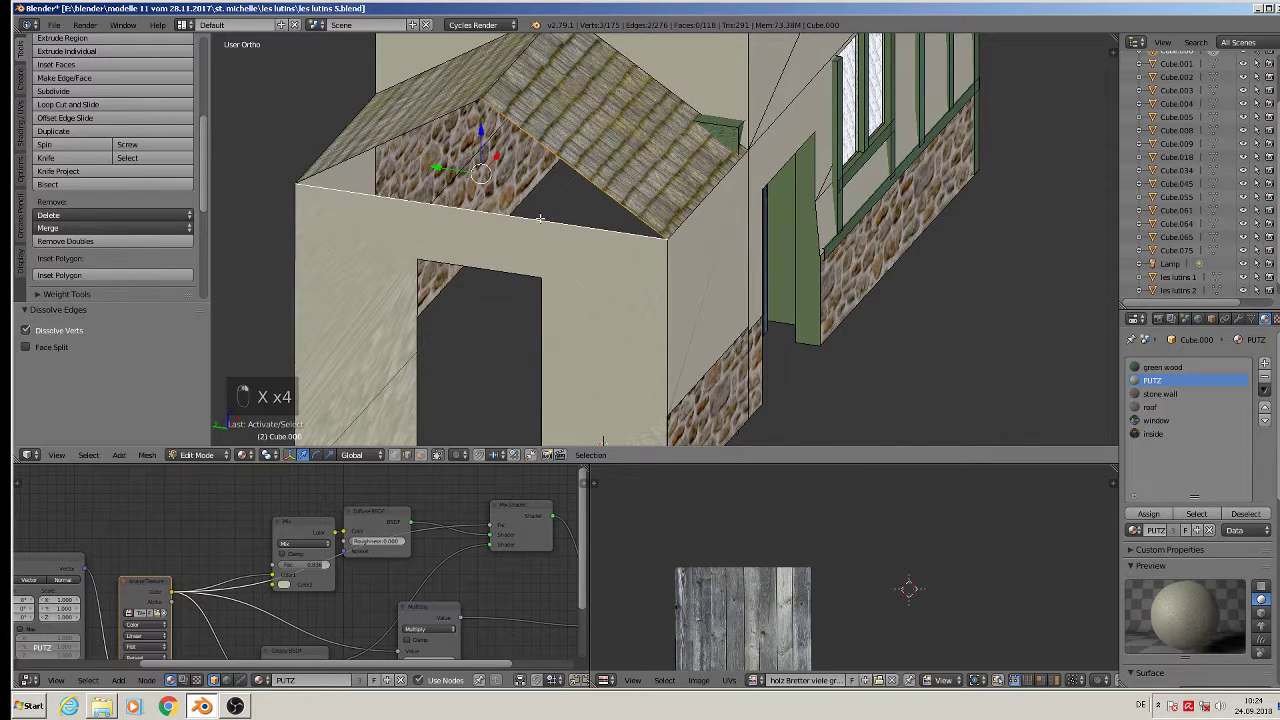
pyautogui.keyDown('shift'); pyautogui.rightClick(395, 146); pyautogui.keyUp('shift')
pyautogui.press('f')
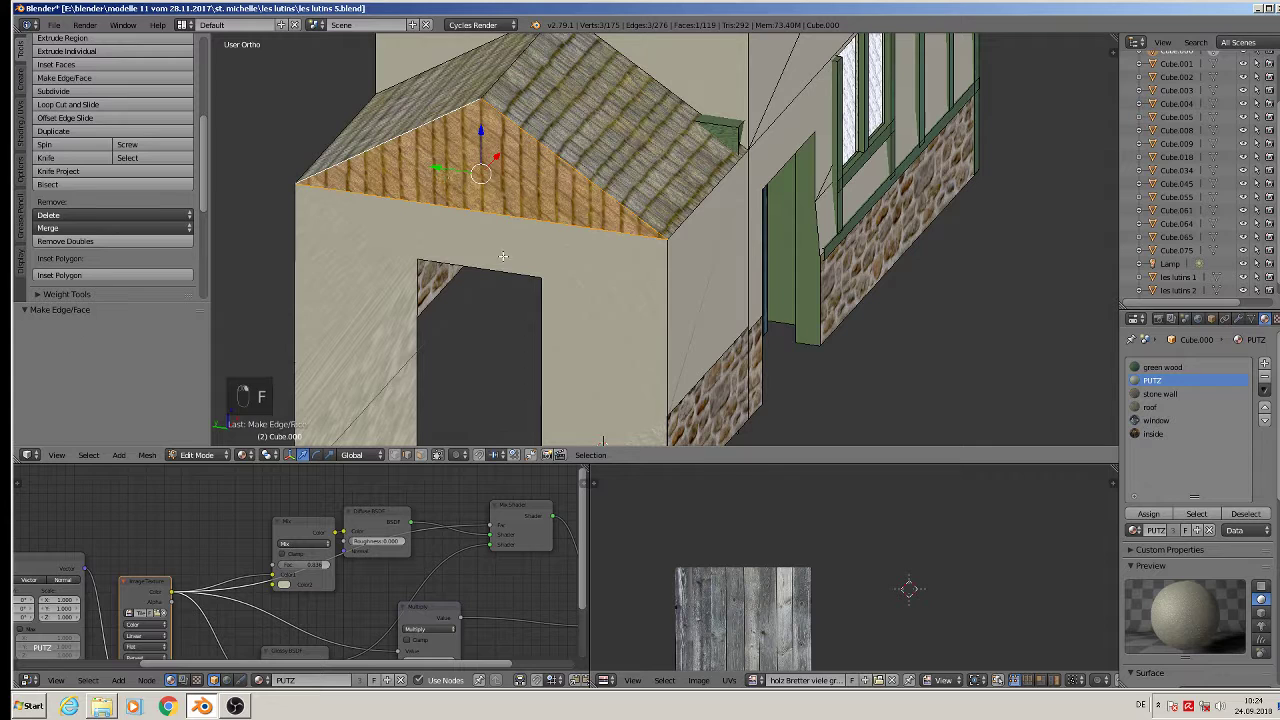
# Step: Try to move the lower vertical edge along the side of the porch doorway
pyautogui.keyDown('alt'); pyautogui.rightClick(490, 270); pyautogui.keyUp('alt')
pyautogui.moveTo(490, 270); pyautogui.dragTo(579, 247, button='middle')
pyautogui.scroll(4, 540, 356)
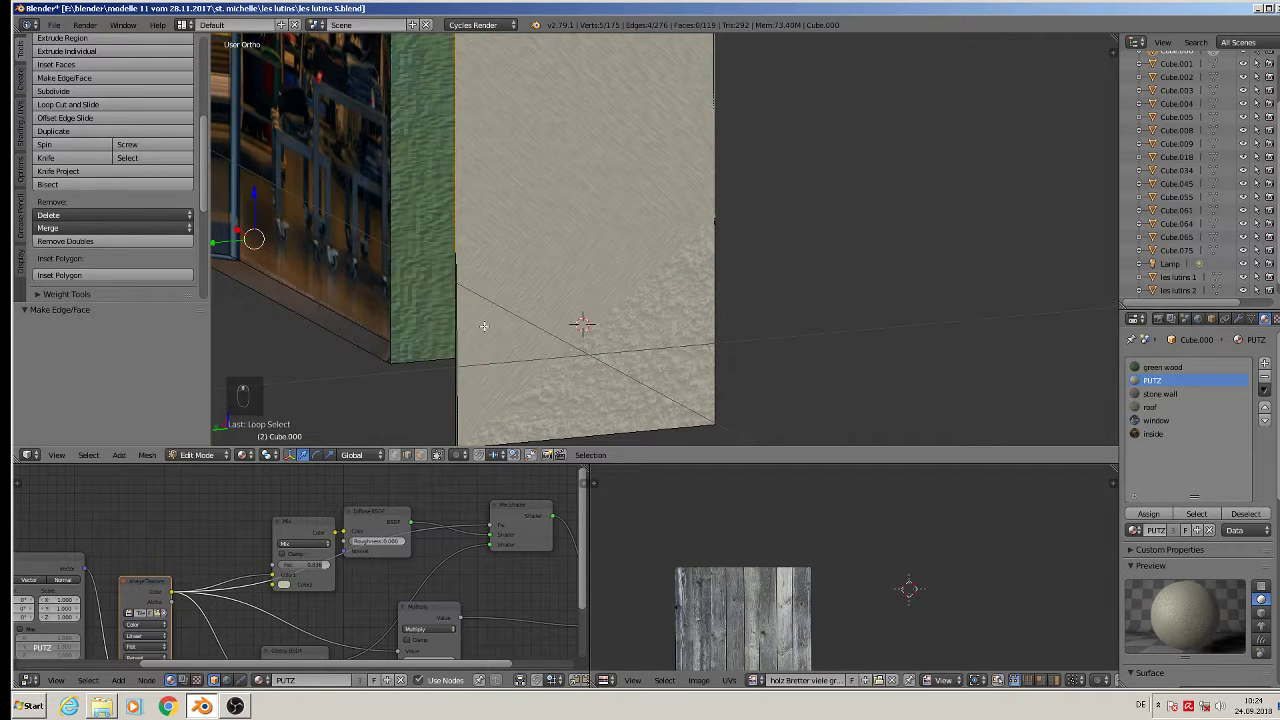
pyautogui.rightClick(463, 311)
pyautogui.scroll(-3, 467, 314)
pyautogui.press('g')
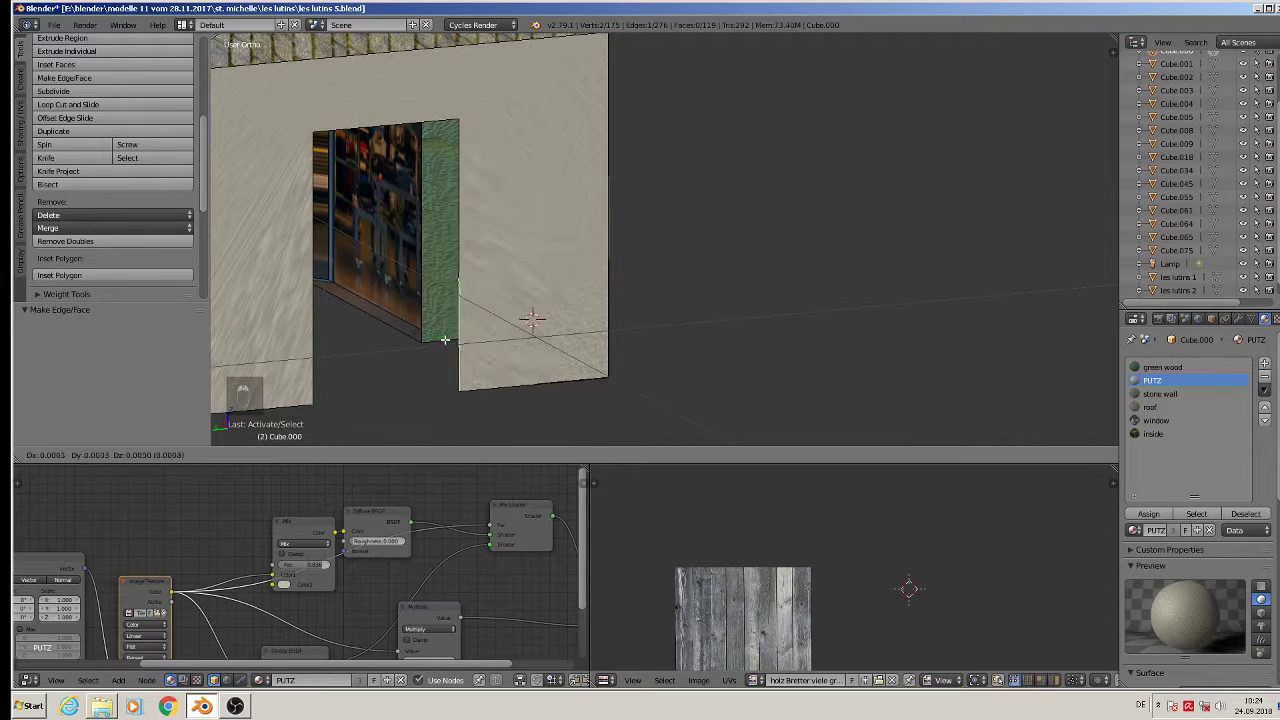
pyautogui.click(467, 330)
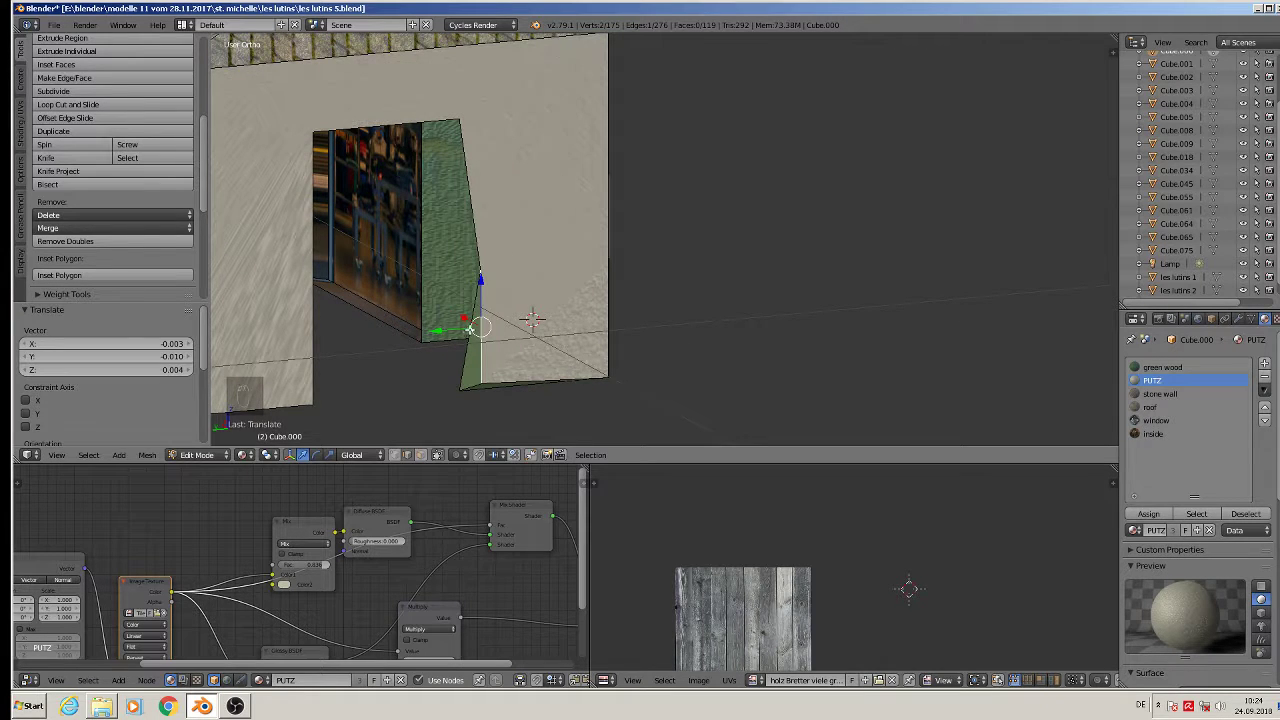
pyautogui.hotkey('ctrl', 'z')
# Step: Delete two edges of the thin leftover faces behind the porch doorway's side, as seen from inside the porch
pyautogui.moveTo(530, 320); pyautogui.dragTo(588, 116, button='middle')
pyautogui.scroll(3, 571, 160)
pyautogui.keyDown('alt'); pyautogui.rightClick(512, 188); pyautogui.keyUp('alt')
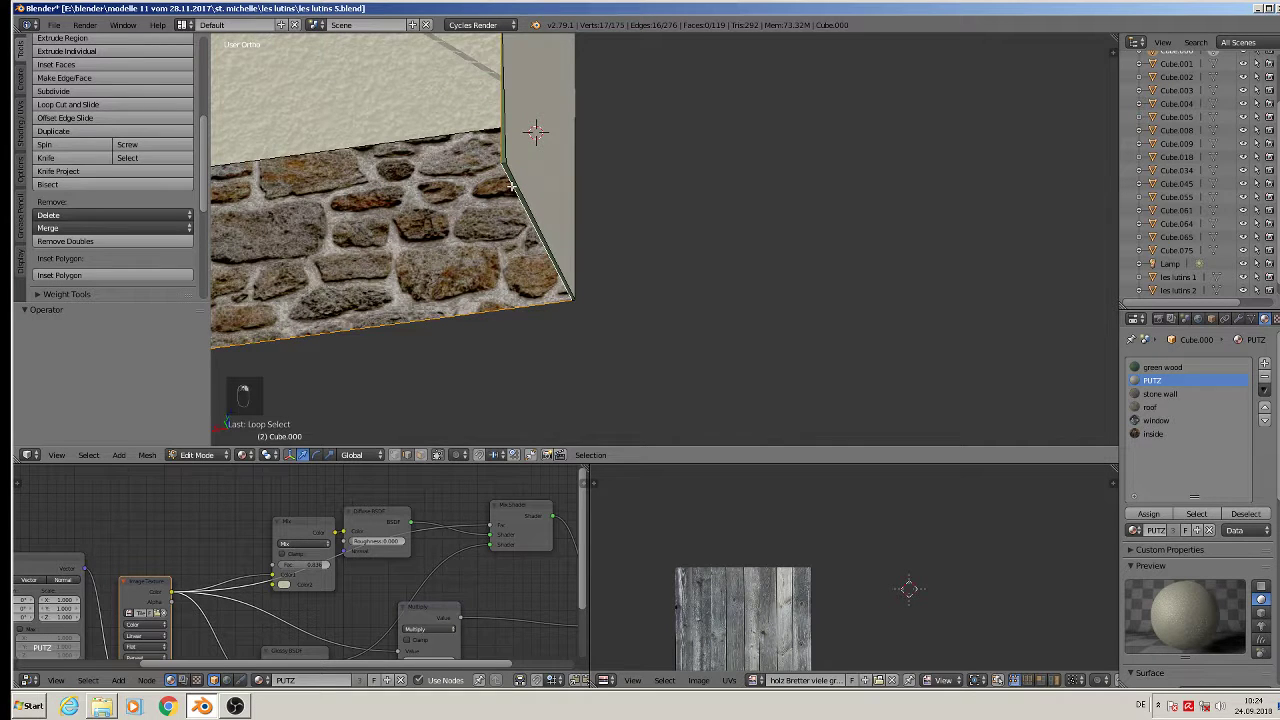
pyautogui.scroll(-2, 512, 186)
pyautogui.rightClick(512, 186)
pyautogui.keyDown('shift'); pyautogui.rightClick(502, 149); pyautogui.keyUp('shift')
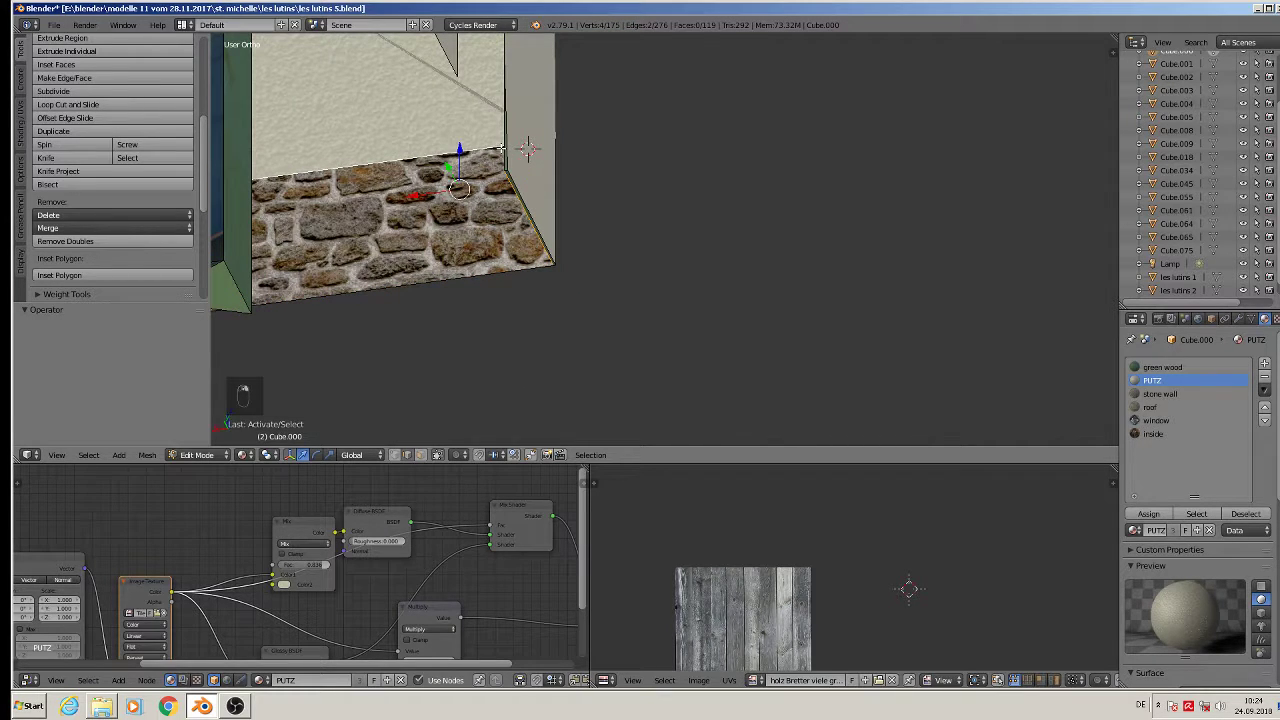
pyautogui.press('x')
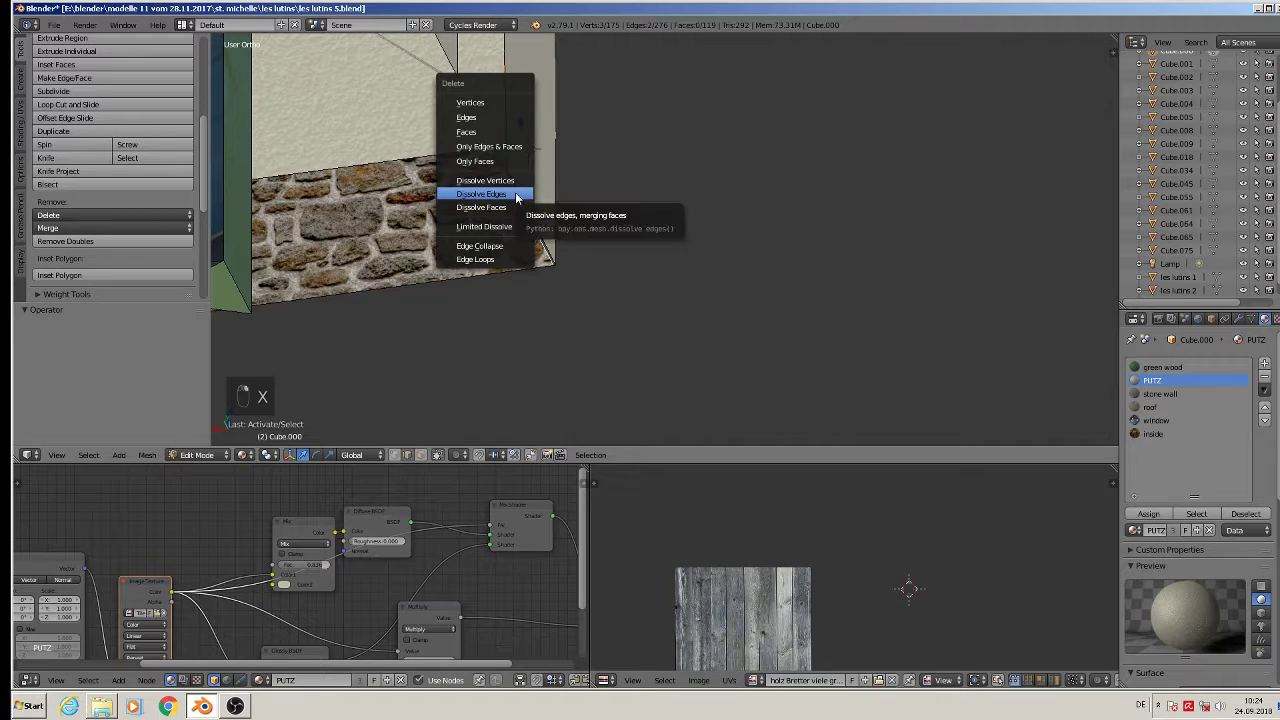
pyautogui.click(508, 117)
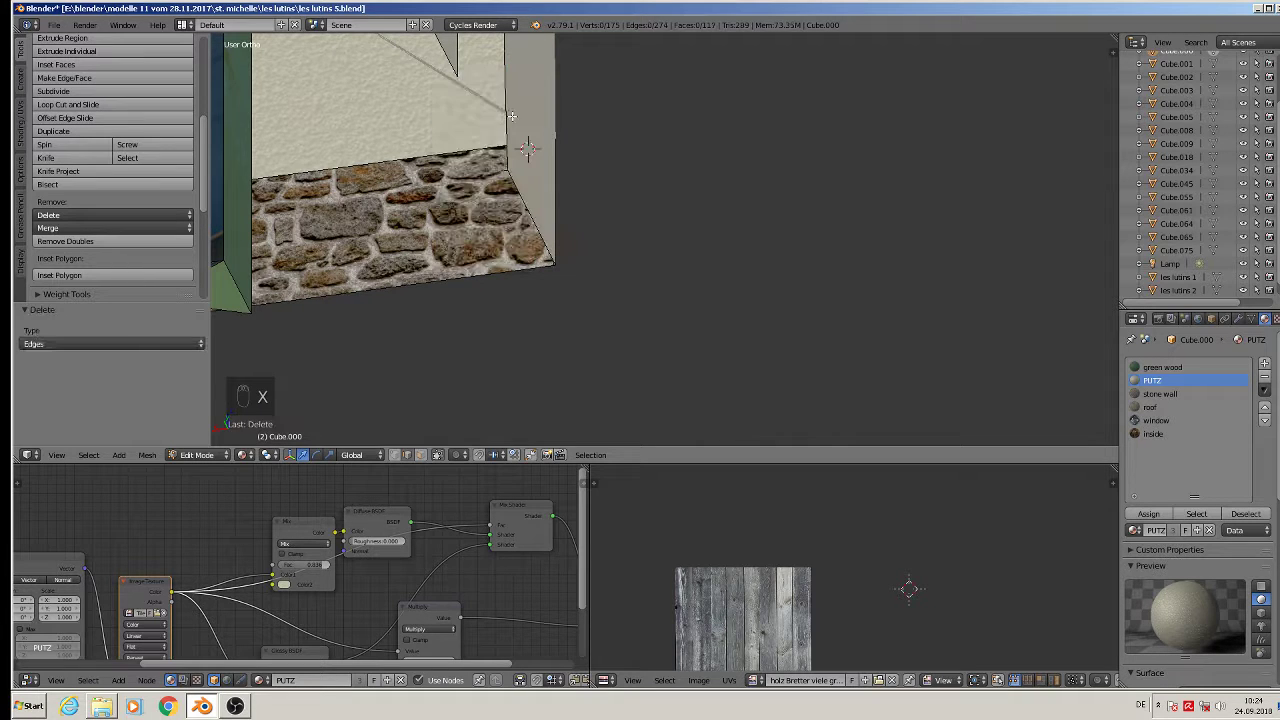
# Step: Delete the remaining tiny edge near the lower end of the porch doorway's side
pyautogui.scroll(5, 522, 186)
pyautogui.rightClick(512, 222)
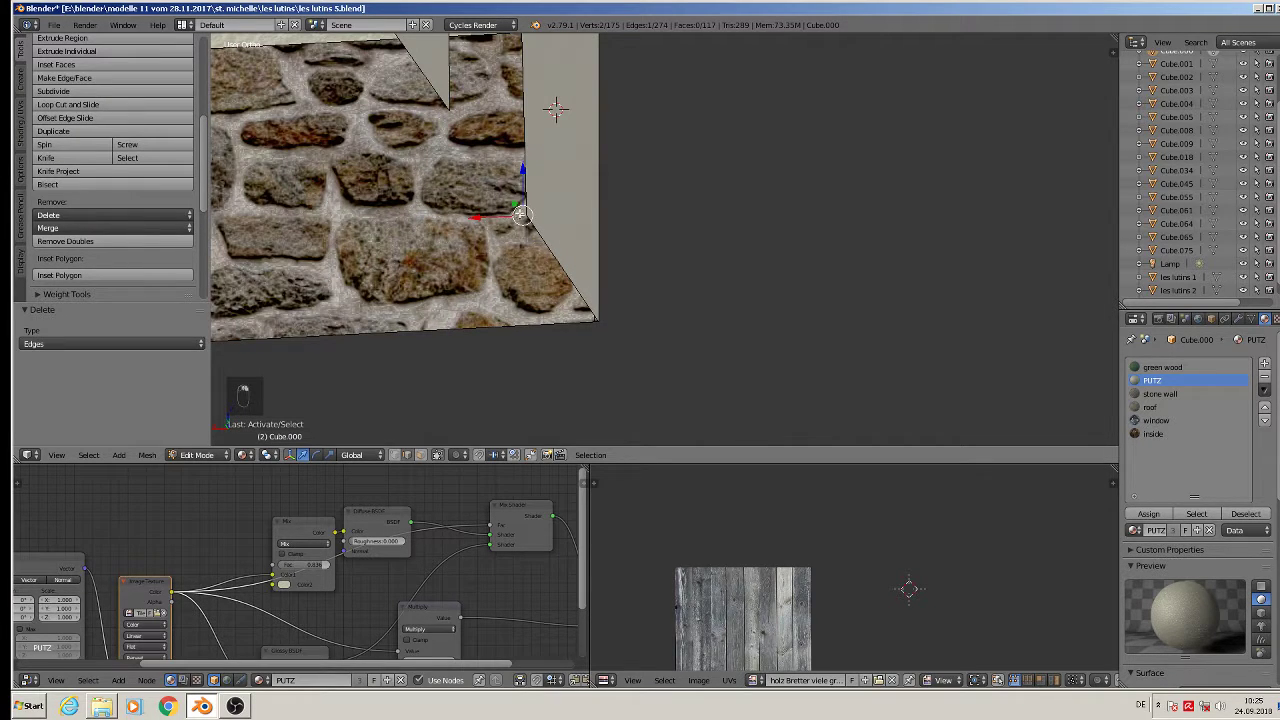
pyautogui.press('x')
pyautogui.click(518, 214)
pyautogui.scroll(-3, 537, 280)
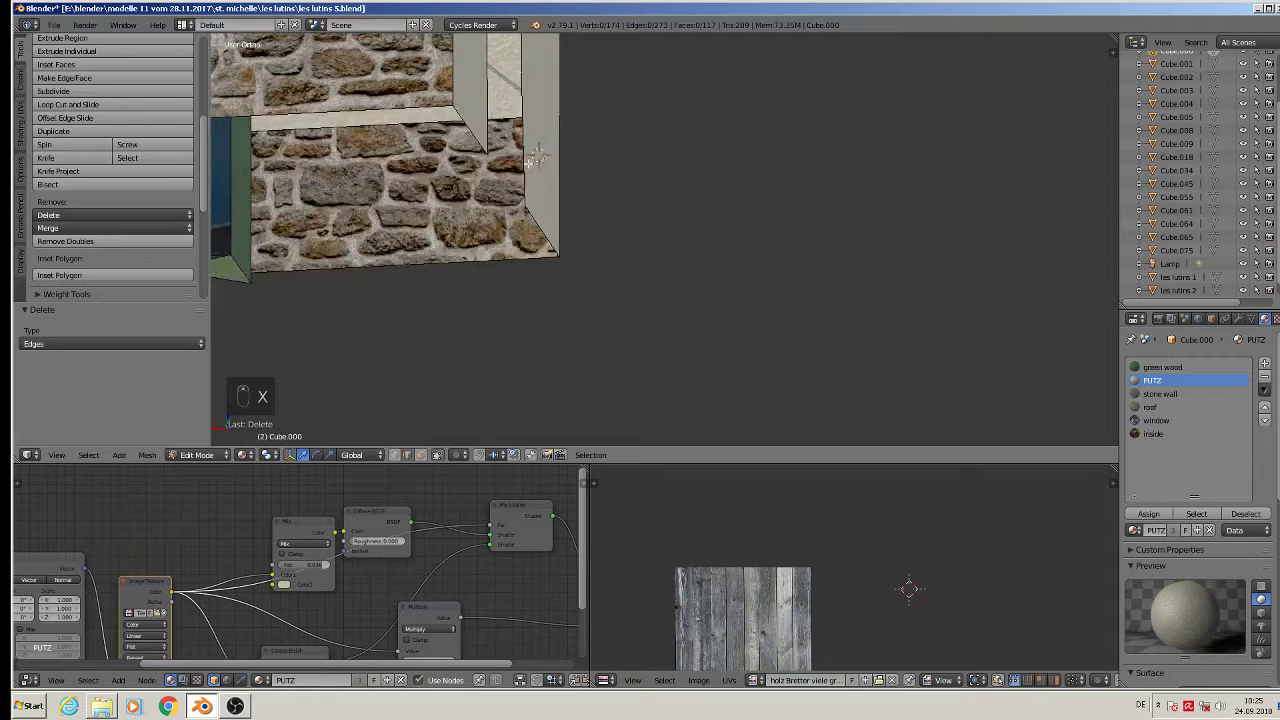
# Step: Dissolve the surplus vertex on the porch doorway's vertical edge and delete the stray vertex in the opening
pyautogui.moveTo(531, 280)
pyautogui.mouseDown(button='middle')
pyautogui.moveTo(467, 275)
pyautogui.moveTo(510, 266)
pyautogui.mouseUp(button='middle')
pyautogui.rightClick(529, 283)
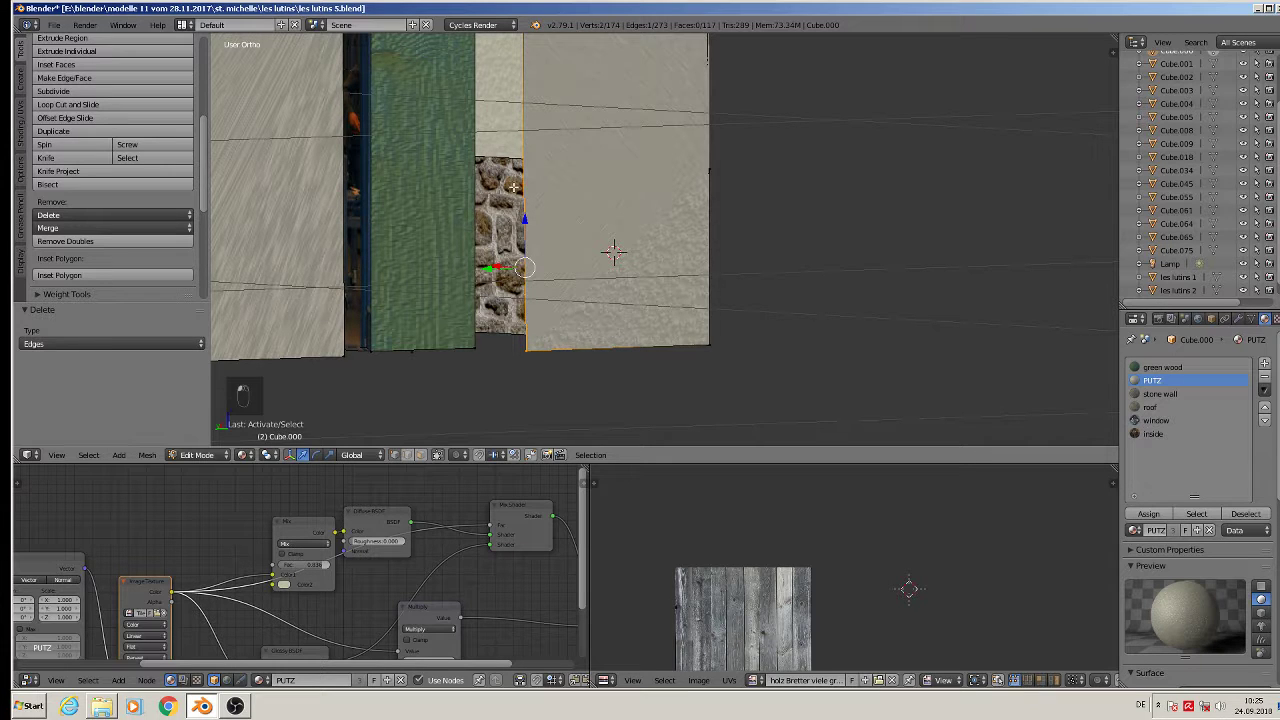
pyautogui.rightClick(513, 186)
pyautogui.press('x')
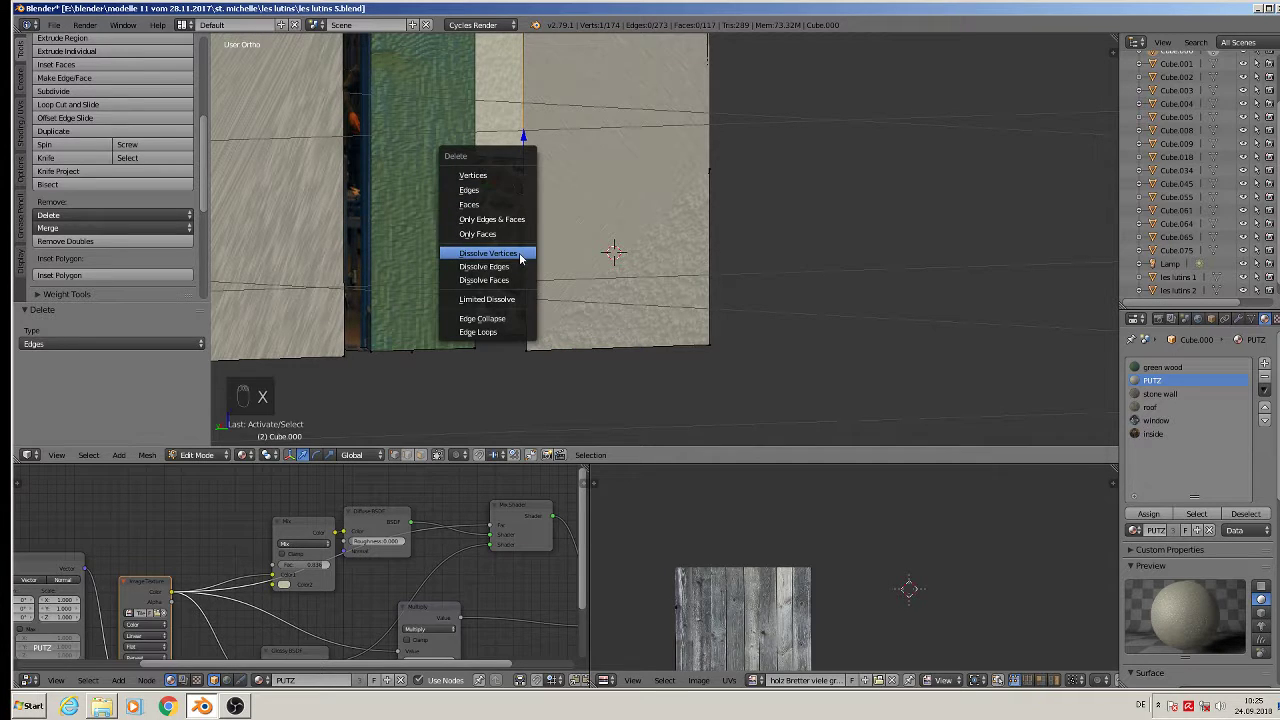
pyautogui.click(520, 259)
pyautogui.moveTo(520, 257); pyautogui.dragTo(451, 261, button='middle')
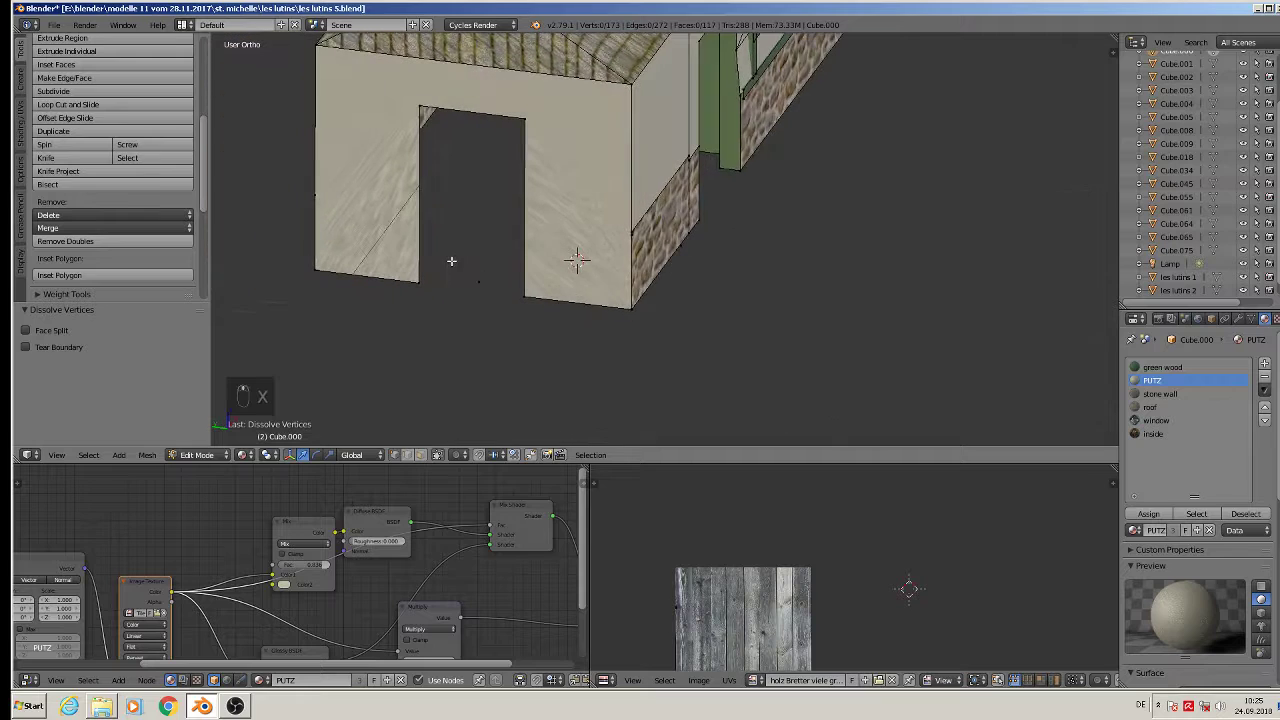
pyautogui.rightClick(478, 280)
pyautogui.press('x')
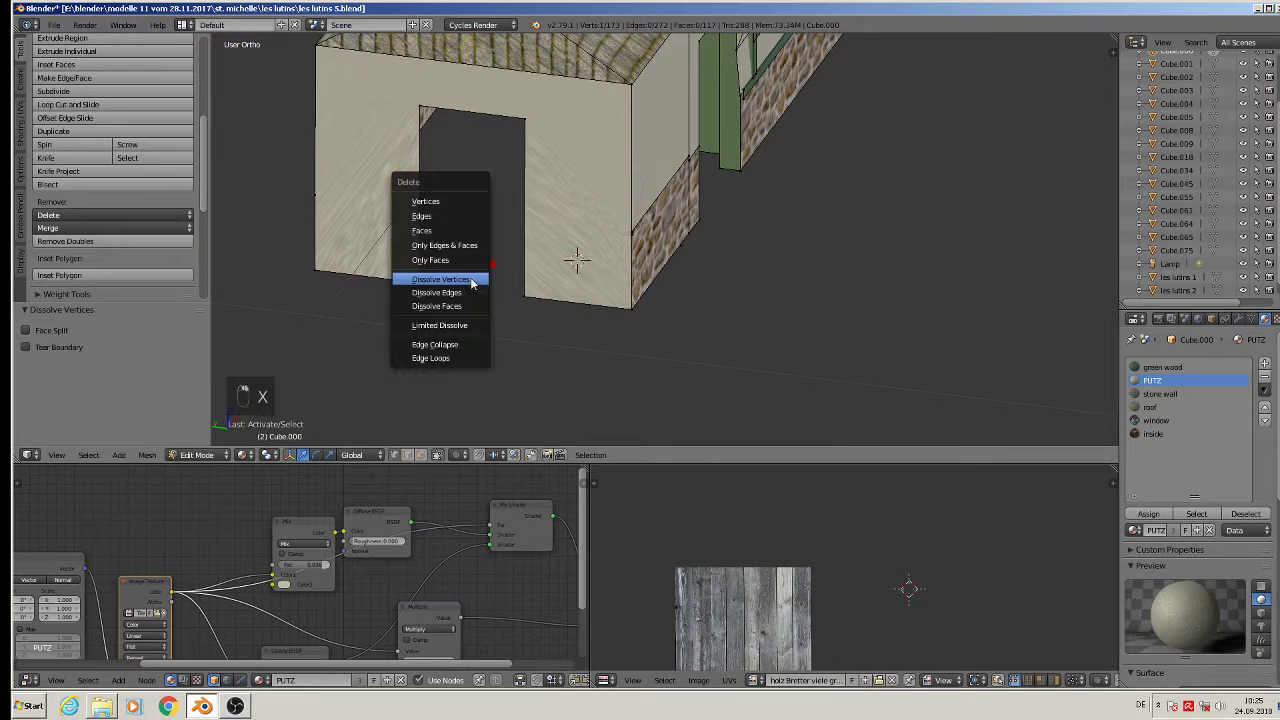
pyautogui.click(463, 200)
# Step: Extrude the porch doorway's side and upper edges 0.021 inward along the X axis
pyautogui.rightClick(421, 105)
pyautogui.keyDown('shift'); pyautogui.rightClick(421, 269); pyautogui.keyUp('shift')
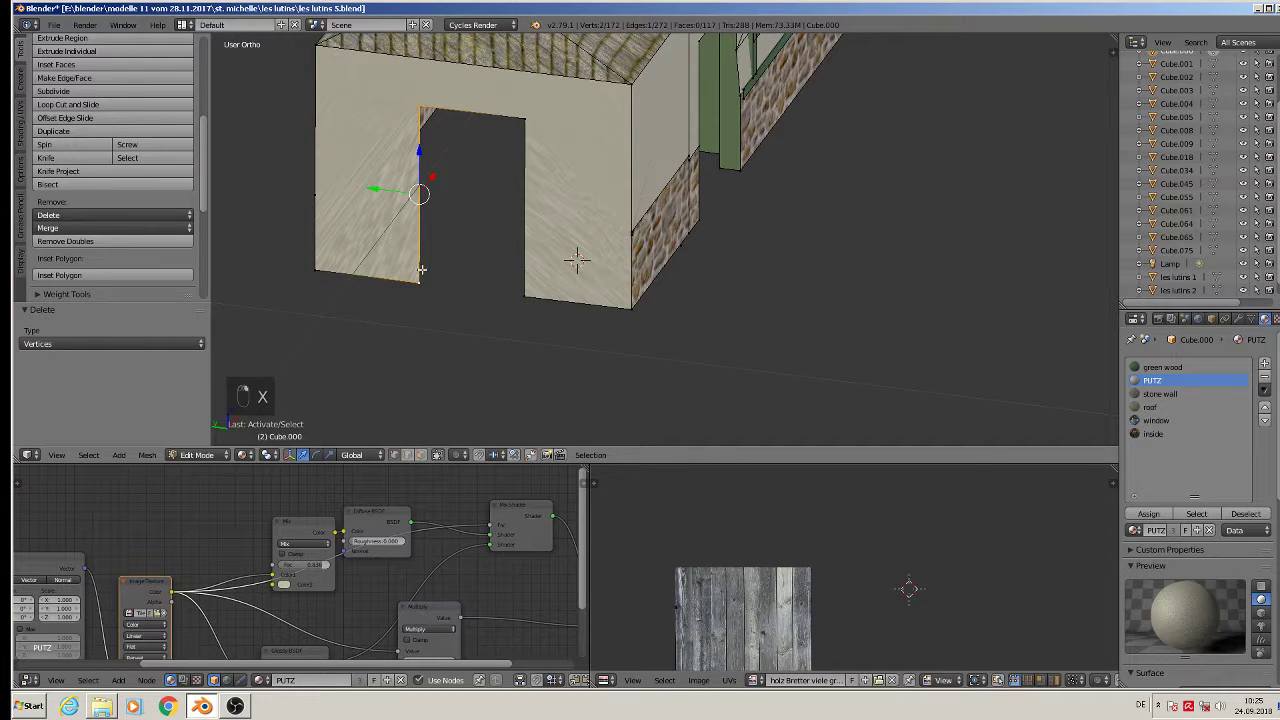
pyautogui.keyDown('shift'); pyautogui.rightClick(530, 298); pyautogui.keyUp('shift')
pyautogui.keyDown('shift'); pyautogui.rightClick(522, 121); pyautogui.keyUp('shift')
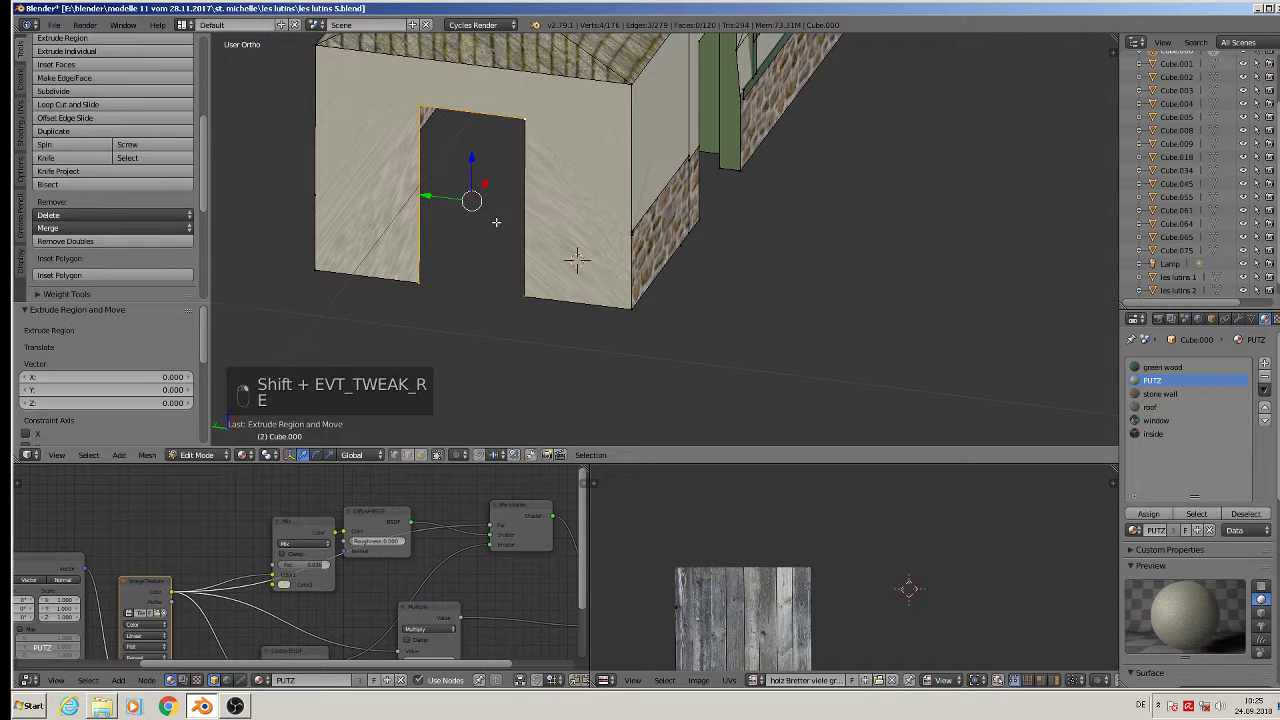
pyautogui.moveTo(580, 260); pyautogui.dragTo(551, 277, button='middle')
pyautogui.press('e')
pyautogui.click(555, 280)
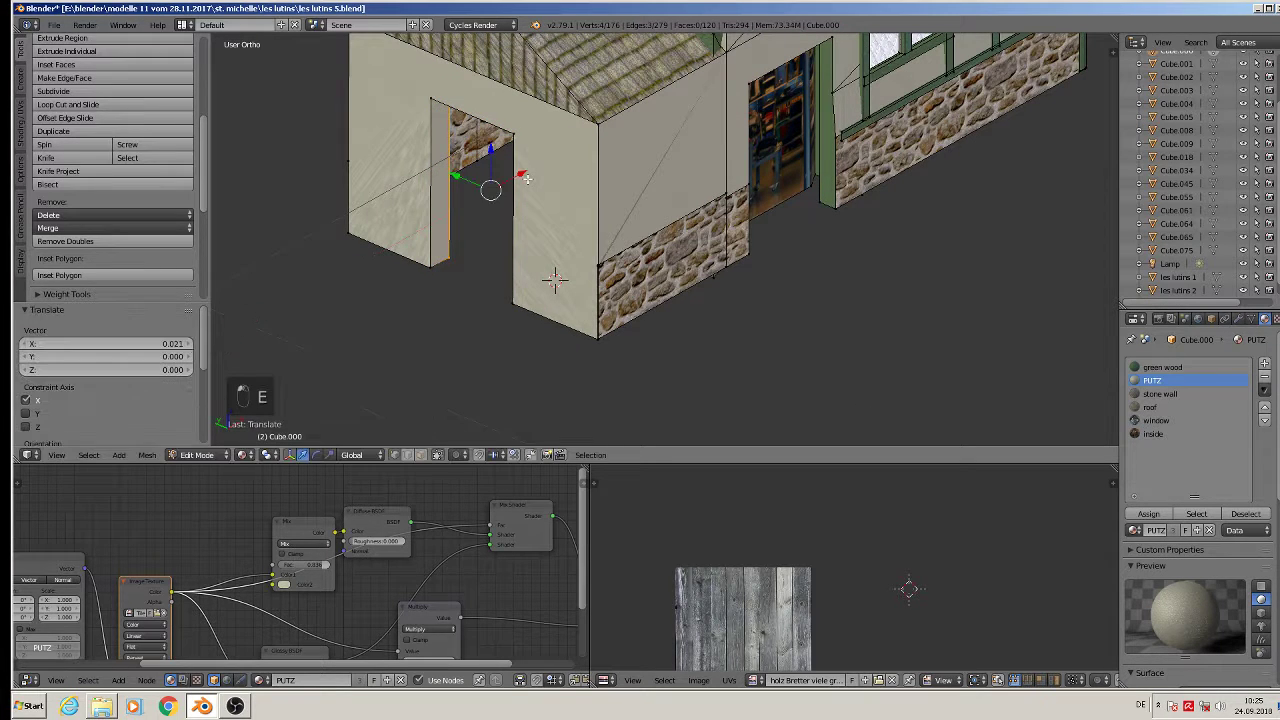
# Step: Close the recessed porch doorway with a new face between the selected inner edges
pyautogui.press('f')
pyautogui.moveTo(557, 280); pyautogui.dragTo(578, 268, button='middle')
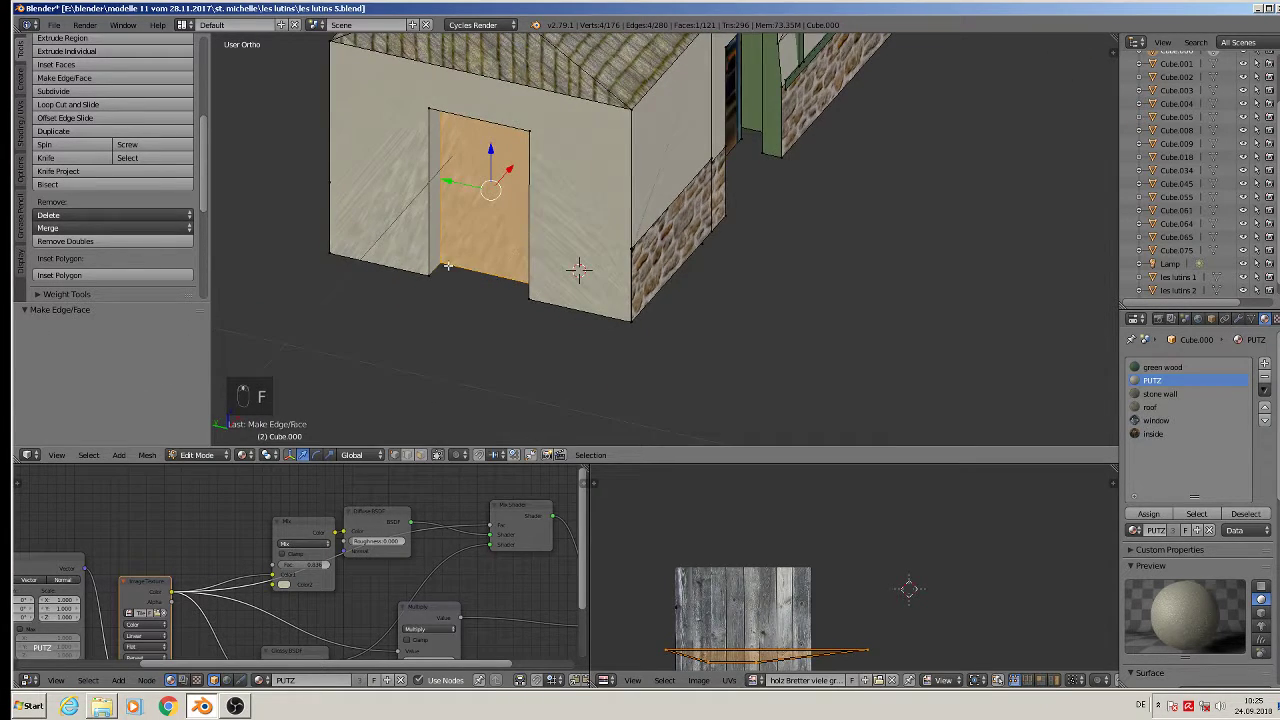
pyautogui.rightClick(330, 181)
pyautogui.press('x')
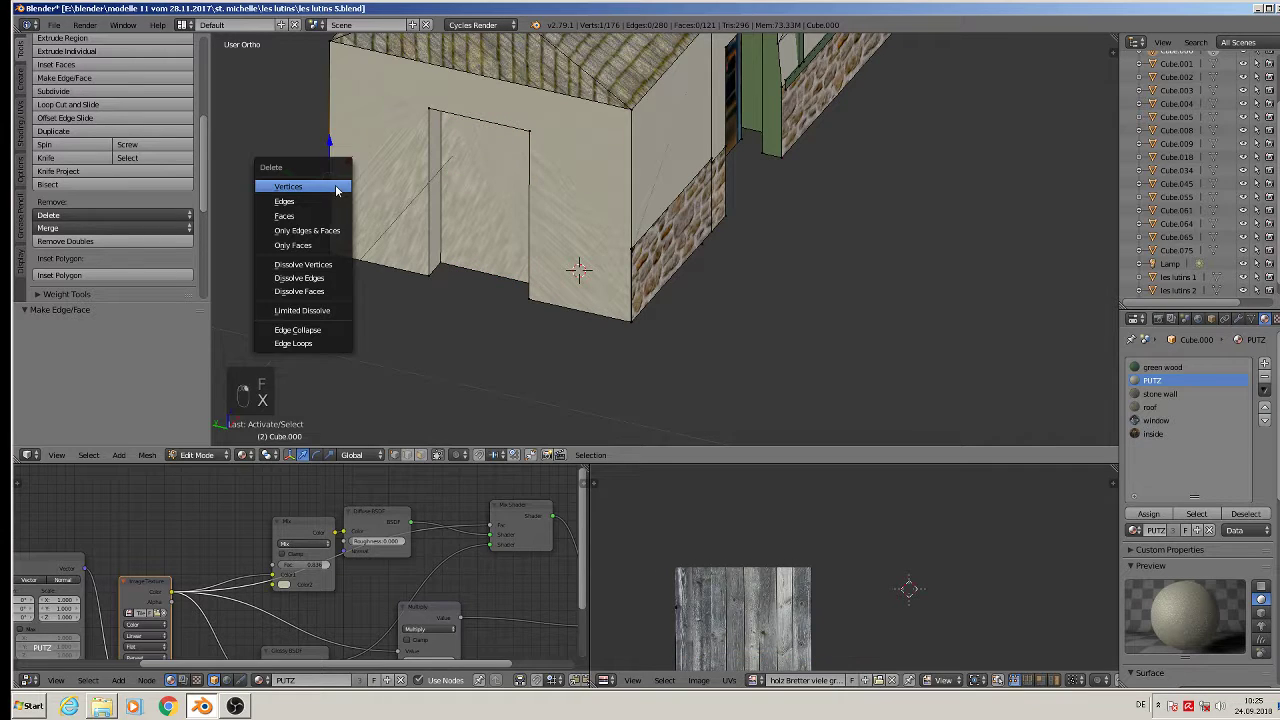
pyautogui.click(338, 188)
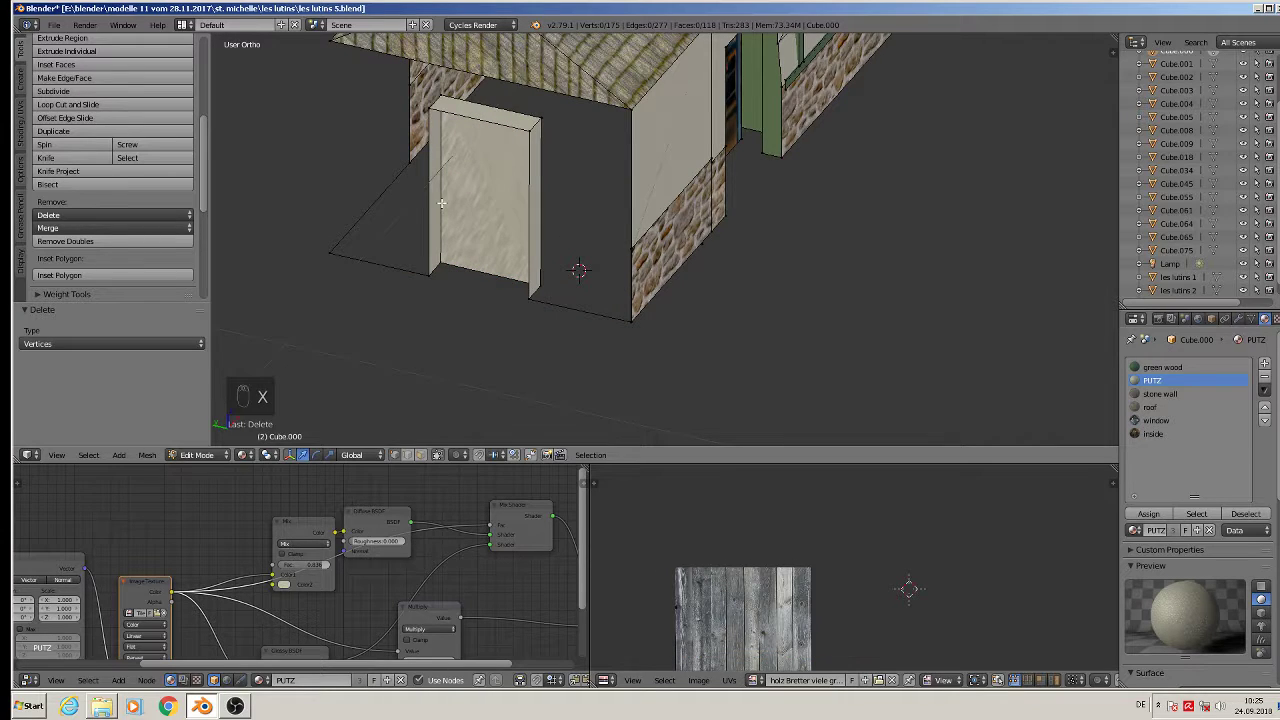
pyautogui.hotkey('ctrl', 'z')
# Step: Dissolve the surplus vertices on the two outer vertical corner edges of the porch's front wall
pyautogui.press('x')
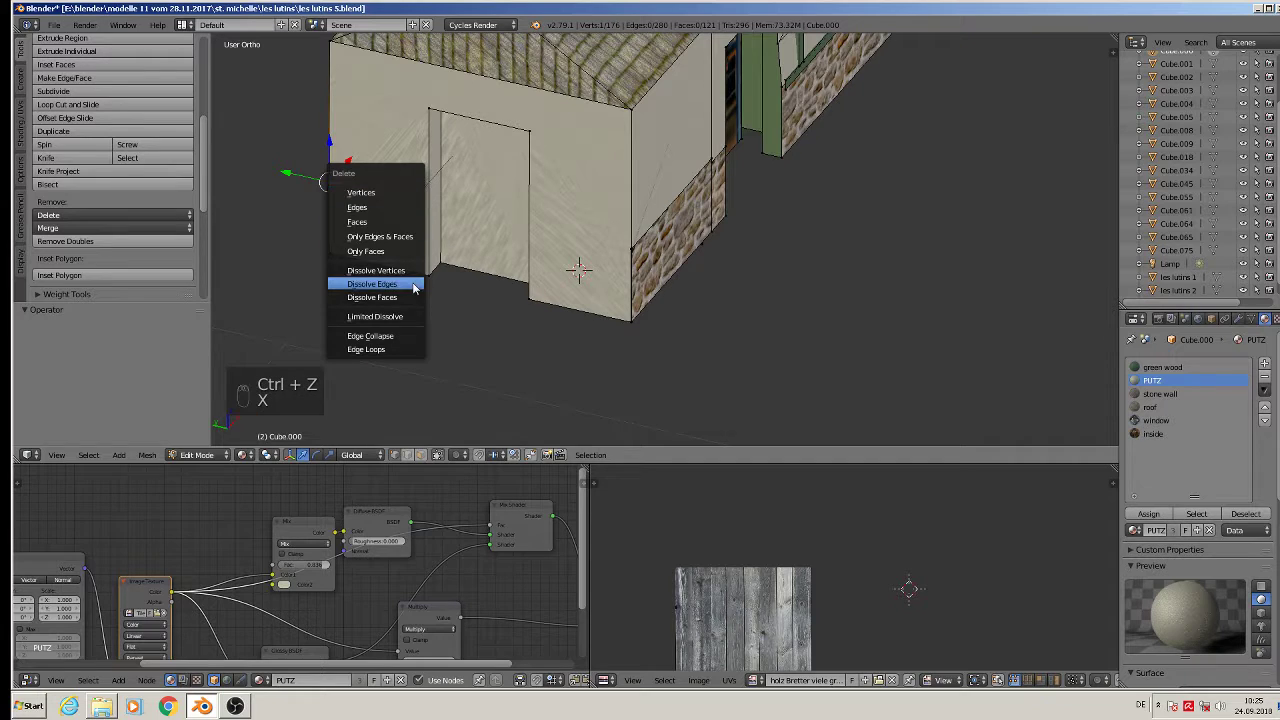
pyautogui.click(412, 270)
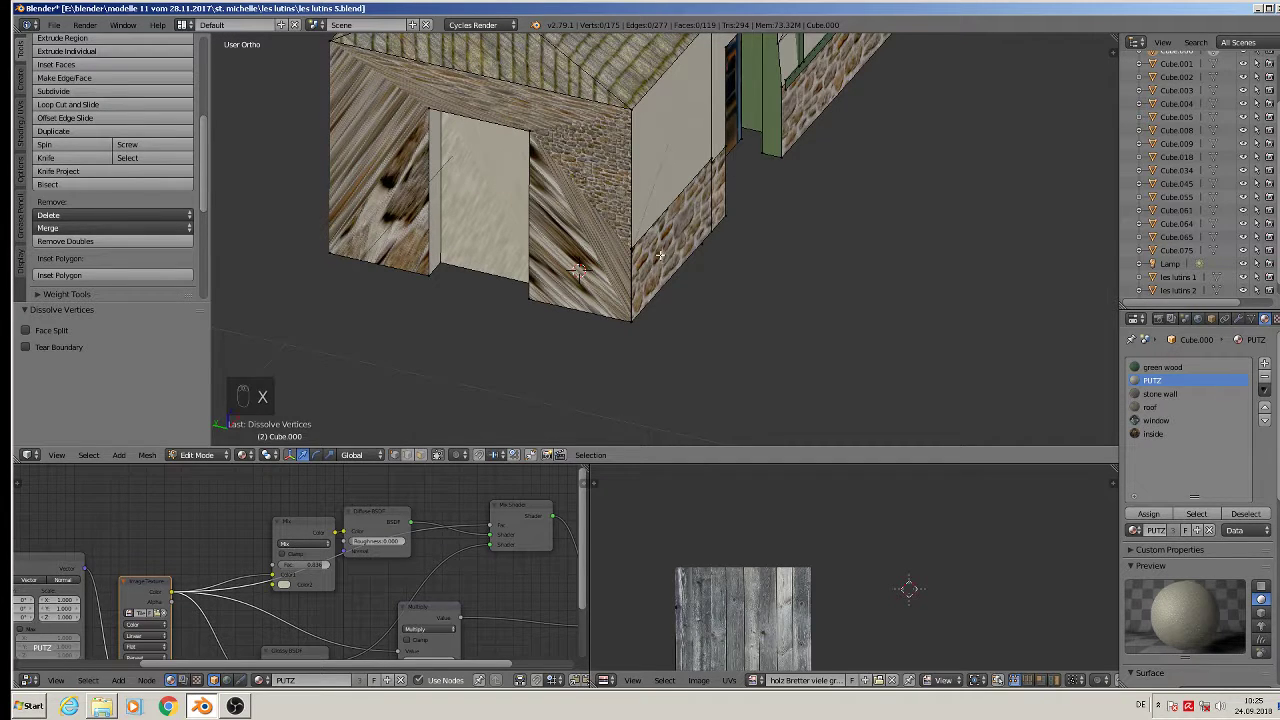
pyautogui.press('x')
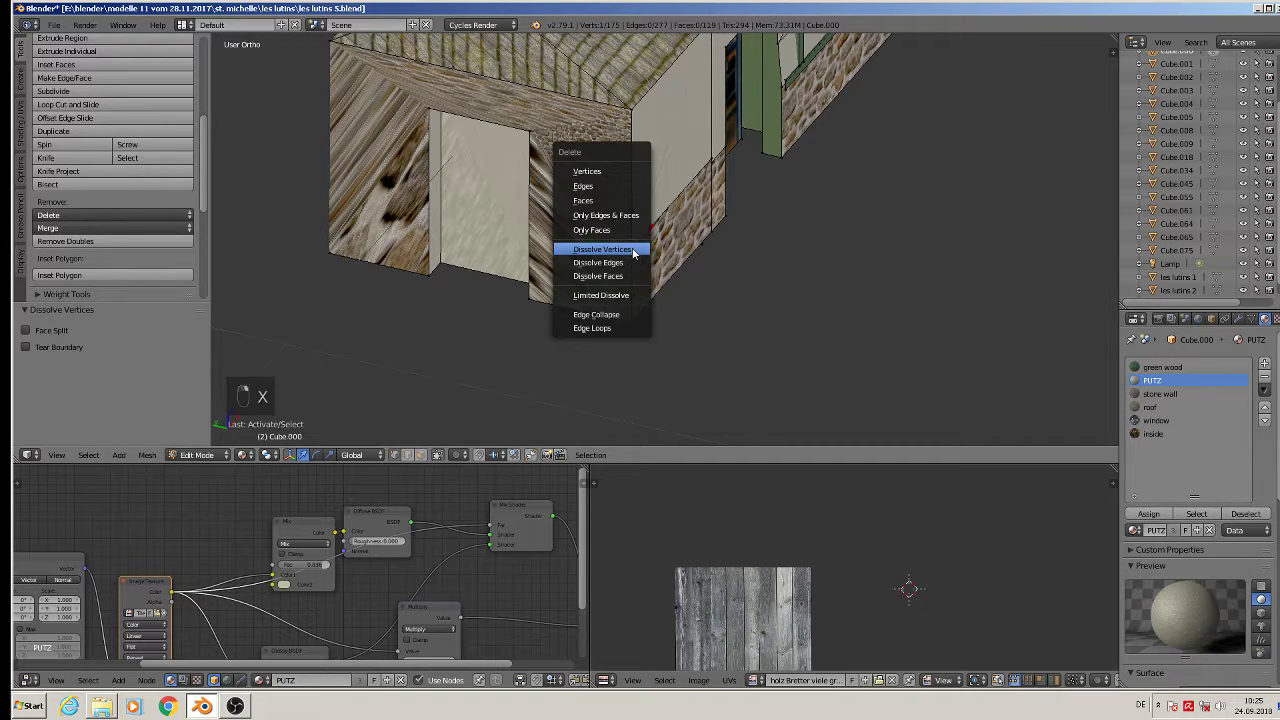
pyautogui.click(636, 252)
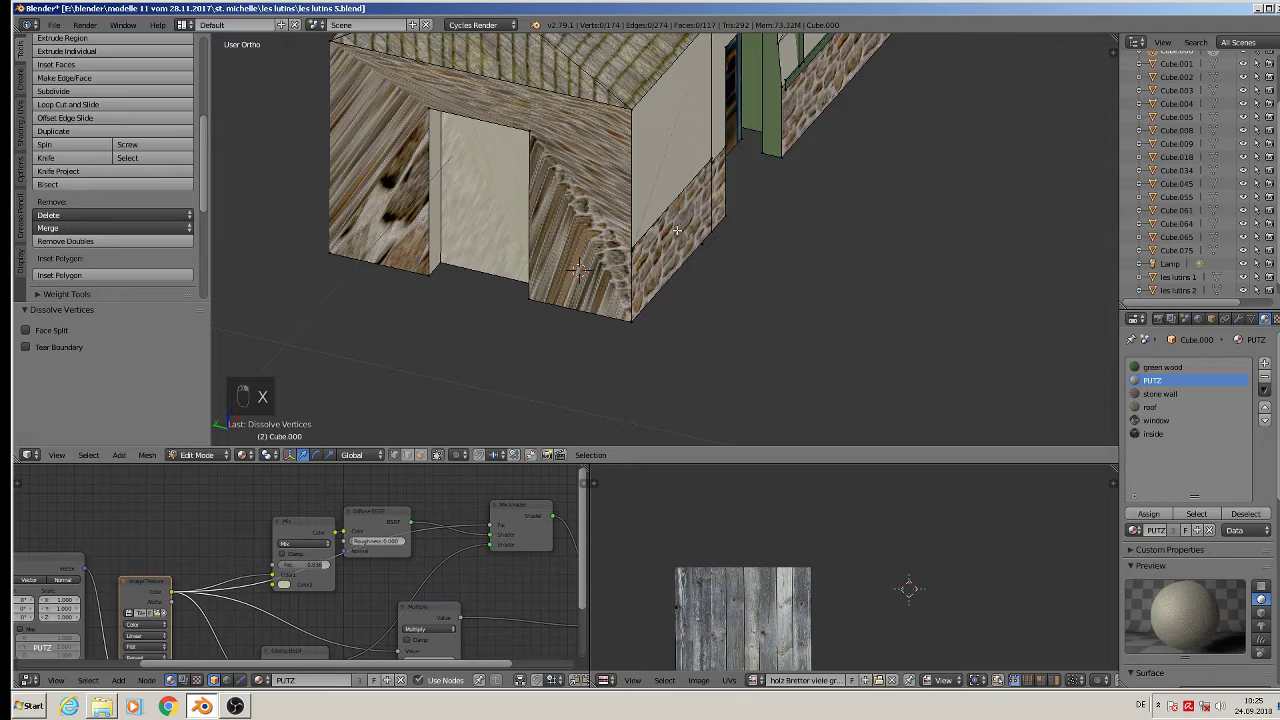
# Step: Dissolve the horizontal edges between plaster and stone on the porch's side wall and on the narrow strip beside the shop door
pyautogui.moveTo(676, 230); pyautogui.dragTo(594, 203, button='middle')
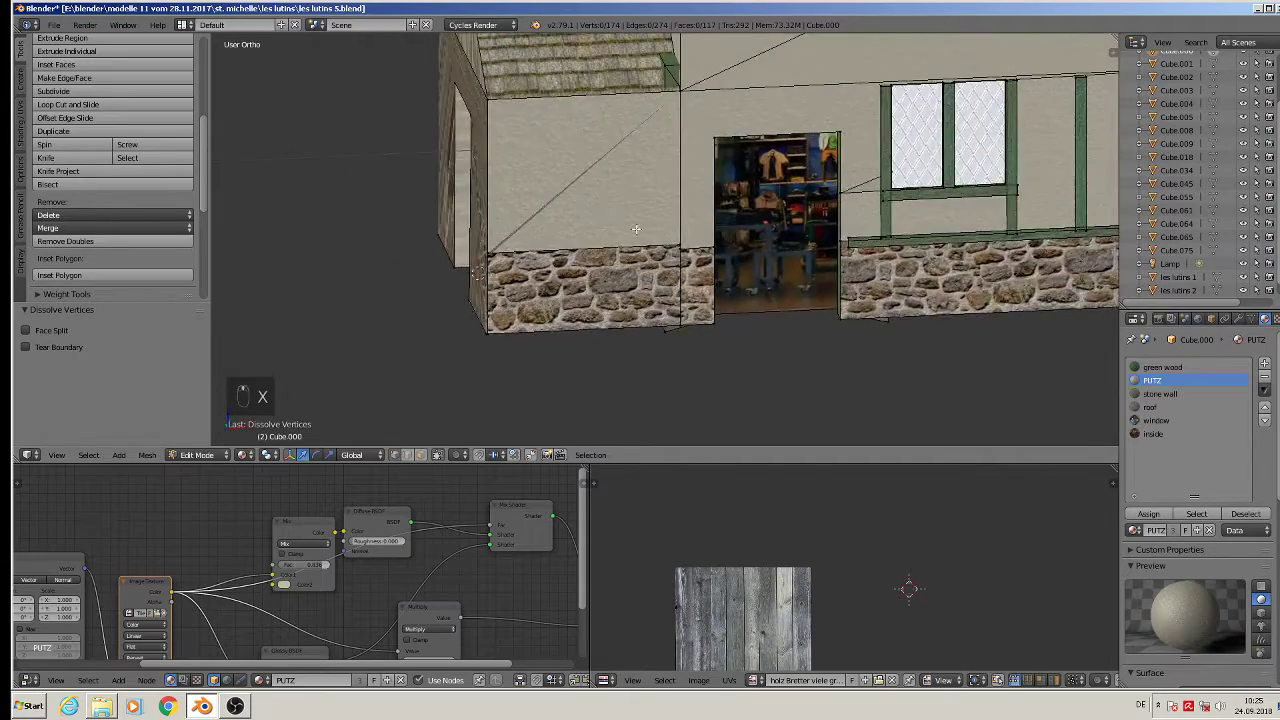
pyautogui.scroll(1, 637, 230)
pyautogui.scroll(1, 680, 256)
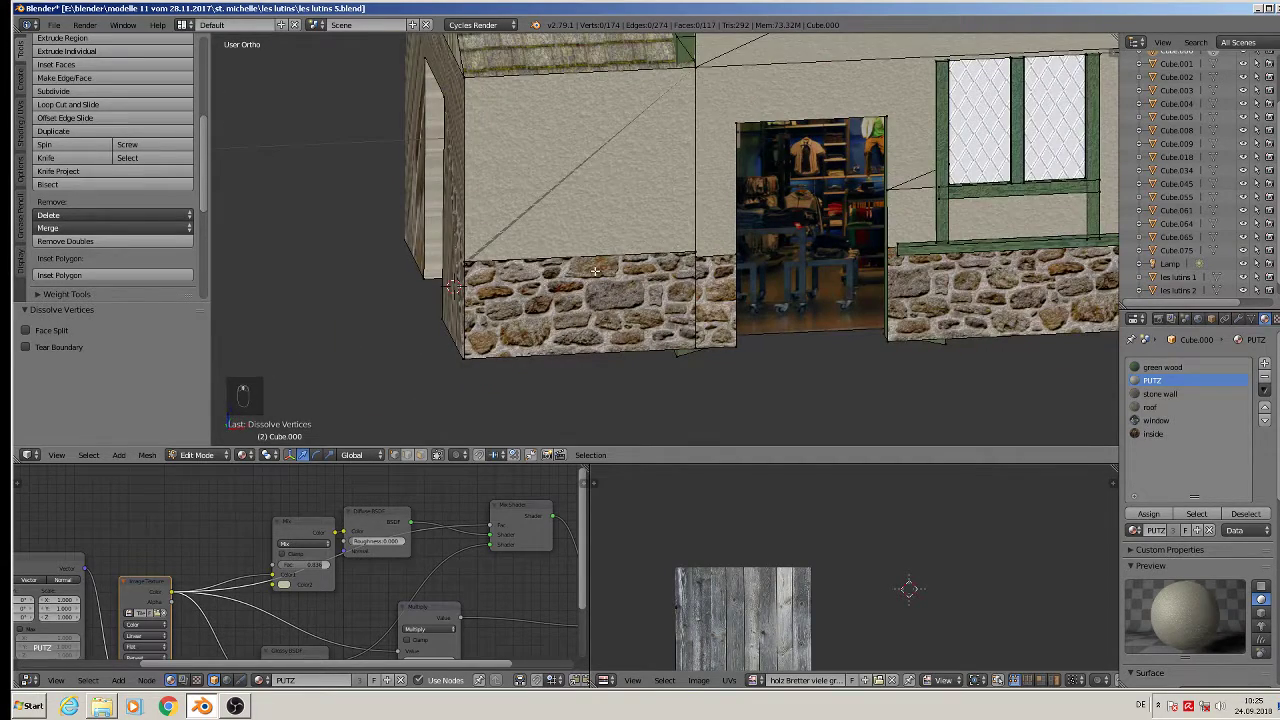
pyautogui.rightClick(550, 255)
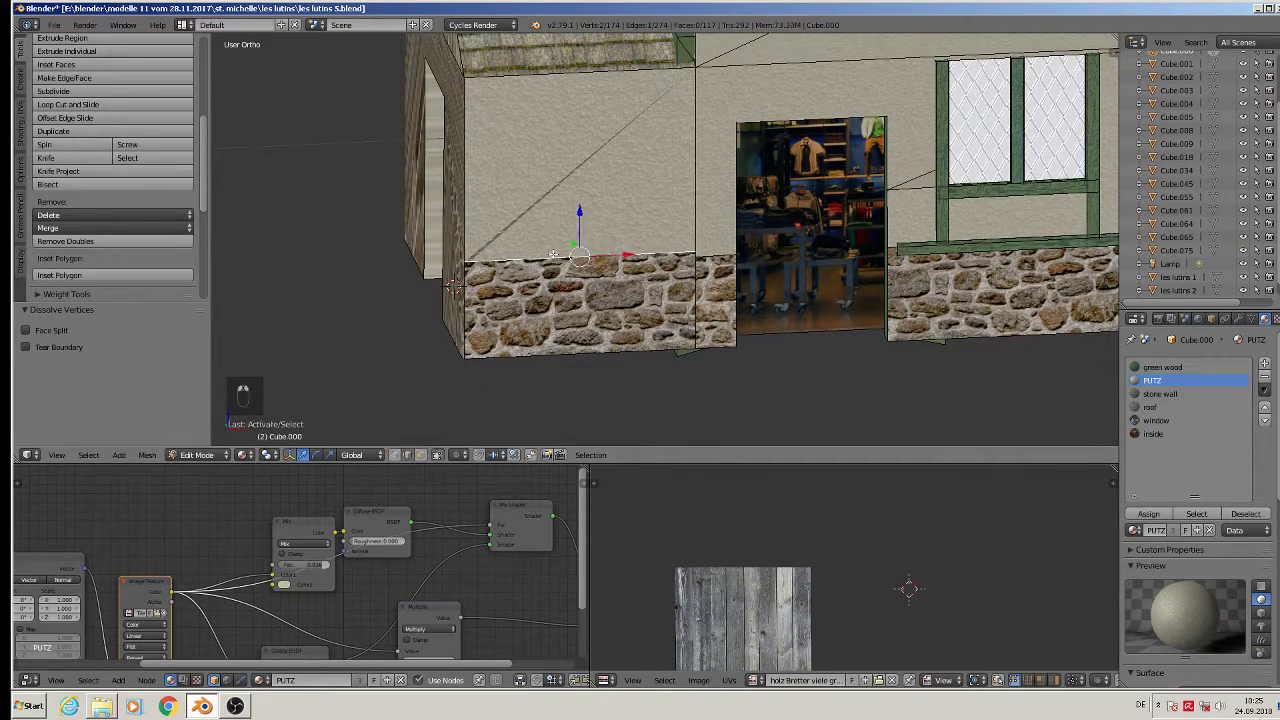
pyautogui.press('x')
pyautogui.click(552, 266)
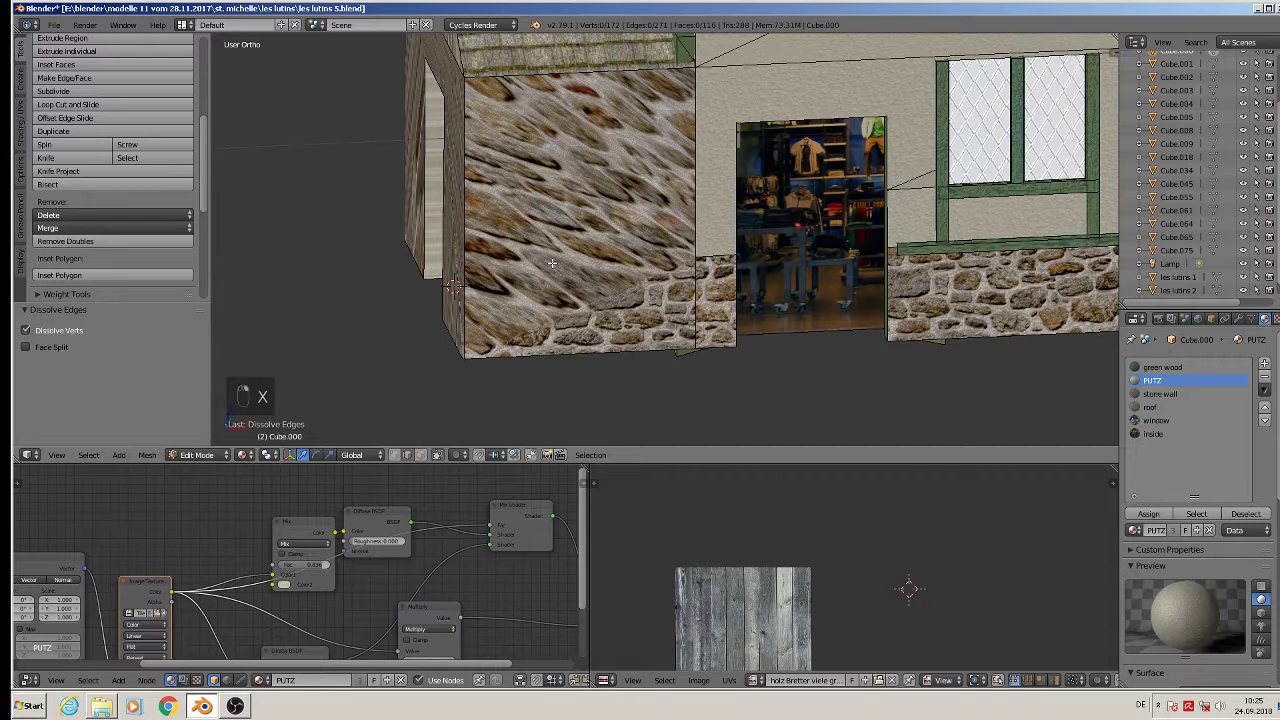
pyautogui.rightClick(712, 250)
pyautogui.press('x')
pyautogui.click(686, 254)
# Step: Dissolve the vertical edge separating the porch's side wall from the wall around the shop door
pyautogui.rightClick(704, 238)
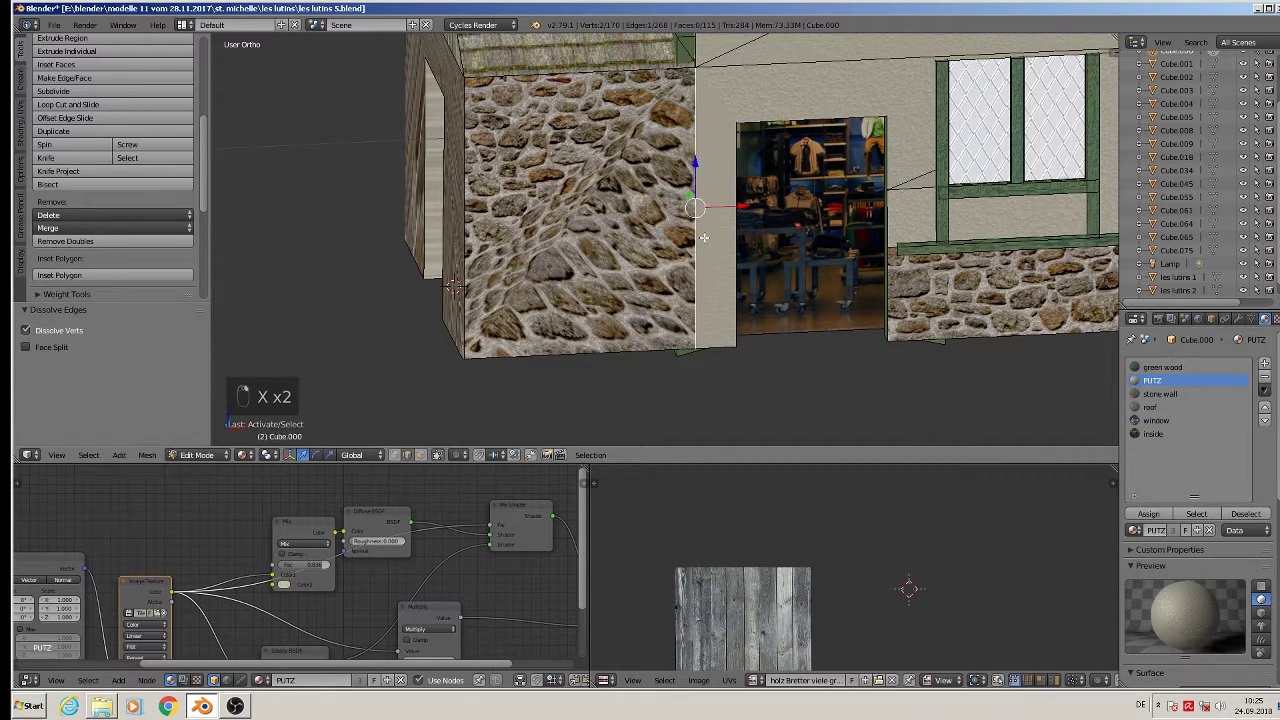
pyautogui.press('x')
pyautogui.click(704, 240)
pyautogui.keyDown('shift'); pyautogui.moveTo(704, 240); pyautogui.dragTo(627, 391, button='middle'); pyautogui.keyUp('shift')
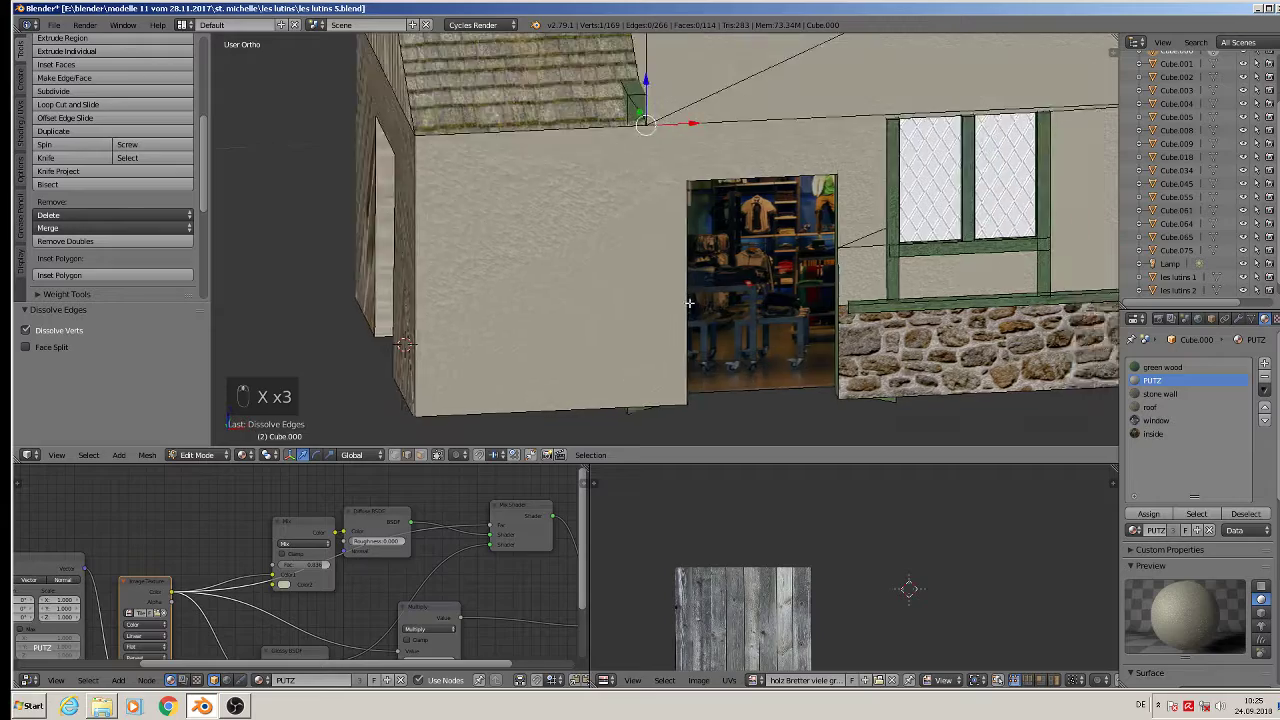
pyautogui.scroll(-2, 681, 280)
pyautogui.keyDown('shift'); pyautogui.moveTo(716, 254); pyautogui.dragTo(700, 320, button='middle'); pyautogui.keyUp('shift')
pyautogui.scroll(3, 604, 267)
pyautogui.rightClick(519, 229)
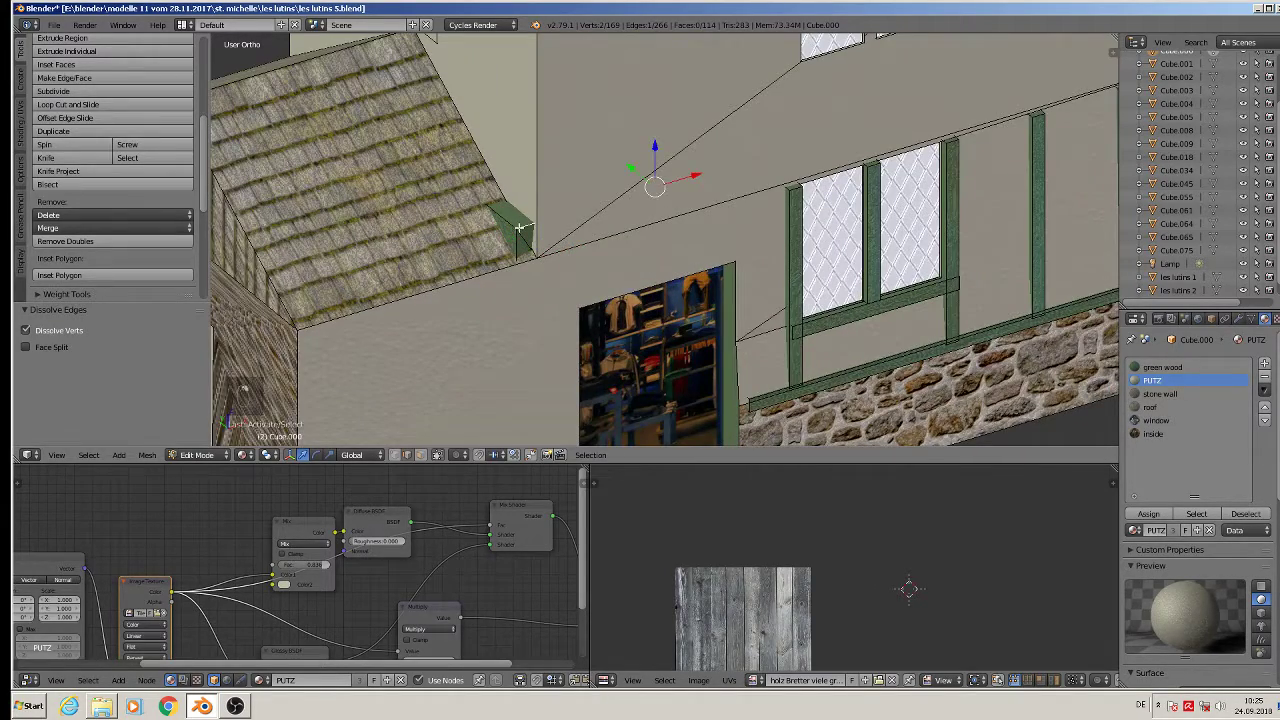
pyautogui.press('l')
pyautogui.press('l')
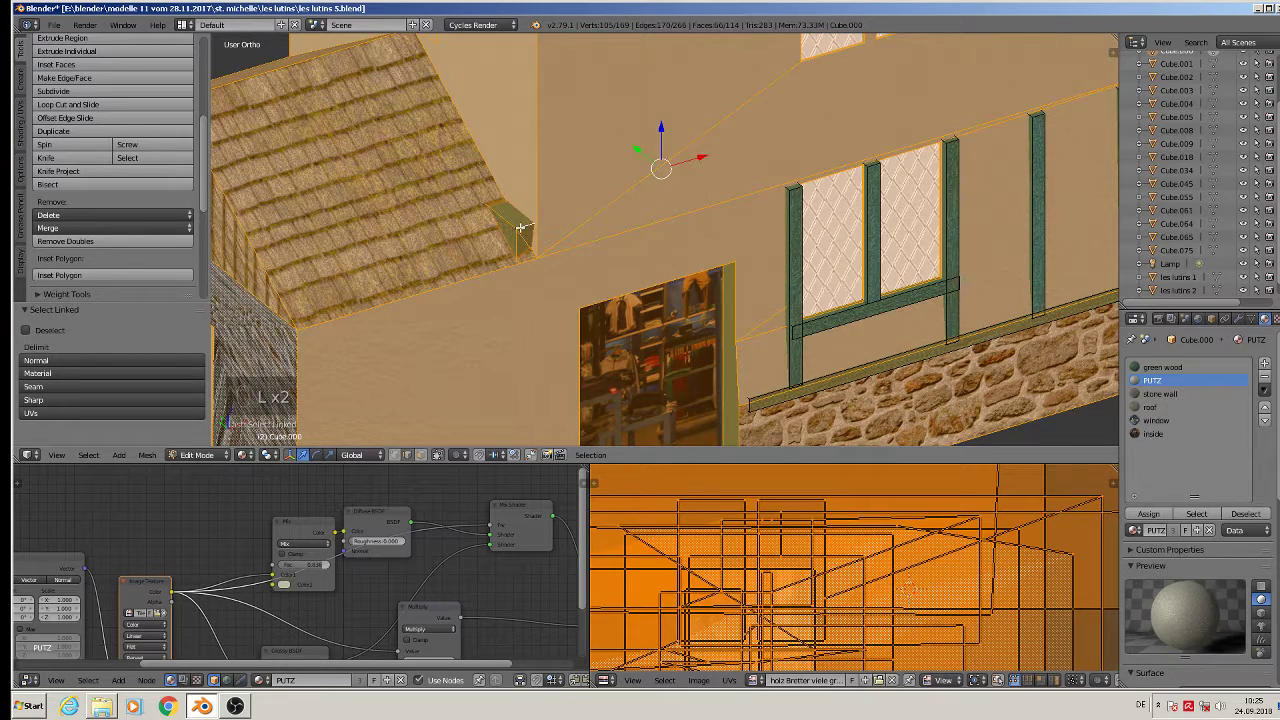
pyautogui.press('a')
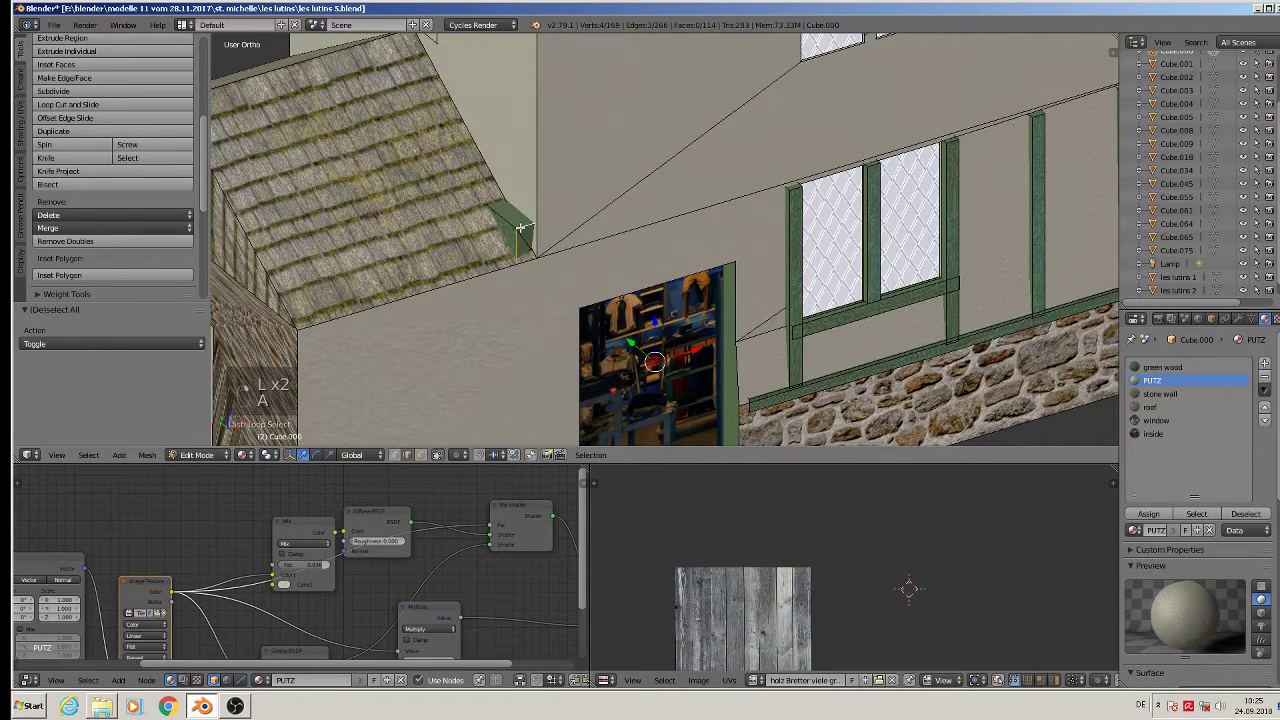
# Step: Delete the edges of the small green beam end beside the porch roof's lower corner, including its leftover edges
pyautogui.press('x')
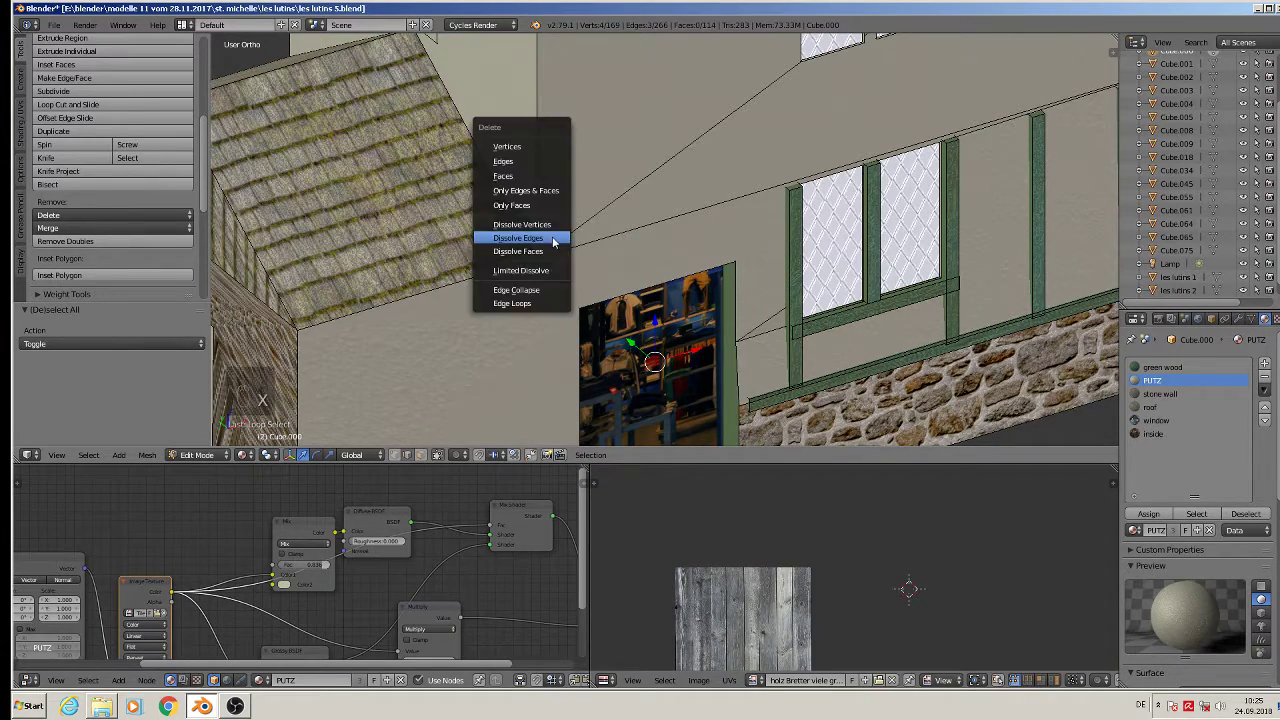
pyautogui.click(519, 161)
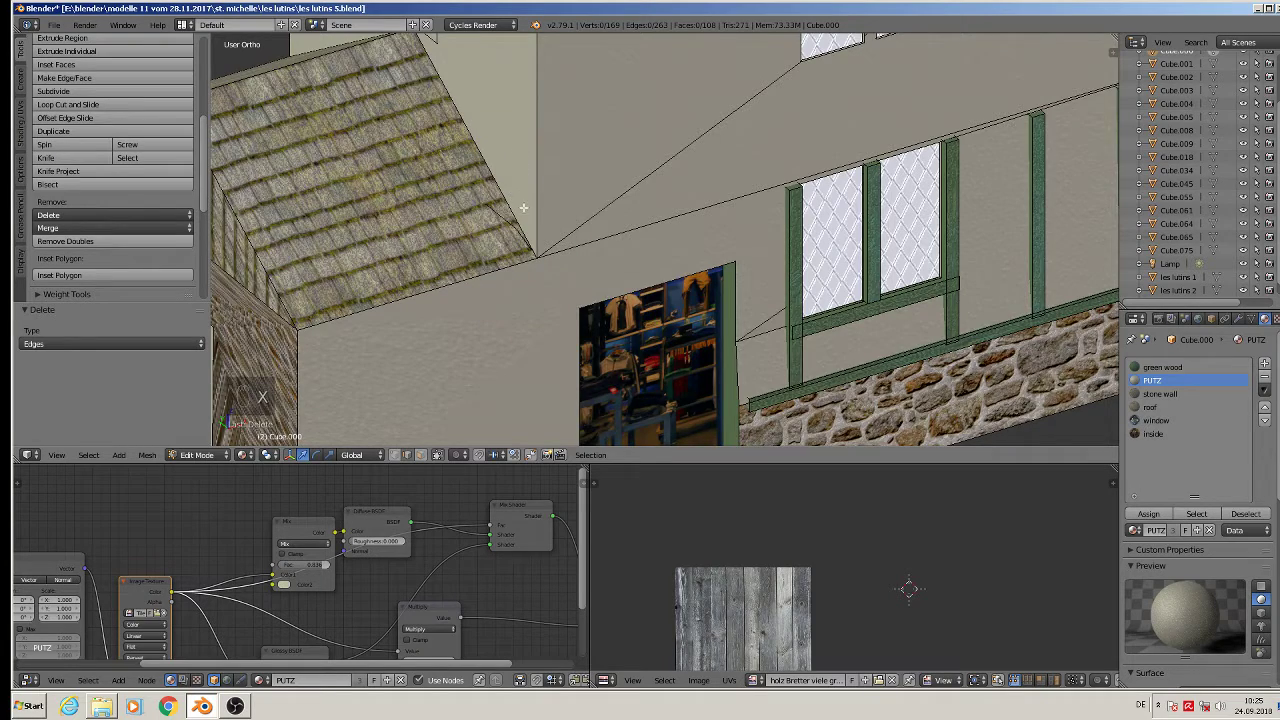
pyautogui.scroll(-5, 512, 214)
pyautogui.press('x')
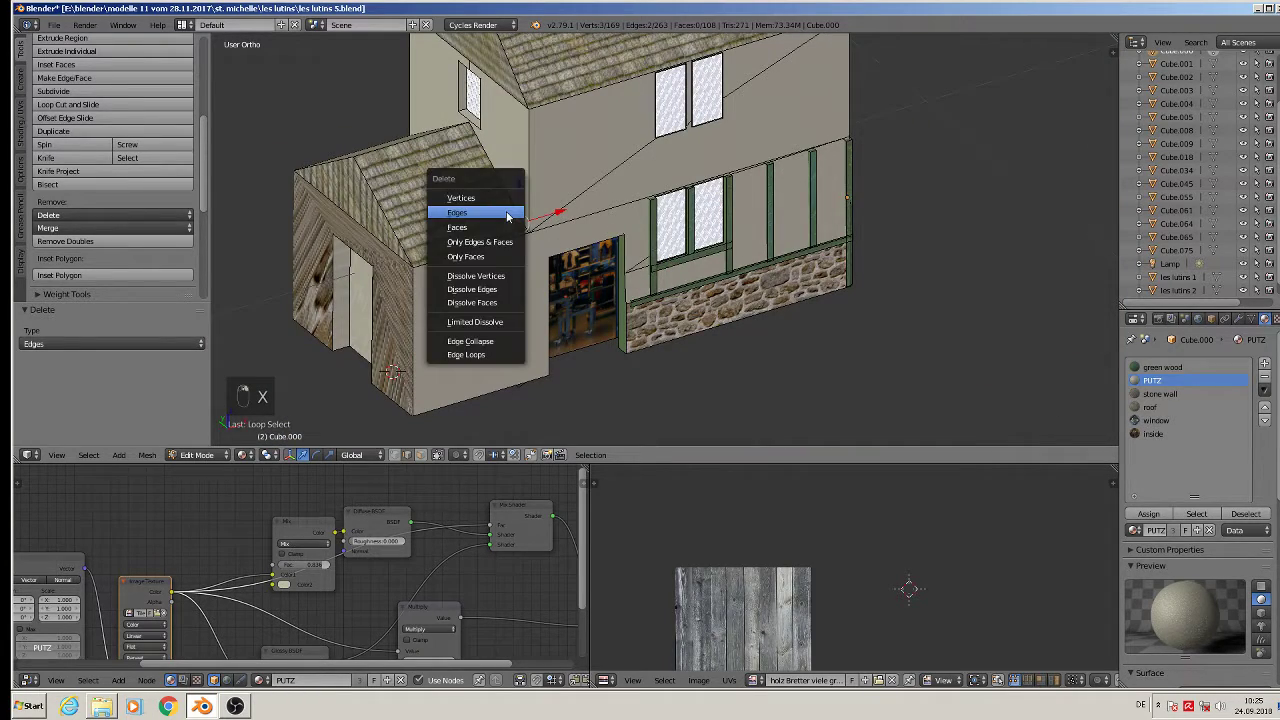
pyautogui.click(505, 211)
pyautogui.scroll(-1, 601, 232)
pyautogui.scroll(7, 601, 232)
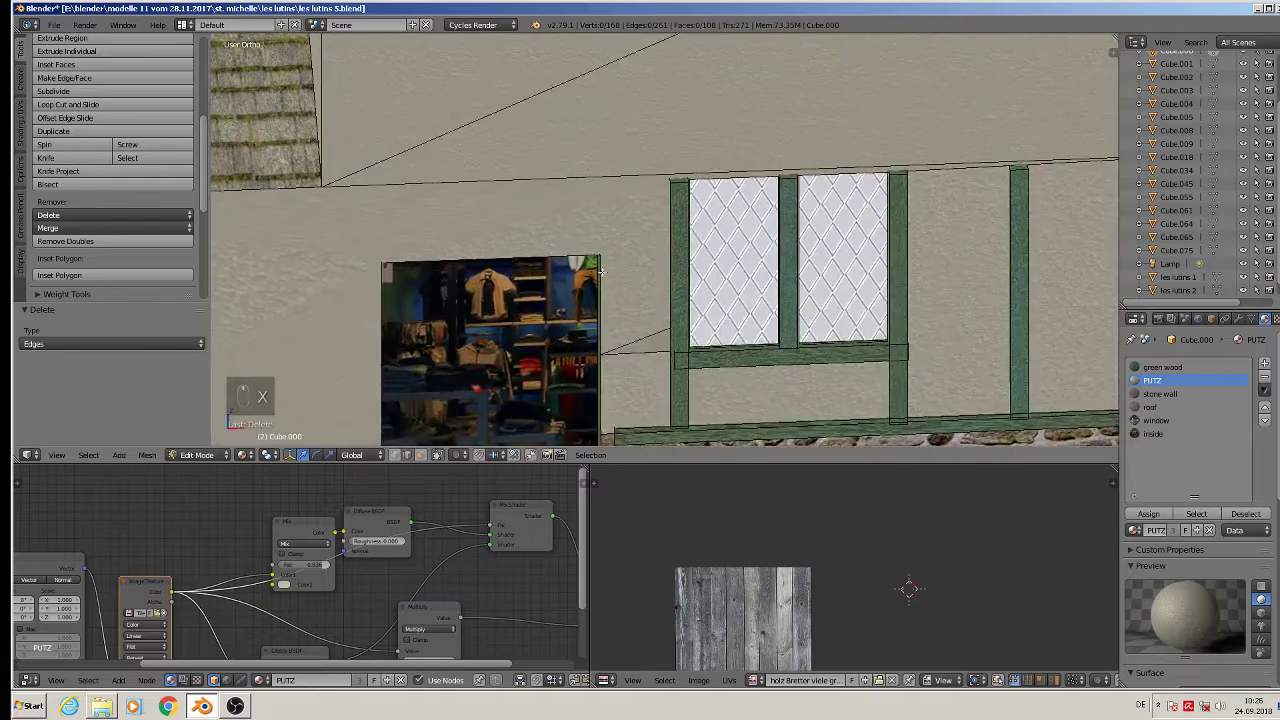
pyautogui.scroll(-2, 634, 263)
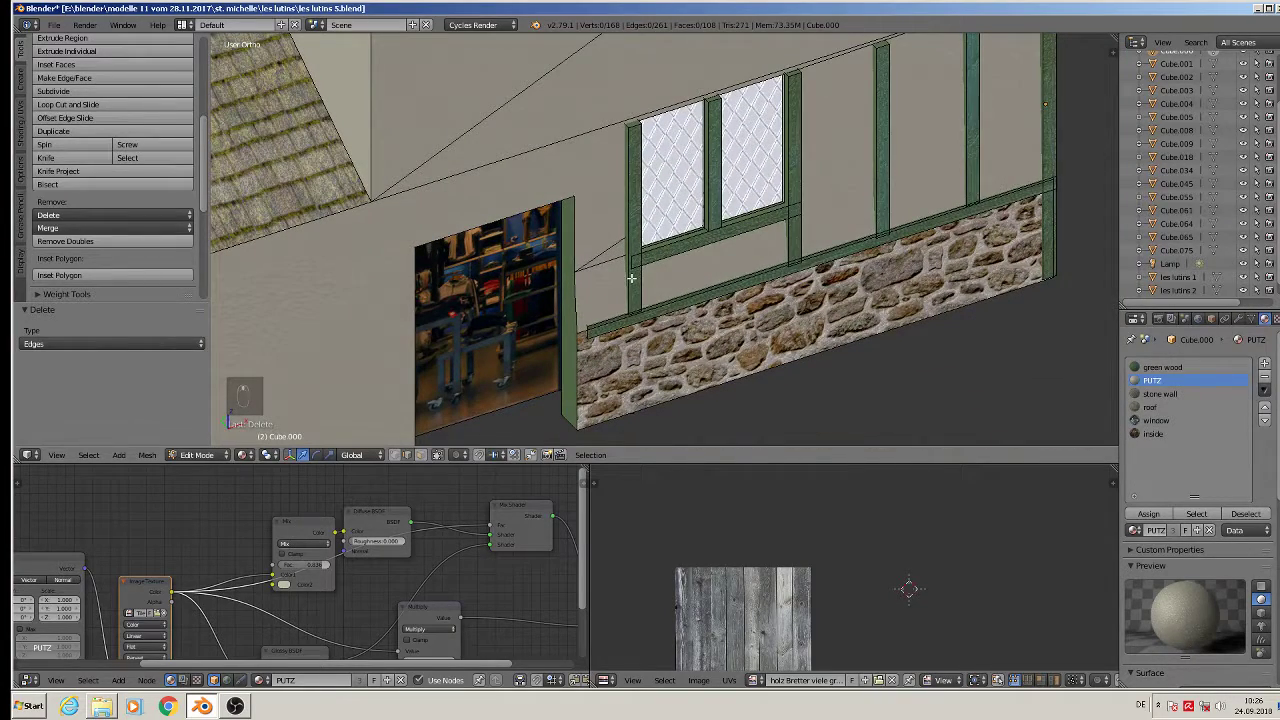
pyautogui.rightClick(632, 278)
pyautogui.press('l')
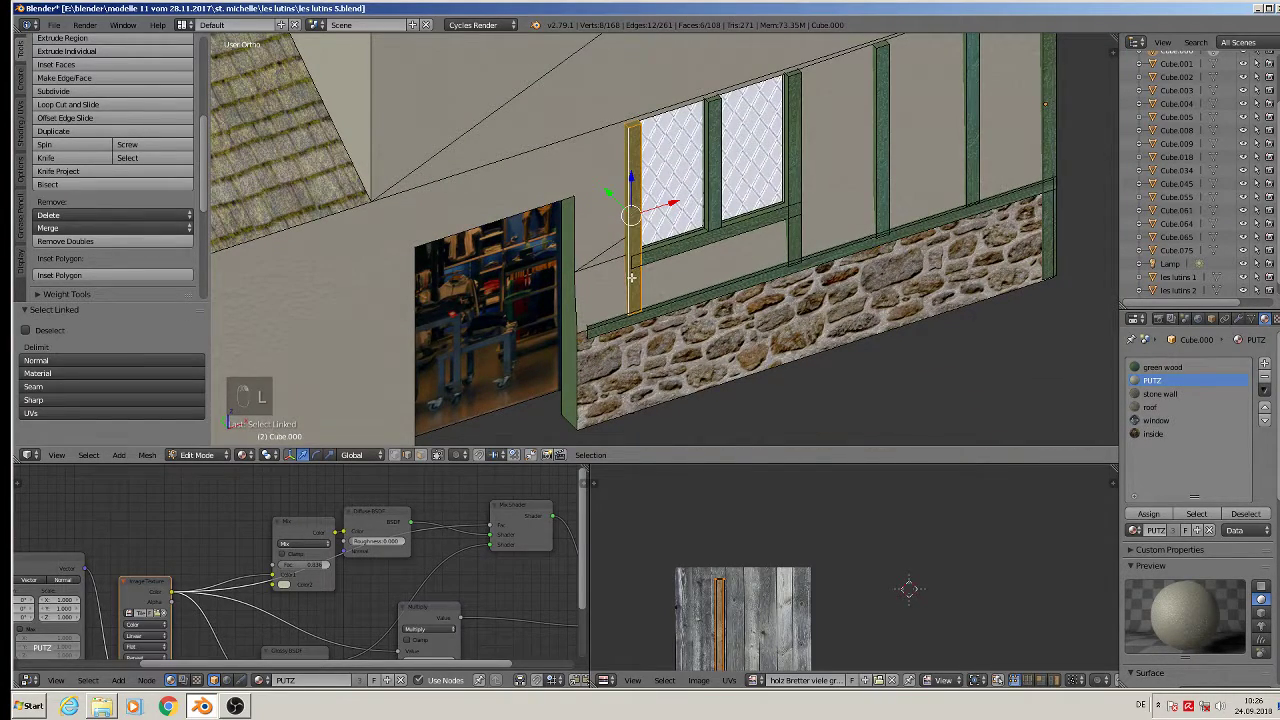
pyautogui.press('l')
pyautogui.press('l')
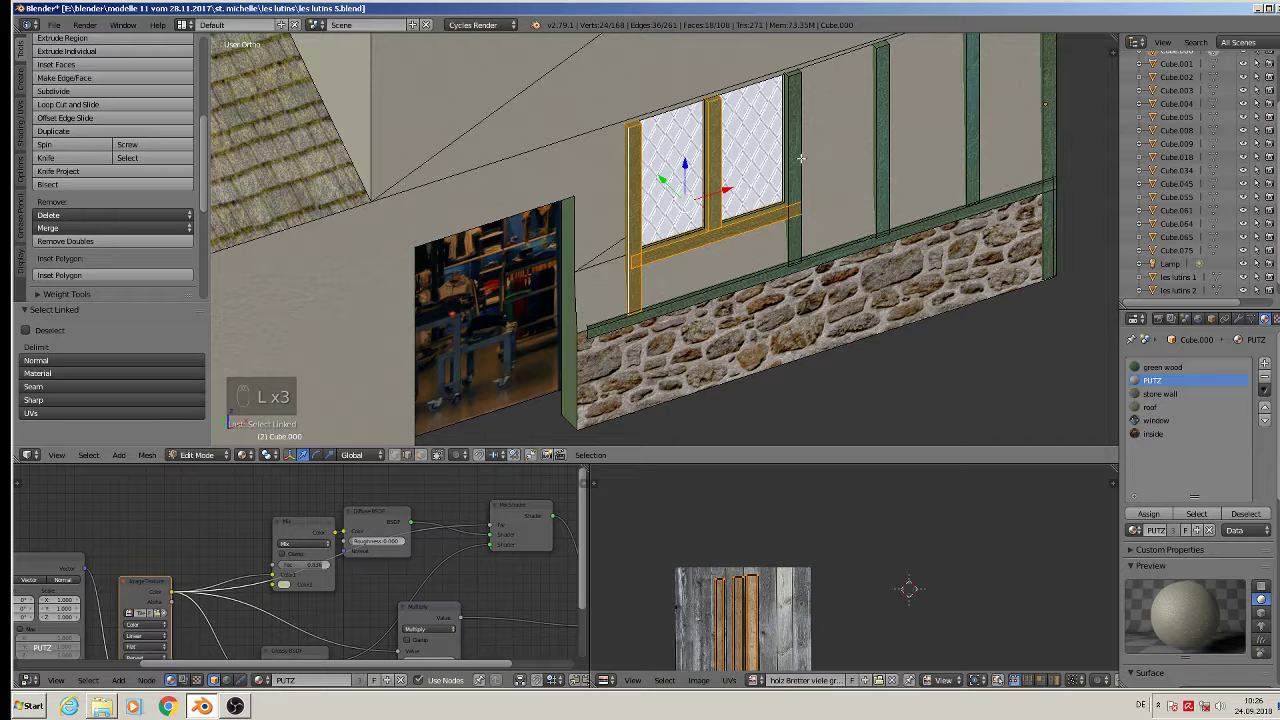
pyautogui.press('l')
pyautogui.press('l')
pyautogui.press('l')
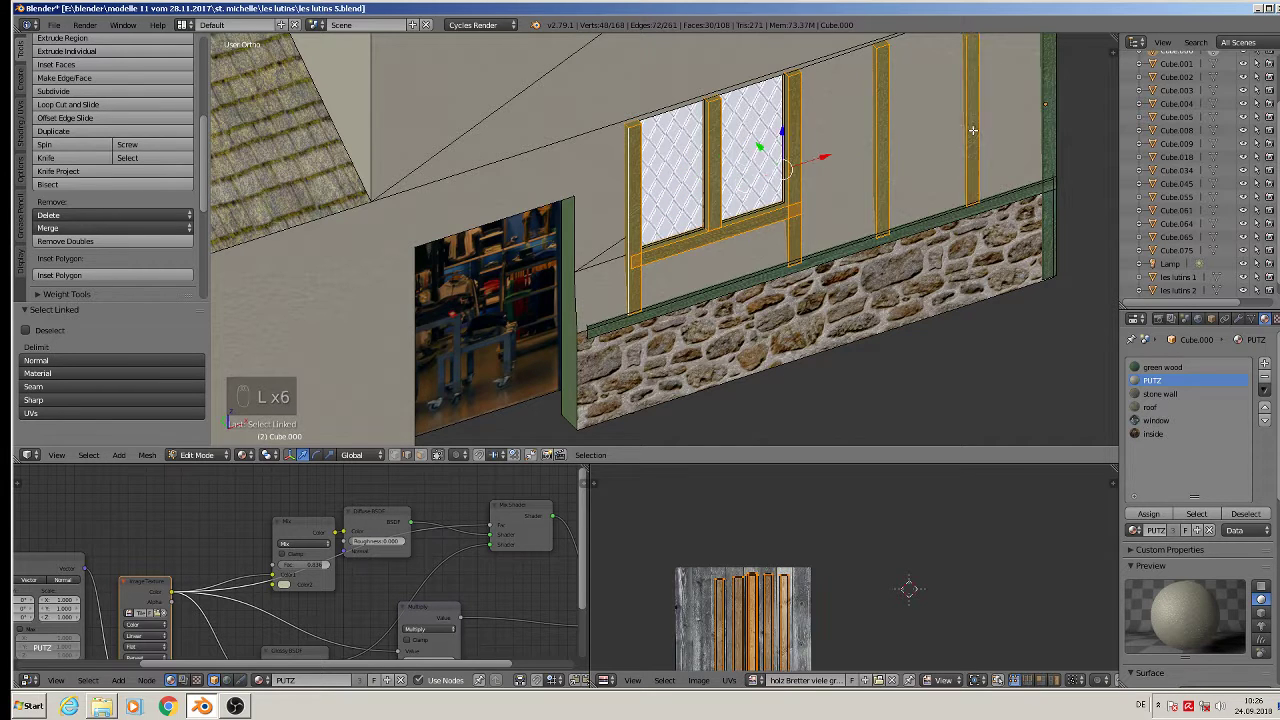
pyautogui.press('l')
pyautogui.press('l')
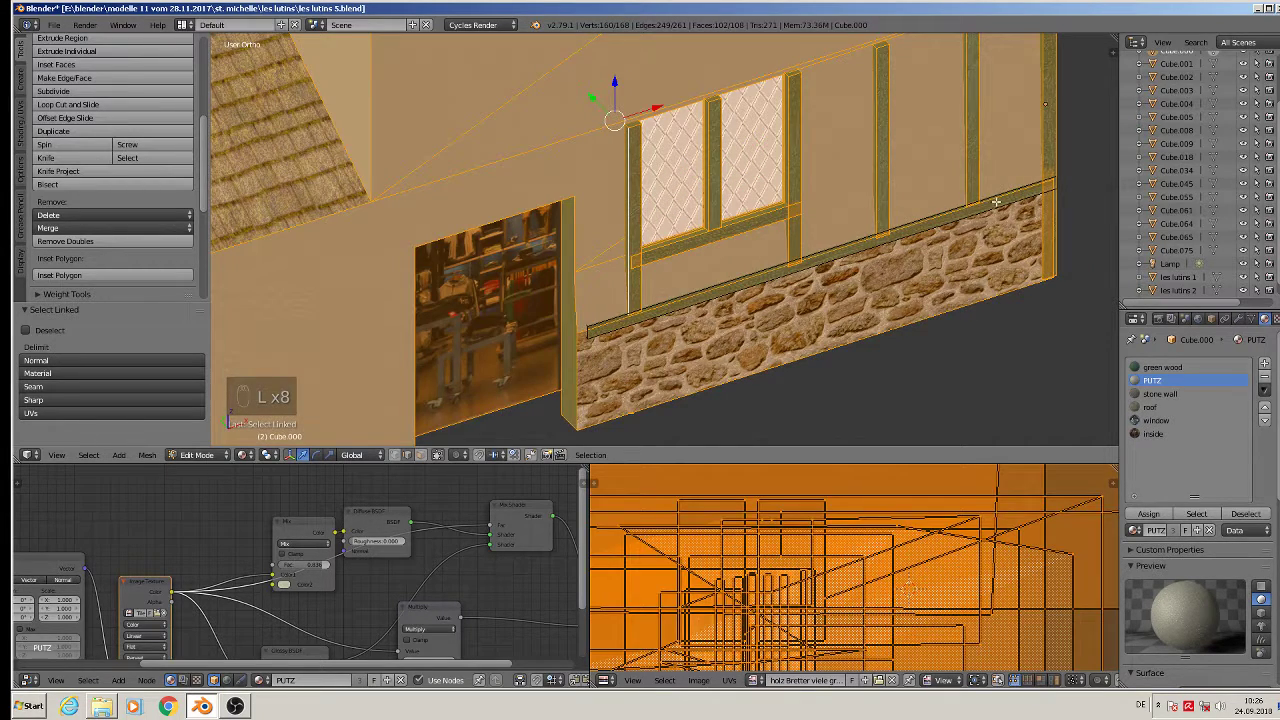
pyautogui.hotkey('ctrl', 'z')
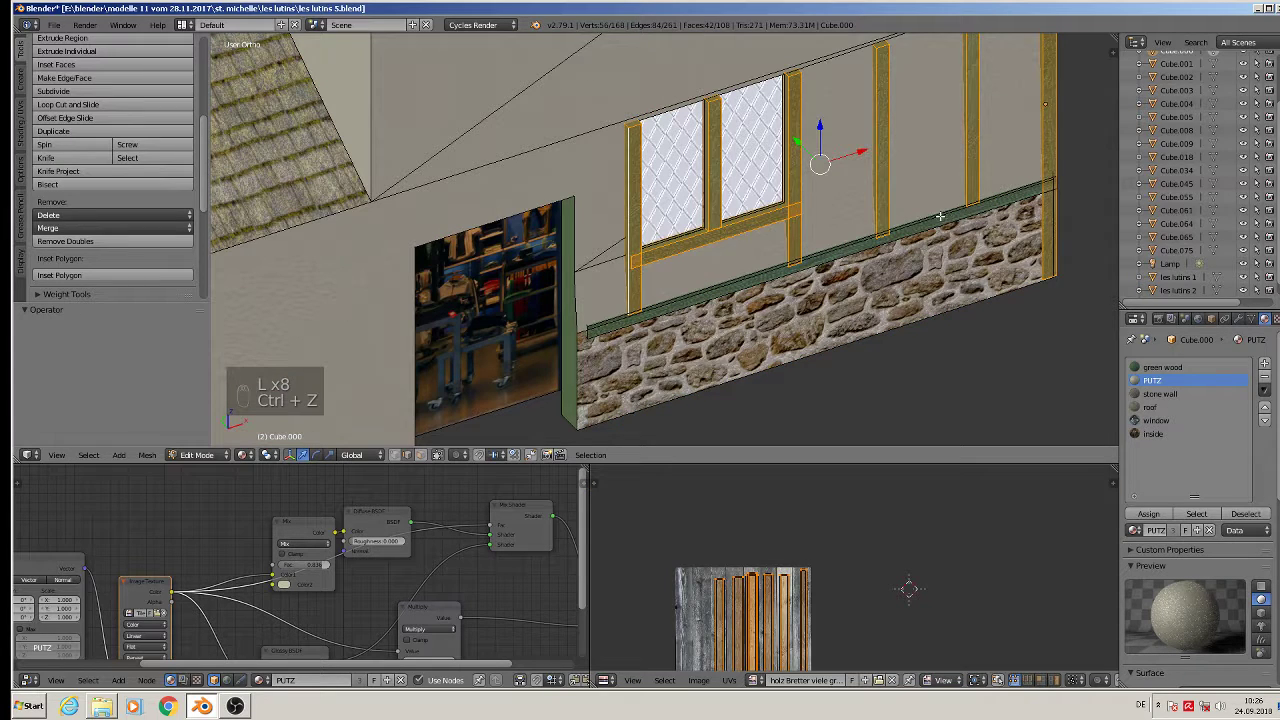
pyautogui.rightClick(938, 217)
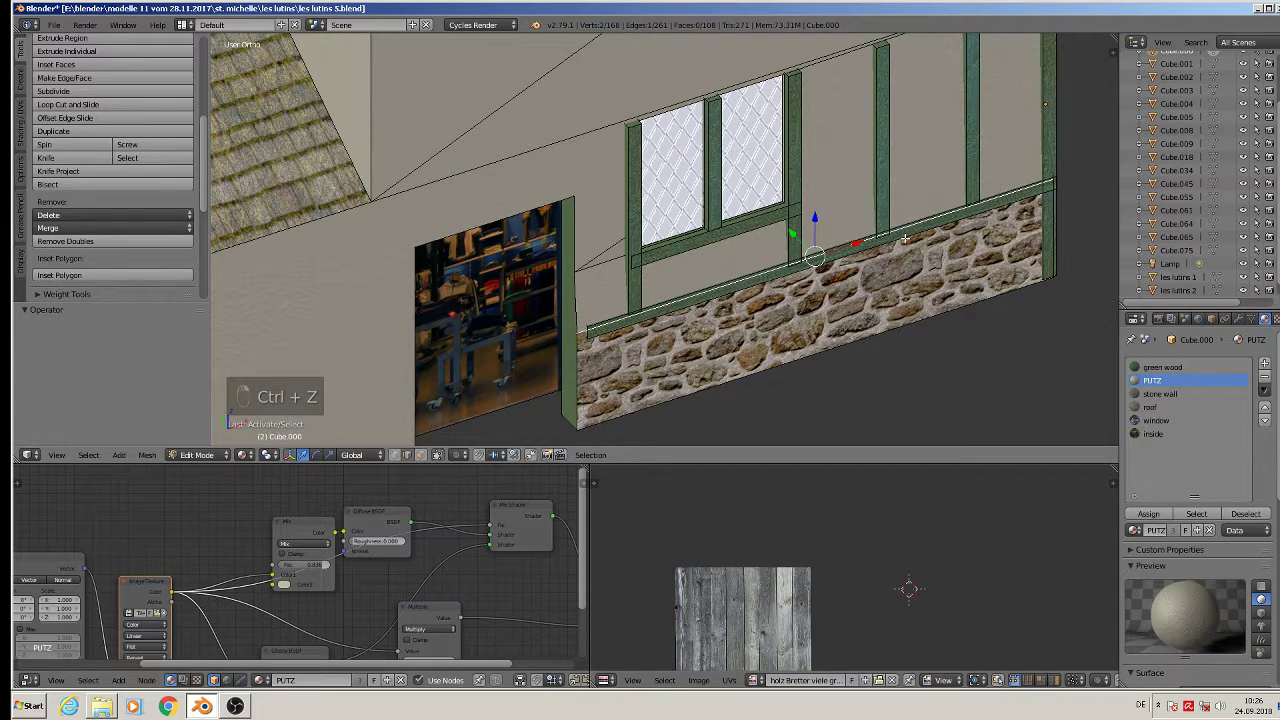
pyautogui.press('l')
pyautogui.press('l')
pyautogui.press('l')
pyautogui.press('l')
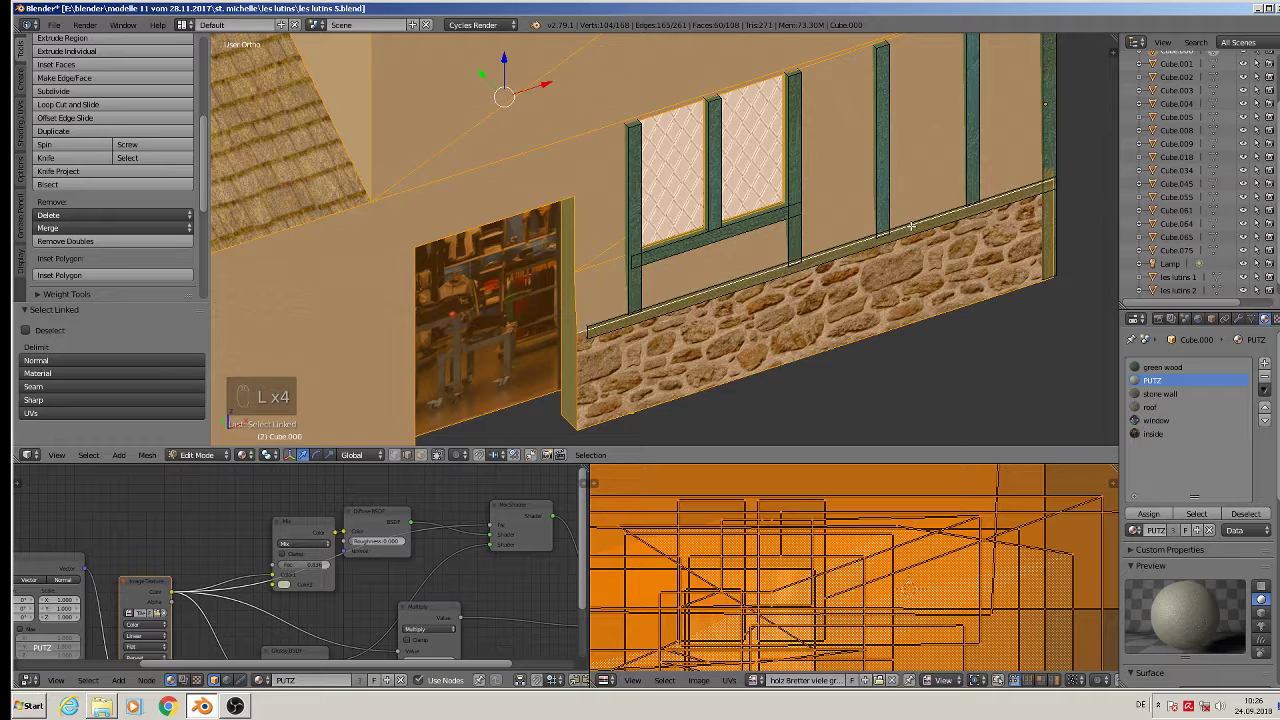
pyautogui.press('a')
# Step: Delete the vertices of the seven separate green beams on the ground-floor facade: window frame pieces, wall posts and corner post
pyautogui.press('l')
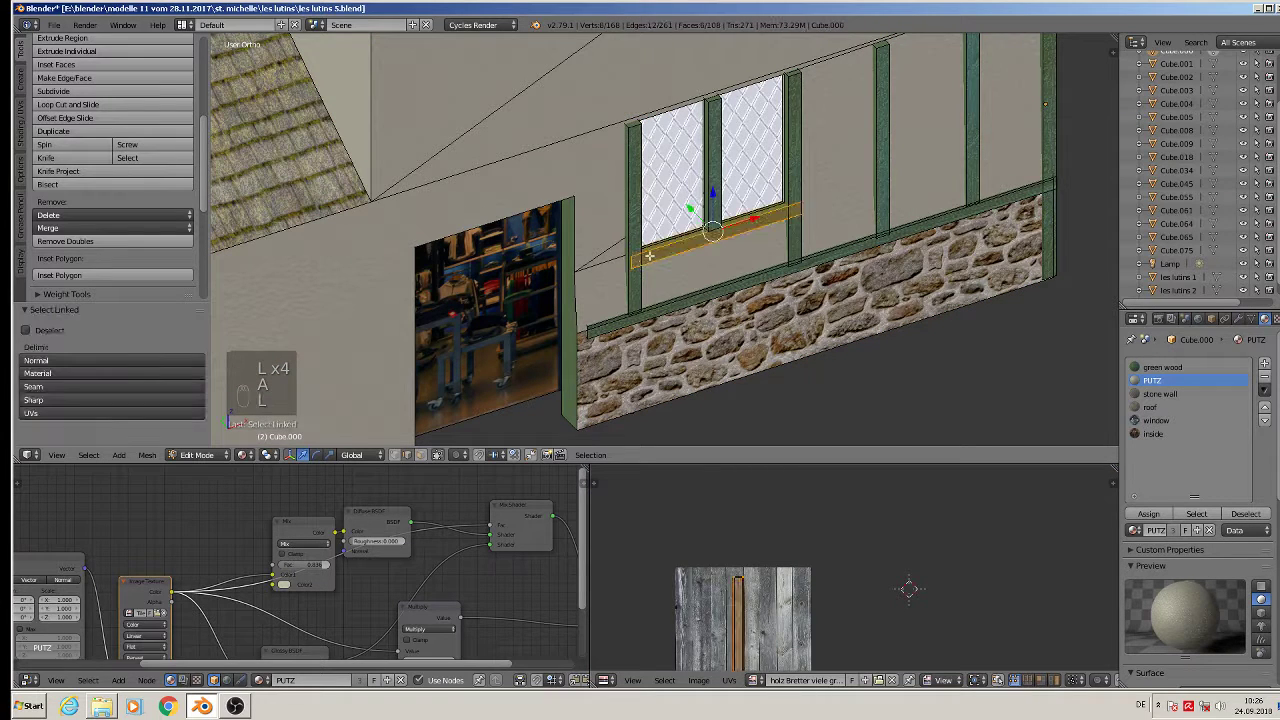
pyautogui.press('l')
pyautogui.press('l')
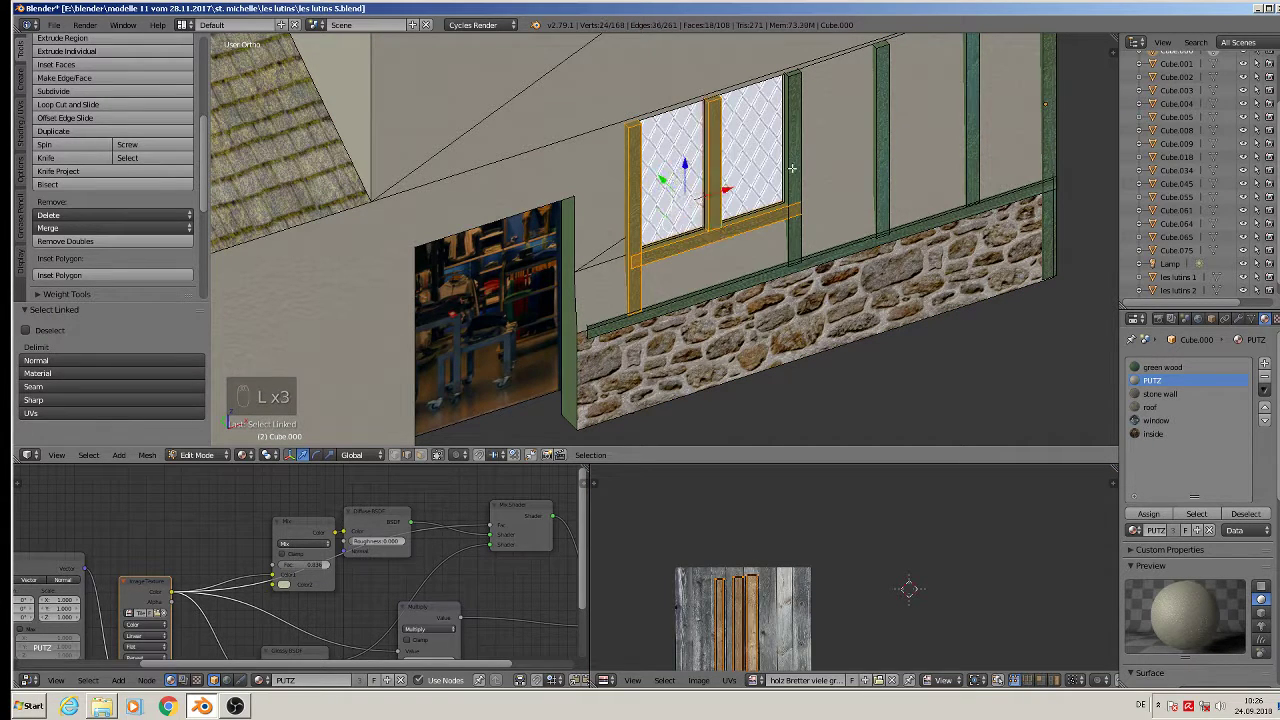
pyautogui.press('l')
pyautogui.press('l')
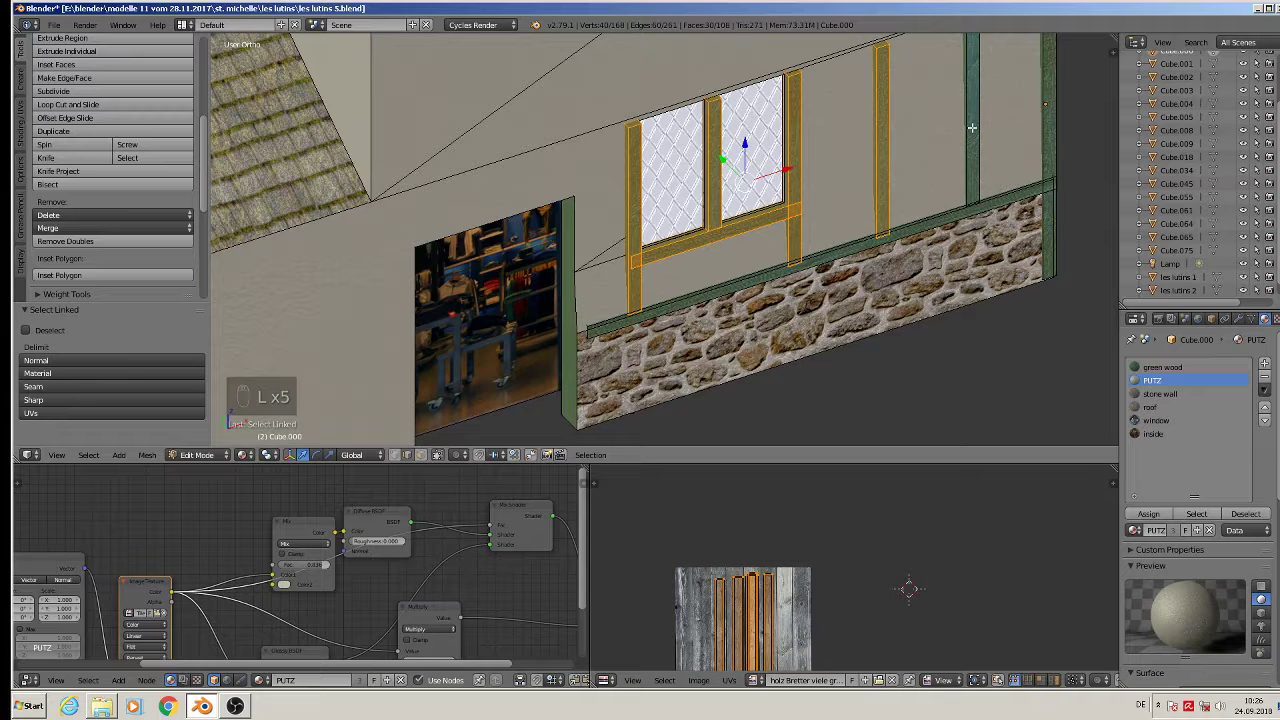
pyautogui.press('l')
pyautogui.press('l')
pyautogui.press('x')
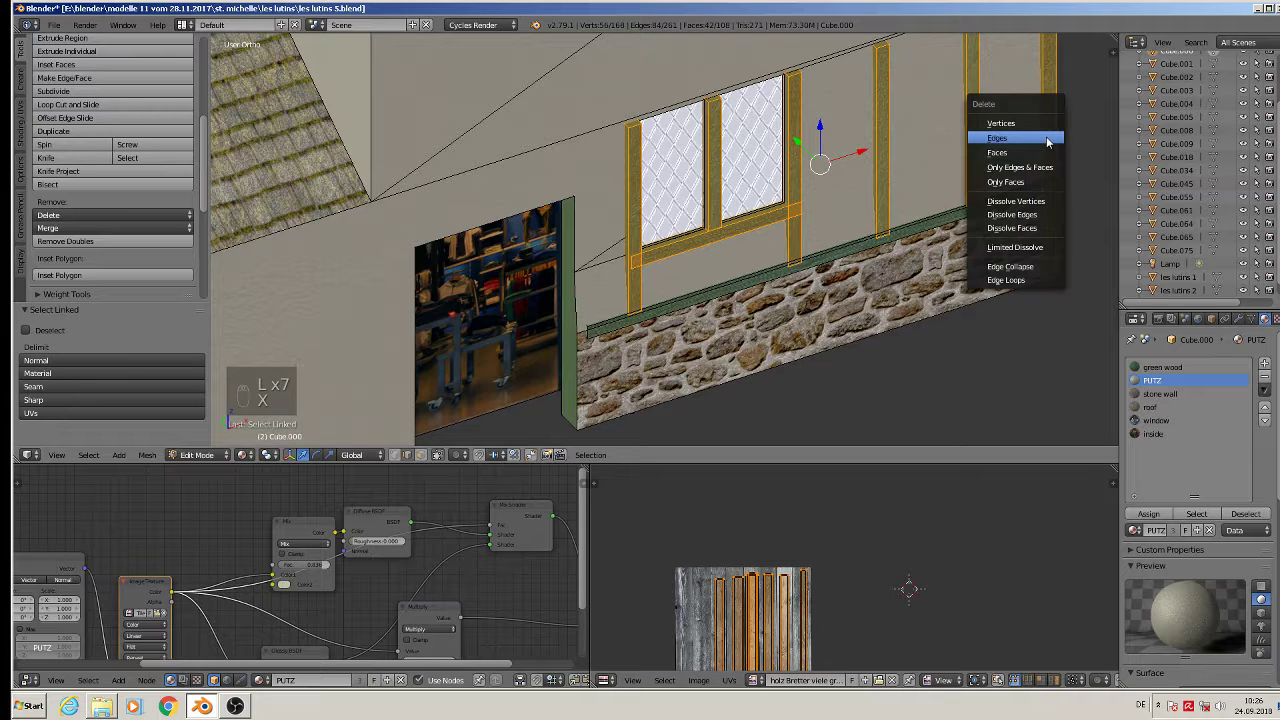
pyautogui.click(1043, 125)
# Step: Dissolve the long horizontal edge between the storeys on the front facade, above the shop doorway and ground-floor windows
pyautogui.scroll(-3, 962, 190)
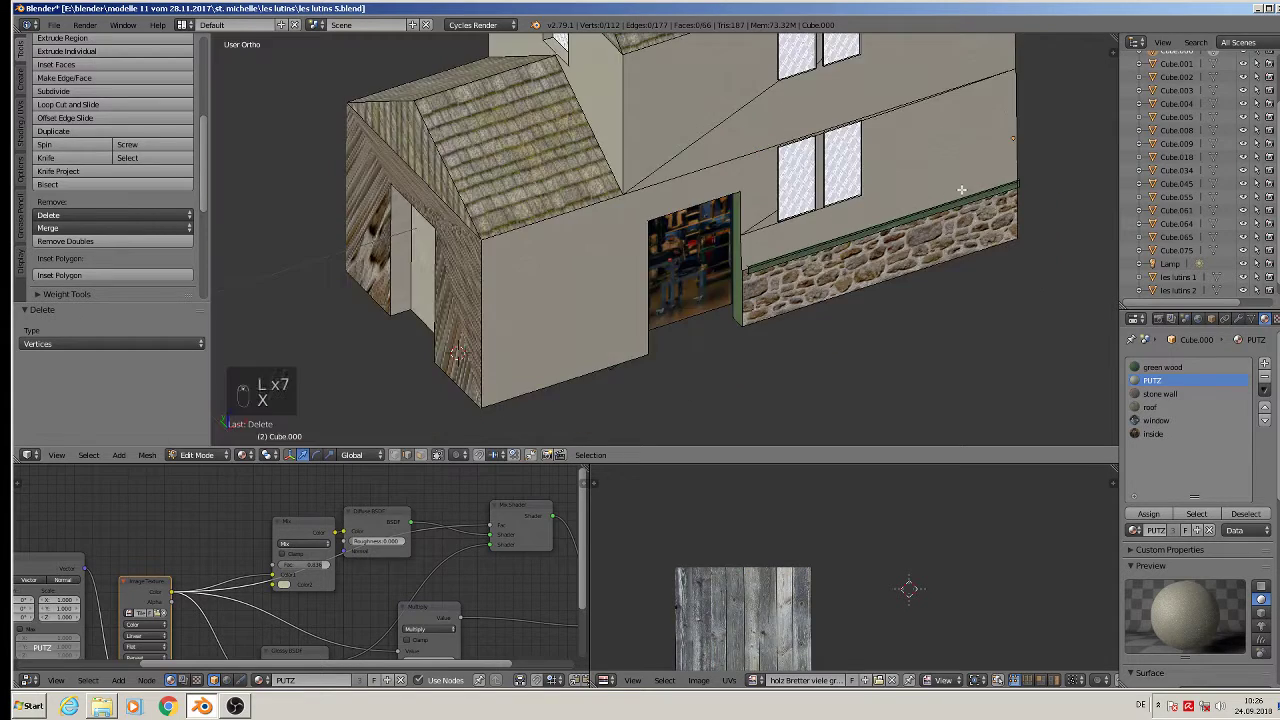
pyautogui.keyDown('shift'); pyautogui.moveTo(877, 207); pyautogui.dragTo(842, 294, button='middle'); pyautogui.keyUp('shift')
pyautogui.rightClick(677, 261)
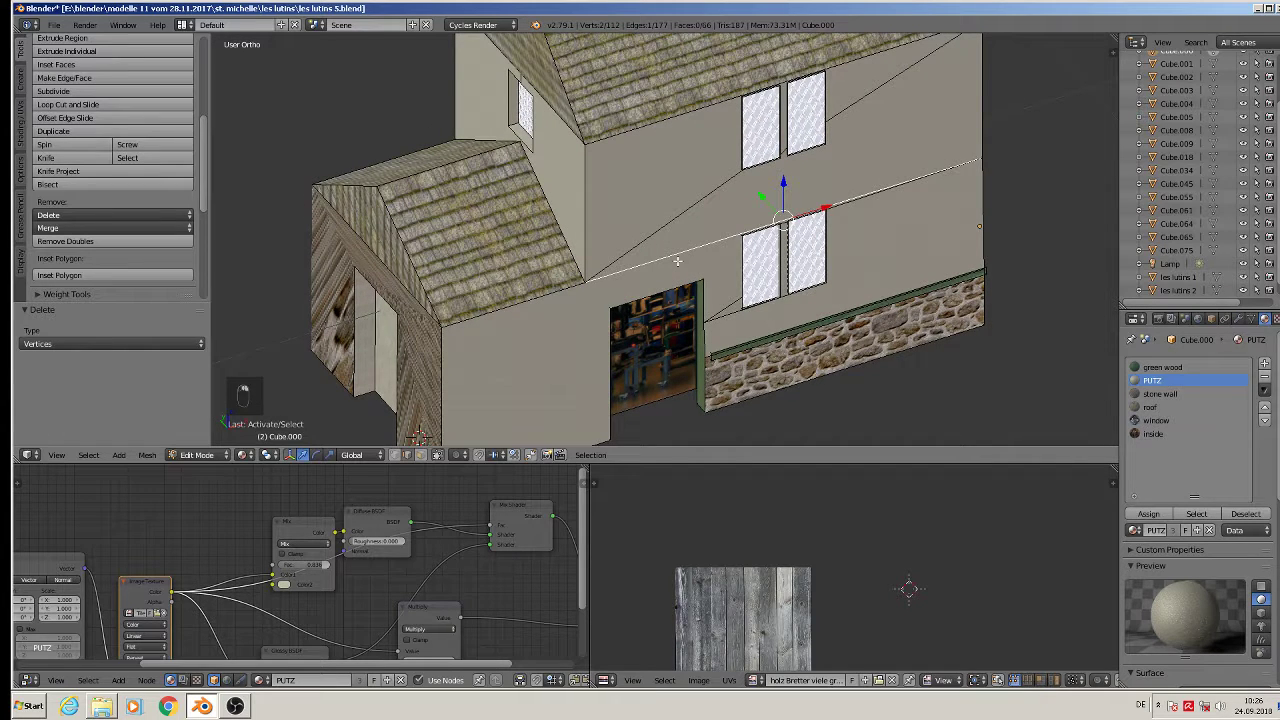
pyautogui.press('x')
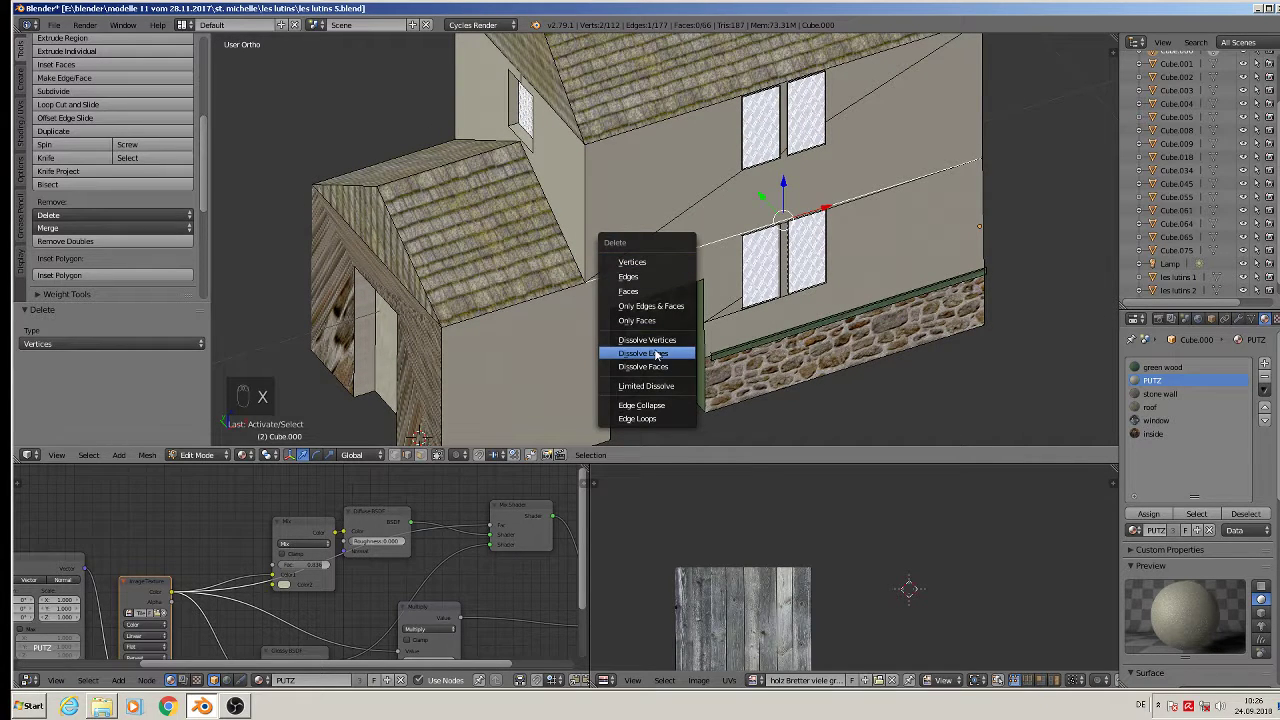
pyautogui.click(655, 349)
# Step: Dissolve the surplus edge running from the shop doorway along the underside of the ground-floor windows
pyautogui.scroll(2, 686, 193)
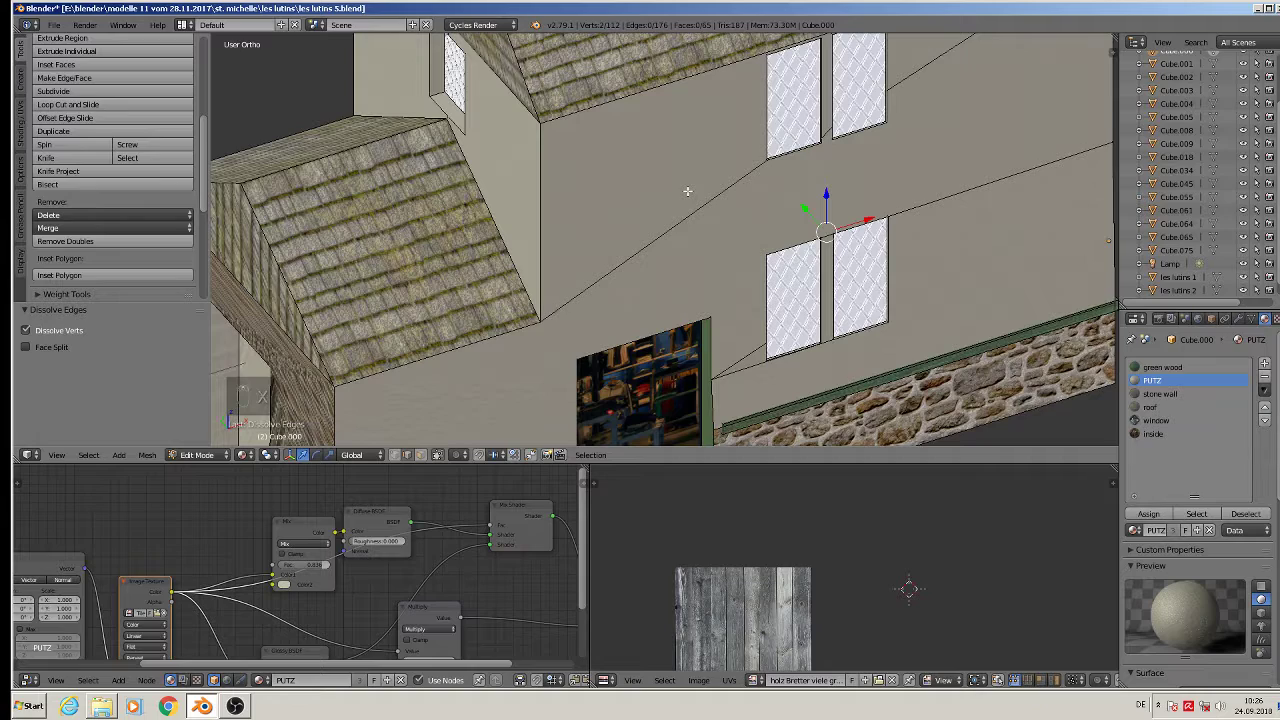
pyautogui.scroll(-2, 687, 191)
pyautogui.scroll(2, 757, 331)
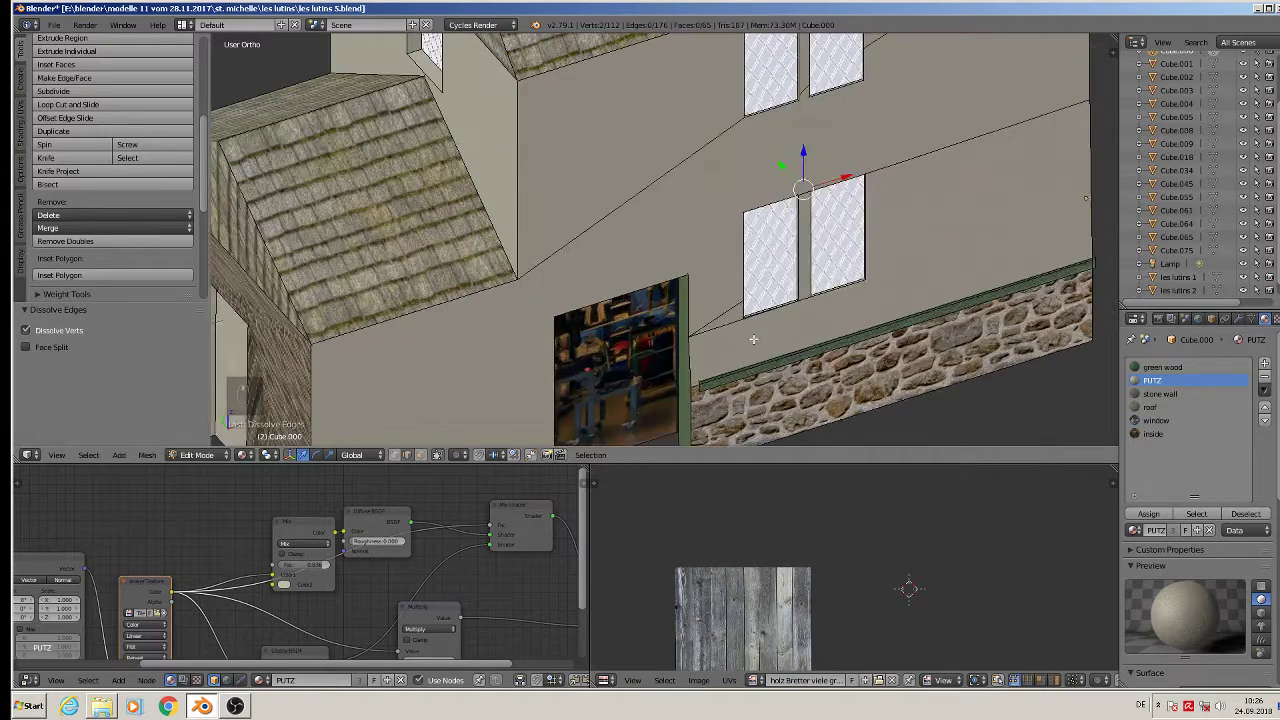
pyautogui.rightClick(734, 322)
pyautogui.press('x')
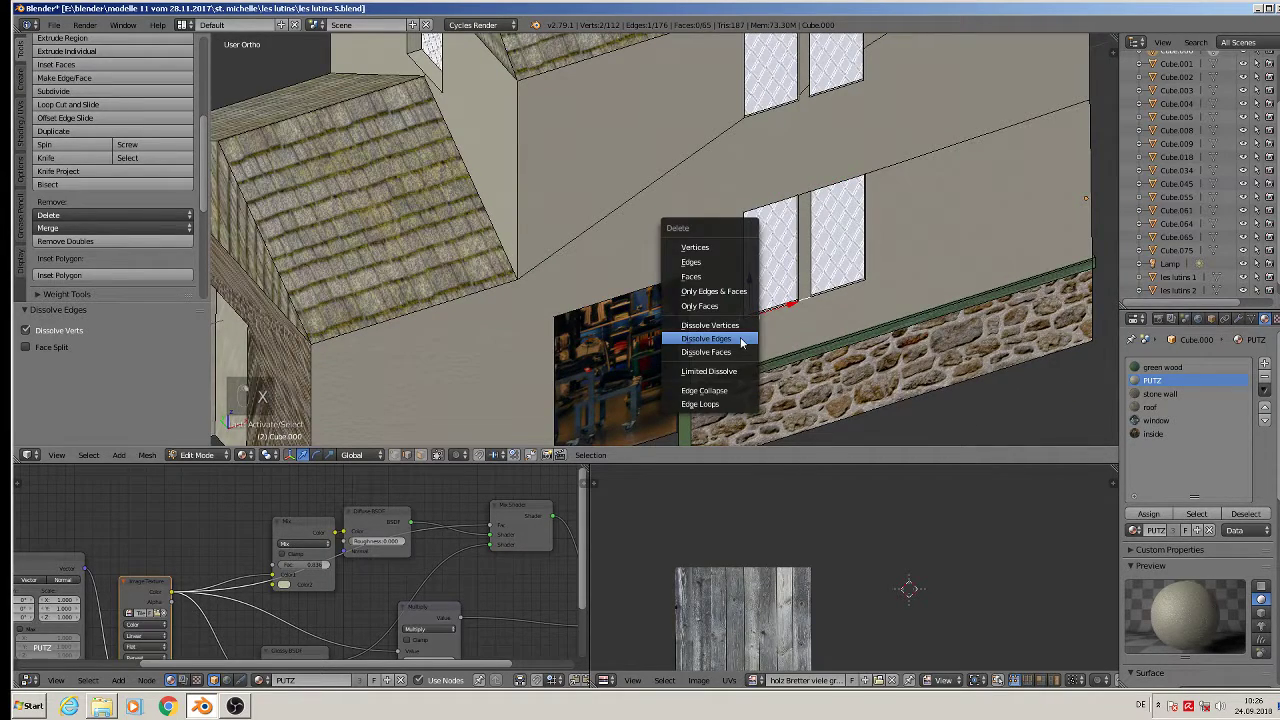
pyautogui.click(742, 338)
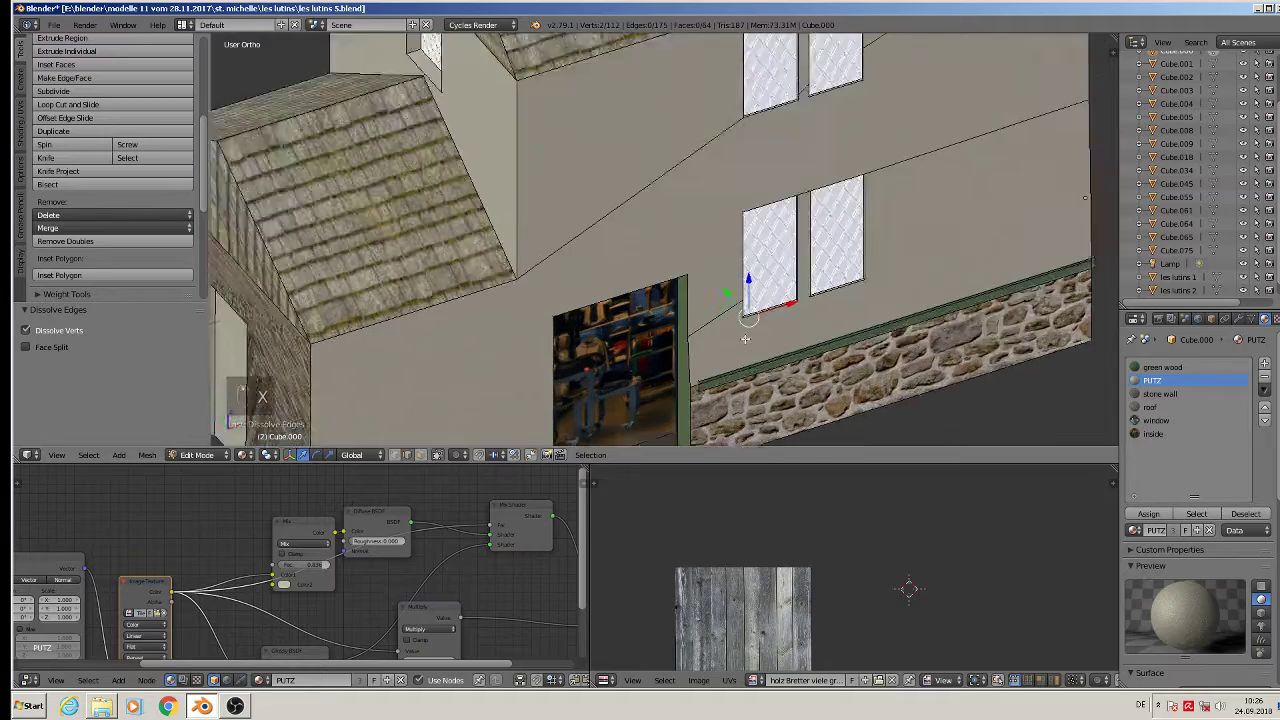
pyautogui.scroll(1, 745, 339)
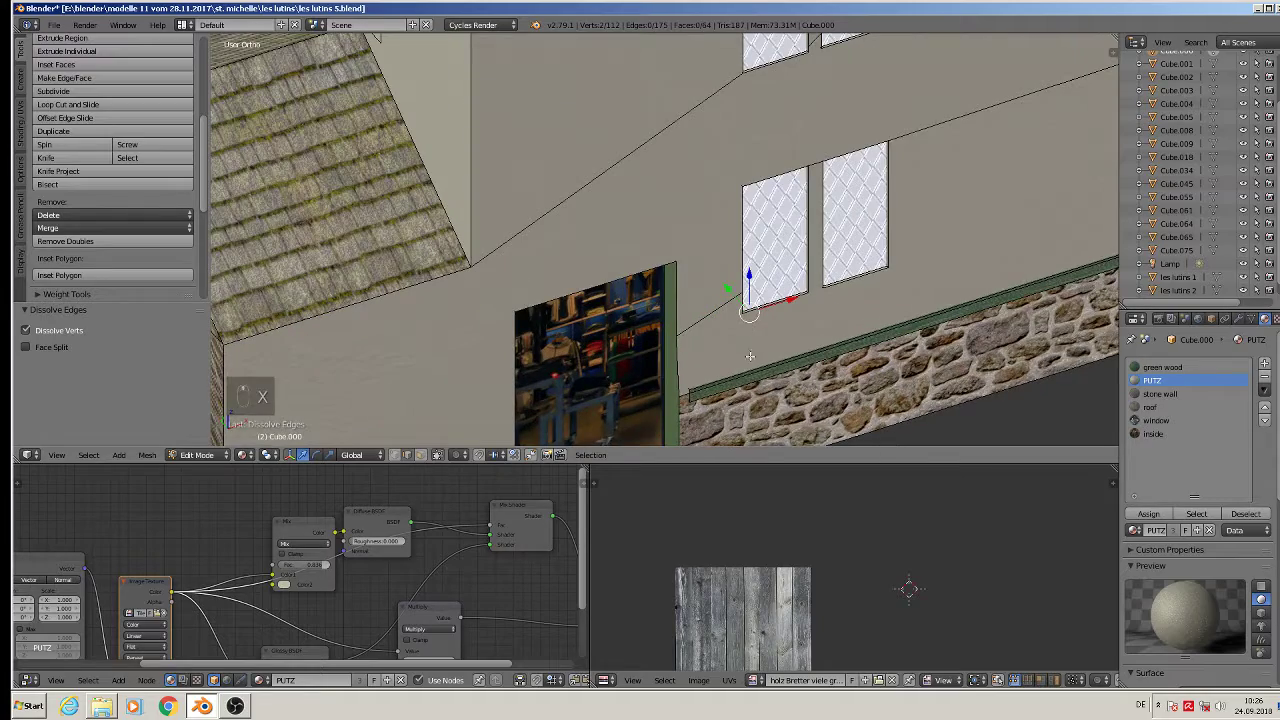
# Step: Delete the vertices of the long green sill beam on top of the facade's stone base
pyautogui.keyDown('shift'); pyautogui.moveTo(738, 378); pyautogui.dragTo(558, 278, button='middle'); pyautogui.keyUp('shift')
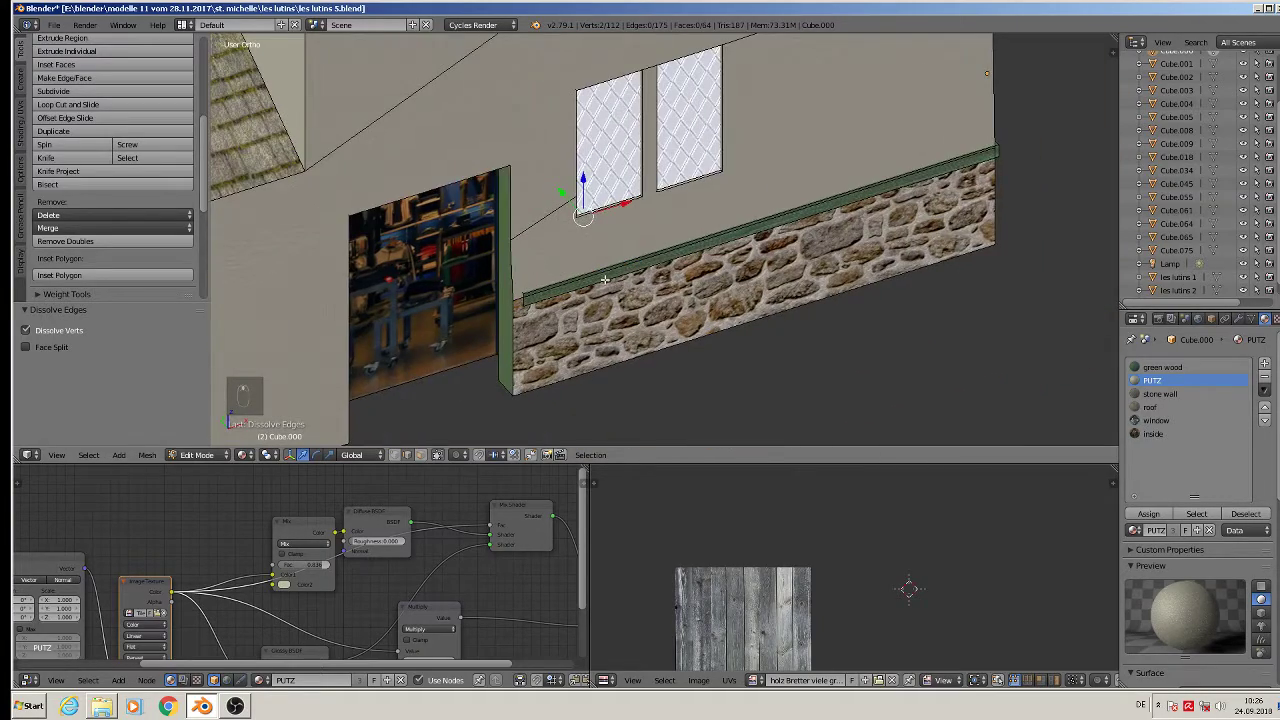
pyautogui.moveTo(943, 212); pyautogui.dragTo(885, 212, button='middle')
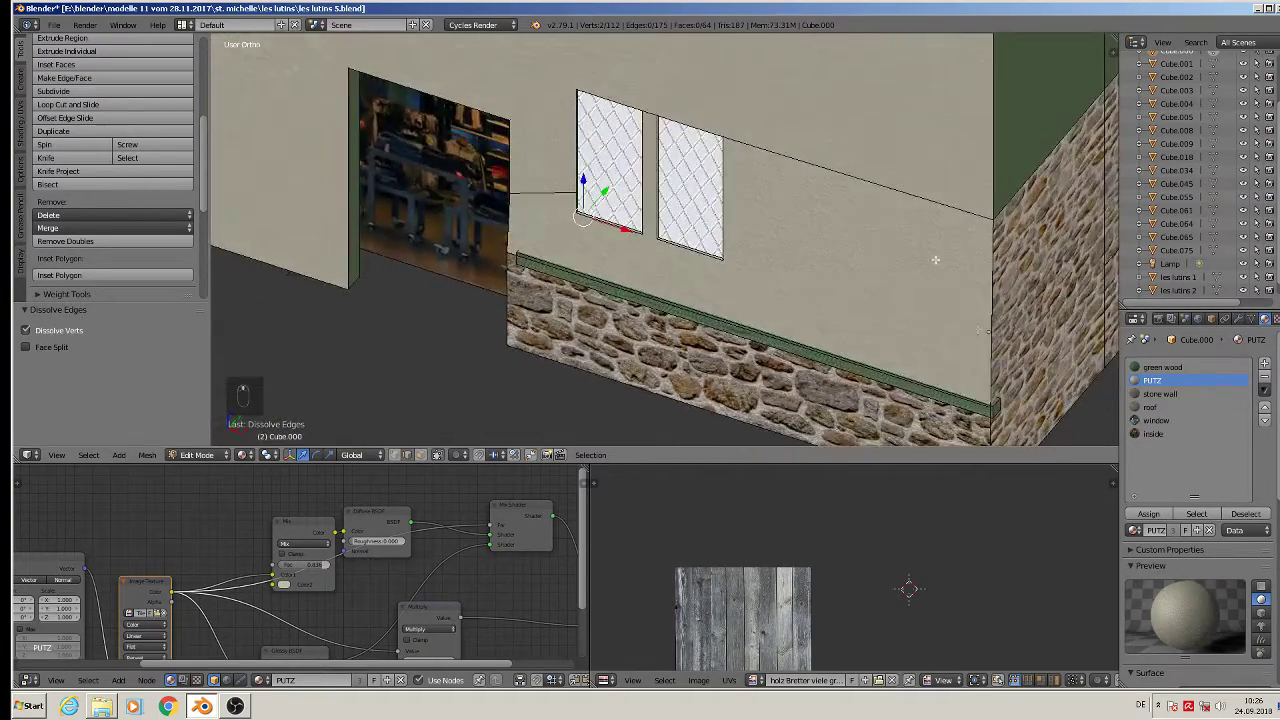
pyautogui.scroll(3, 993, 371)
pyautogui.keyDown('shift'); pyautogui.moveTo(993, 371); pyautogui.dragTo(837, 228, button='middle'); pyautogui.keyUp('shift')
pyautogui.rightClick(836, 233)
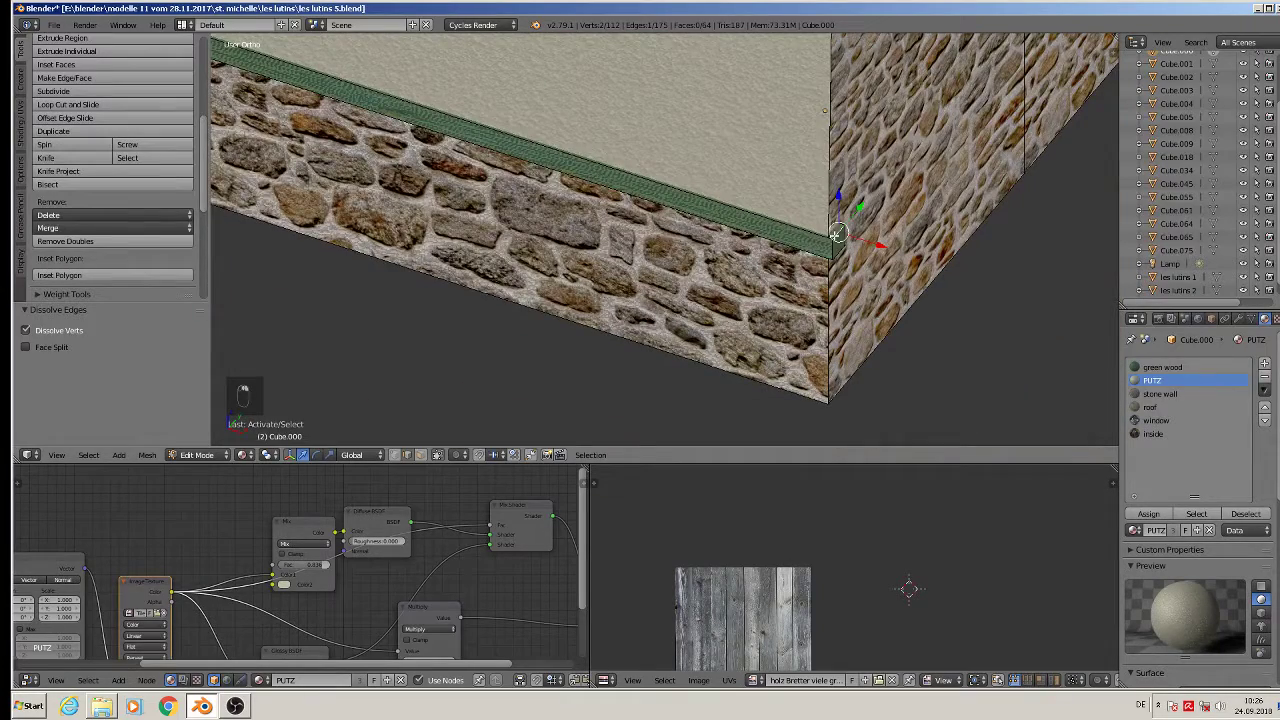
pyautogui.press('l')
pyautogui.press('x')
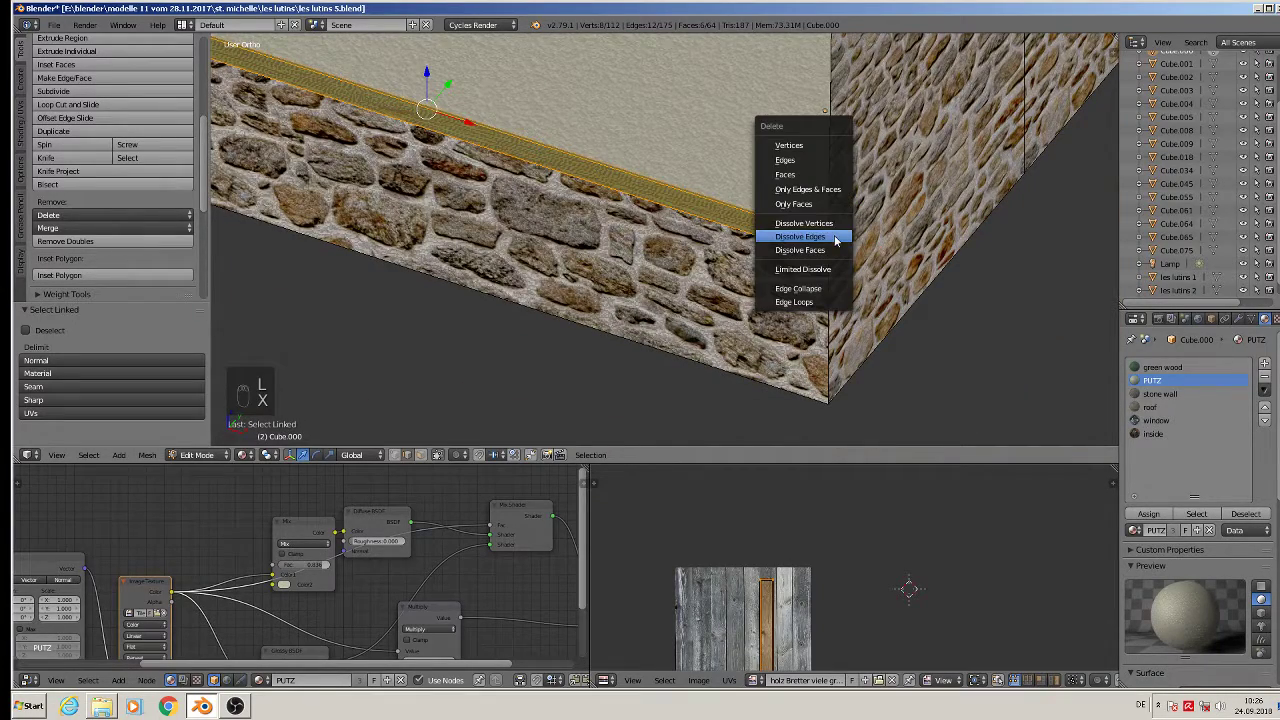
pyautogui.click(808, 147)
# Step: Dissolve the horizontal edge between plaster and stone base below the ground-floor windows
pyautogui.scroll(-3, 695, 215)
pyautogui.keyDown('shift'); pyautogui.moveTo(693, 214); pyautogui.dragTo(831, 310, button='middle'); pyautogui.keyUp('shift')
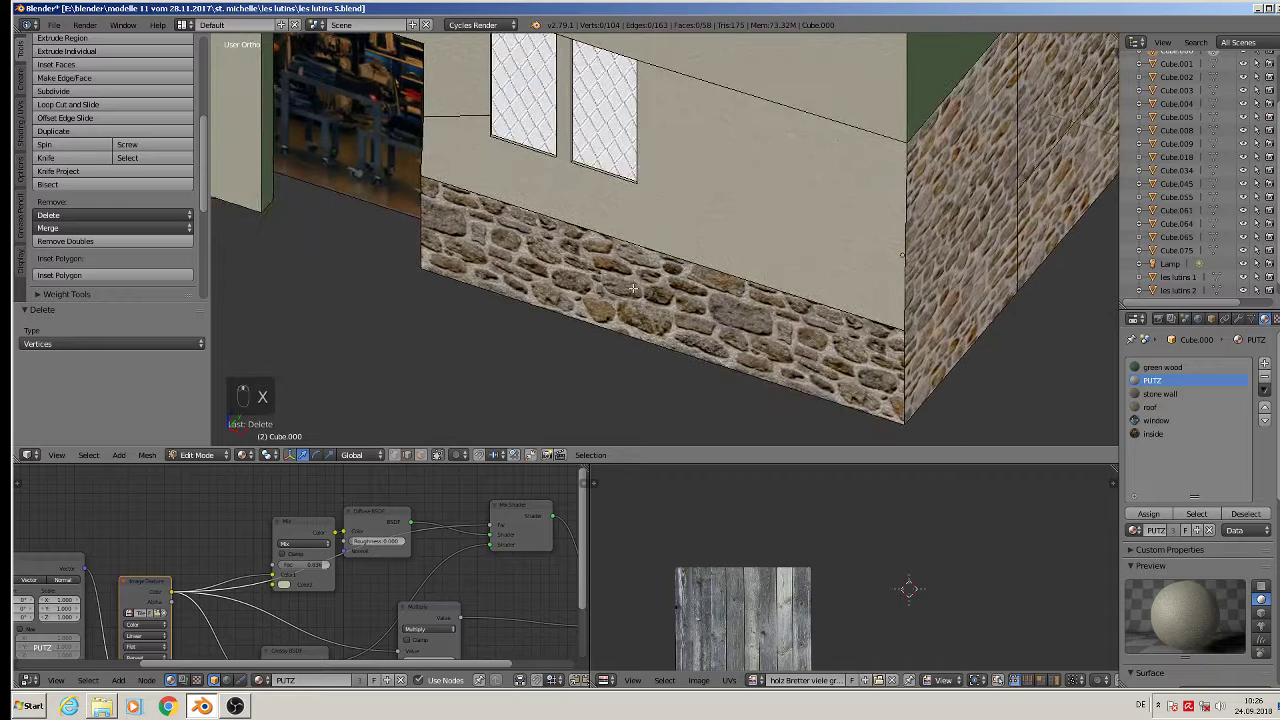
pyautogui.rightClick(662, 253)
pyautogui.press('x')
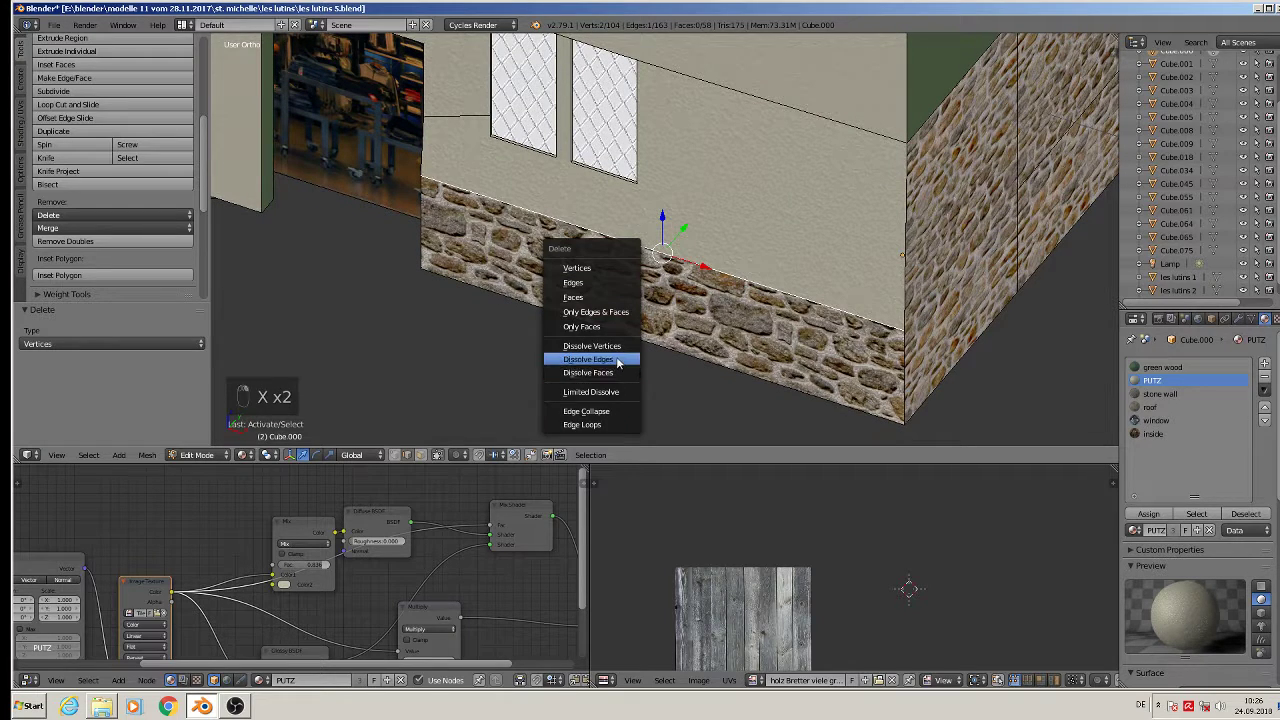
pyautogui.click(612, 359)
# Step: Delete the stray vertex at the foot of the facade wall beside the shop doorway
pyautogui.moveTo(597, 351); pyautogui.dragTo(509, 251, button='middle')
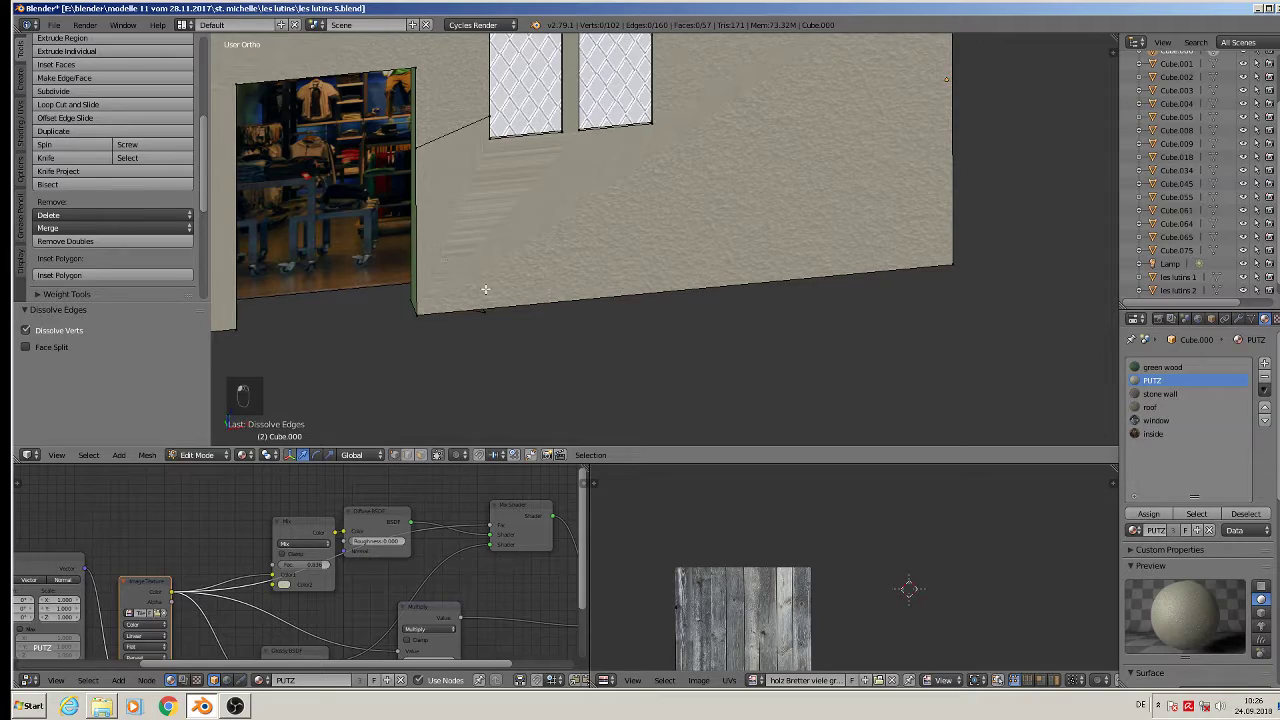
pyautogui.moveTo(705, 296); pyautogui.dragTo(634, 297, button='middle')
pyautogui.rightClick(634, 297)
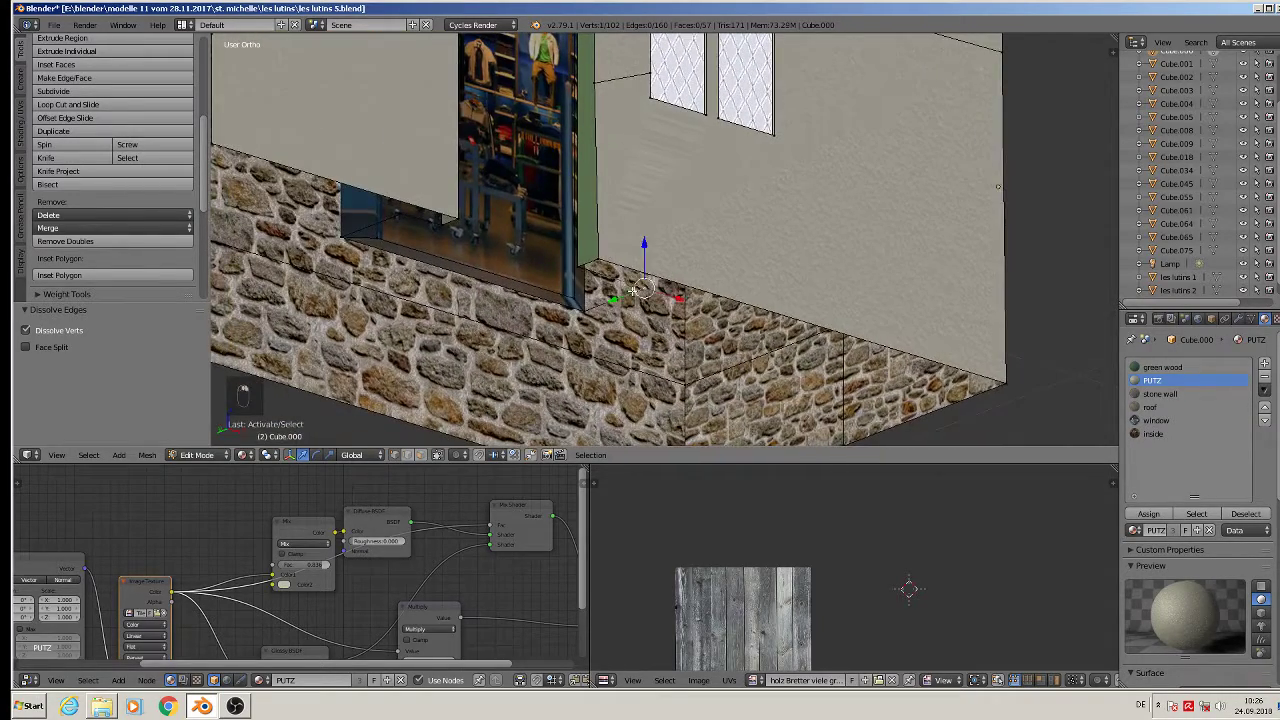
pyautogui.press('x')
pyautogui.click(614, 200)
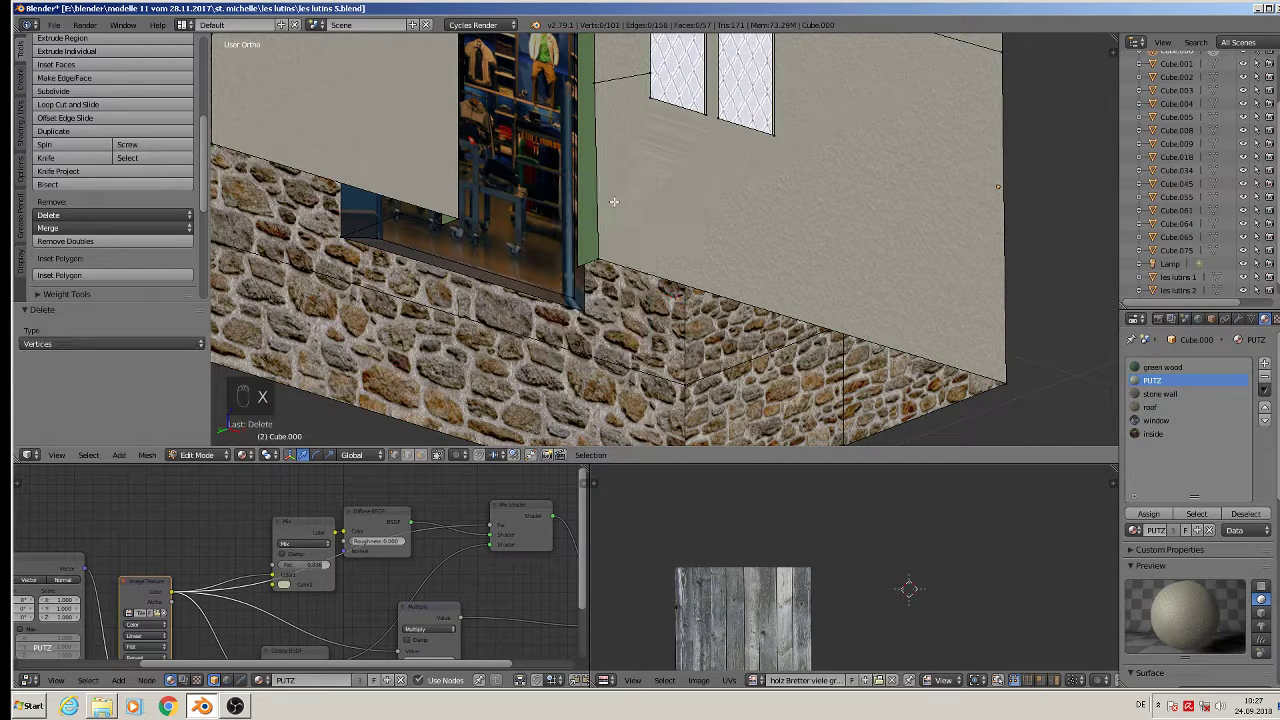
# Step: Delete the vertices of the shop interior box and its textured picture behind the doorway
pyautogui.rightClick(338, 235)
pyautogui.press('x')
pyautogui.click(338, 235)
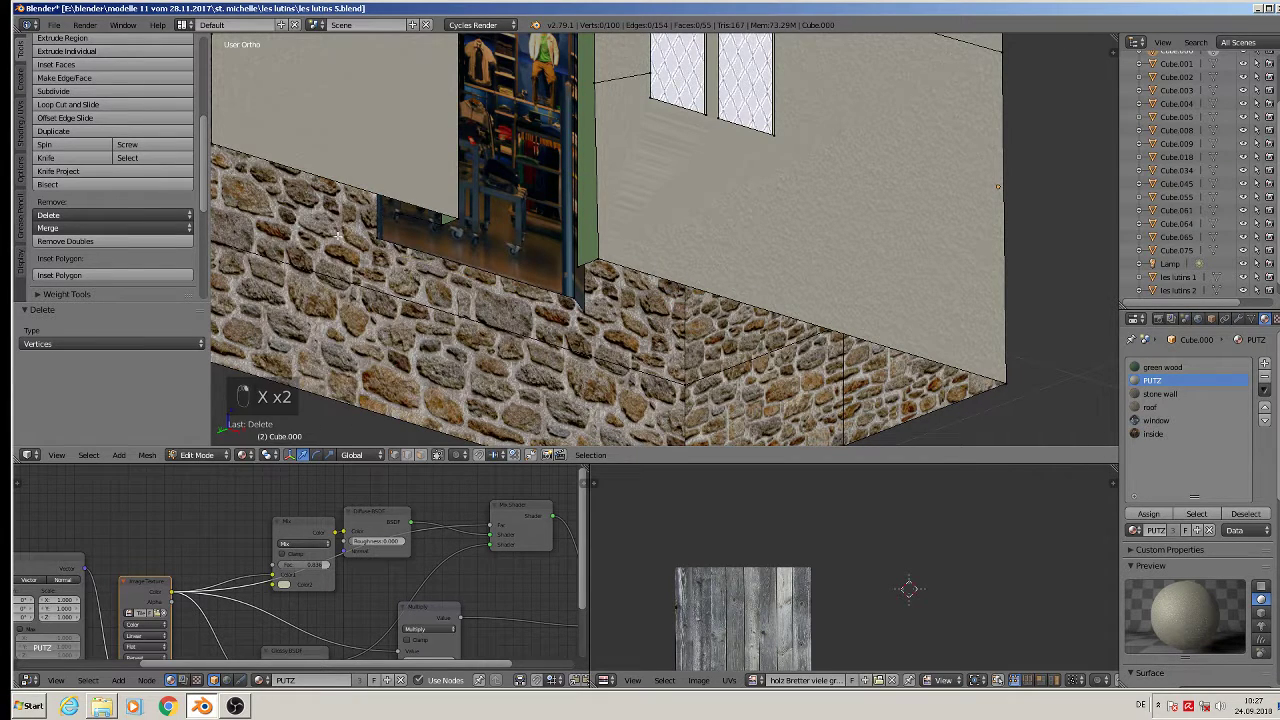
pyautogui.rightClick(547, 286)
pyautogui.press('x')
pyautogui.click(547, 286)
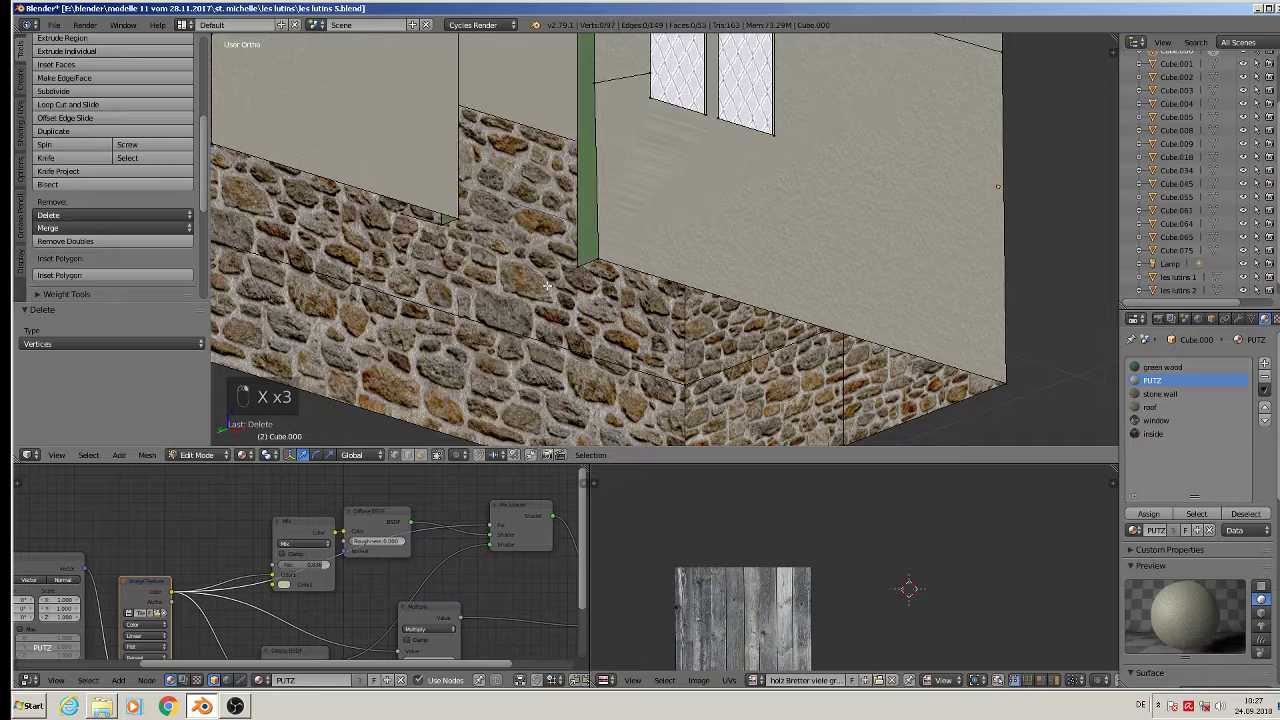
pyautogui.moveTo(547, 286); pyautogui.dragTo(597, 189, button='middle')
pyautogui.scroll(1, 469, 250)
pyautogui.rightClick(465, 240)
pyautogui.press('x')
pyautogui.click(466, 241)
# Step: Fill the shop doorway with a single face built from its border edges
pyautogui.keyDown('alt'); pyautogui.rightClick(489, 187); pyautogui.keyUp('alt')
pyautogui.press('f')
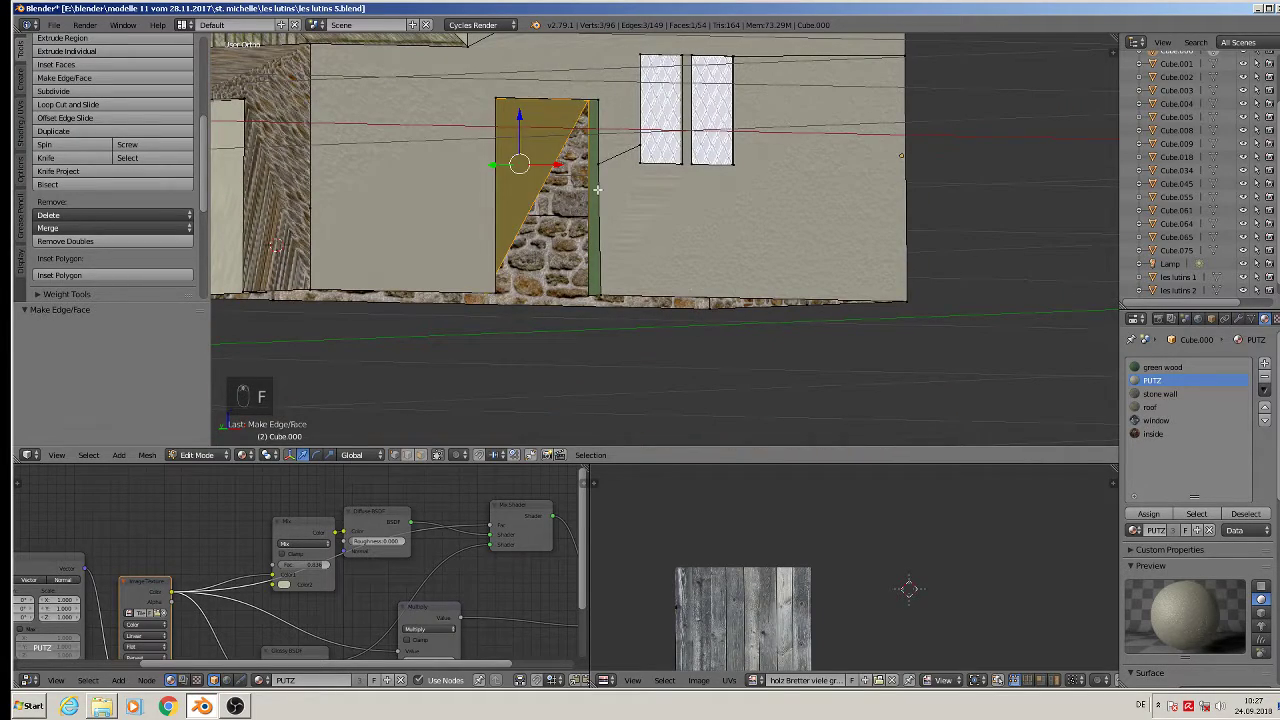
pyautogui.hotkey('ctrl', 'z')
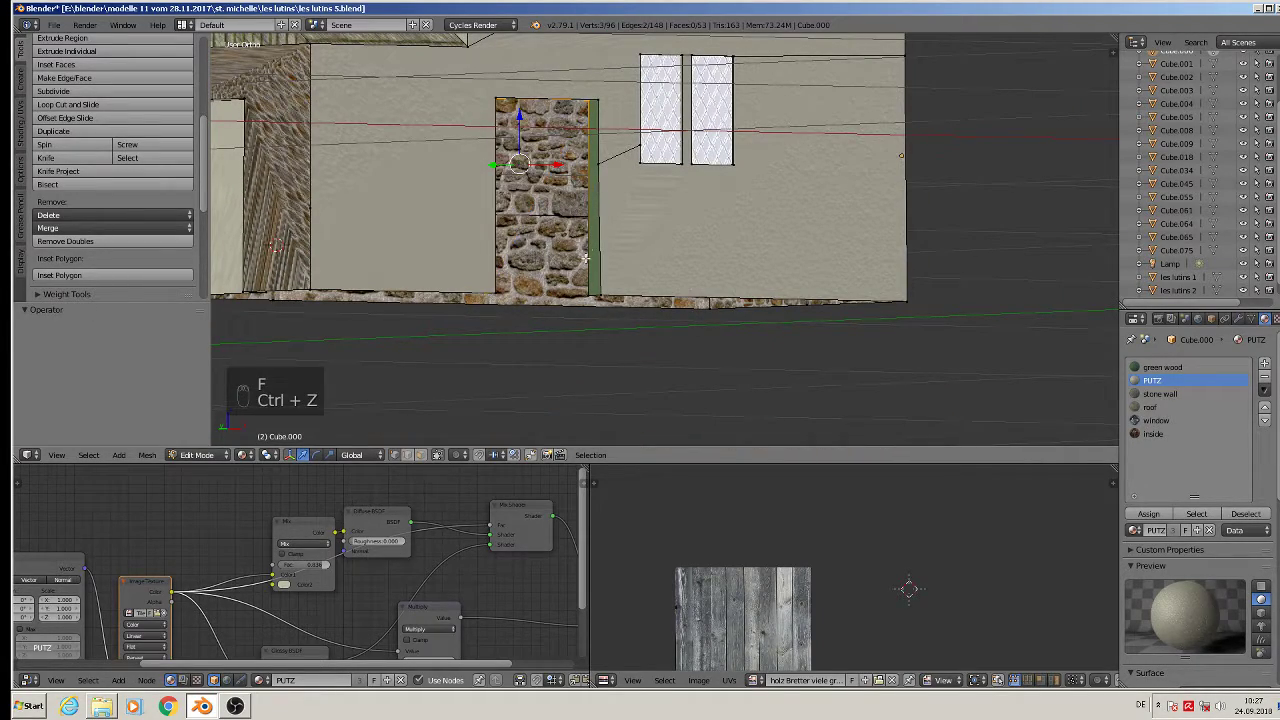
pyautogui.rightClick(580, 297)
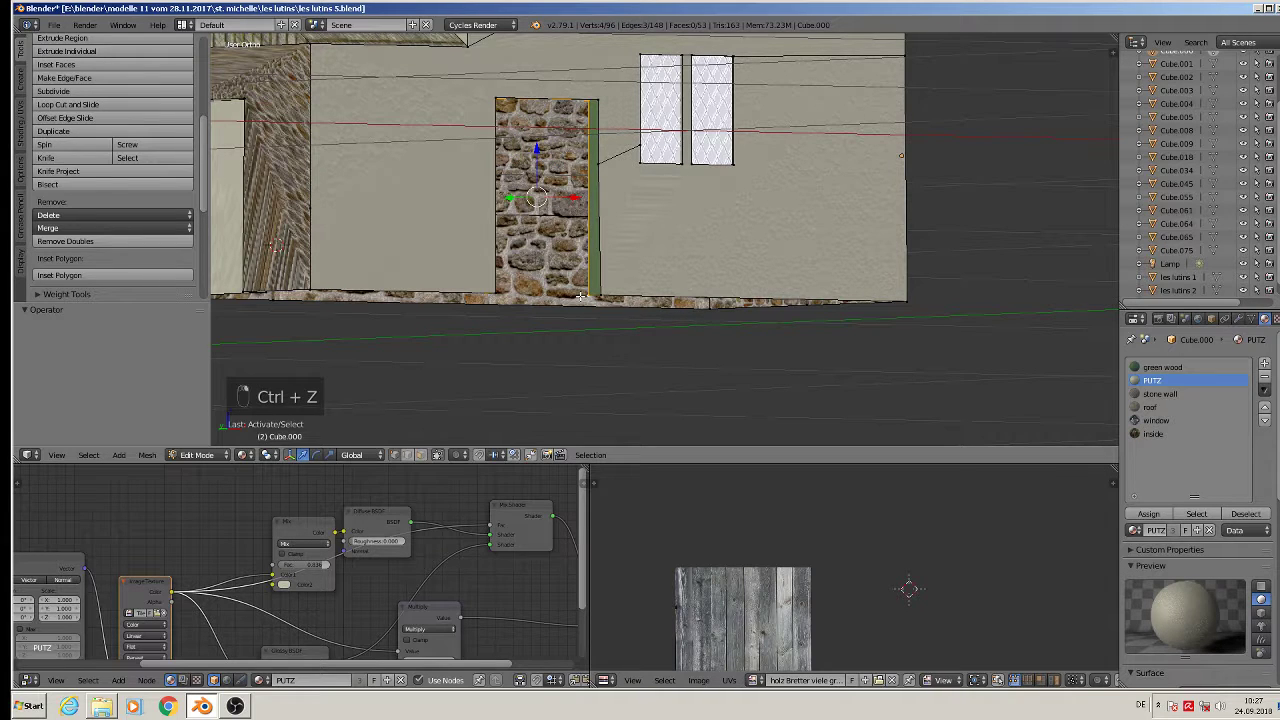
pyautogui.press('f')
pyautogui.press('Tab')
pyautogui.moveTo(580, 297); pyautogui.dragTo(493, 306, button='middle')
# Step: Dissolve the vertical centre edges and the horizontal edges between green plaster and stone on the main gable wall
pyautogui.press('Tab')
pyautogui.scroll(1, 564, 269)
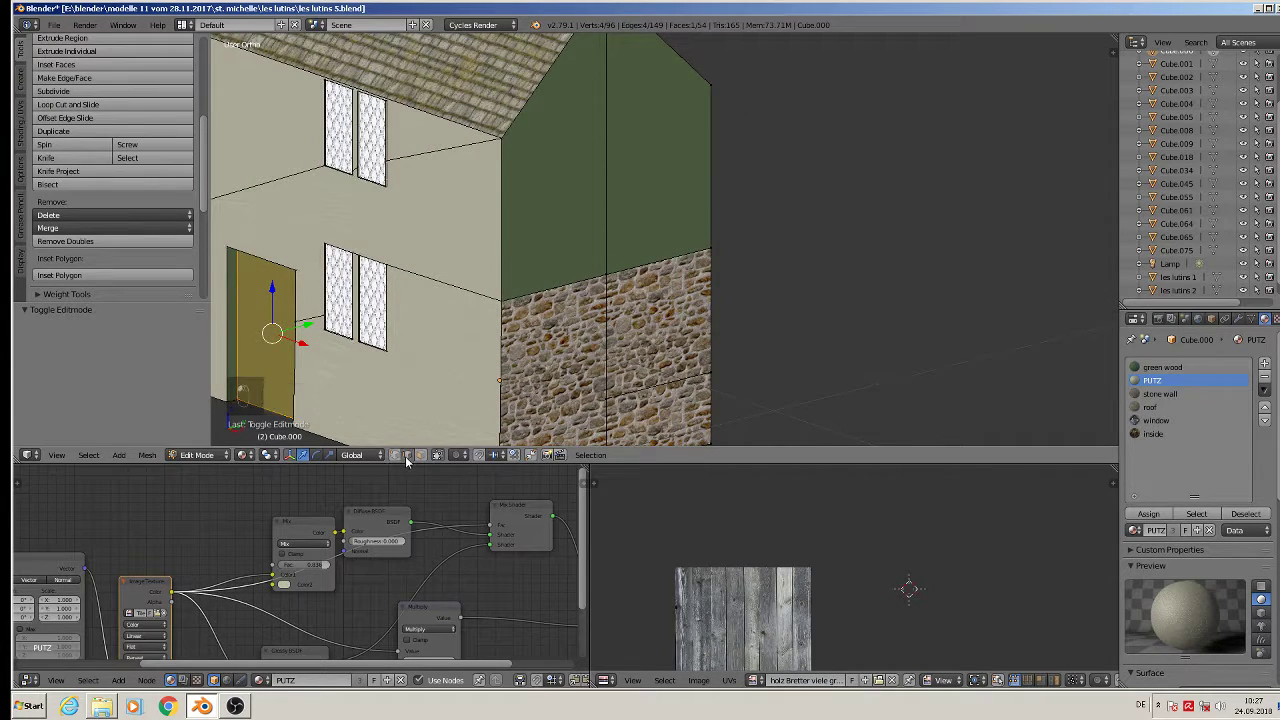
pyautogui.rightClick(596, 227)
pyautogui.keyDown('shift'); pyautogui.rightClick(578, 291); pyautogui.keyUp('shift')
pyautogui.keyDown('shift'); pyautogui.rightClick(642, 254); pyautogui.keyUp('shift')
pyautogui.keyDown('shift'); pyautogui.rightClick(592, 349); pyautogui.keyUp('shift')
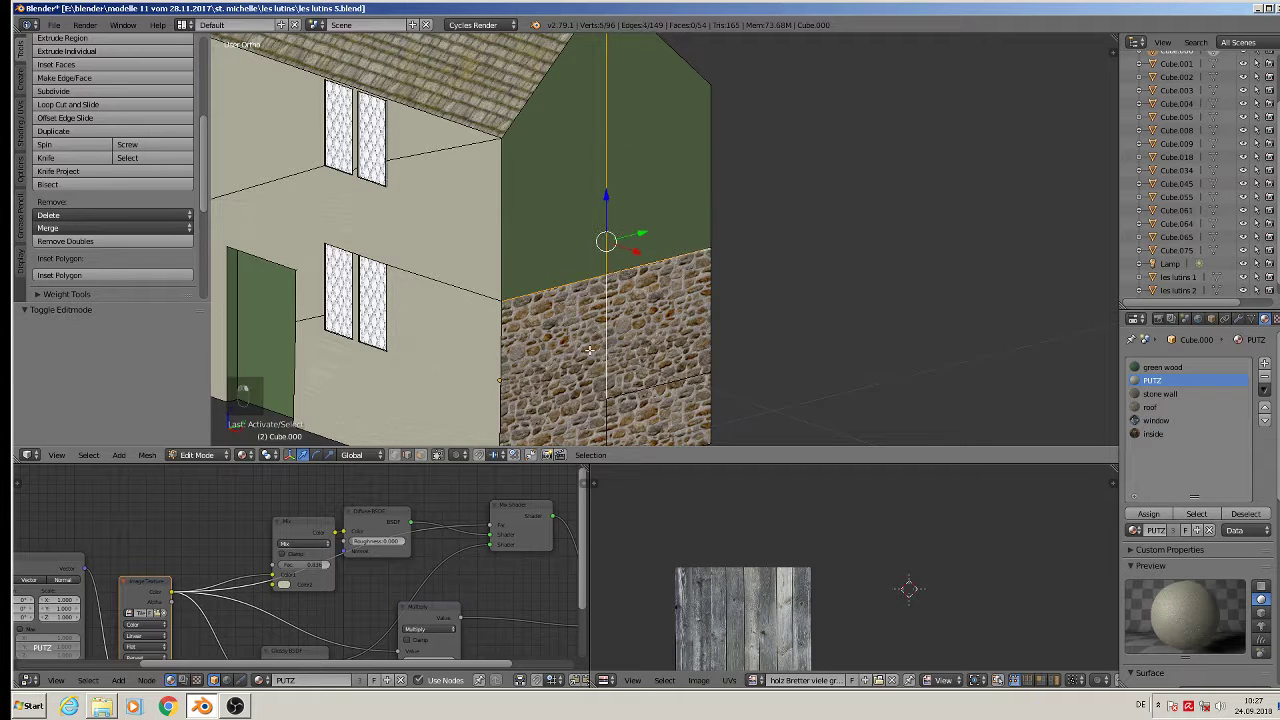
pyautogui.press('x')
pyautogui.click(590, 442)
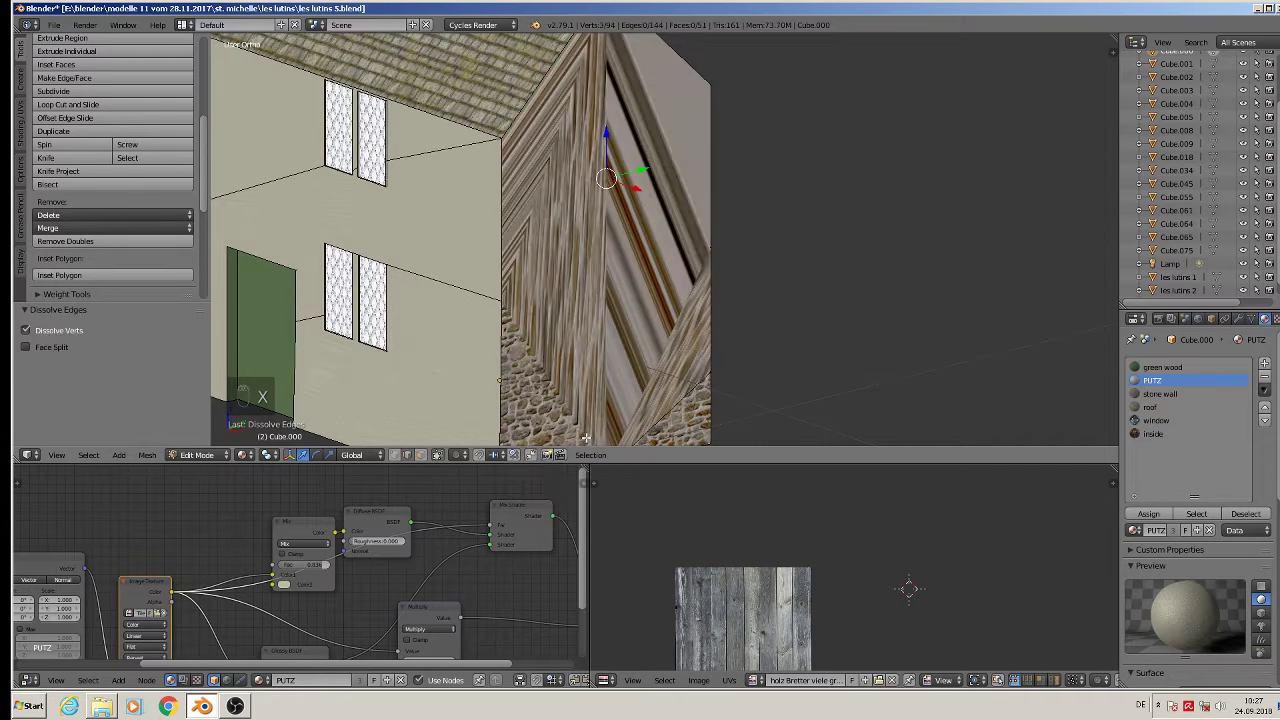
# Step: Dissolve the two horizontal edges across the stone area of the main building's rear wall
pyautogui.scroll(-4, 652, 314)
pyautogui.moveTo(652, 314); pyautogui.dragTo(506, 247, button='middle')
pyautogui.rightClick(766, 311)
pyautogui.keyDown('shift'); pyautogui.rightClick(775, 378); pyautogui.keyUp('shift')
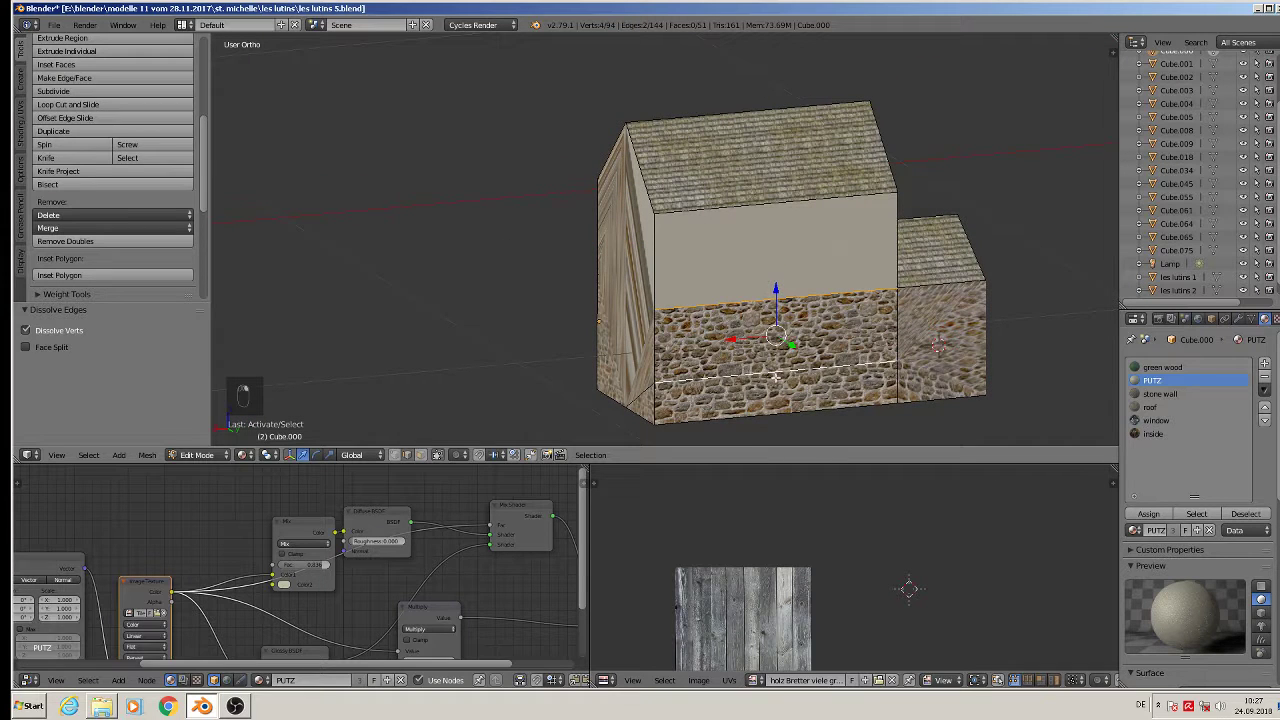
pyautogui.press('x')
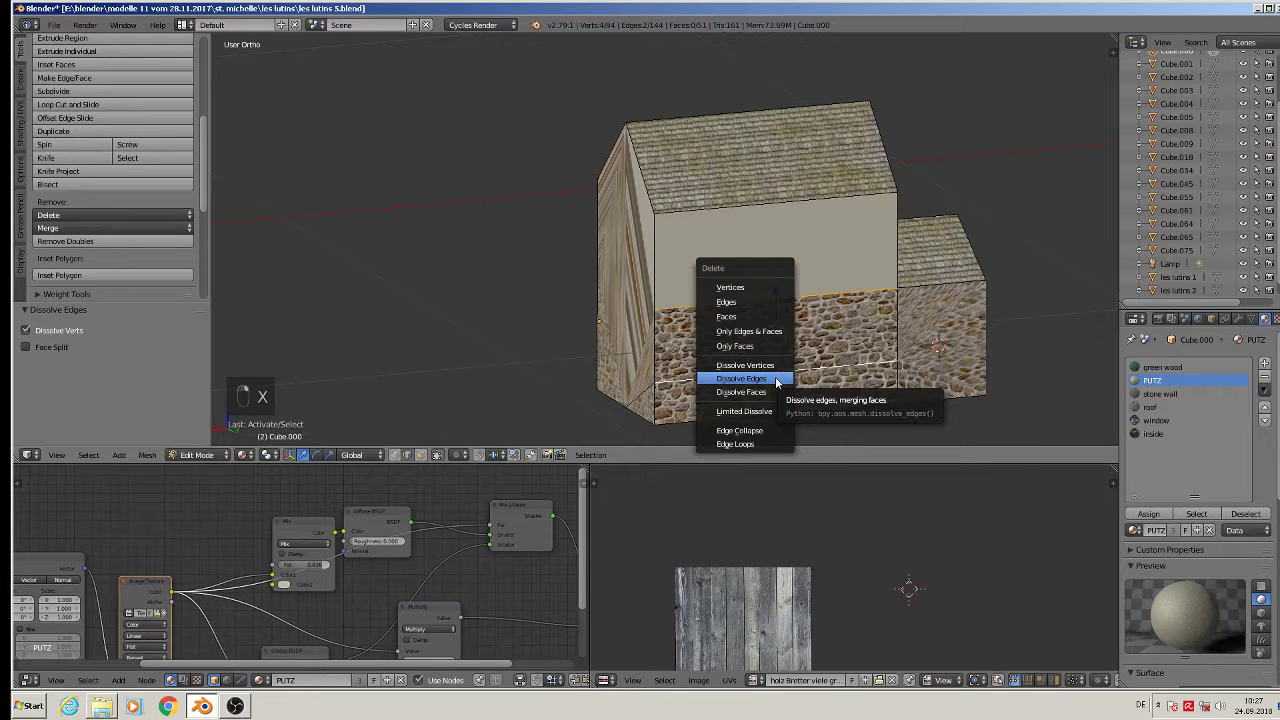
pyautogui.click(776, 380)
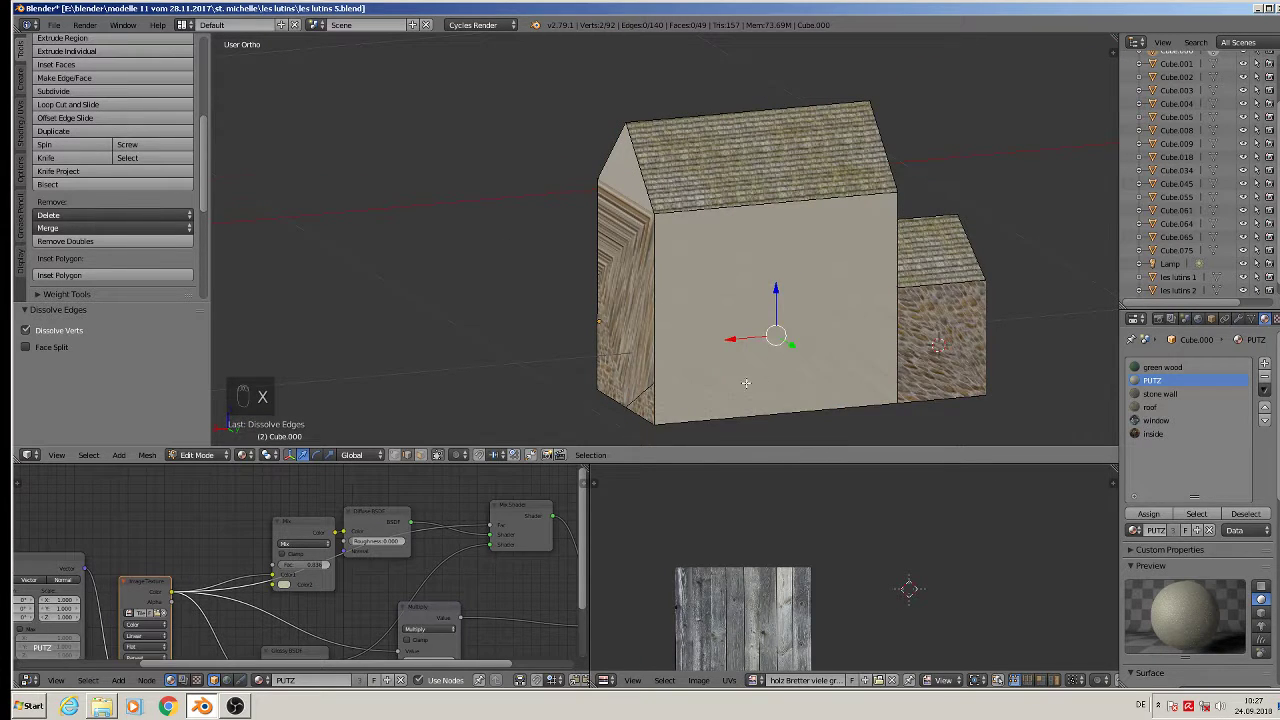
# Step: Dissolve the leftover edge at the lower corner of the main gable wall beside the rear wall
pyautogui.scroll(3, 745, 383)
pyautogui.rightClick(642, 402)
pyautogui.press('x')
pyautogui.click(633, 385)
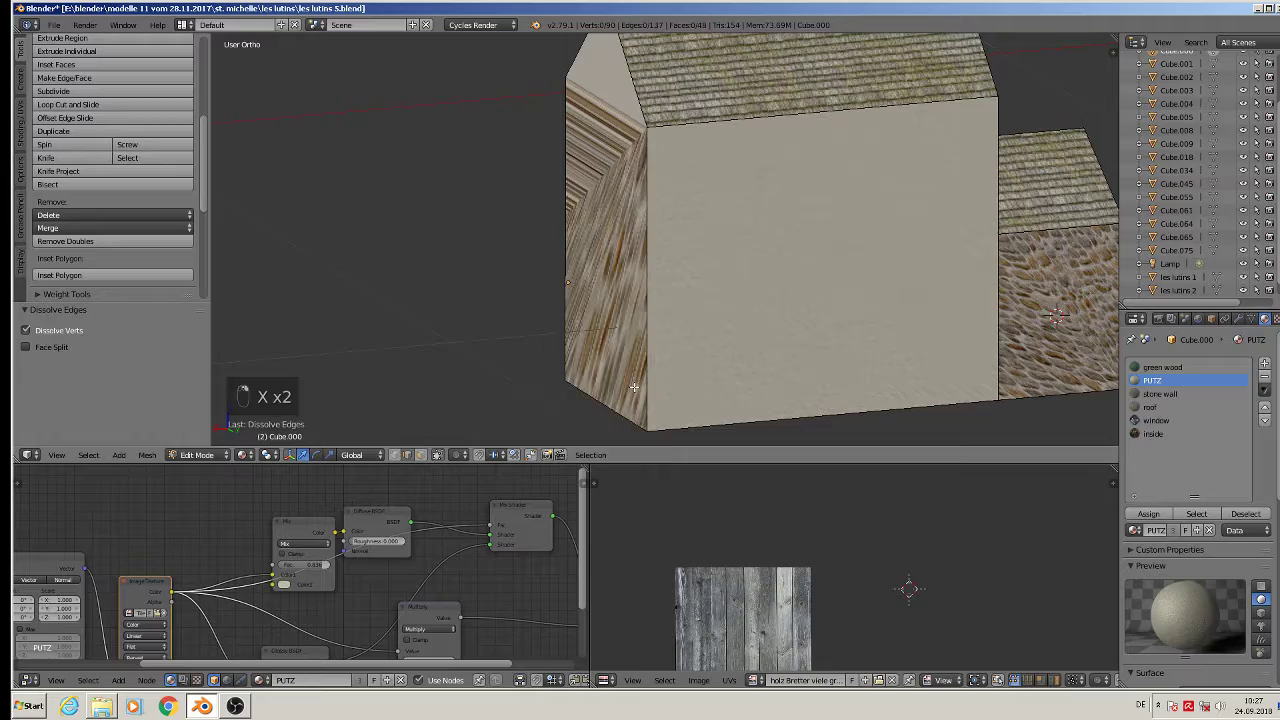
# Step: Delete the vertices of the wood-textured strip above the shop doorway and of the connected edges leading to the doorway's upper corner
pyautogui.moveTo(634, 387); pyautogui.dragTo(698, 228, button='middle')
pyautogui.keyDown('shift'); pyautogui.moveTo(854, 403); pyautogui.dragTo(763, 166, button='middle'); pyautogui.keyUp('shift')
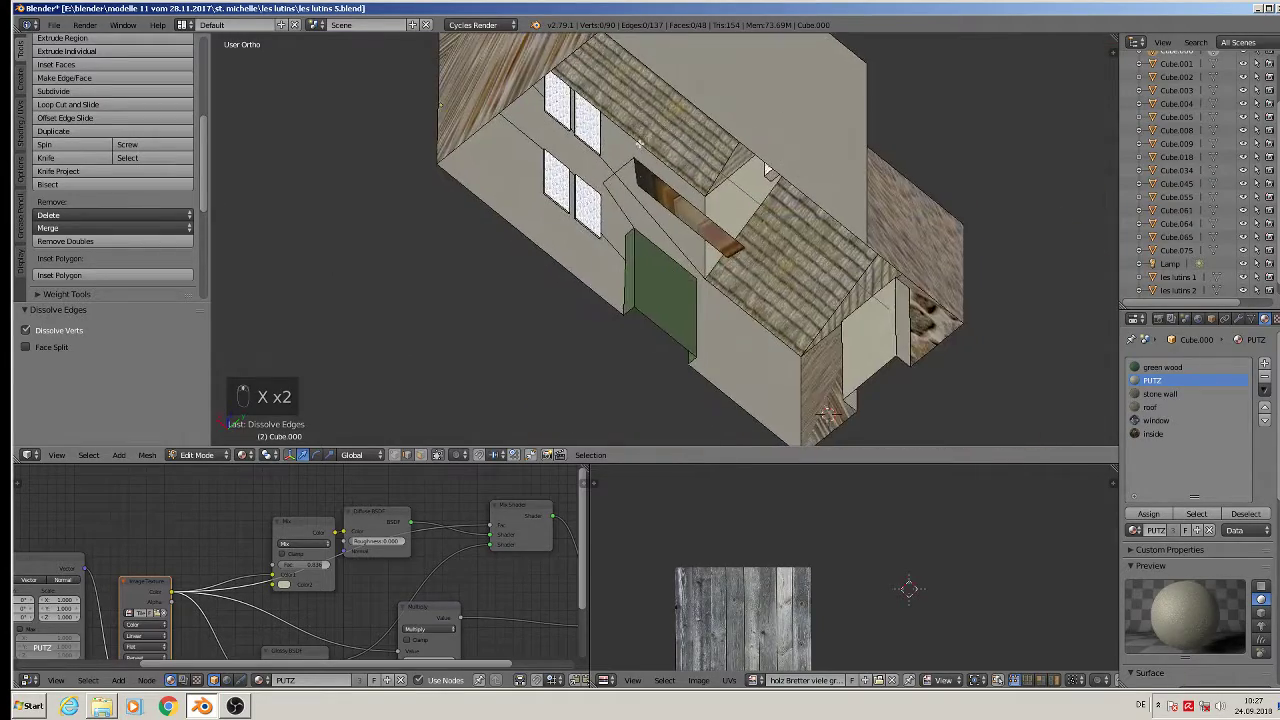
pyautogui.scroll(3, 638, 183)
pyautogui.rightClick(641, 197)
pyautogui.moveTo(857, 157); pyautogui.dragTo(558, 193, button='middle')
pyautogui.rightClick(584, 226)
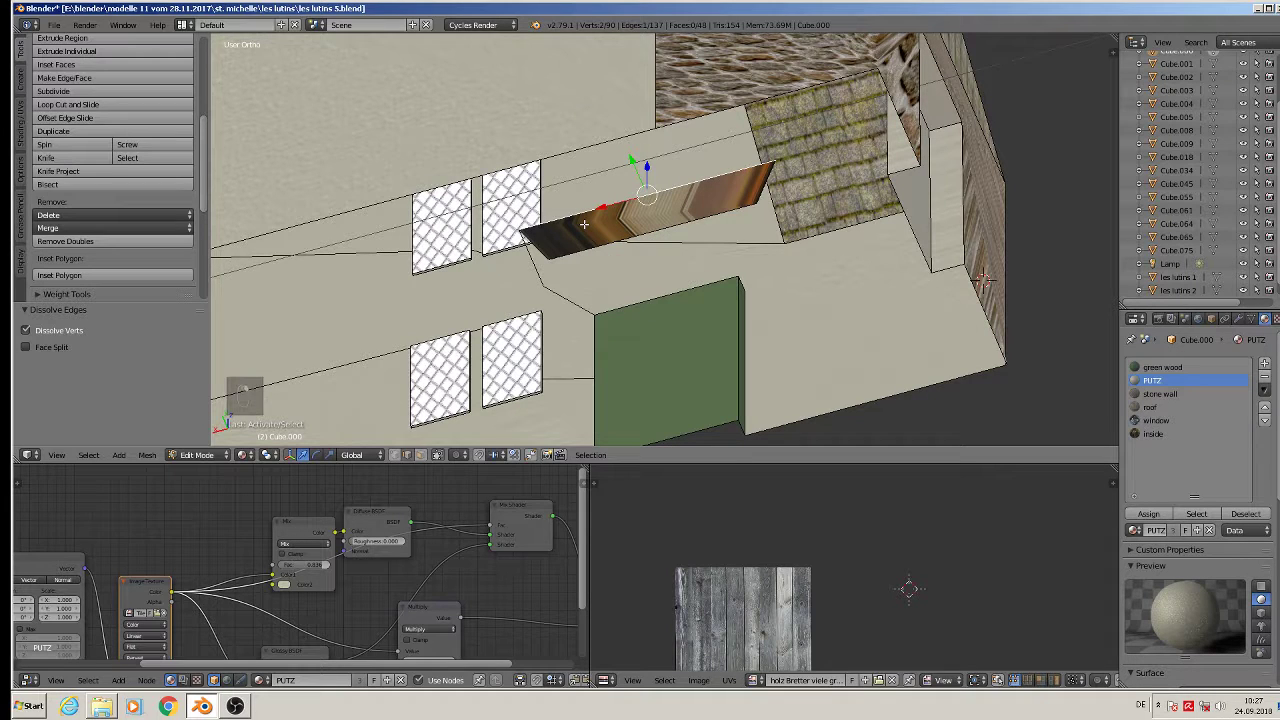
pyautogui.rightClick(561, 300)
pyautogui.keyDown('shift'); pyautogui.rightClick(528, 267); pyautogui.keyUp('shift')
pyautogui.keyDown('shift'); pyautogui.rightClick(550, 212); pyautogui.keyUp('shift')
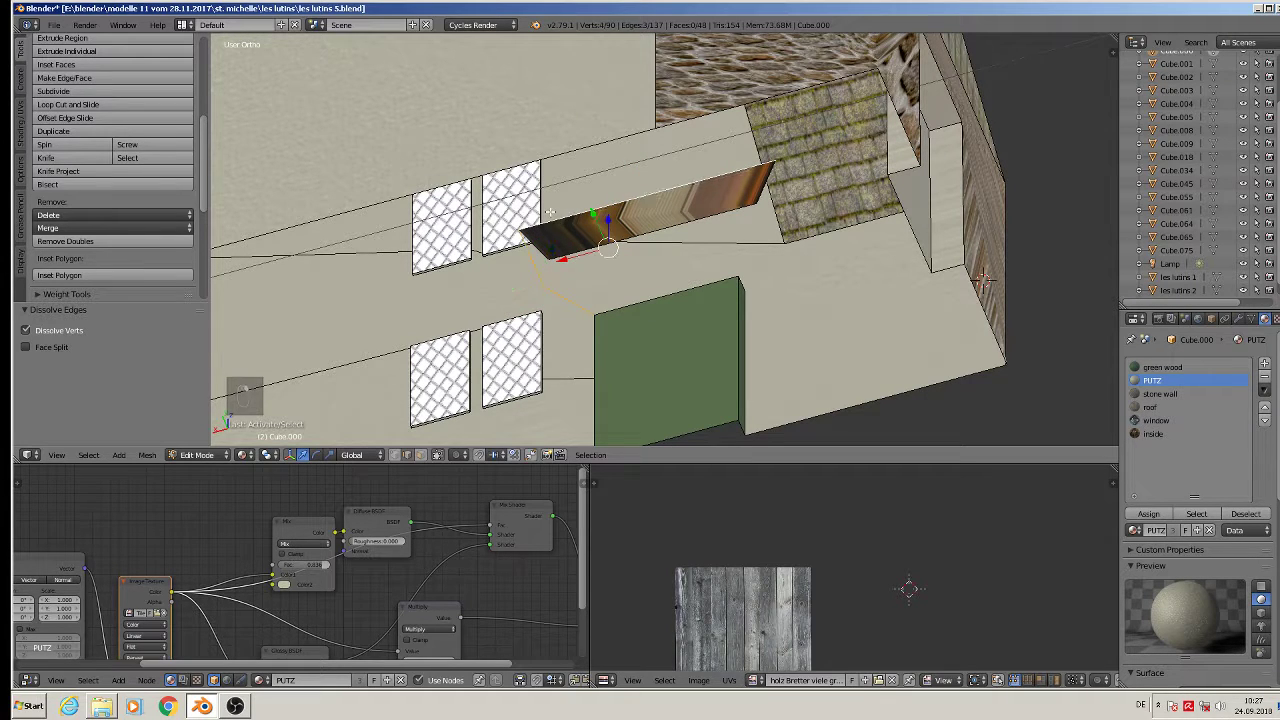
pyautogui.keyDown('shift'); pyautogui.rightClick(568, 238); pyautogui.keyUp('shift')
pyautogui.keyDown('shift'); pyautogui.rightClick(549, 243); pyautogui.keyUp('shift')
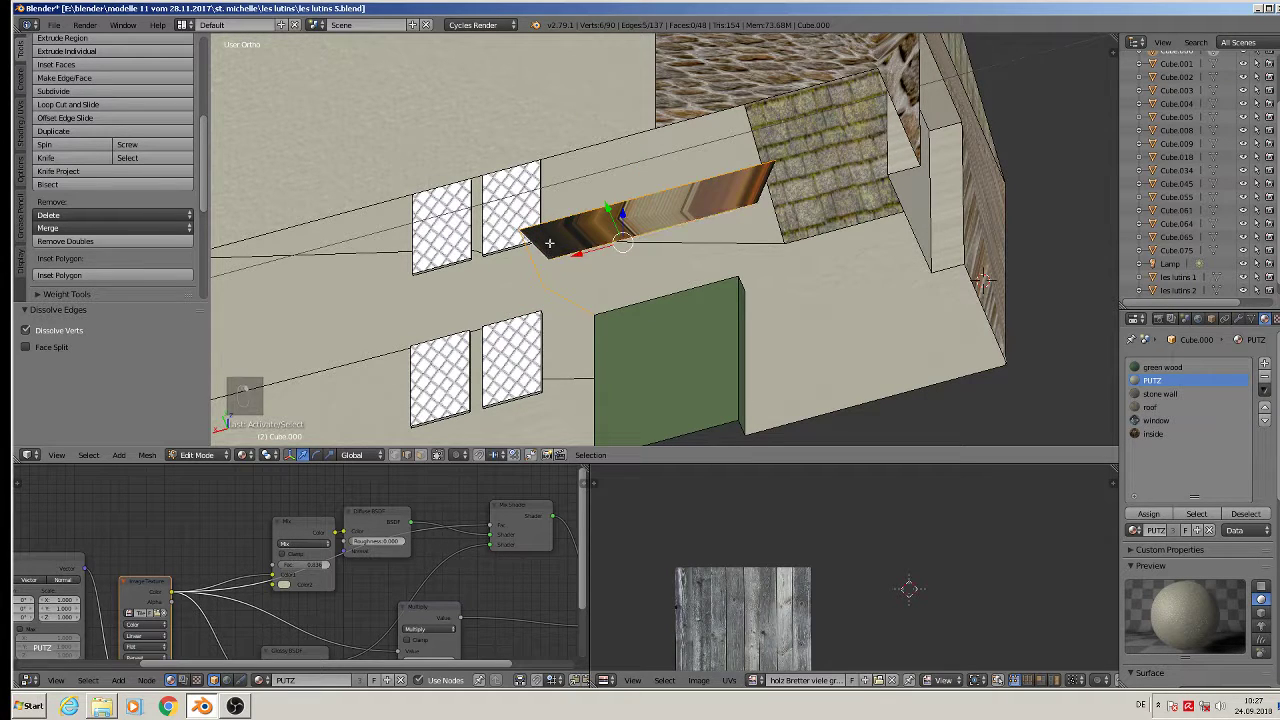
pyautogui.keyDown('shift'); pyautogui.rightClick(762, 188); pyautogui.keyUp('shift')
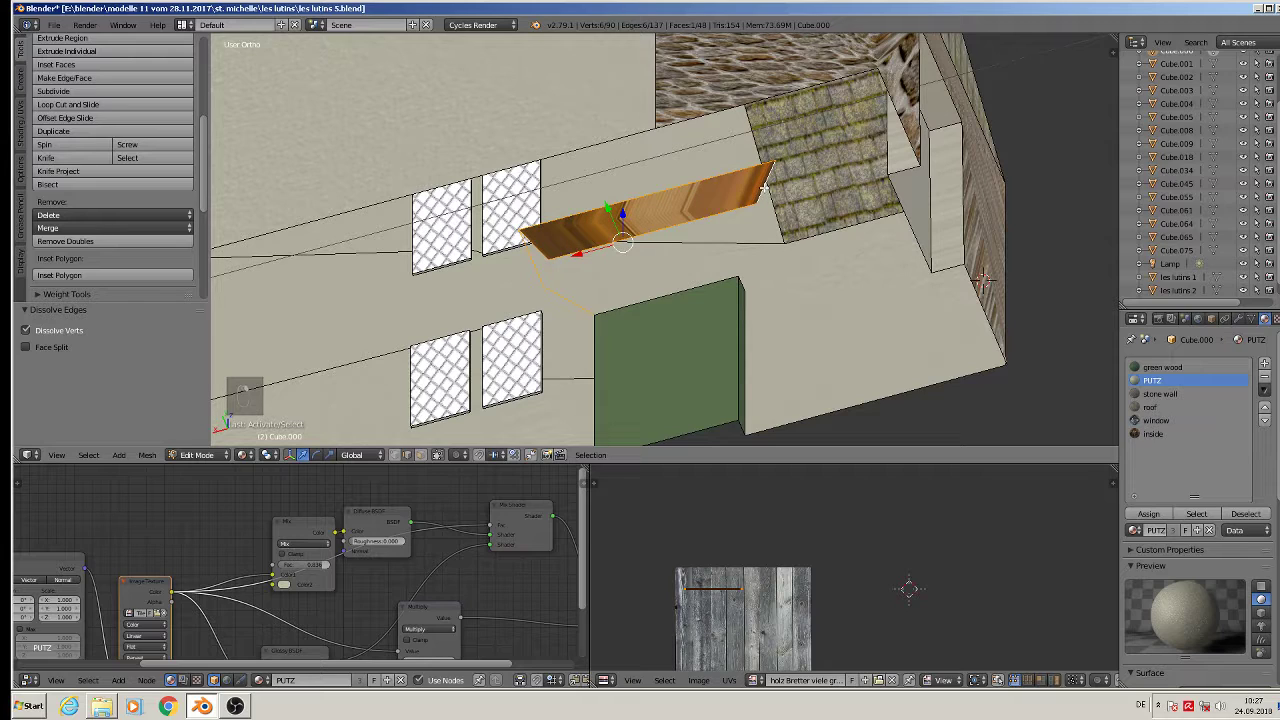
pyautogui.press('x')
pyautogui.click(748, 100)
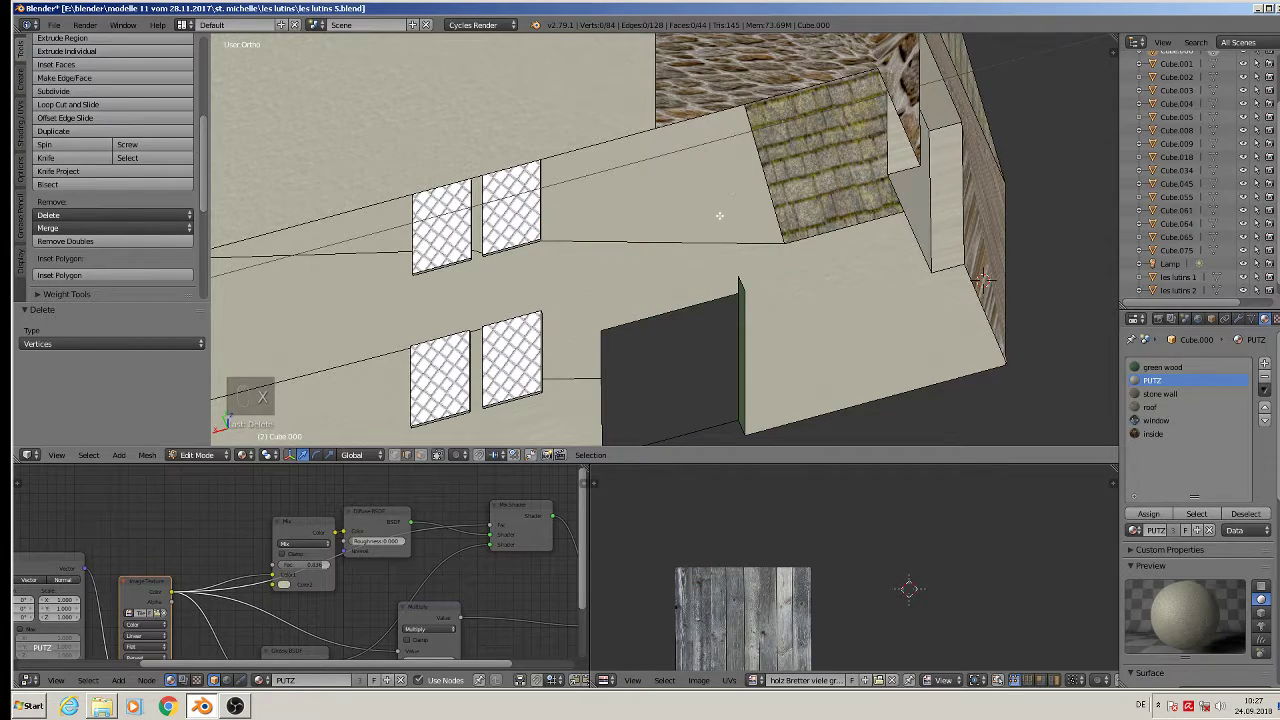
# Step: Delete the edges of the green jamb strip and the threshold at the rear wall's side doorway
pyautogui.moveTo(719, 215); pyautogui.dragTo(749, 298, button='middle')
pyautogui.rightClick(833, 278)
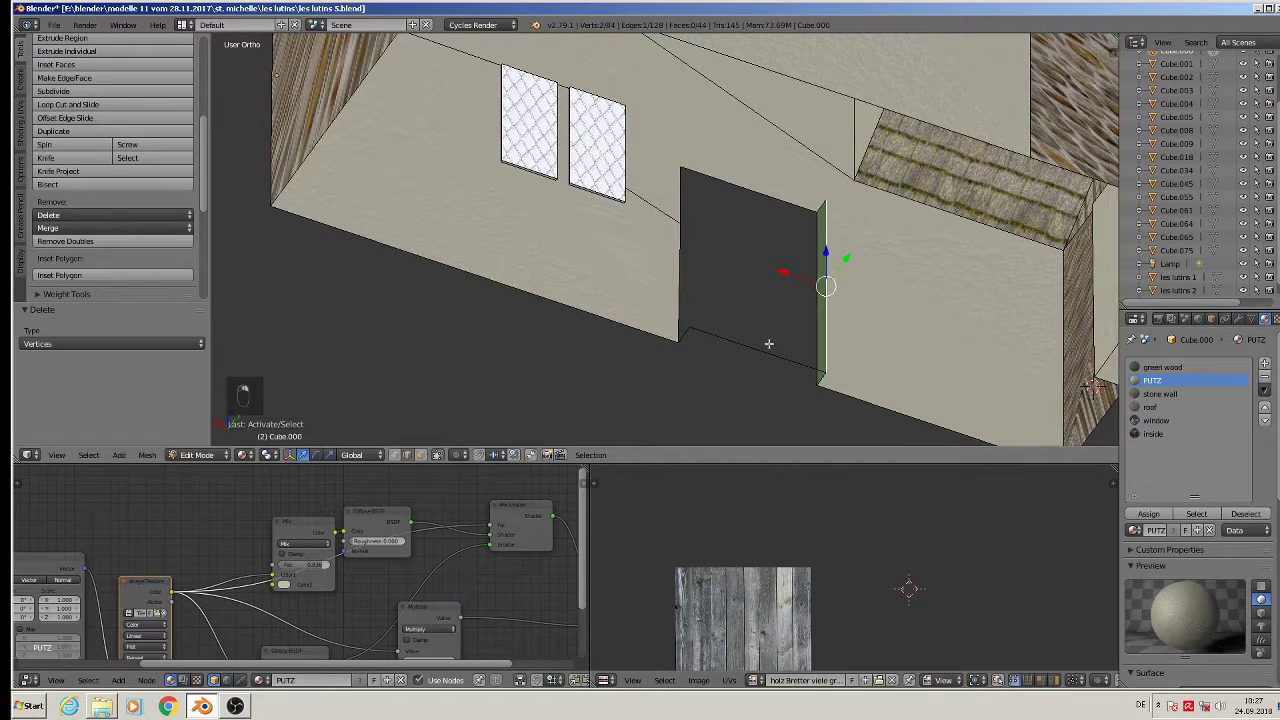
pyautogui.keyDown('shift'); pyautogui.rightClick(766, 343); pyautogui.keyUp('shift')
pyautogui.keyDown('shift'); pyautogui.rightClick(687, 331); pyautogui.keyUp('shift')
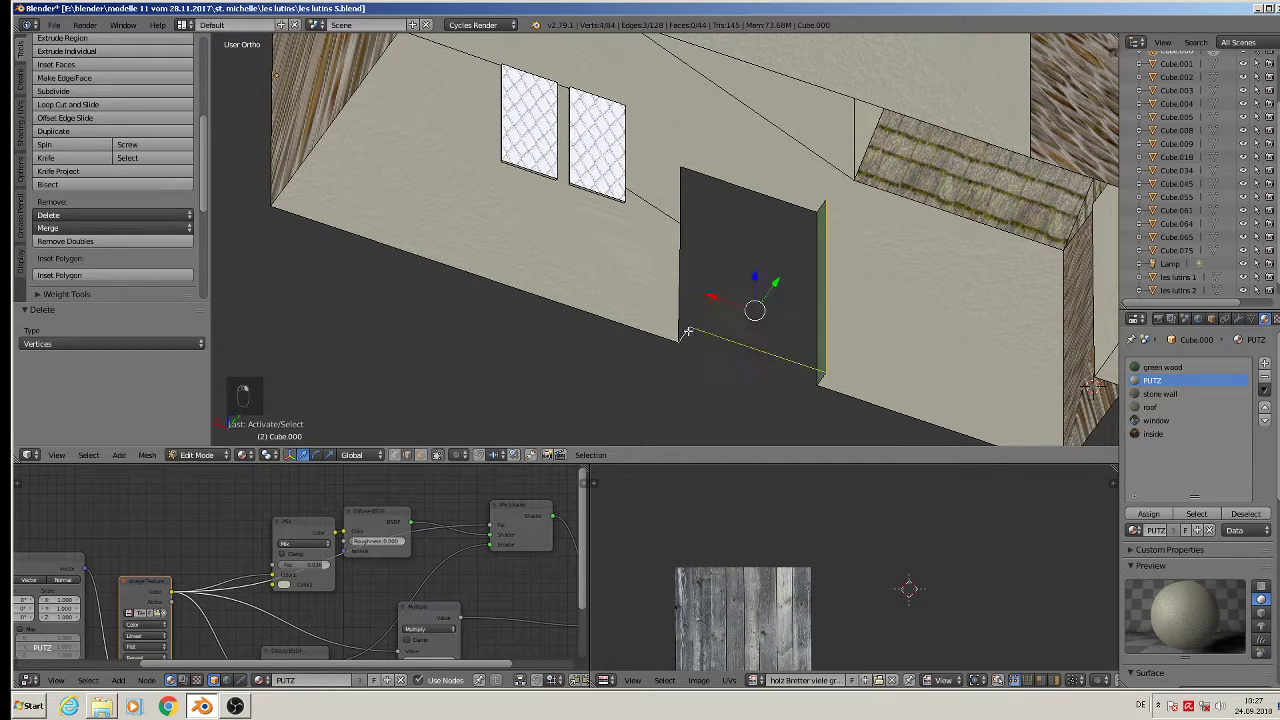
pyautogui.keyDown('shift'); pyautogui.rightClick(829, 215); pyautogui.keyUp('shift')
pyautogui.keyDown('shift'); pyautogui.rightClick(823, 380); pyautogui.keyUp('shift')
pyautogui.press('x')
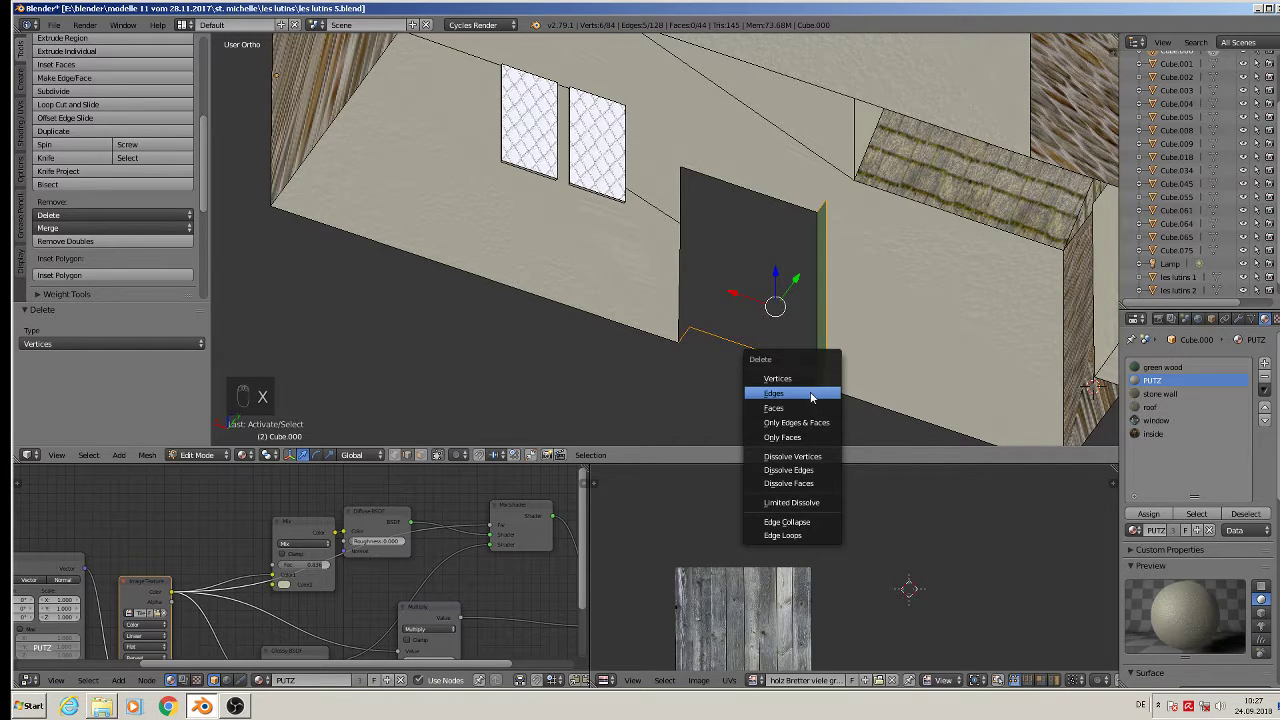
pyautogui.click(809, 393)
# Step: Extrude the doorway's side and top edges inward about 0.023 along Y and fill the recess with a face
pyautogui.keyDown('alt'); pyautogui.rightClick(671, 266); pyautogui.keyUp('alt')
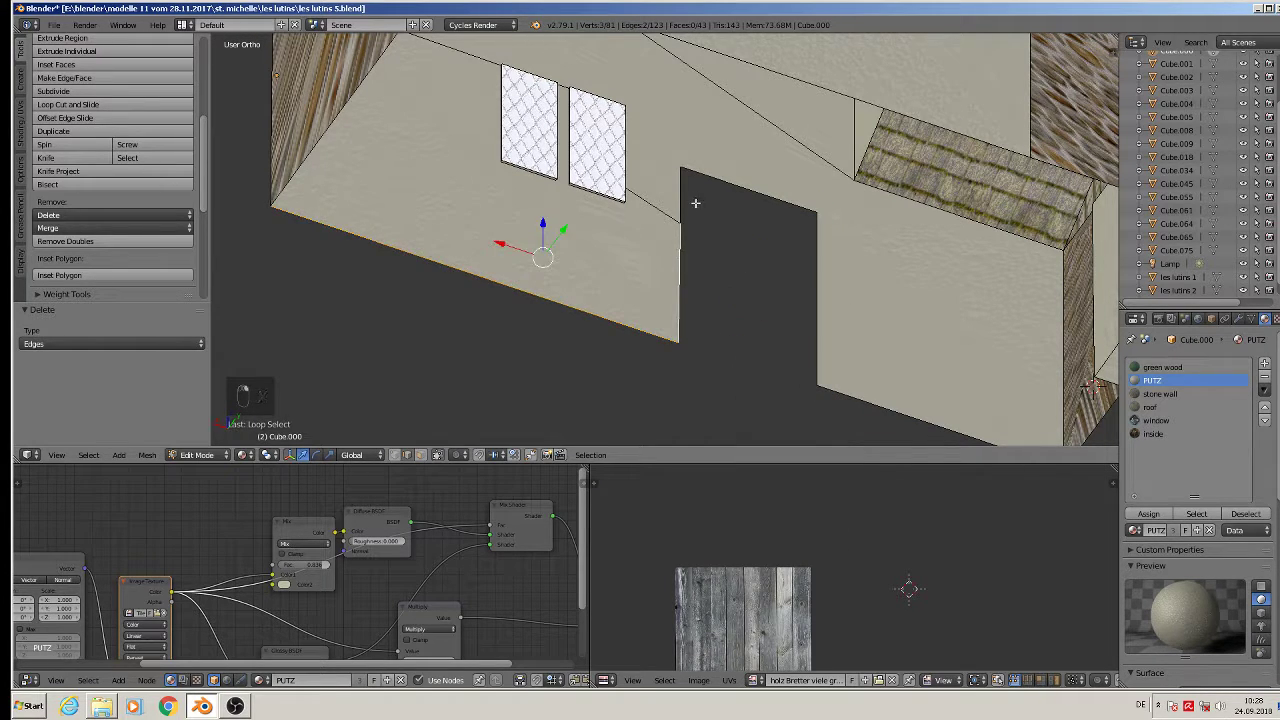
pyautogui.rightClick(680, 278)
pyautogui.keyDown('shift'); pyautogui.rightClick(691, 198); pyautogui.keyUp('shift')
pyautogui.keyDown('shift'); pyautogui.rightClick(727, 179); pyautogui.keyUp('shift')
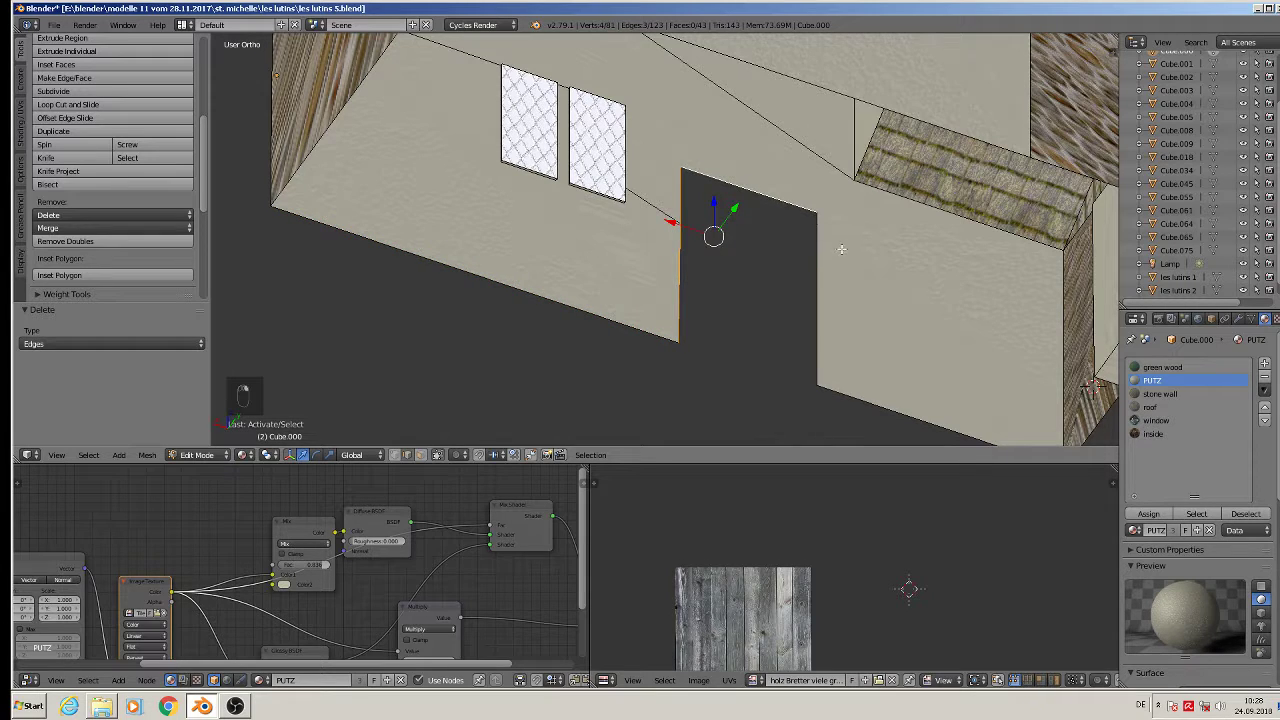
pyautogui.keyDown('shift'); pyautogui.rightClick(834, 249); pyautogui.keyUp('shift')
pyautogui.moveTo(831, 306); pyautogui.dragTo(999, 393, button='middle')
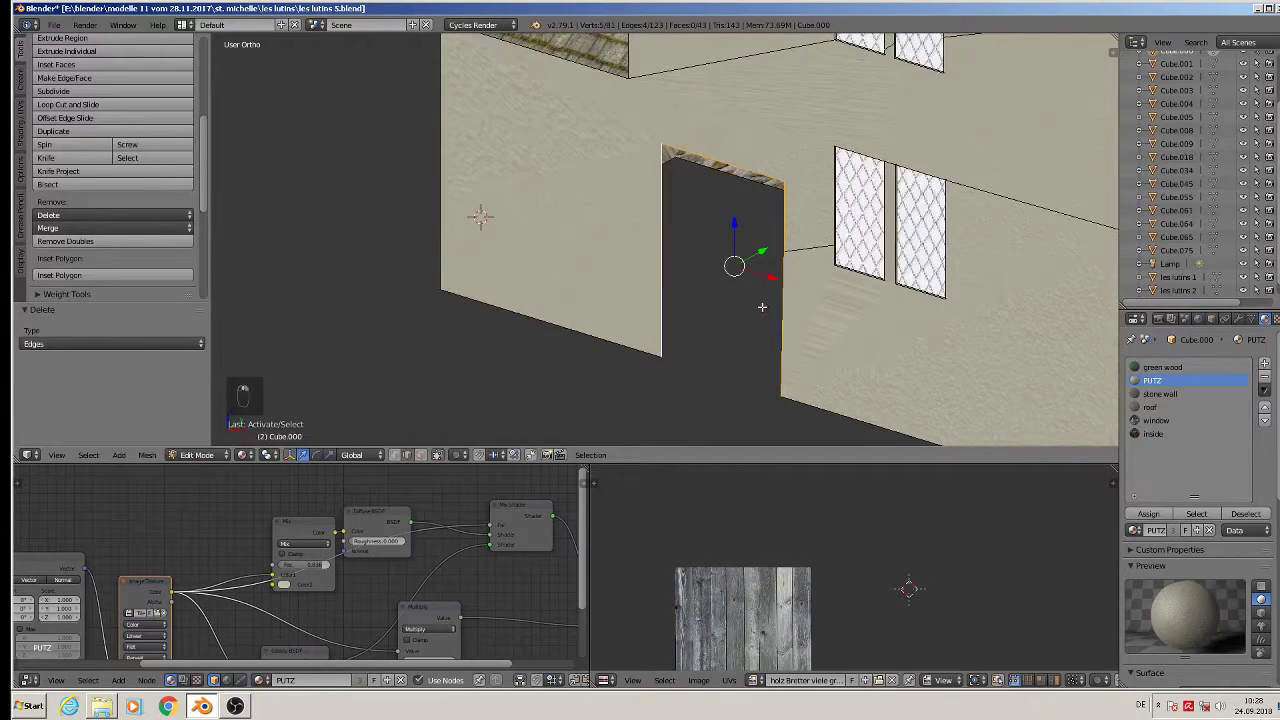
pyautogui.press('e')
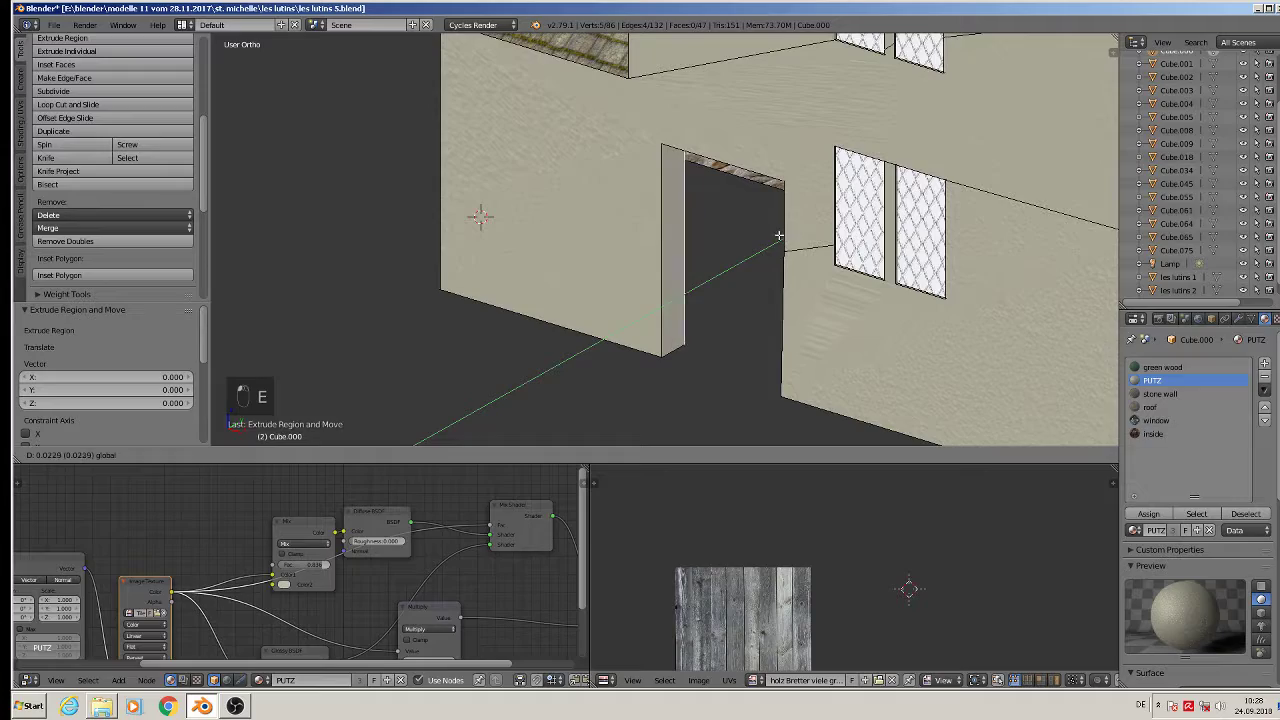
pyautogui.click(778, 237)
pyautogui.press('f')
pyautogui.scroll(-4, 796, 261)
pyautogui.press('a')
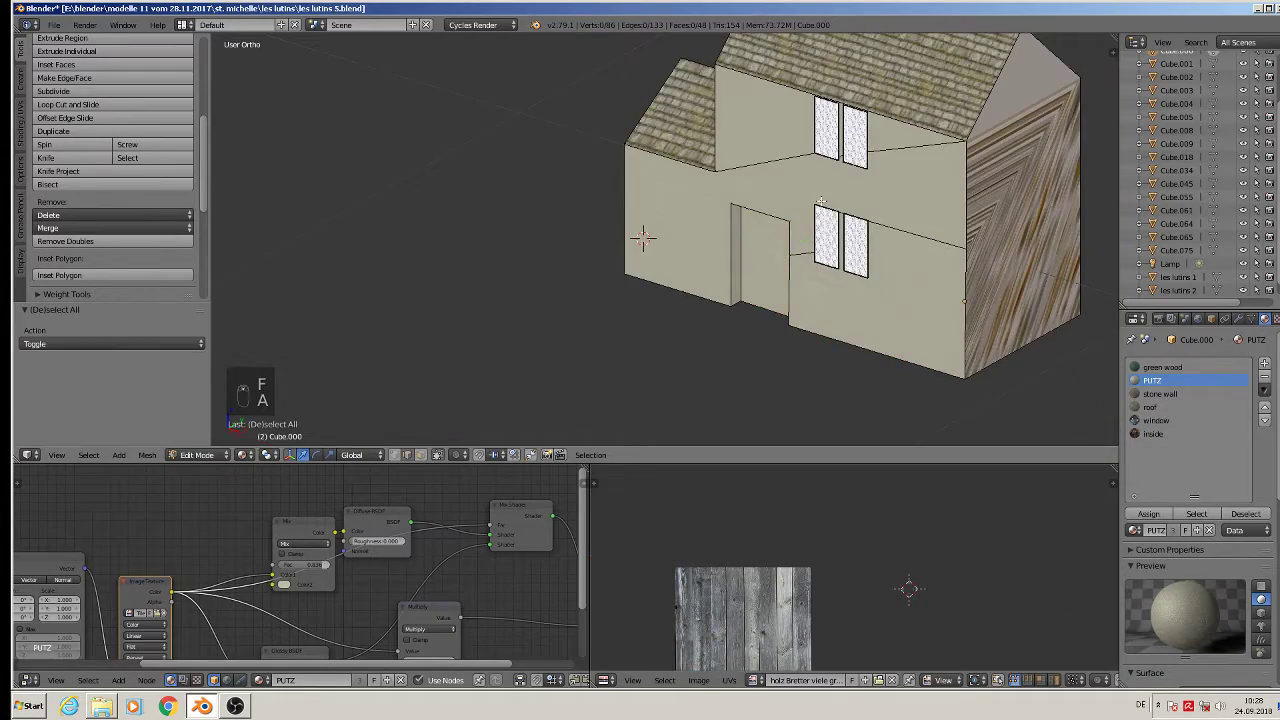
# Step: Move the two upper window faces of the wall with the recessed doorway 0.006 inward along Y
pyautogui.moveTo(797, 261); pyautogui.dragTo(818, 158, button='middle')
pyautogui.scroll(5, 868, 121)
pyautogui.moveTo(868, 121); pyautogui.dragTo(808, 288, button='middle')
pyautogui.press('Tab')
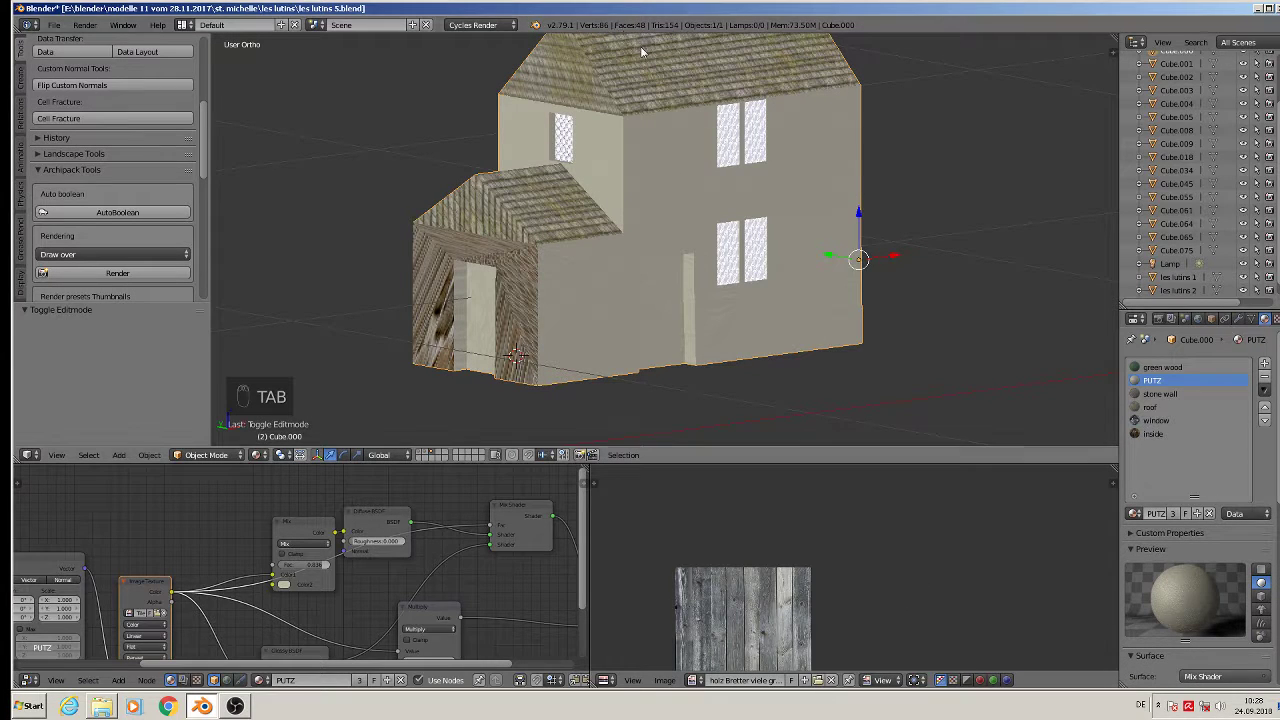
pyautogui.scroll(3, 785, 318)
pyautogui.scroll(-3, 704, 146)
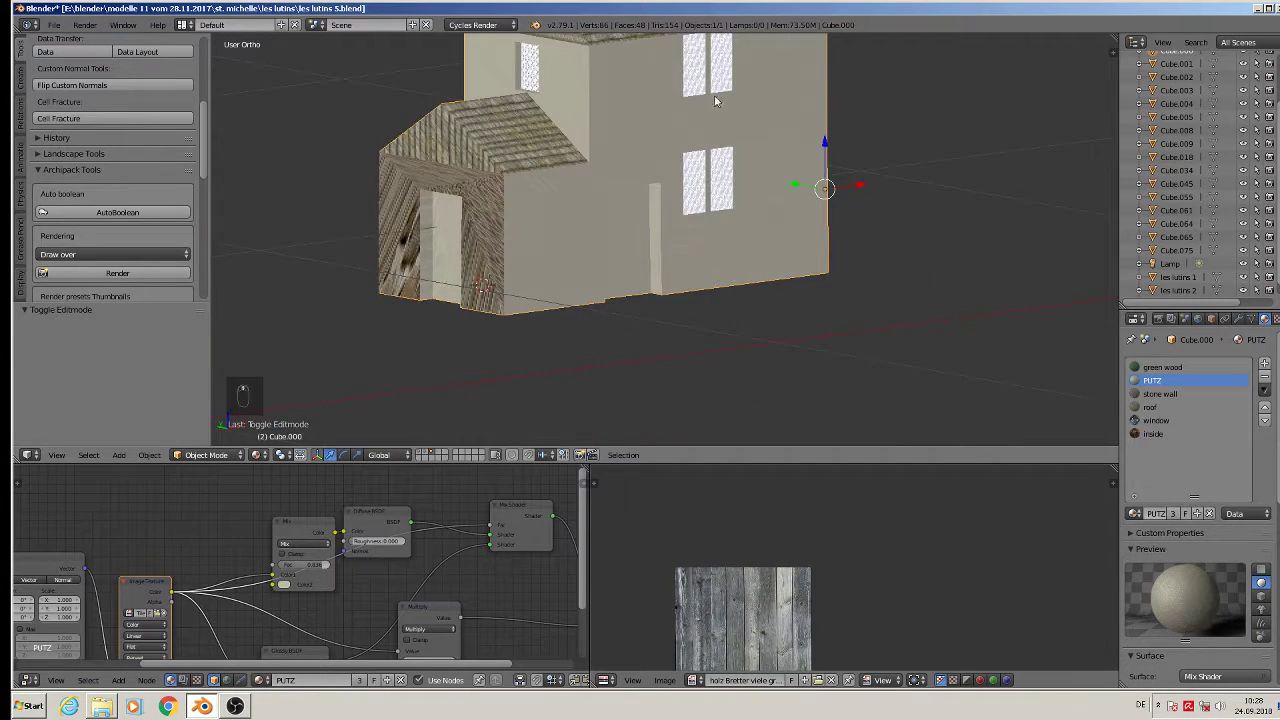
pyautogui.press('Tab')
pyautogui.scroll(6, 711, 96)
pyautogui.keyDown('shift'); pyautogui.moveTo(698, 125); pyautogui.dragTo(647, 295, button='middle'); pyautogui.keyUp('shift')
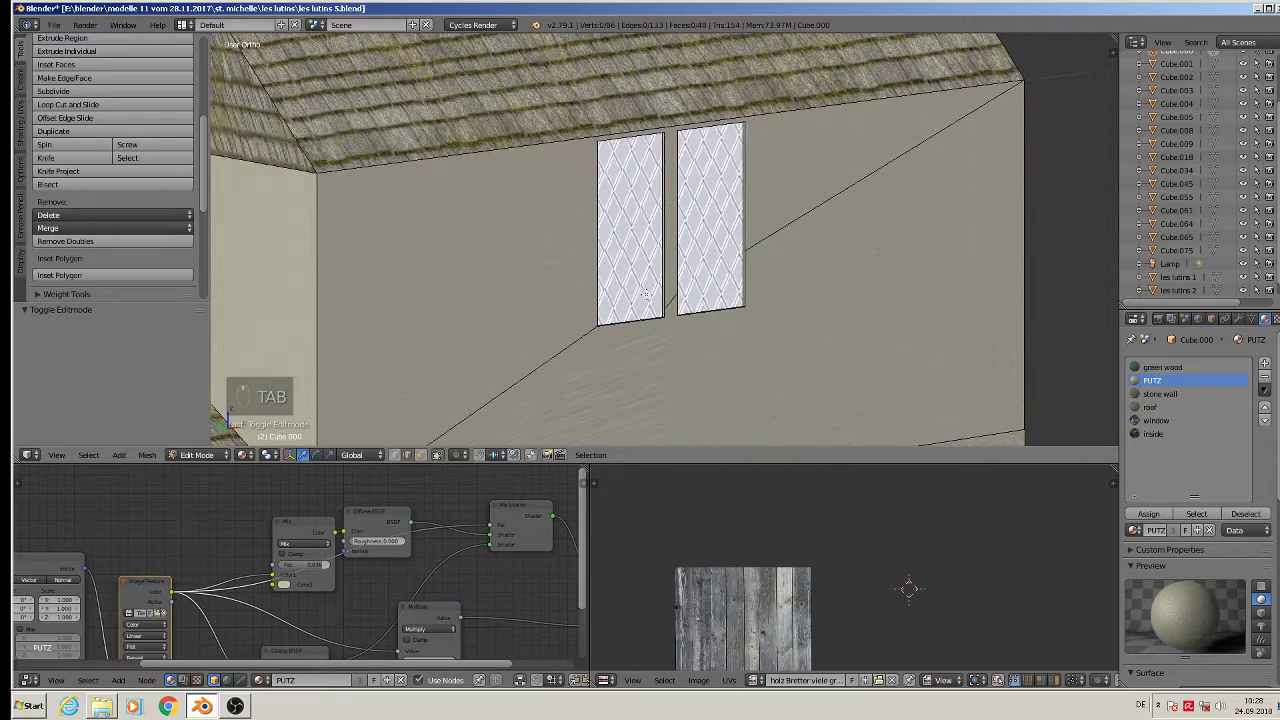
pyautogui.click(420, 455)
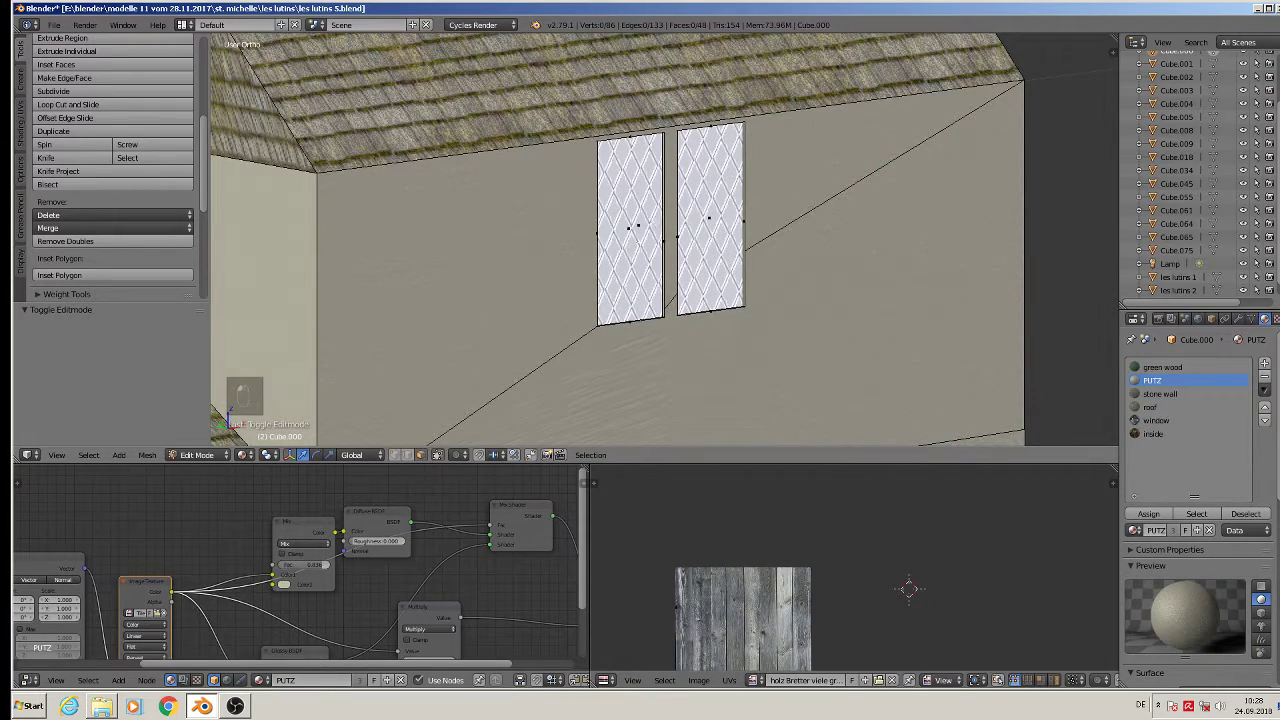
pyautogui.rightClick(656, 213)
pyautogui.keyDown('shift'); pyautogui.rightClick(700, 212); pyautogui.keyUp('shift')
pyautogui.moveTo(700, 212); pyautogui.dragTo(640, 212, button='middle')
pyautogui.moveTo(631, 218); pyautogui.dragTo(618, 216)
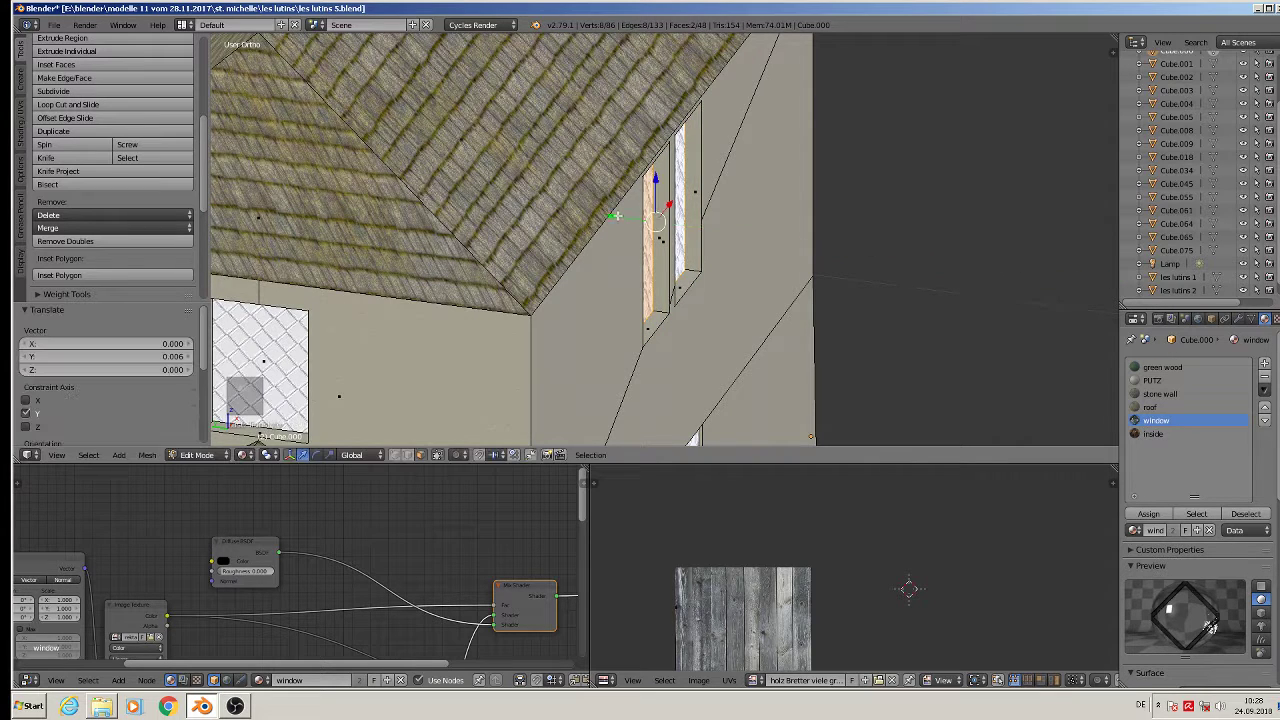
# Step: Move the two lower window faces of the same wall 0.006 inward along Y
pyautogui.keyDown('shift'); pyautogui.moveTo(835, 311); pyautogui.dragTo(756, 105, button='middle'); pyautogui.keyUp('shift')
pyautogui.rightClick(611, 325)
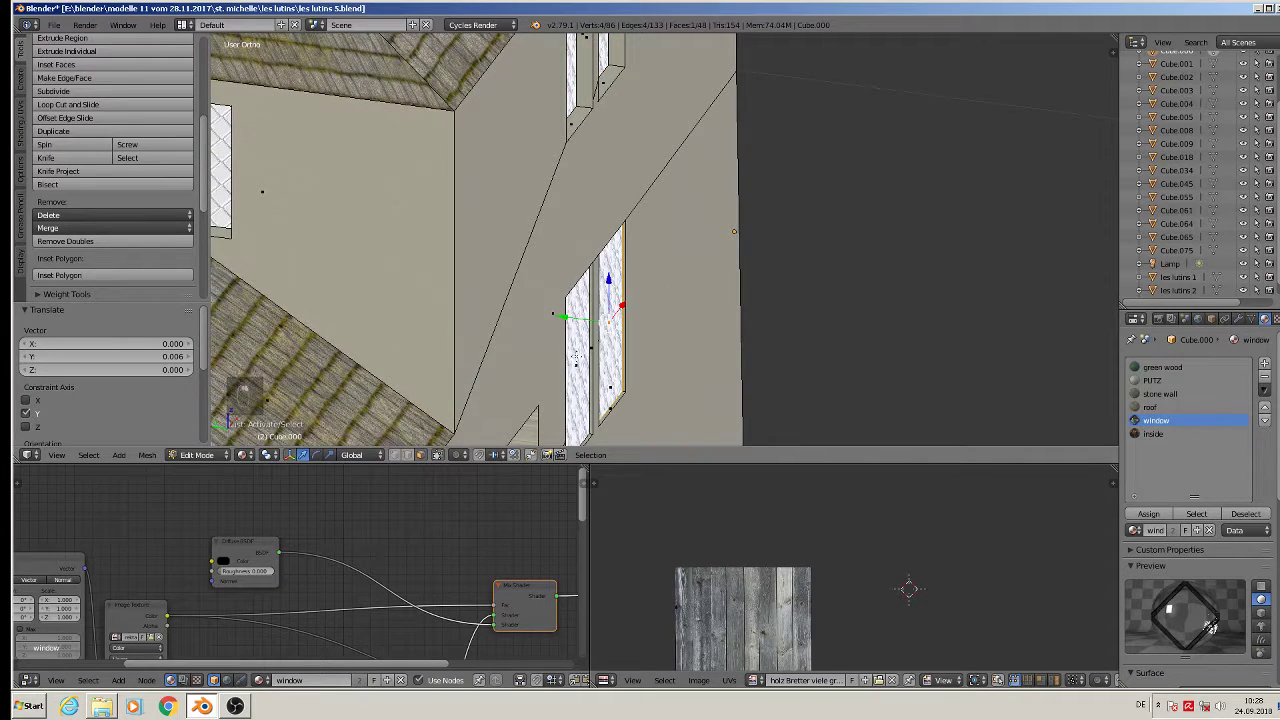
pyautogui.keyDown('shift'); pyautogui.rightClick(576, 357); pyautogui.keyUp('shift')
pyautogui.press('g')
pyautogui.press('y')
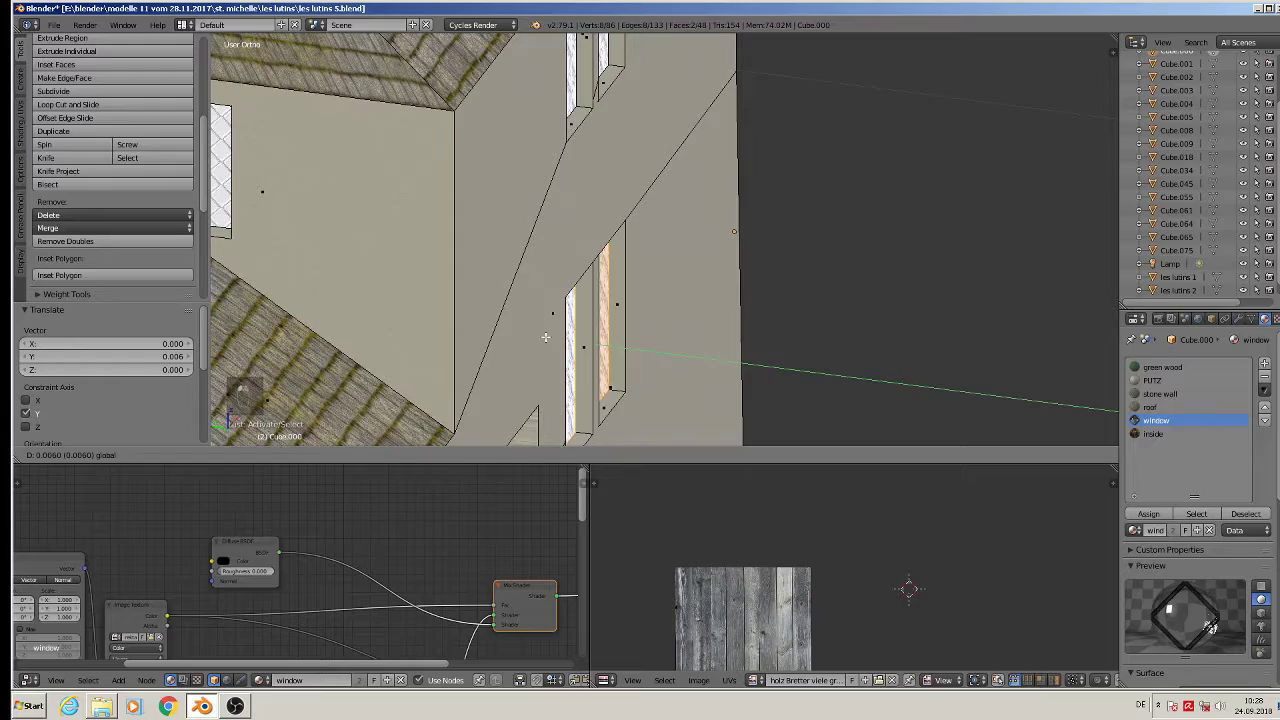
pyautogui.moveTo(545, 337); pyautogui.dragTo(544, 337)
# Step: Save the project as a new file named les lutins 5 optimized.blend
pyautogui.moveTo(905, 212); pyautogui.dragTo(1059, 158, button='middle')
pyautogui.moveTo(974, 166); pyautogui.dragTo(1030, 178, button='middle')
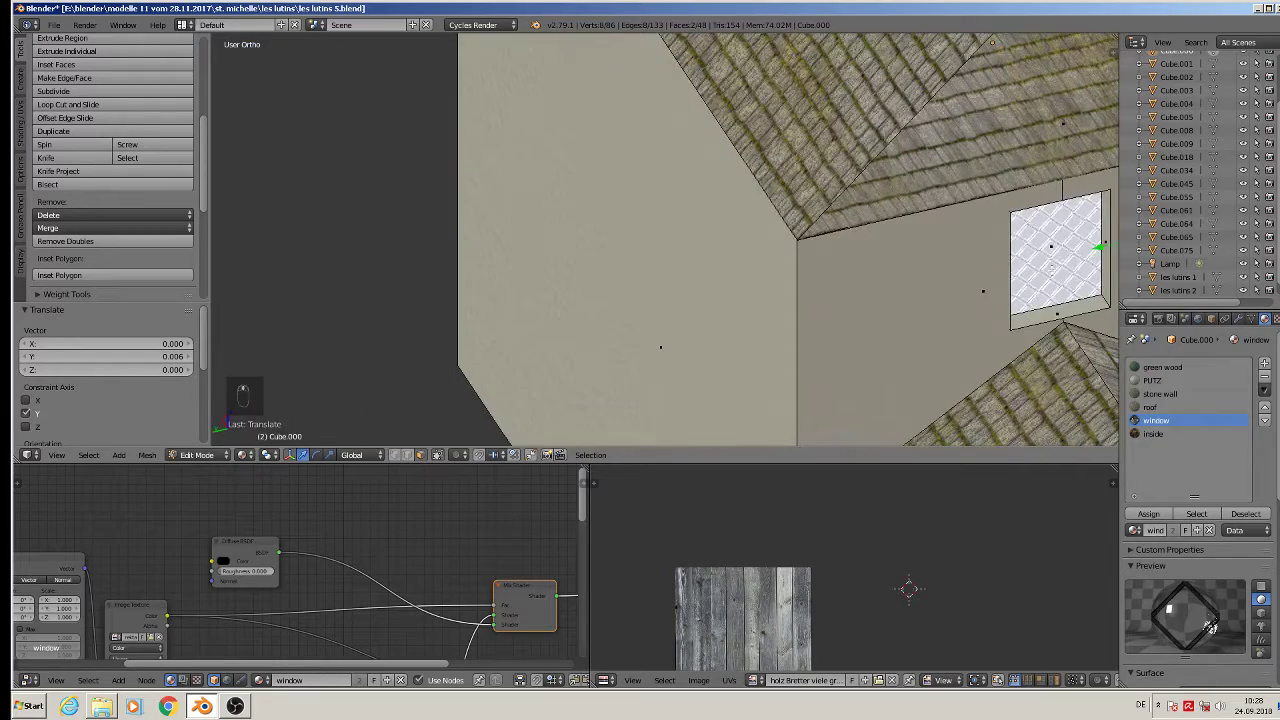
pyautogui.scroll(-4, 872, 288)
pyautogui.moveTo(885, 288); pyautogui.dragTo(775, 243, button='middle')
pyautogui.keyDown('shift'); pyautogui.moveTo(775, 243); pyautogui.dragTo(531, 240, button='middle'); pyautogui.keyUp('shift')
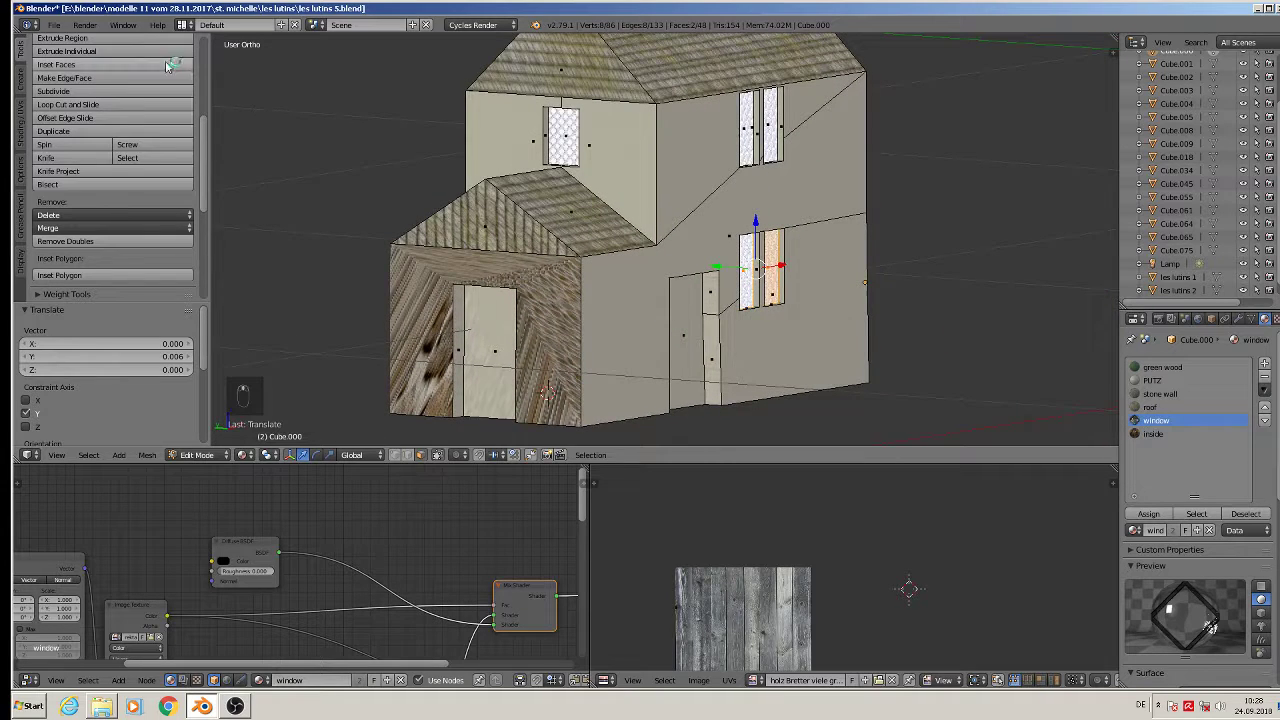
pyautogui.click(54, 24)
pyautogui.click(97, 148)
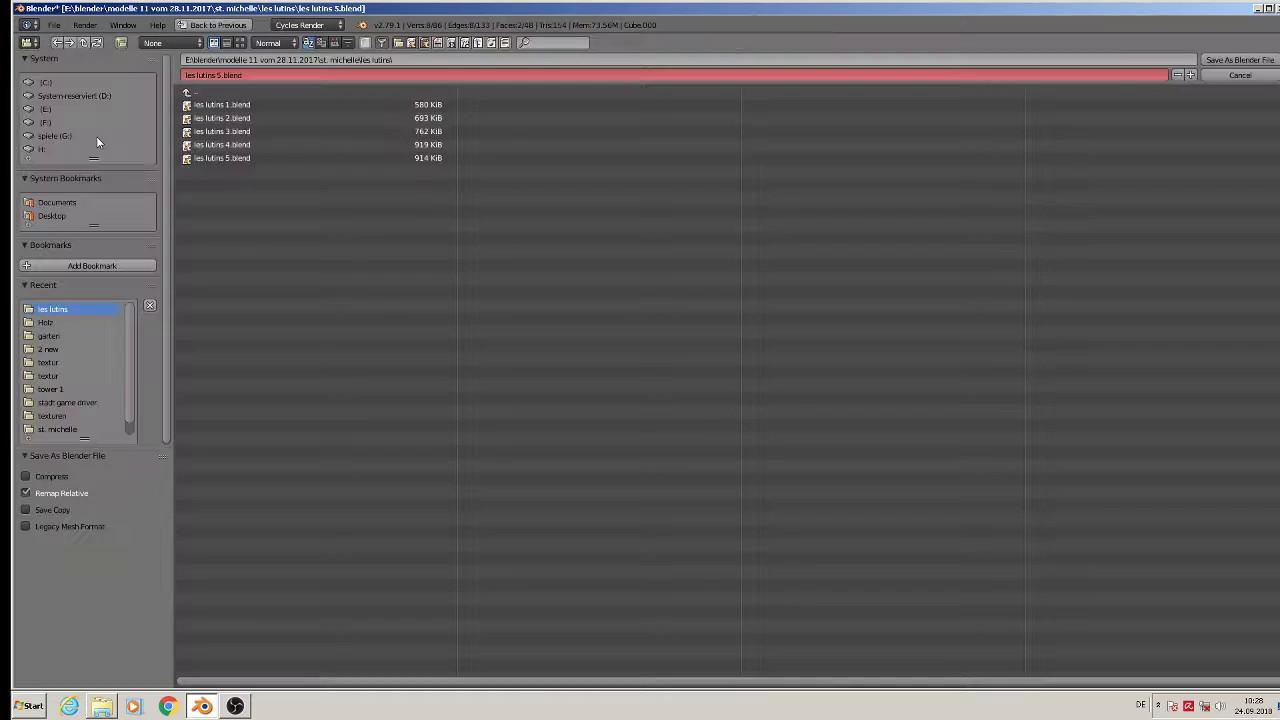
pyautogui.click(228, 77)
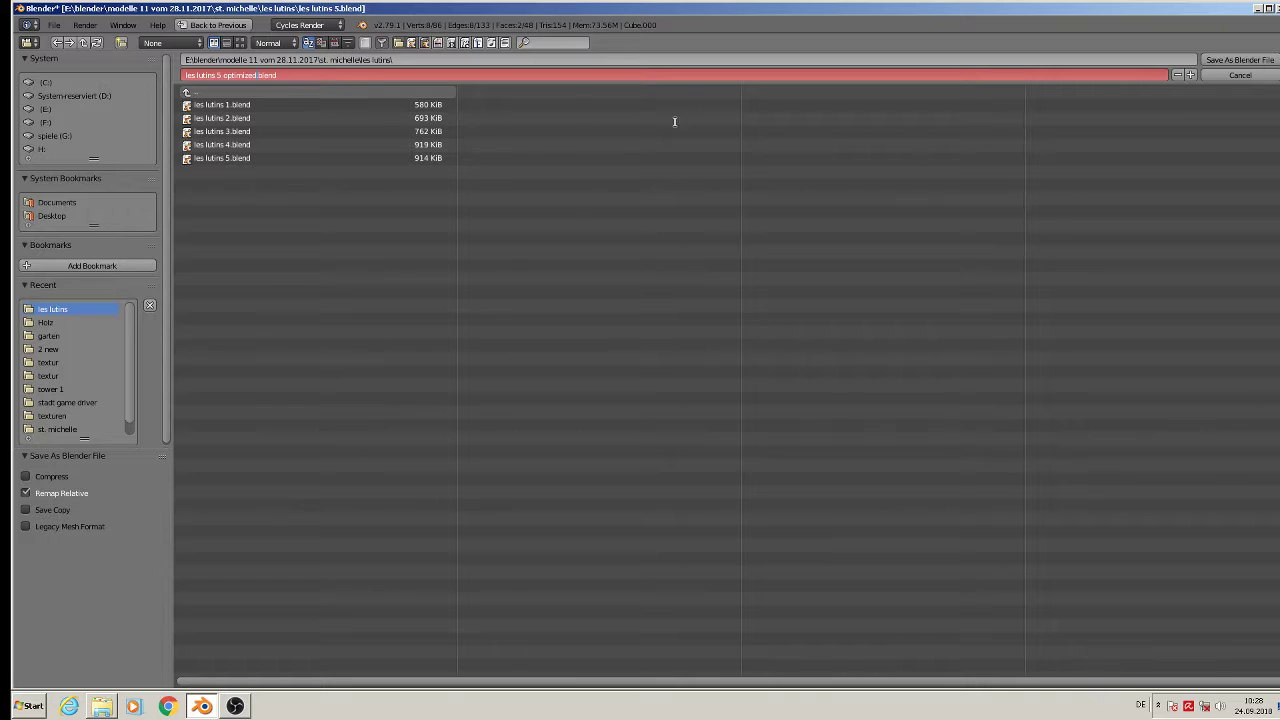
pyautogui.click(1236, 60)
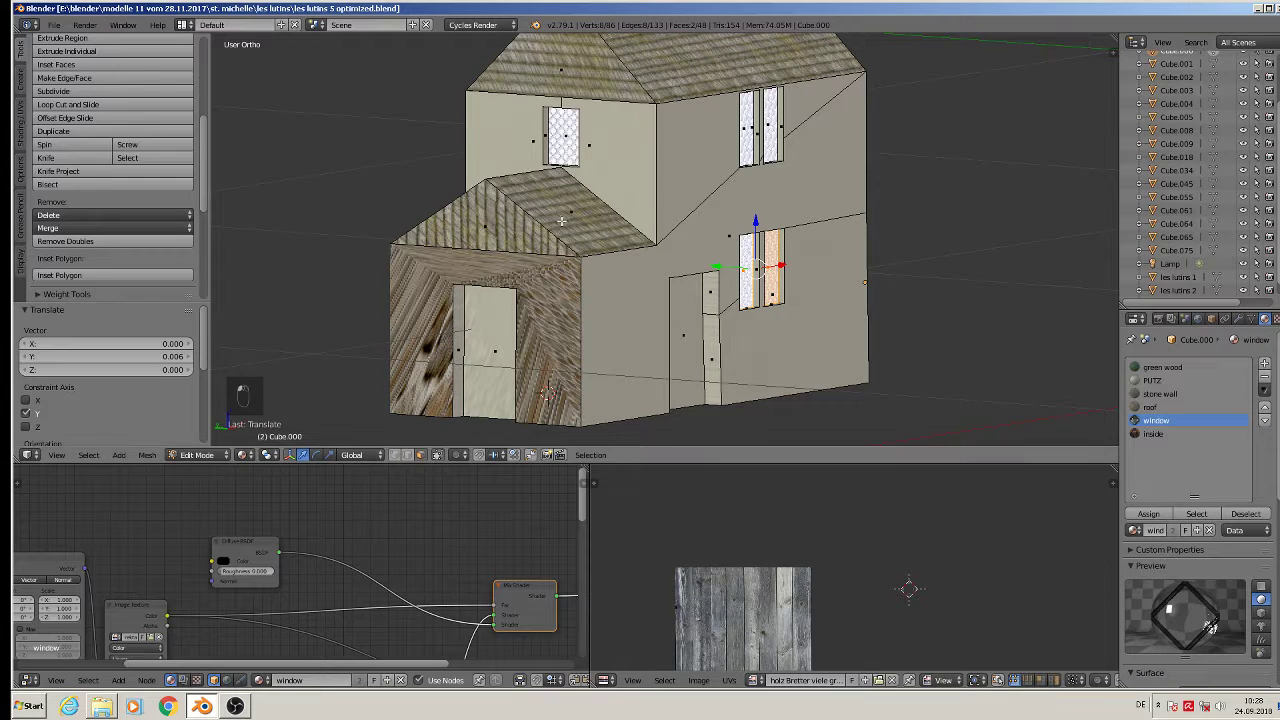
# Step: Leave mesh editing, show layer 1 and delete the three reference photo planes above the detailed house
pyautogui.press('Tab')
pyautogui.scroll(-2, 551, 204)
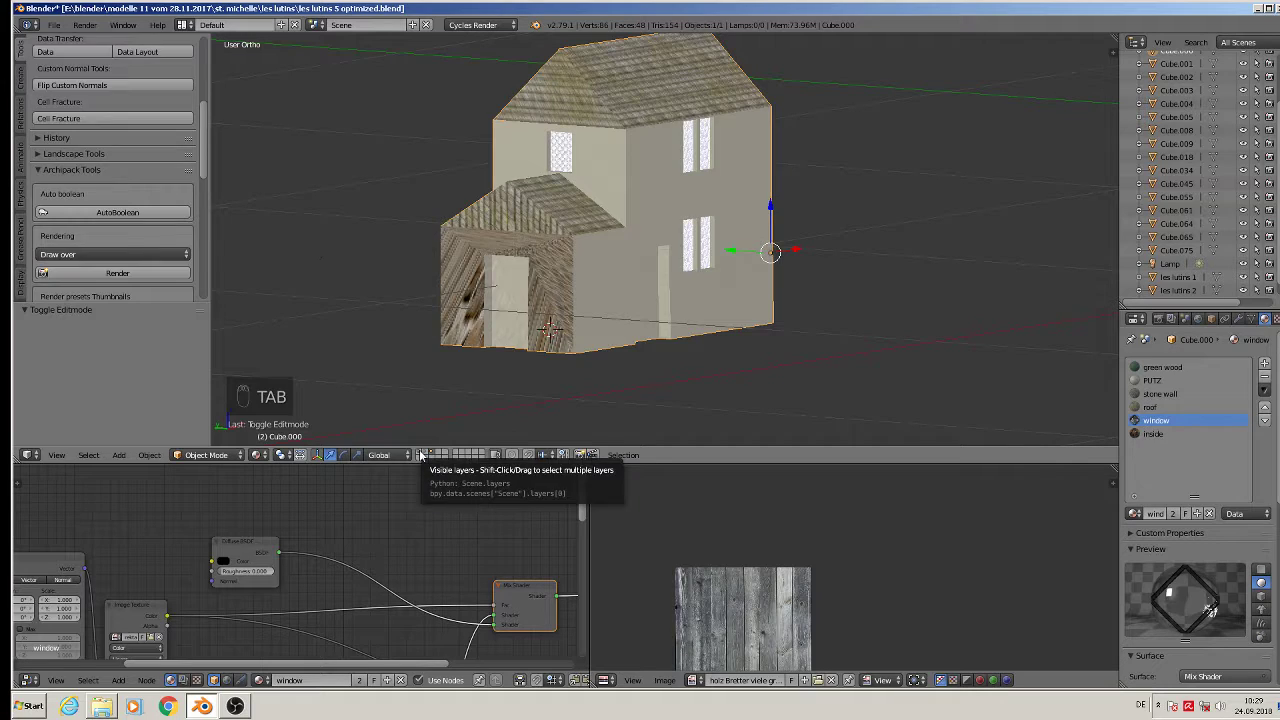
pyautogui.click(423, 453)
pyautogui.scroll(2, 700, 198)
pyautogui.moveTo(700, 198); pyautogui.dragTo(621, 178, button='middle')
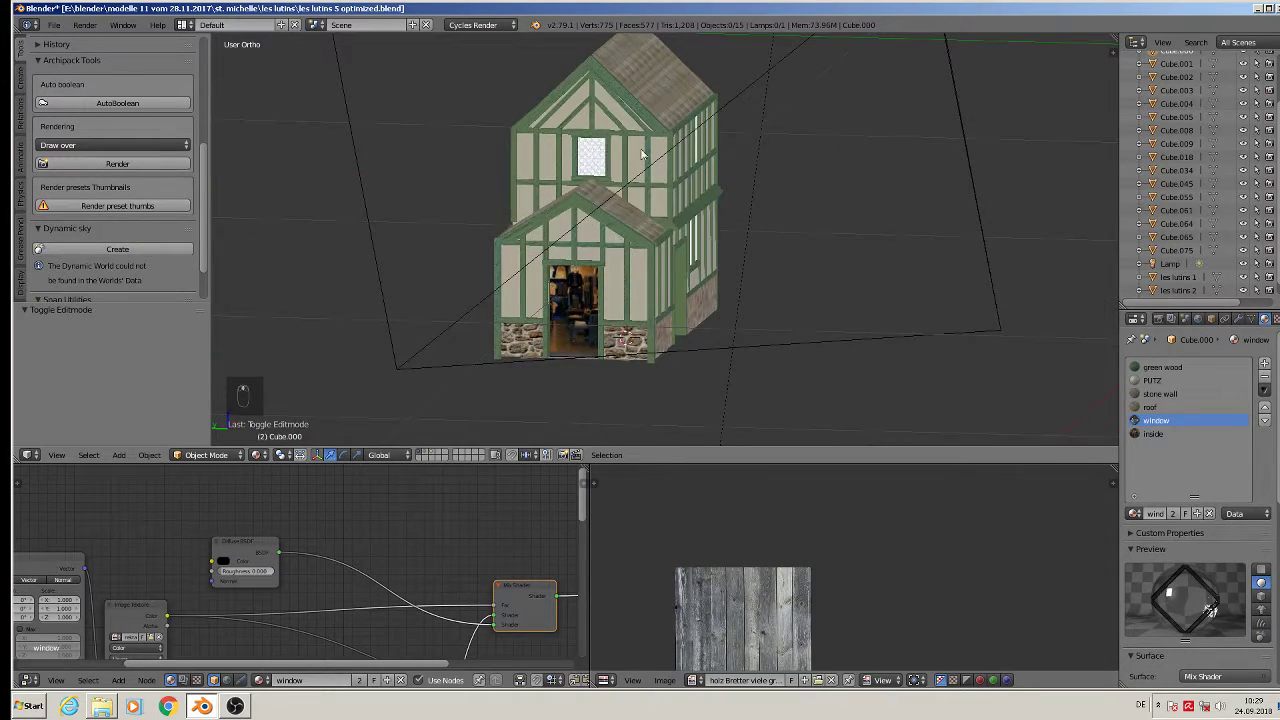
pyautogui.scroll(-7, 760, 296)
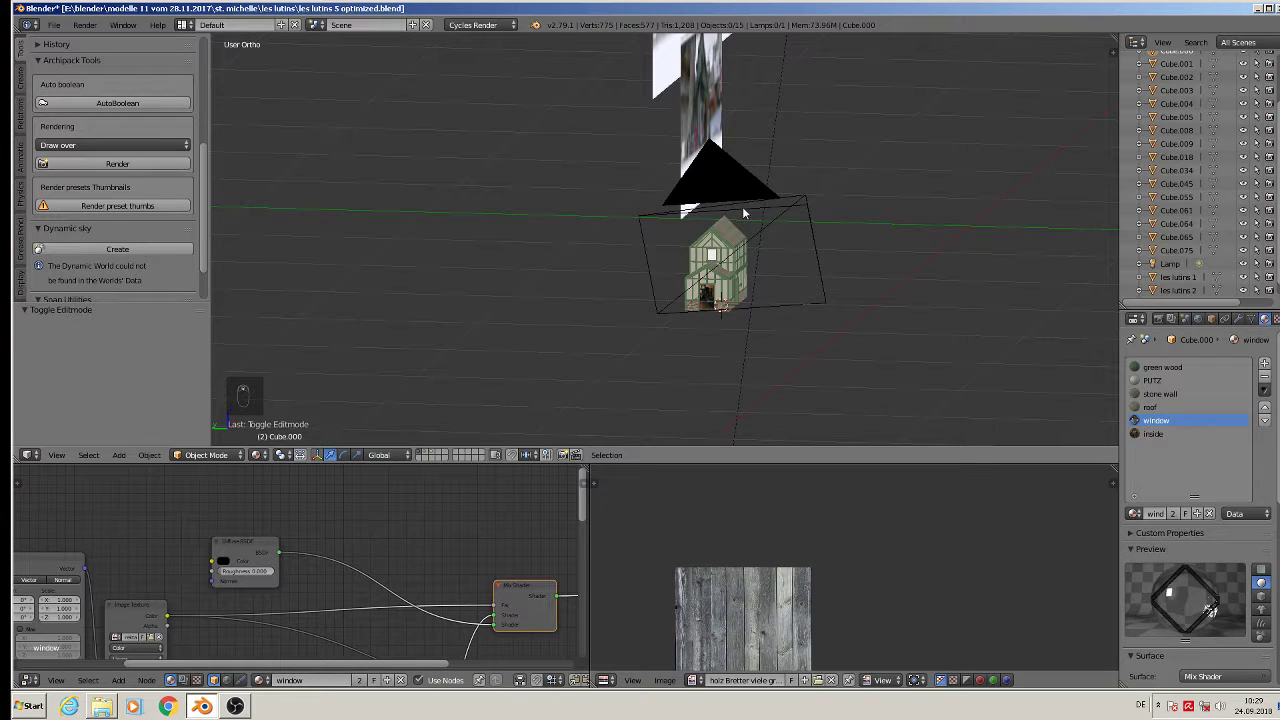
pyautogui.press('KP_1')
pyautogui.scroll(-6, 765, 213)
pyautogui.rightClick(882, 93)
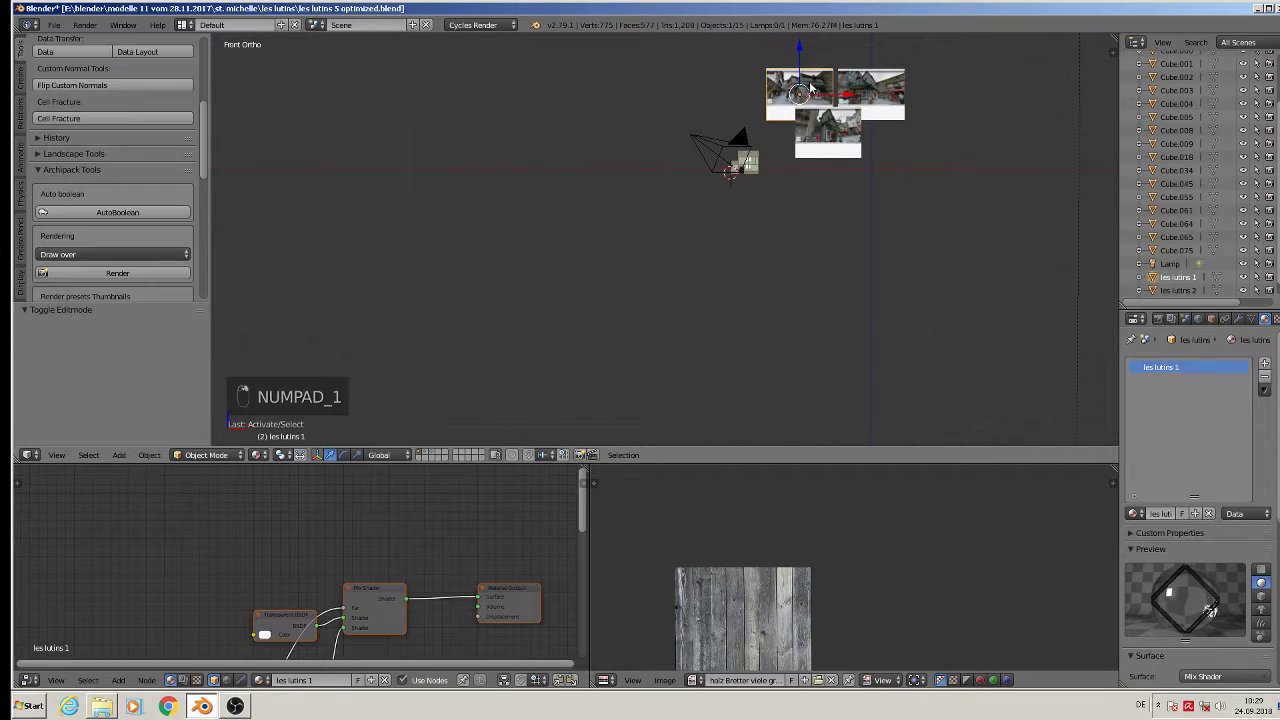
pyautogui.keyDown('shift'); pyautogui.rightClick(883, 85); pyautogui.keyUp('shift')
pyautogui.press('x')
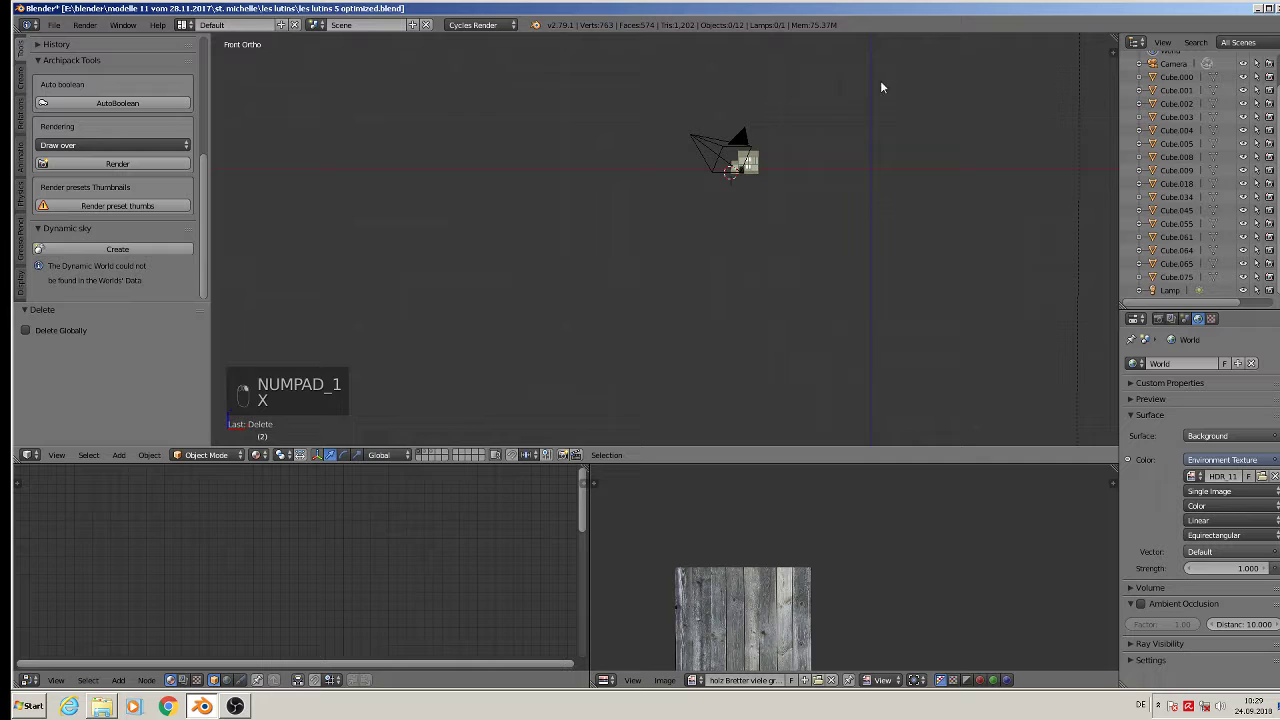
# Step: Show layer 2 and delete all objects on it
pyautogui.click(441, 451)
pyautogui.click(427, 452)
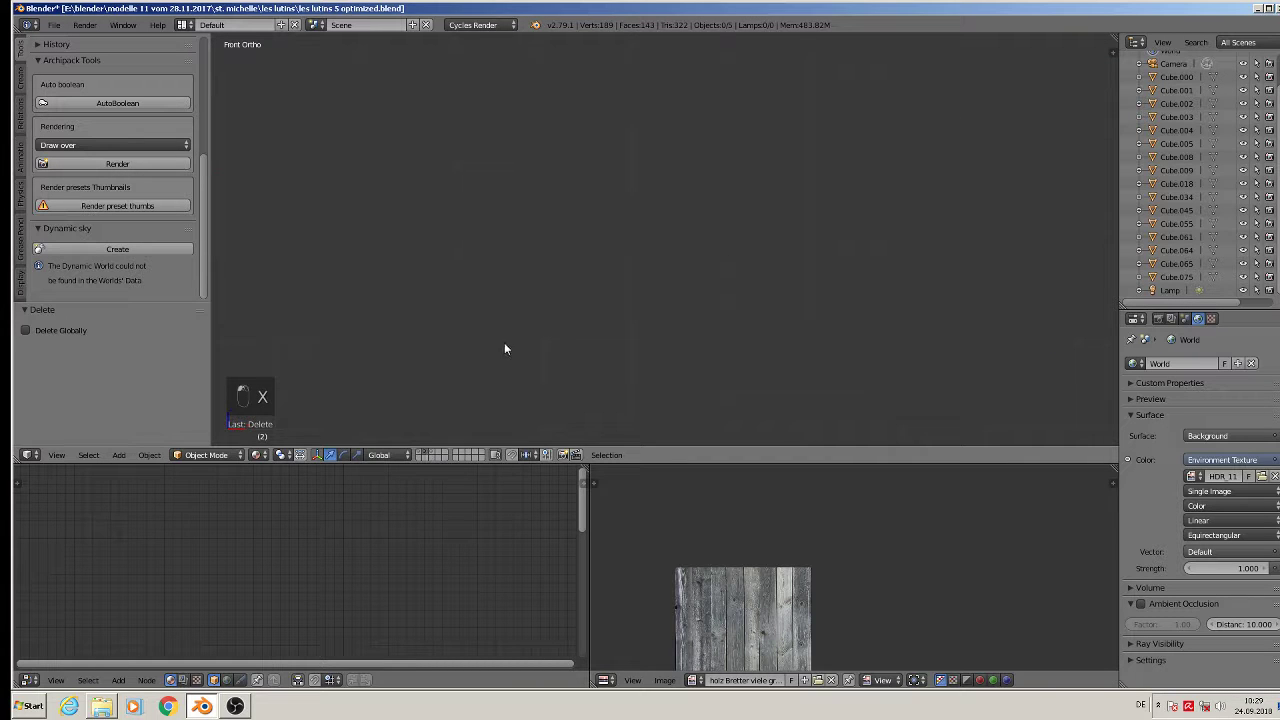
pyautogui.press('a')
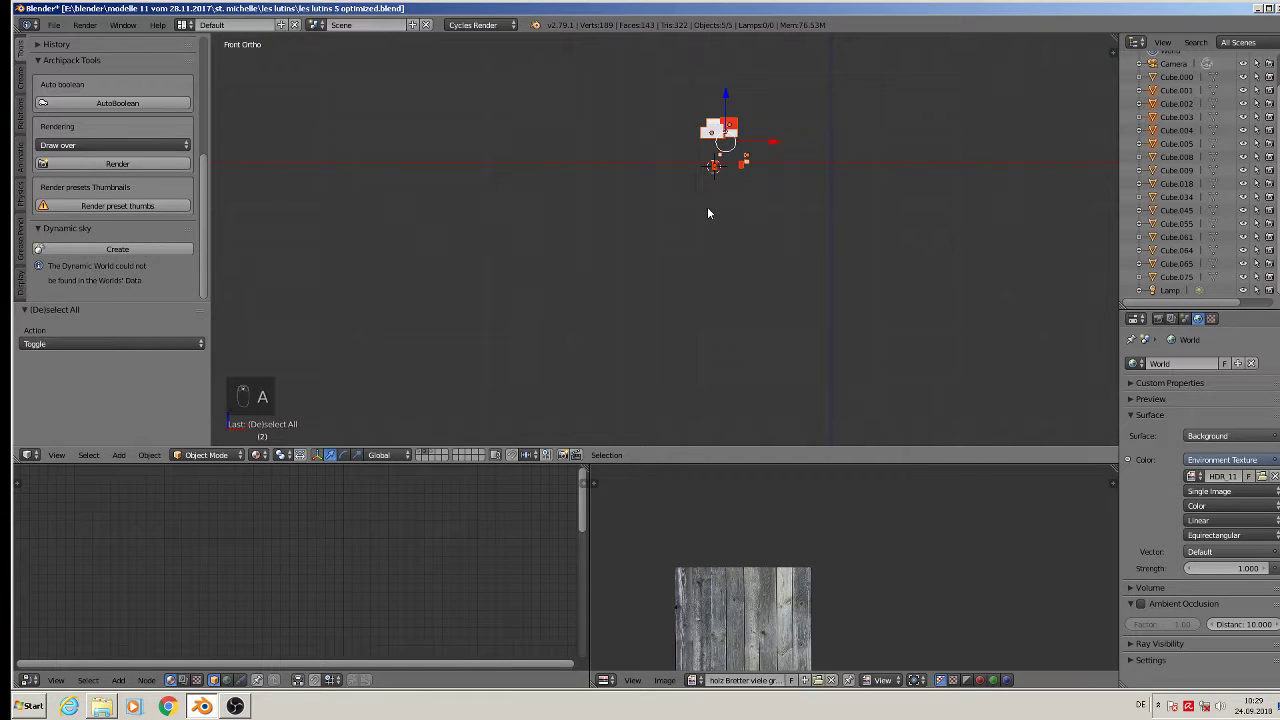
pyautogui.press('x')
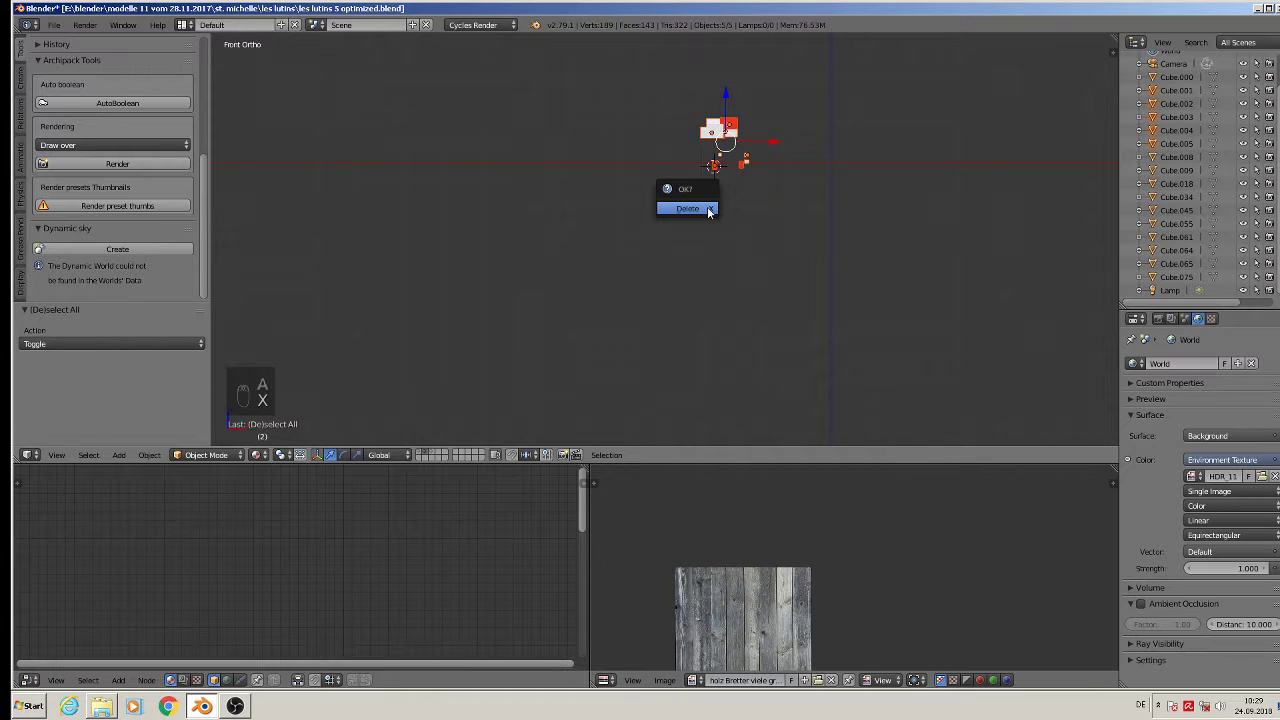
pyautogui.click(706, 209)
# Step: Check the simplified house on layer 3, then show layer 1 with the detailed house and camera
pyautogui.click(431, 452)
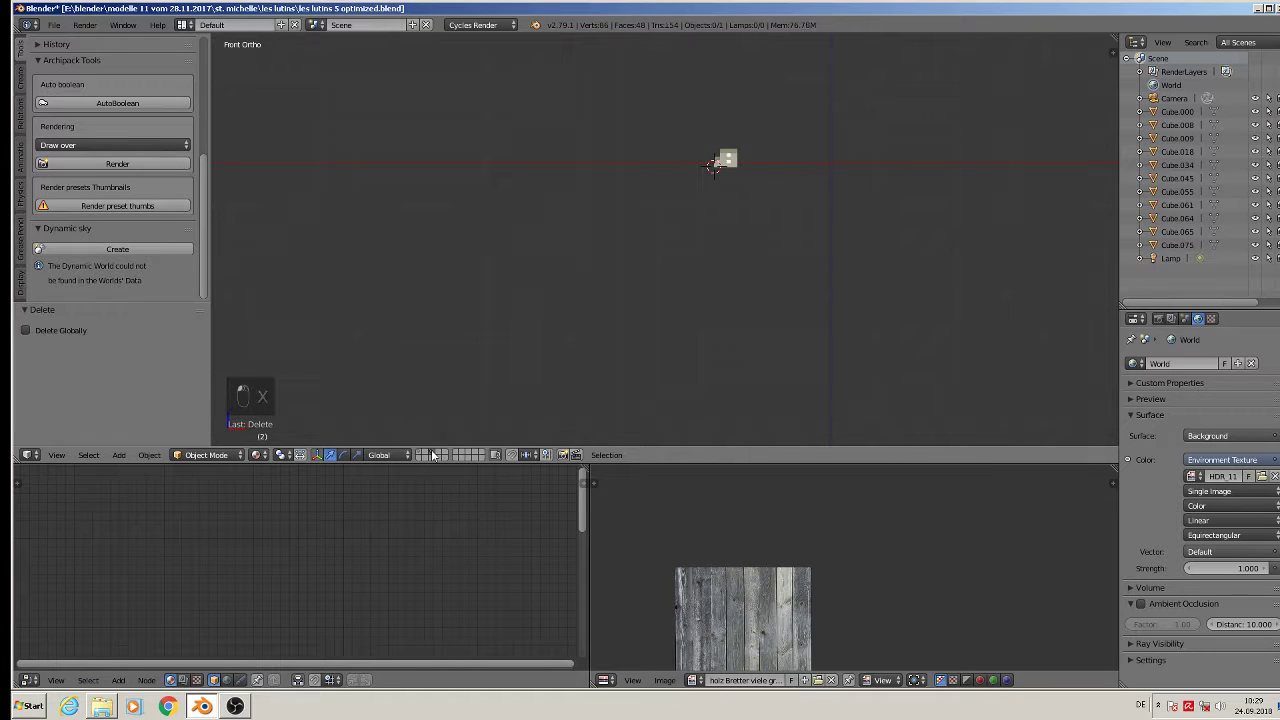
pyautogui.click(420, 452)
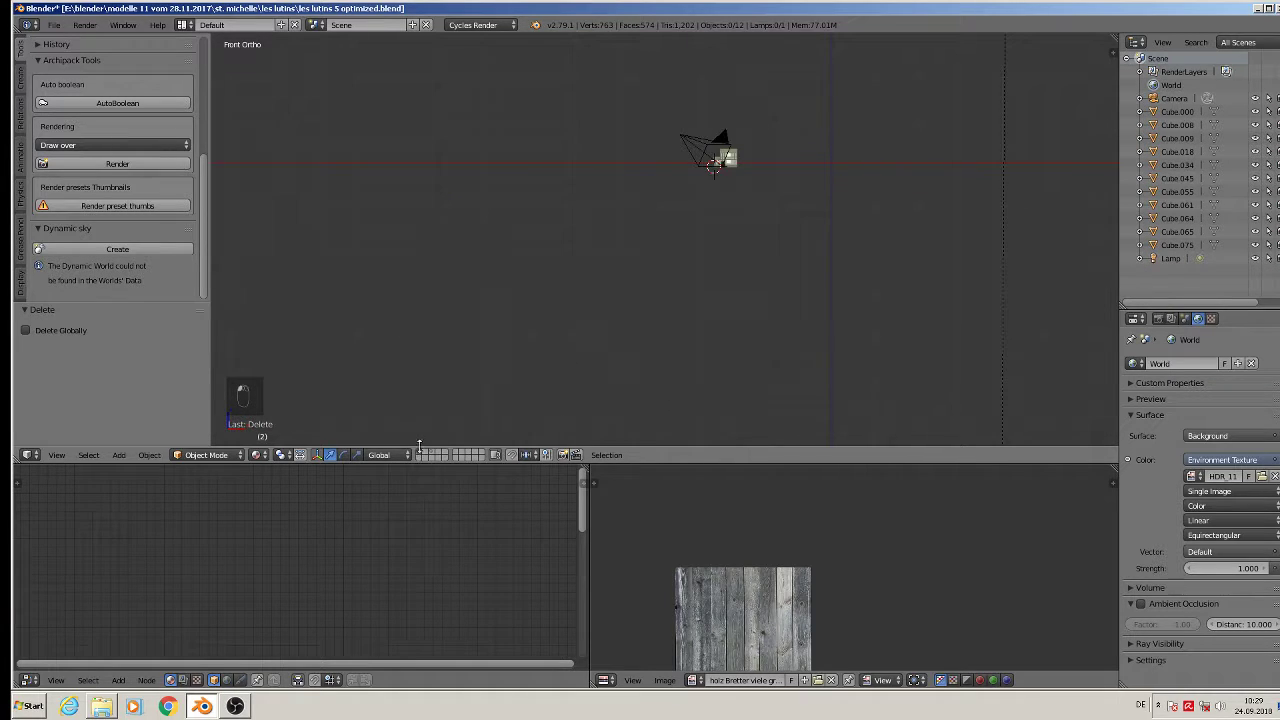
pyautogui.scroll(5, 774, 134)
pyautogui.keyDown('shift'); pyautogui.moveTo(774, 134); pyautogui.dragTo(612, 352, button='middle'); pyautogui.keyUp('shift')
pyautogui.scroll(1, 612, 352)
pyautogui.scroll(4, 612, 352)
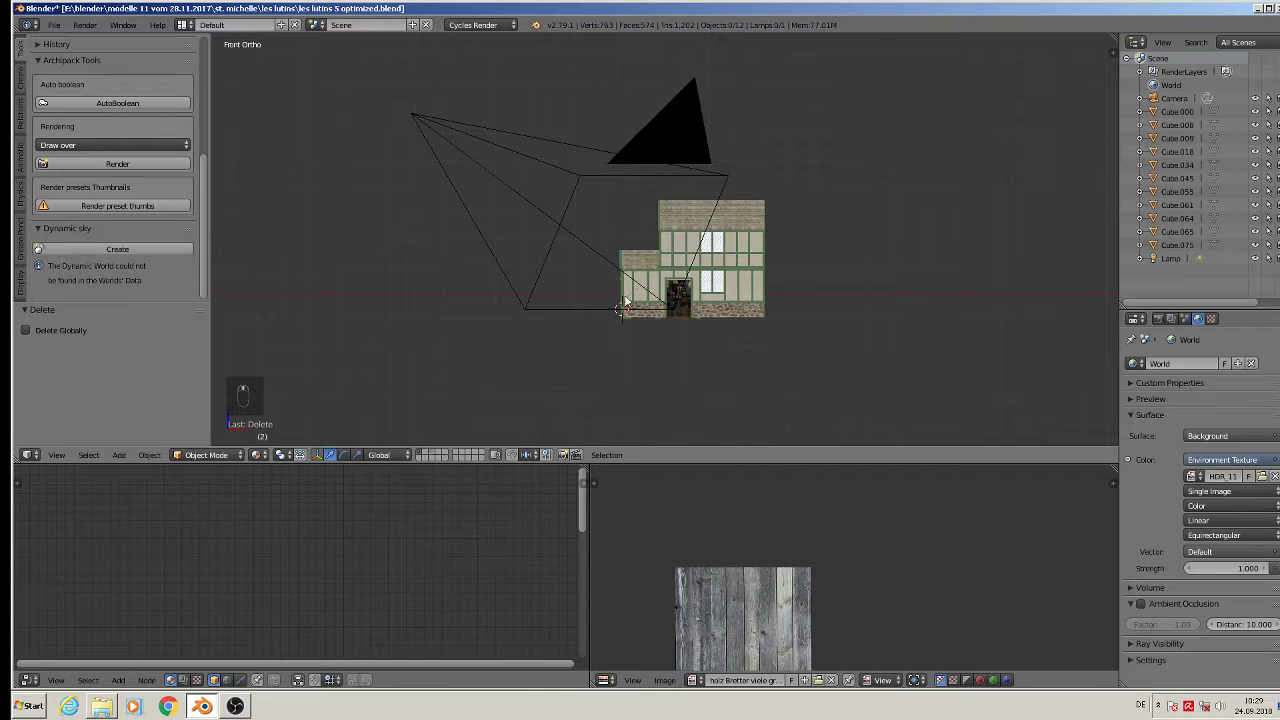
# Step: Select the camera and set its rotation to X 90°, Y 0° and Z 0°
pyautogui.rightClick(551, 166)
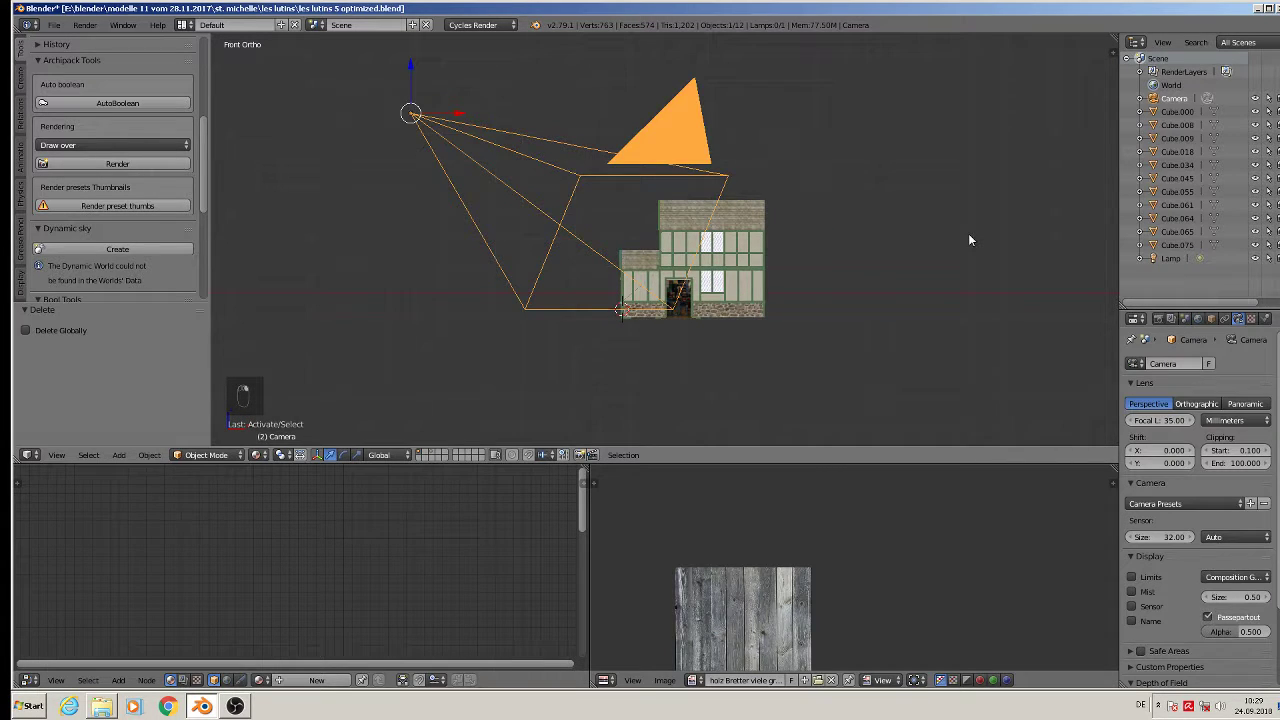
pyautogui.press('n')
pyautogui.scroll(-5, 1054, 166)
pyautogui.scroll(5, 1049, 251)
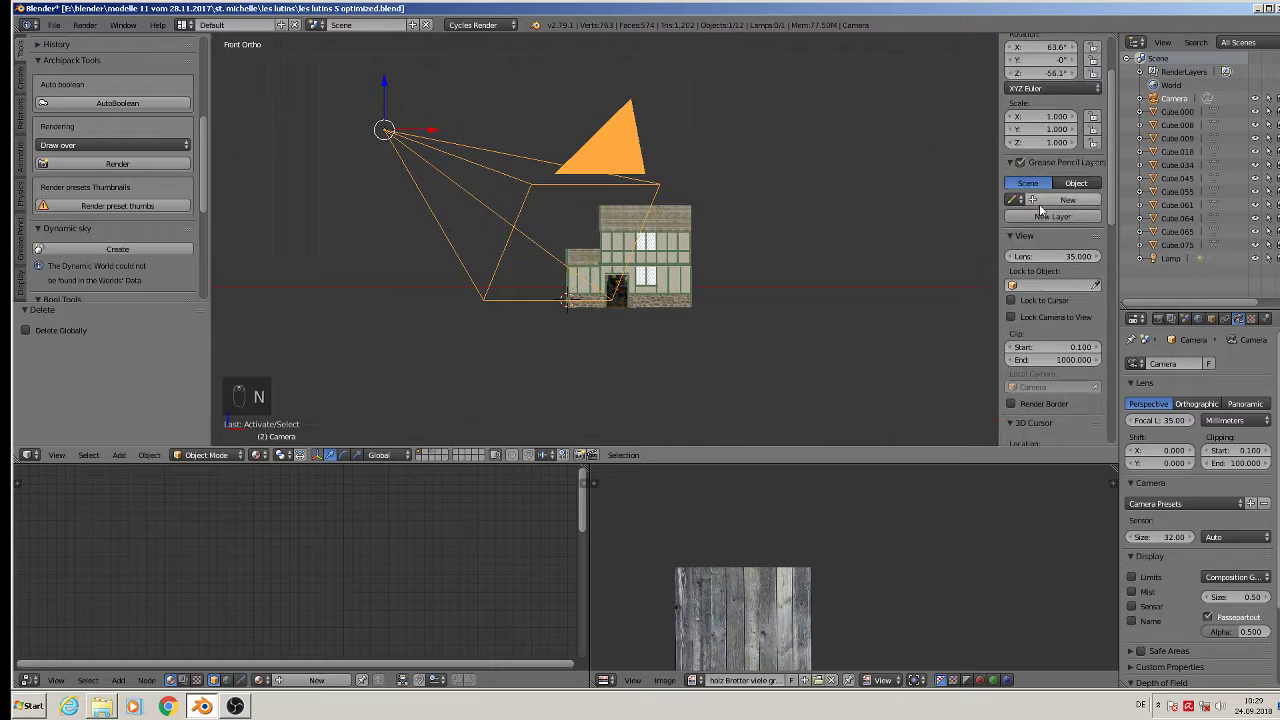
pyautogui.click(1045, 133)
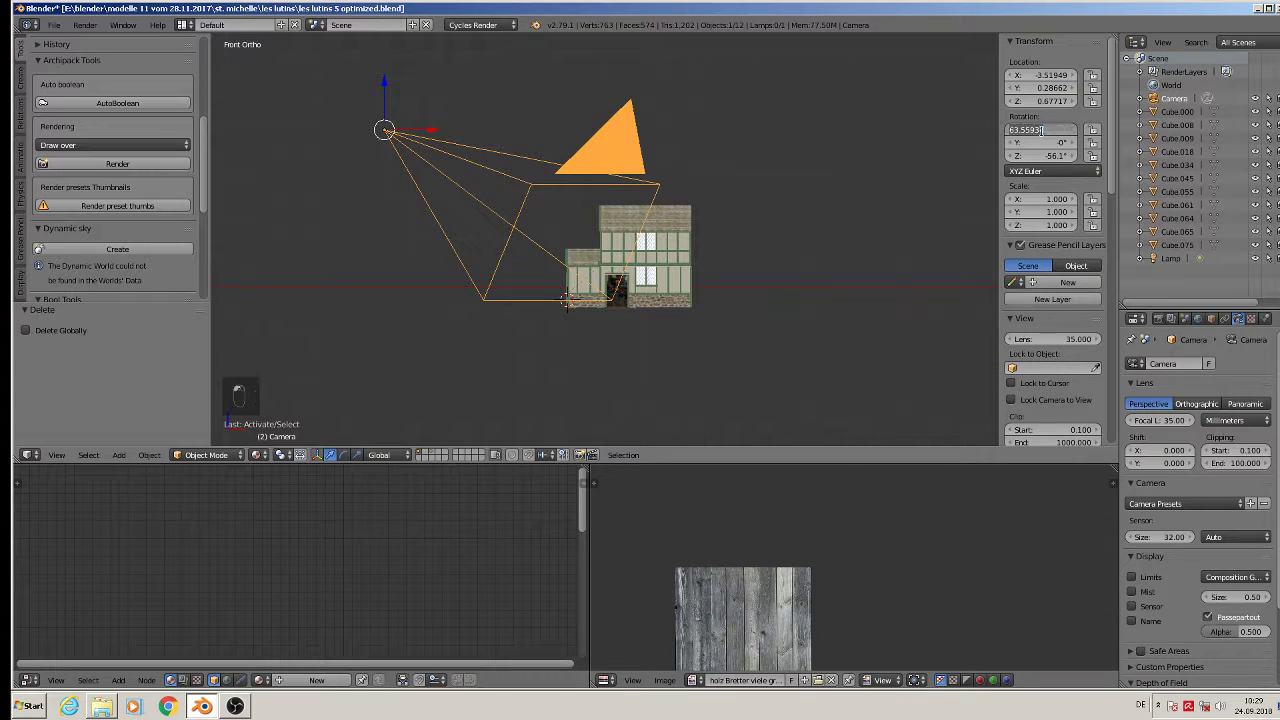
pyautogui.write('90')
pyautogui.press('Return')
pyautogui.click(1043, 145)
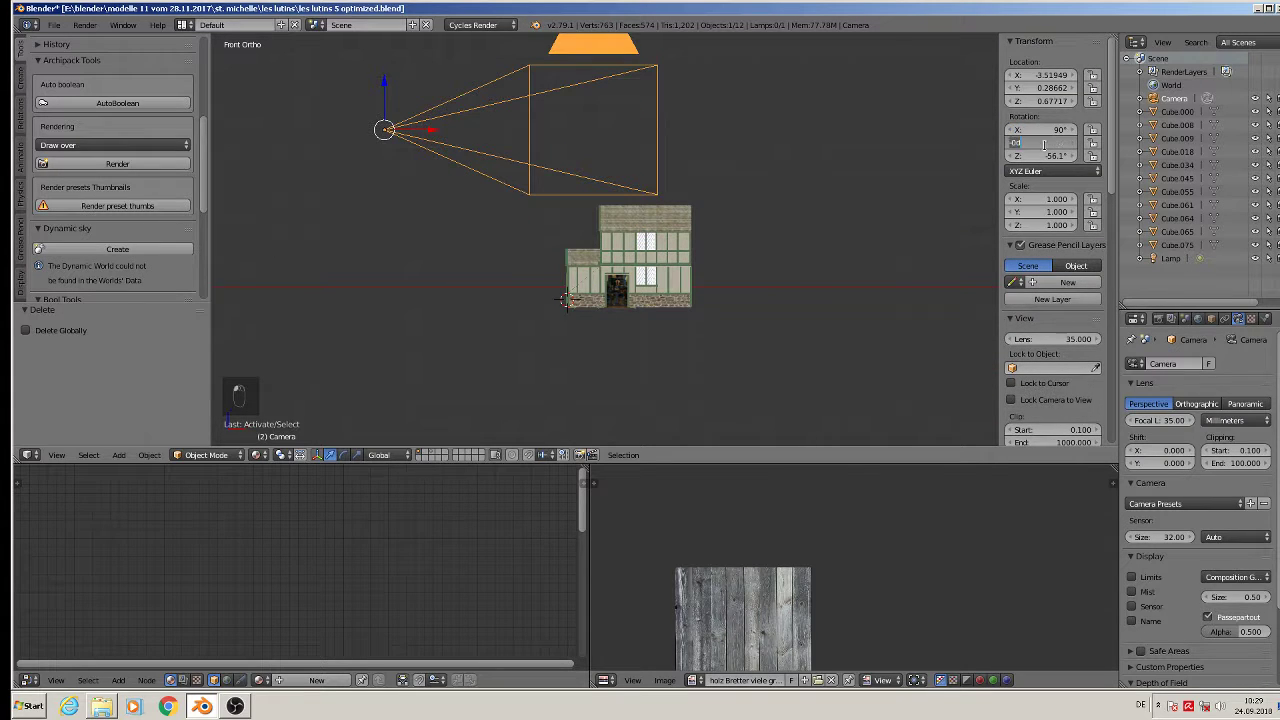
pyautogui.write('0')
pyautogui.press('Return')
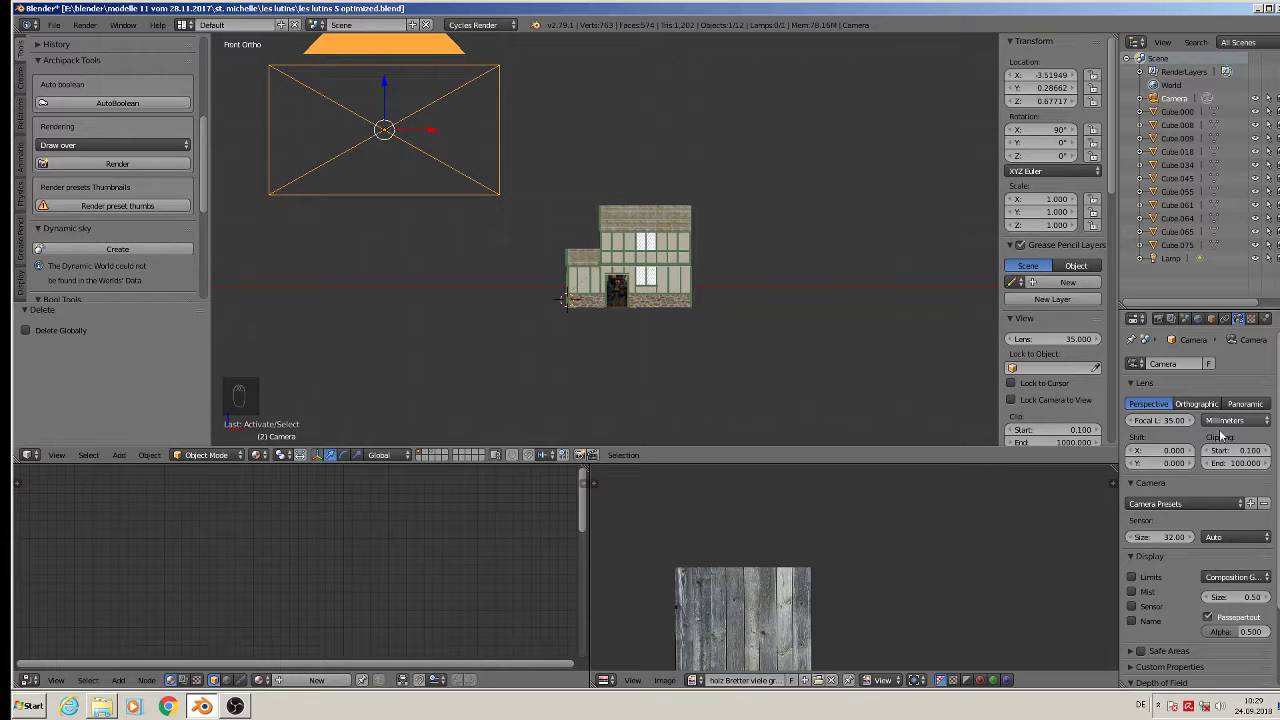
# Step: Switch the camera to orthographic projection and move it about 7.8 units along negative Y, away from the house
pyautogui.click(1198, 404)
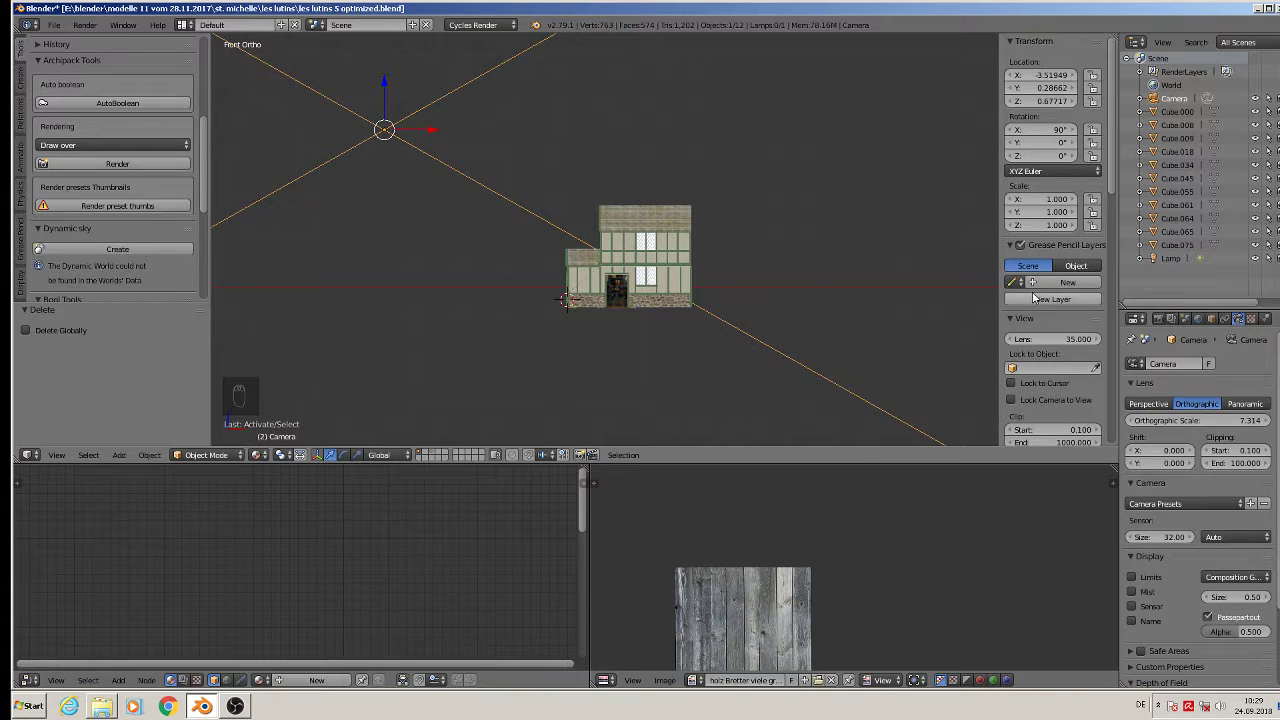
pyautogui.press('n')
pyautogui.moveTo(1035, 278); pyautogui.dragTo(684, 325, button='middle')
pyautogui.moveTo(694, 342); pyautogui.dragTo(485, 425)
# Step: Set the render resolution to 1024 × 1024 px
pyautogui.click(1159, 318)
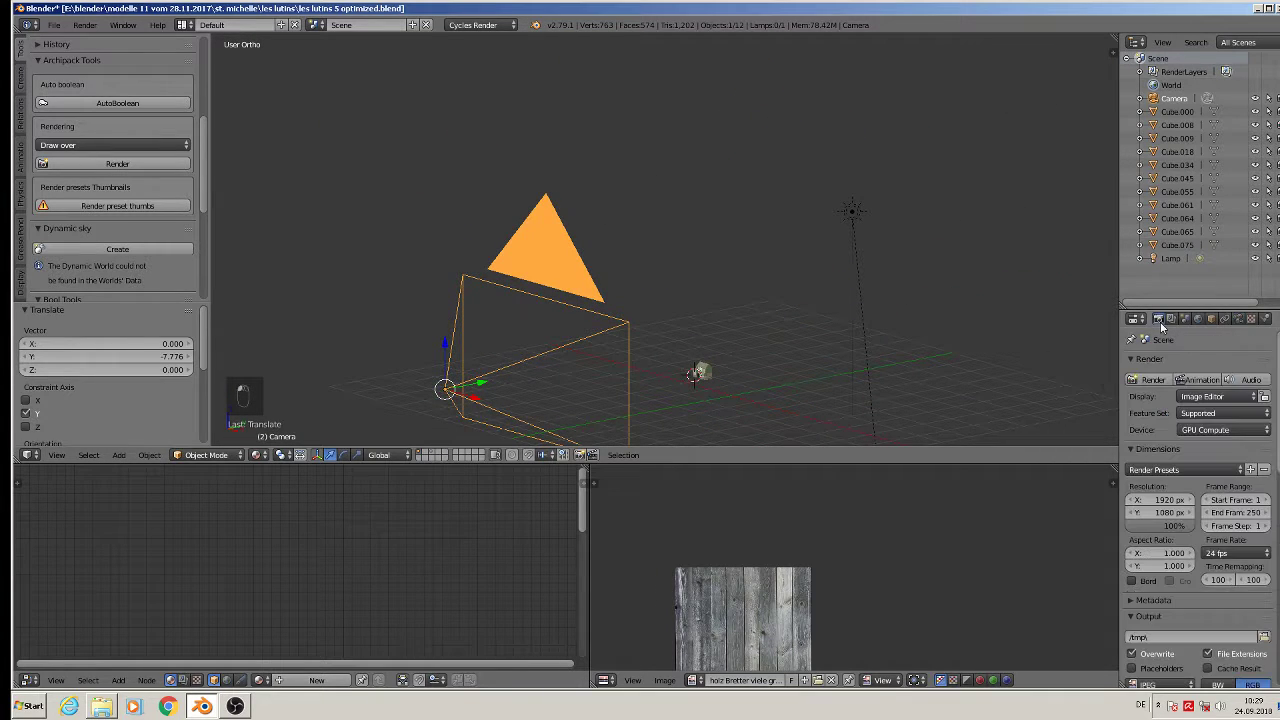
pyautogui.click(1165, 499)
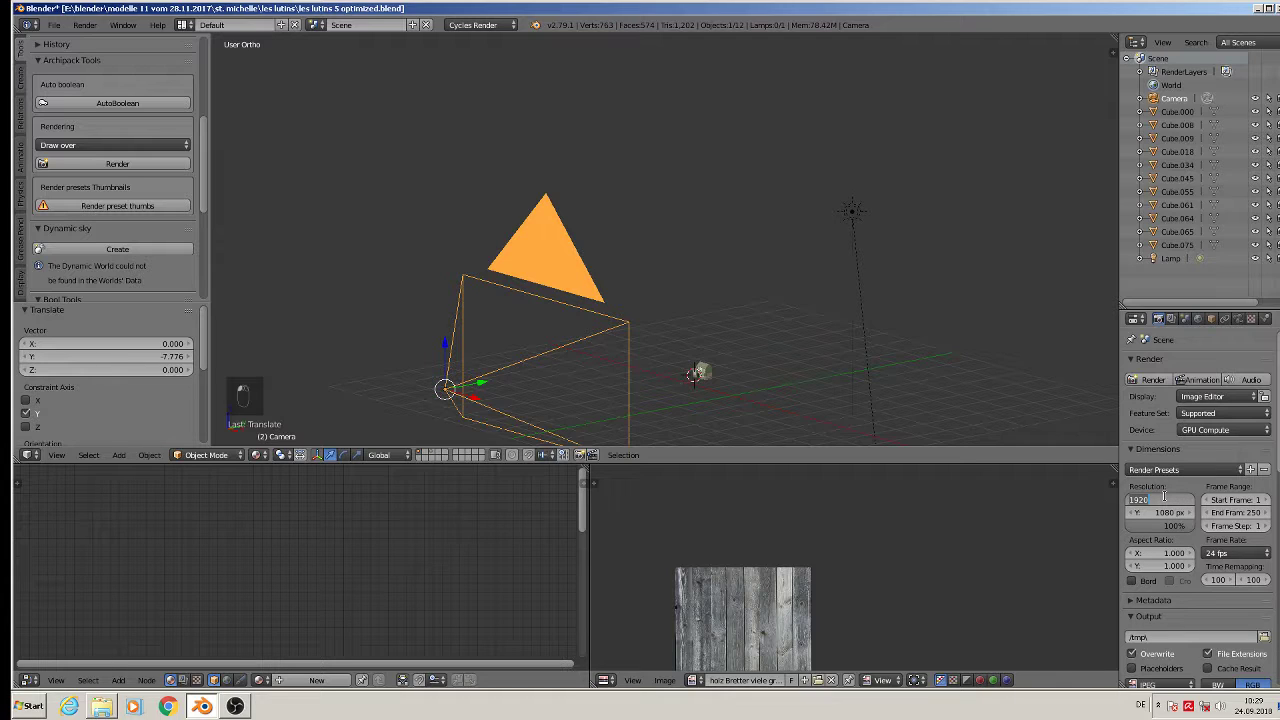
pyautogui.write('1024')
pyautogui.press('Tab')
pyautogui.write('10')
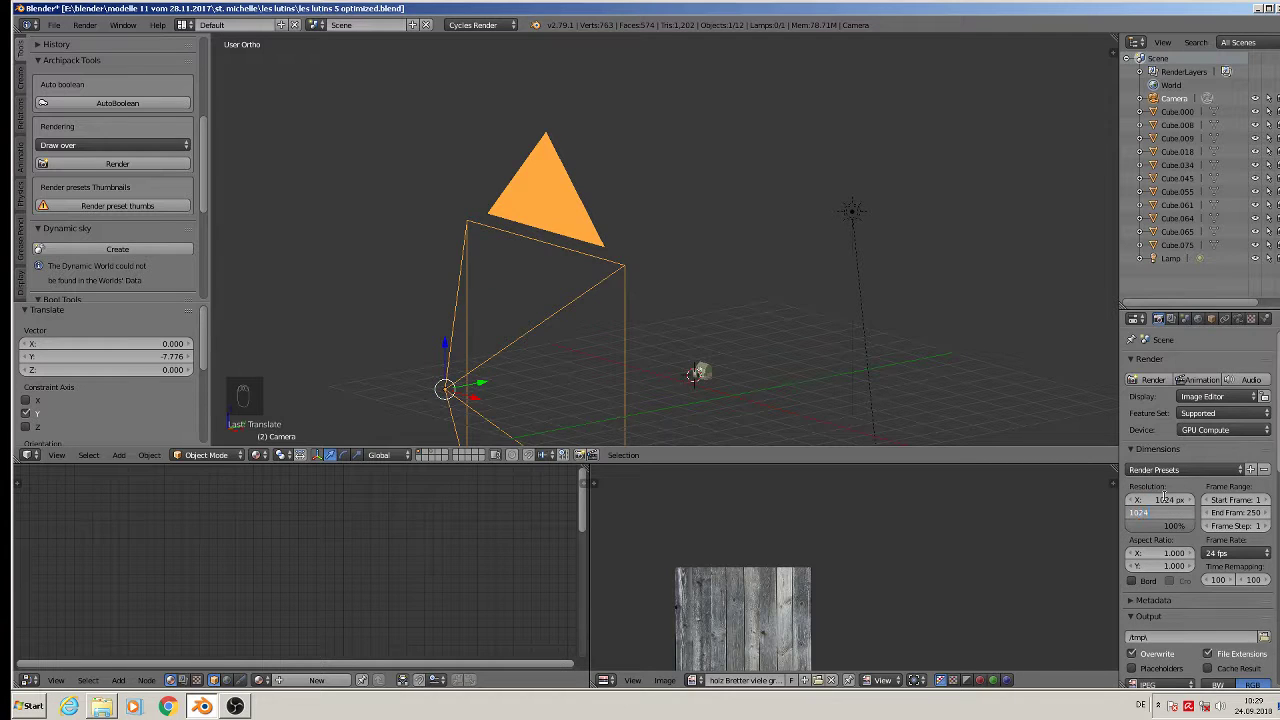
pyautogui.write('24')
pyautogui.press('Return')
# Step: Look through the camera, shift it about 0.77 in X and -0.20 in Z, and reduce its orthographic scale to about 0.614
pyautogui.scroll(-3, 731, 366)
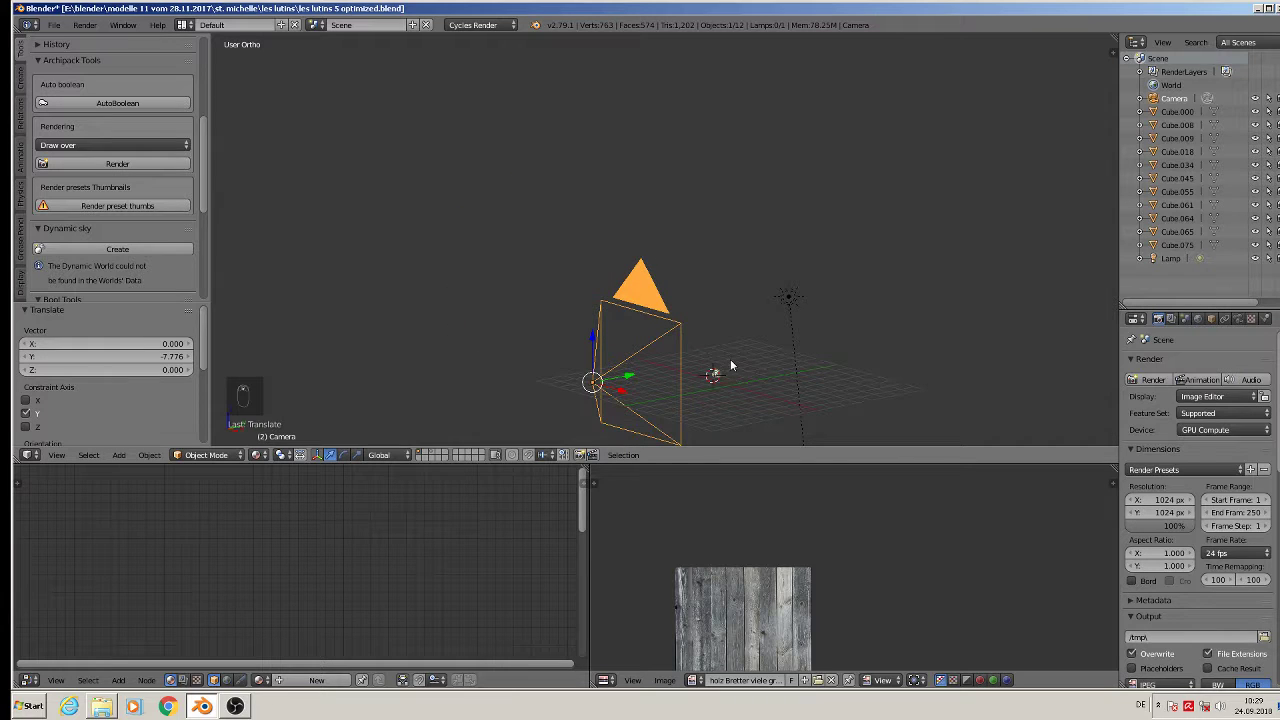
pyautogui.press('KP_0')
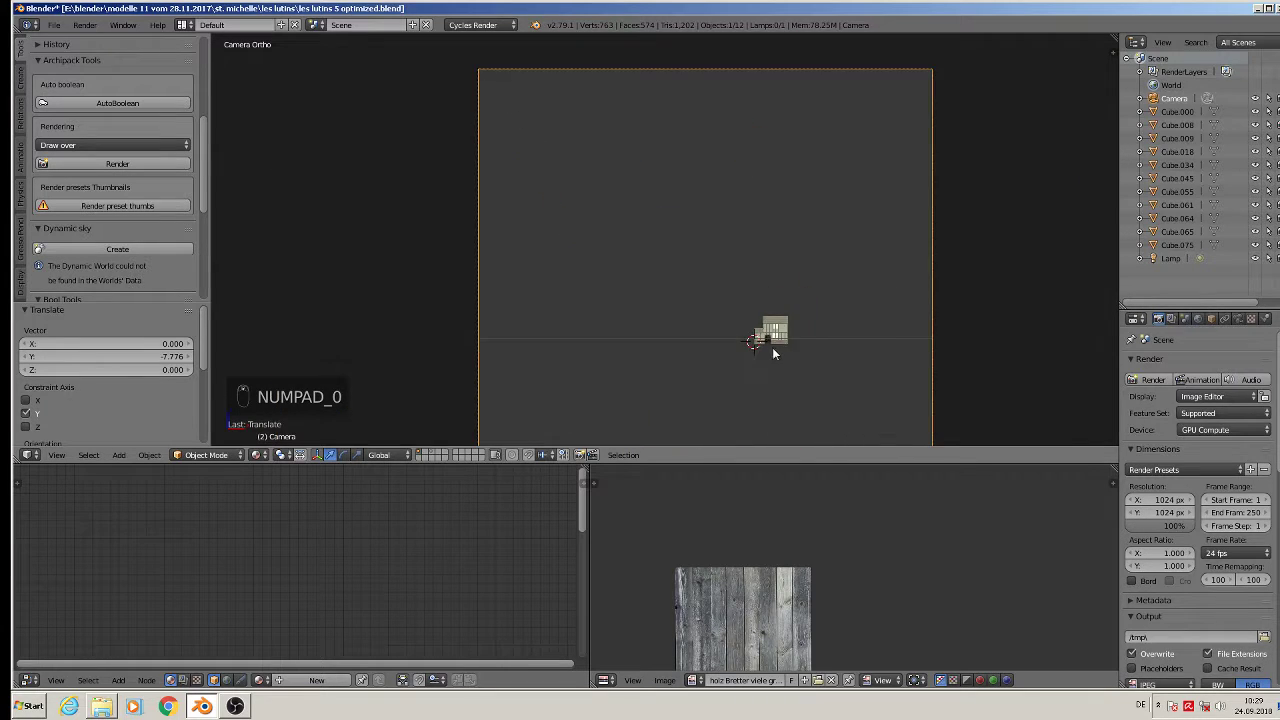
pyautogui.press('g')
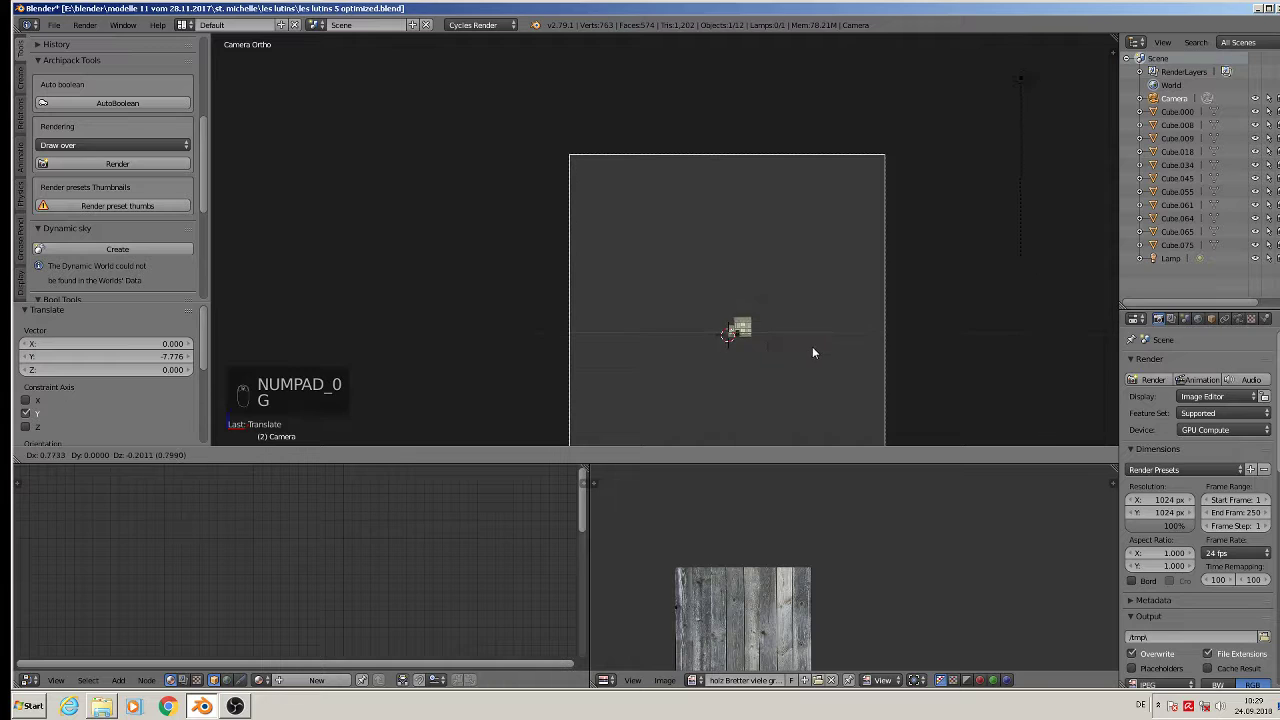
pyautogui.click(812, 346)
pyautogui.click(1241, 319)
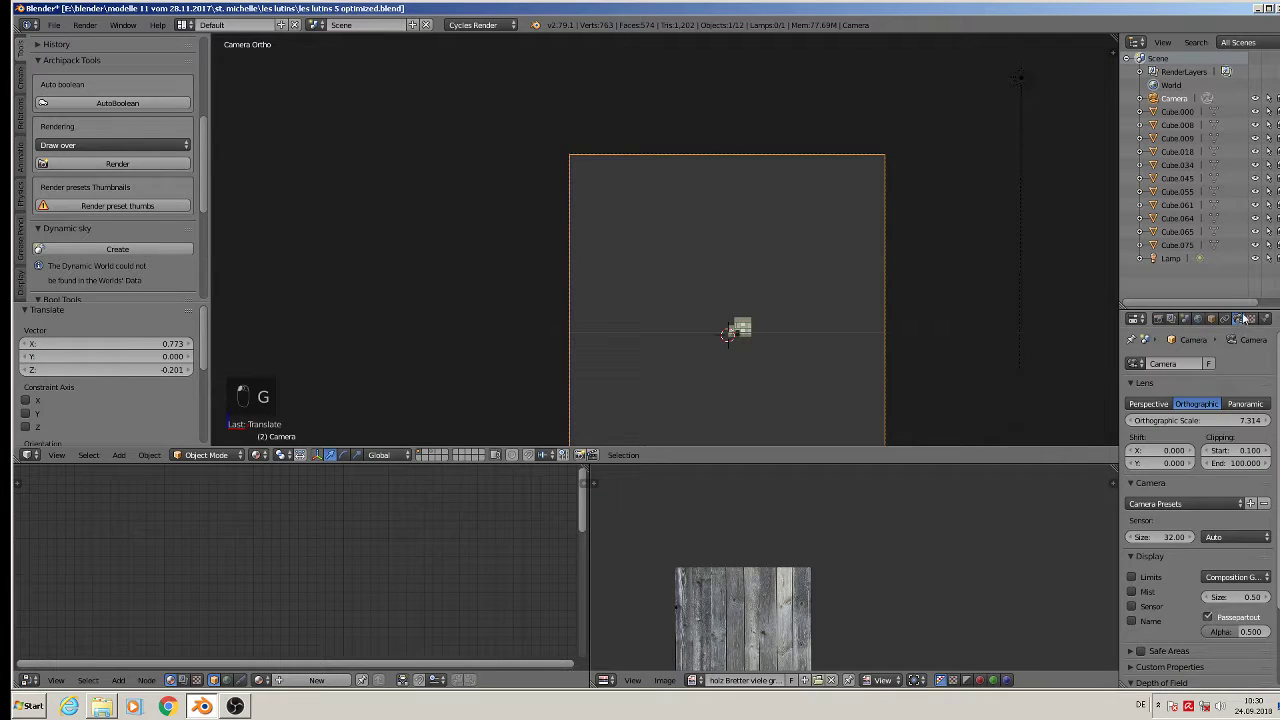
pyautogui.moveTo(1215, 422); pyautogui.dragTo(1175, 422)
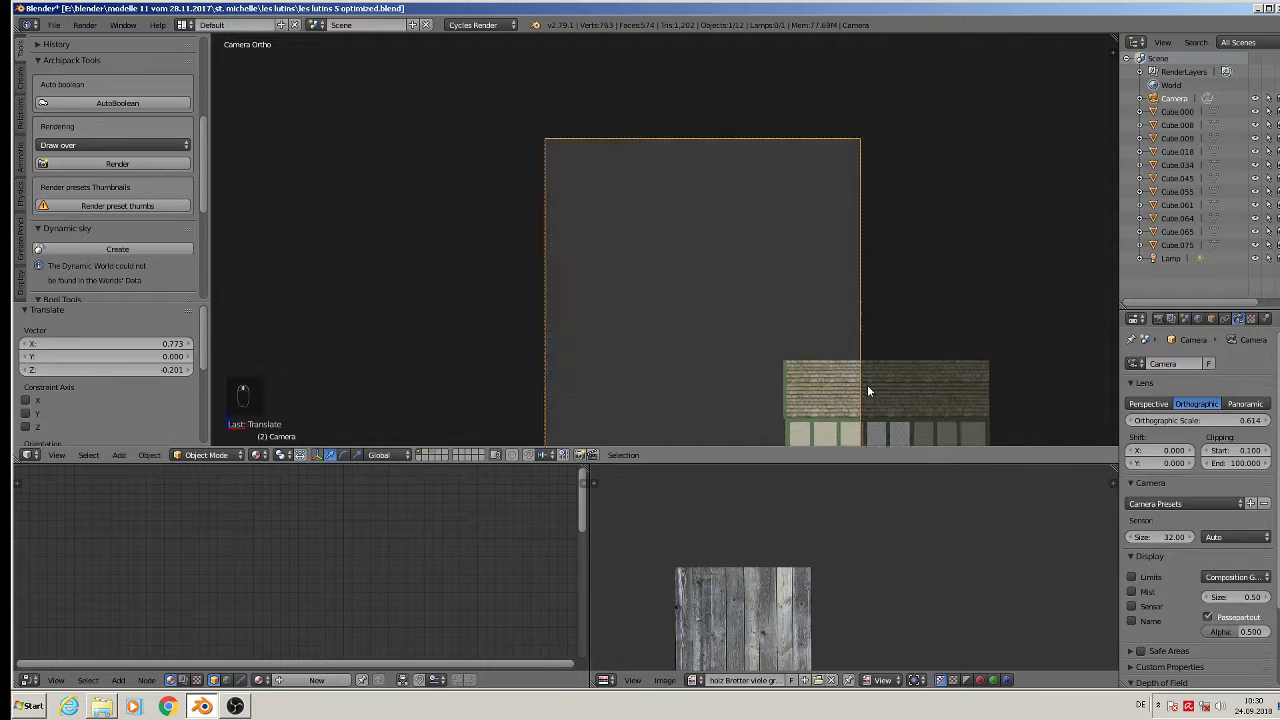
# Step: Move the camera about 0.29 in X and -0.32 in Z so its frame encloses the house front
pyautogui.keyDown('shift'); pyautogui.moveTo(867, 384); pyautogui.dragTo(713, 233, button='middle'); pyautogui.keyUp('shift')
pyautogui.press('g')
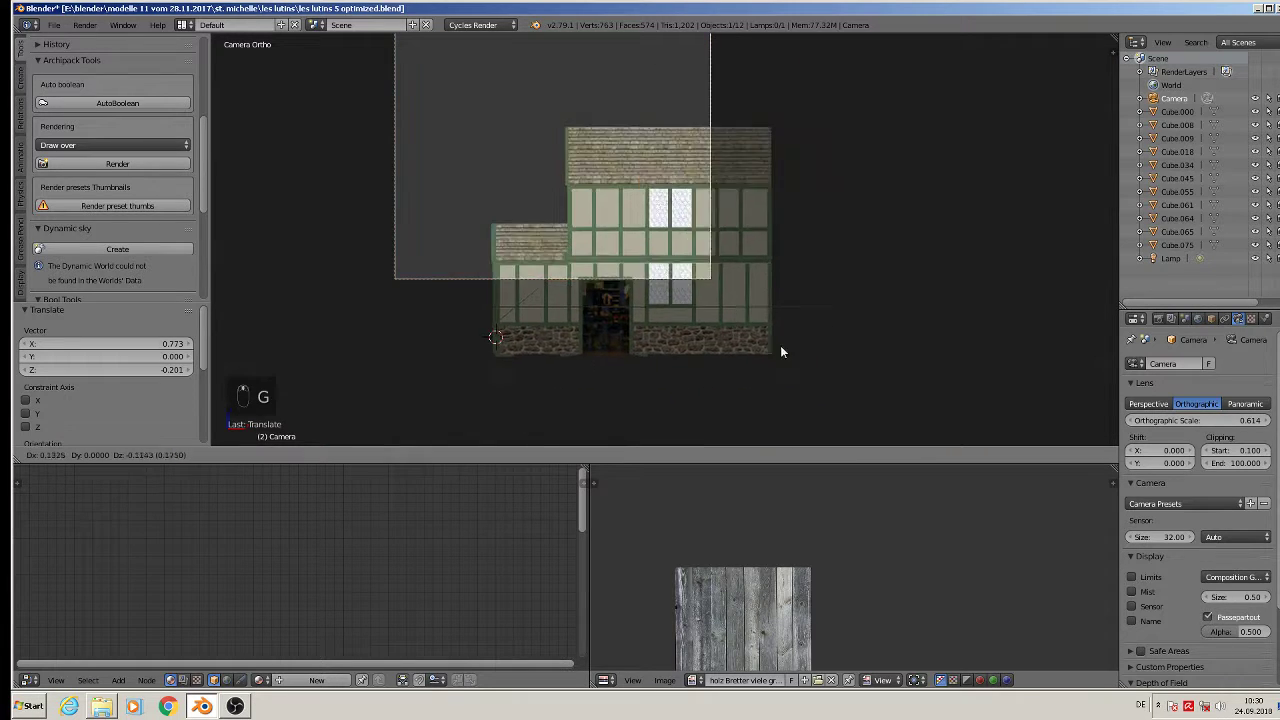
pyautogui.click(853, 40)
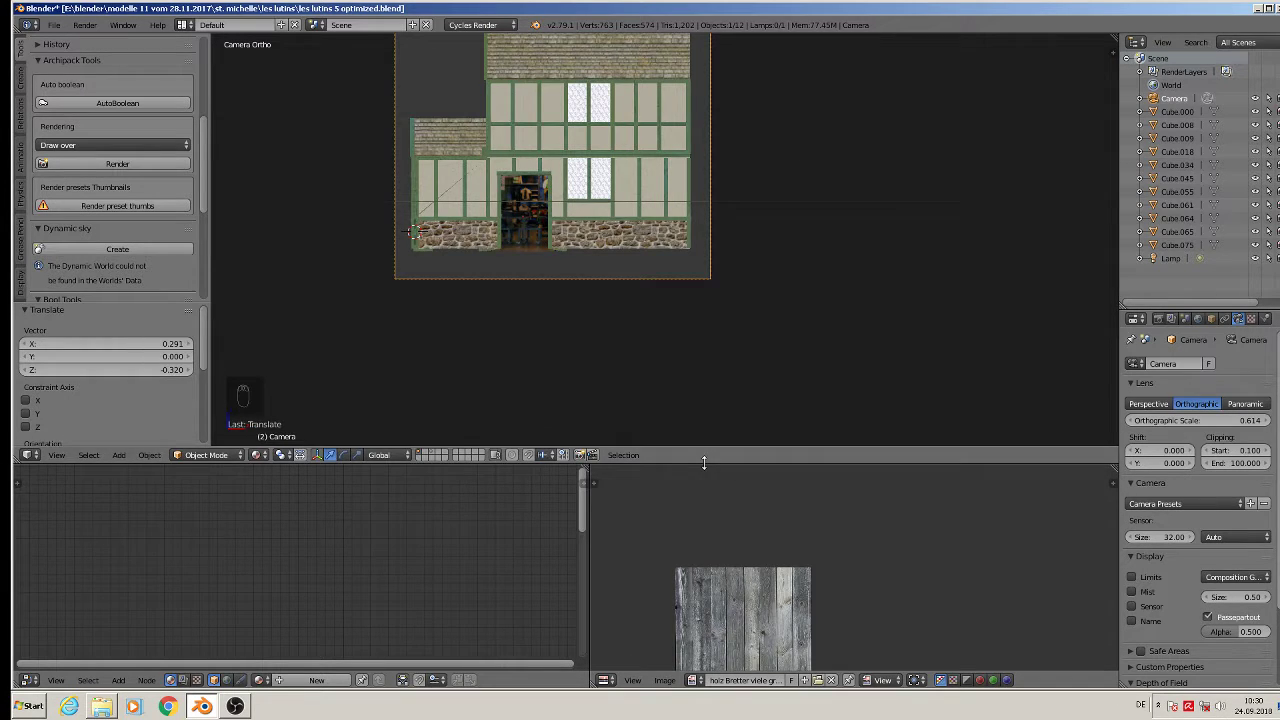
# Step: Enlarge the 3D view, reduce the camera's orthographic scale to about 0.554 and nudge the camera to fit the house's width
pyautogui.moveTo(705, 464); pyautogui.dragTo(705, 566)
pyautogui.keyDown('shift'); pyautogui.moveTo(697, 252); pyautogui.dragTo(764, 377, button='middle'); pyautogui.keyUp('shift')
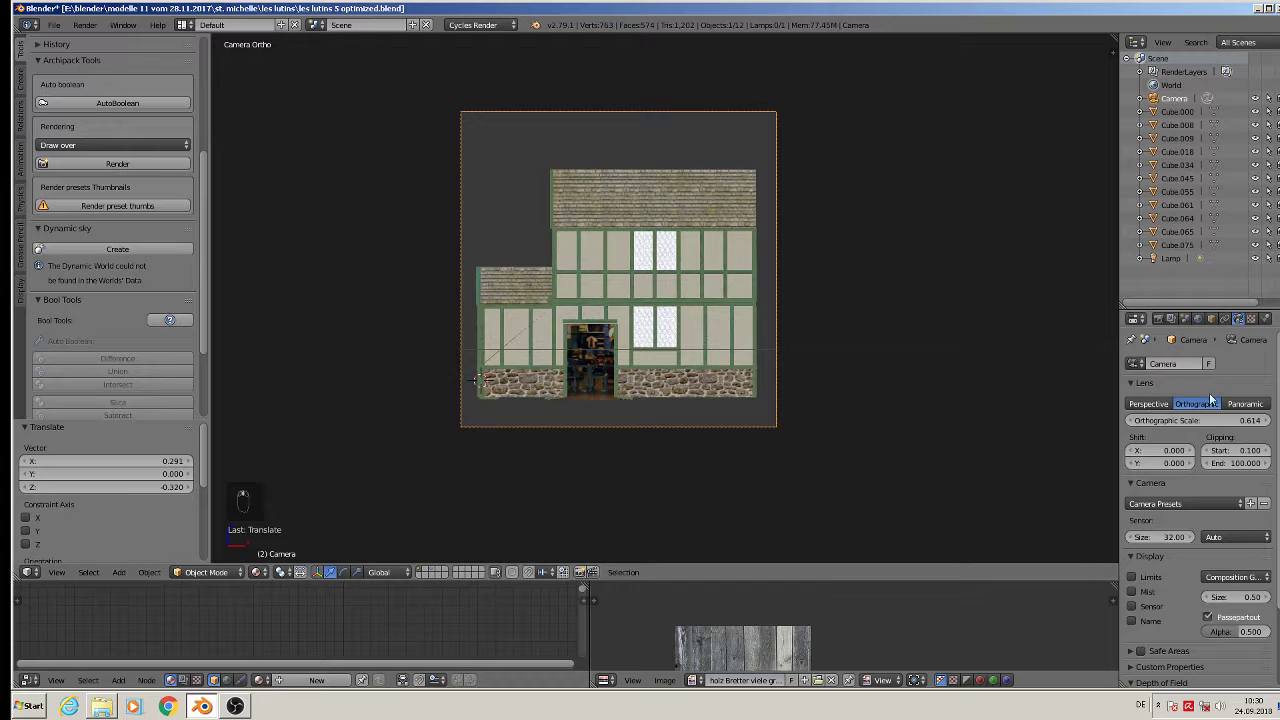
pyautogui.moveTo(1203, 420); pyautogui.dragTo(1188, 420)
pyautogui.press('g')
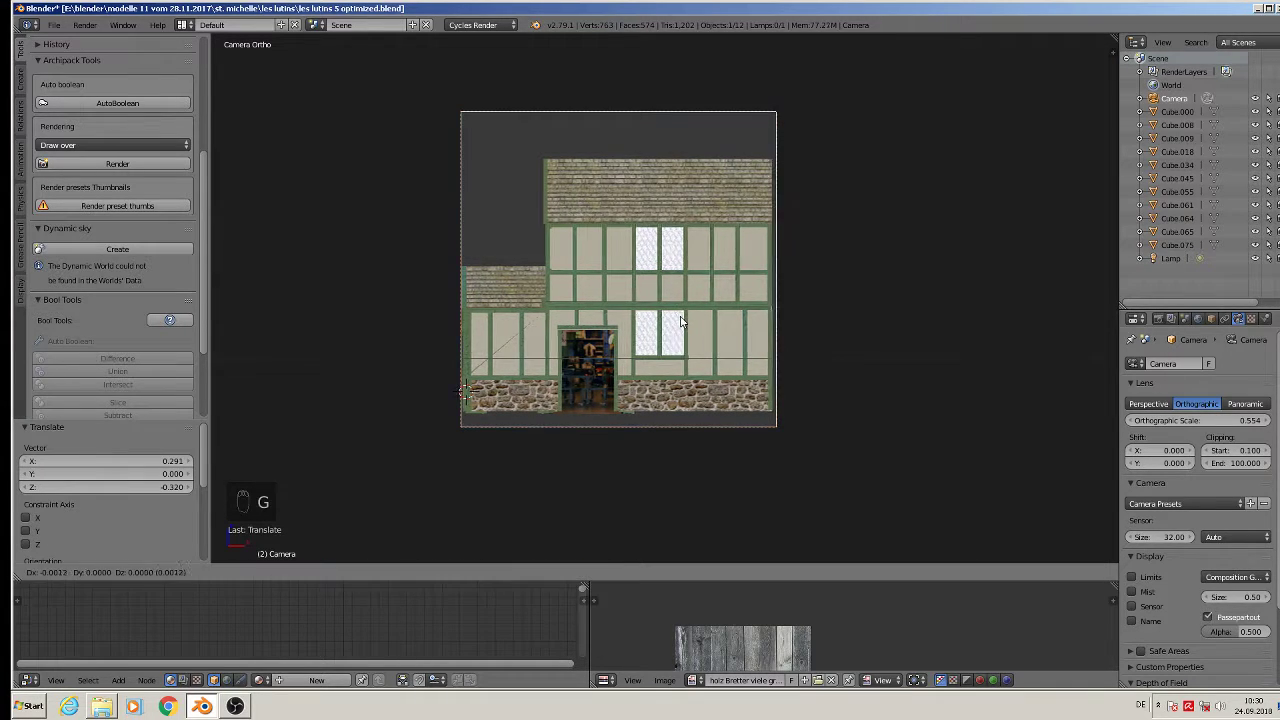
pyautogui.click(679, 320)
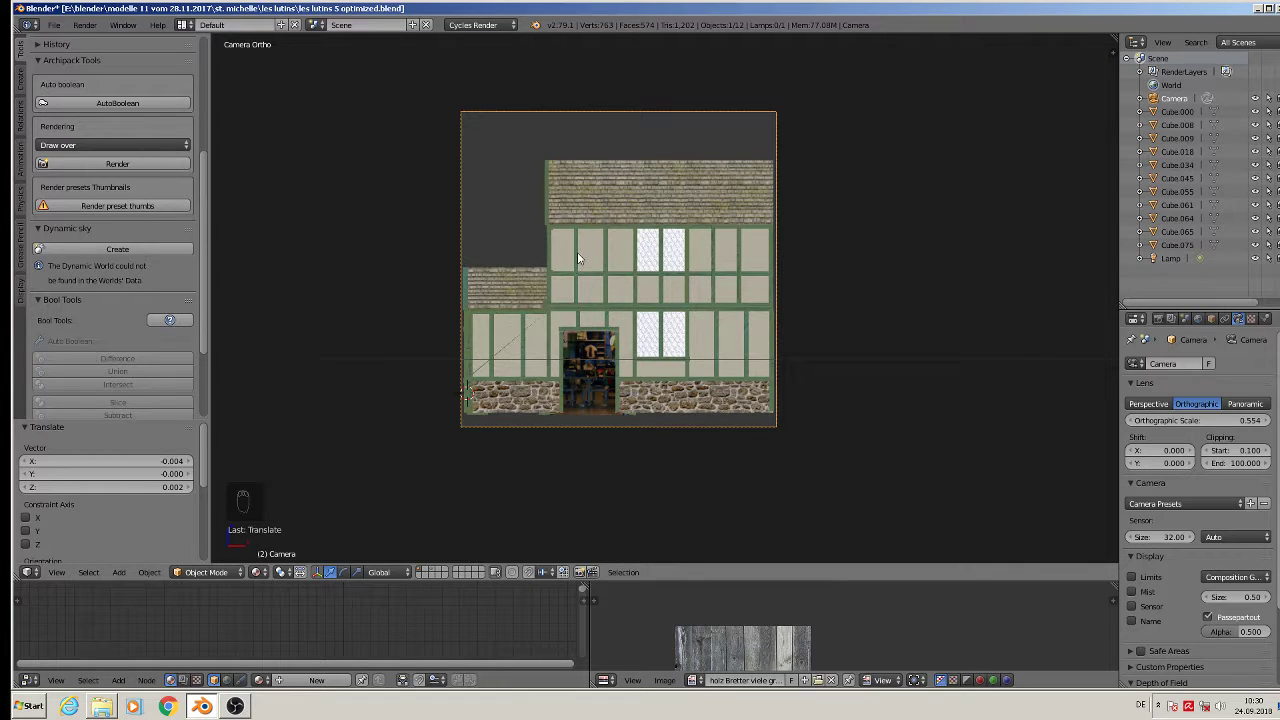
# Step: Select the detailed house and set the Emission strength of its inside material to 3 in an enlarged node editor
pyautogui.rightClick(612, 370)
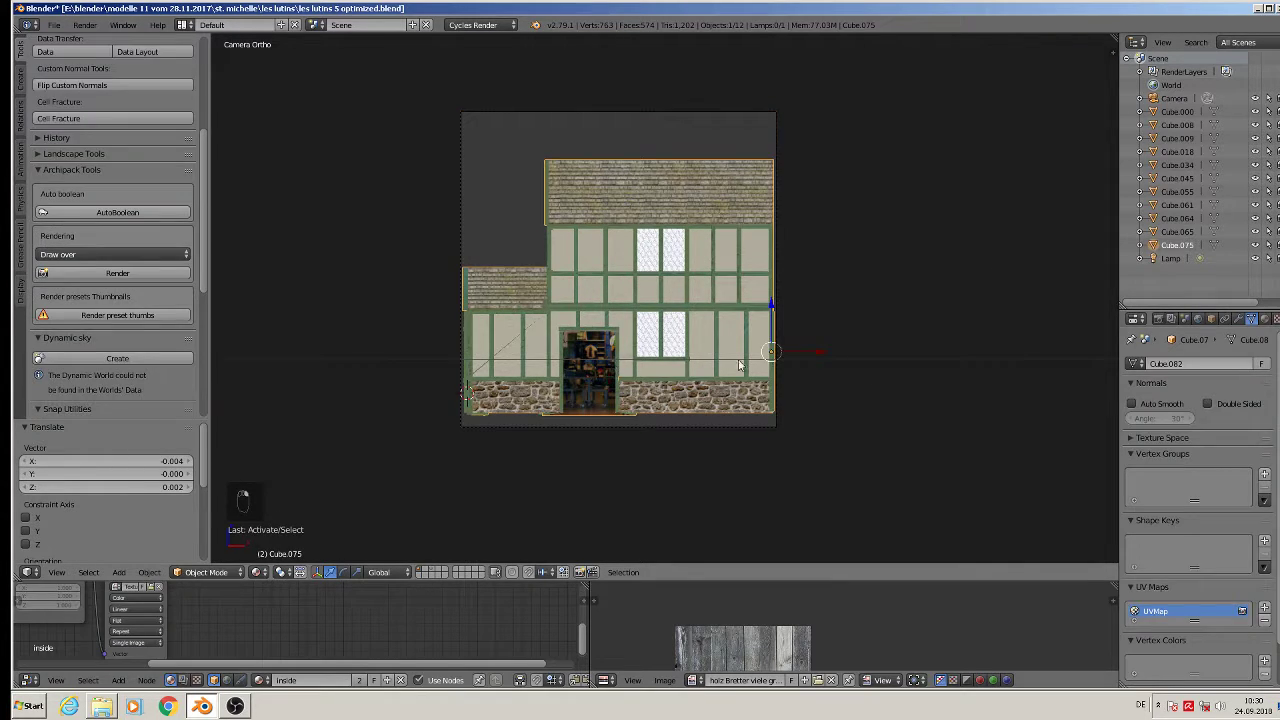
pyautogui.click(1265, 319)
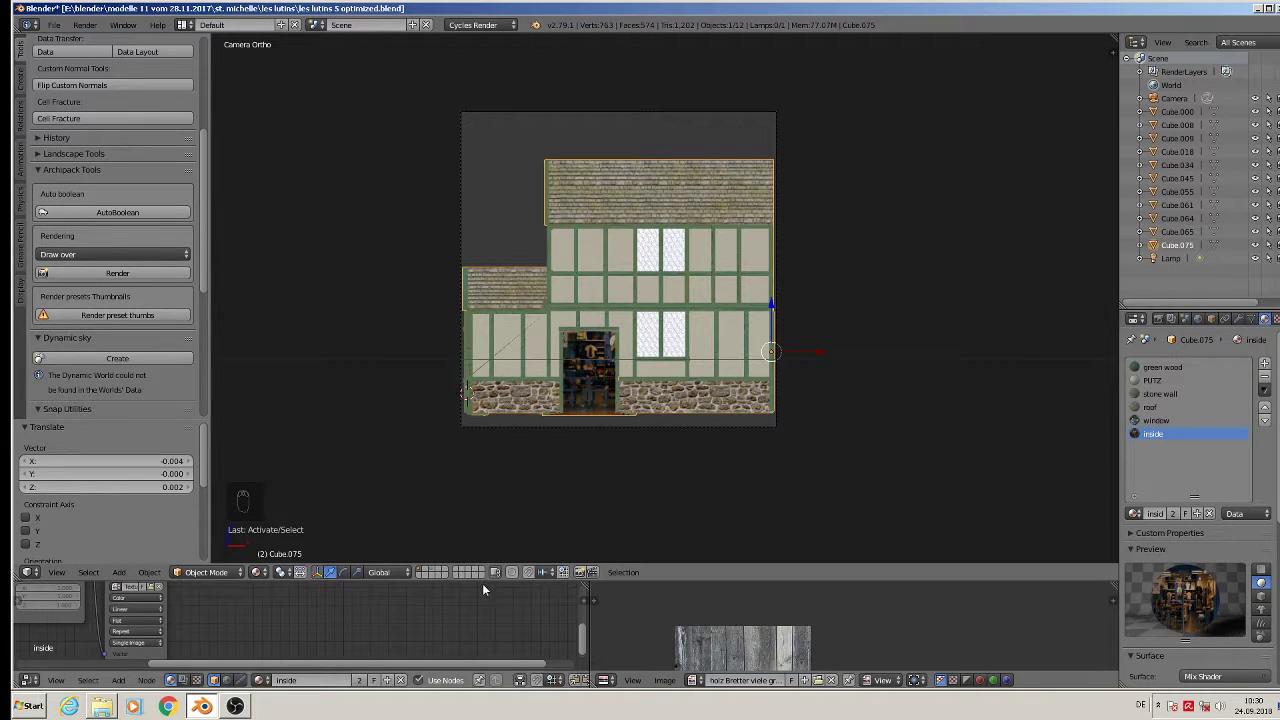
pyautogui.moveTo(481, 580); pyautogui.dragTo(455, 316)
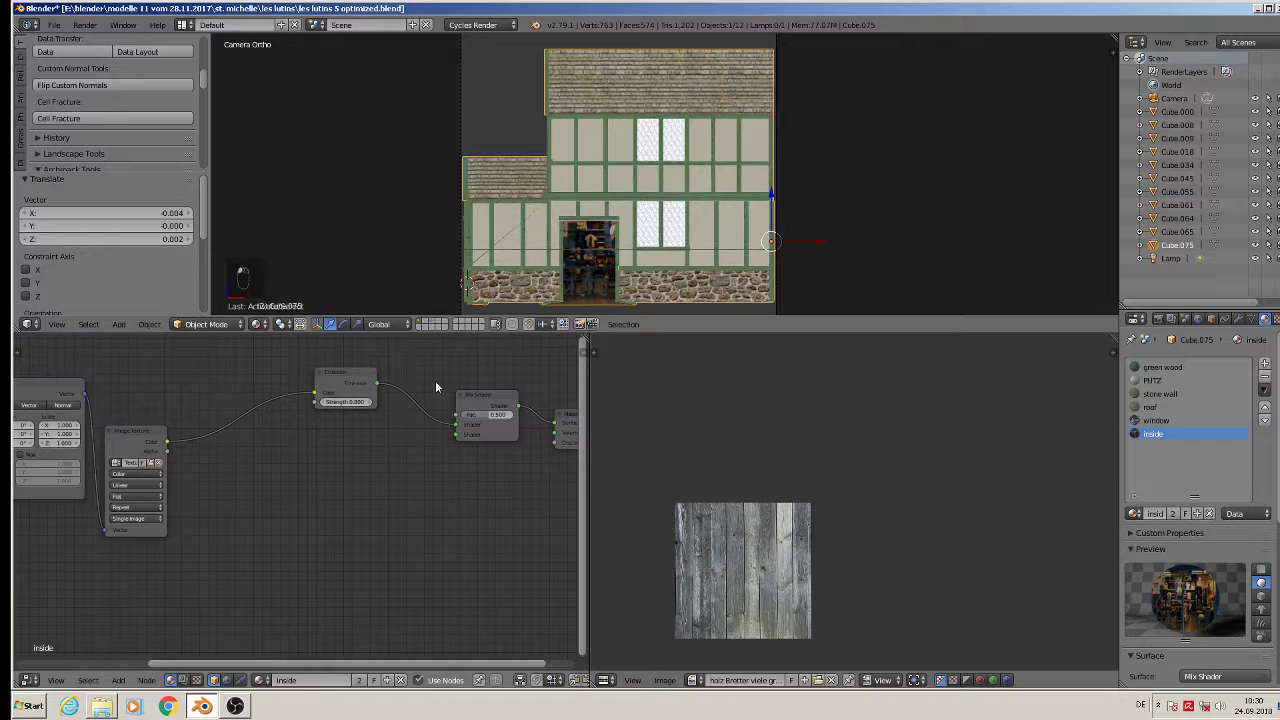
pyautogui.moveTo(368, 435); pyautogui.dragTo(418, 454, button='middle')
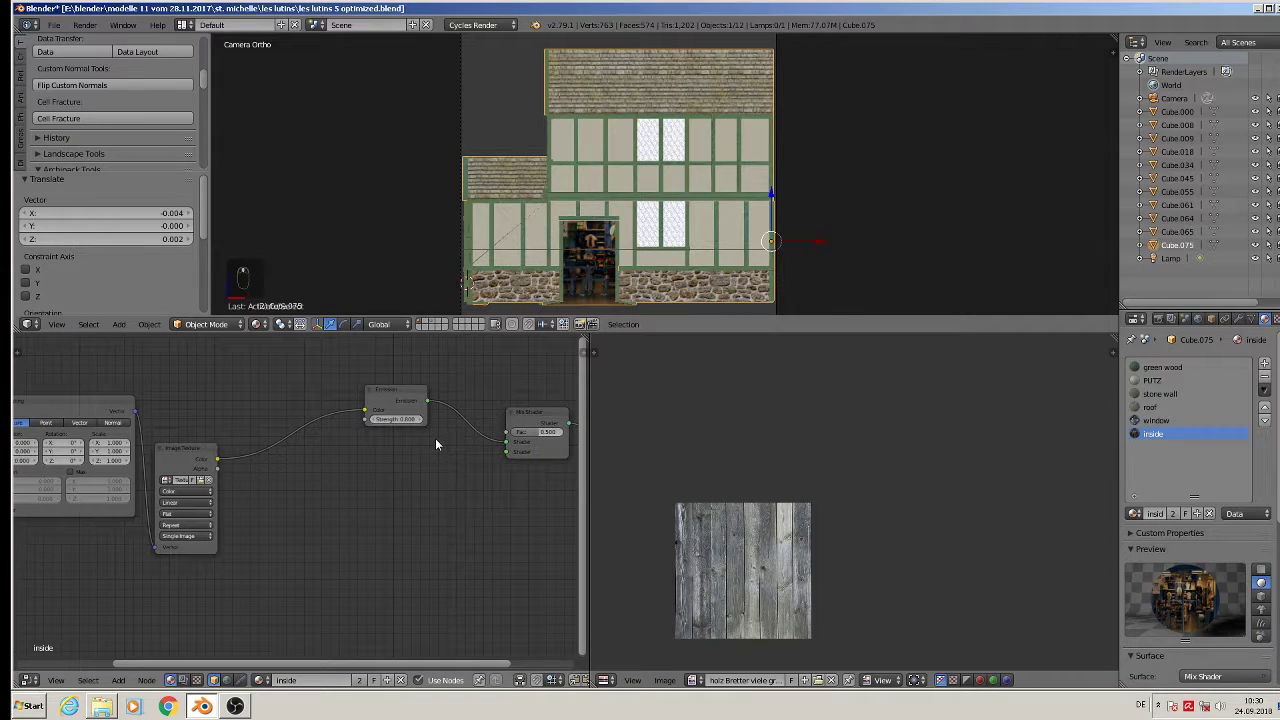
pyautogui.scroll(1, 408, 426)
pyautogui.click(406, 420)
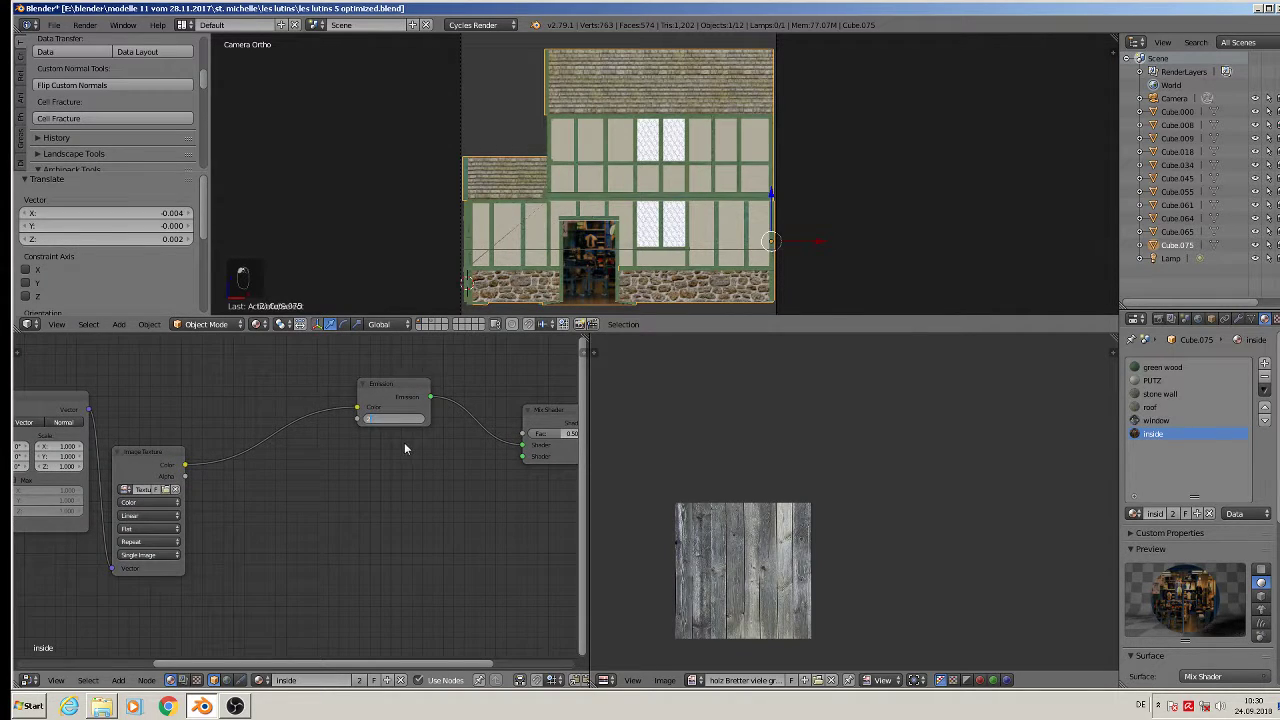
pyautogui.write('3')
pyautogui.press('Return')
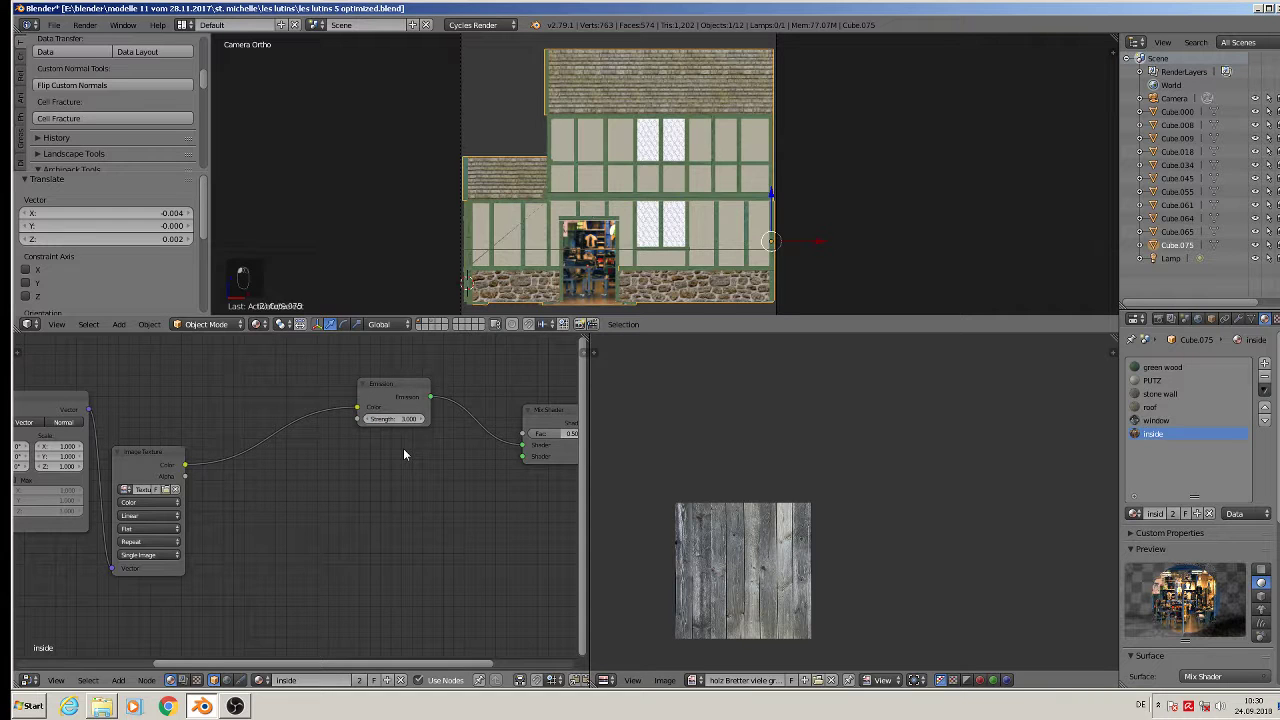
# Step: Open the roof material's nodes and delete the upper Diffuse BSDF node fed by the Bright/Contrast node
pyautogui.click(1151, 408)
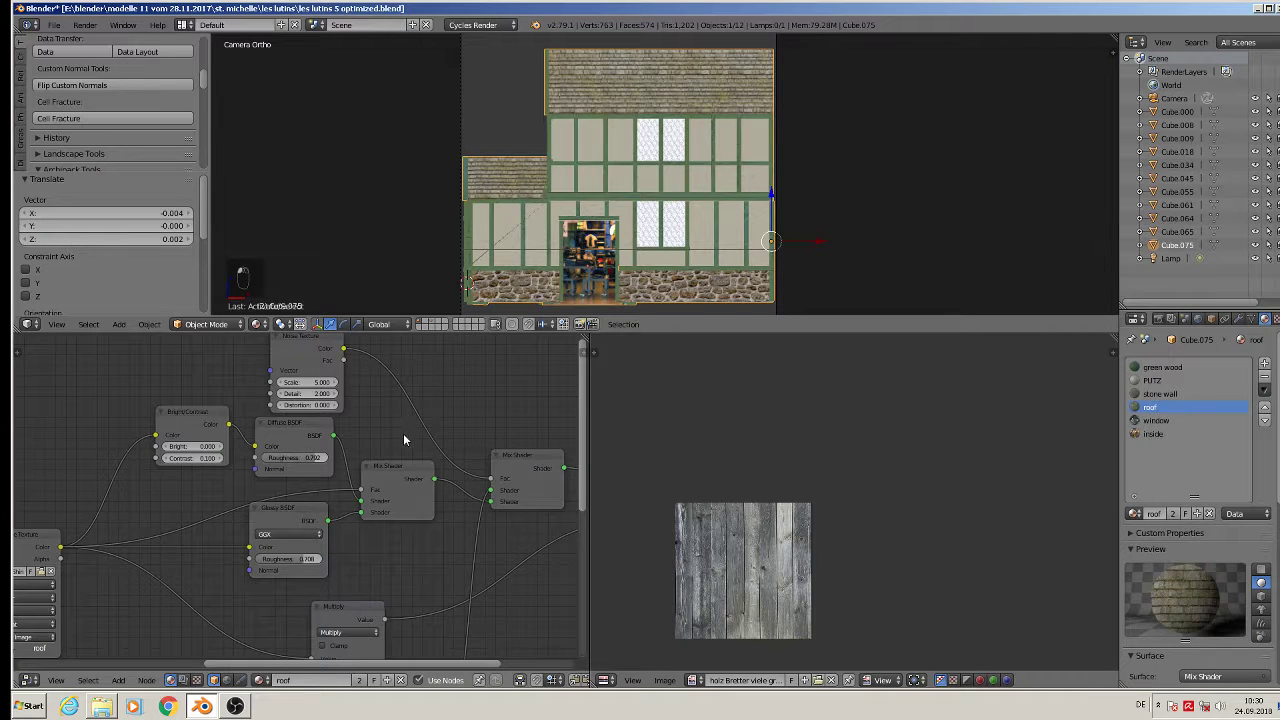
pyautogui.scroll(-3, 405, 440)
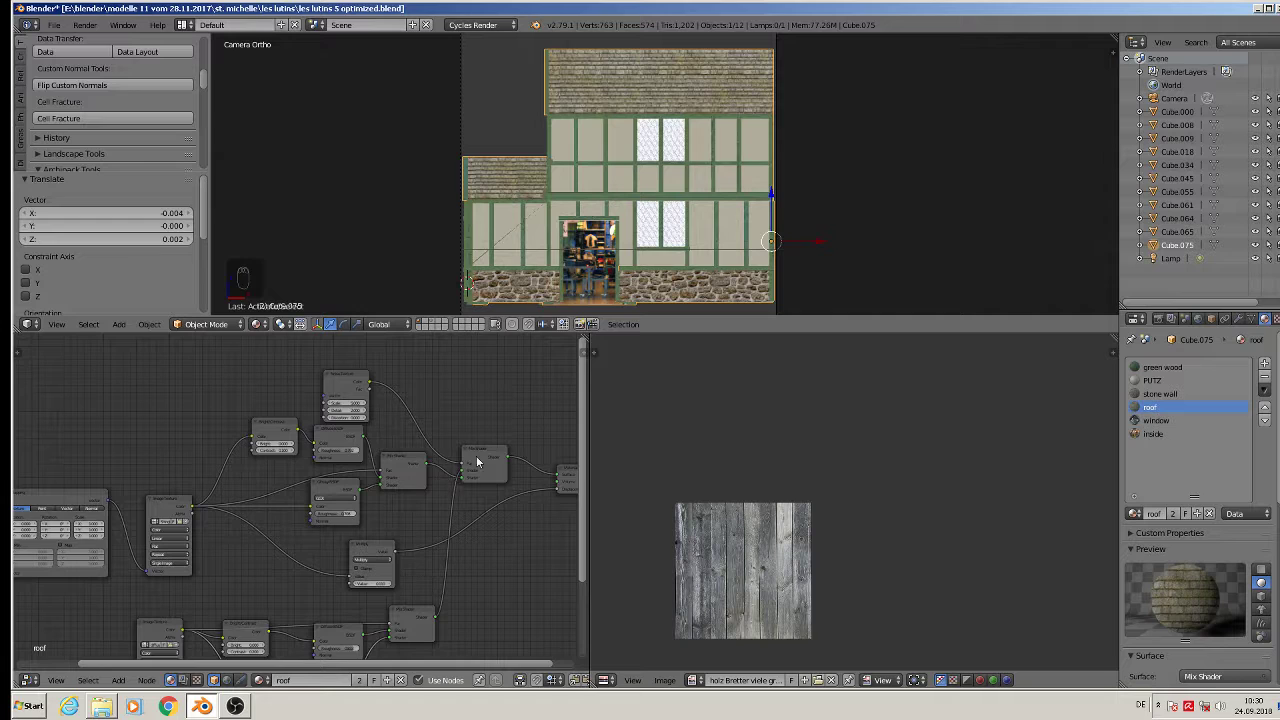
pyautogui.moveTo(478, 462); pyautogui.dragTo(496, 384, button='middle')
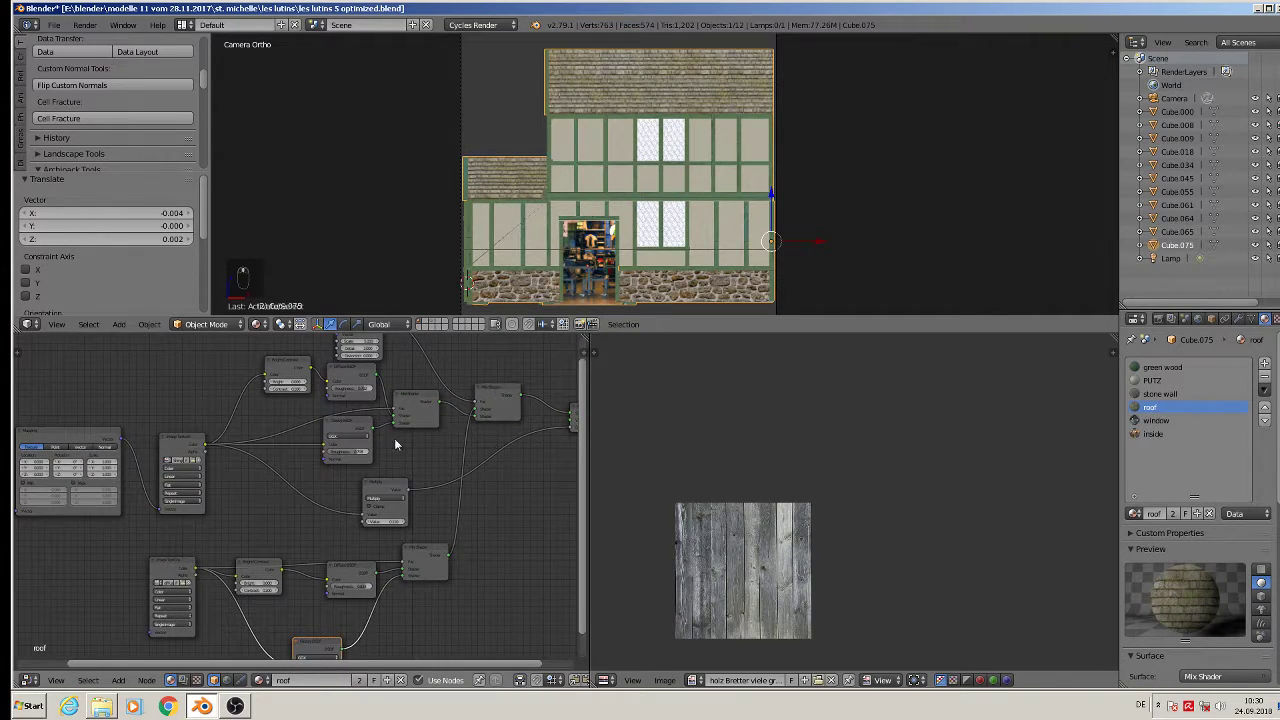
pyautogui.scroll(1, 395, 443)
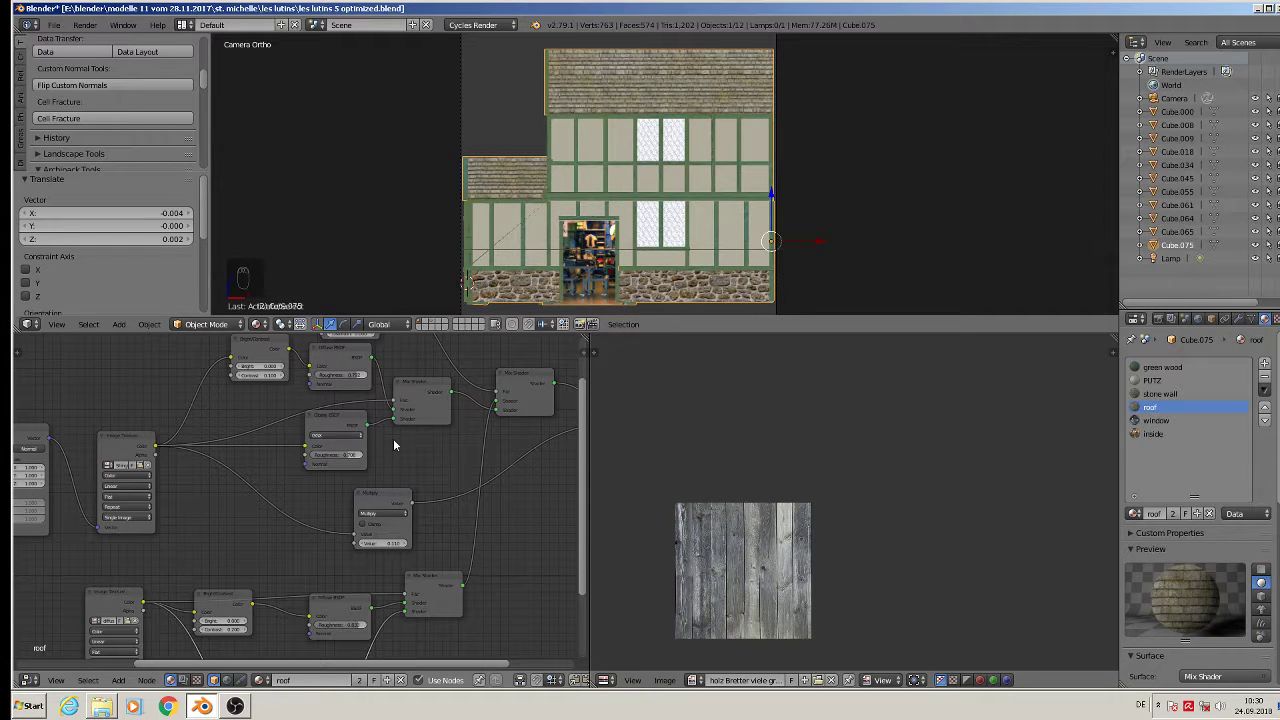
pyautogui.moveTo(392, 472); pyautogui.dragTo(286, 520, button='middle')
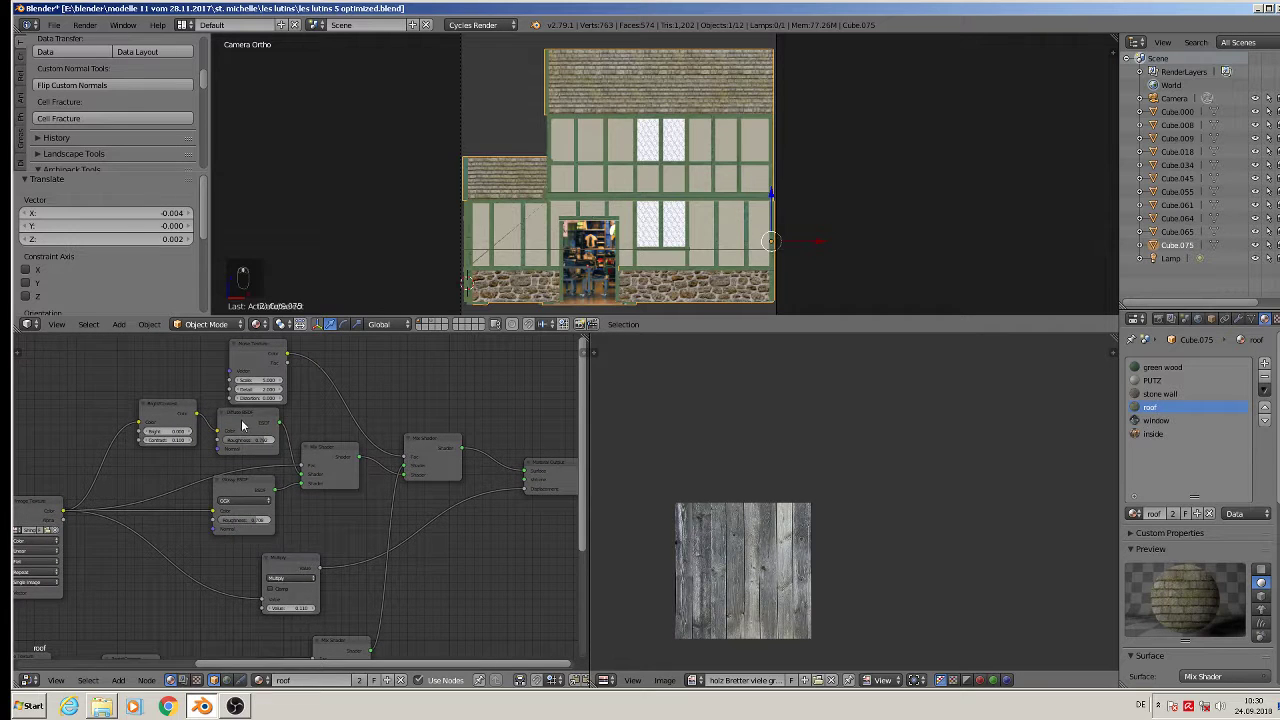
pyautogui.press('x')
pyautogui.press('x')
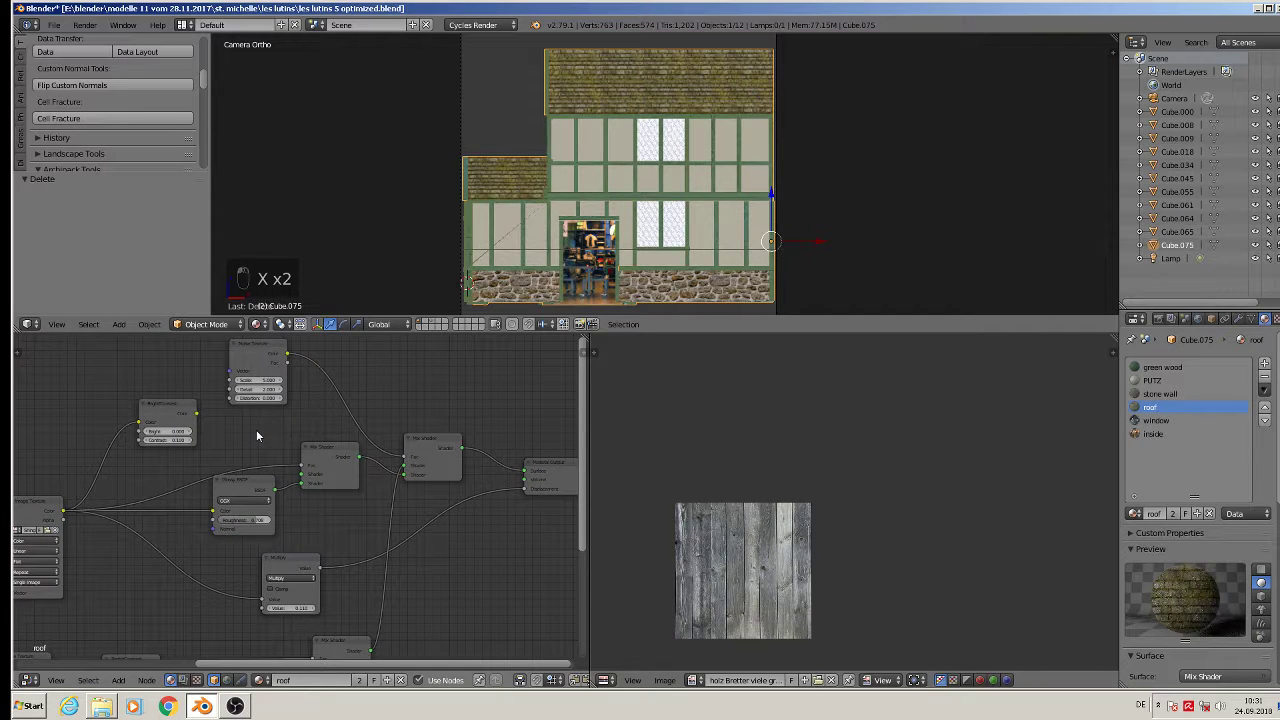
# Step: Add an Emission shader to the roof material and link it between the Bright/Contrast node and the first Mix Shader
pyautogui.click(118, 680)
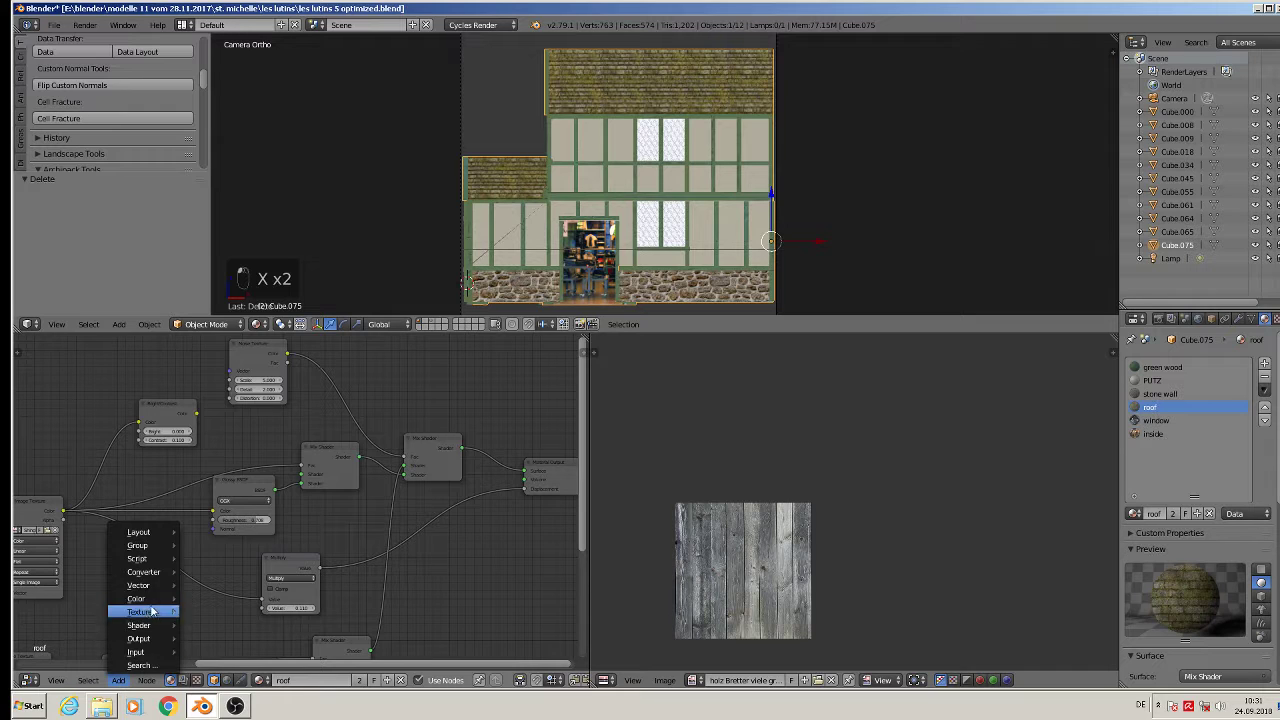
pyautogui.moveTo(145, 625)
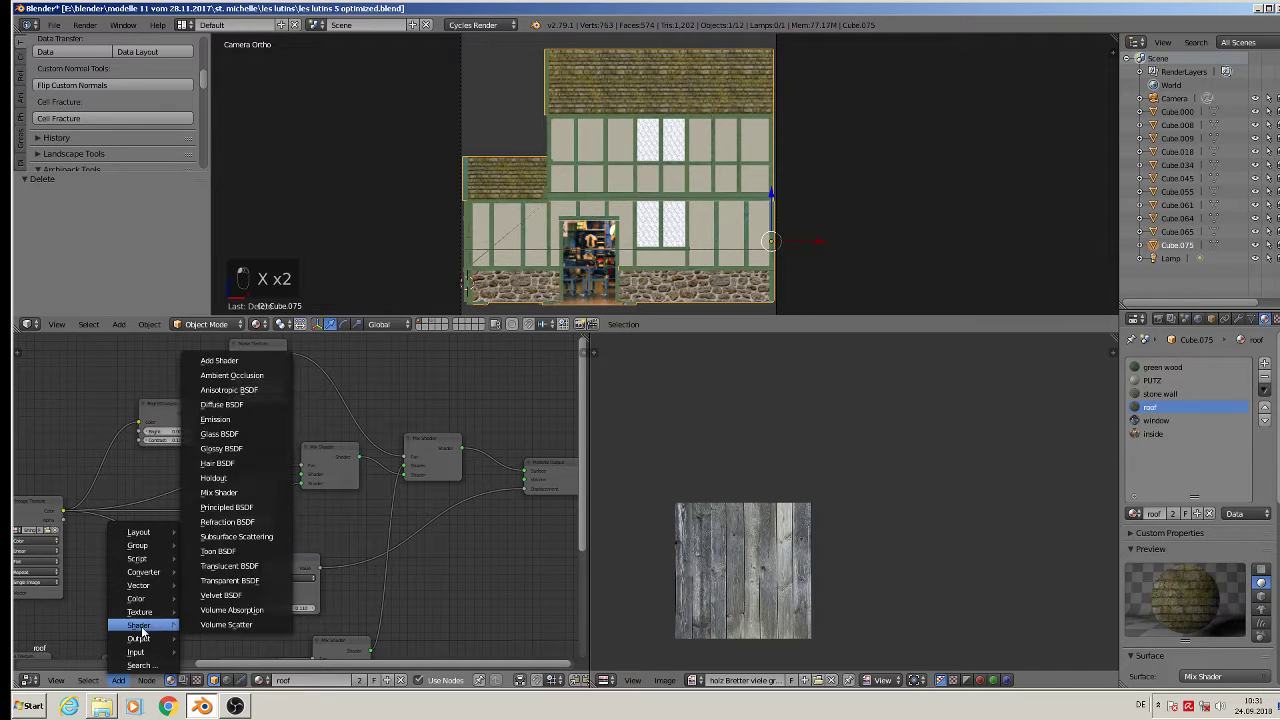
pyautogui.click(253, 428)
pyautogui.click(248, 427)
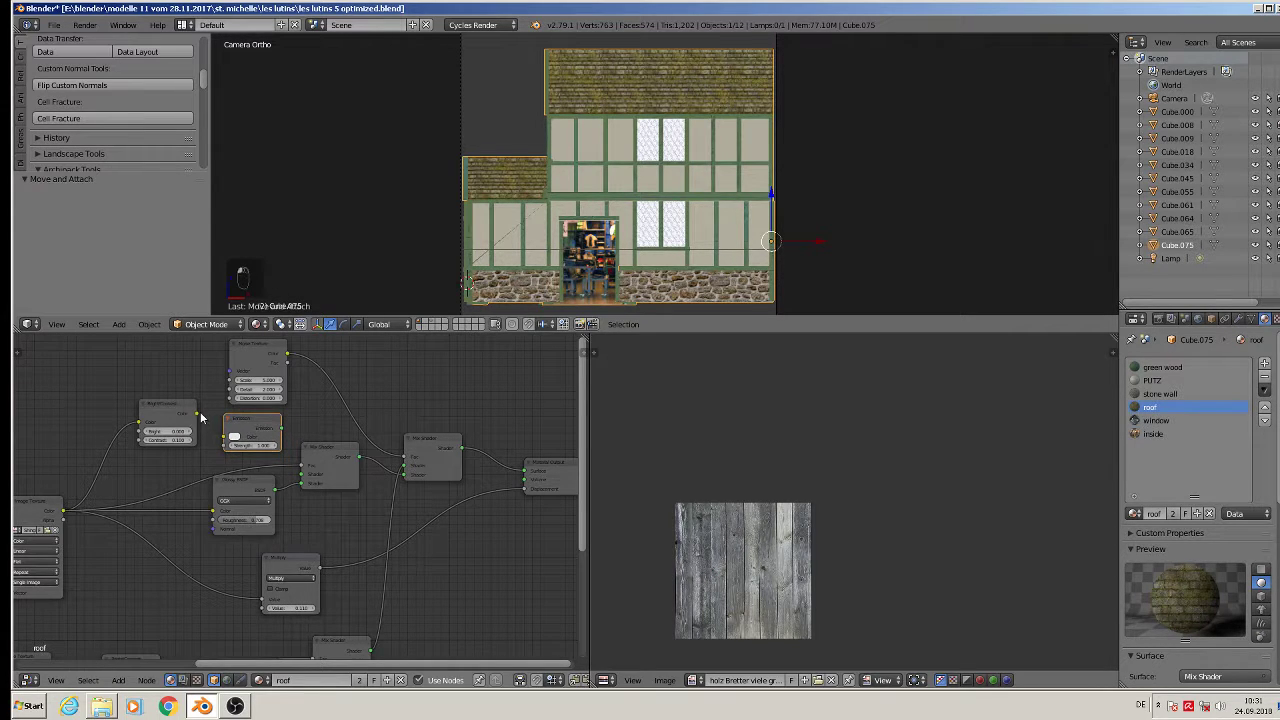
pyautogui.moveTo(197, 414); pyautogui.dragTo(307, 481)
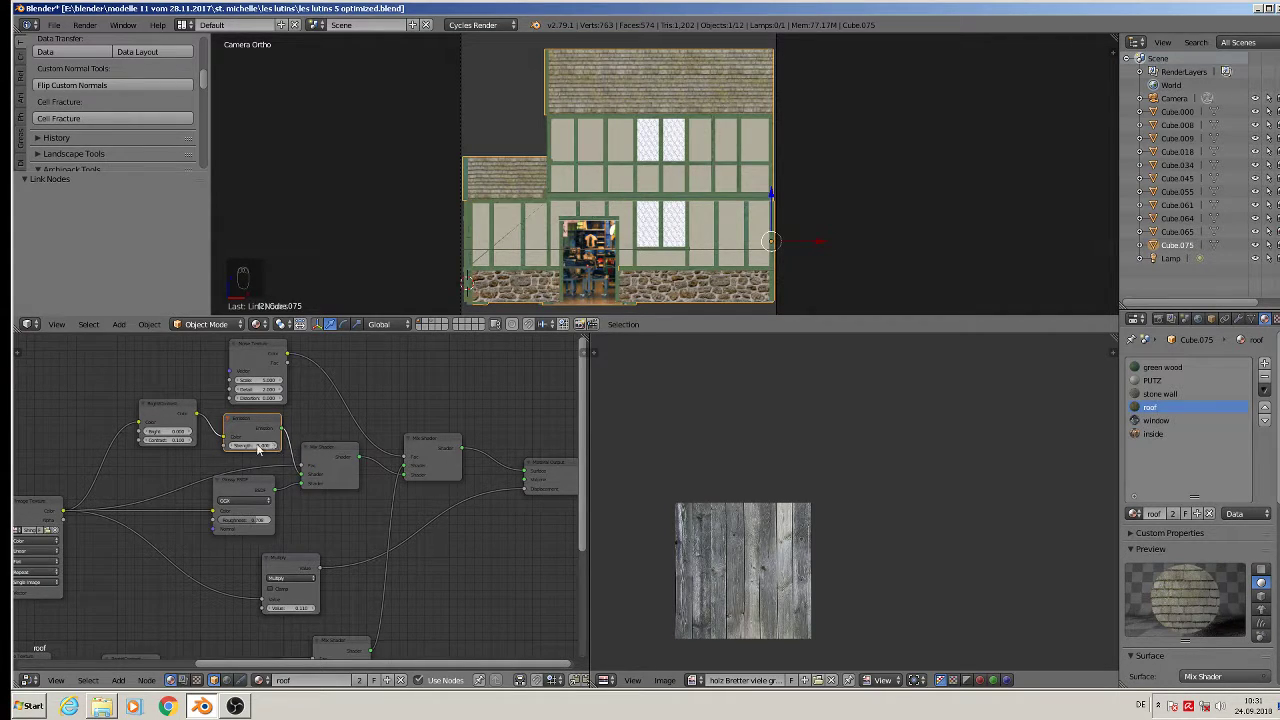
# Step: Set the strength of the roof material's upper Emission shader to 3
pyautogui.click(258, 448)
pyautogui.write('3')
pyautogui.press('Return')
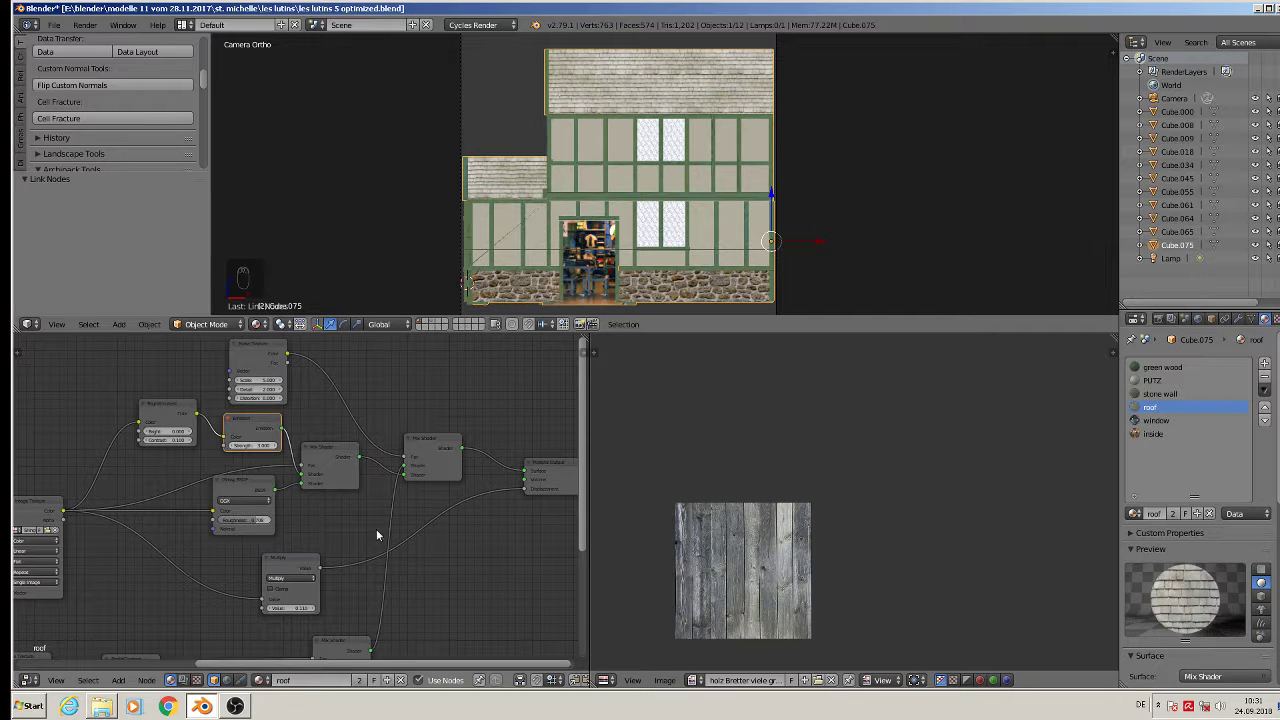
# Step: Replace the roof material's lower Diffuse BSDF with an Emission shader linked between the lower Bright/Contrast node and its Mix Shader
pyautogui.moveTo(408, 538)
pyautogui.mouseDown(button='middle')
pyautogui.moveTo(537, 416)
pyautogui.moveTo(475, 447)
pyautogui.mouseUp(button='middle')
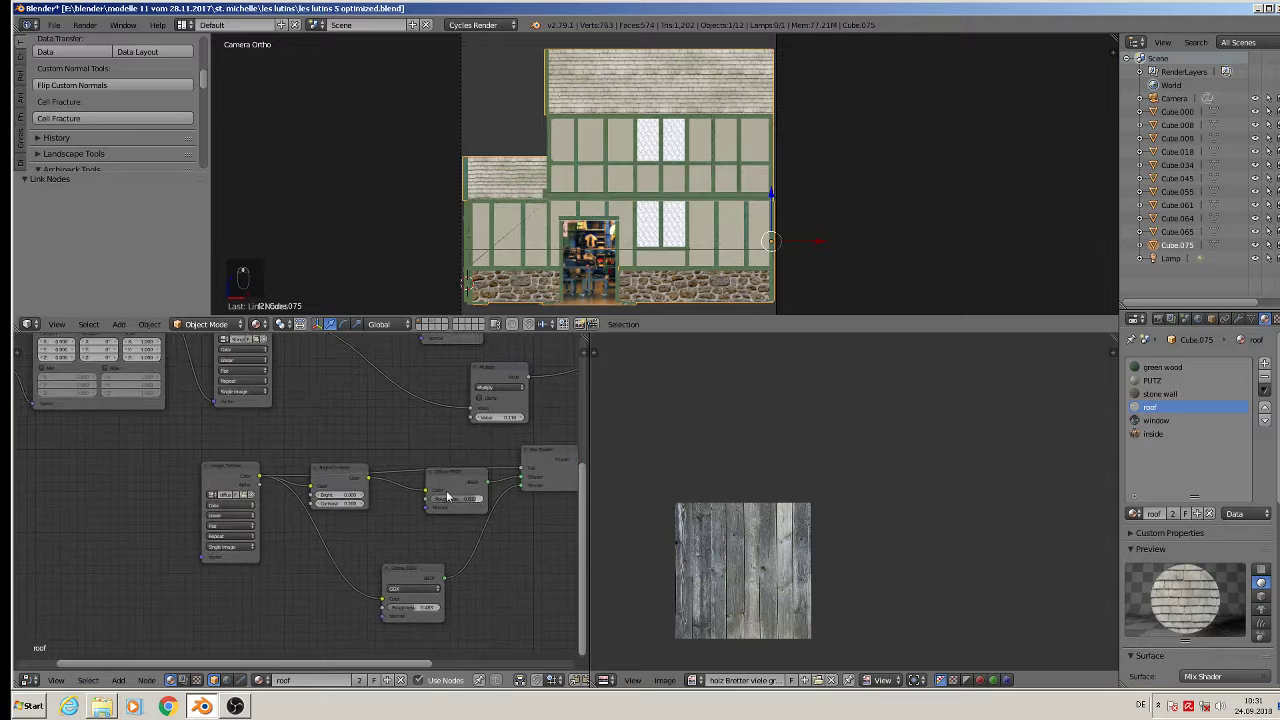
pyautogui.click(460, 482)
pyautogui.press('x')
pyautogui.press('x')
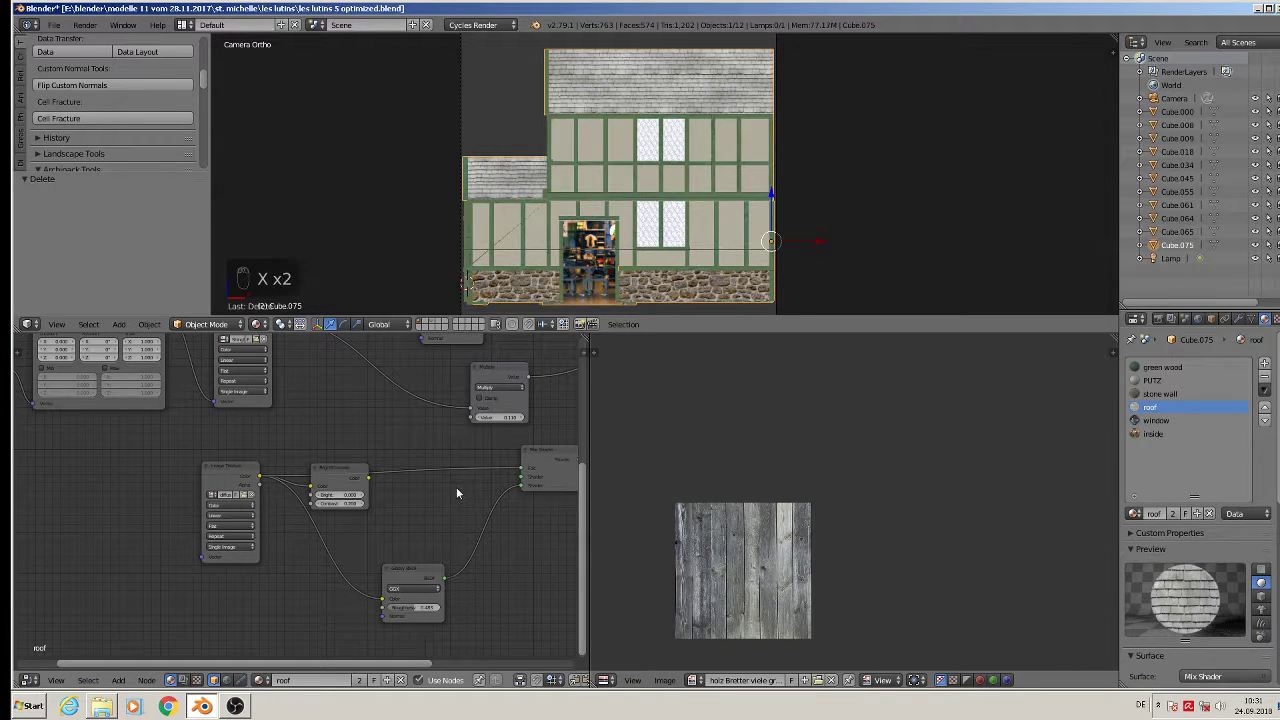
pyautogui.click(120, 682)
pyautogui.moveTo(159, 614)
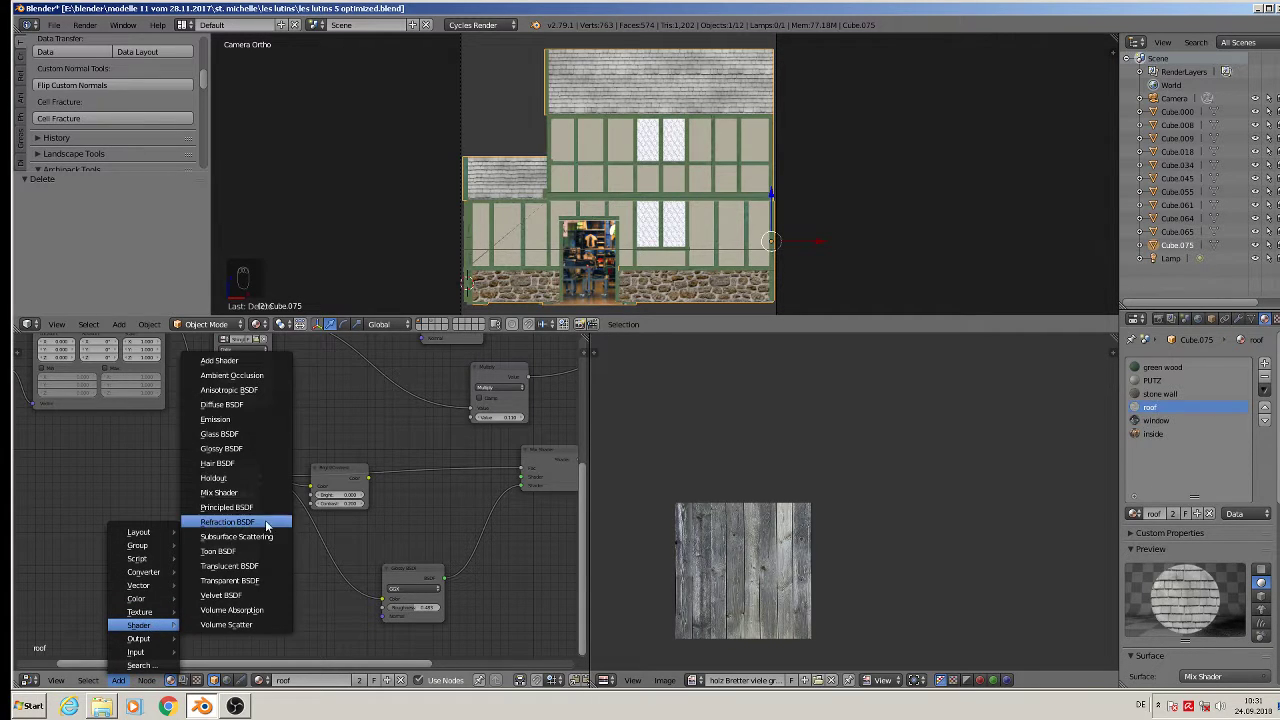
pyautogui.click(247, 420)
pyautogui.click(391, 496)
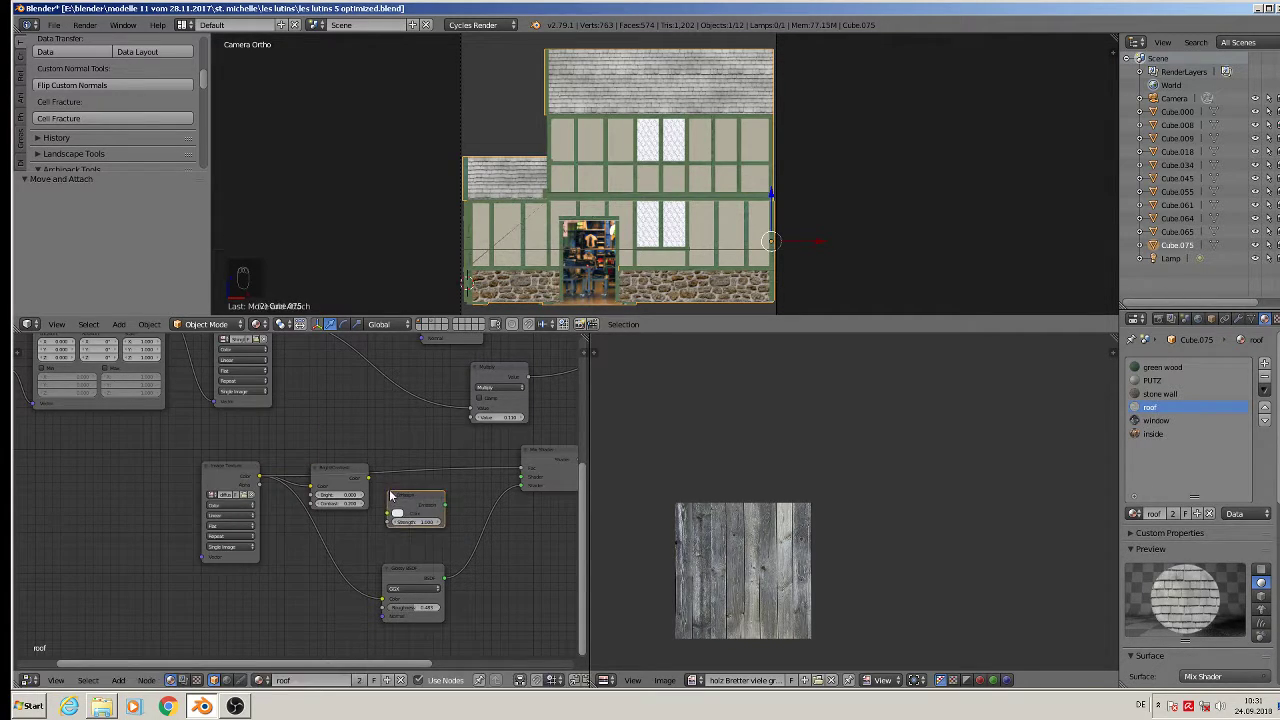
pyautogui.moveTo(368, 478); pyautogui.dragTo(532, 481)
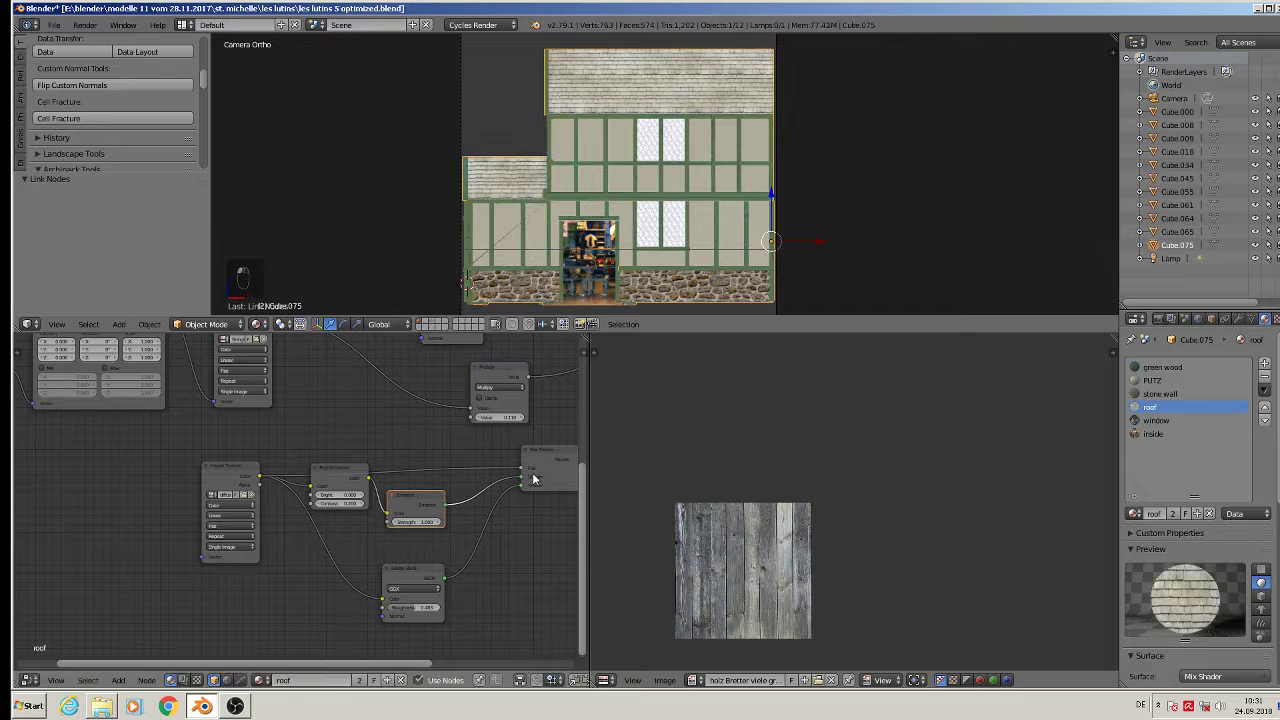
# Step: Set the strength of the roof material's lower Emission shader to 3
pyautogui.click(418, 525)
pyautogui.write('3')
pyautogui.press('Return')
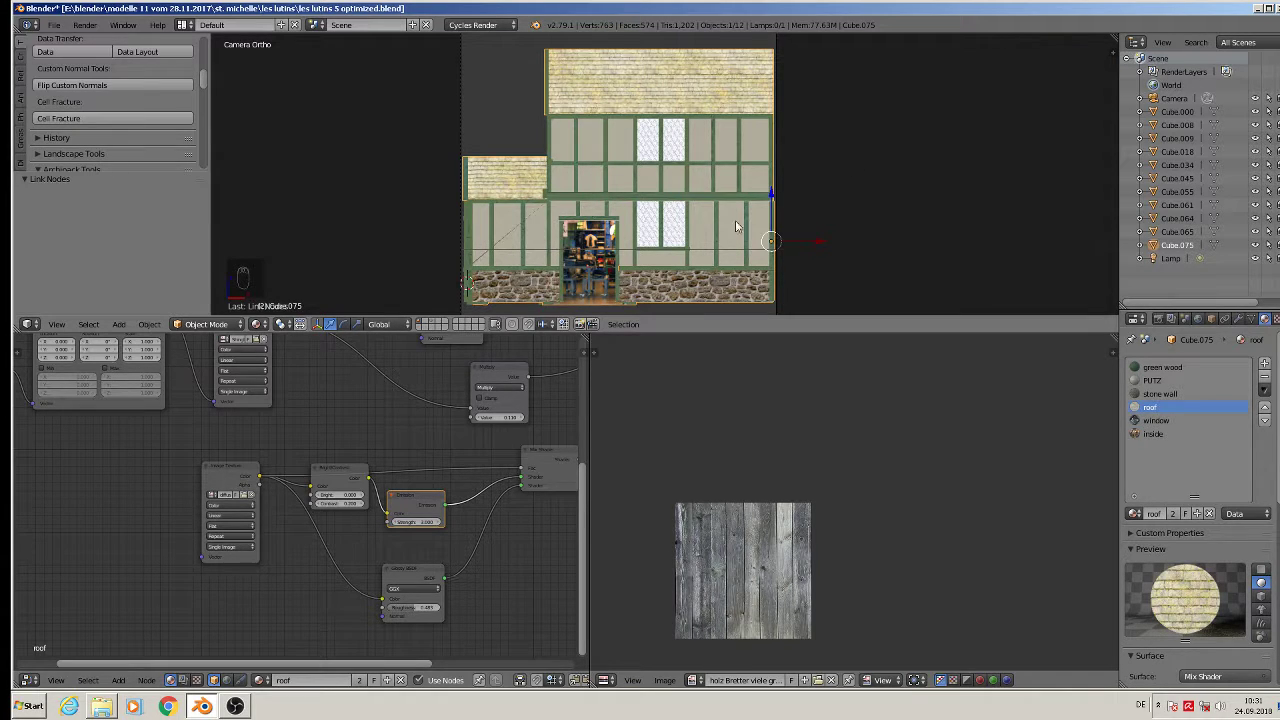
# Step: Delete the roof material's upper Bright/Contrast node and link the upper Image Texture's color directly to the upper Emission shader
pyautogui.scroll(-2, 500, 446)
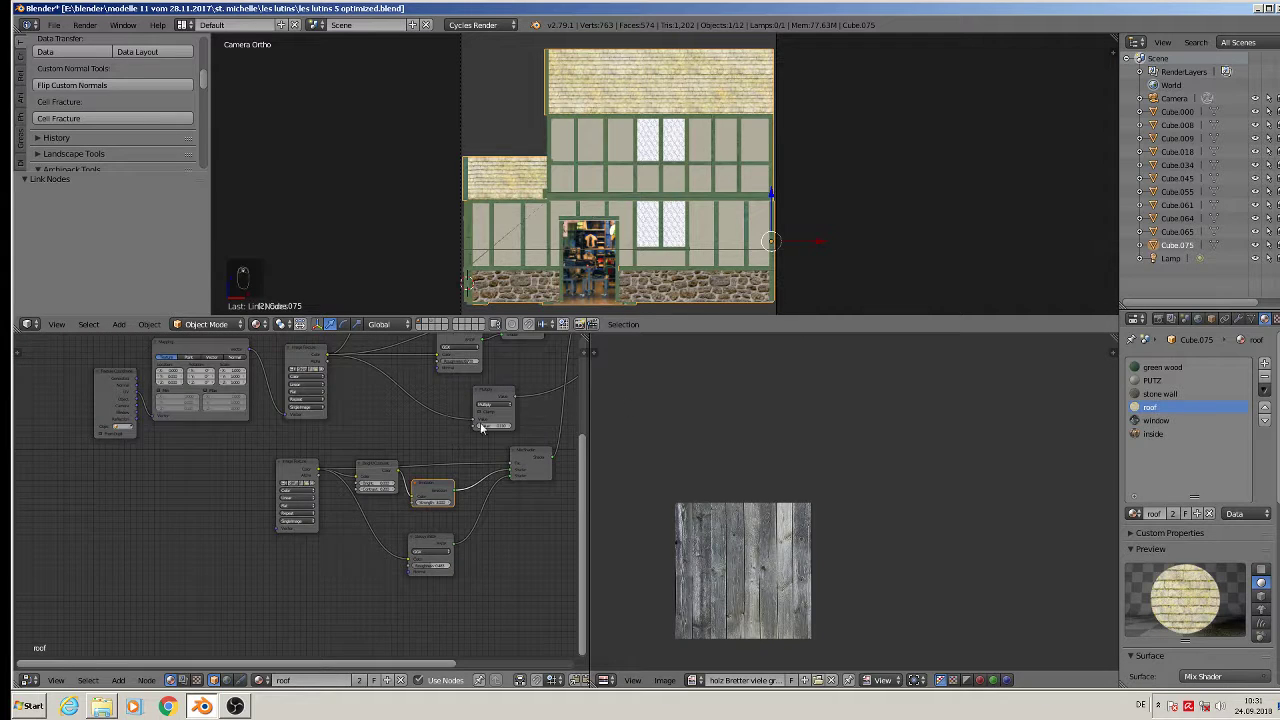
pyautogui.moveTo(543, 424); pyautogui.dragTo(343, 551, button='middle')
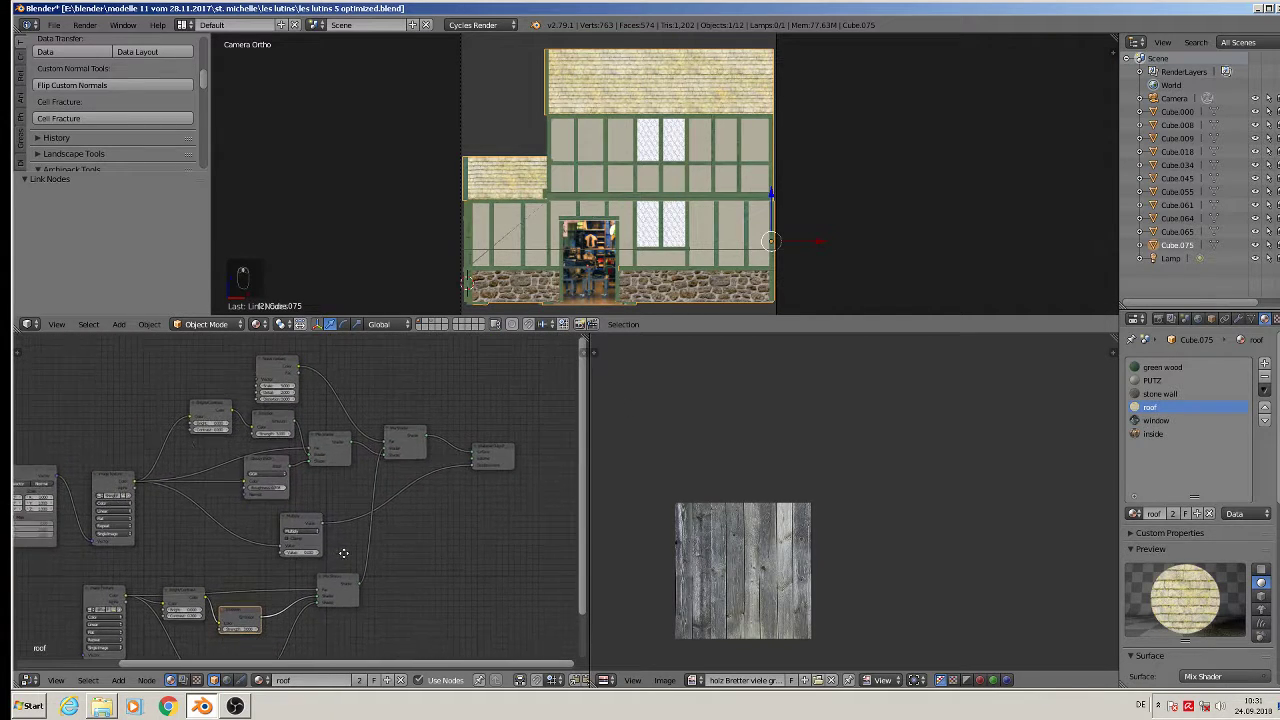
pyautogui.scroll(2, 678, 95)
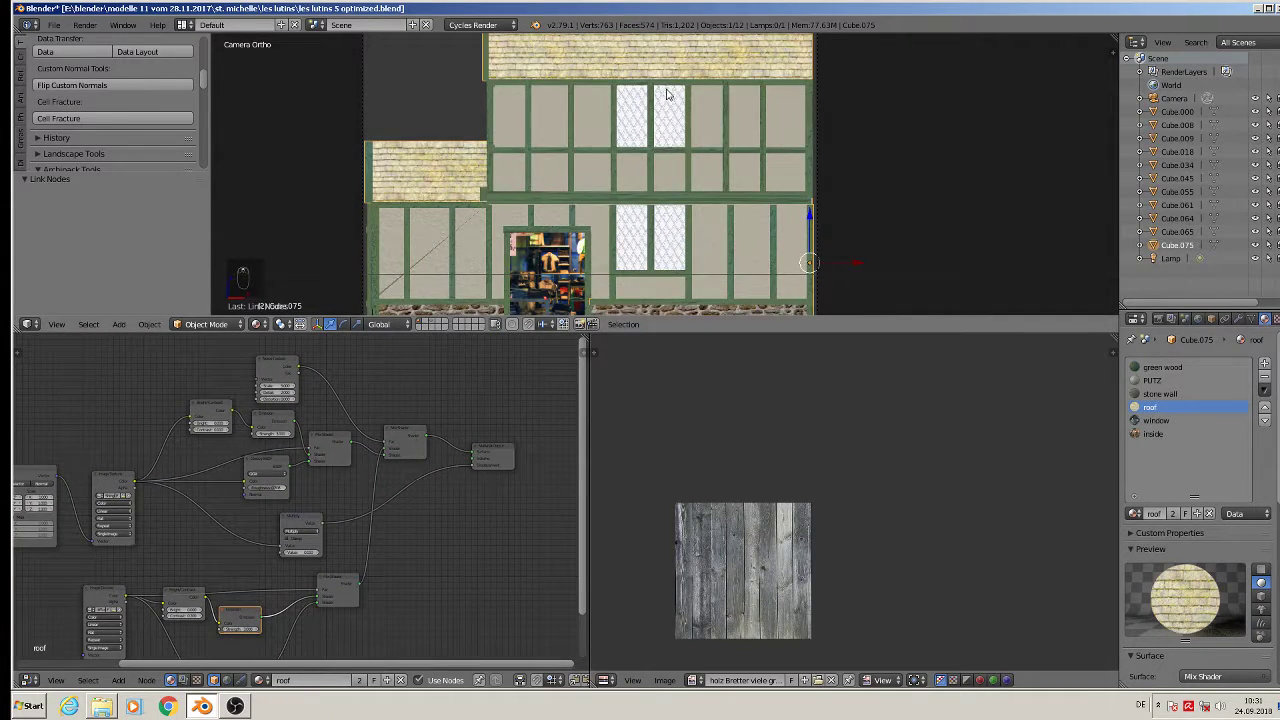
pyautogui.keyDown('shift'); pyautogui.moveTo(668, 94); pyautogui.dragTo(668, 106, button='middle'); pyautogui.keyUp('shift')
pyautogui.scroll(3, 286, 405)
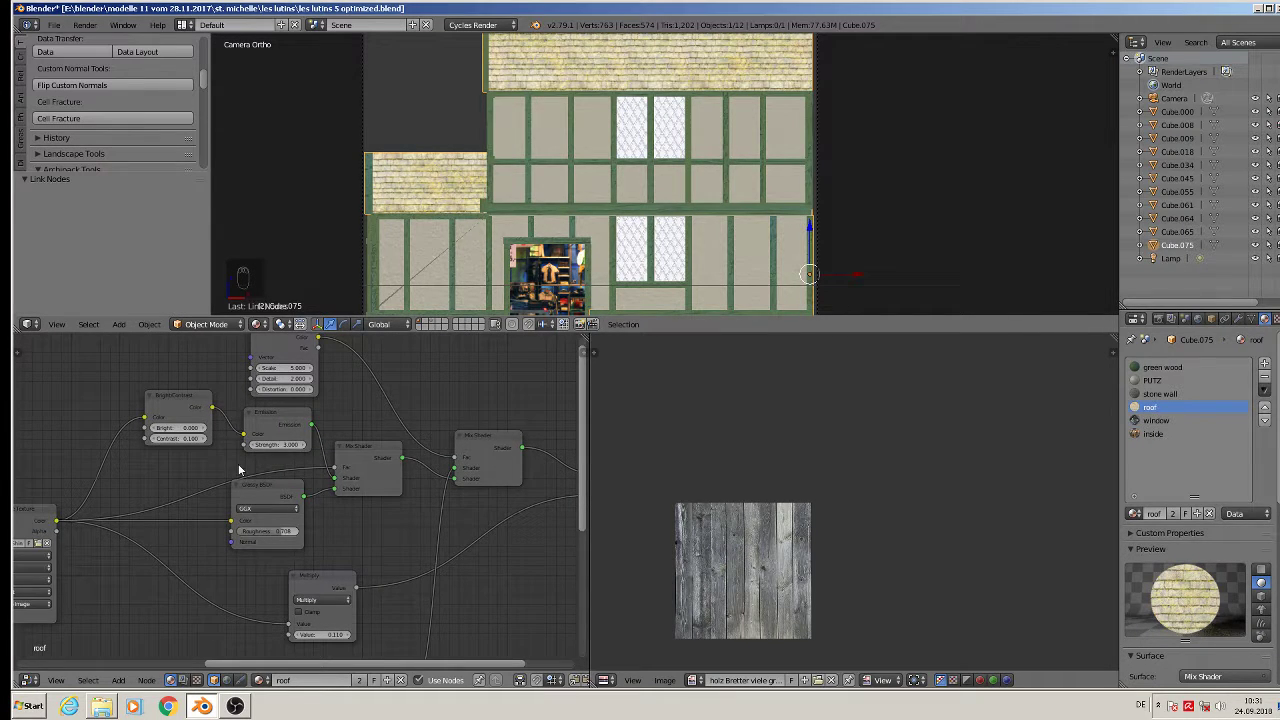
pyautogui.scroll(-1, 240, 469)
pyautogui.click(176, 410)
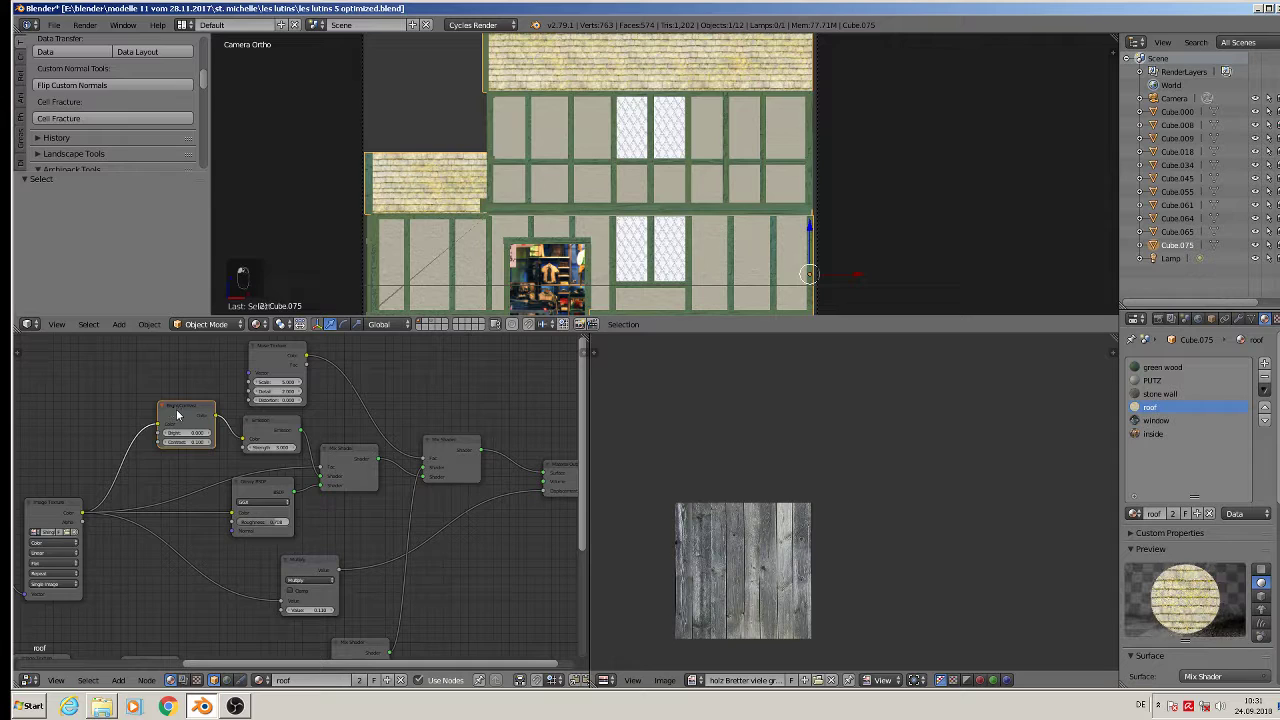
pyautogui.press('x')
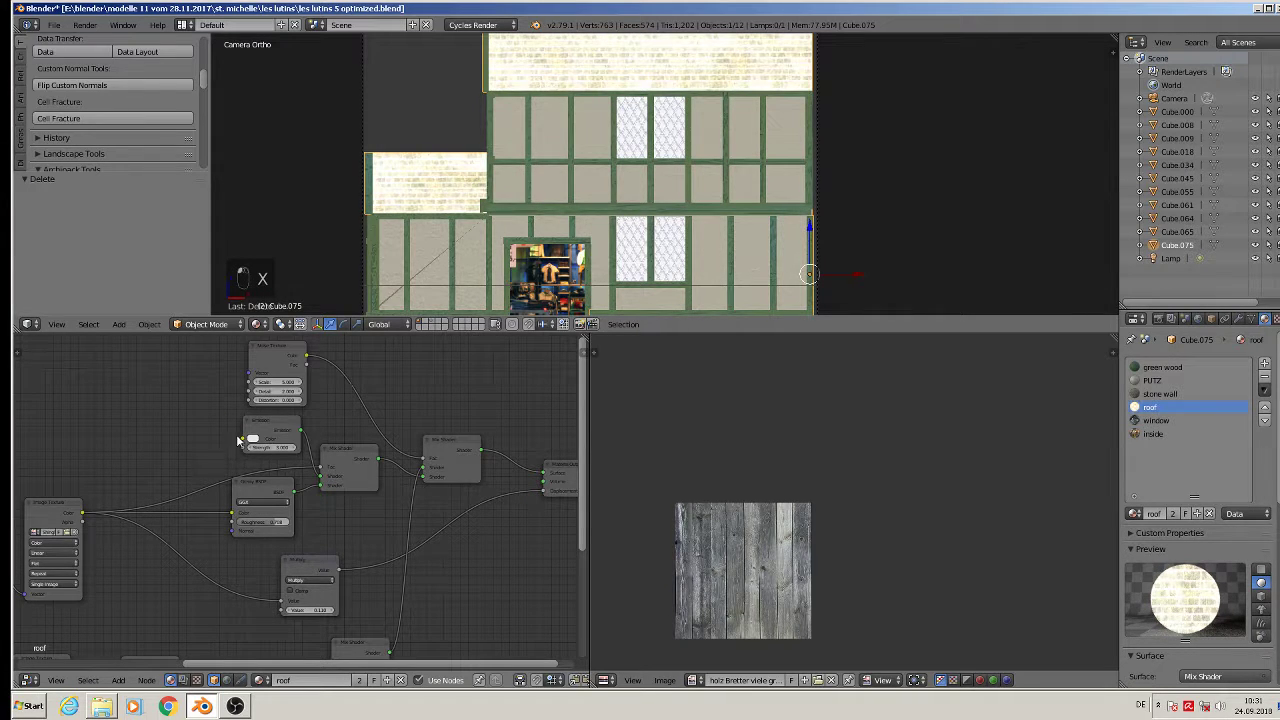
pyautogui.moveTo(82, 513); pyautogui.dragTo(242, 441)
# Step: Delete the roof material's lower Bright/Contrast node and link the lower Image Texture's color directly to the lower Emission shader
pyautogui.scroll(-1, 325, 453)
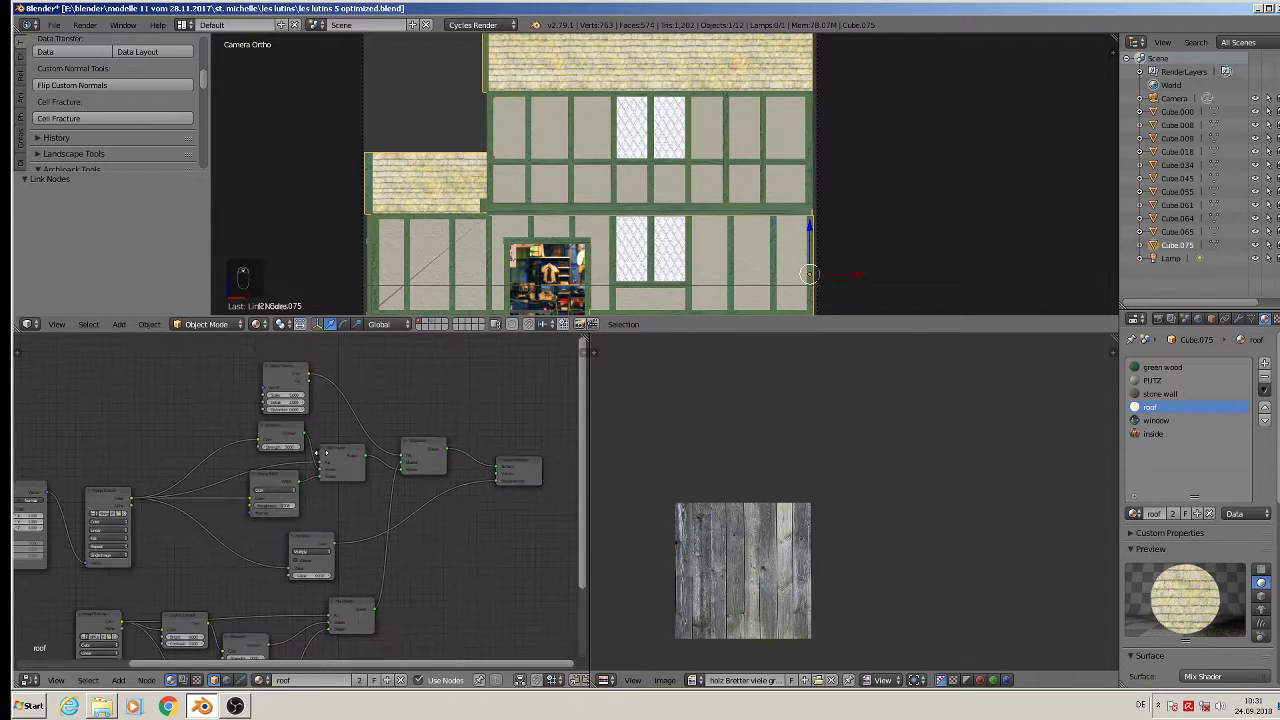
pyautogui.moveTo(369, 476); pyautogui.dragTo(484, 354, button='middle')
pyautogui.scroll(4, 325, 460)
pyautogui.moveTo(375, 483); pyautogui.dragTo(385, 443, button='middle')
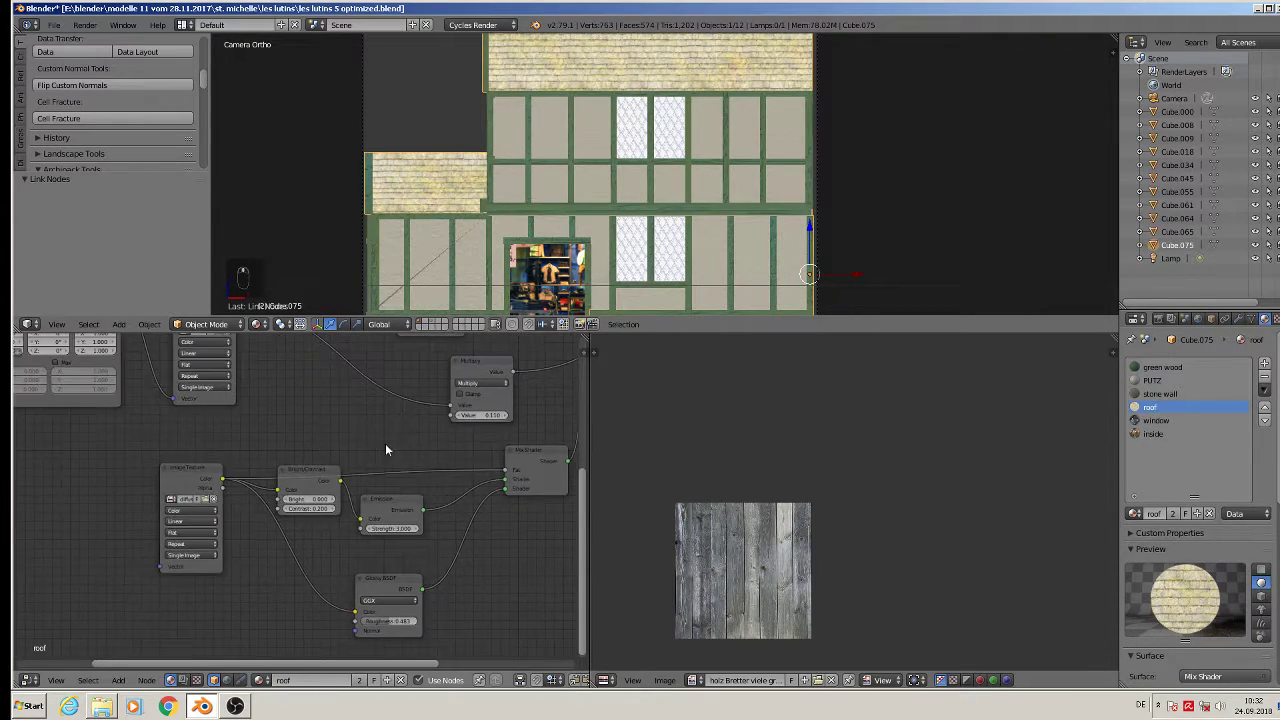
pyautogui.click(316, 474)
pyautogui.press('x')
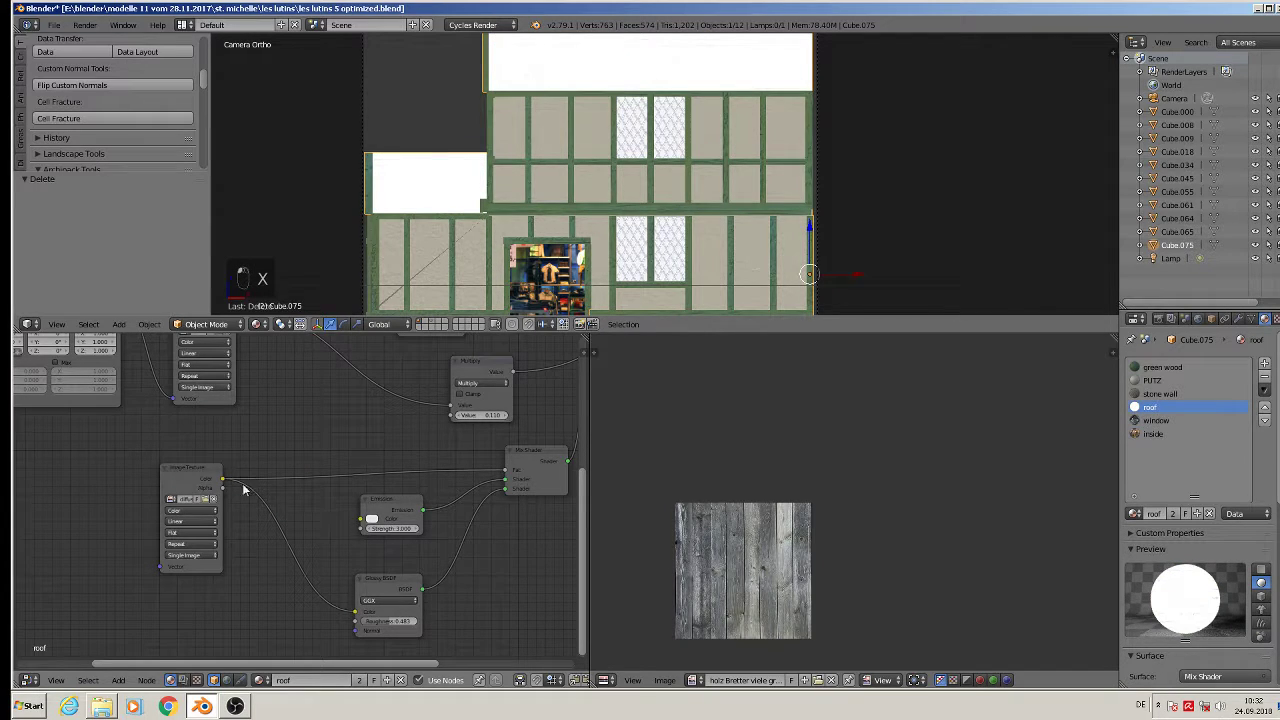
pyautogui.moveTo(223, 483); pyautogui.dragTo(402, 528)
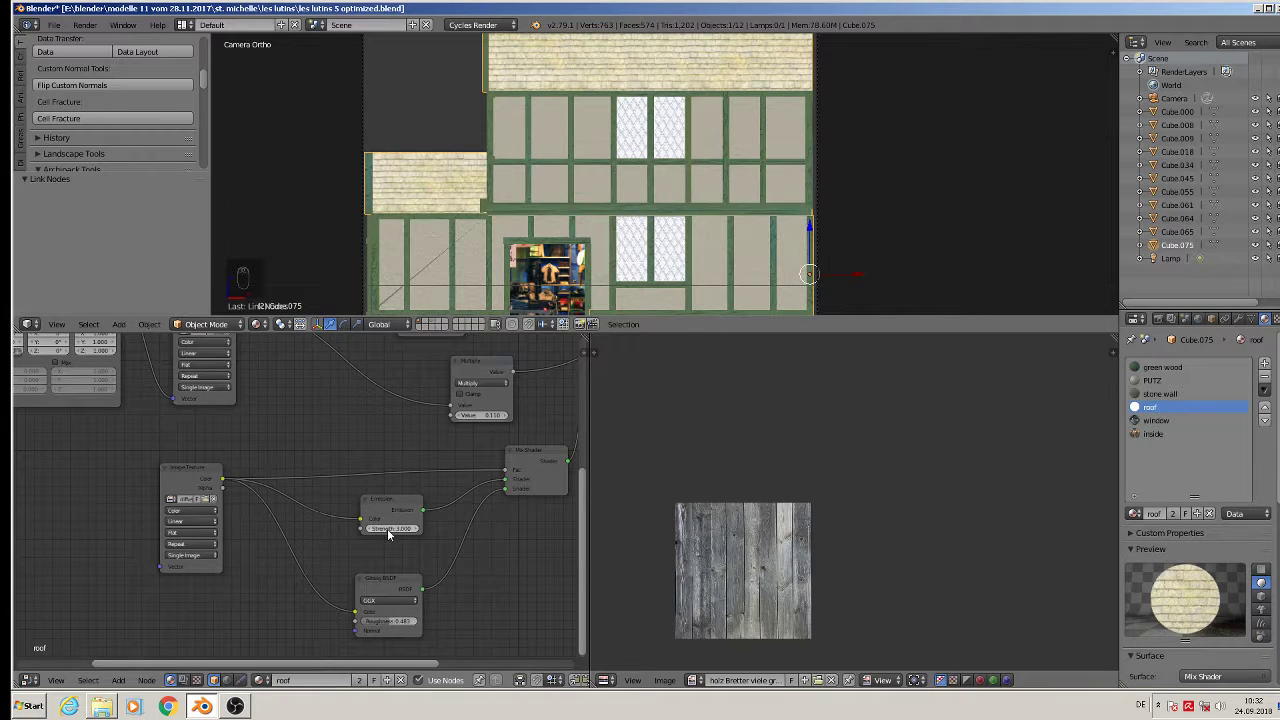
# Step: Set the strength of the roof material's lower Emission shader to 1
pyautogui.click(388, 530)
pyautogui.write('1')
pyautogui.press('Return')
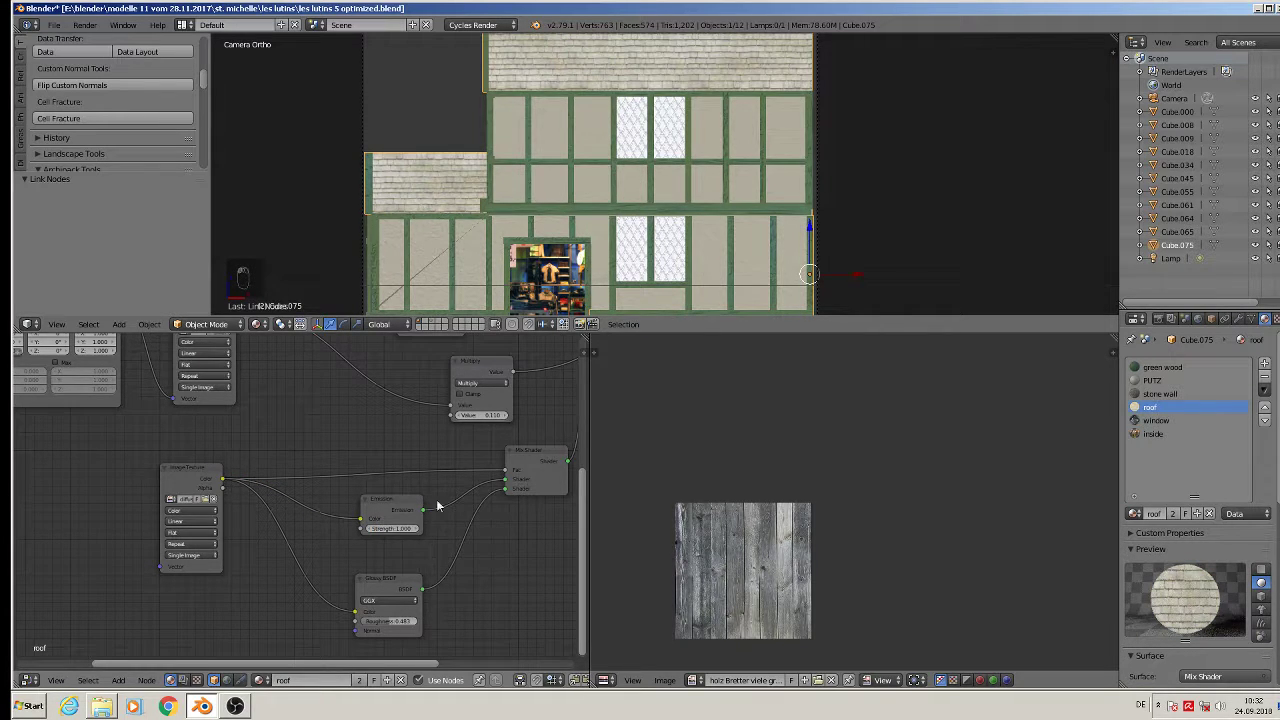
# Step: Try a strength of 1.2 on the roof material's upper Emission shader and settle on 1
pyautogui.moveTo(442, 457); pyautogui.dragTo(384, 567, button='middle')
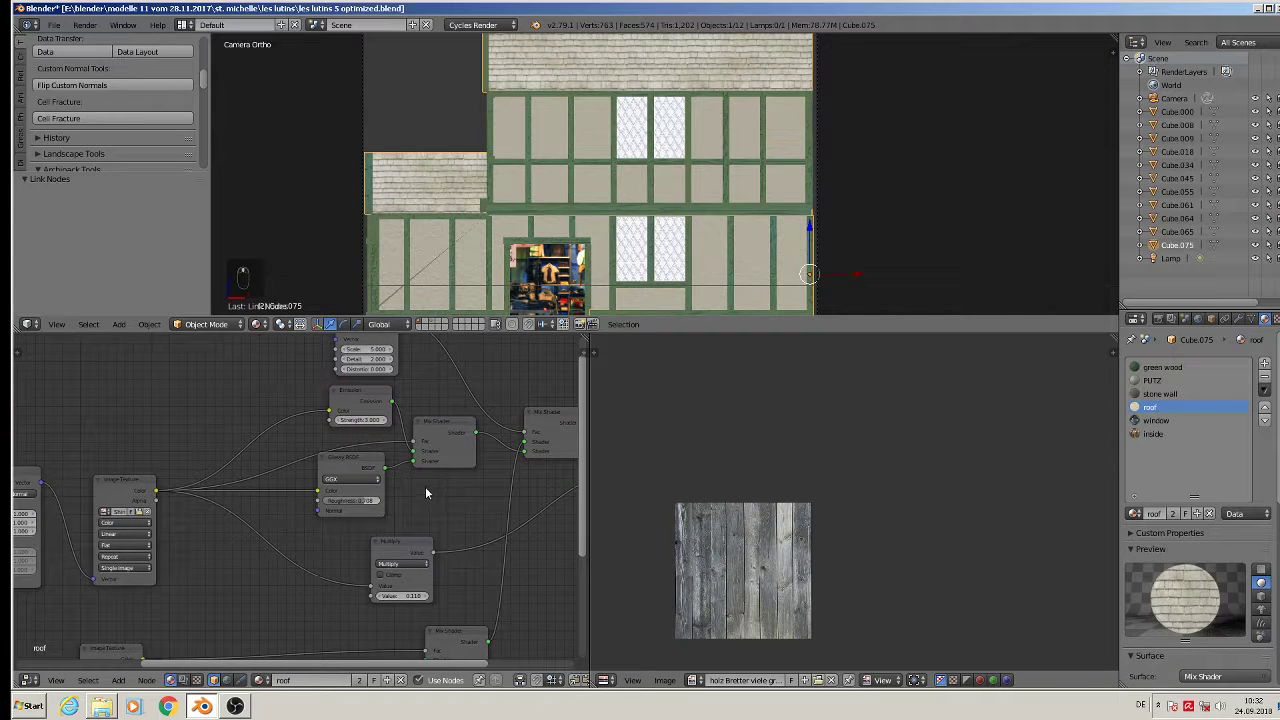
pyautogui.click(359, 421)
pyautogui.write('1.2')
pyautogui.press('Return')
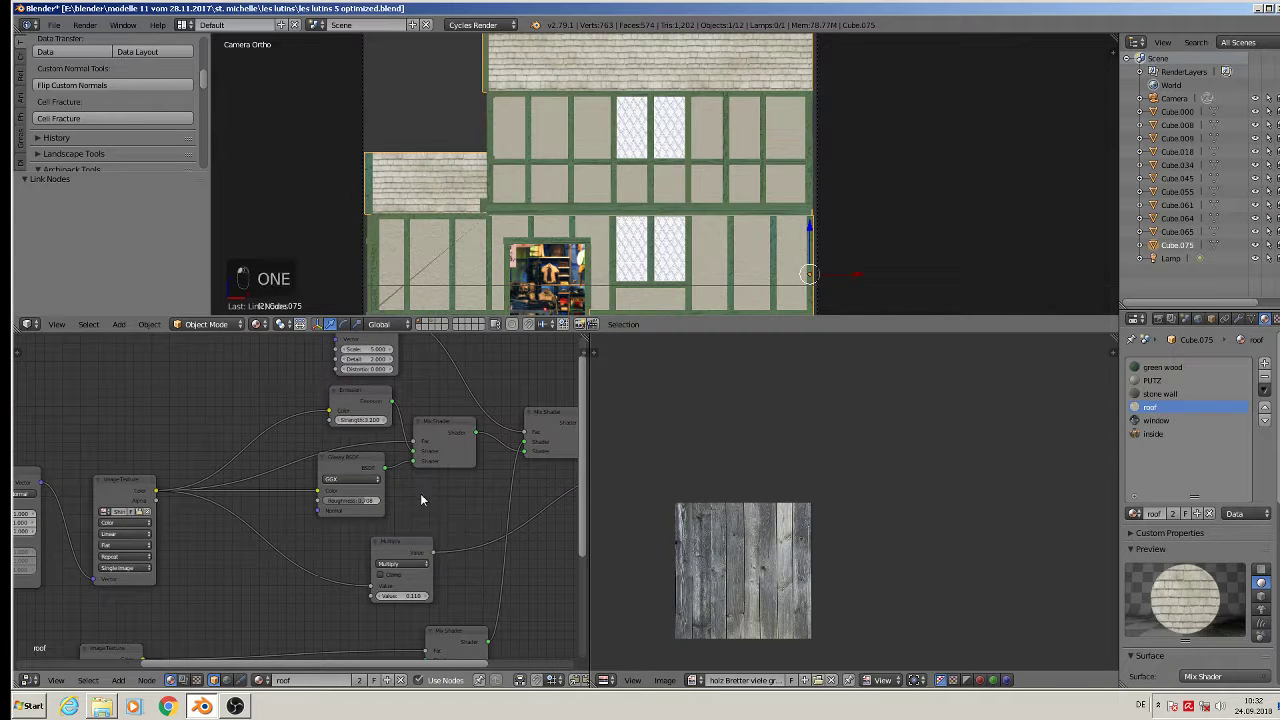
pyautogui.click(365, 421)
pyautogui.write('1')
pyautogui.press('Return')
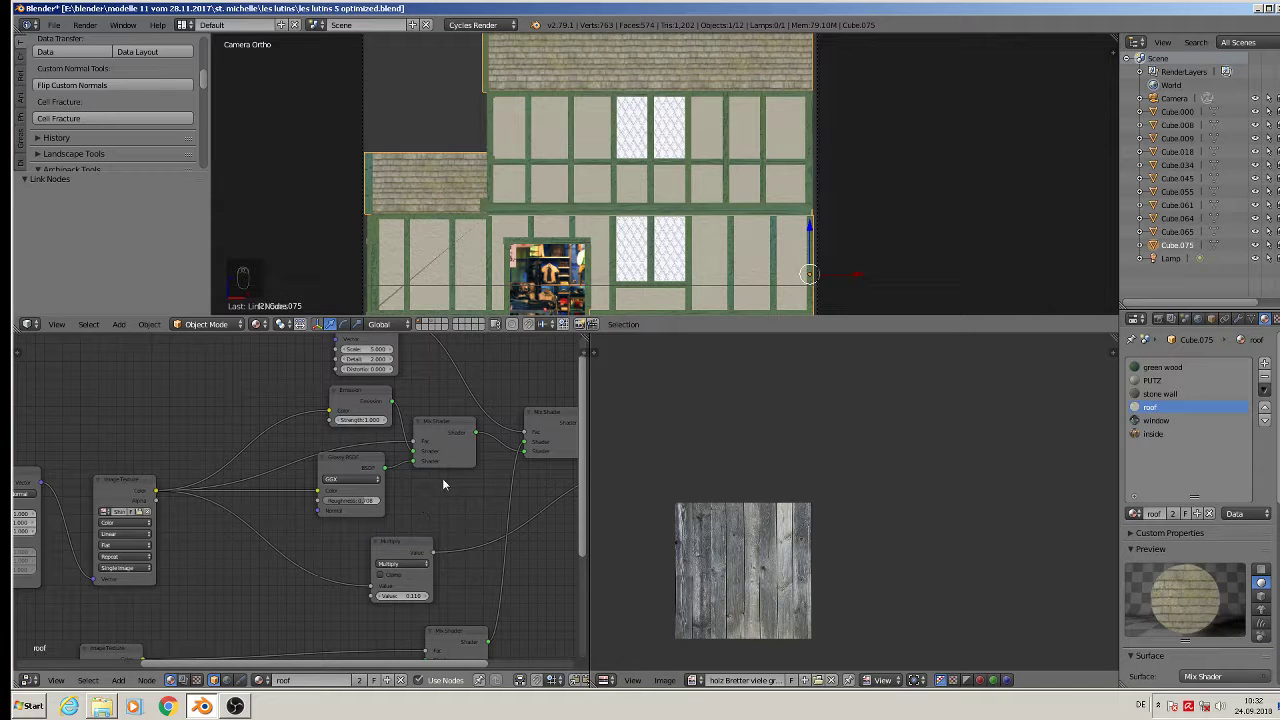
pyautogui.scroll(-3, 690, 123)
pyautogui.scroll(2, 640, 260)
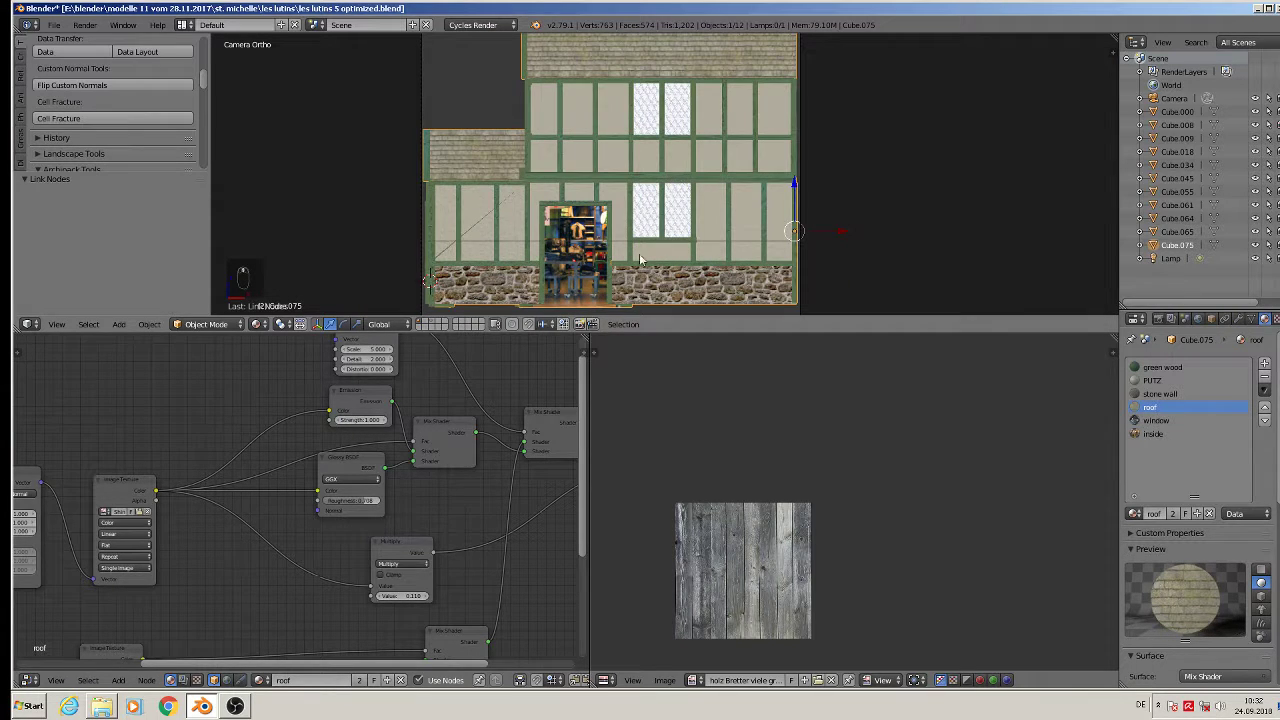
pyautogui.moveTo(437, 532); pyautogui.dragTo(198, 515, button='middle')
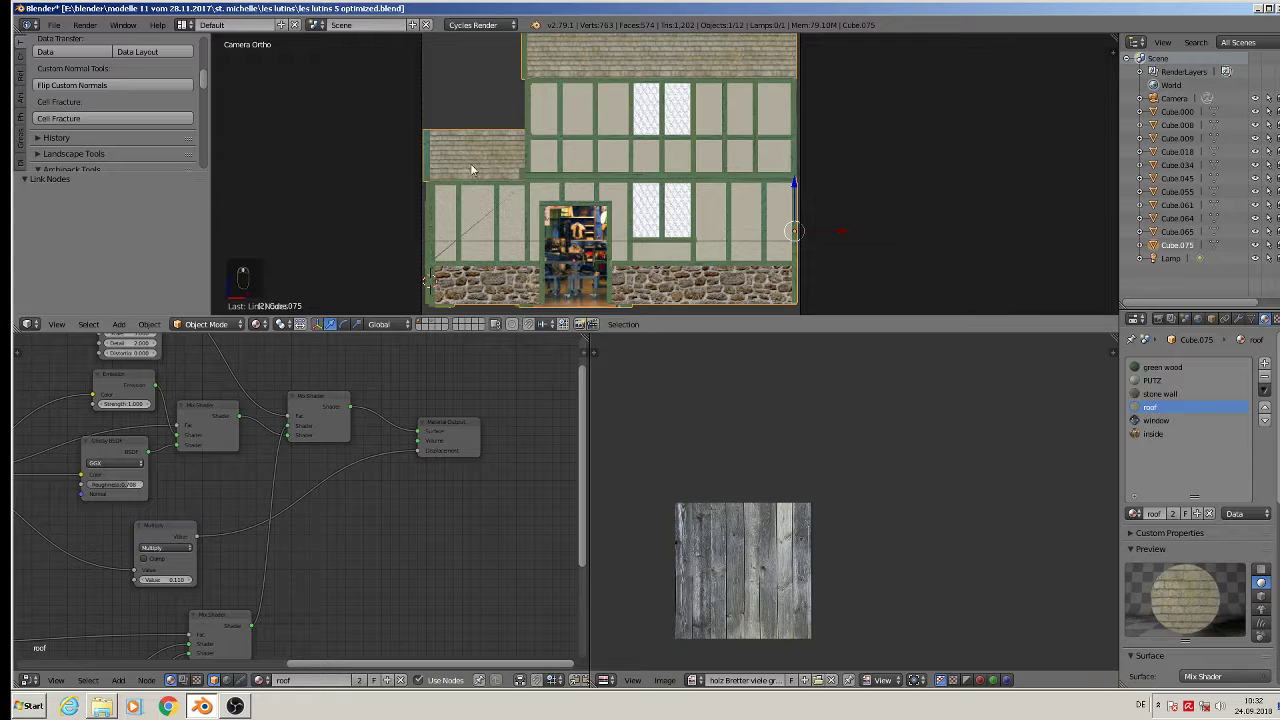
# Step: Open the stone wall material's nodes and delete its Diffuse BSDF and Bright/Contrast nodes
pyautogui.click(1172, 394)
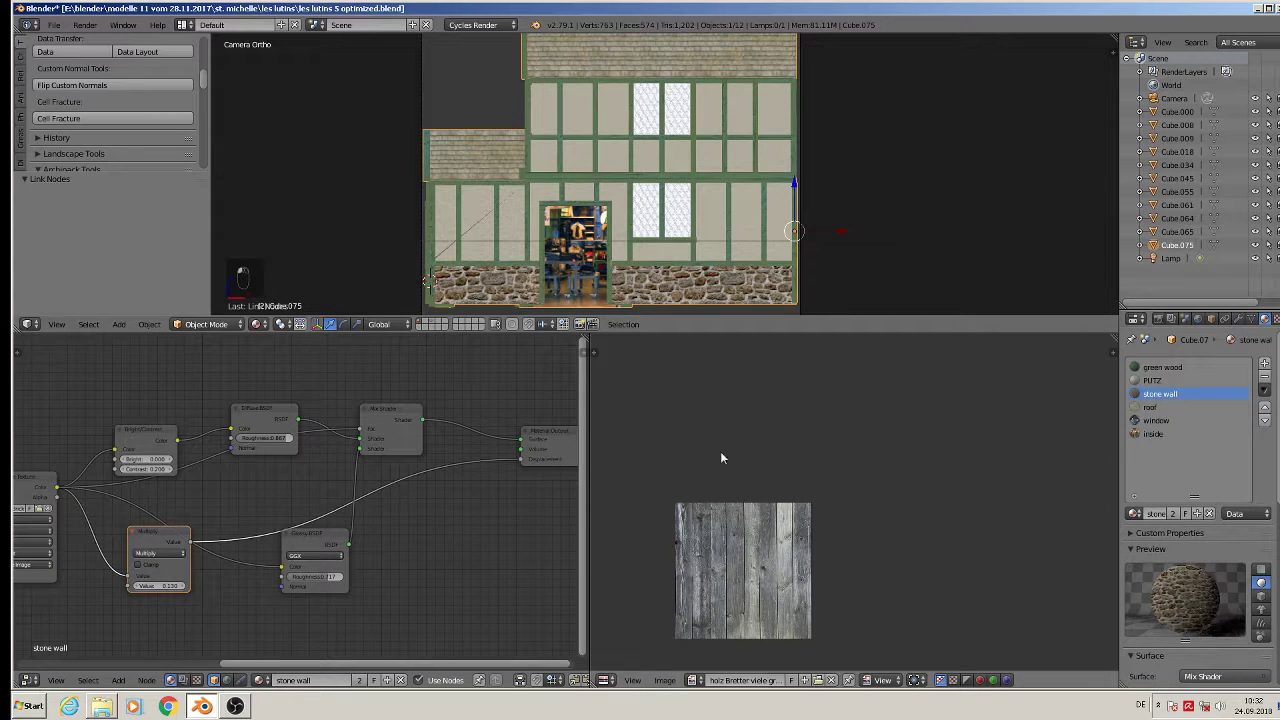
pyautogui.moveTo(334, 532); pyautogui.dragTo(414, 500, button='middle')
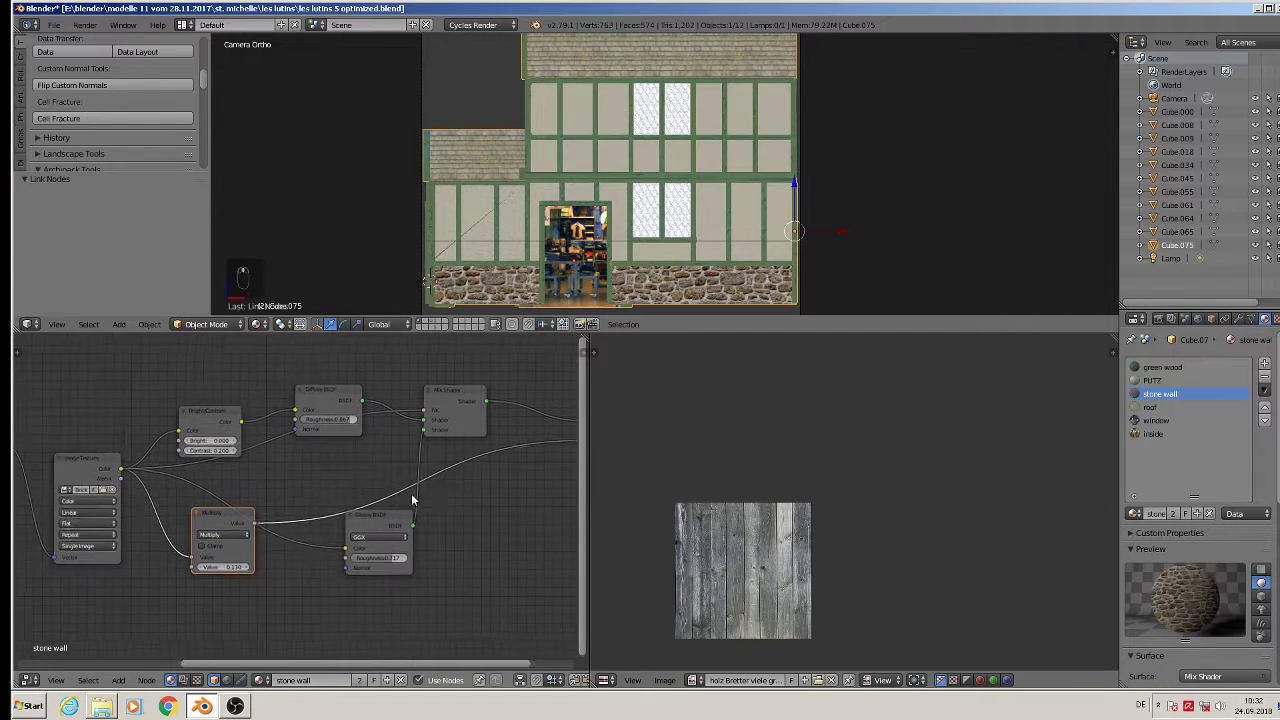
pyautogui.click(332, 400)
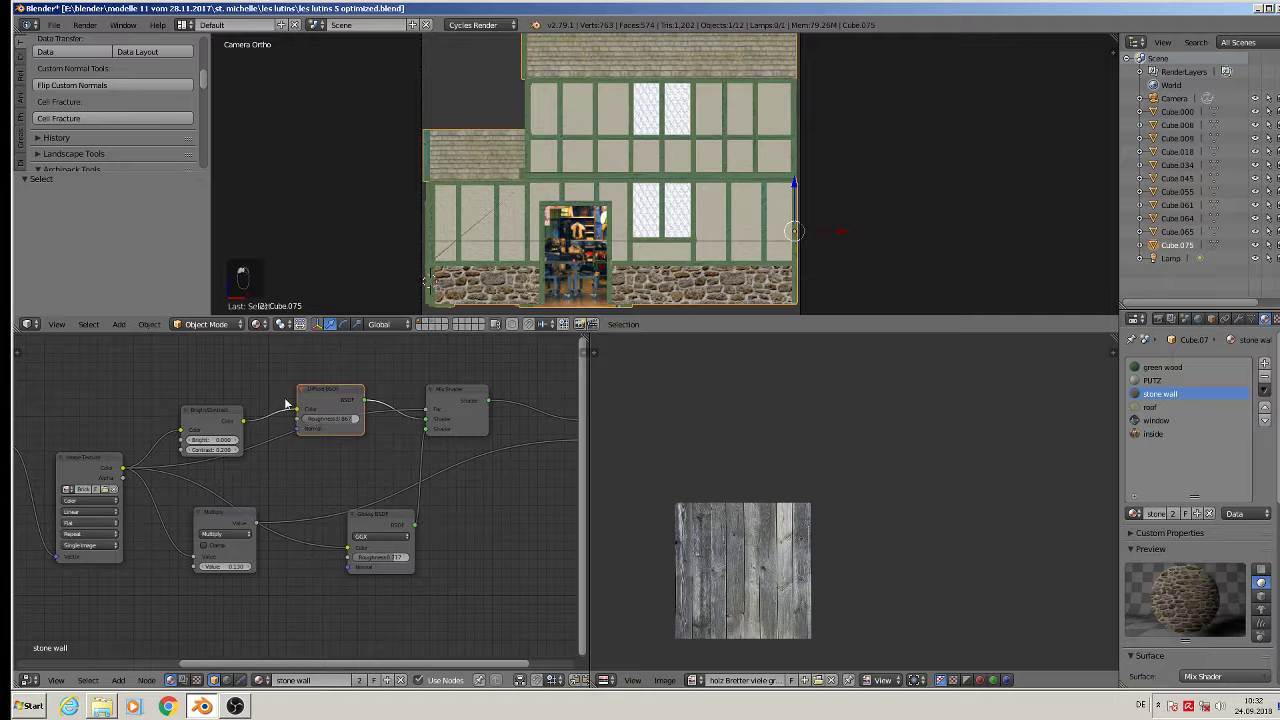
pyautogui.keyDown('shift'); pyautogui.rightClick(209, 420); pyautogui.keyUp('shift')
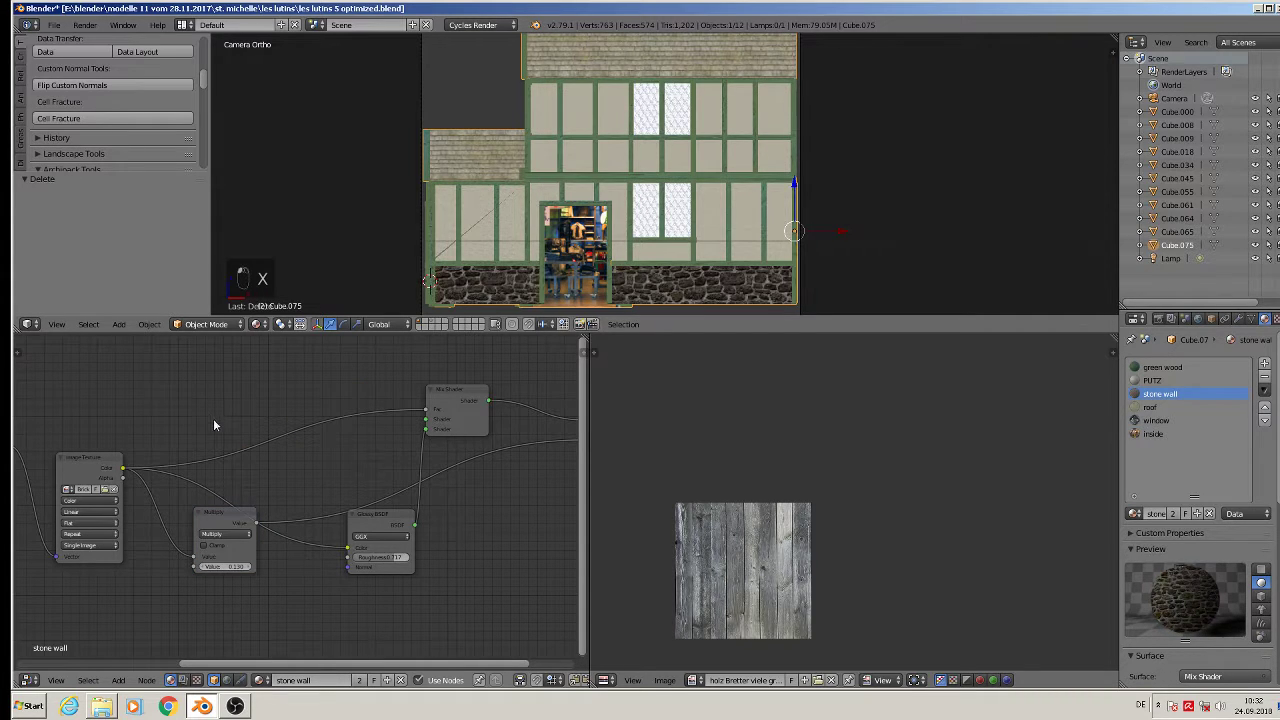
# Step: Add an Emission shader to the stone wall material and link it between the Image Texture's color and the Mix Shader's first shader input
pyautogui.click(118, 680)
pyautogui.moveTo(139, 535)
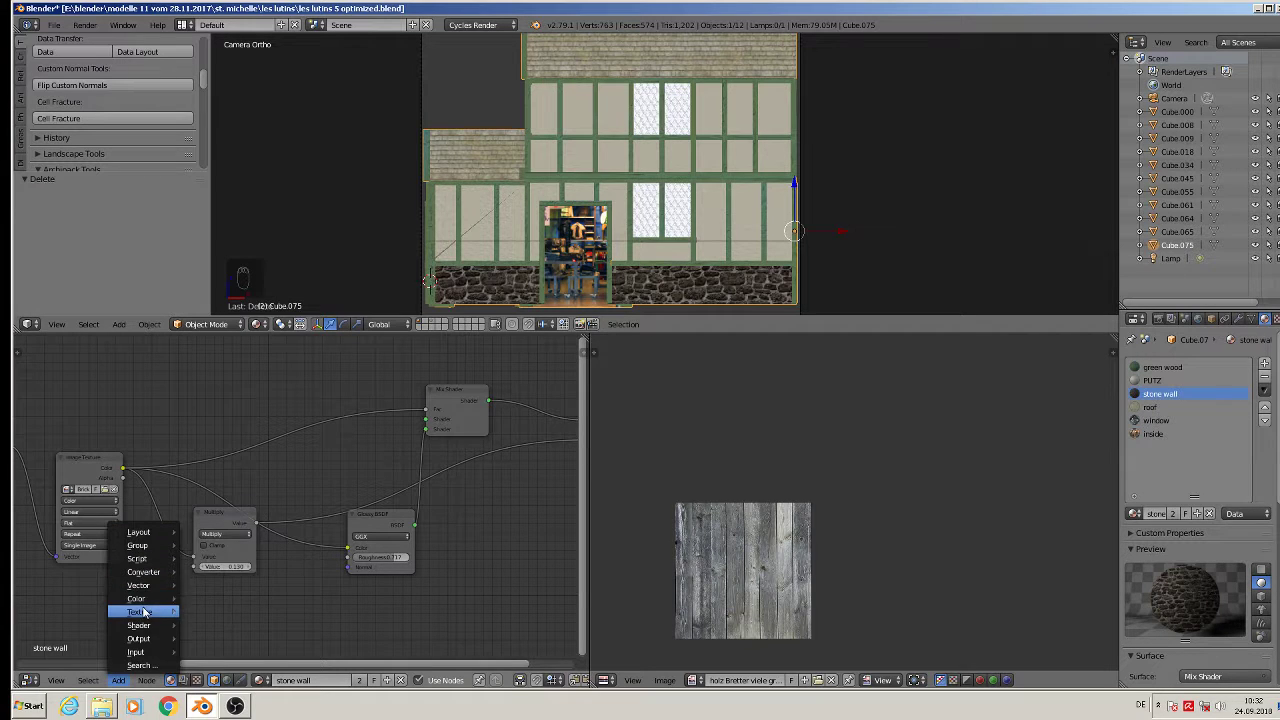
pyautogui.moveTo(143, 617)
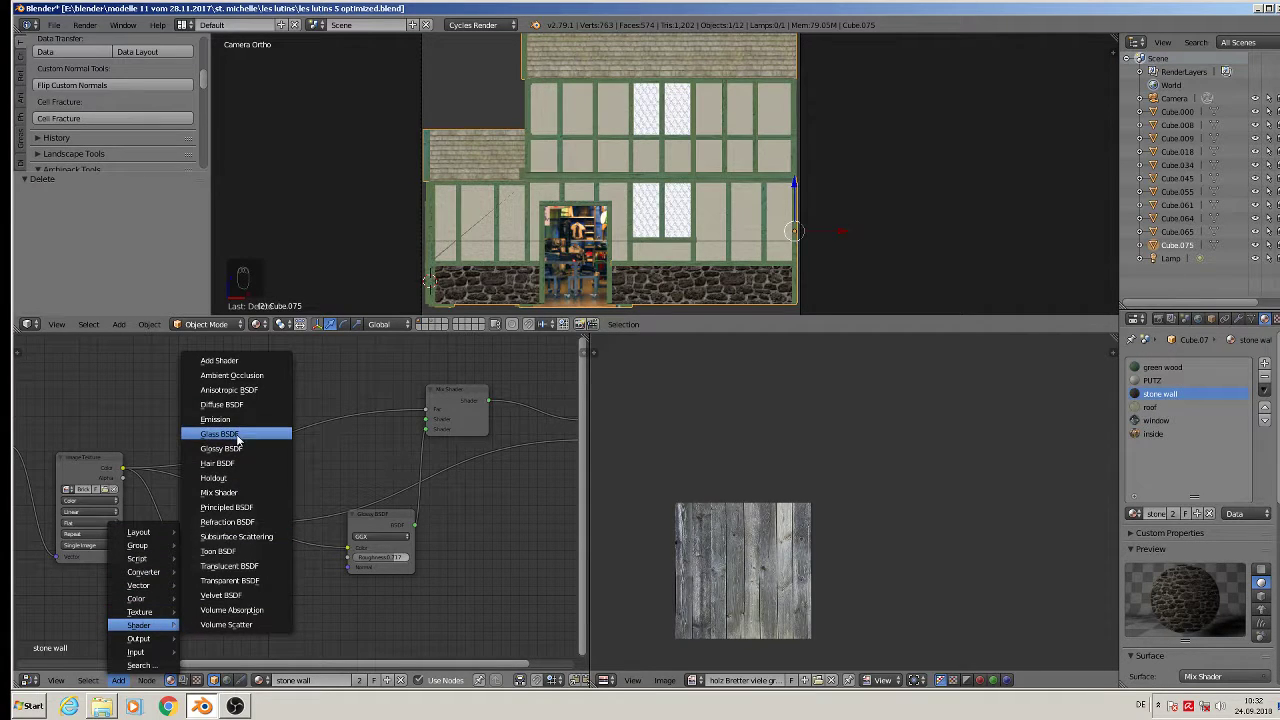
pyautogui.click(232, 424)
pyautogui.click(257, 375)
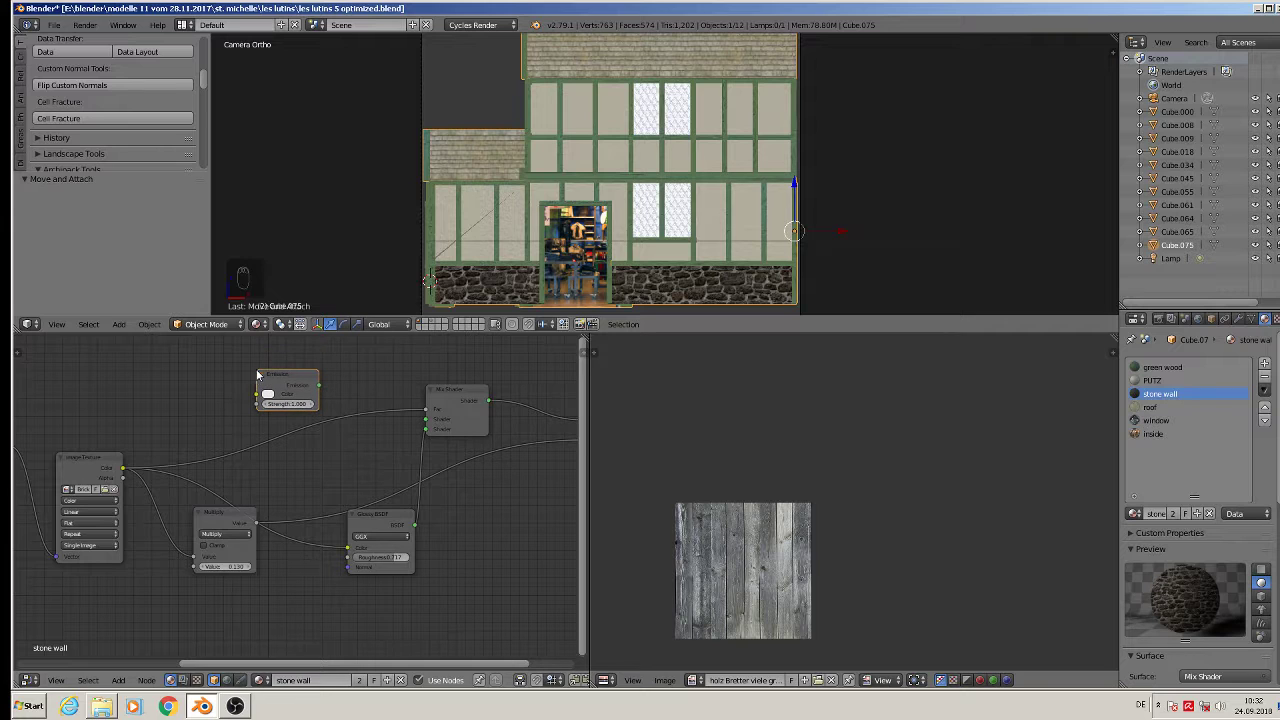
pyautogui.moveTo(122, 467); pyautogui.dragTo(238, 416)
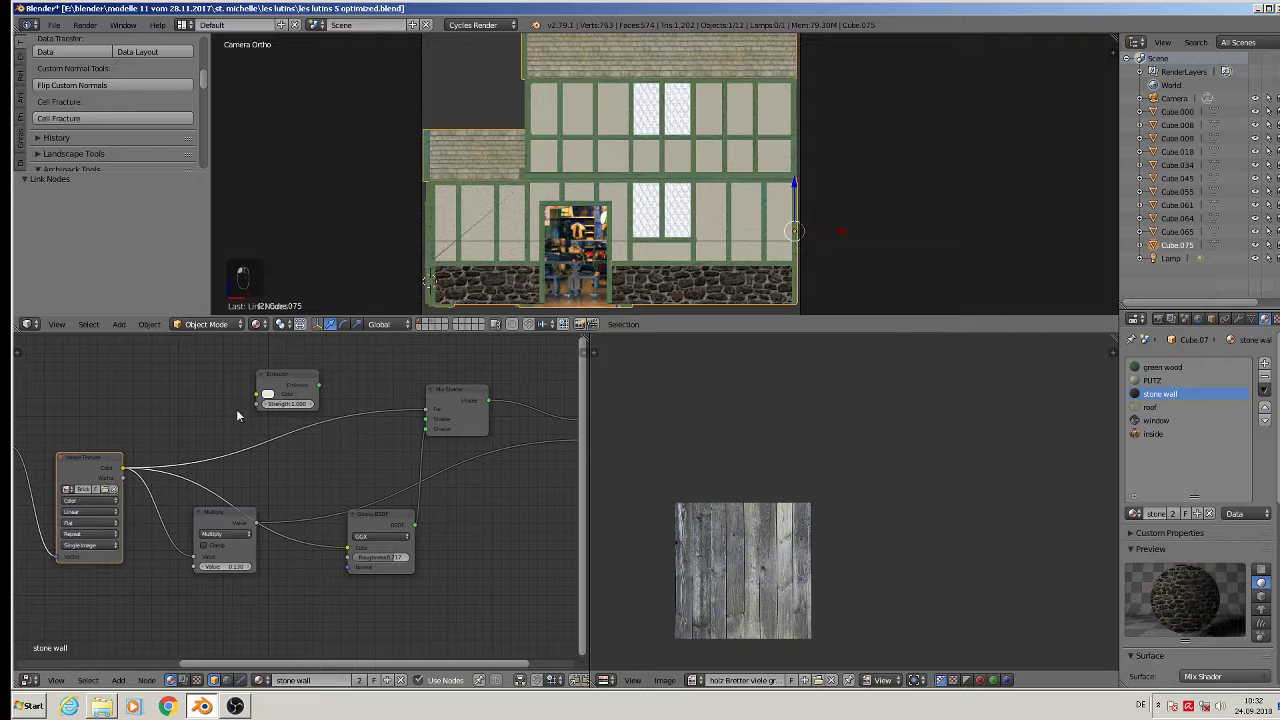
pyautogui.moveTo(122, 470); pyautogui.dragTo(433, 427)
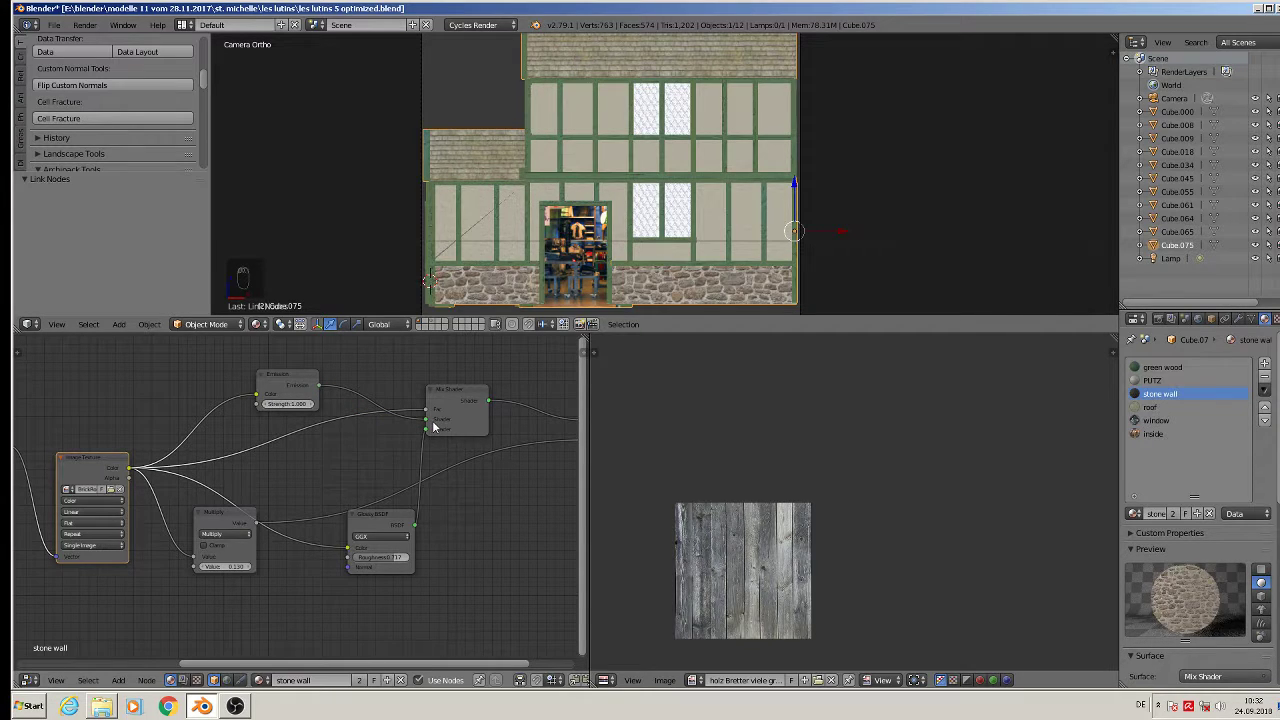
# Step: Try a strength of 2 on the stone wall's Emission shader and return it to 1
pyautogui.click(299, 406)
pyautogui.write('2')
pyautogui.press('Return')
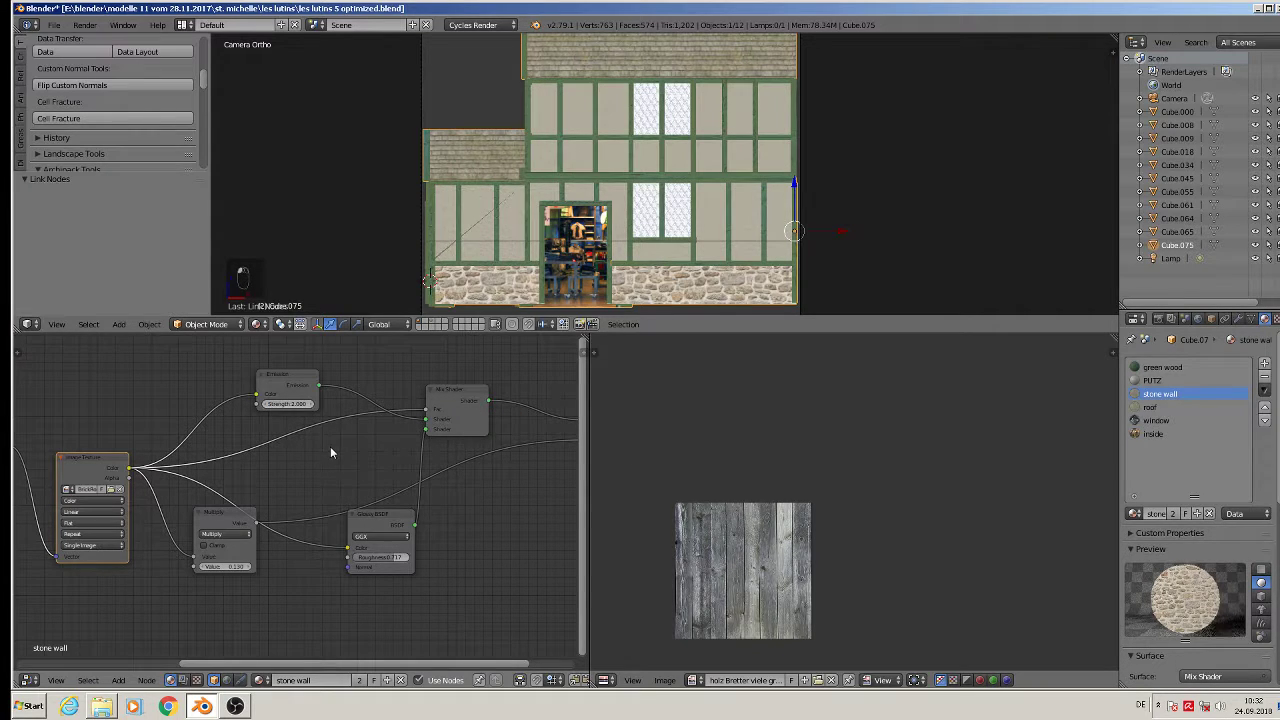
pyautogui.click(289, 405)
pyautogui.write('1')
pyautogui.press('Return')
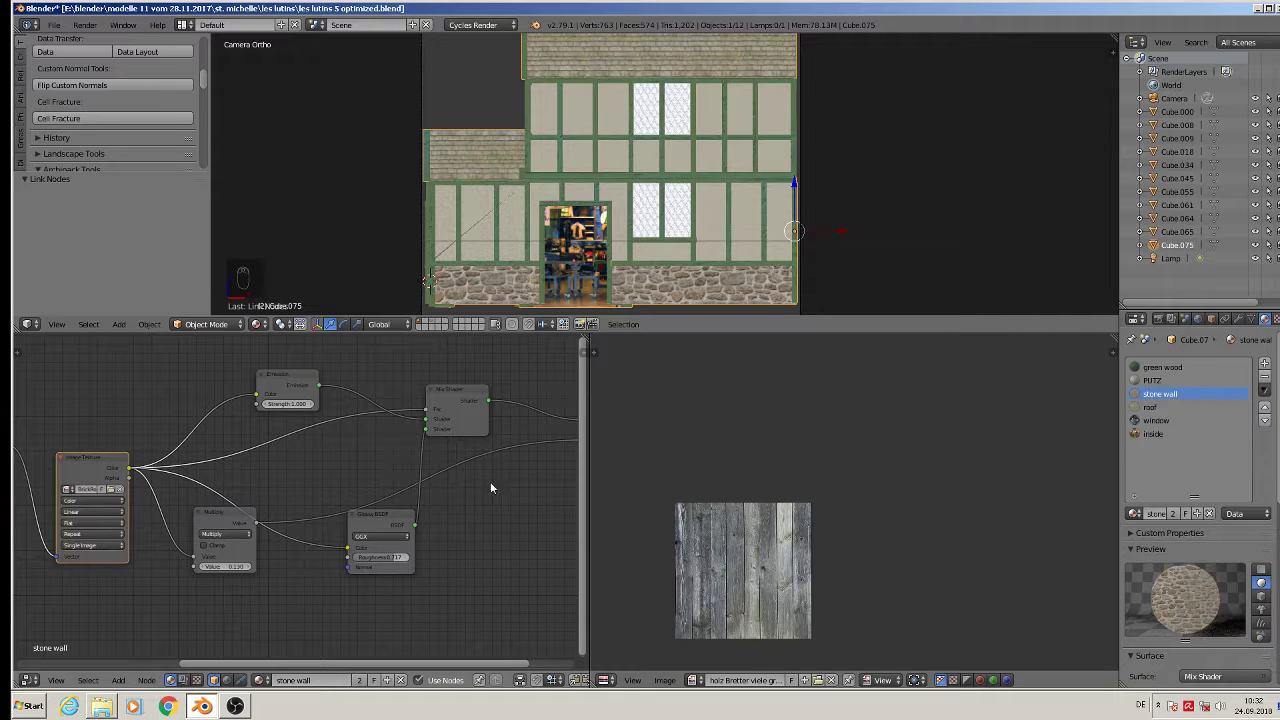
pyautogui.moveTo(503, 483); pyautogui.dragTo(506, 452, button='middle')
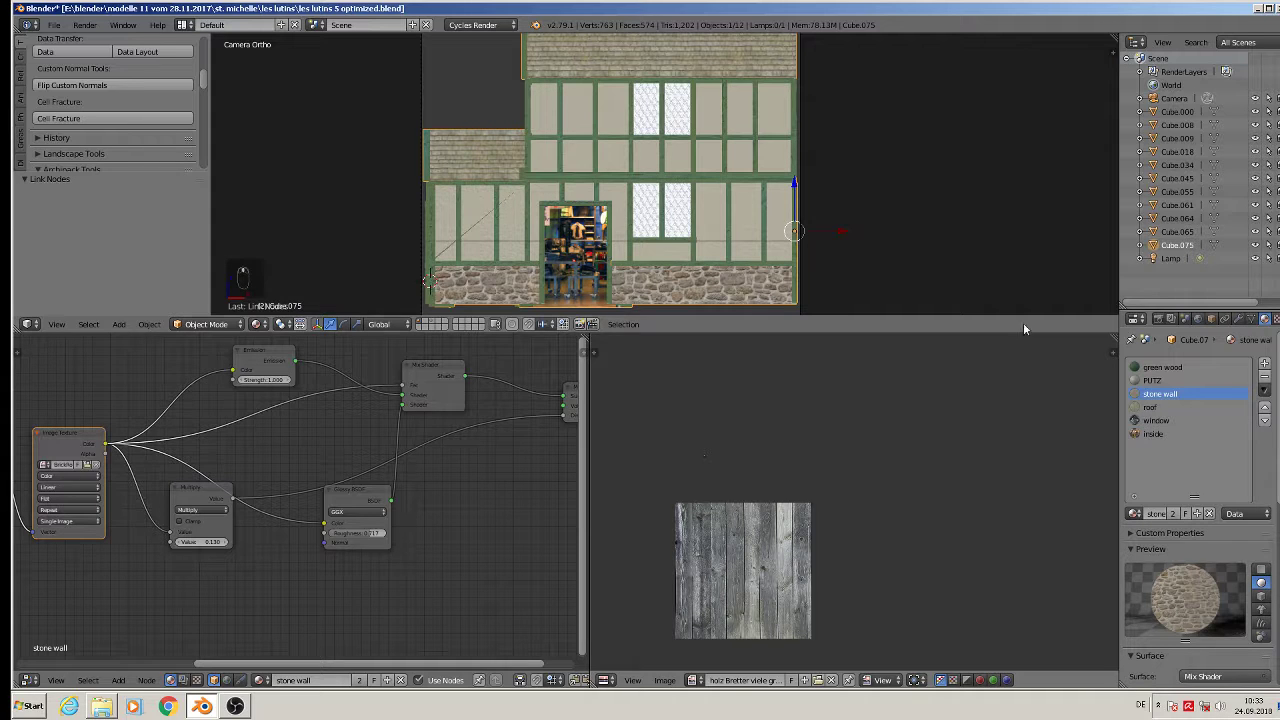
# Step: Open the PUTZ material's nodes and delete its Diffuse BSDF node
pyautogui.click(1158, 381)
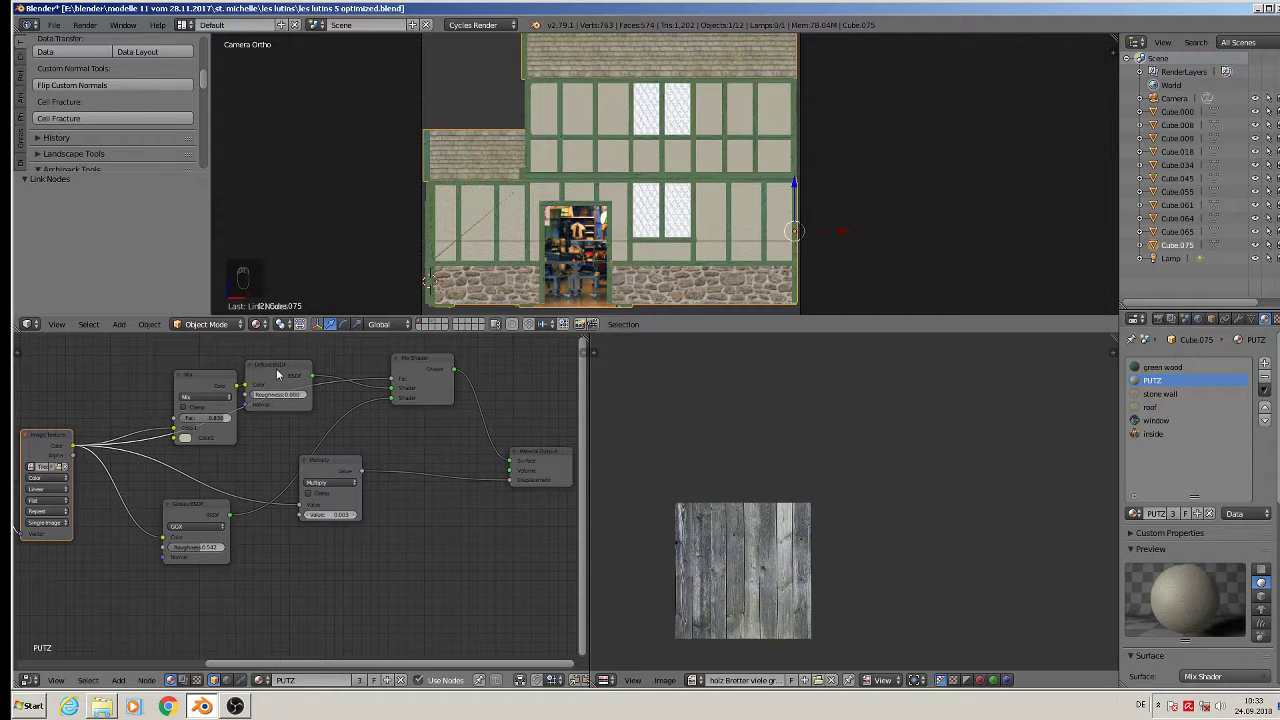
pyautogui.moveTo(278, 374); pyautogui.dragTo(286, 373)
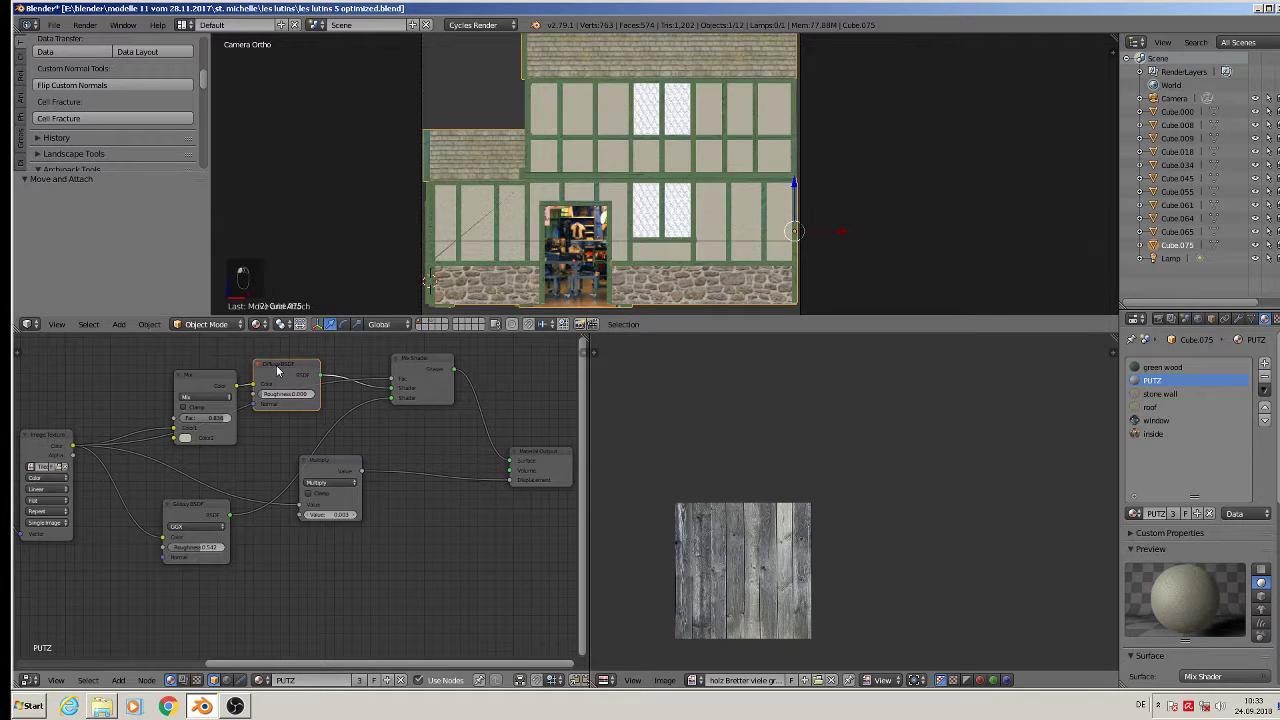
pyautogui.press('x')
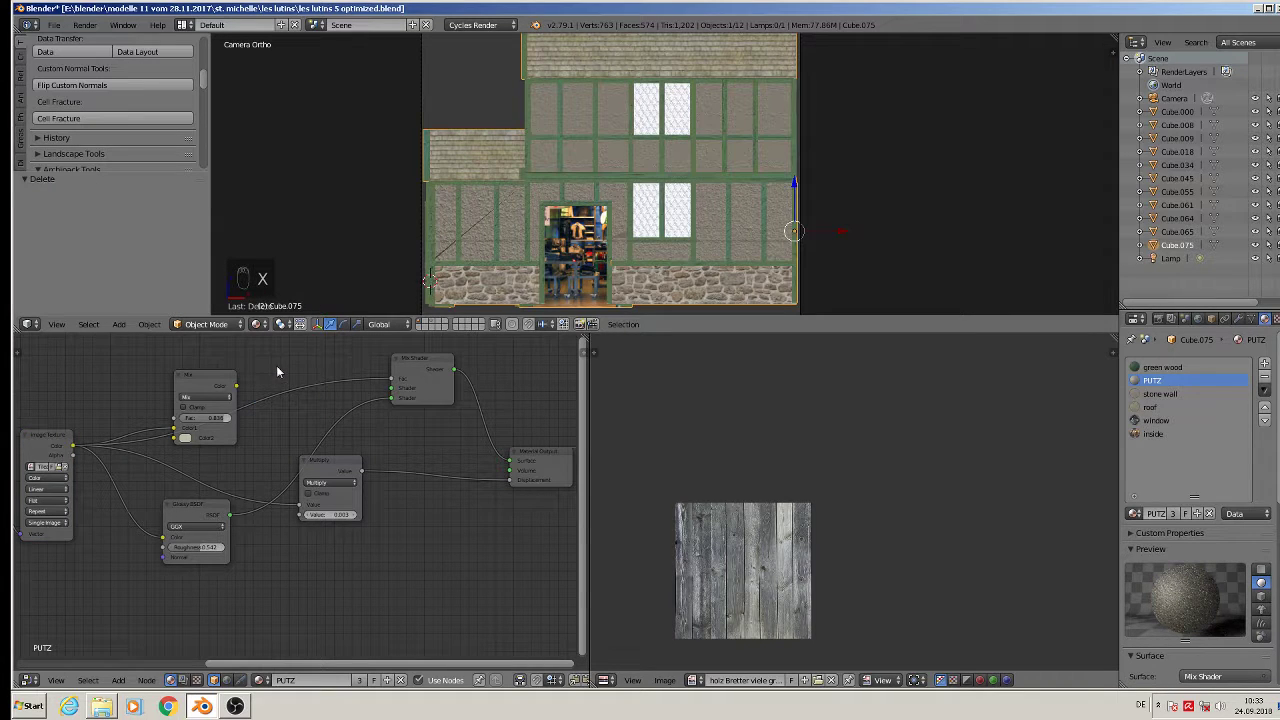
# Step: Add an Emission shader to the PUTZ material and link it between the Mix node's color and the Mix Shader's first shader input
pyautogui.click(118, 681)
pyautogui.moveTo(140, 625)
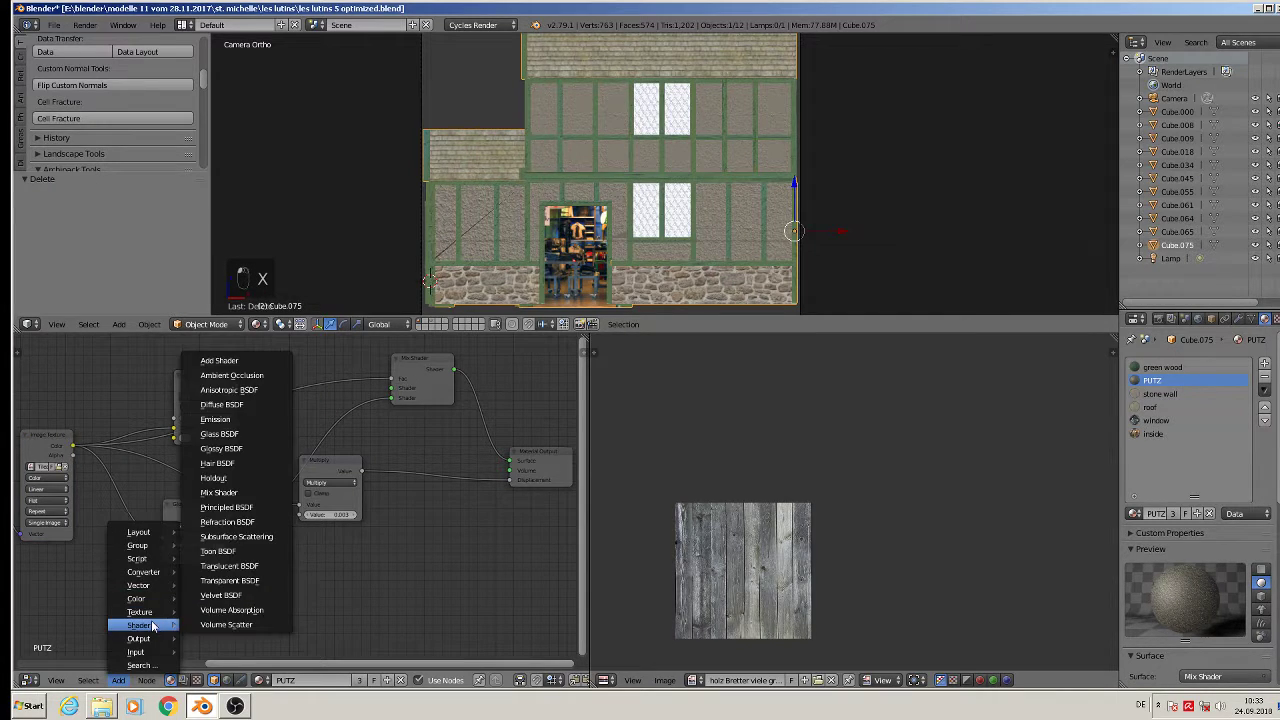
pyautogui.click(275, 419)
pyautogui.click(300, 362)
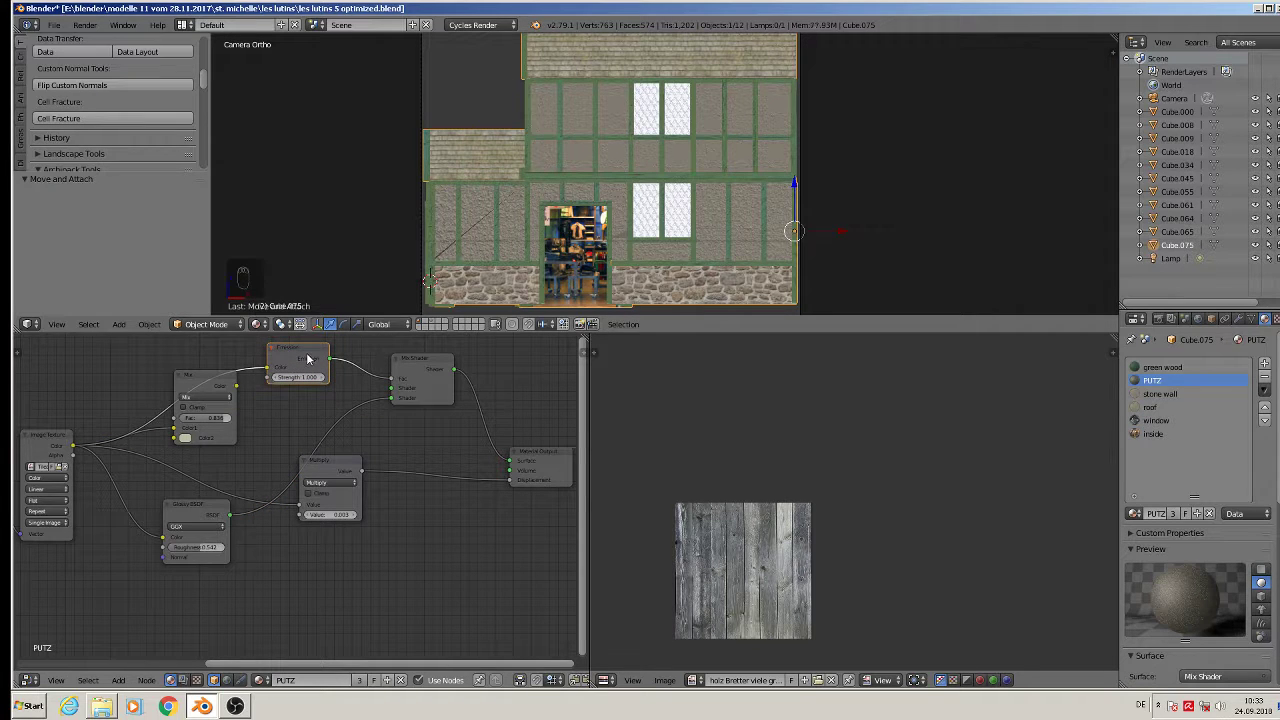
pyautogui.hotkey('ctrl', 'z')
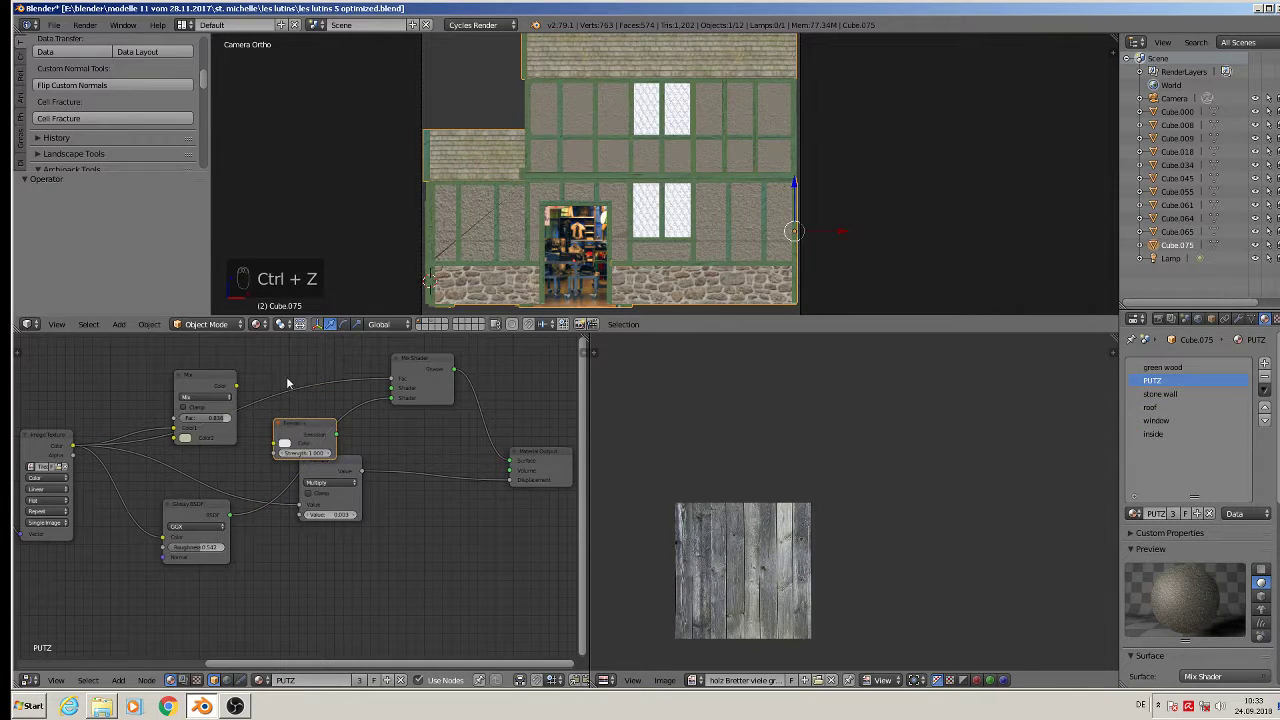
pyautogui.moveTo(298, 425); pyautogui.dragTo(301, 410)
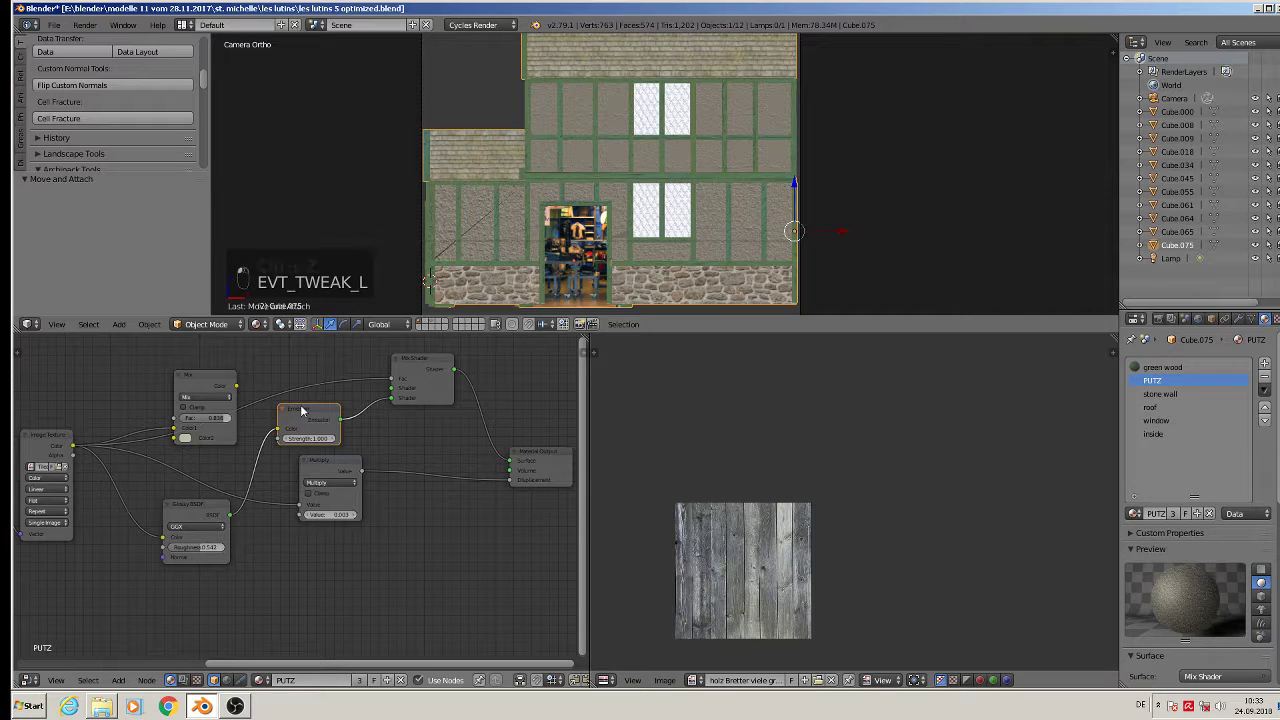
pyautogui.hotkey('ctrl', 'z')
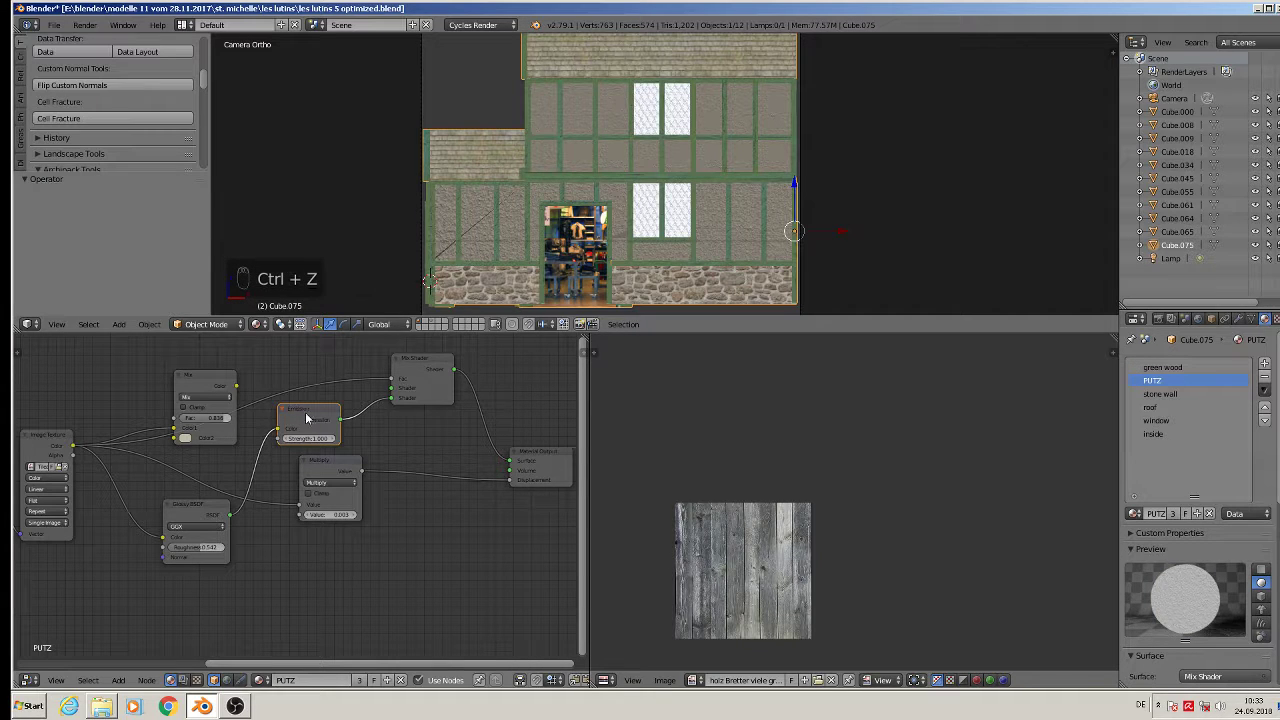
pyautogui.hotkey('ctrl', 'z')
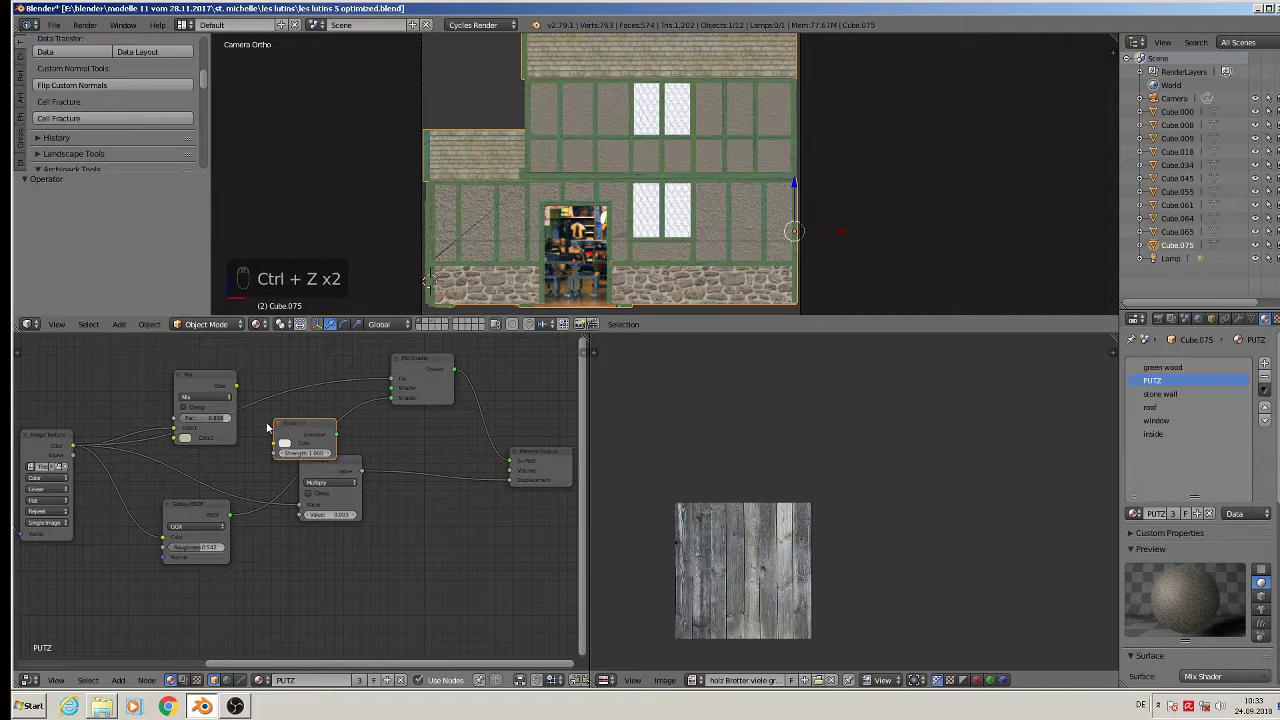
pyautogui.moveTo(272, 430); pyautogui.dragTo(392, 397)
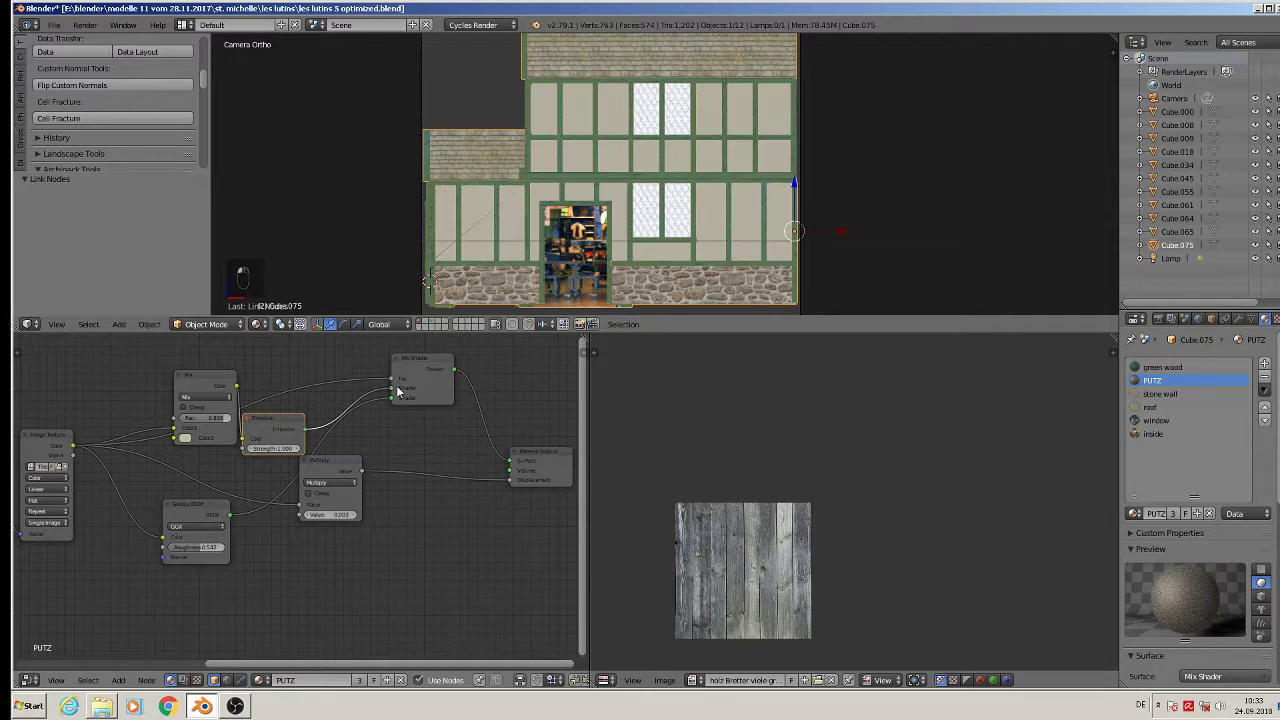
# Step: Open the green wood material's nodes and delete its Diffuse BSDF node
pyautogui.click(1165, 368)
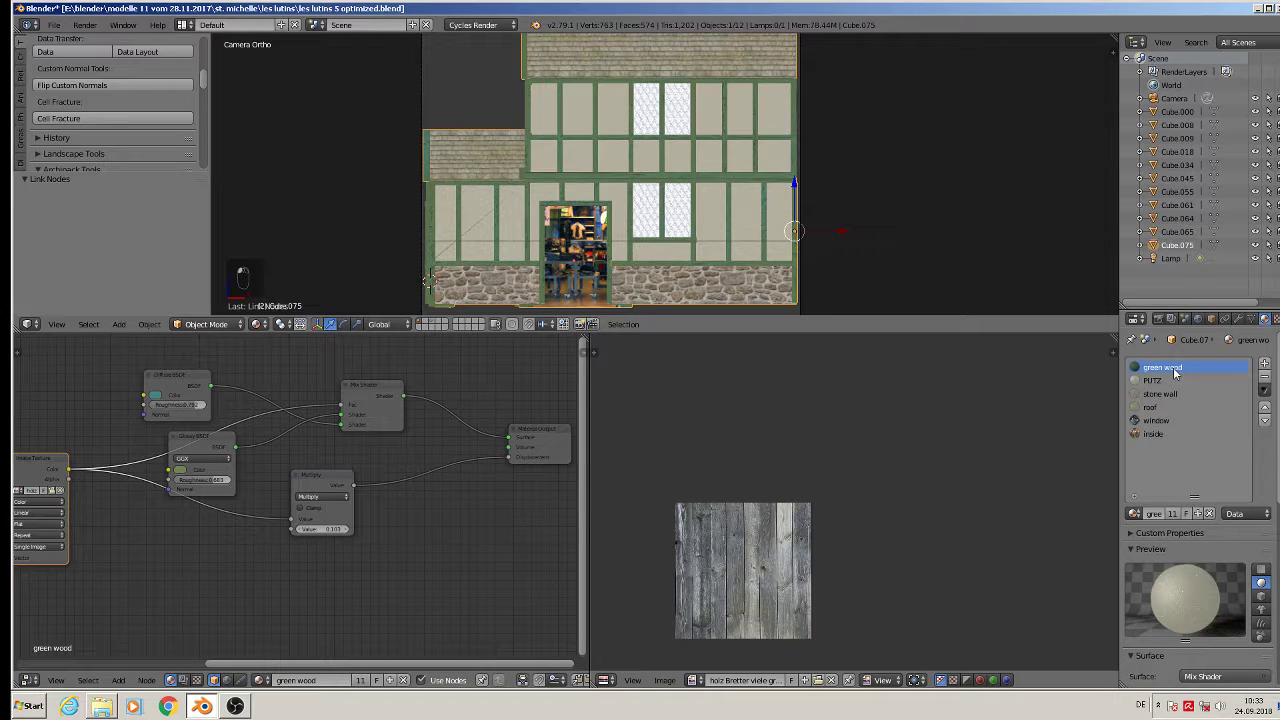
pyautogui.click(173, 393)
pyautogui.press('x')
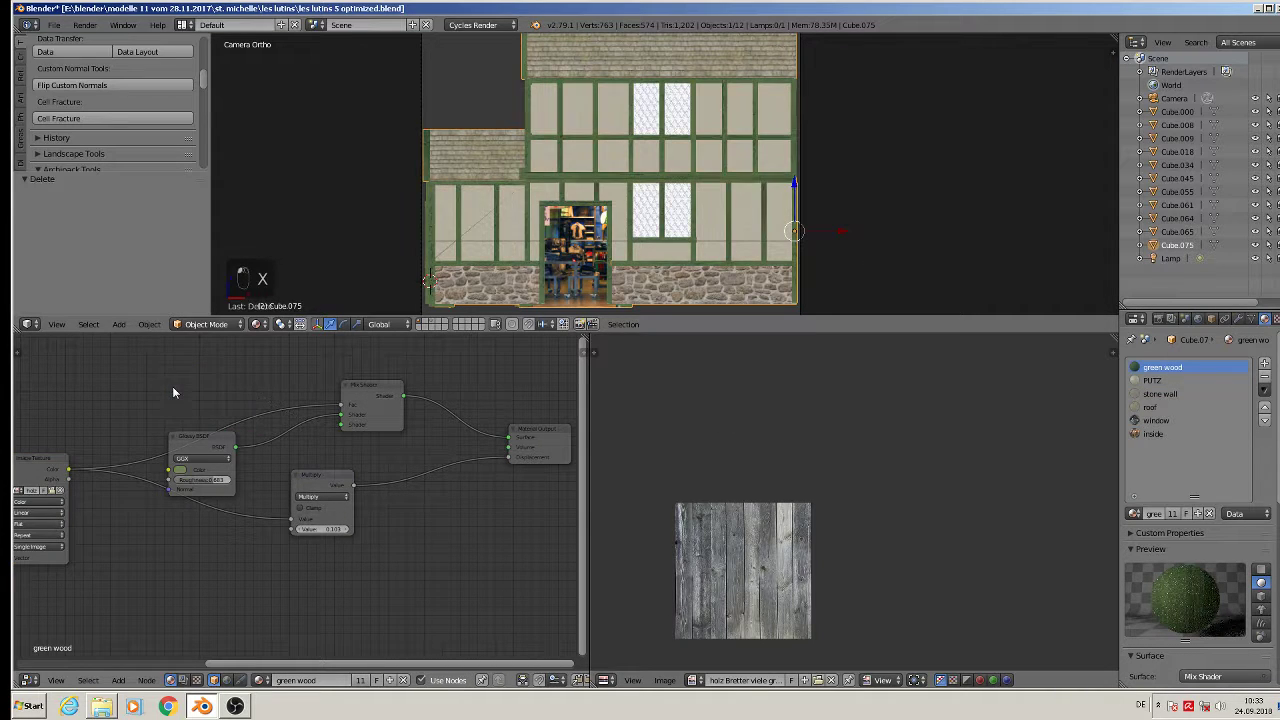
# Step: Add an Emission shader to the green wood material and link its output to the Mix Shader's second shader input
pyautogui.click(120, 680)
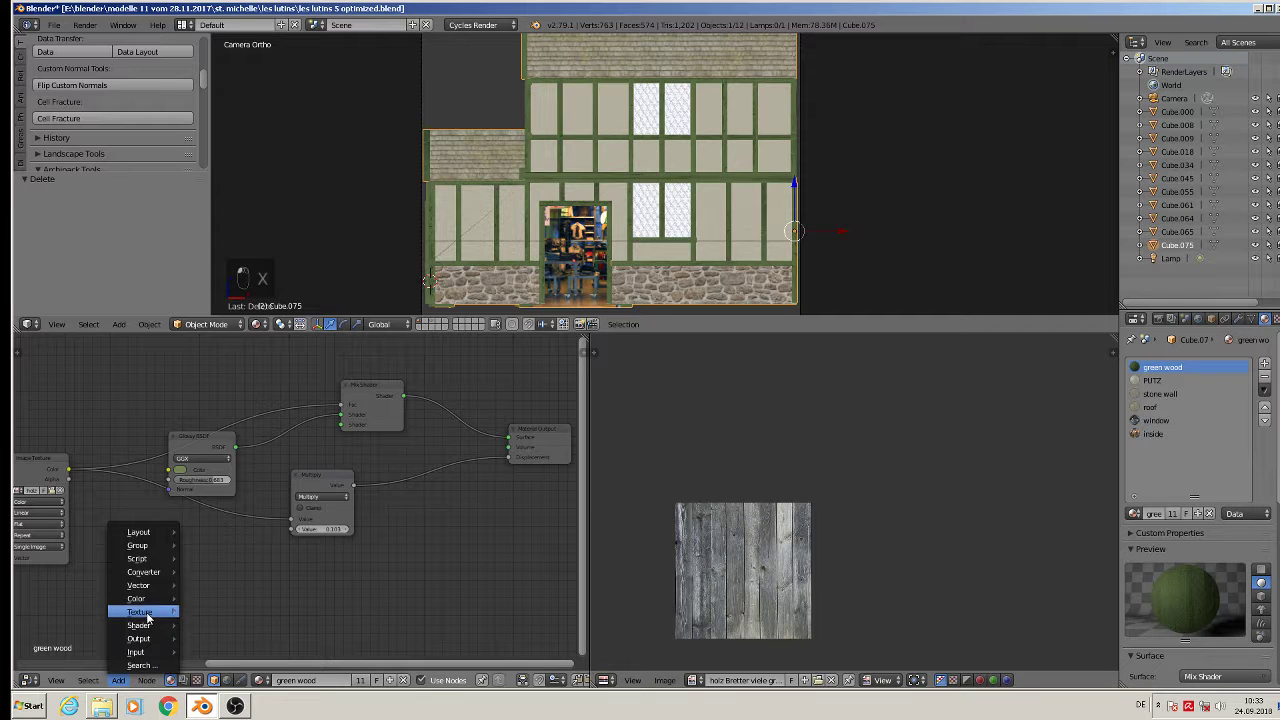
pyautogui.moveTo(141, 600)
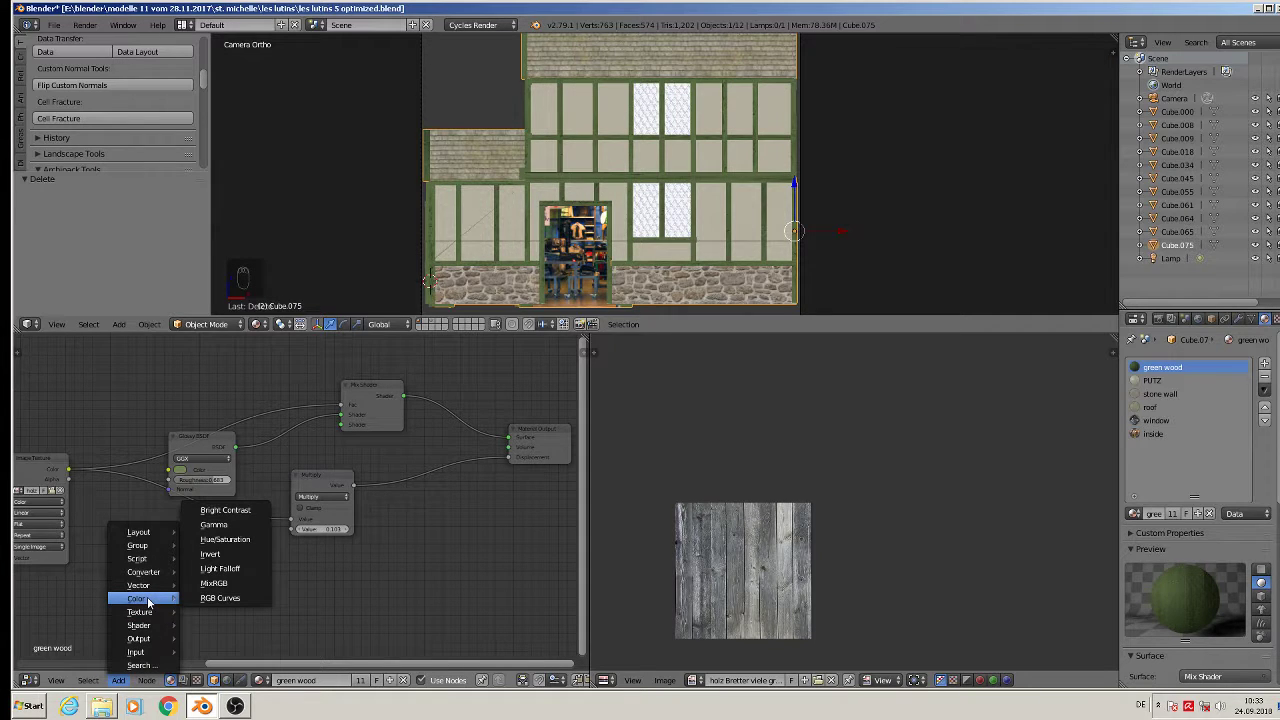
pyautogui.moveTo(140, 625)
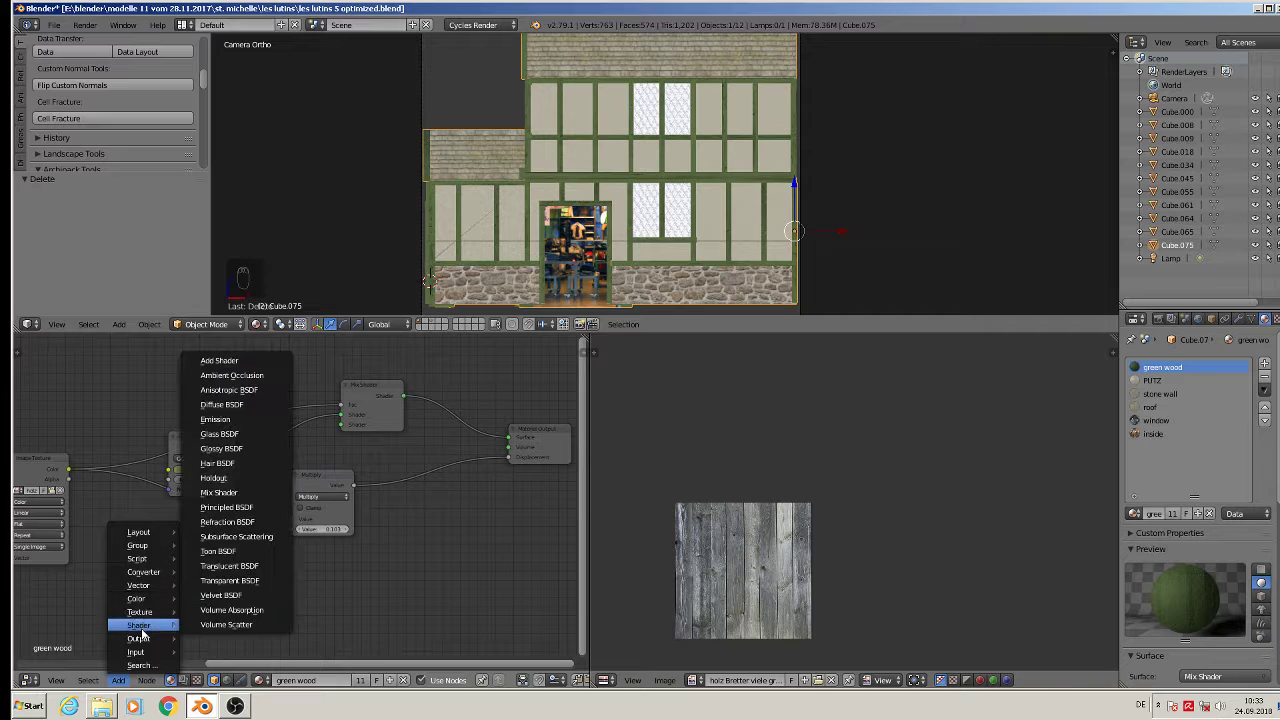
pyautogui.click(252, 424)
pyautogui.click(164, 378)
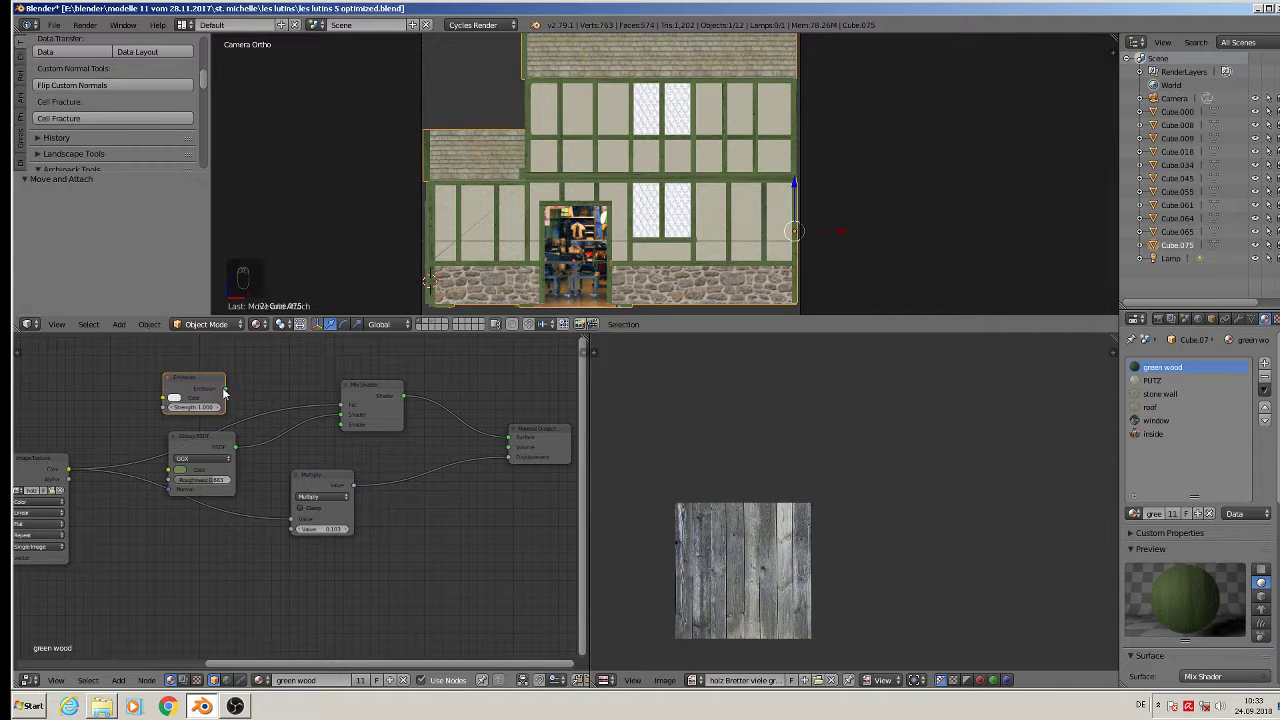
pyautogui.moveTo(226, 389); pyautogui.dragTo(345, 425)
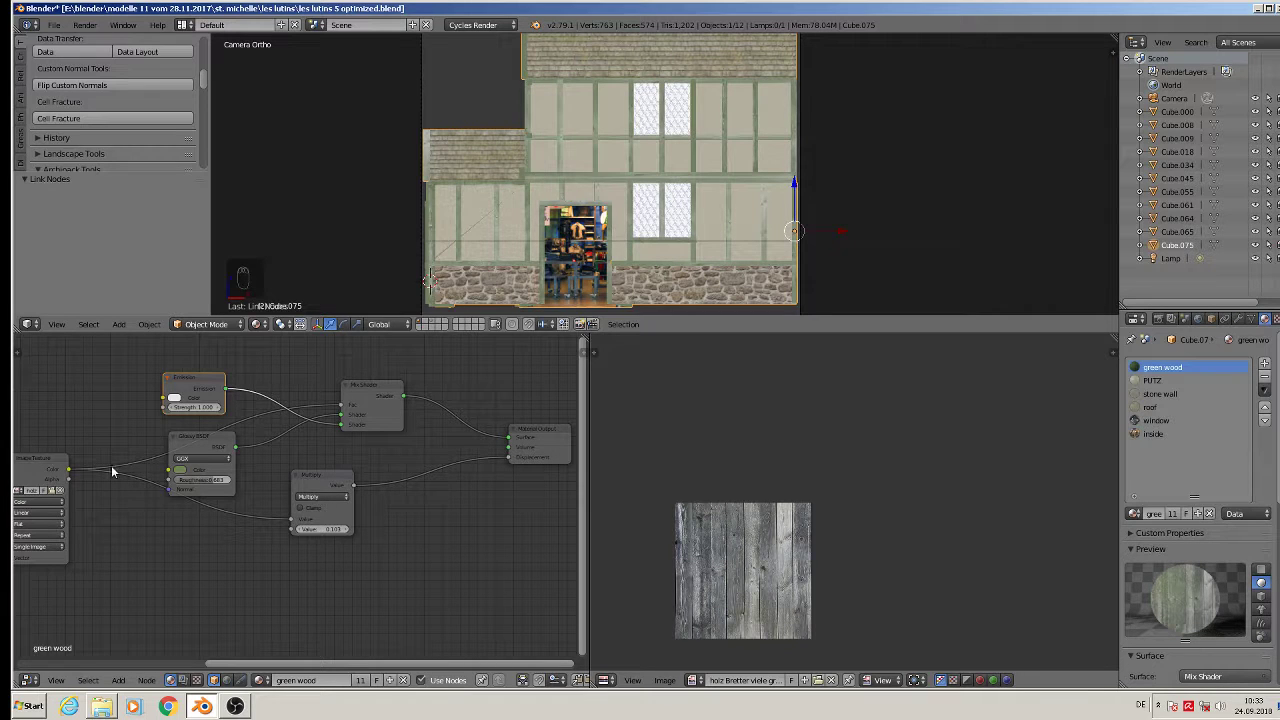
# Step: Set the green wood Emission shader's color to a dark green
pyautogui.click(174, 400)
pyautogui.click(180, 397)
pyautogui.click(248, 311)
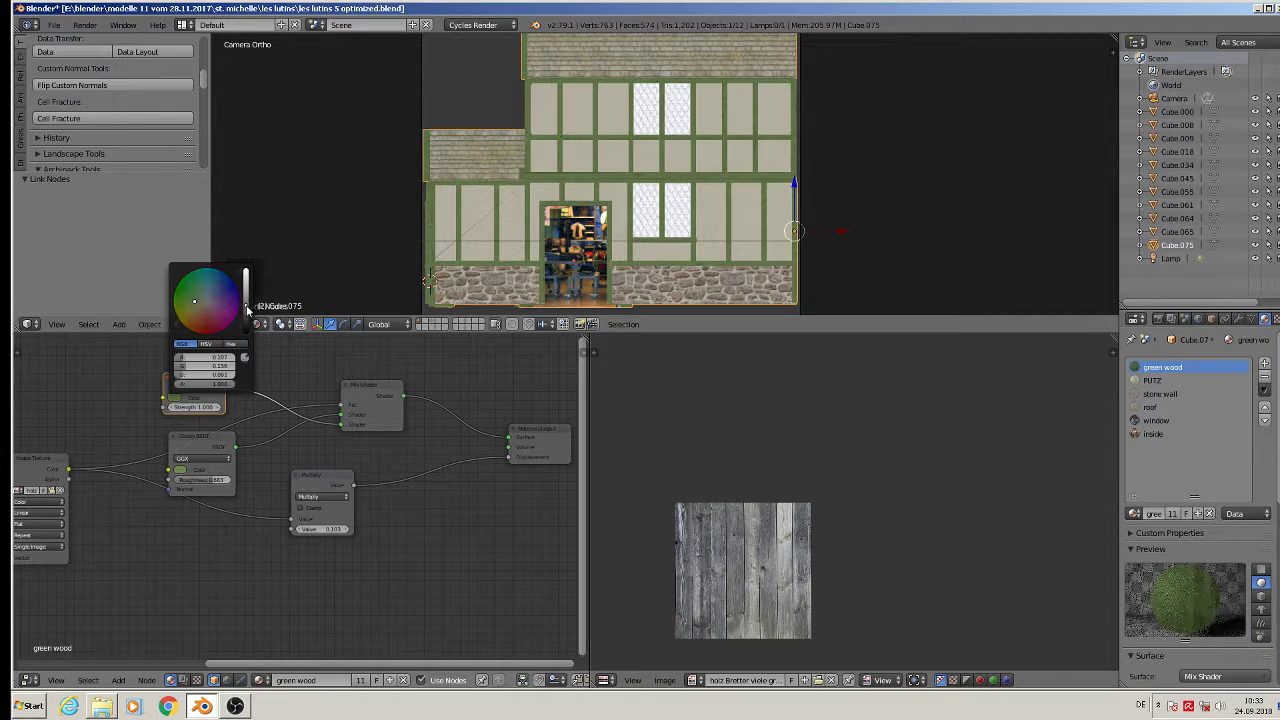
pyautogui.click(247, 313)
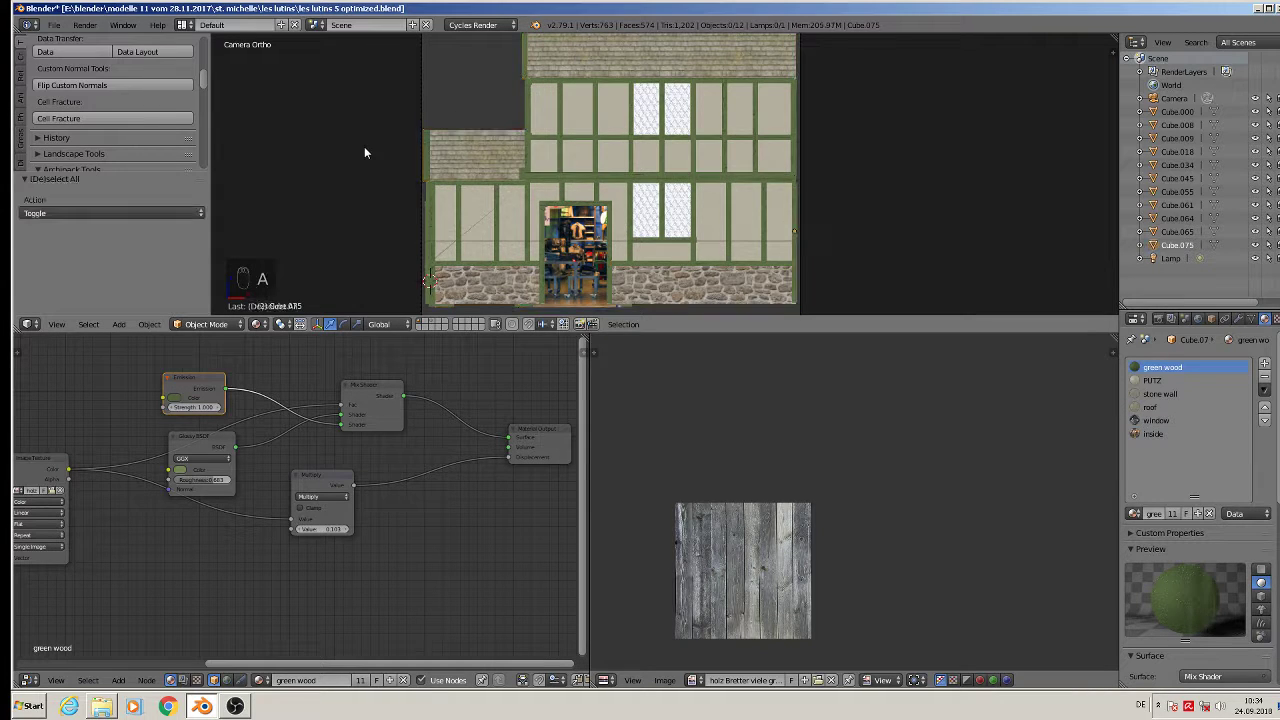
# Step: Render the house through the camera and examine the facade, doorway and windows in the result
pyautogui.scroll(-3, 411, 166)
pyautogui.press('F12')
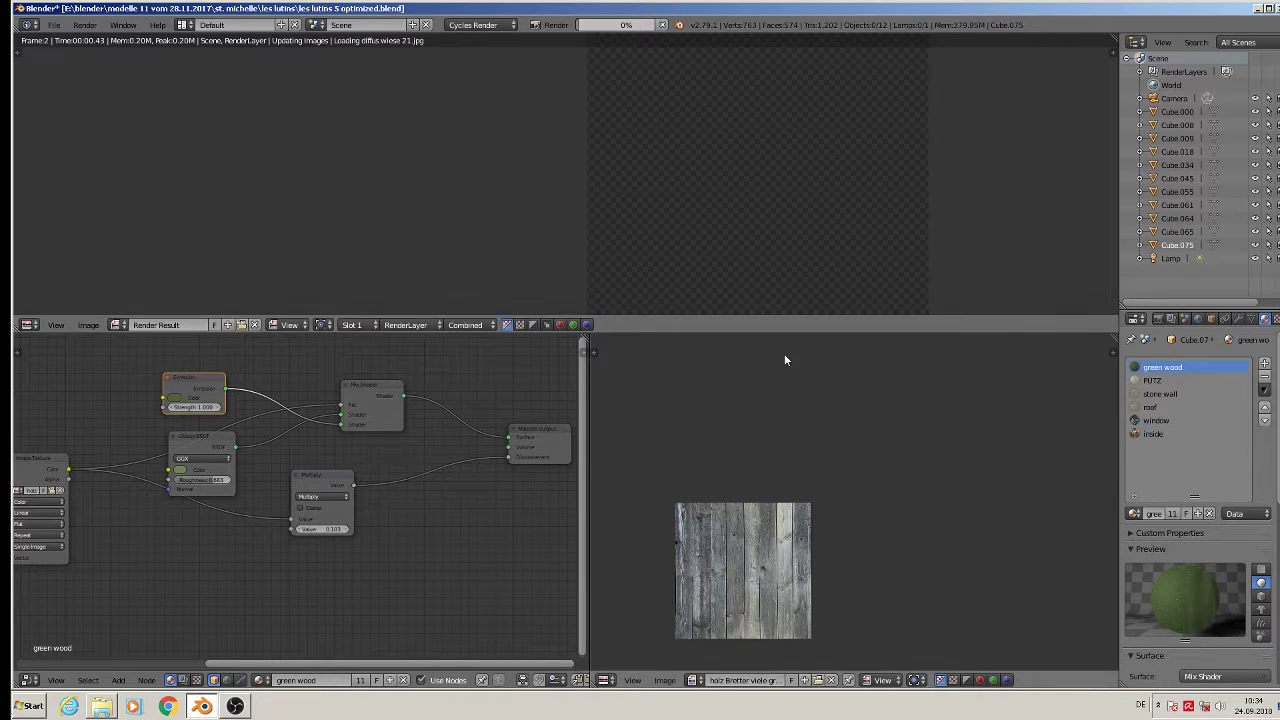
pyautogui.moveTo(627, 333); pyautogui.dragTo(632, 498)
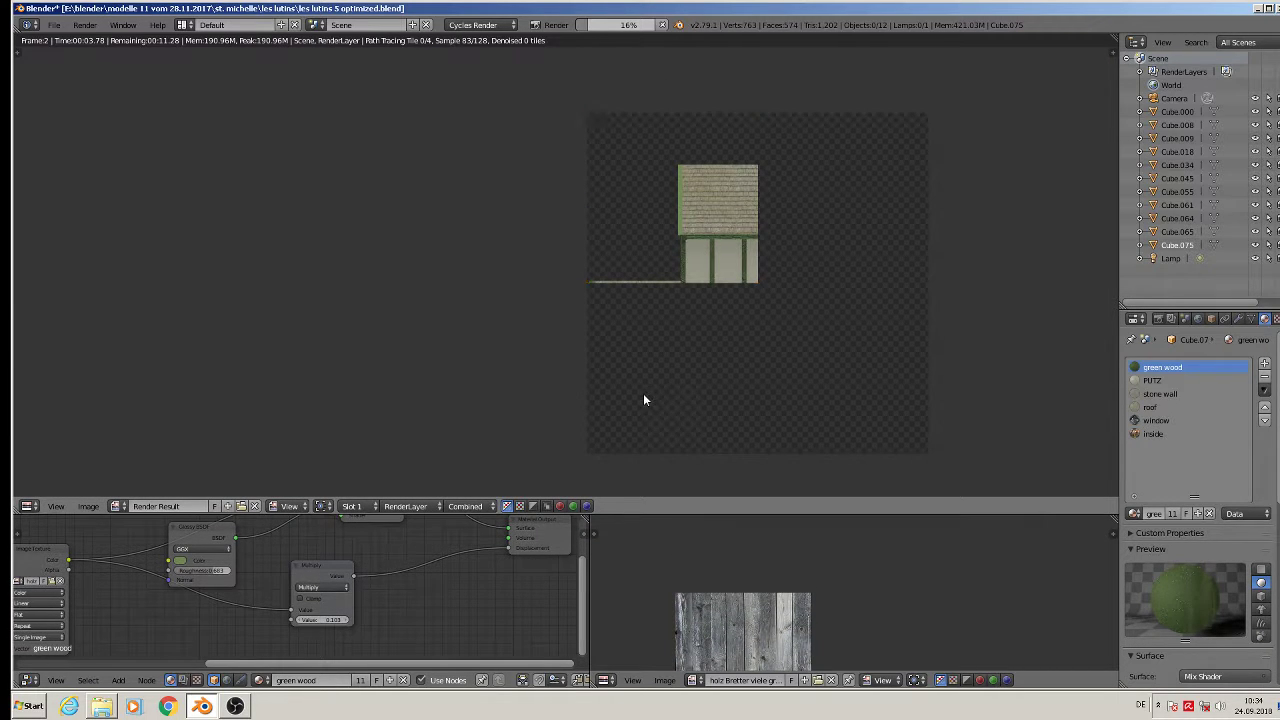
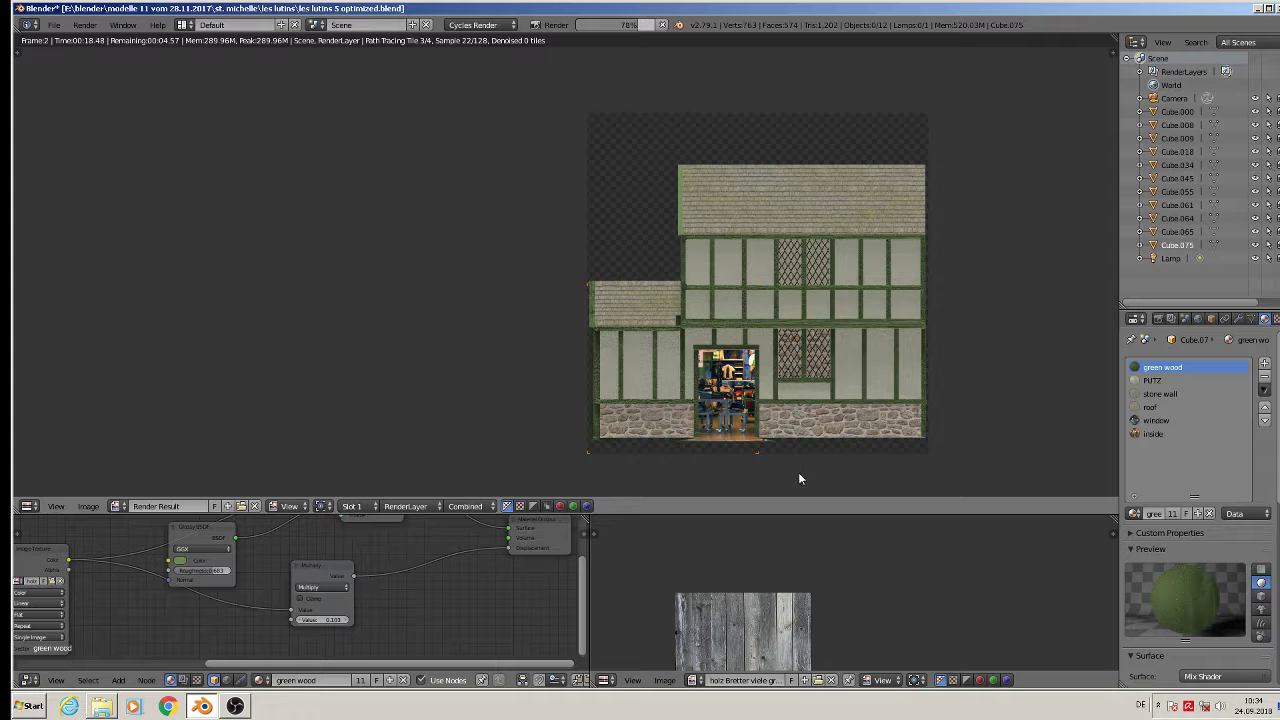
pyautogui.scroll(3, 788, 470)
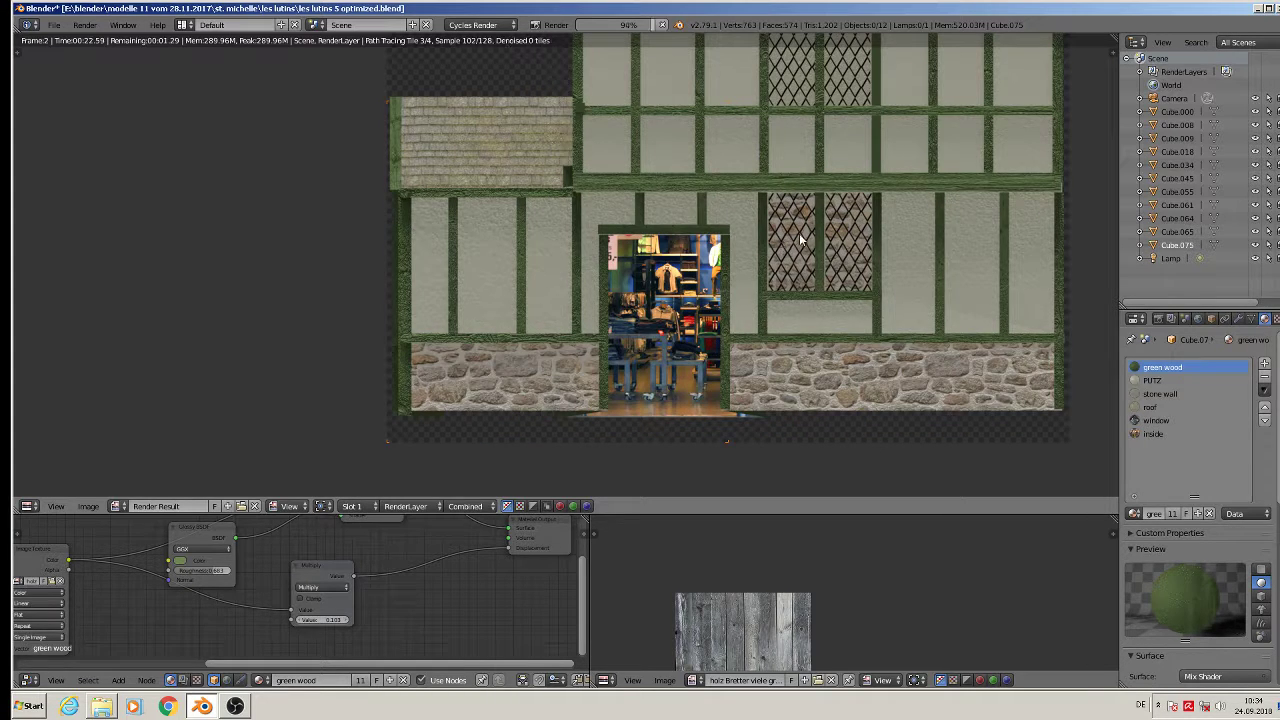
pyautogui.scroll(-3, 803, 250)
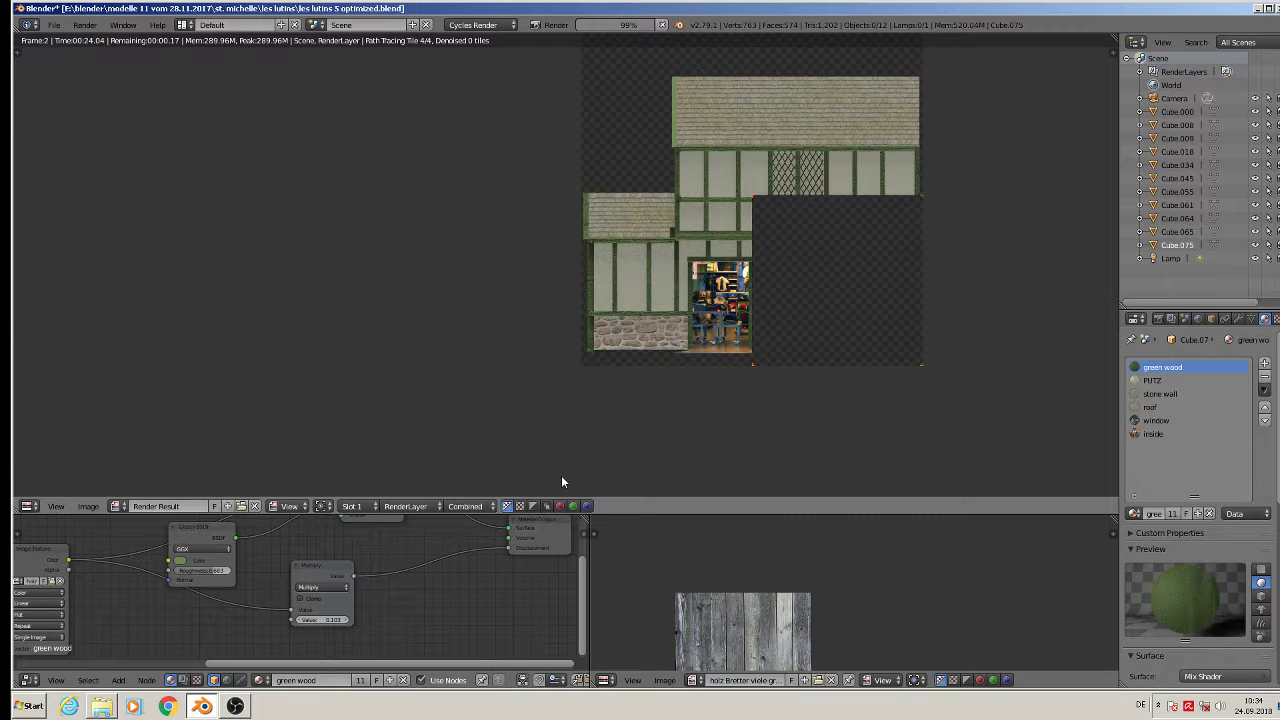
pyautogui.press('Escape')
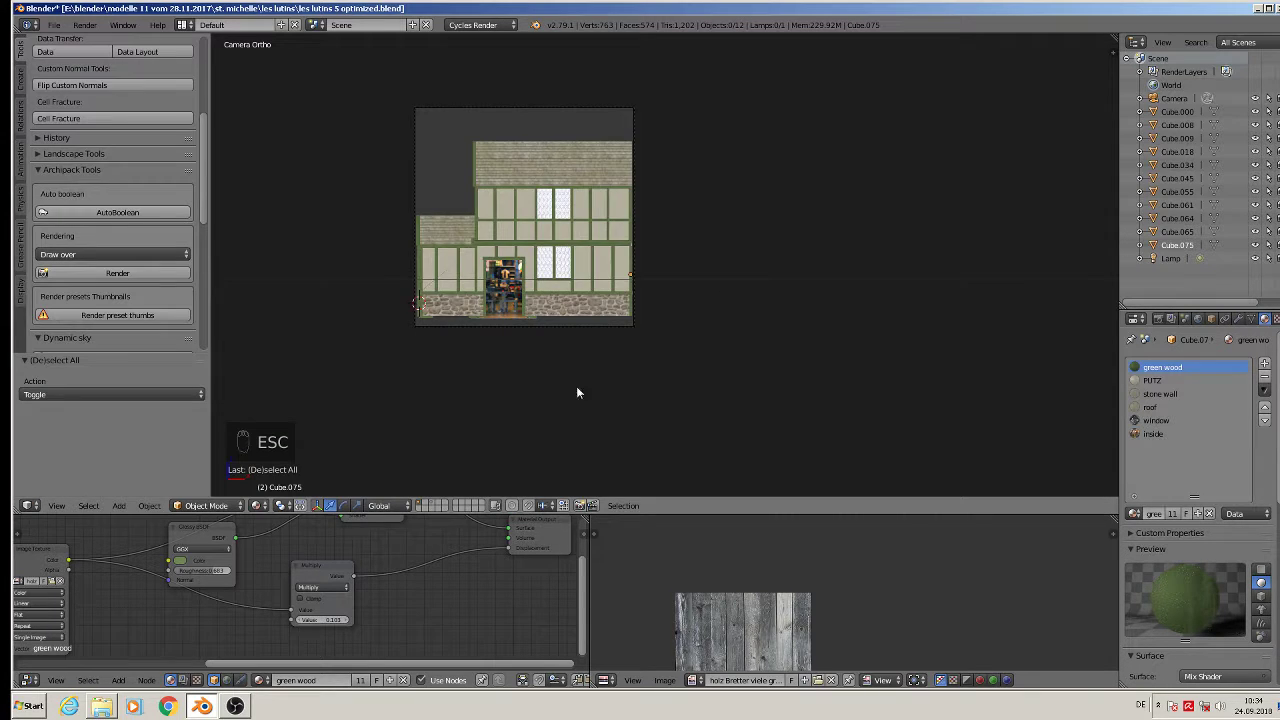
# Step: Select the house object Cube.075 at the shop doorway's protruding base
pyautogui.scroll(3, 500, 465)
pyautogui.moveTo(456, 513); pyautogui.dragTo(538, 287)
pyautogui.scroll(-1, 485, 178)
pyautogui.rightClick(484, 190)
pyautogui.moveTo(484, 190); pyautogui.dragTo(588, 190, button='middle')
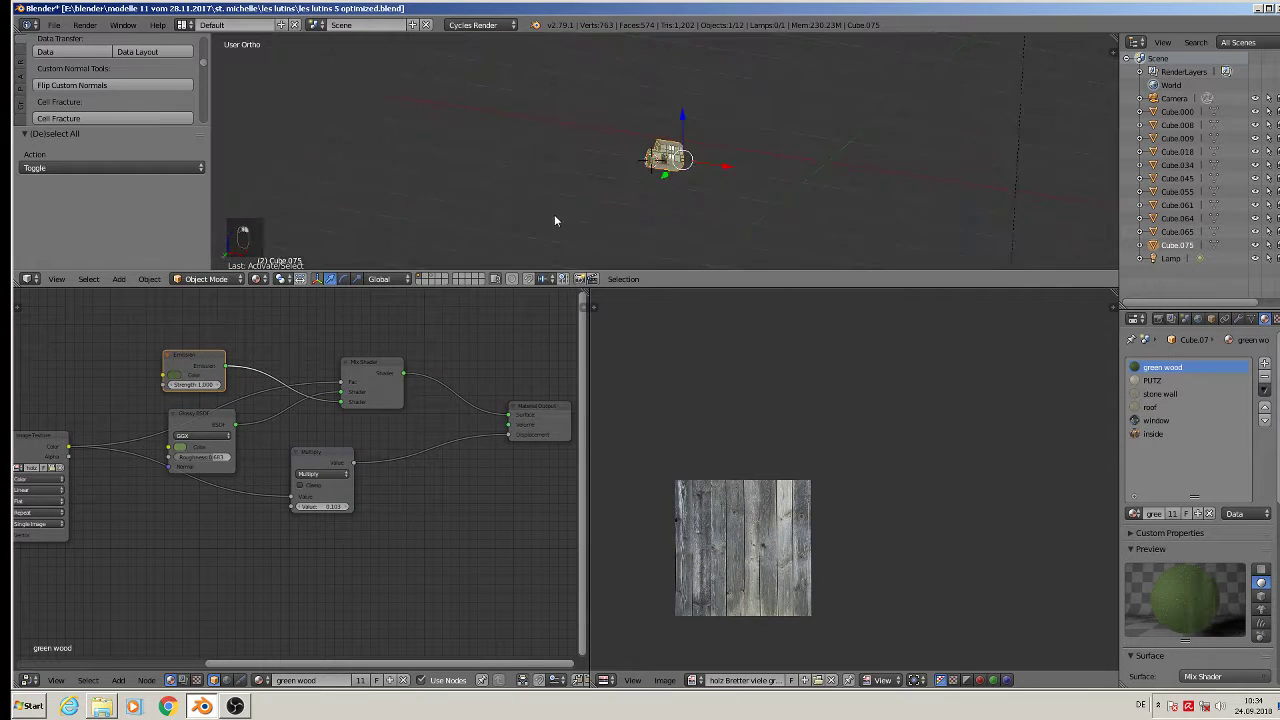
pyautogui.scroll(12, 640, 200)
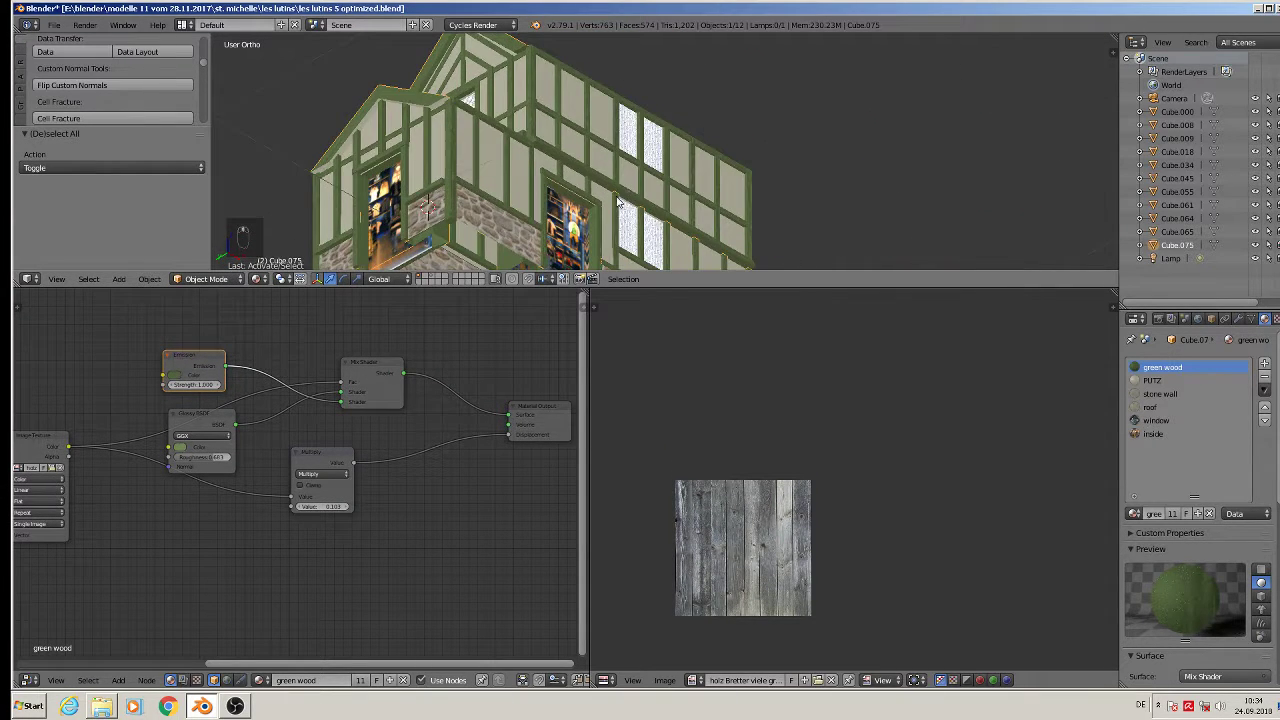
pyautogui.keyDown('shift'); pyautogui.moveTo(702, 243); pyautogui.dragTo(713, 209, button='middle'); pyautogui.keyUp('shift')
pyautogui.rightClick(627, 76)
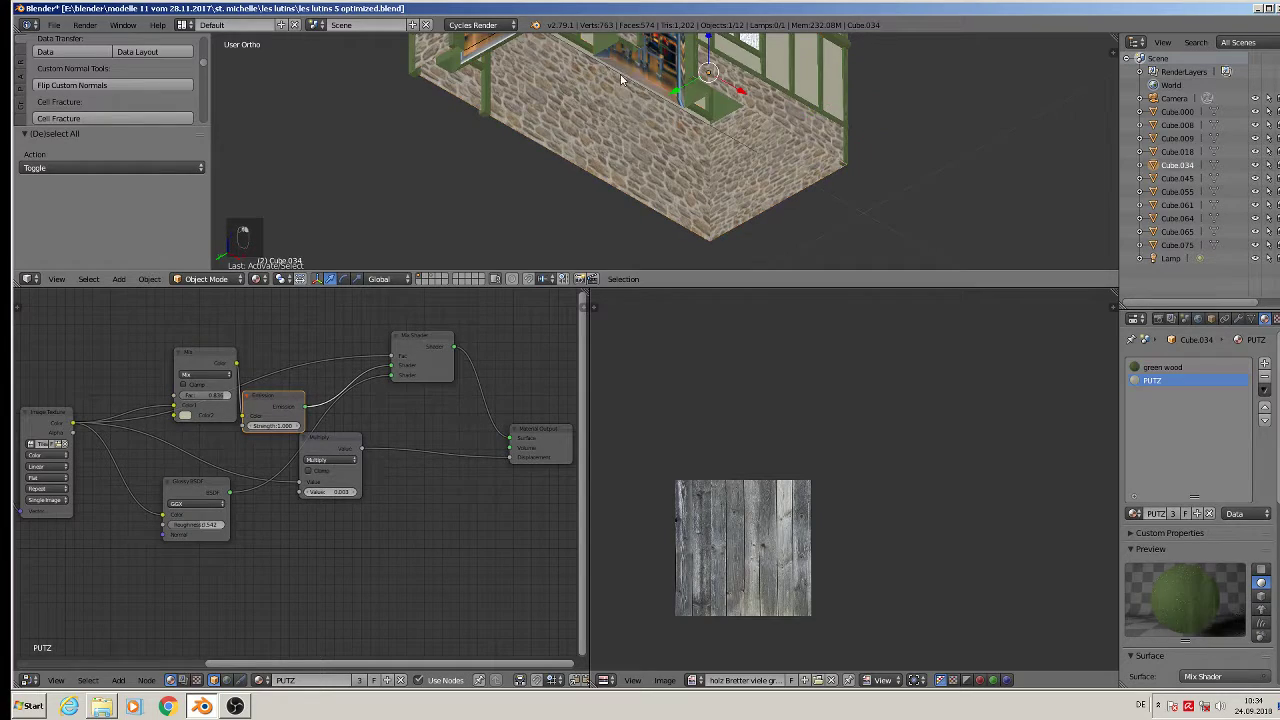
pyautogui.moveTo(627, 76); pyautogui.dragTo(540, 116, button='middle')
pyautogui.scroll(5, 540, 116)
pyautogui.rightClick(476, 197)
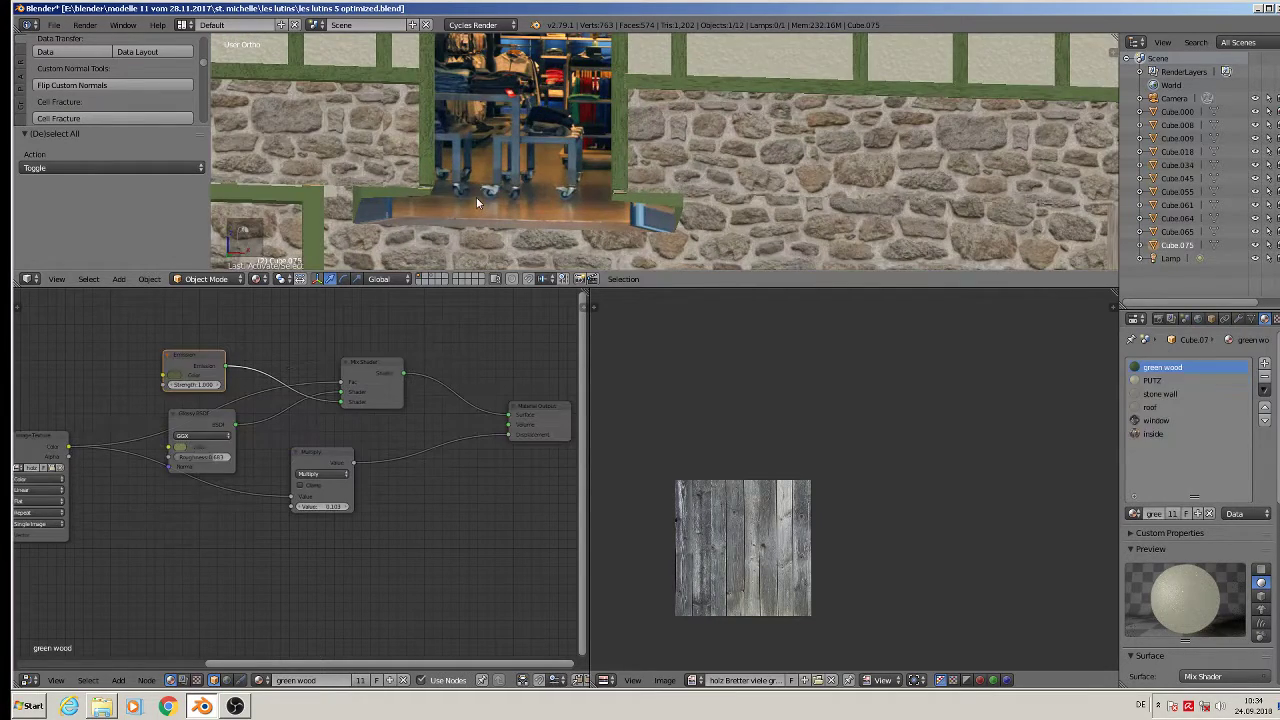
pyautogui.moveTo(465, 185); pyautogui.dragTo(544, 244, button='middle')
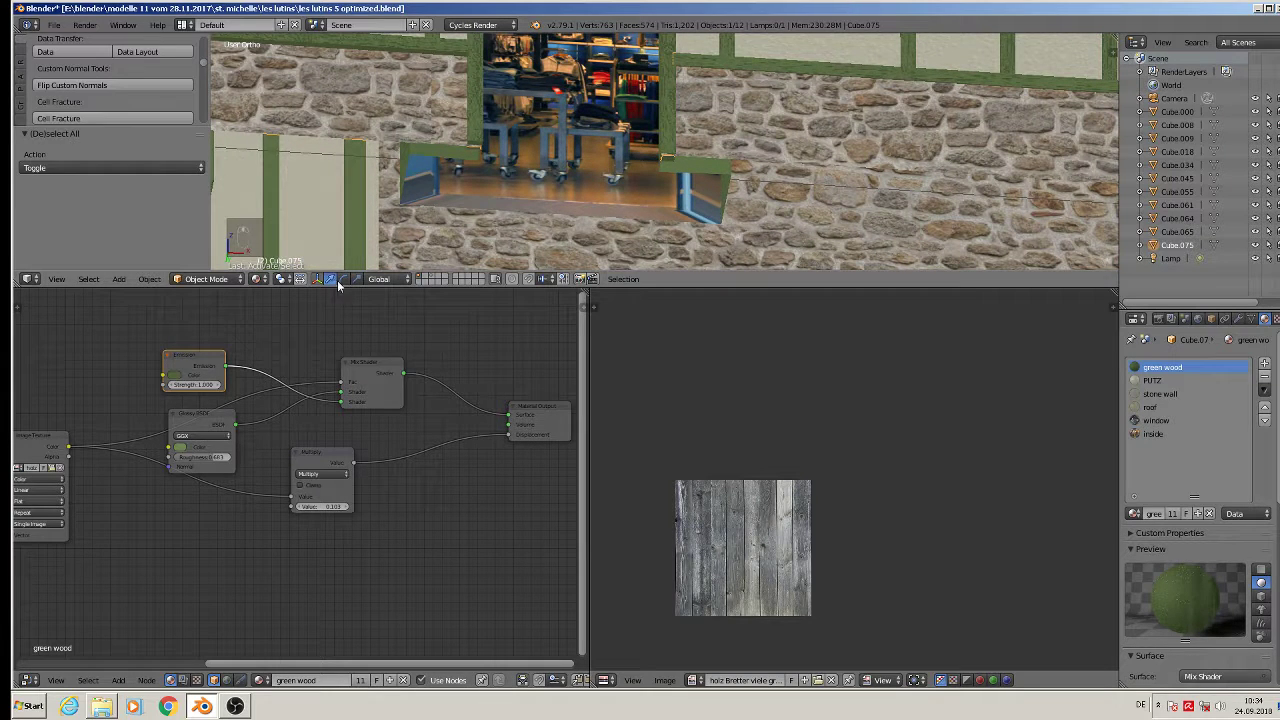
# Step: In Edit Mode, delete the six vertices forming the protruding base of the front shop doorway's interior
pyautogui.press('Tab')
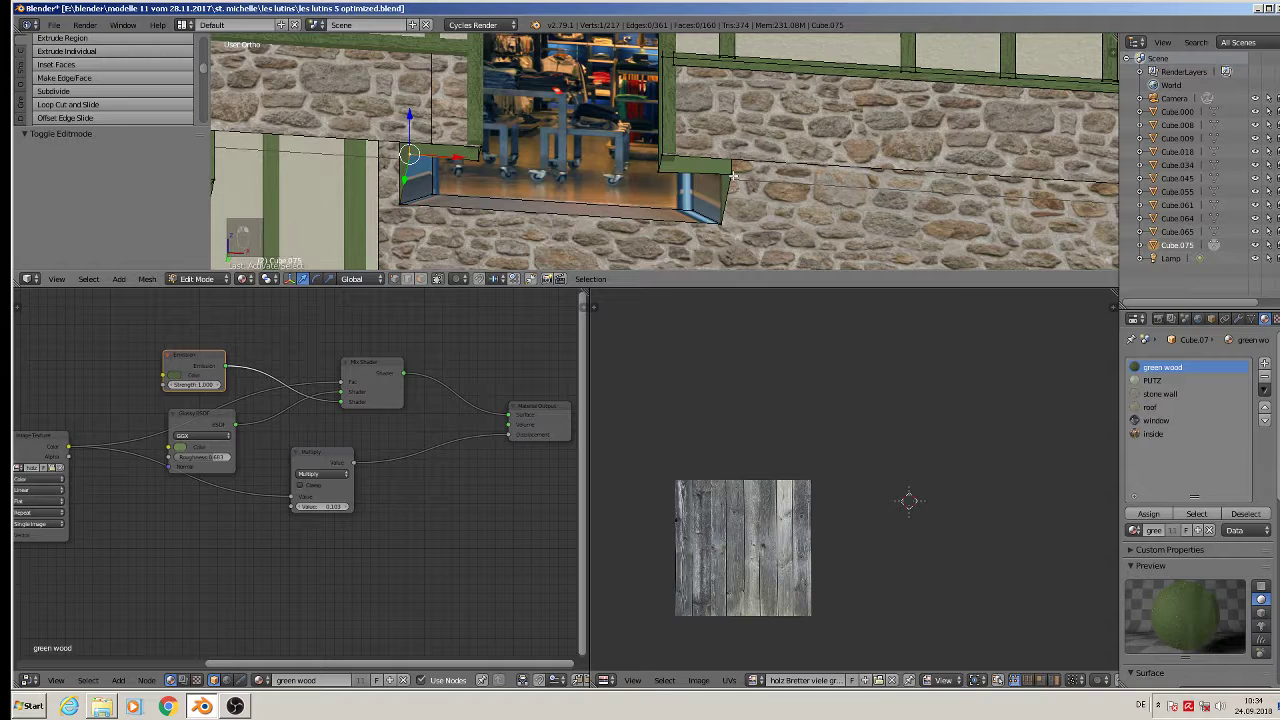
pyautogui.rightClick(727, 224)
pyautogui.keyDown('shift'); pyautogui.rightClick(427, 211); pyautogui.keyUp('shift')
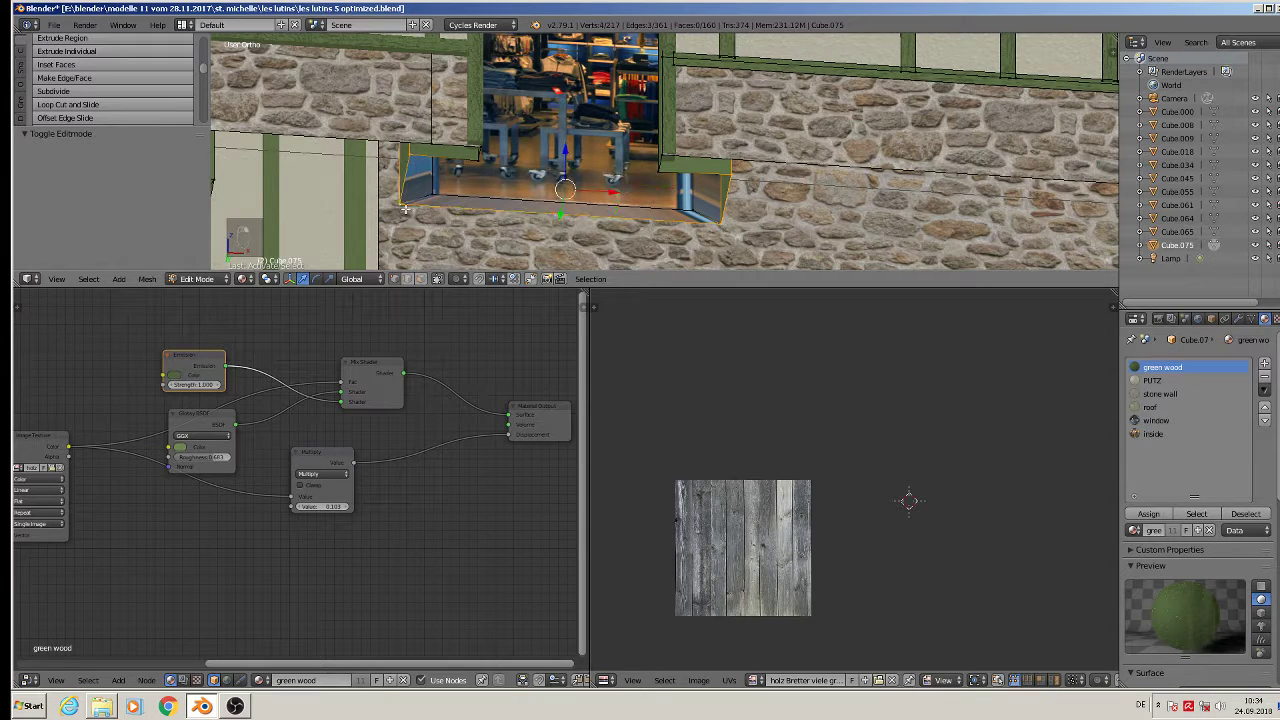
pyautogui.keyDown('shift'); pyautogui.rightClick(425, 196); pyautogui.keyUp('shift')
pyautogui.keyDown('shift'); pyautogui.rightClick(681, 209); pyautogui.keyUp('shift')
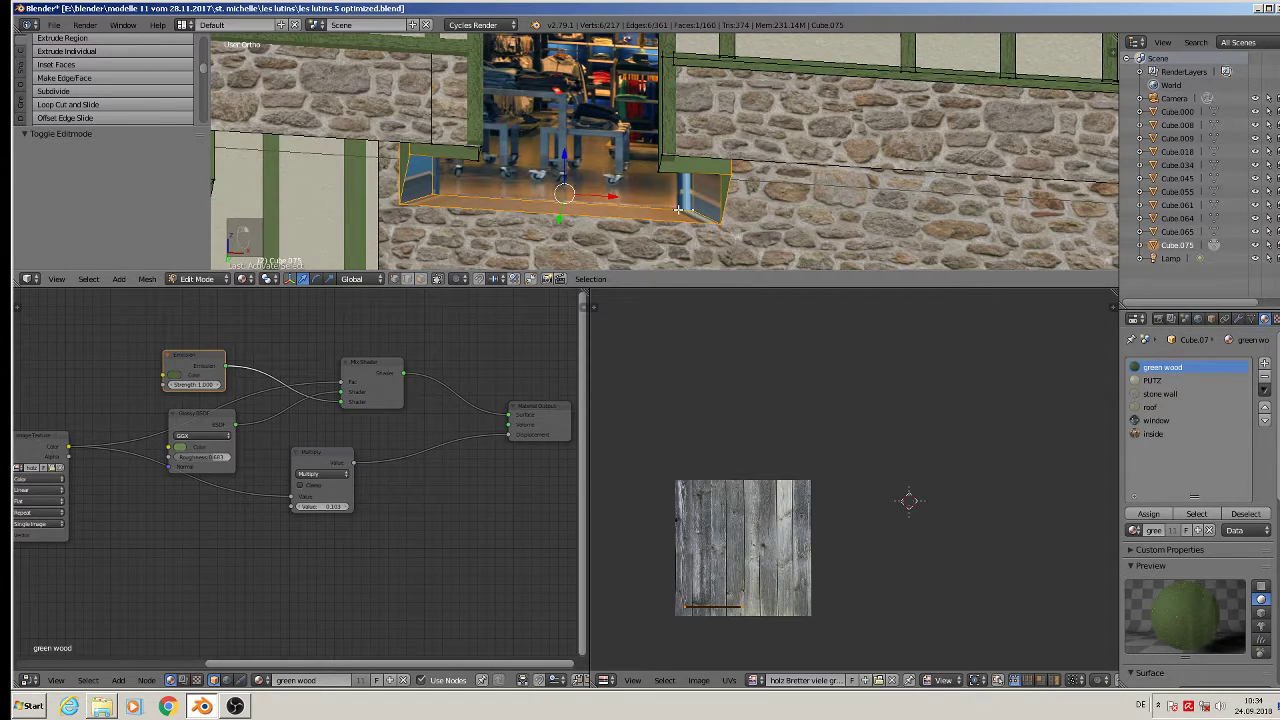
pyautogui.press('x')
pyautogui.click(676, 209)
# Step: Select the four corner vertices of the open front doorway and fill it with a new face
pyautogui.moveTo(676, 209); pyautogui.dragTo(622, 237, button='middle')
pyautogui.rightClick(658, 190)
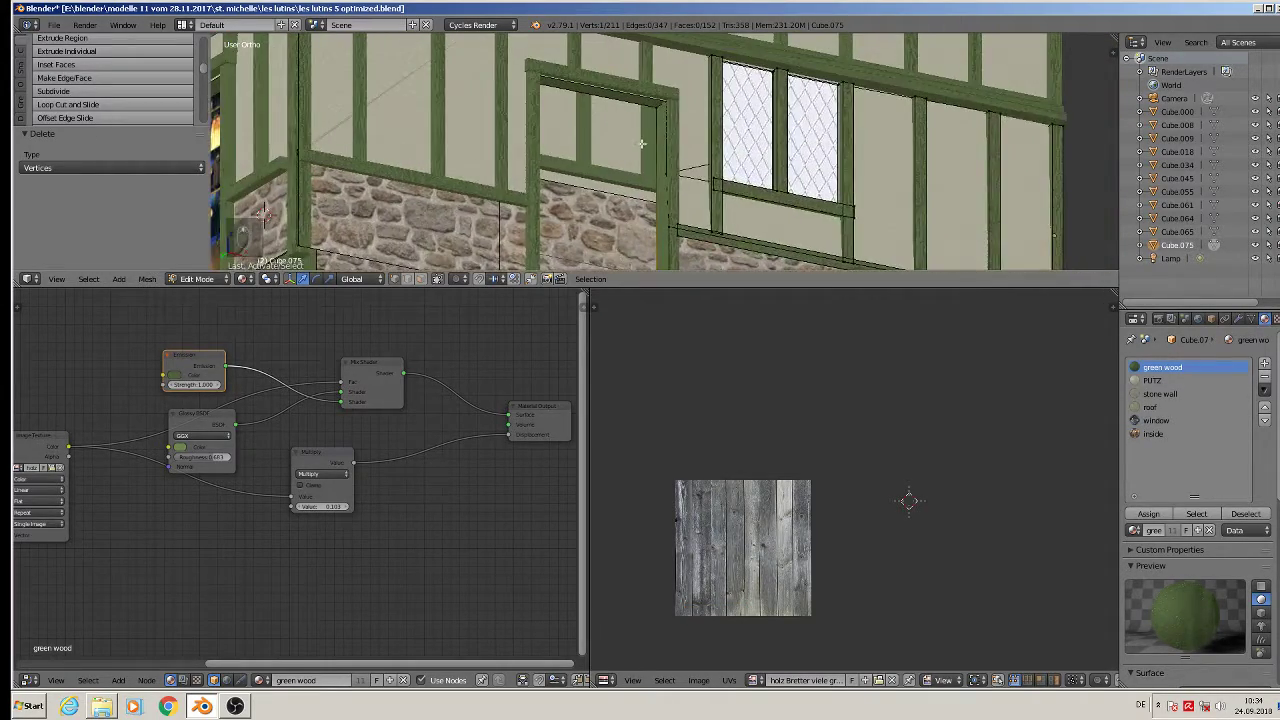
pyautogui.keyDown('alt'); pyautogui.rightClick(638, 104); pyautogui.keyUp('alt')
pyautogui.scroll(-3, 634, 112)
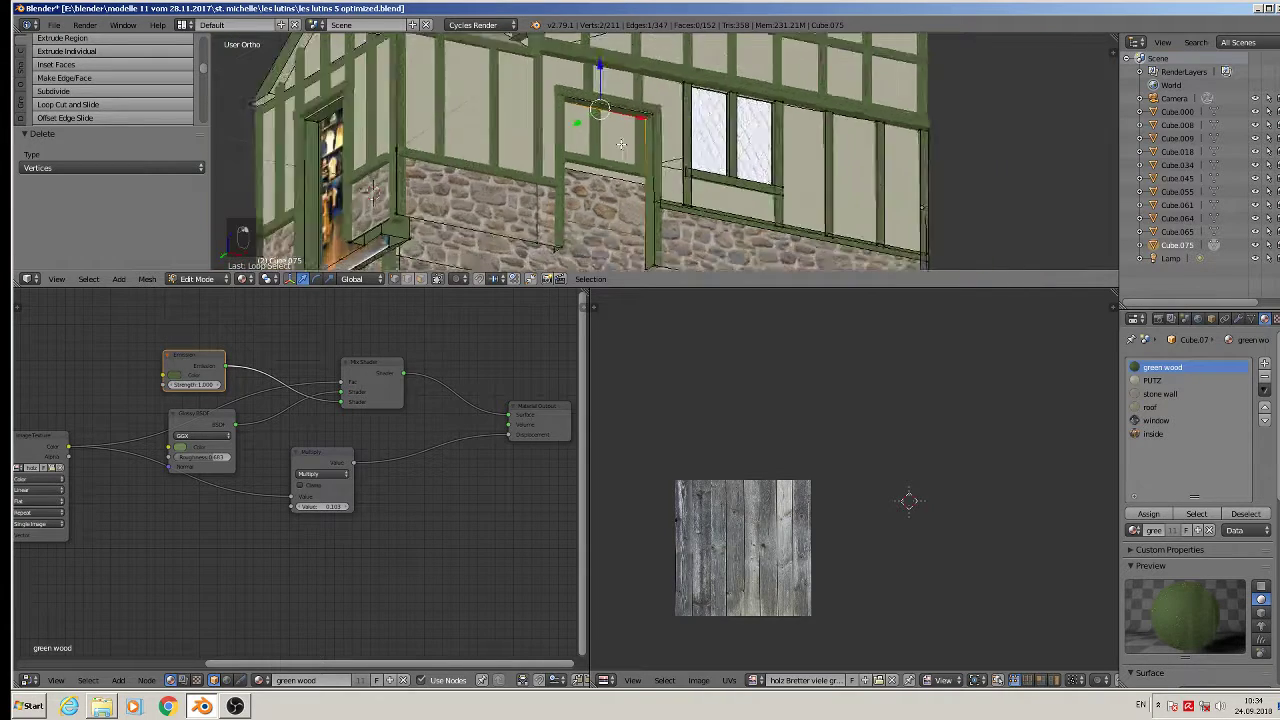
pyautogui.moveTo(622, 144); pyautogui.dragTo(489, 206, button='middle')
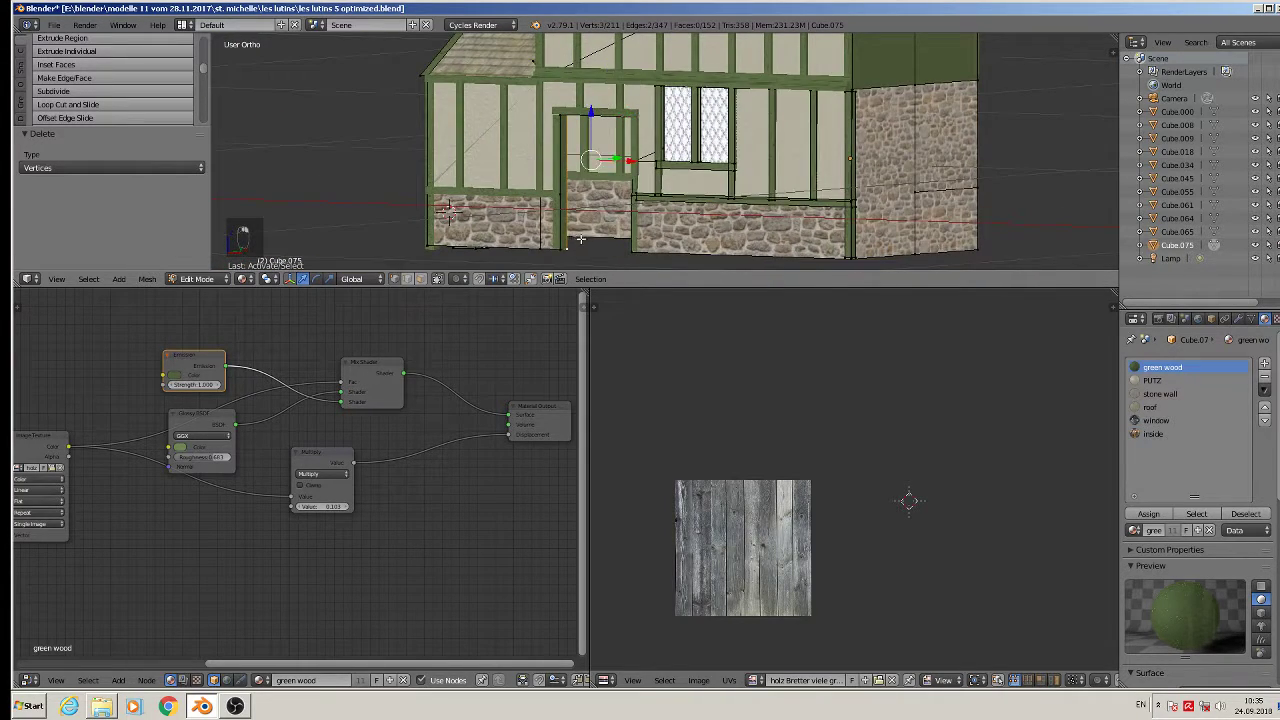
pyautogui.moveTo(579, 240); pyautogui.dragTo(505, 211, button='middle')
pyautogui.keyDown('shift'); pyautogui.rightClick(634, 248); pyautogui.keyUp('shift')
pyautogui.press('f')
pyautogui.scroll(4, 554, 200)
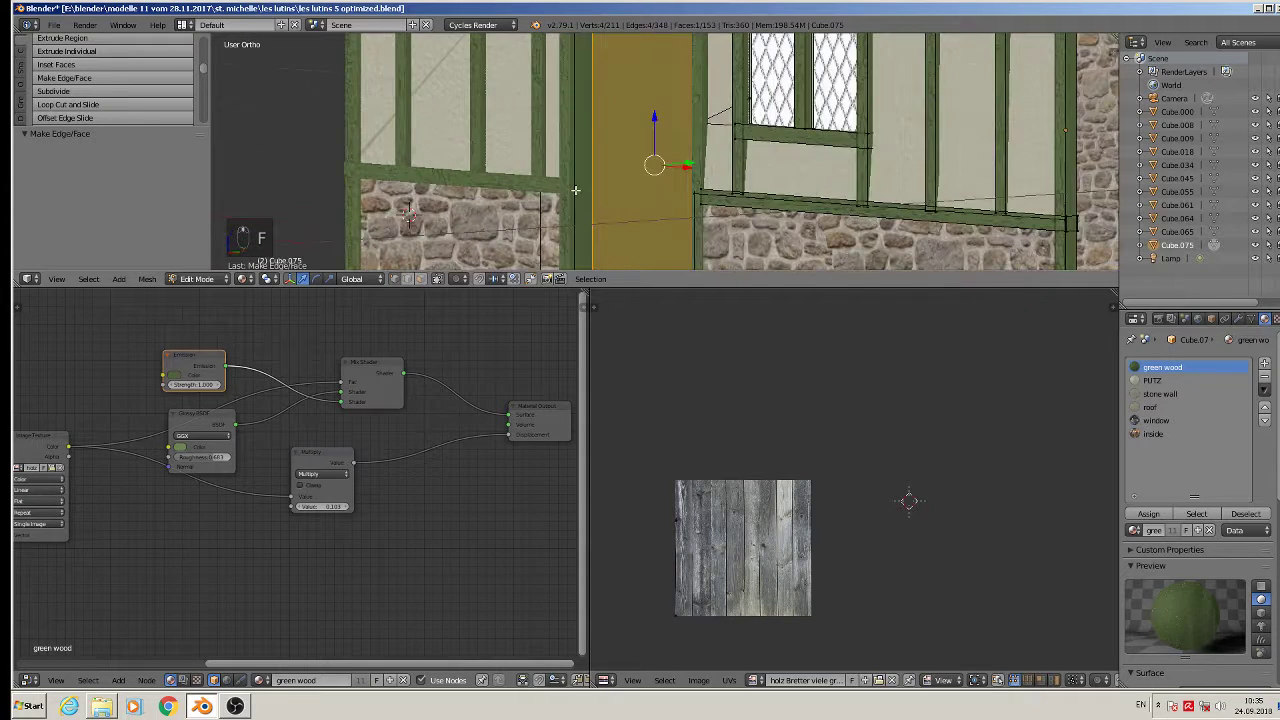
# Step: Dissolve the vertex on the doorway frame post beside the new door face
pyautogui.rightClick(576, 191)
pyautogui.keyDown('shift'); pyautogui.moveTo(577, 193); pyautogui.dragTo(554, 161, button='middle'); pyautogui.keyUp('shift')
pyautogui.scroll(-1, 560, 88)
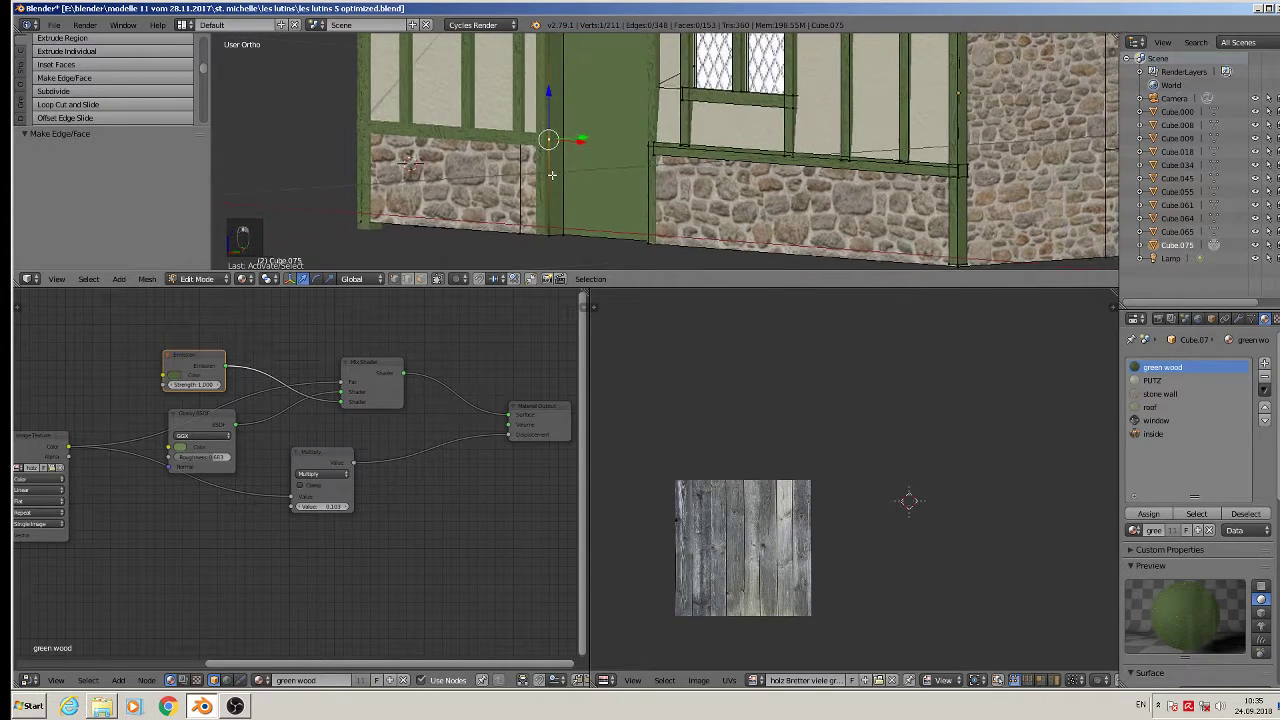
pyautogui.press('x')
pyautogui.click(553, 229)
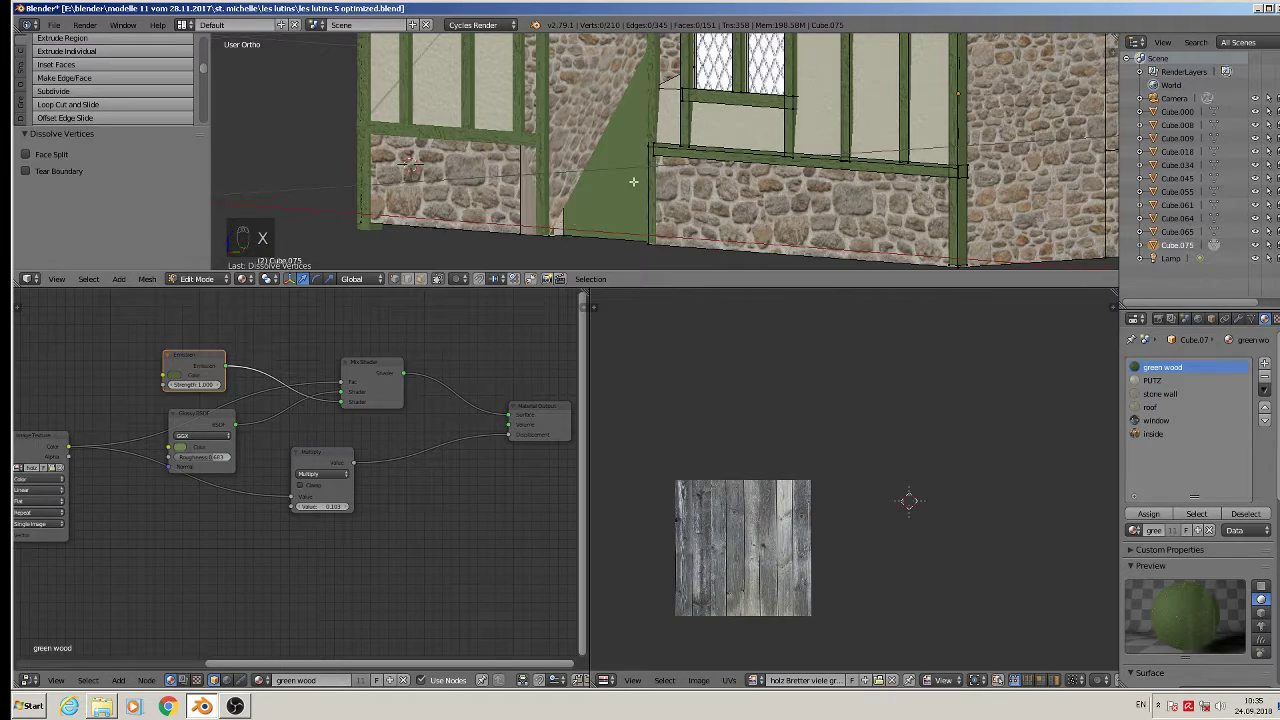
pyautogui.moveTo(660, 158); pyautogui.dragTo(701, 99, button='middle')
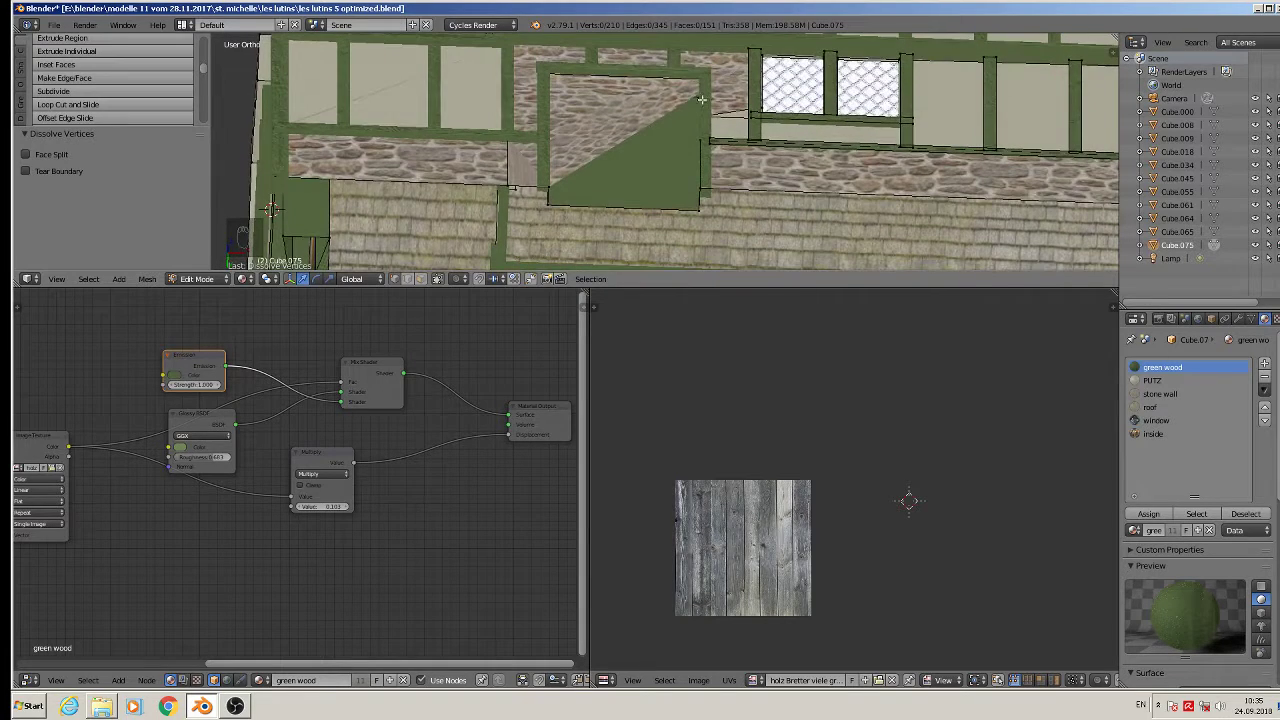
# Step: Switch the system's keyboard input language to German (DE)
pyautogui.hotkey('ctrl', 'y')
pyautogui.hotkey('ctrl', 'y')
pyautogui.hotkey('ctrl', 'y')
pyautogui.hotkey('ctrl', 'y')
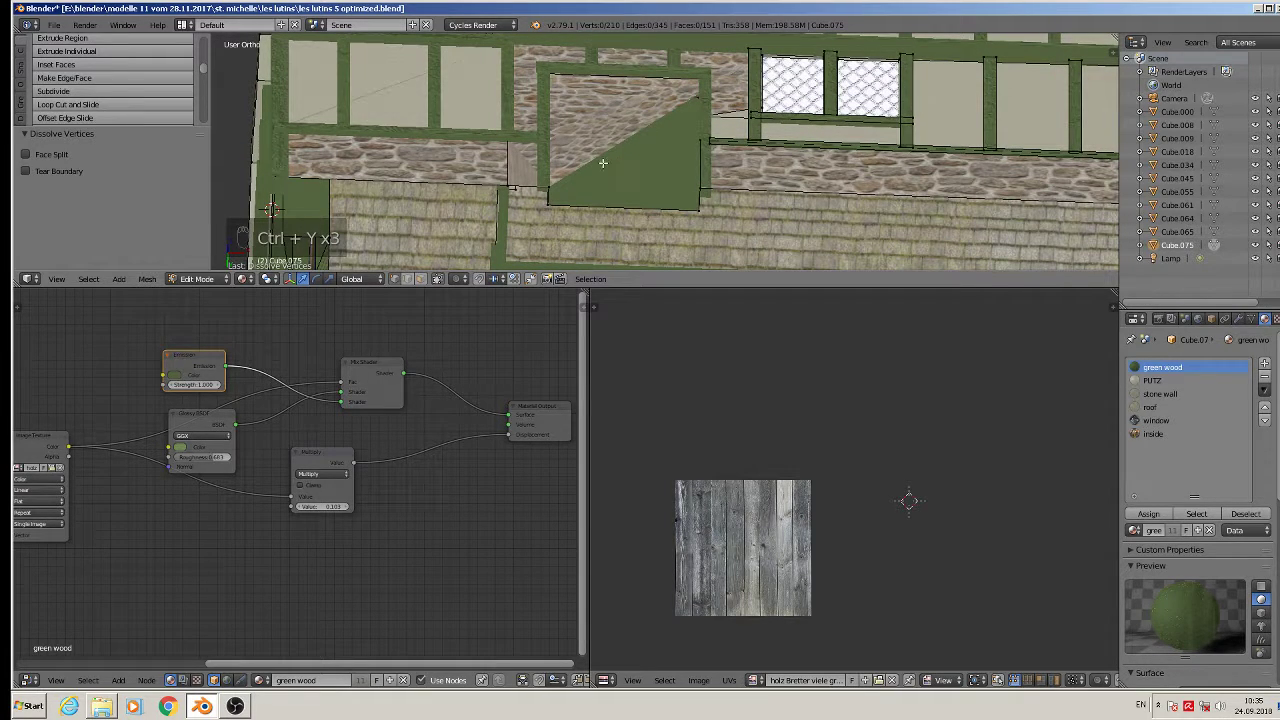
pyautogui.click(1141, 705)
pyautogui.click(1151, 662)
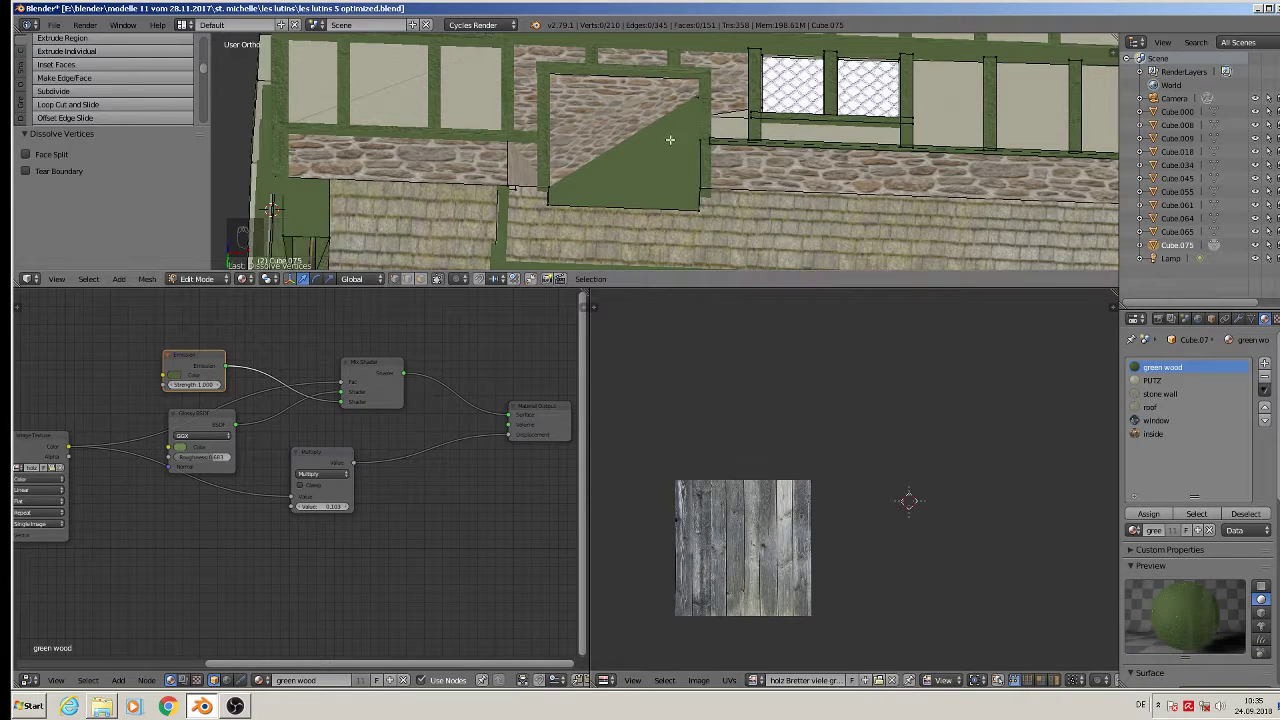
# Step: Undo back past the vertex dissolve and doorway face until the deleted base vertices of the doorway interior are restored
pyautogui.hotkey('ctrl', 'z')
pyautogui.moveTo(704, 163); pyautogui.dragTo(710, 247, button='middle')
pyautogui.scroll(-3, 719, 228)
pyautogui.press('a')
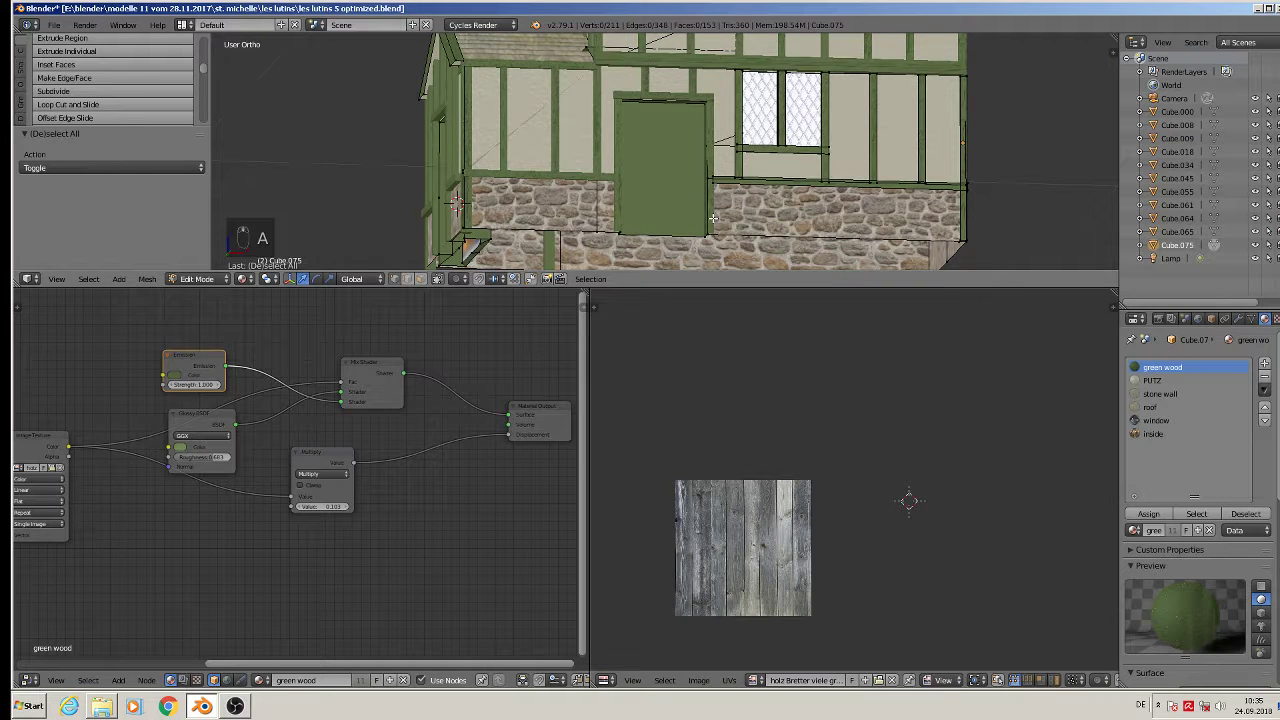
pyautogui.hotkey('ctrl', 'z')
pyautogui.hotkey('ctrl', 'z')
pyautogui.hotkey('ctrl', 'z')
pyautogui.hotkey('ctrl', 'z')
pyautogui.hotkey('ctrl', 'z')
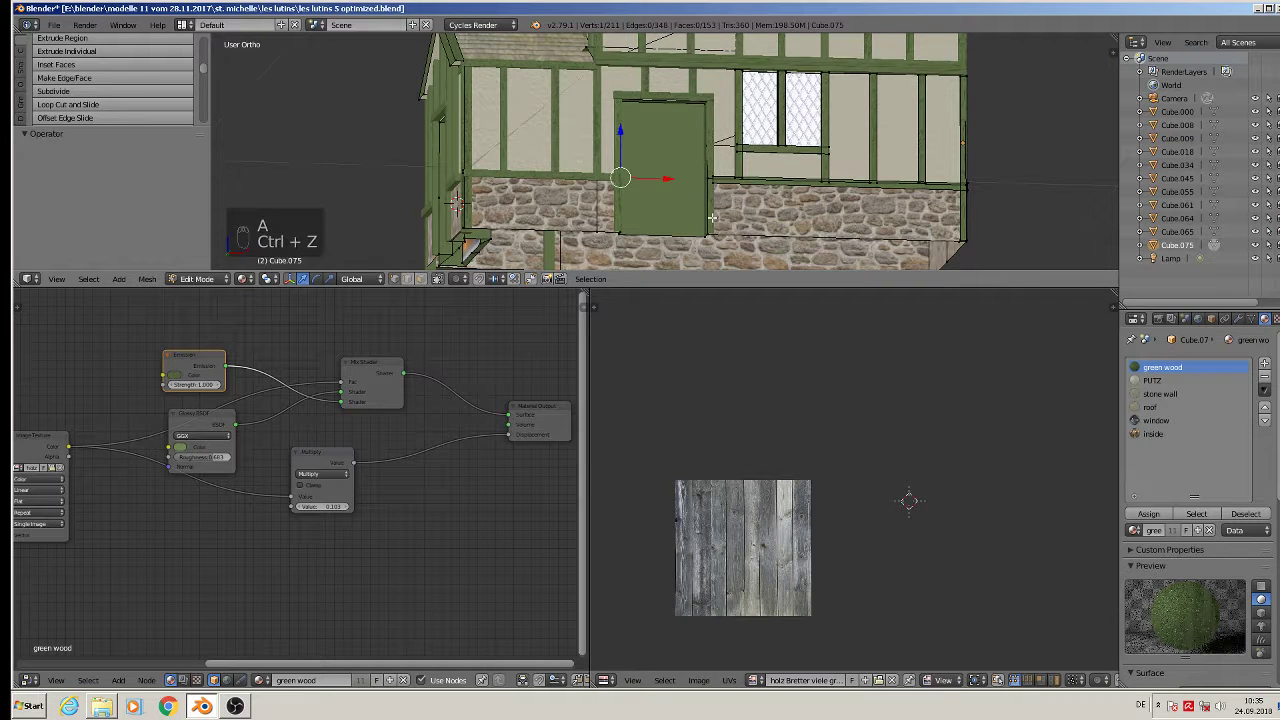
pyautogui.hotkey('ctrl', 'z')
pyautogui.hotkey('ctrl', 'z')
pyautogui.hotkey('ctrl', 'z')
pyautogui.hotkey('ctrl', 'z')
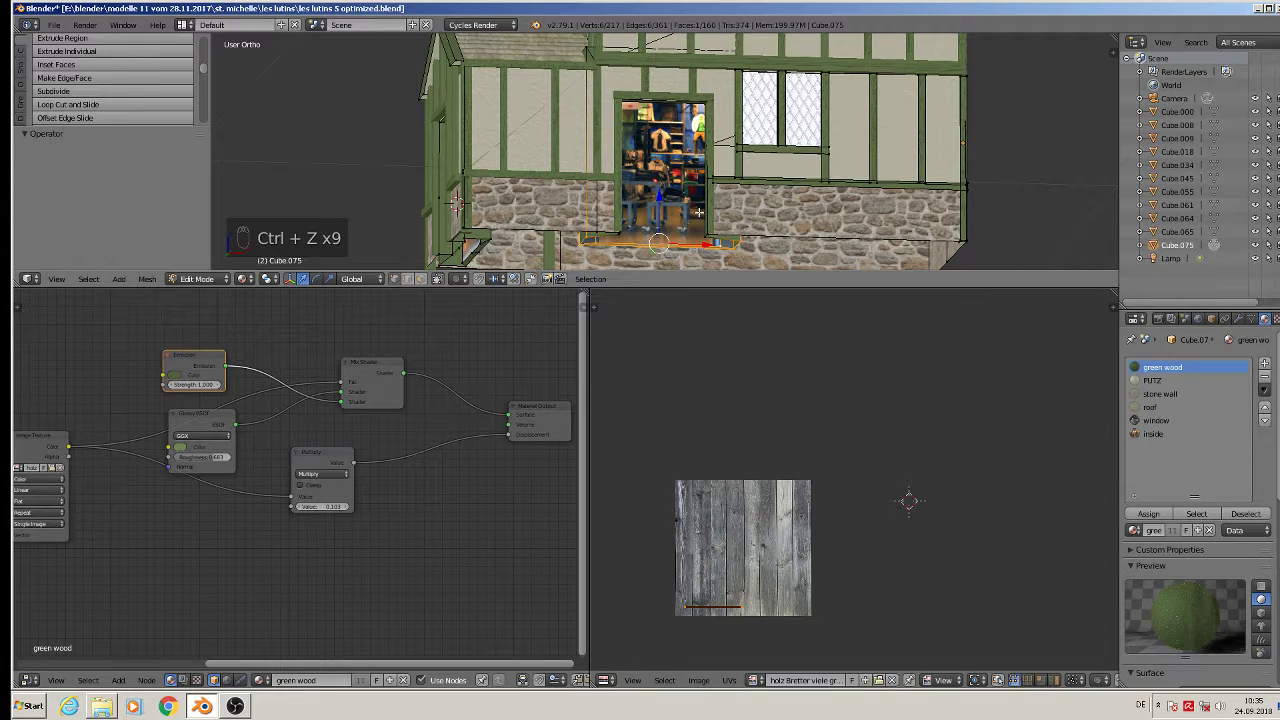
# Step: Flatten the doorway interior's six base vertices to 0 along Z, raise them about 0.0085 to the wall's lower edge, and leave Edit Mode
pyautogui.moveTo(680, 226); pyautogui.dragTo(690, 258, button='middle')
pyautogui.press('s')
pyautogui.press('z')
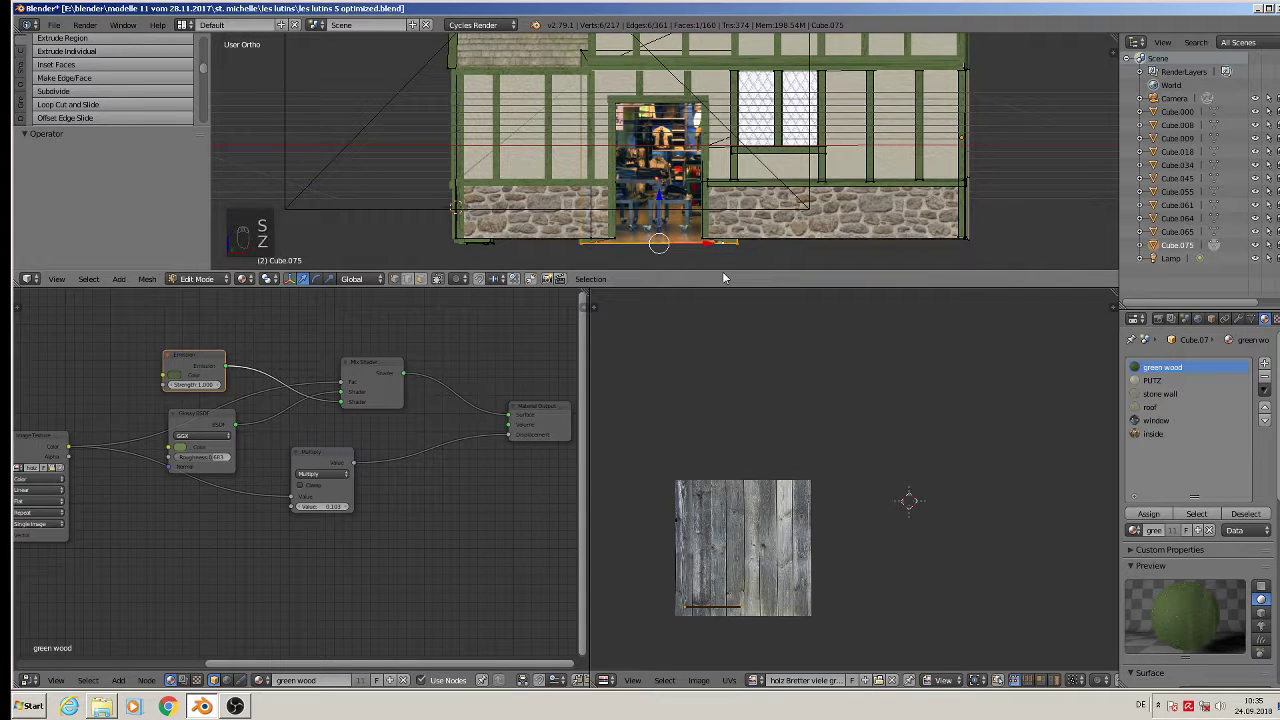
pyautogui.press('0')
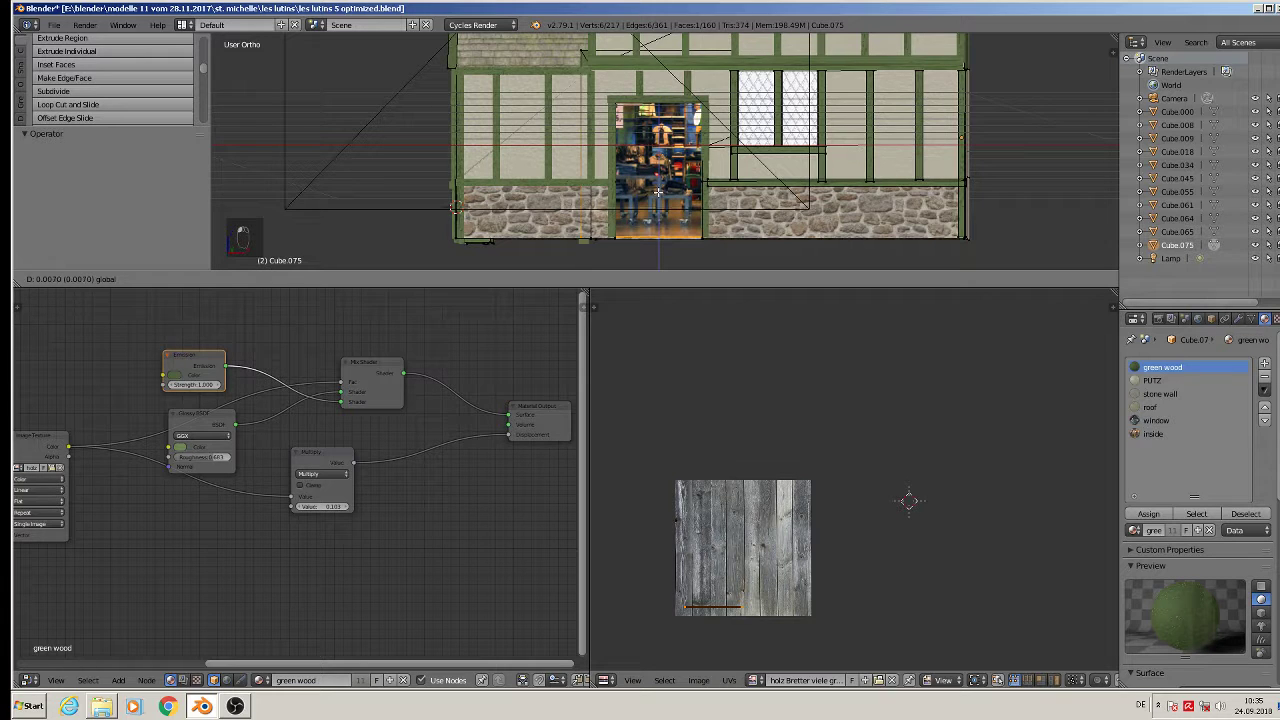
pyautogui.press('g')
pyautogui.press('z')
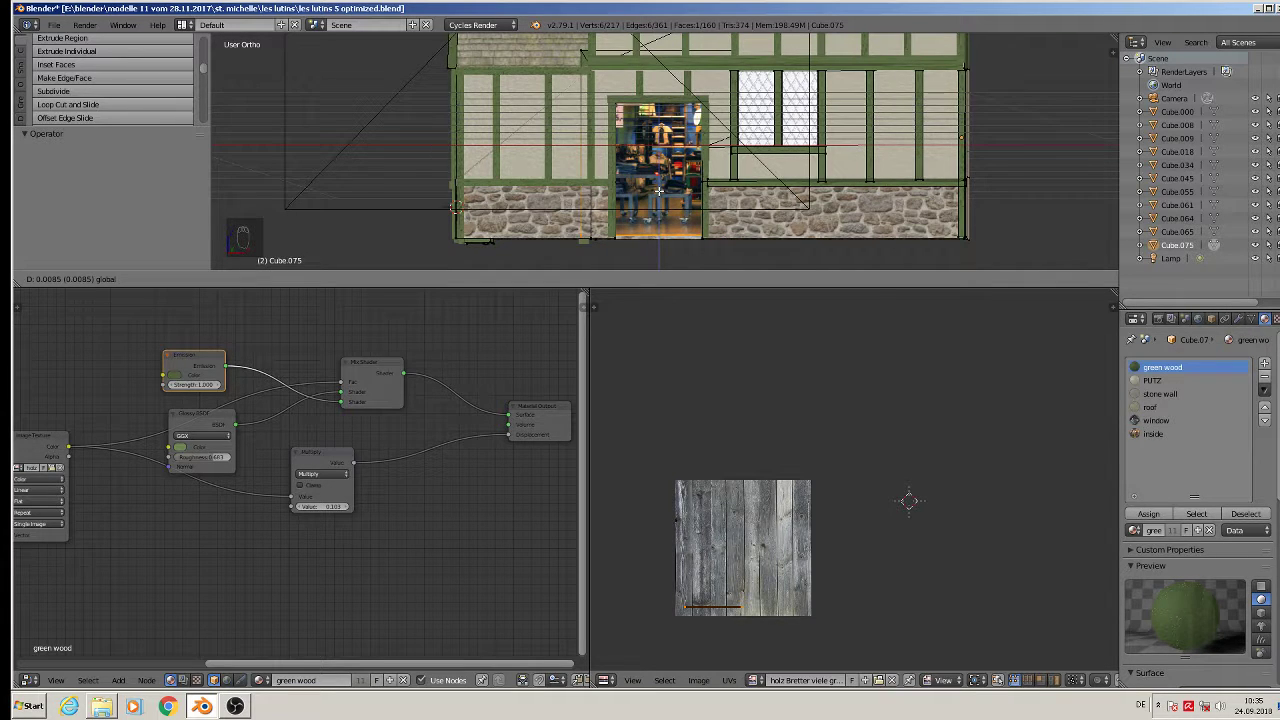
pyautogui.click(659, 194)
pyautogui.press('Tab')
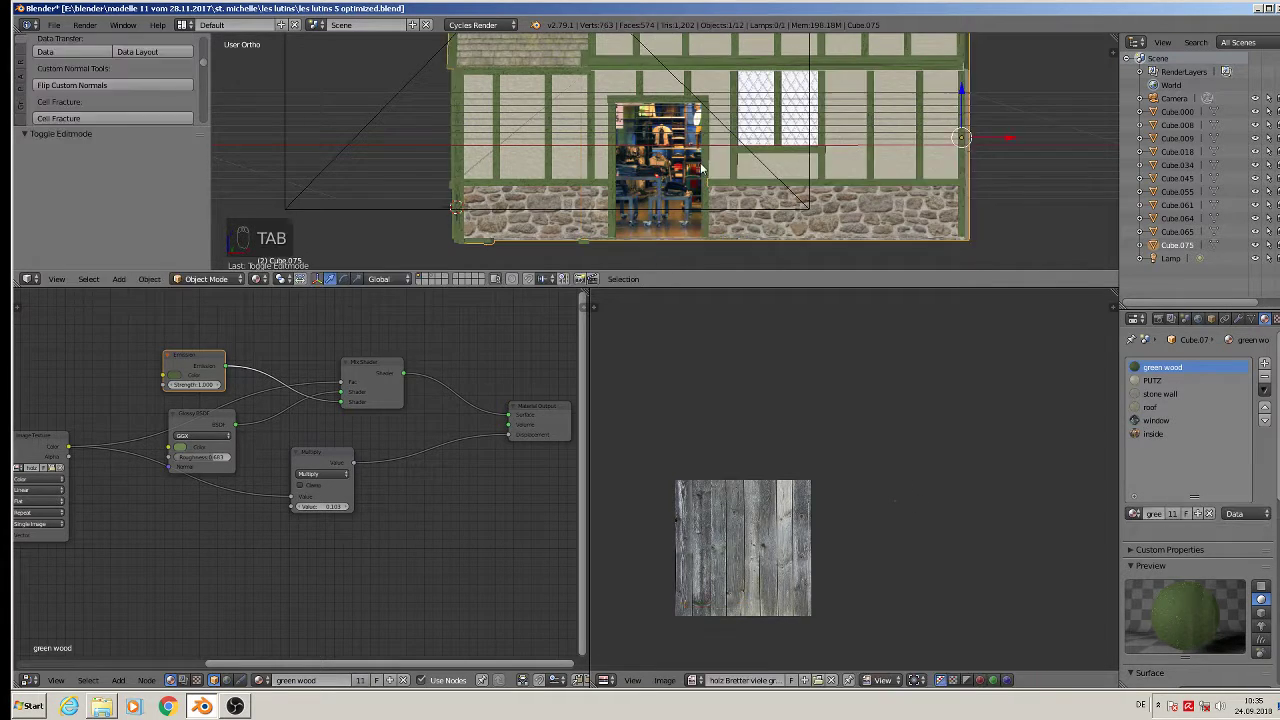
# Step: In the window material's node setup, raise the Glass BSDF roughness to about 0.8
pyautogui.scroll(-3, 680, 180)
pyautogui.keyDown('shift'); pyautogui.moveTo(743, 142); pyautogui.dragTo(689, 203, button='middle'); pyautogui.keyUp('shift')
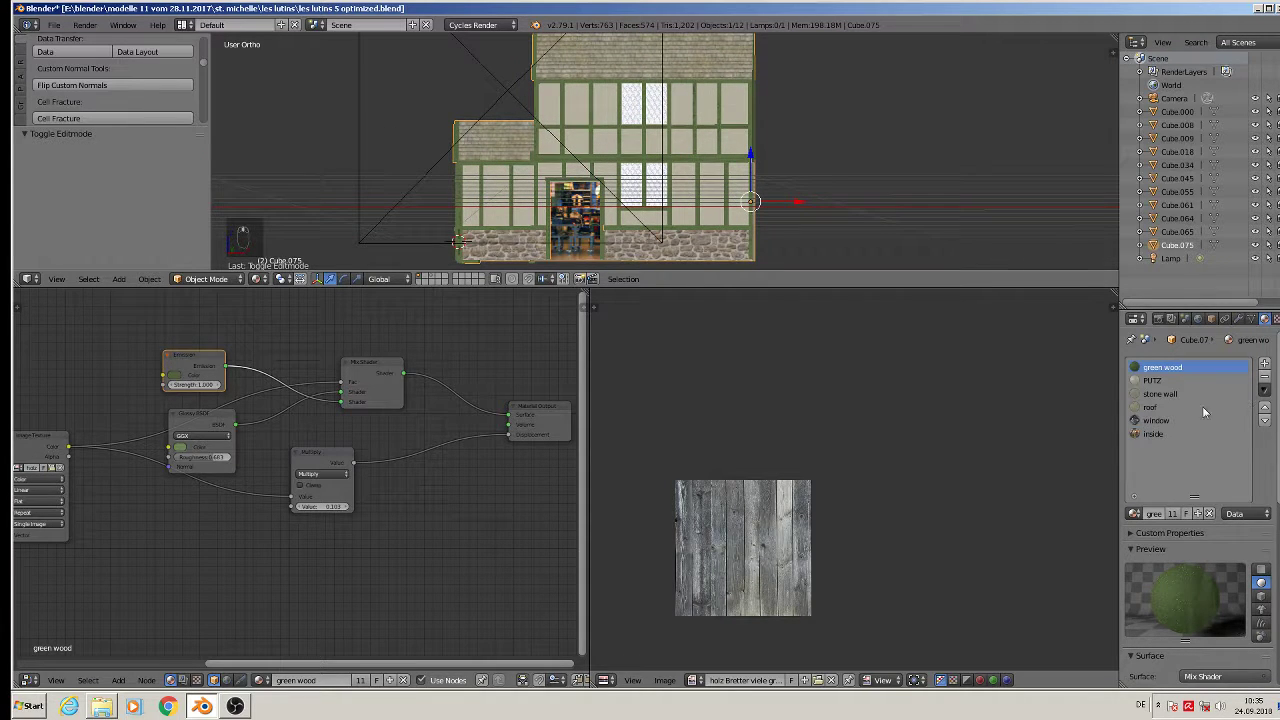
pyautogui.click(1147, 421)
pyautogui.scroll(-5, 413, 504)
pyautogui.moveTo(412, 553); pyautogui.dragTo(299, 402, button='middle')
pyautogui.moveTo(212, 517); pyautogui.dragTo(380, 485, button='middle')
pyautogui.scroll(2, 272, 478)
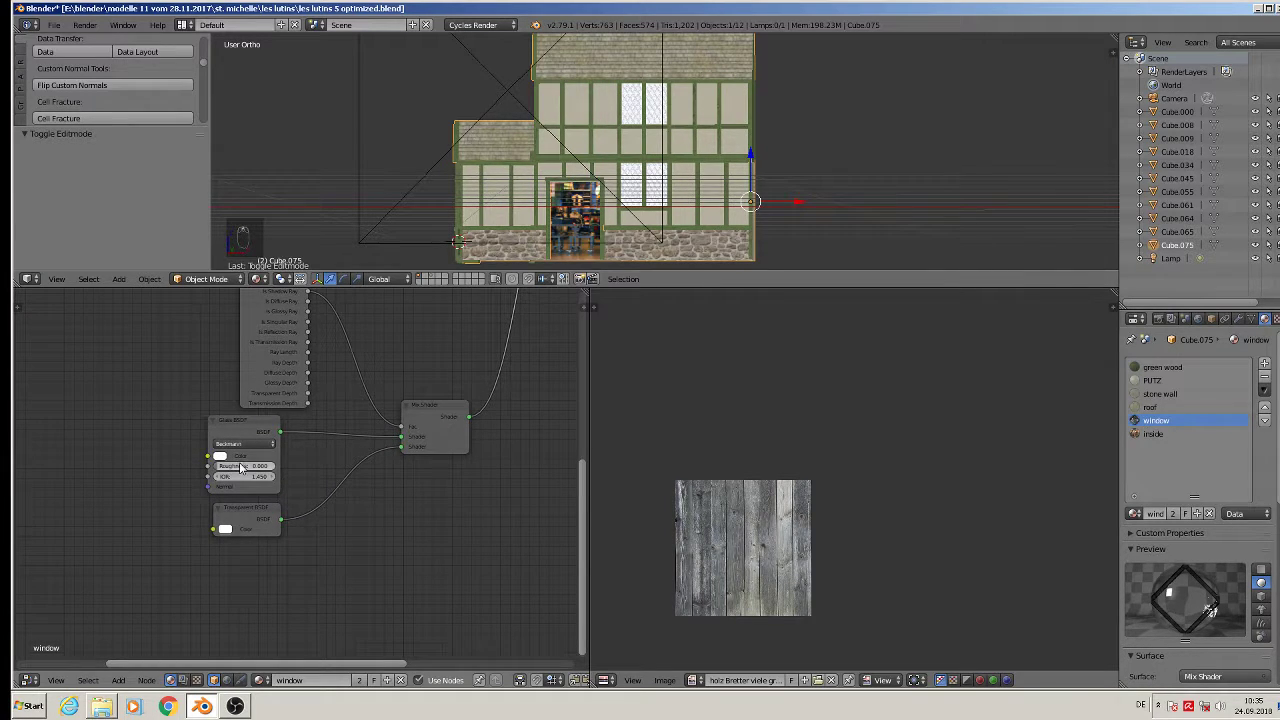
pyautogui.moveTo(240, 468); pyautogui.dragTo(264, 466)
pyautogui.click(212, 458)
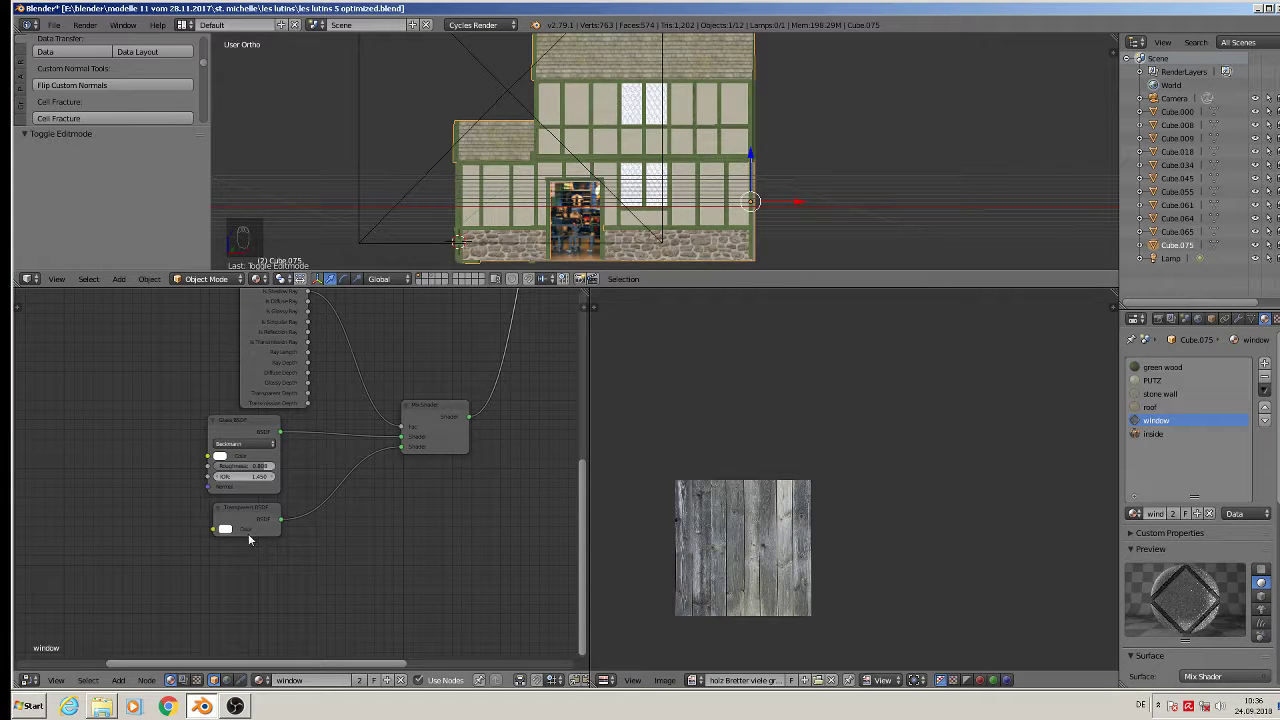
# Step: Switch the 3D viewport to Rendered shading and look closer at the house's windows
pyautogui.click(258, 279)
pyautogui.click(282, 189)
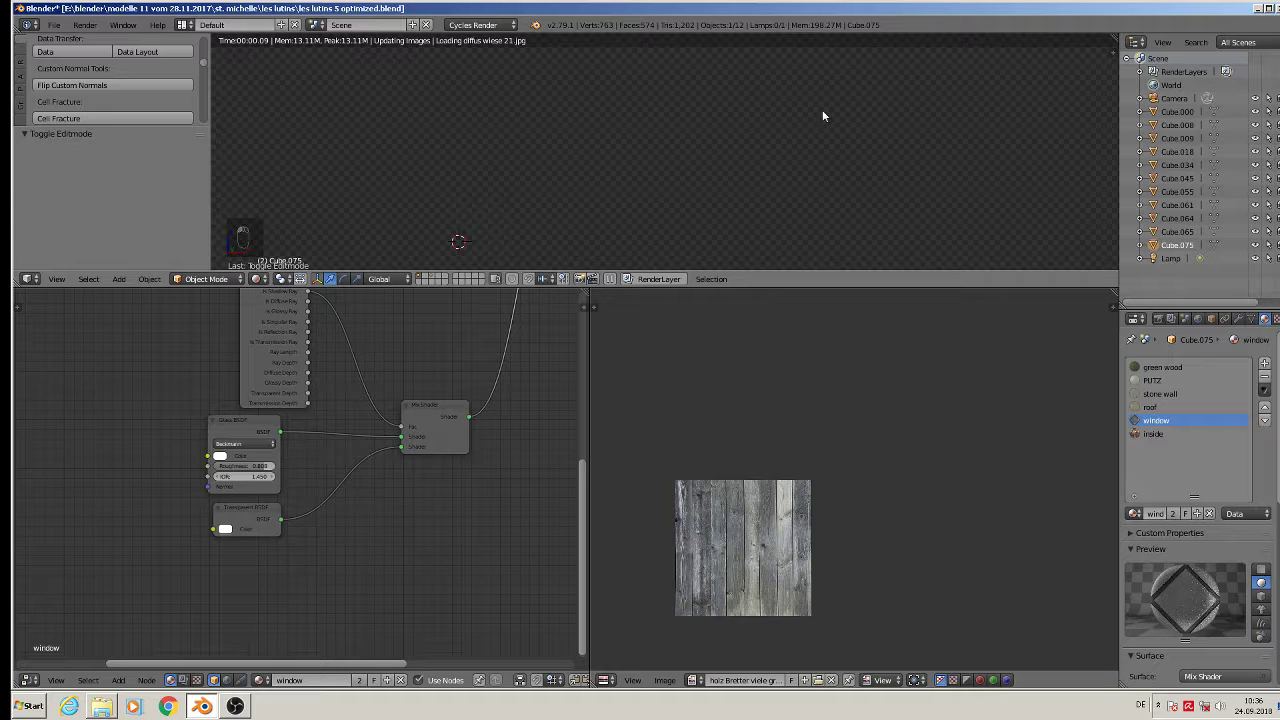
pyautogui.scroll(2, 673, 150)
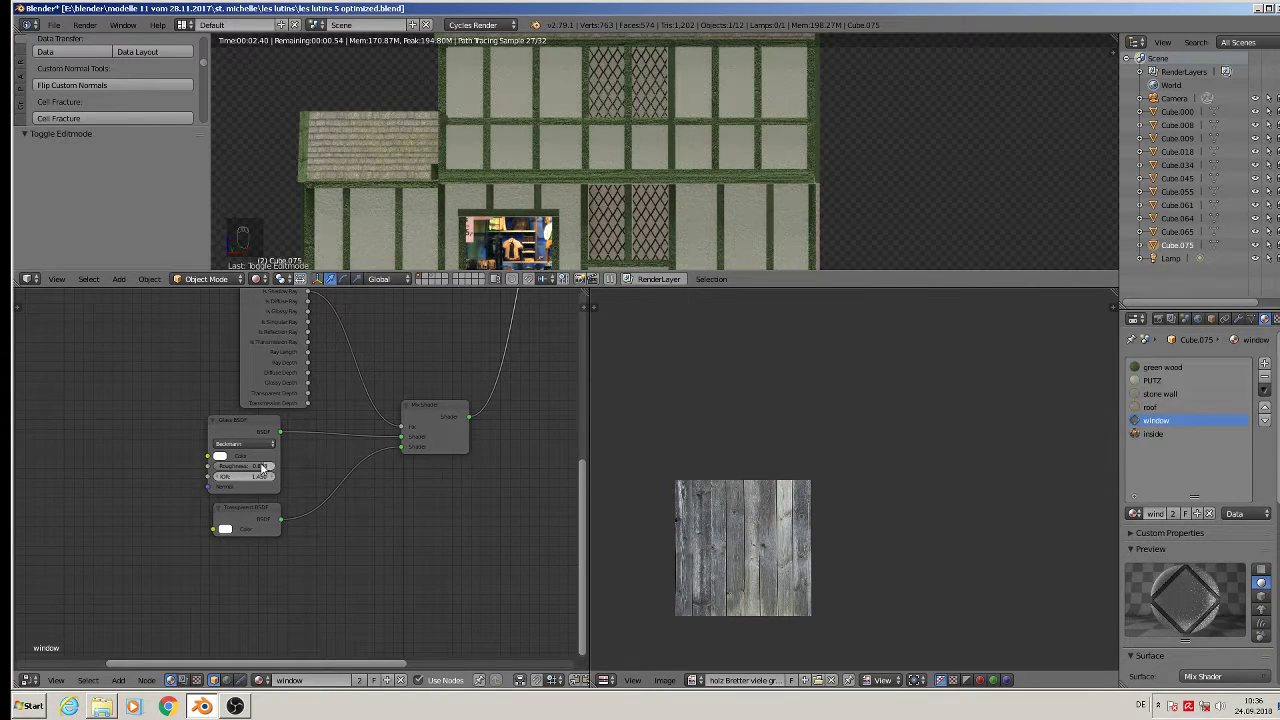
# Step: Lower the window material's Glass BSDF roughness to 0.050 and set its Transparent BSDF color to dark grey
pyautogui.moveTo(266, 467); pyautogui.dragTo(222, 474)
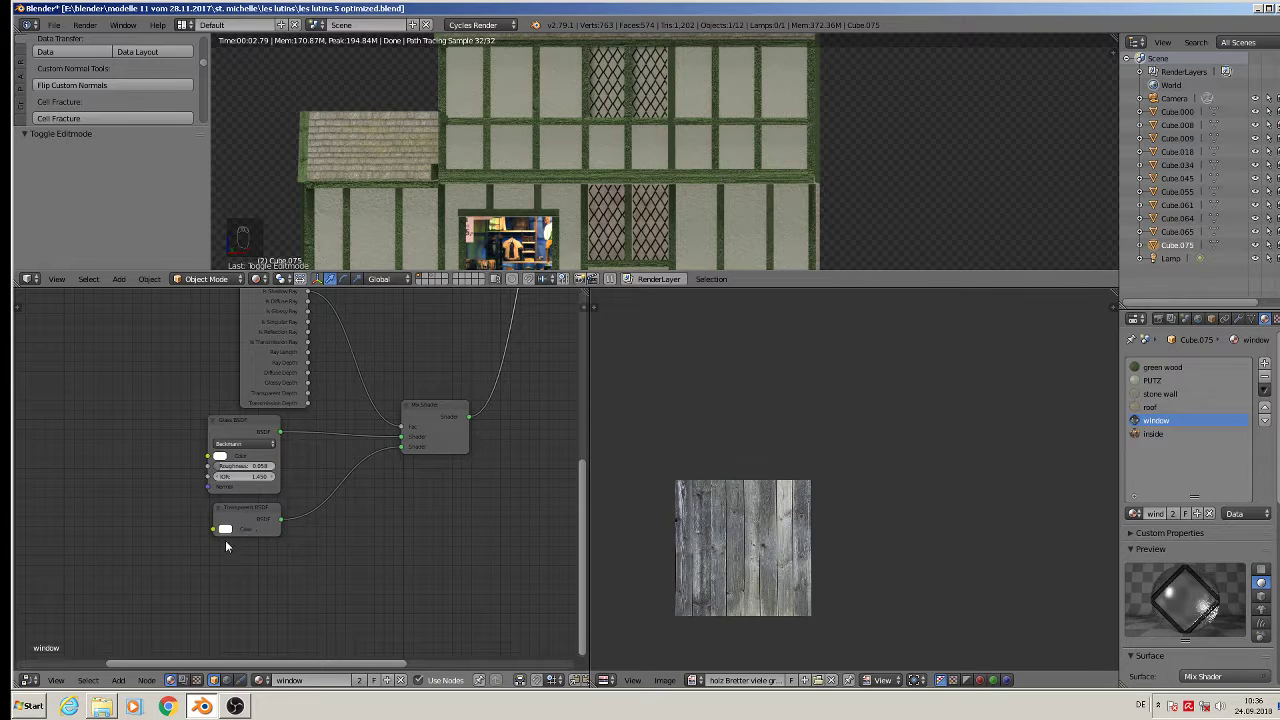
pyautogui.click(226, 529)
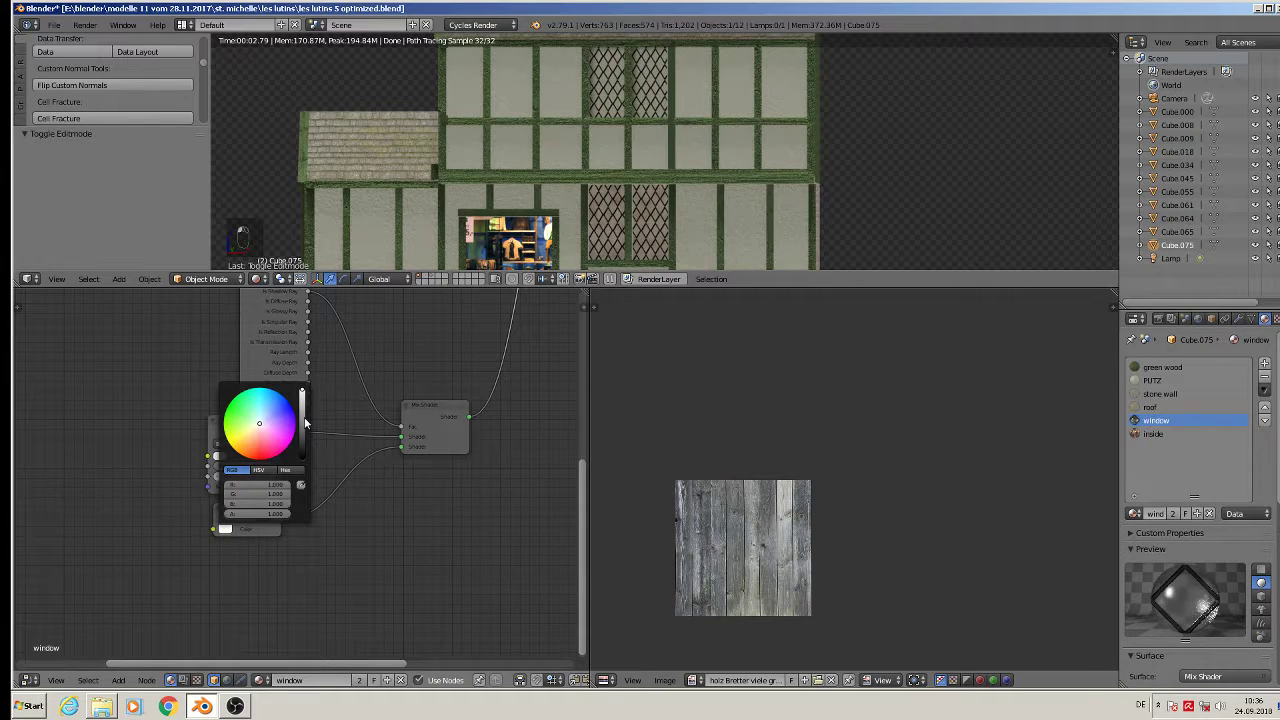
pyautogui.moveTo(303, 424); pyautogui.dragTo(302, 468)
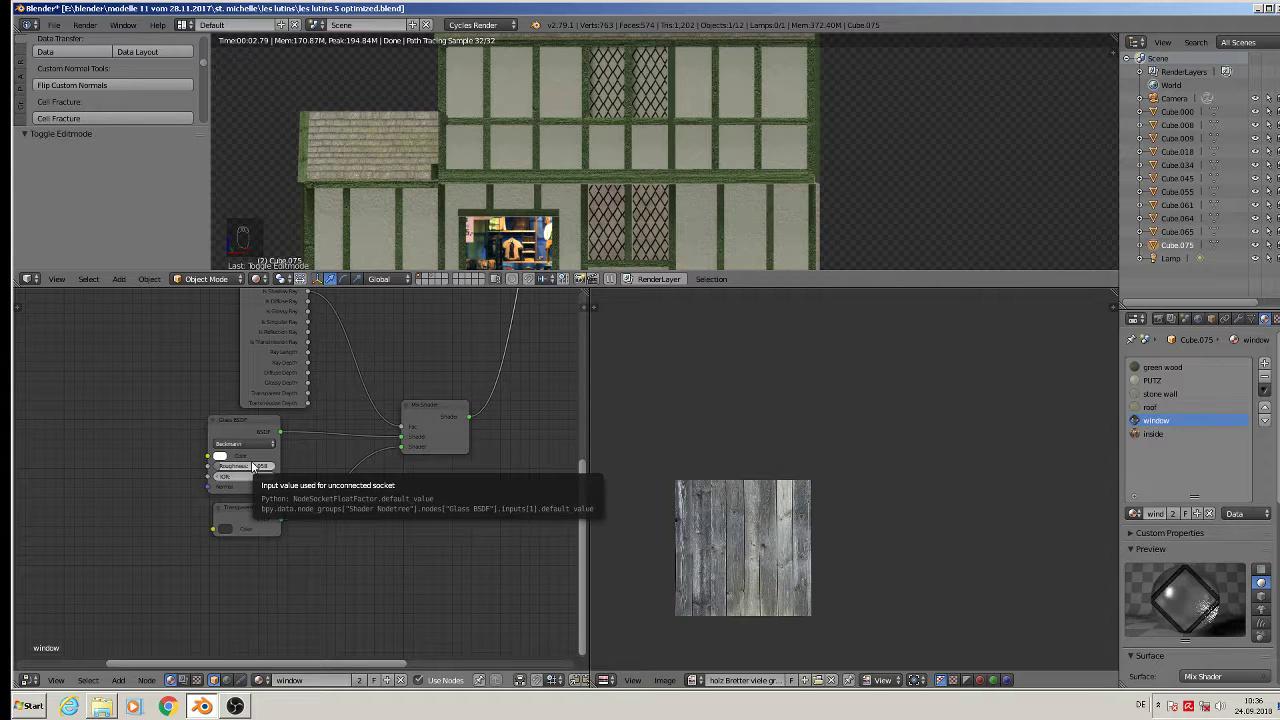
# Step: Darken the window material's Glass BSDF color to a very dark grey and set its roughness to 0.000
pyautogui.click(257, 467)
pyautogui.press('Return')
pyautogui.click(242, 455)
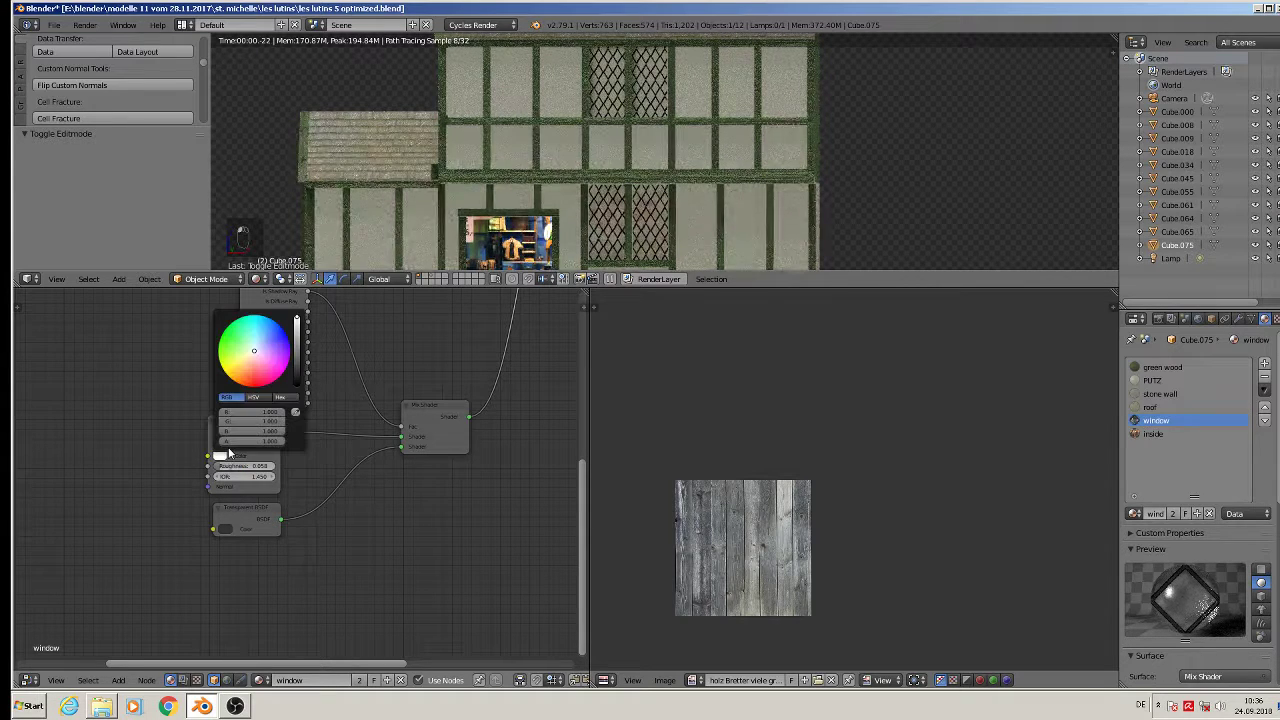
pyautogui.moveTo(298, 375); pyautogui.dragTo(297, 390)
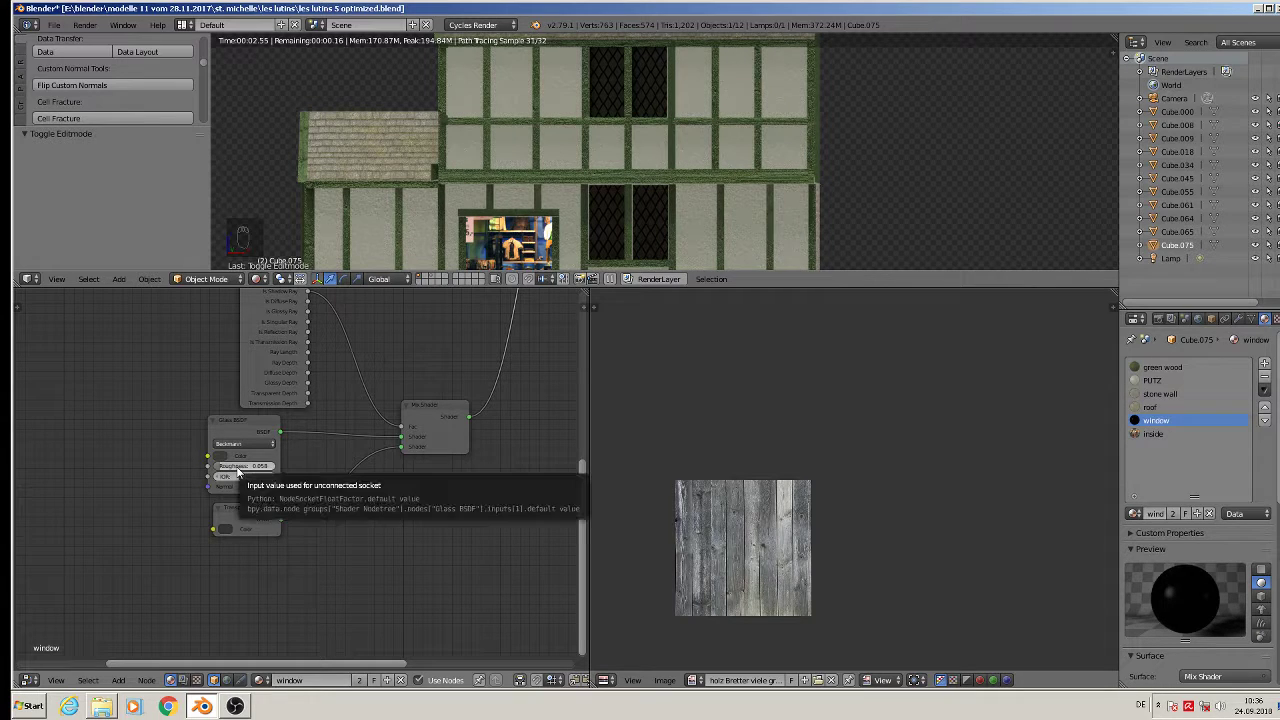
pyautogui.moveTo(238, 468); pyautogui.dragTo(220, 469)
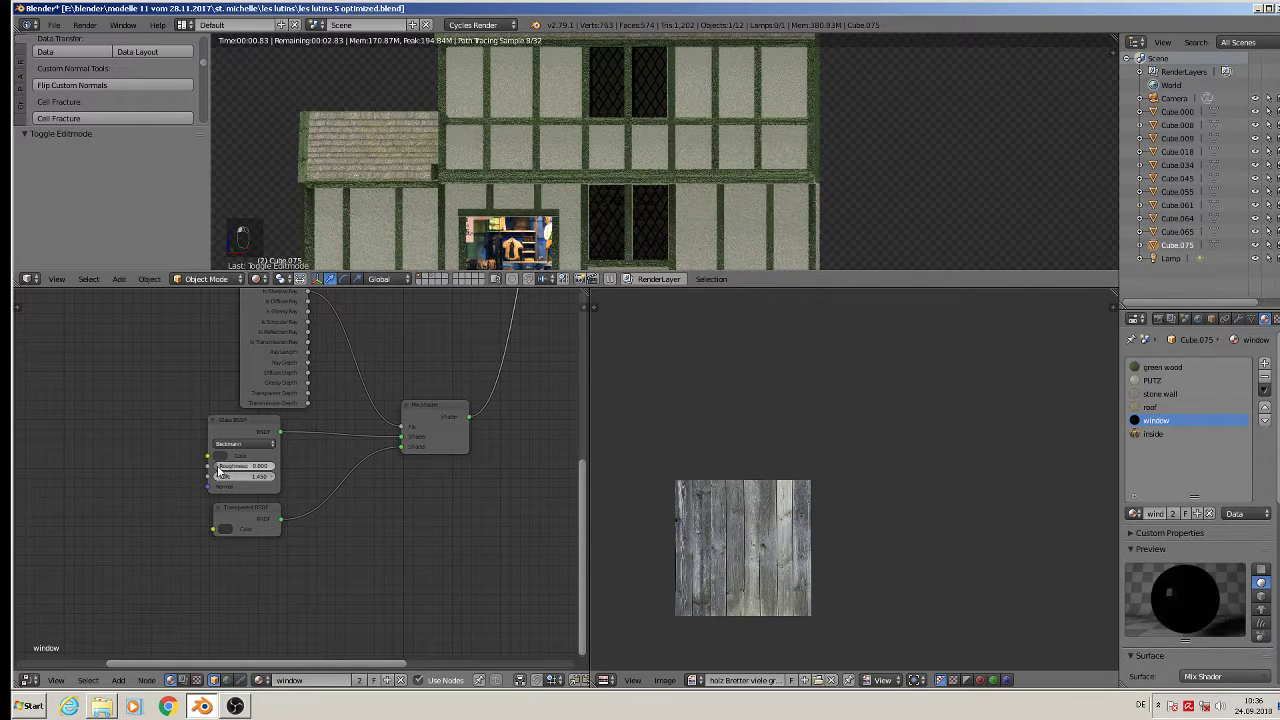
# Step: Examine the whole rendered facade from the front view with the darkened windows
pyautogui.scroll(-3, 687, 130)
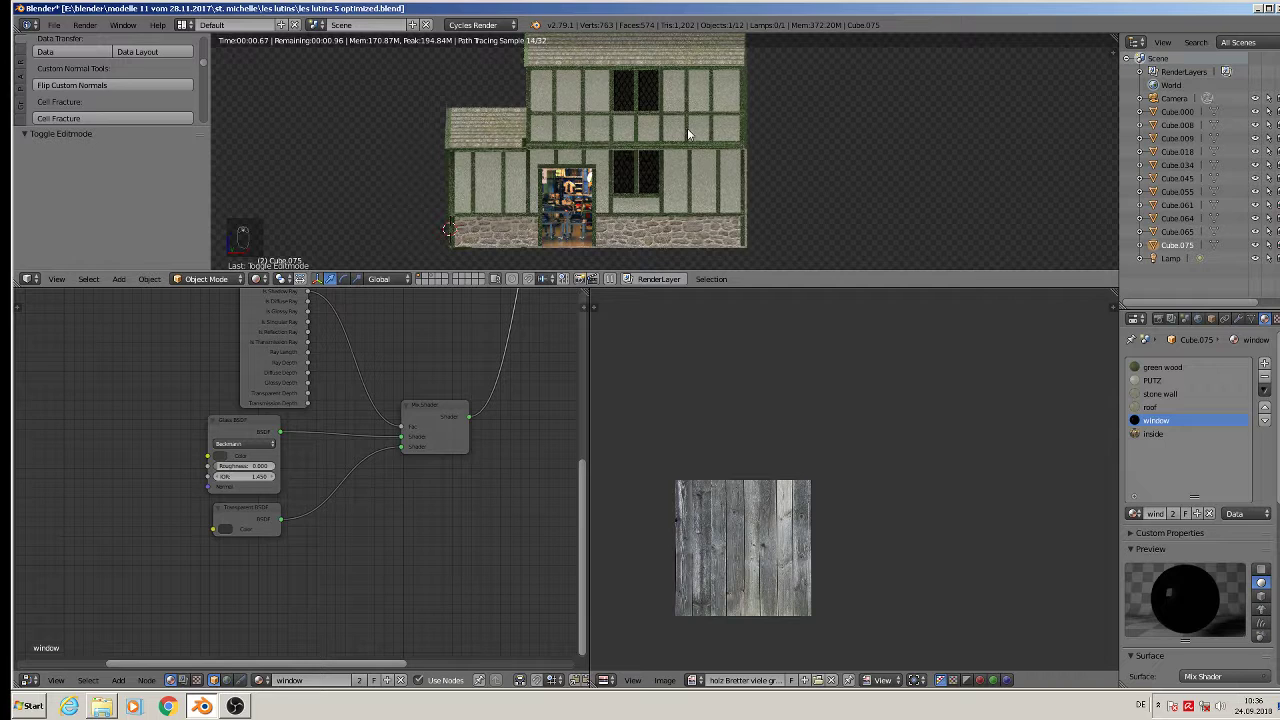
pyautogui.press('KP_1')
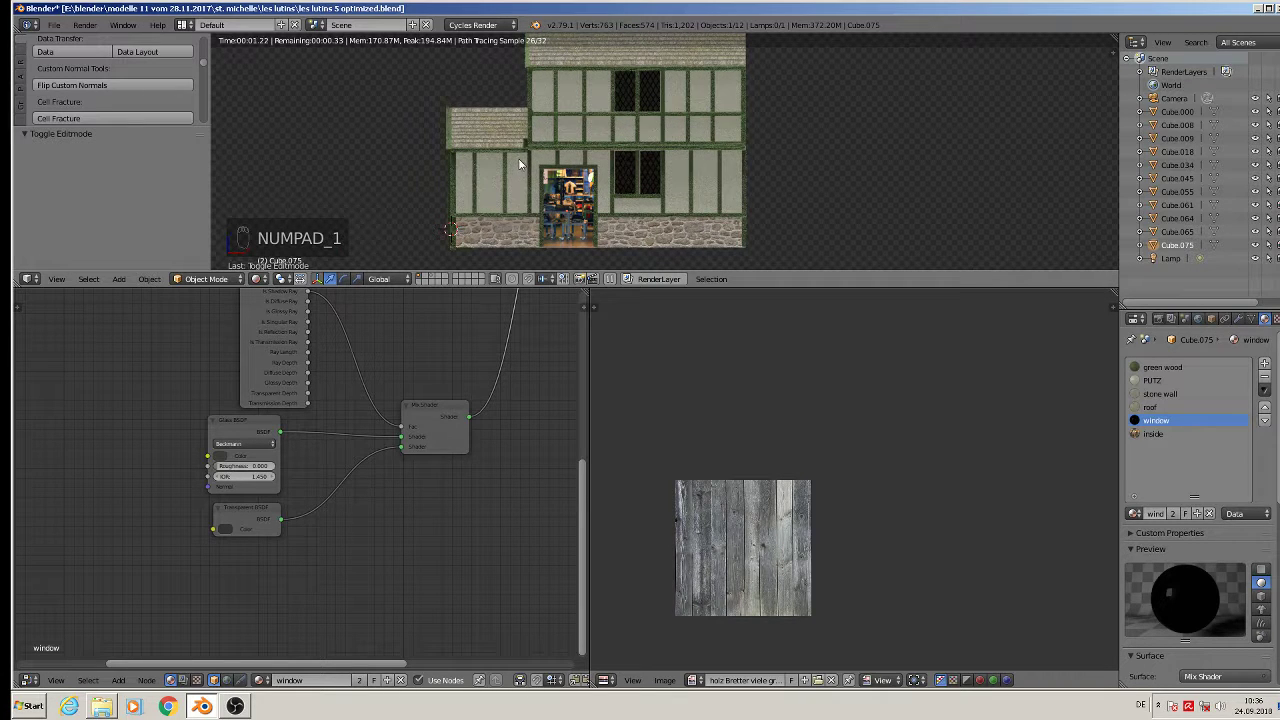
pyautogui.rightClick(493, 240)
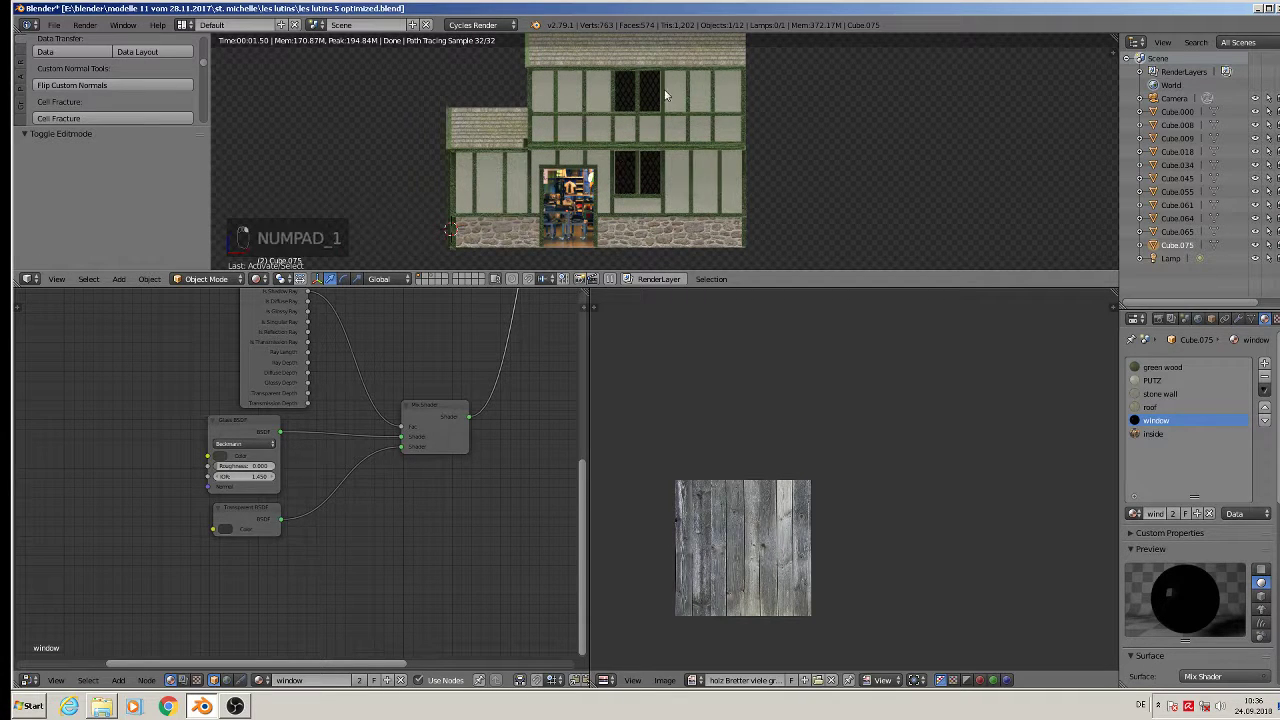
# Step: In the stone wall material, disconnect the Image Texture color from the Mix Shader's Fac input and select the Mix Shader node
pyautogui.click(1155, 394)
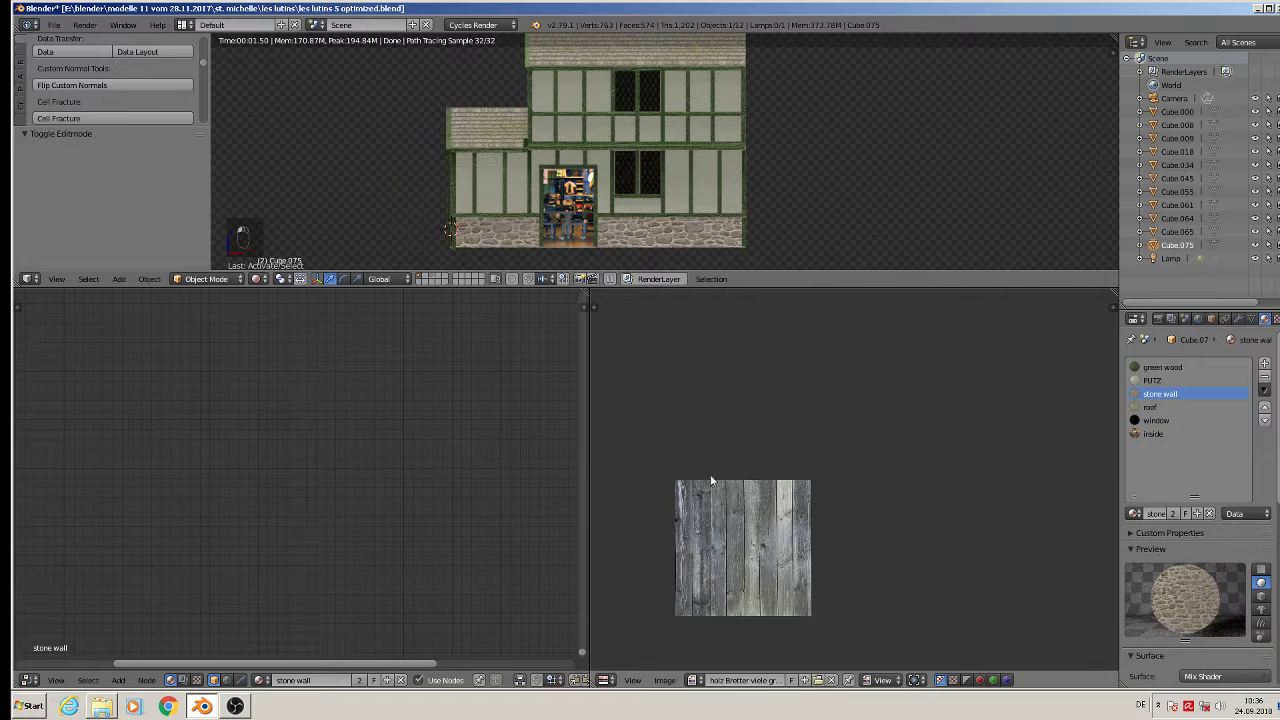
pyautogui.scroll(-1, 711, 480)
pyautogui.scroll(-3, 448, 456)
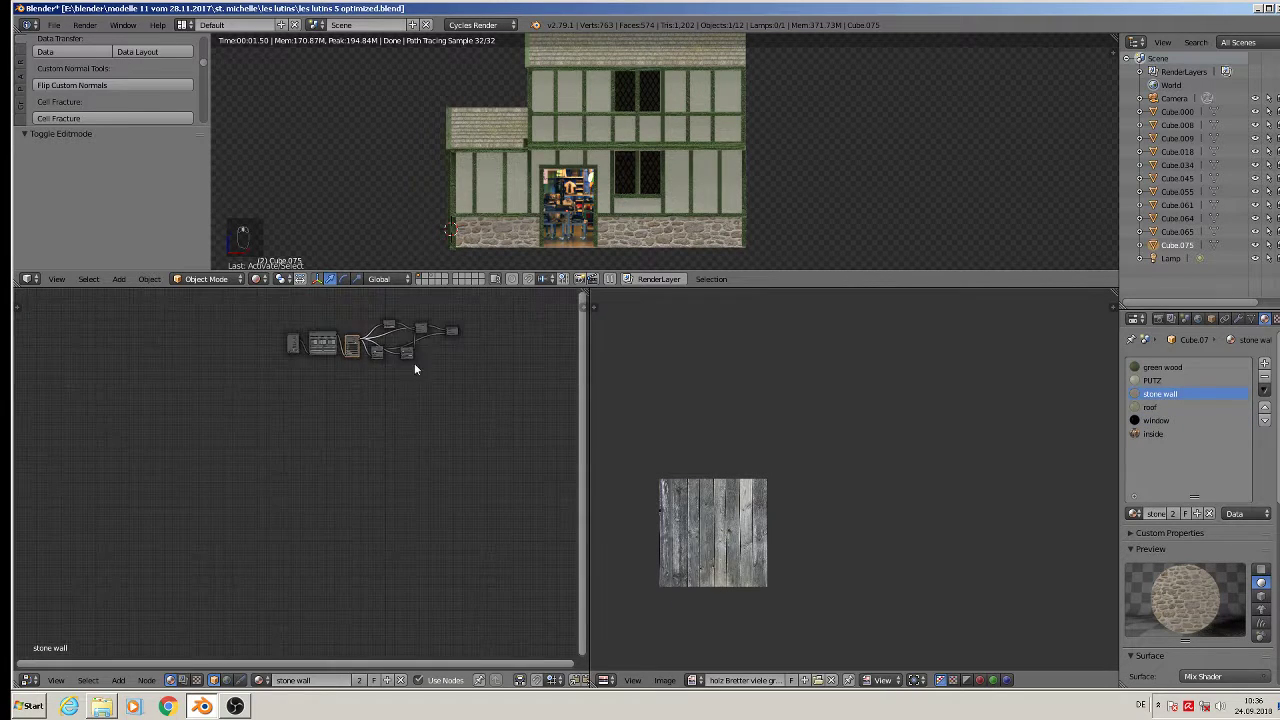
pyautogui.scroll(2, 414, 363)
pyautogui.moveTo(383, 346); pyautogui.dragTo(356, 364, button='middle')
pyautogui.scroll(11, 384, 465)
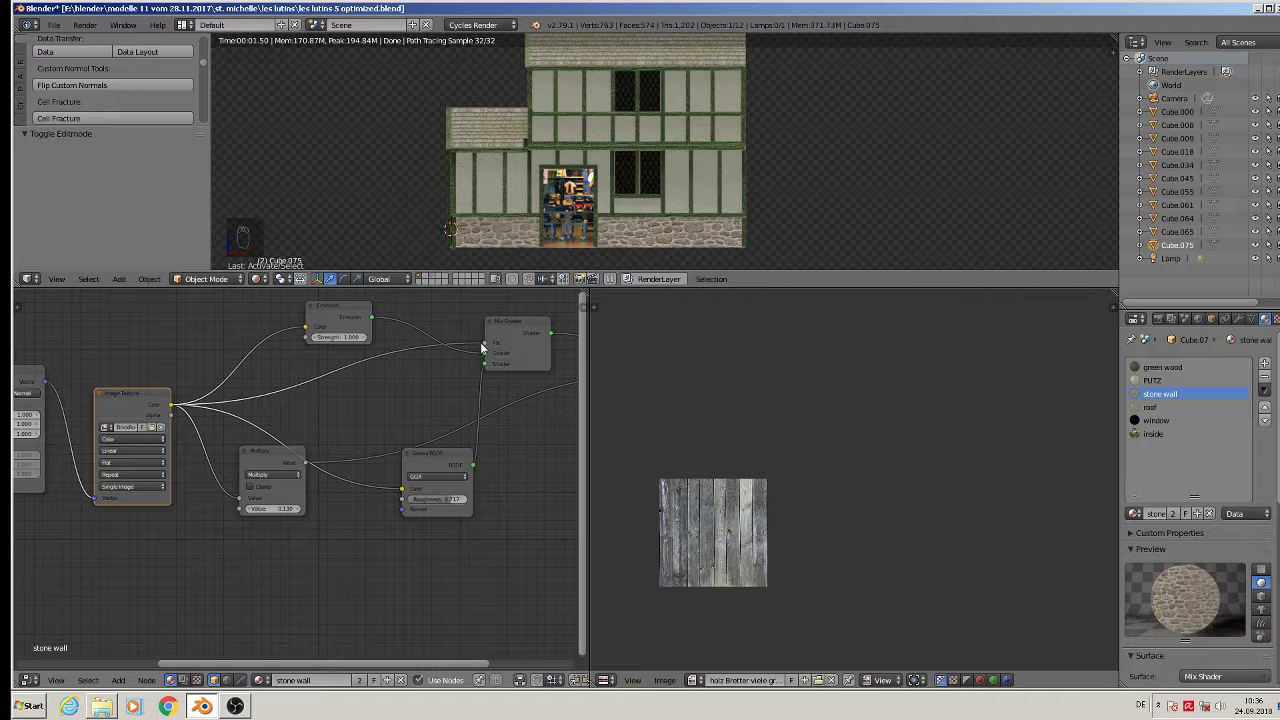
pyautogui.moveTo(481, 346); pyautogui.dragTo(391, 377)
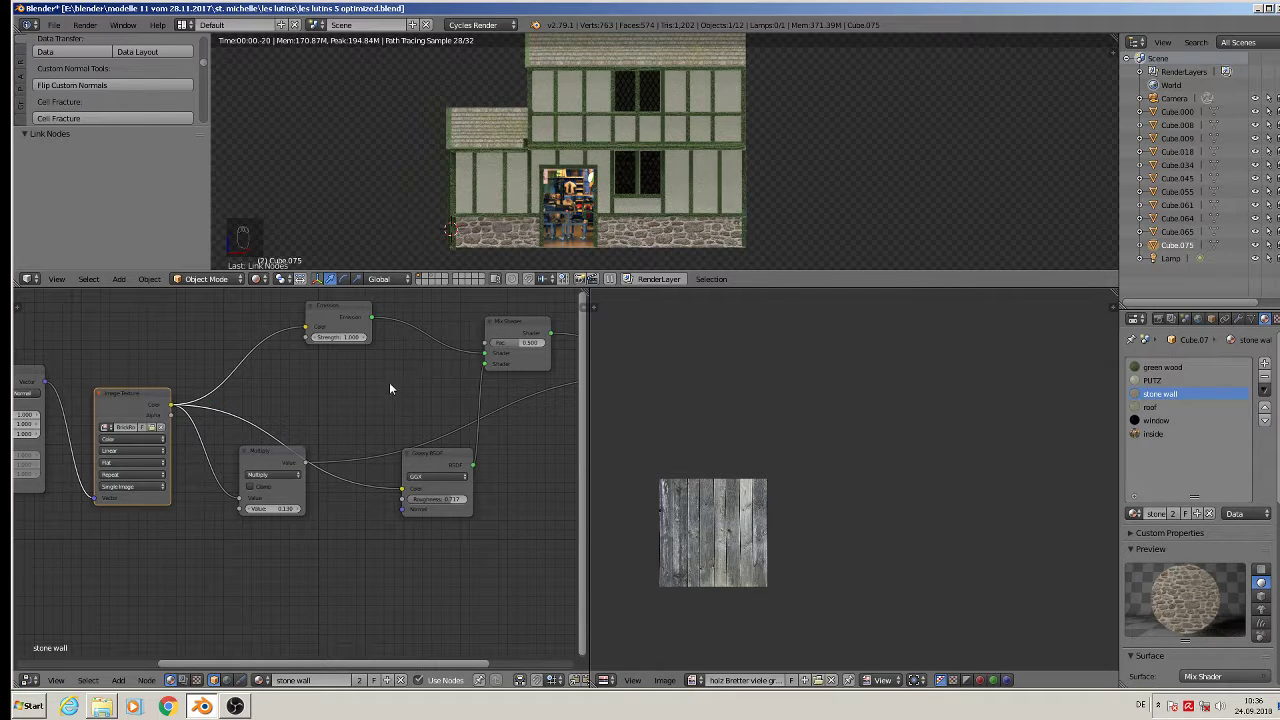
pyautogui.click(532, 331)
pyautogui.scroll(-1, 532, 331)
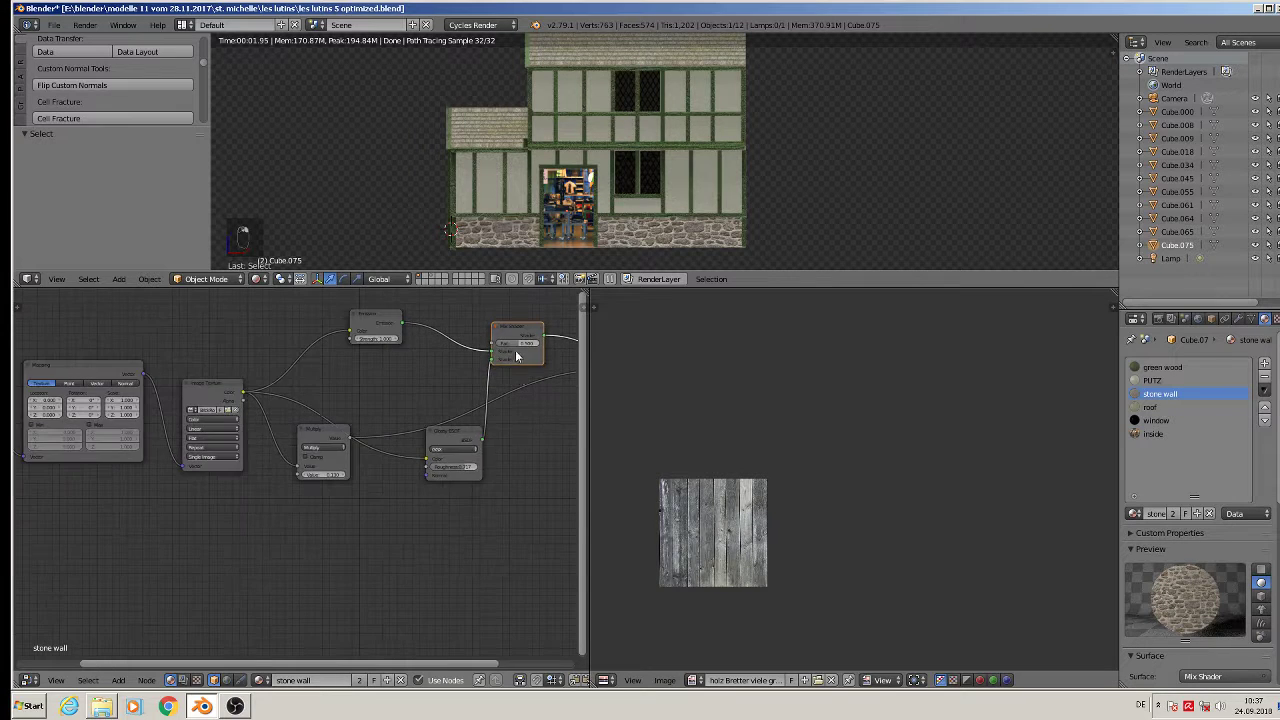
# Step: Delete the stone wall's Mix Shader and Glossy BSDF nodes and link the Emission node directly to the Material Output's Surface
pyautogui.moveTo(532, 331); pyautogui.dragTo(357, 349, button='middle')
pyautogui.press('x')
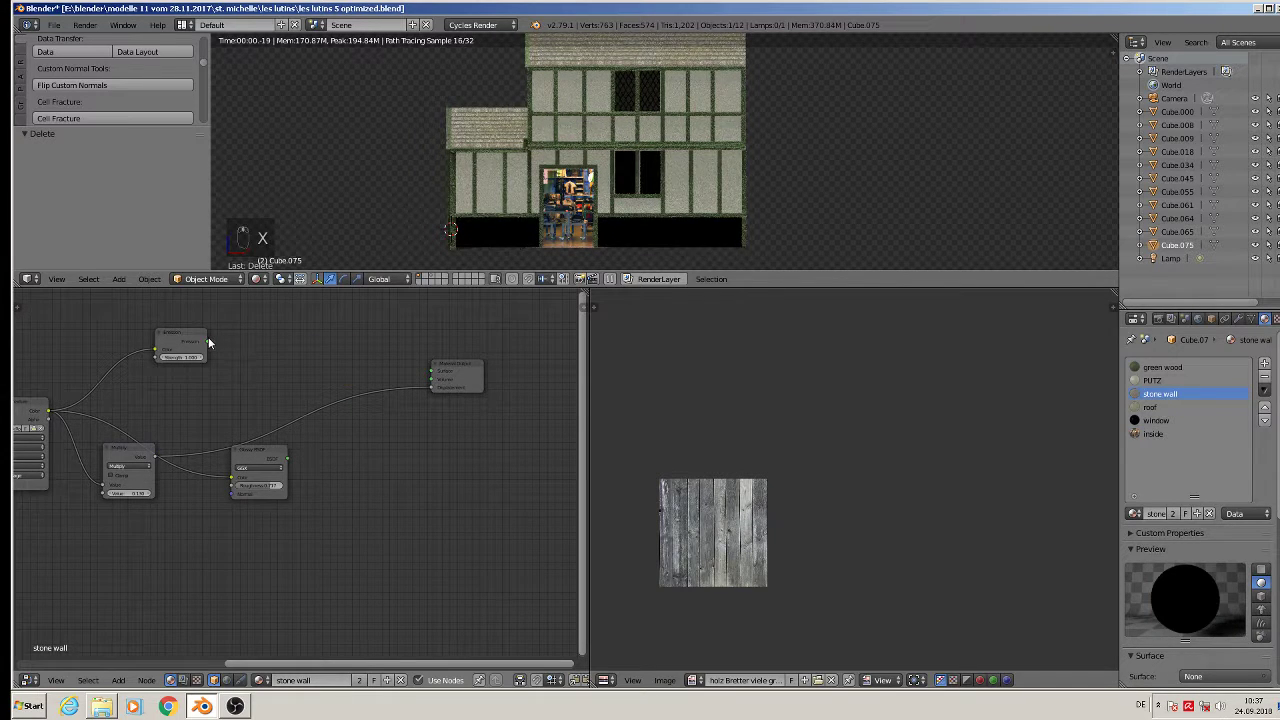
pyautogui.moveTo(208, 343); pyautogui.dragTo(434, 374)
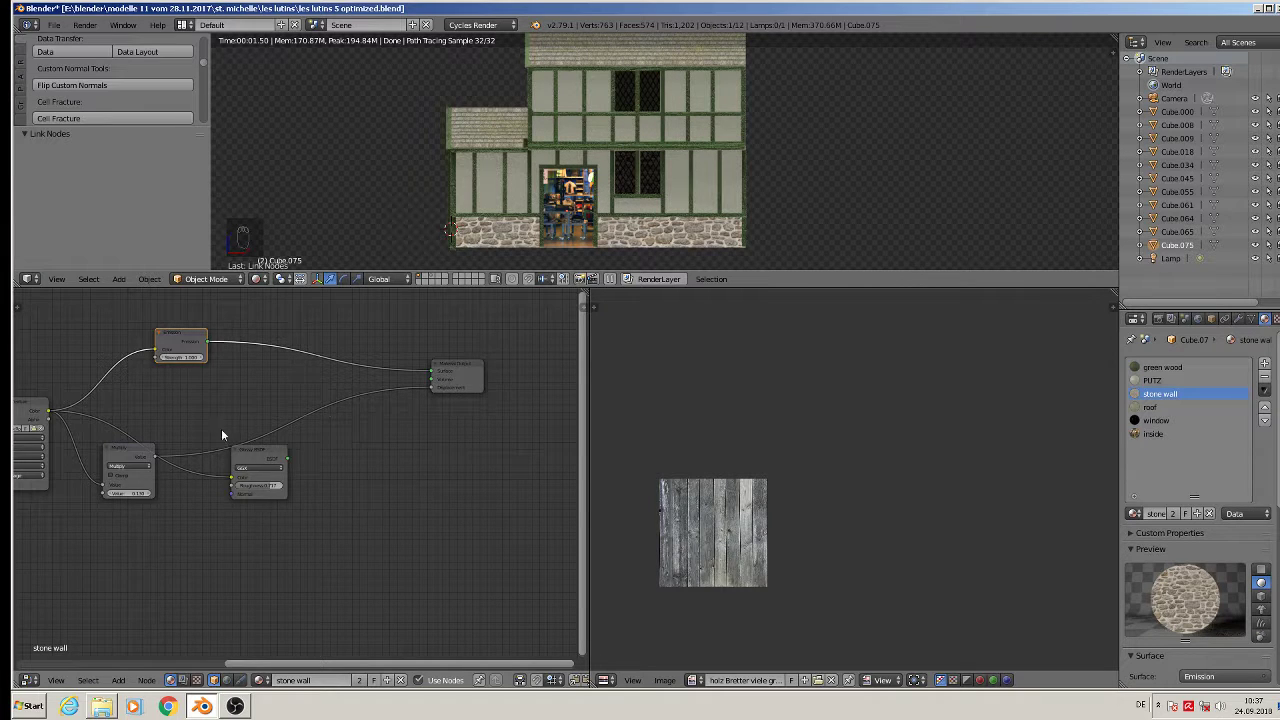
pyautogui.moveTo(221, 428); pyautogui.dragTo(355, 464, button='middle')
pyautogui.scroll(1, 428, 392)
pyautogui.click(420, 418)
pyautogui.press('x')
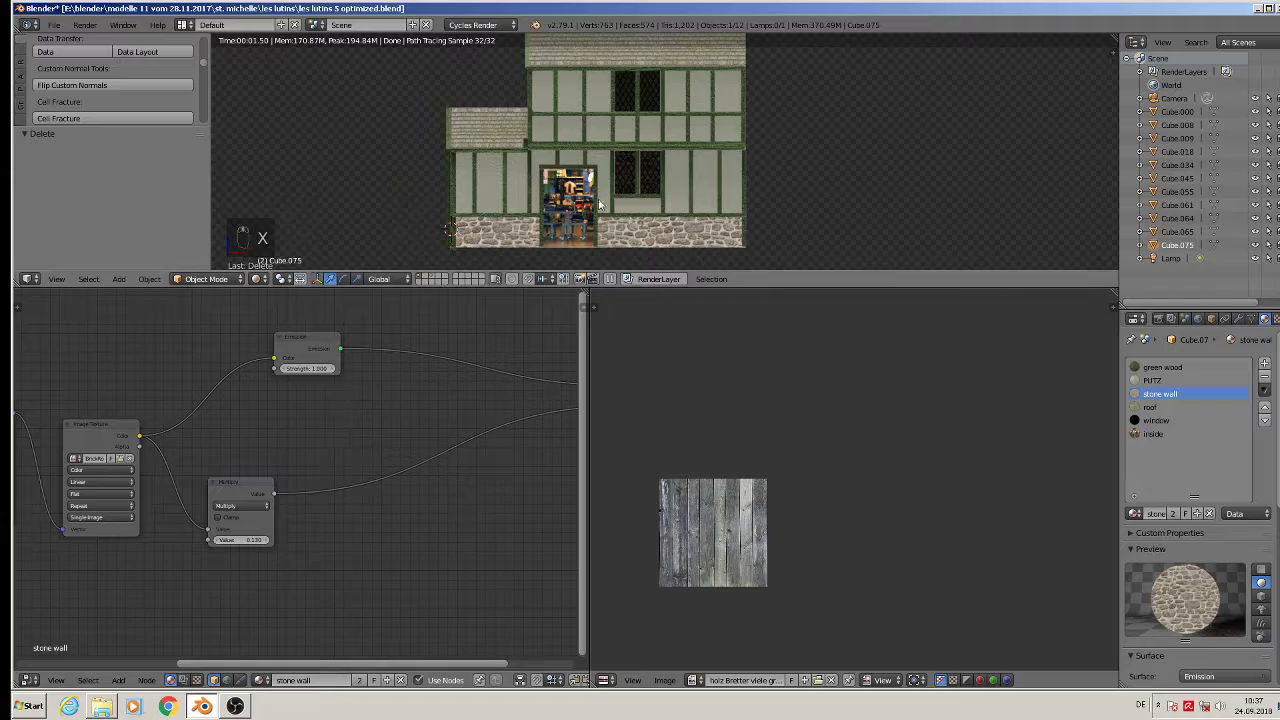
pyautogui.scroll(3, 639, 239)
pyautogui.scroll(2, 639, 239)
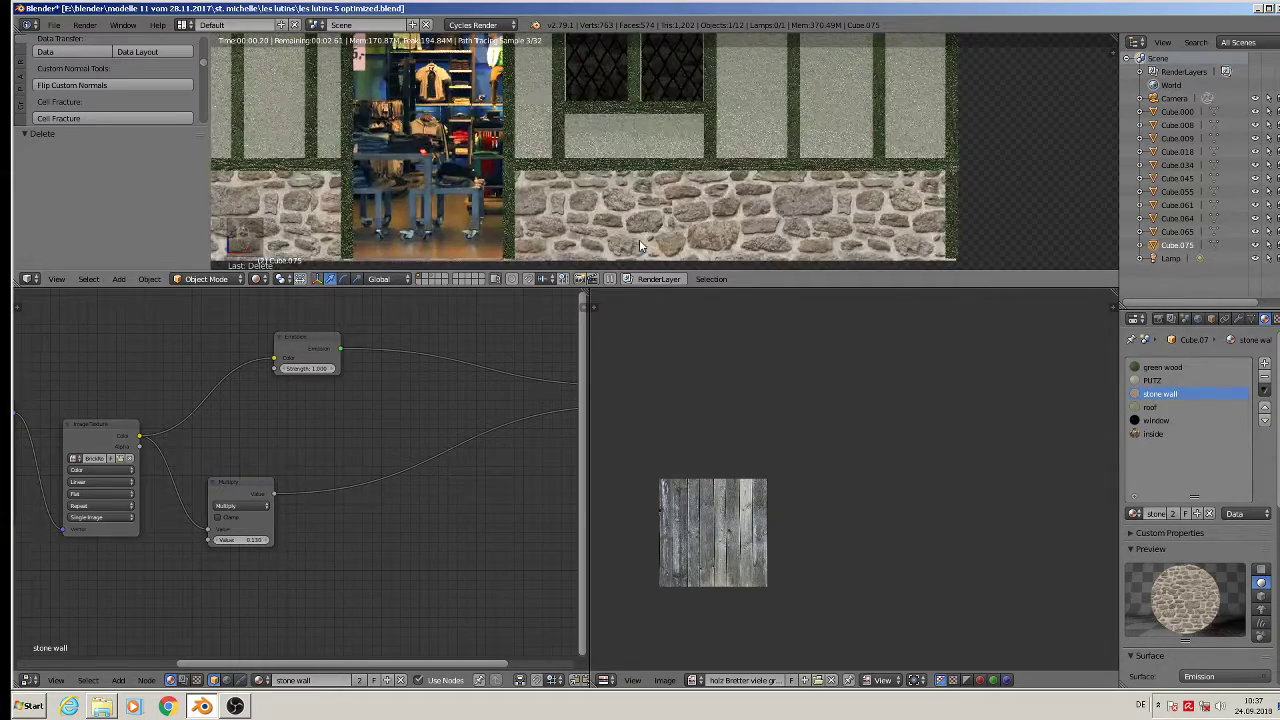
pyautogui.scroll(-5, 639, 239)
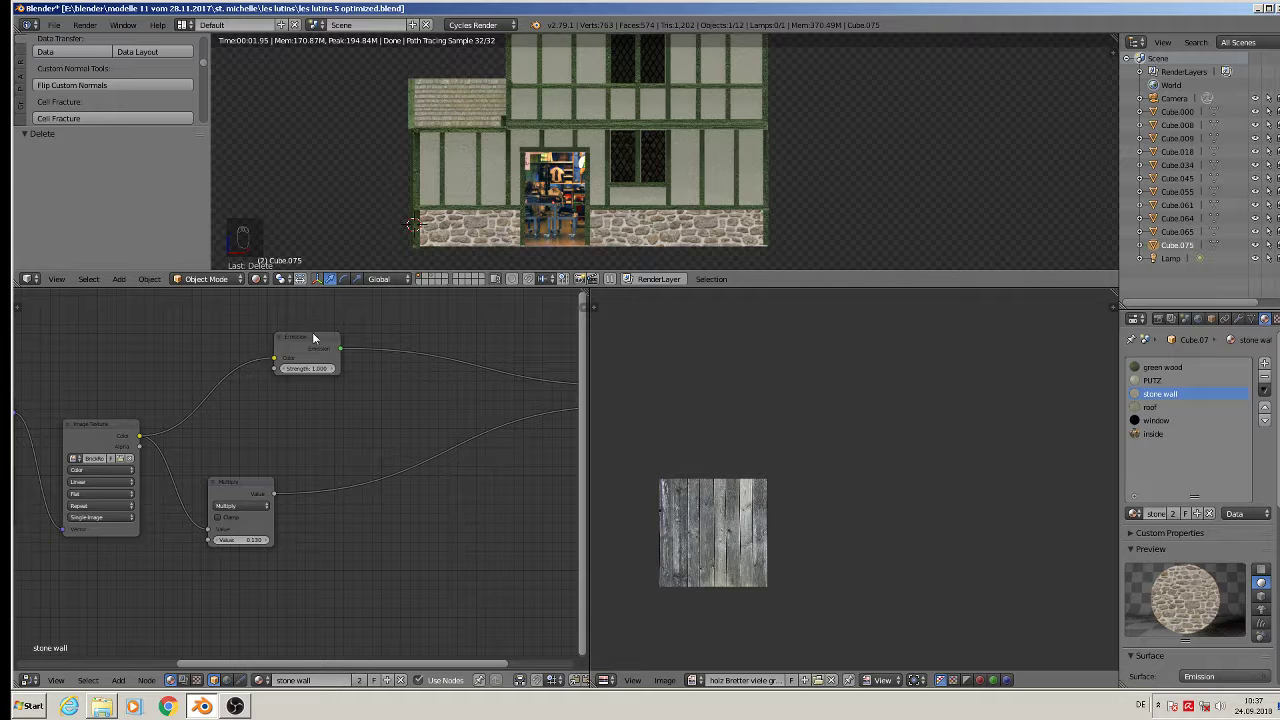
# Step: Shift the Emission node aside and insert a MixRGB node between the stone wall's Image Texture and Emission nodes
pyautogui.moveTo(312, 338); pyautogui.dragTo(466, 322)
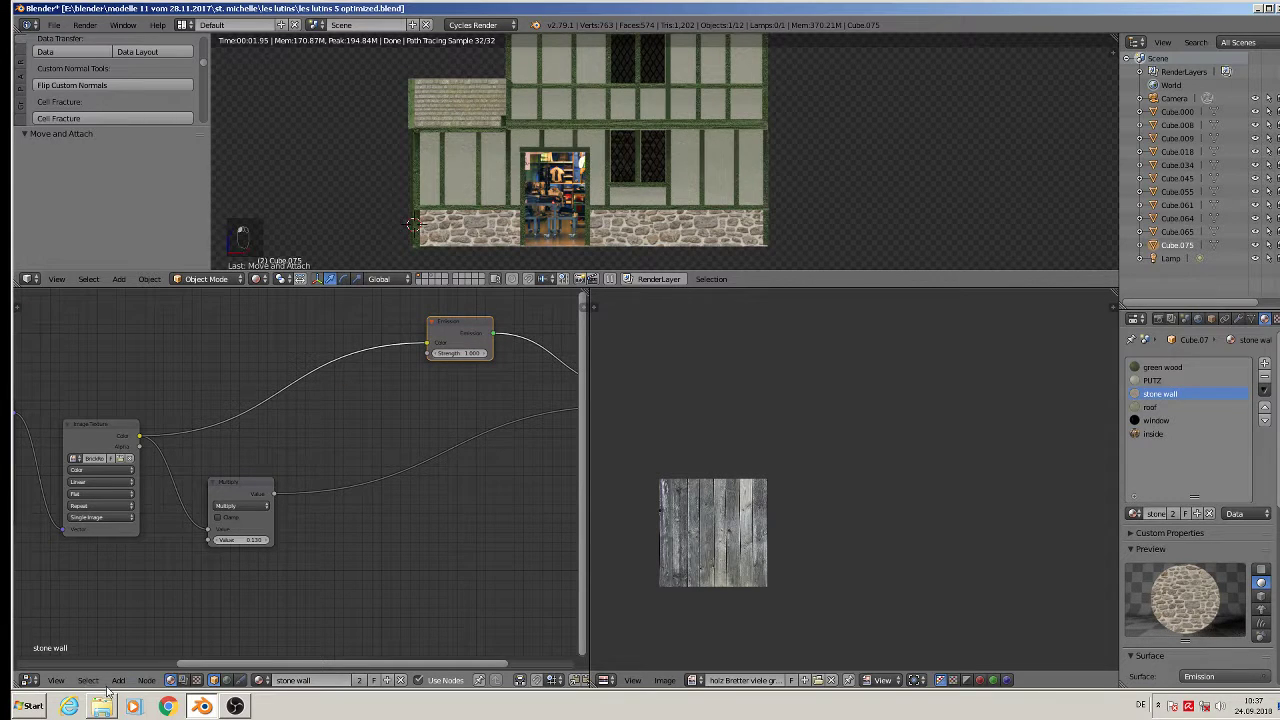
pyautogui.click(118, 680)
pyautogui.moveTo(135, 598)
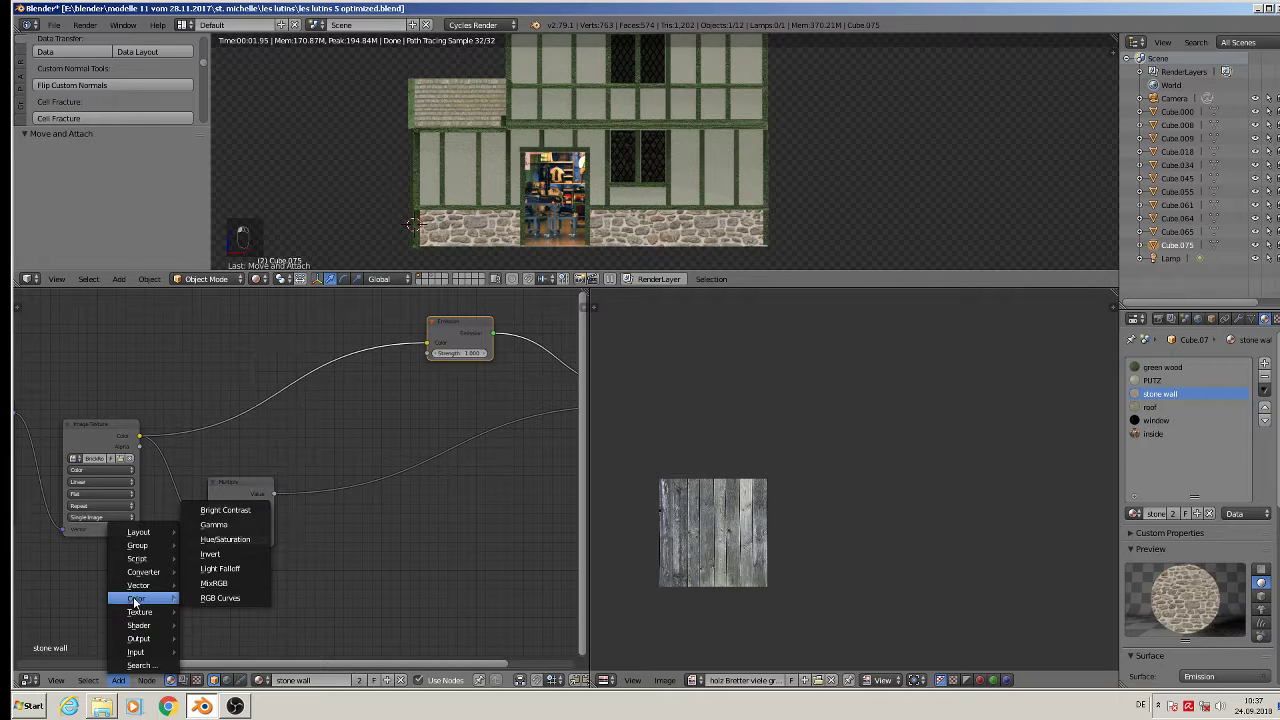
pyautogui.click(213, 583)
pyautogui.click(280, 368)
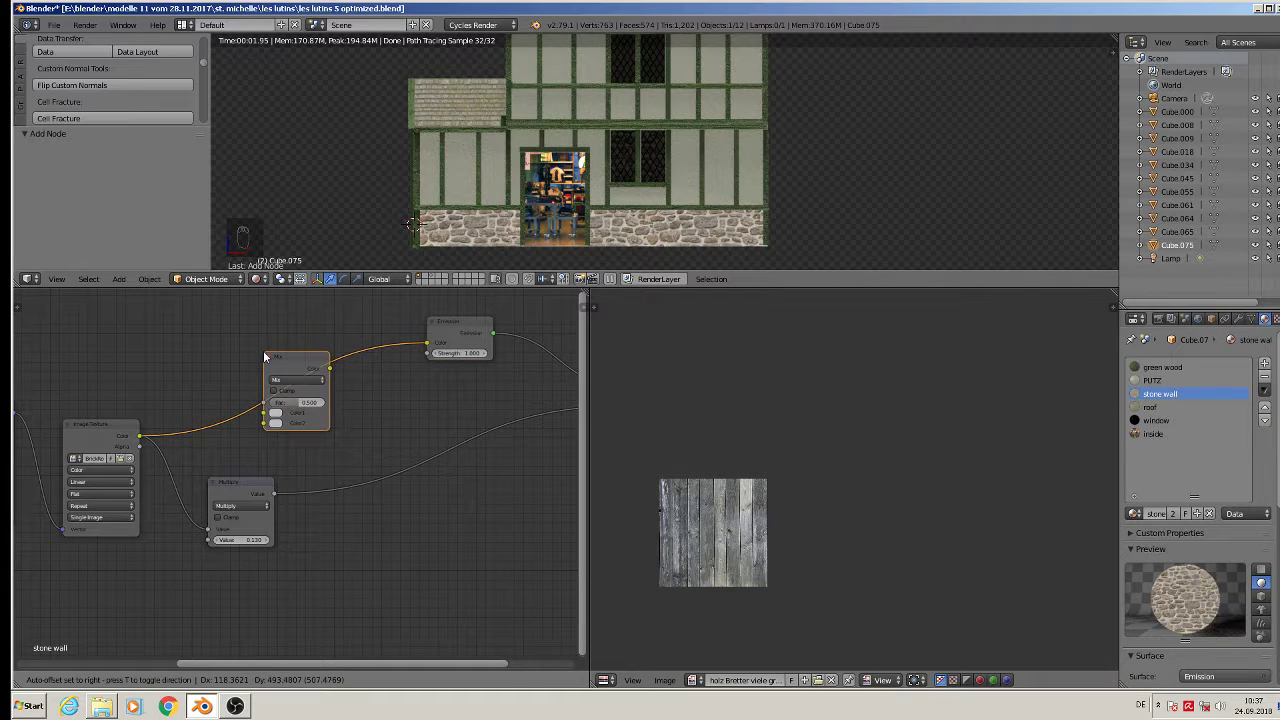
# Step: Set the stone wall MixRGB node's Color2 to near-black at RGB 0.005 and its factor to 0.718
pyautogui.scroll(3, 282, 372)
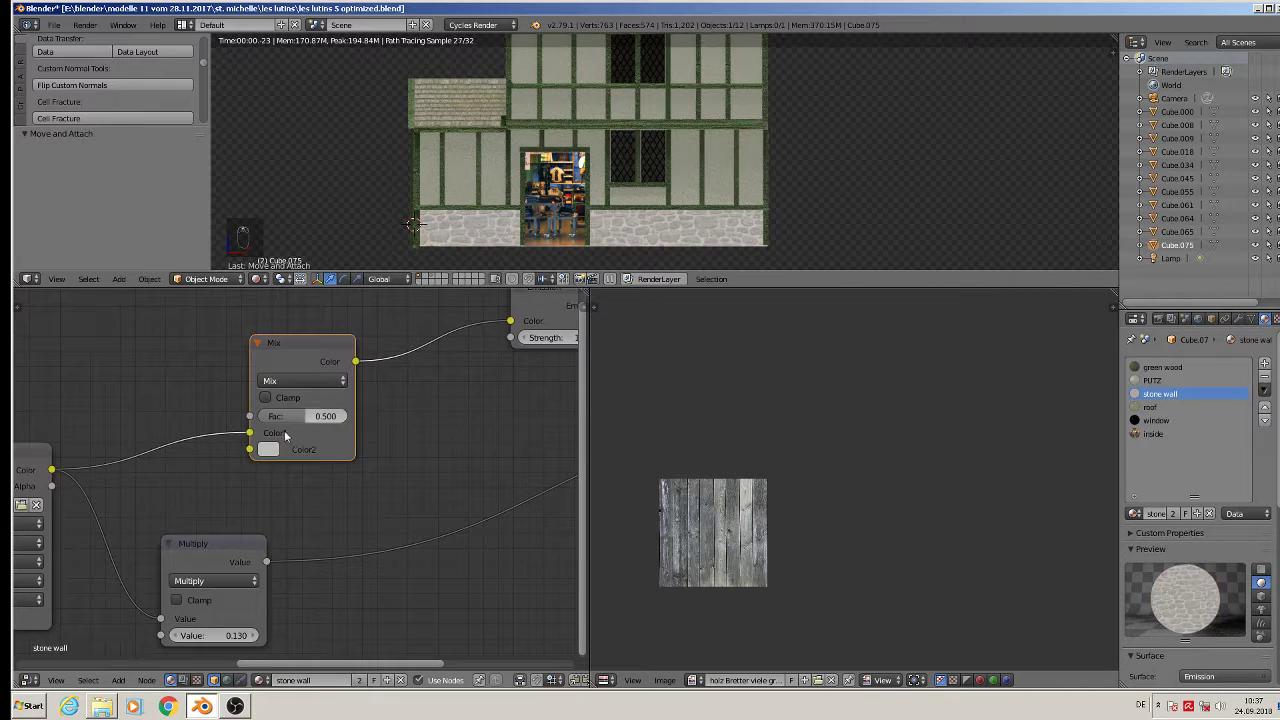
pyautogui.click(268, 449)
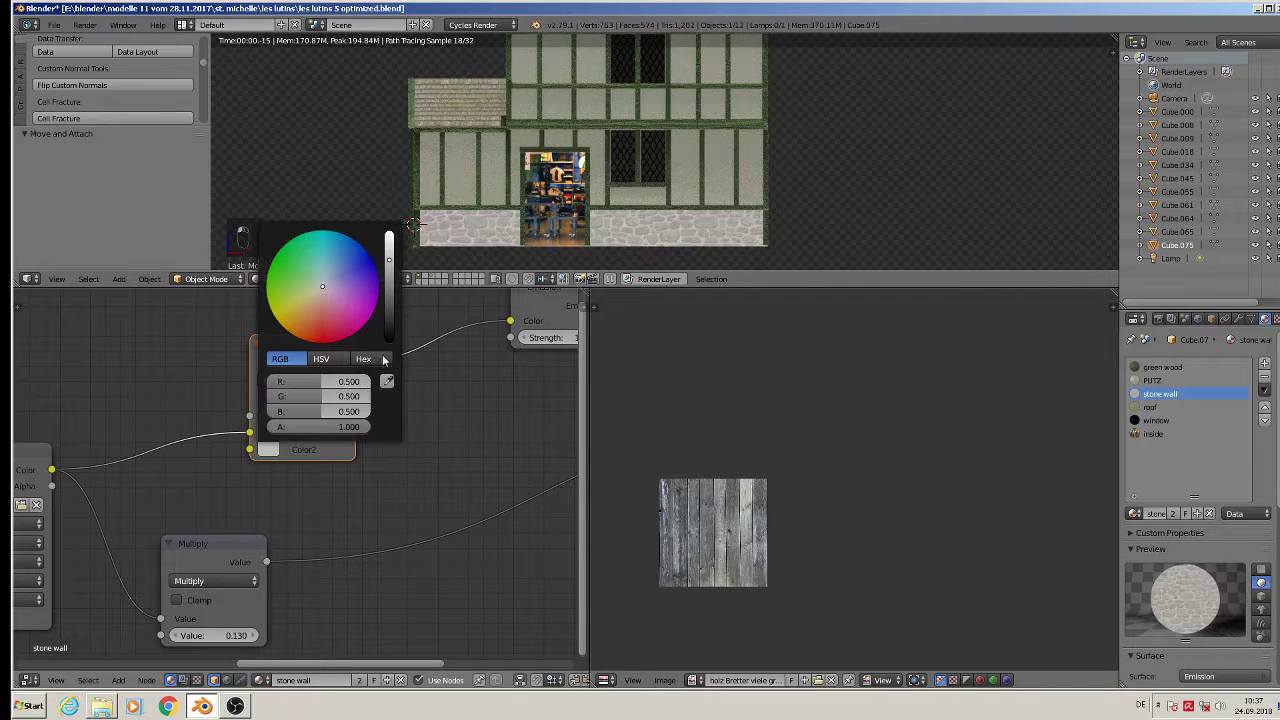
pyautogui.click(388, 340)
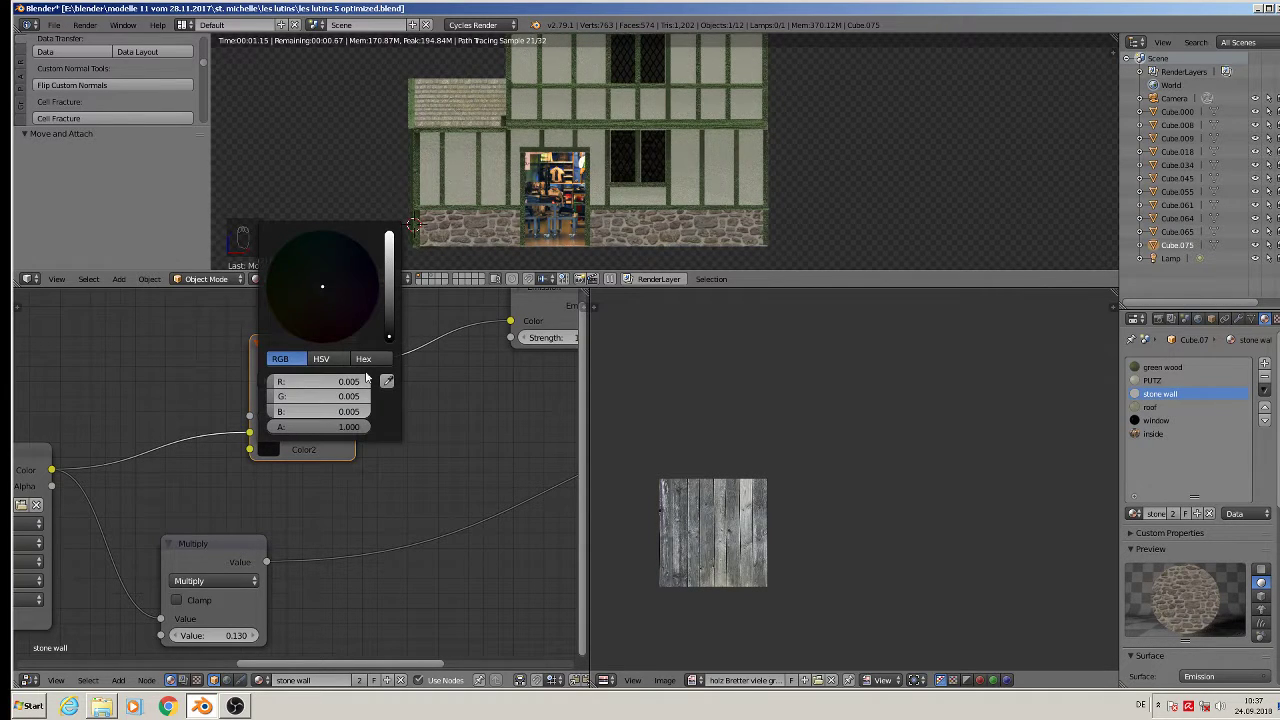
pyautogui.moveTo(311, 419); pyautogui.dragTo(326, 421)
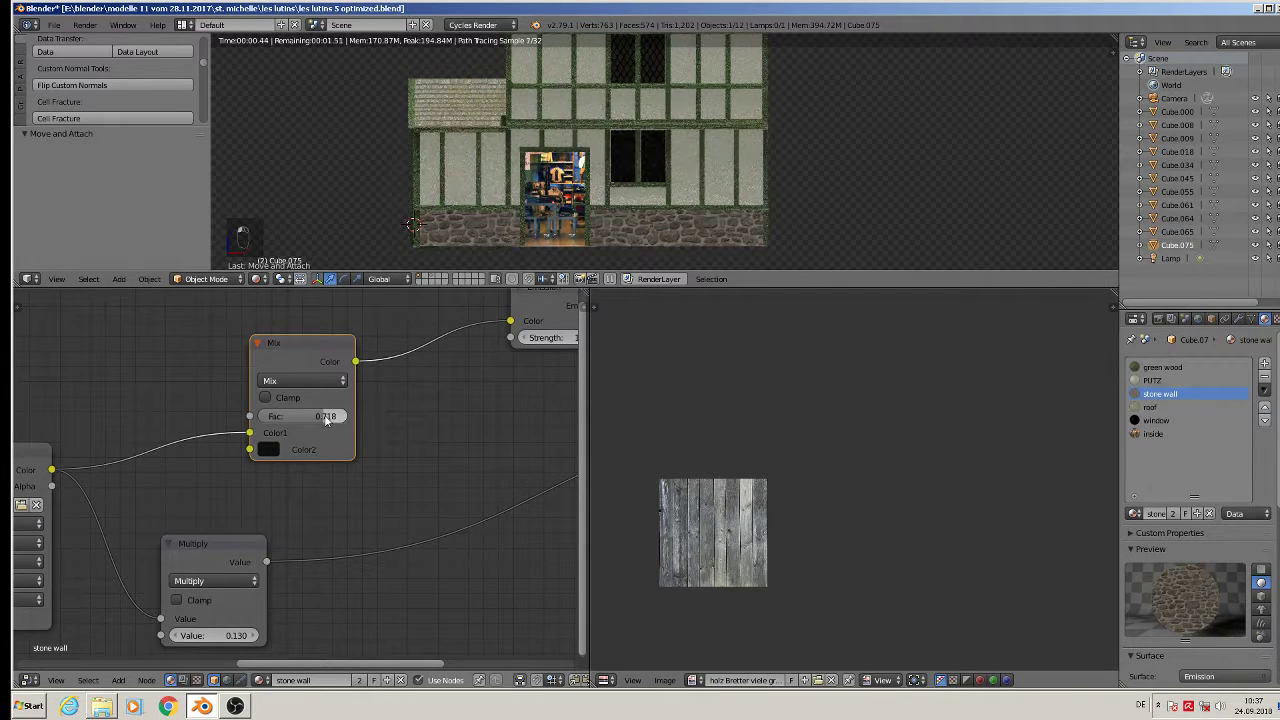
# Step: Switch the stone wall's MixRGB blend type to Multiply, set its factor to 0.700 and check the wall in the render
pyautogui.click(311, 384)
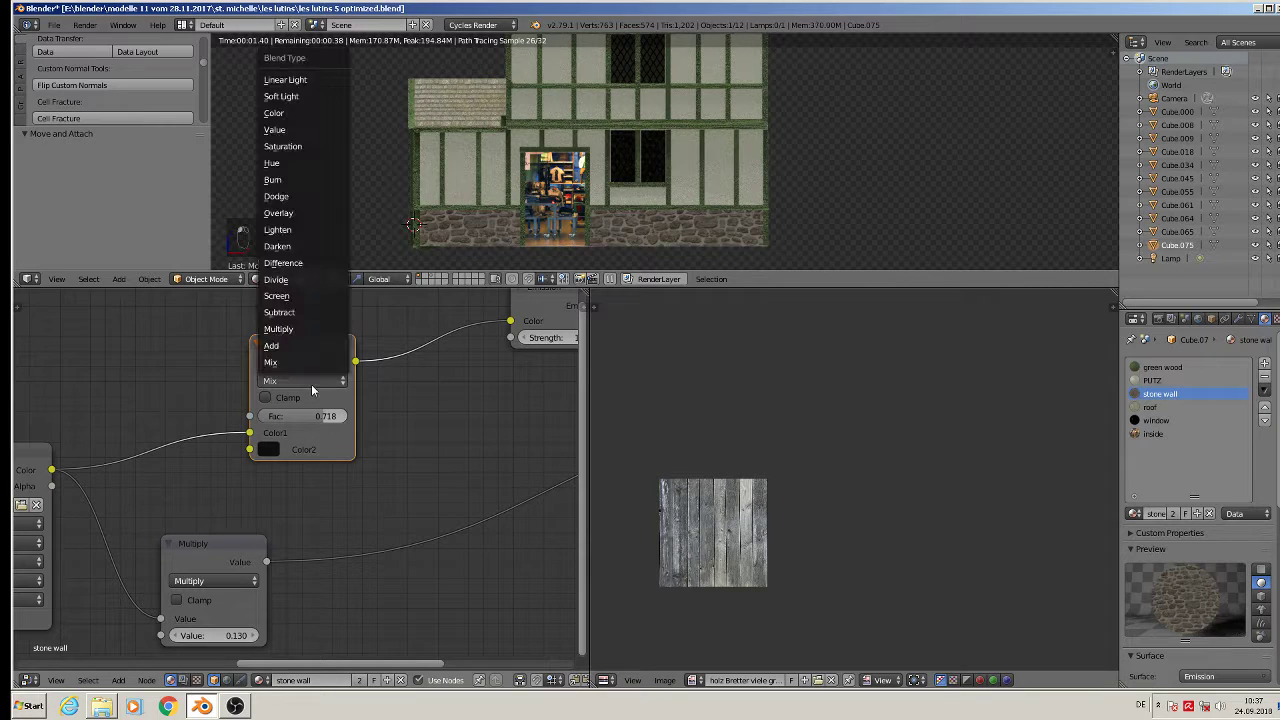
pyautogui.click(321, 328)
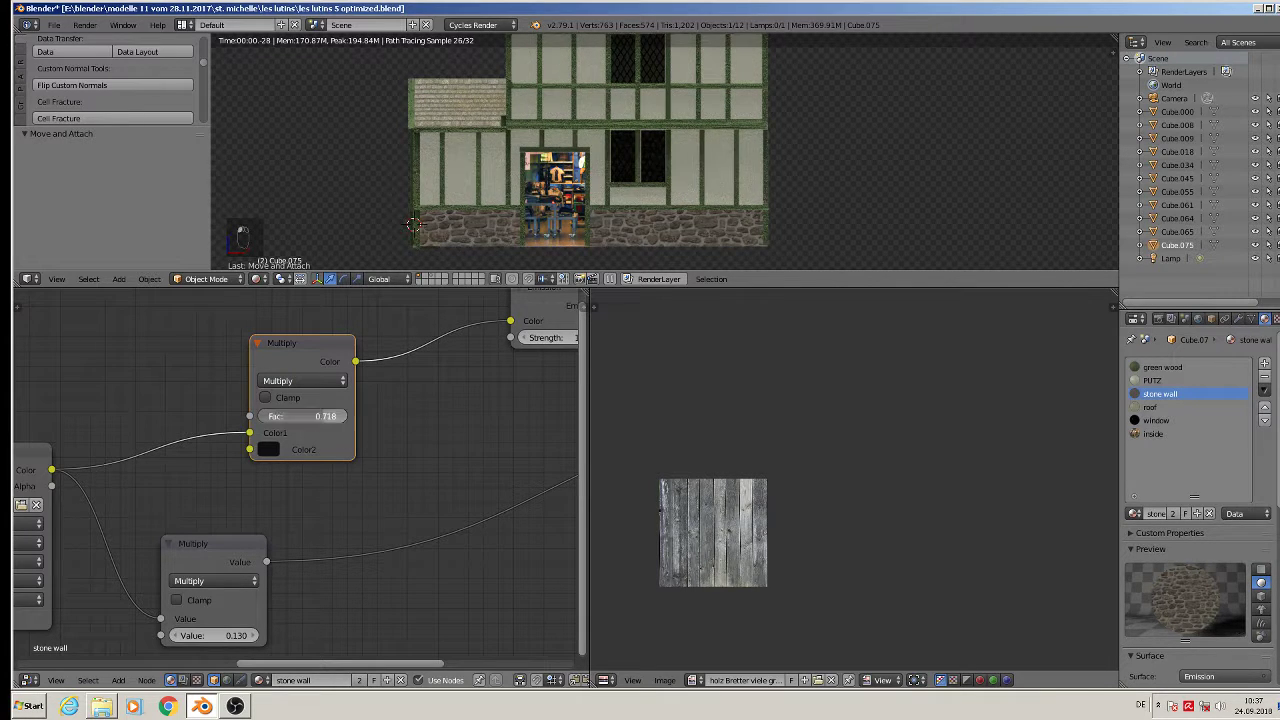
pyautogui.moveTo(322, 416); pyautogui.dragTo(323, 420)
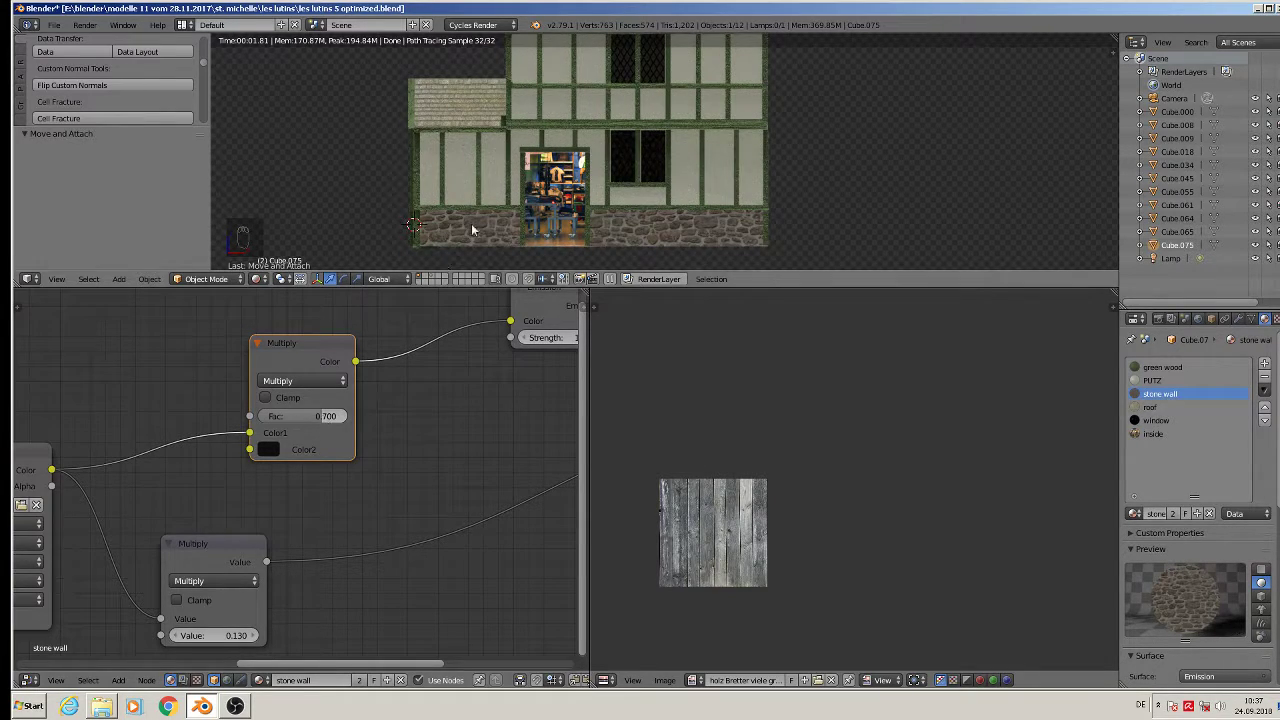
pyautogui.scroll(4, 502, 233)
pyautogui.scroll(-4, 502, 233)
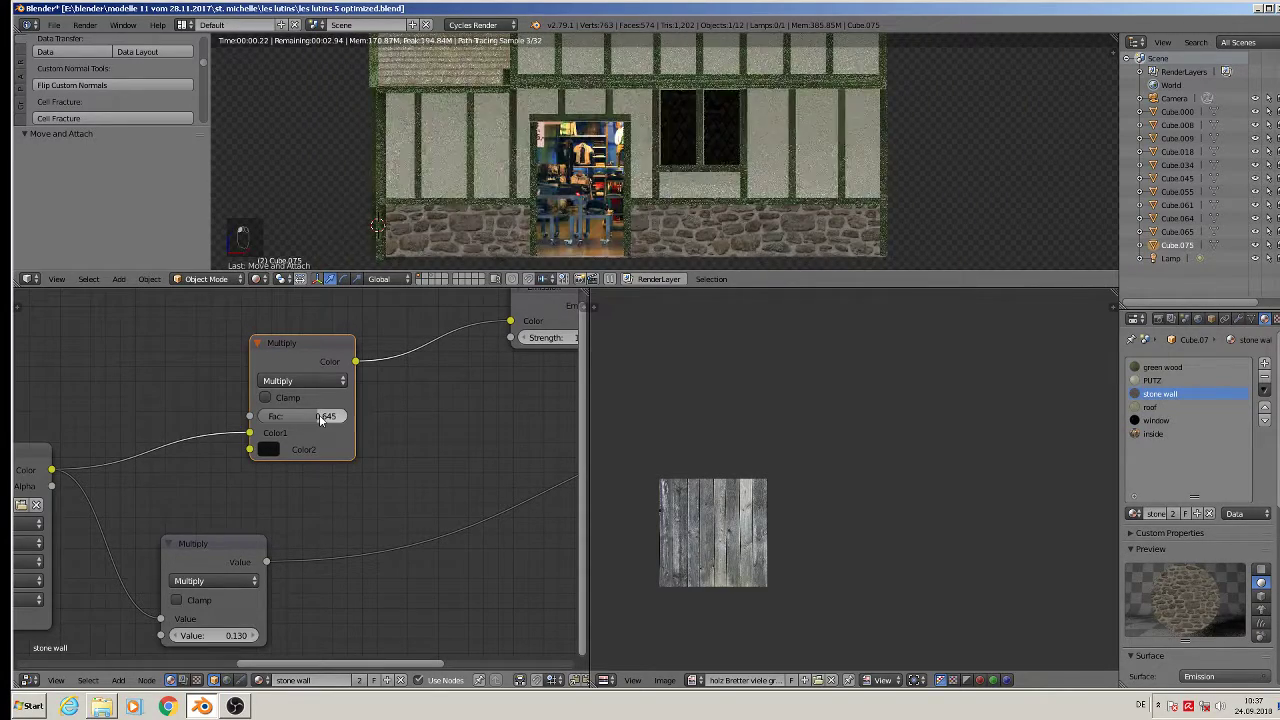
# Step: Lower the stone wall's color Multiply factor to 0.500 and set its Emission strength to 2.000
pyautogui.moveTo(320, 420); pyautogui.dragTo(312, 420)
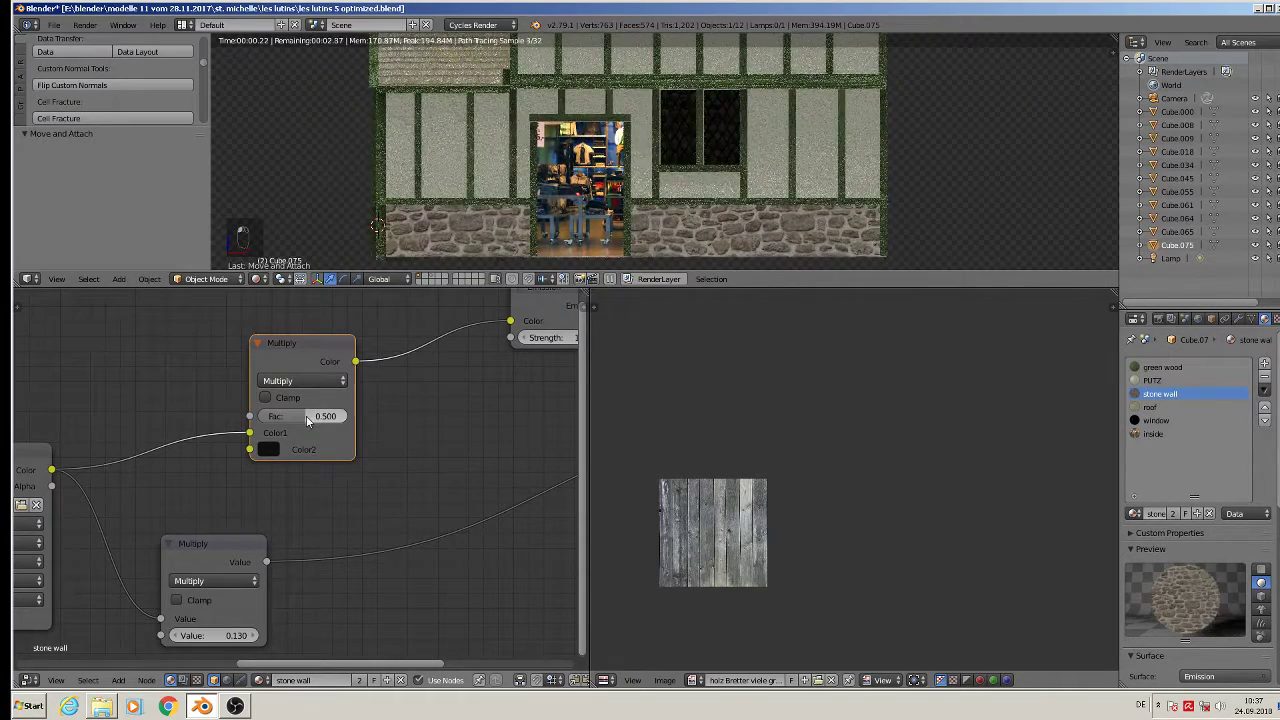
pyautogui.scroll(-1, 426, 379)
pyautogui.click(544, 344)
pyautogui.write('2')
pyautogui.press('Return')
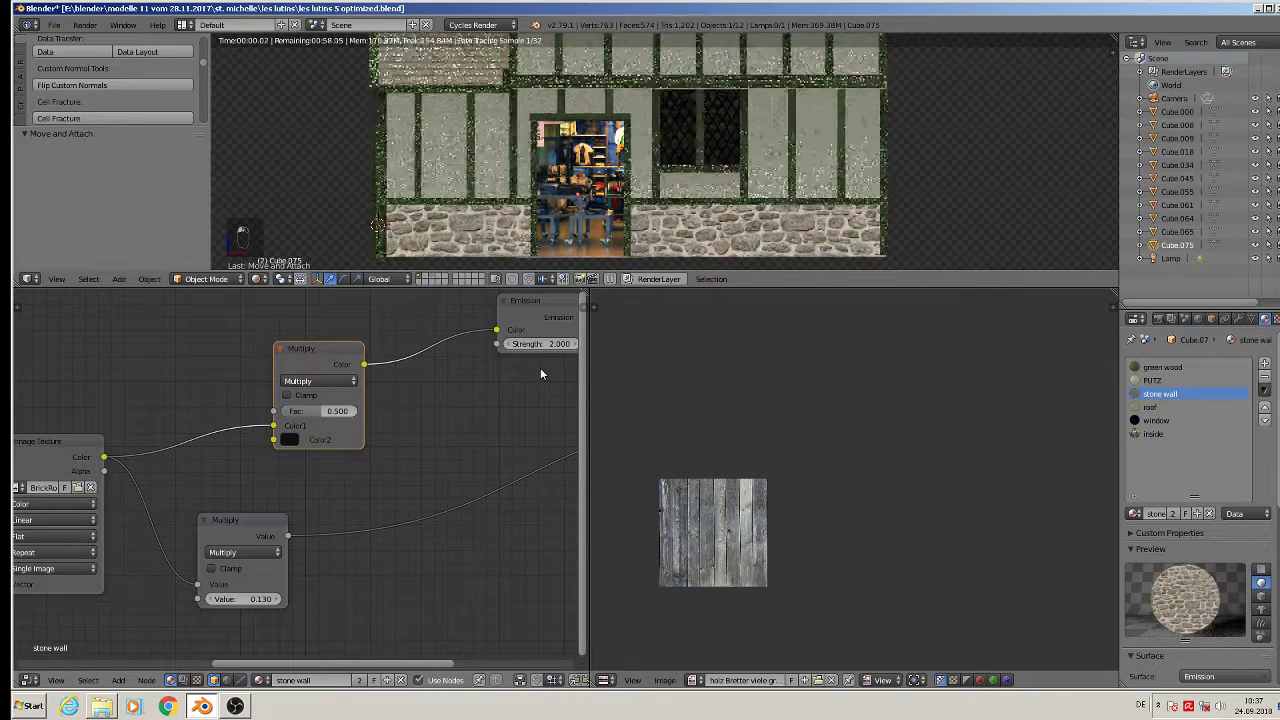
# Step: Set the stone wall's color Multiply factor to 0.527 and check the facade
pyautogui.moveTo(339, 413); pyautogui.dragTo(324, 413)
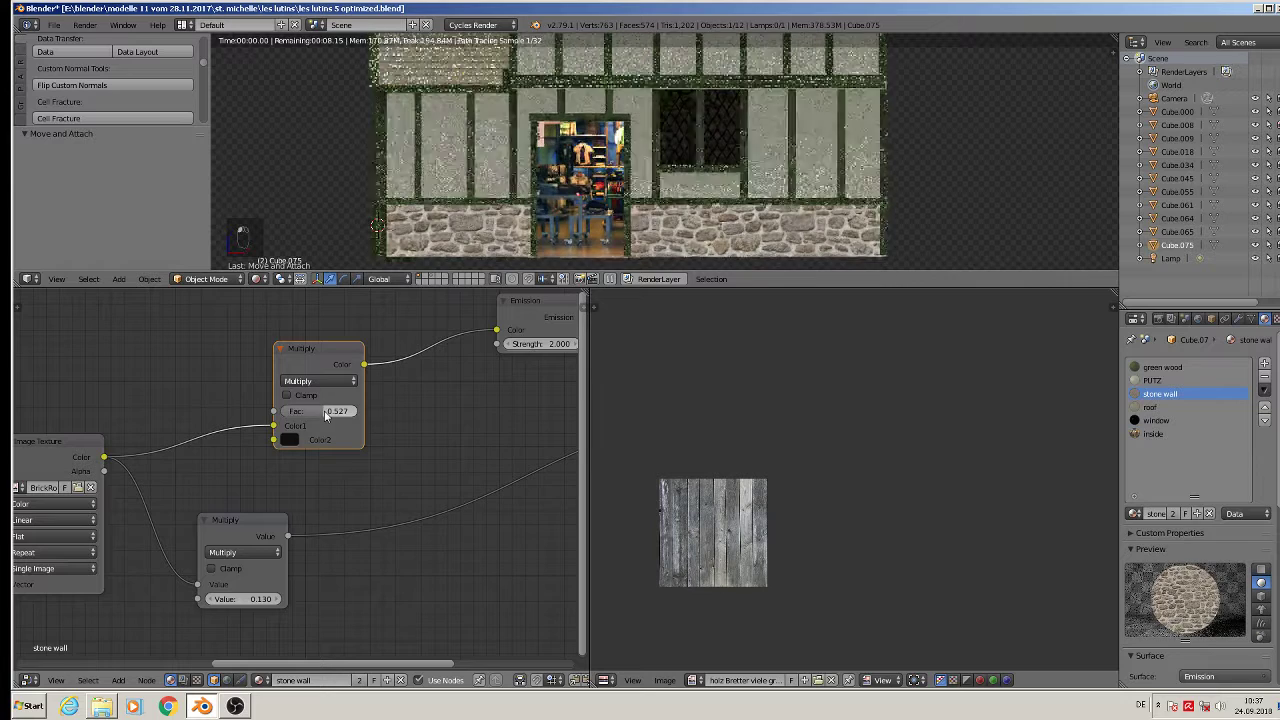
pyautogui.click(323, 412)
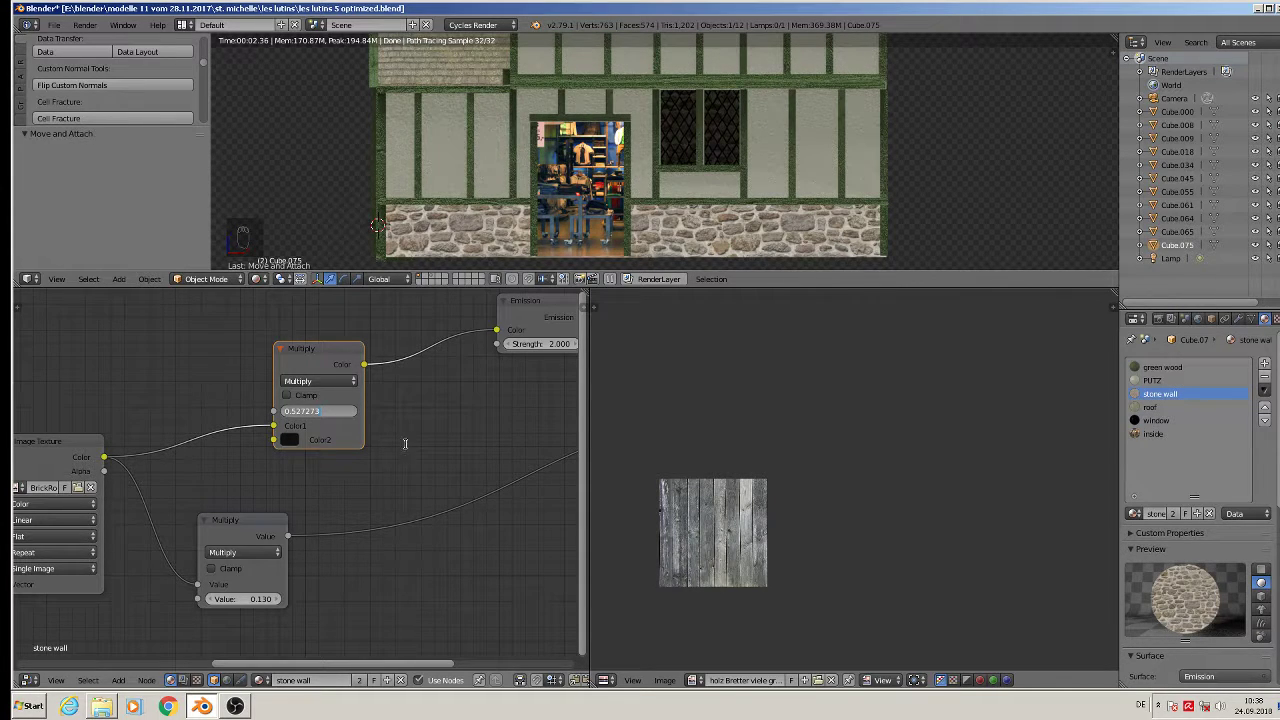
pyautogui.press('Return')
pyautogui.scroll(-3, 420, 438)
pyautogui.scroll(-3, 566, 183)
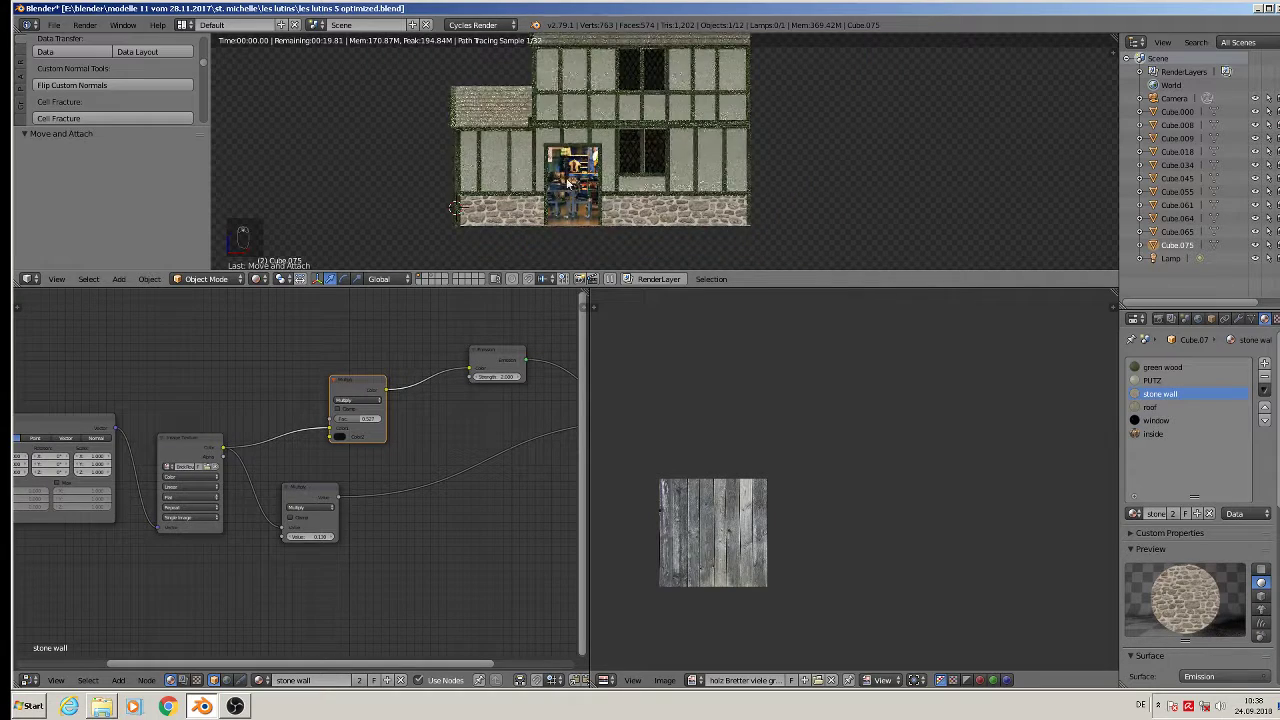
# Step: In the roof material, insert a MixRGB node between the upper Image Texture and its Emission node
pyautogui.keyDown('shift'); pyautogui.moveTo(568, 183); pyautogui.dragTo(557, 247, button='middle'); pyautogui.keyUp('shift')
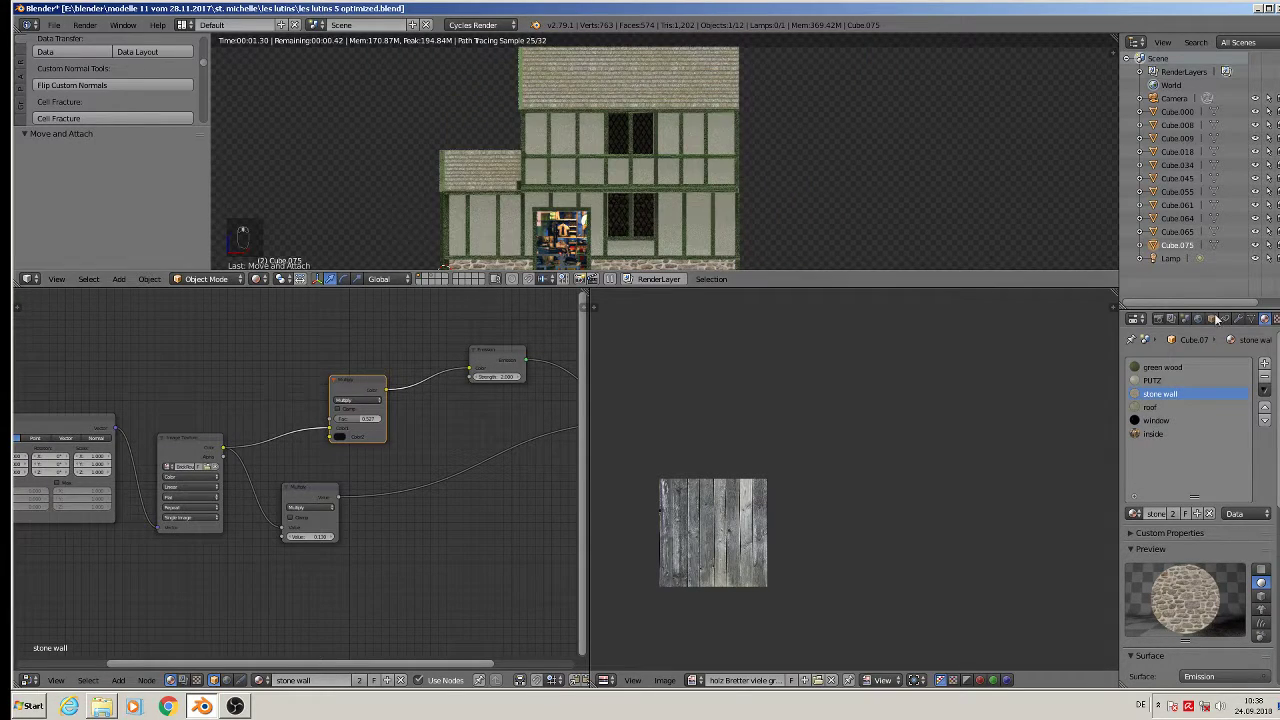
pyautogui.click(1155, 407)
pyautogui.scroll(2, 404, 411)
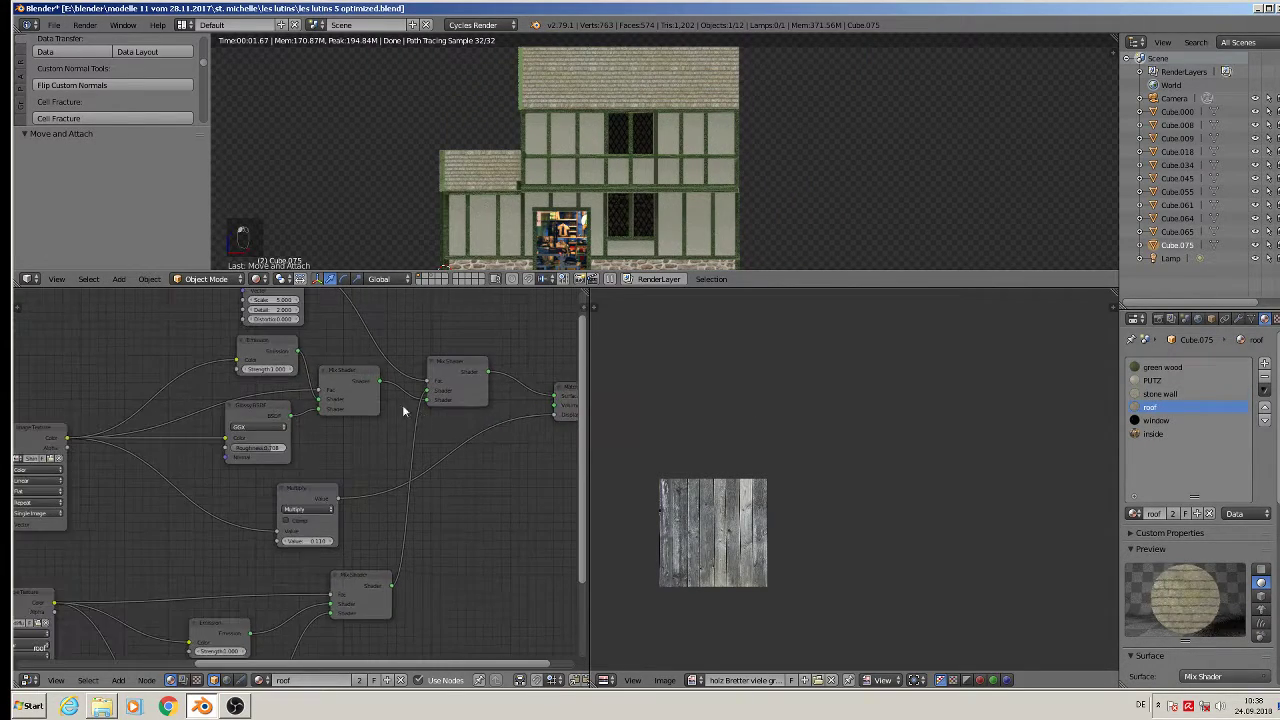
pyautogui.moveTo(351, 396); pyautogui.dragTo(335, 465, button='middle')
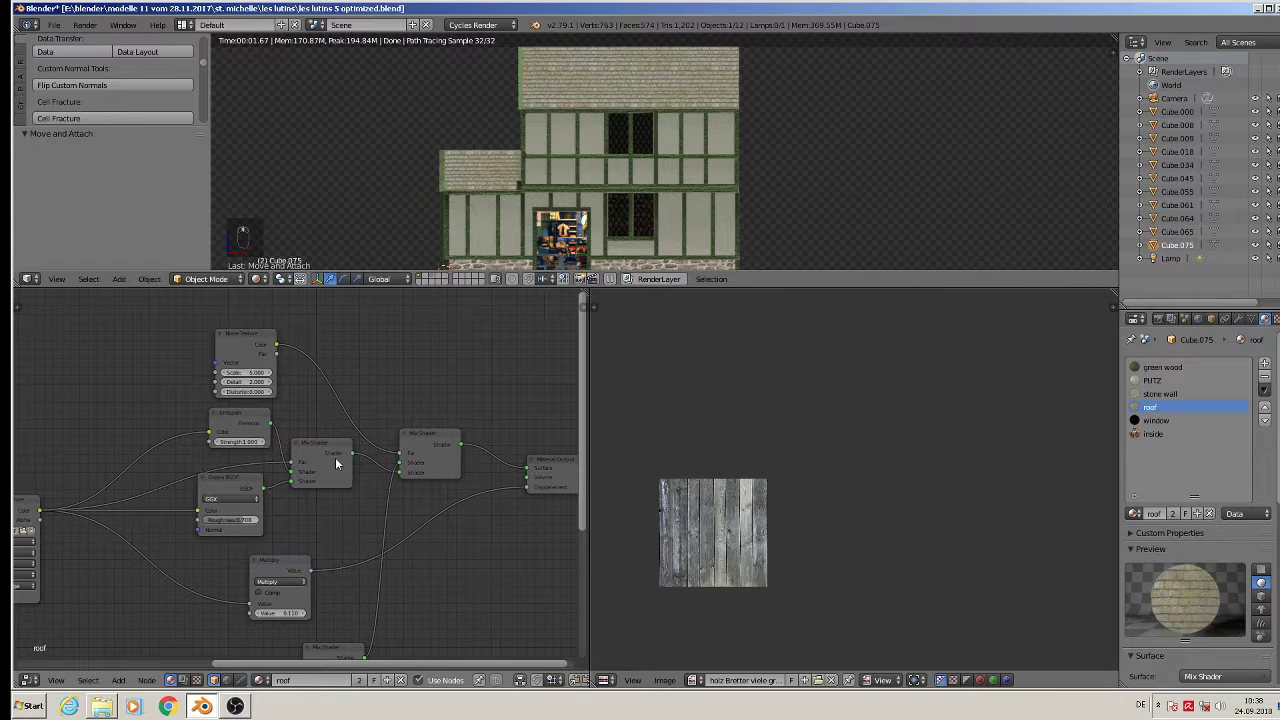
pyautogui.moveTo(449, 543); pyautogui.dragTo(464, 425, button='middle')
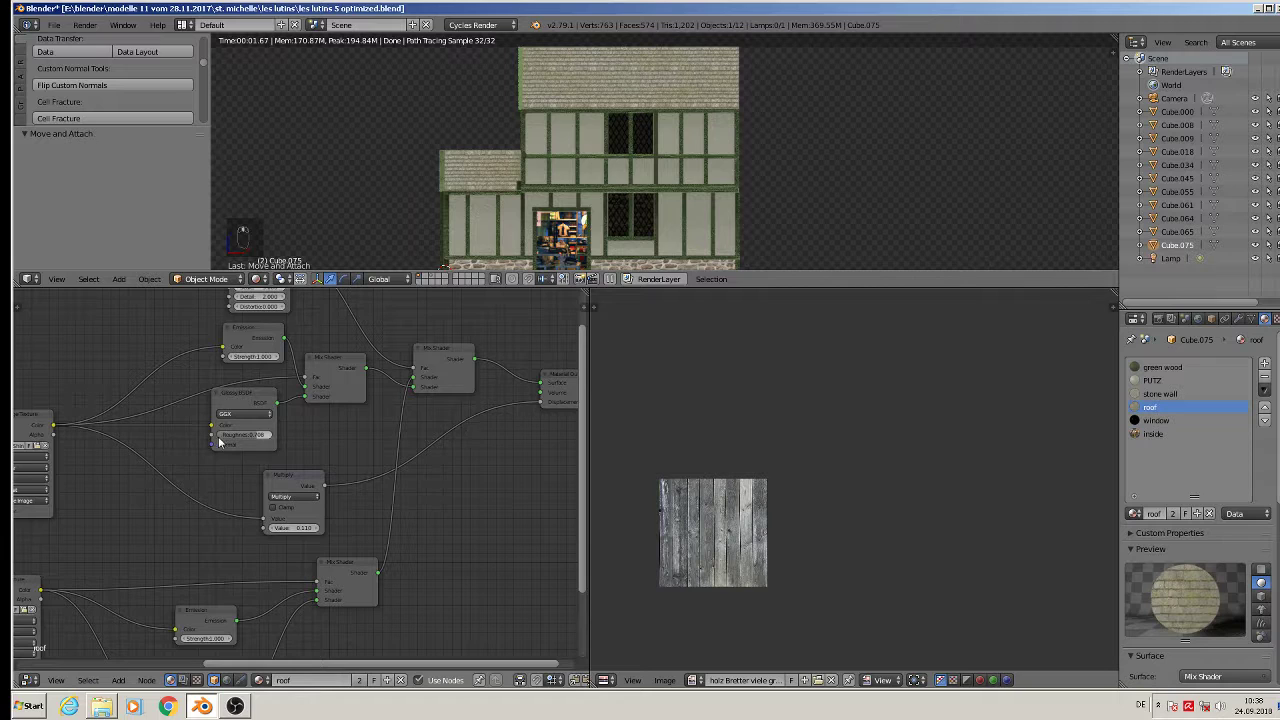
pyautogui.click(118, 680)
pyautogui.moveTo(138, 597)
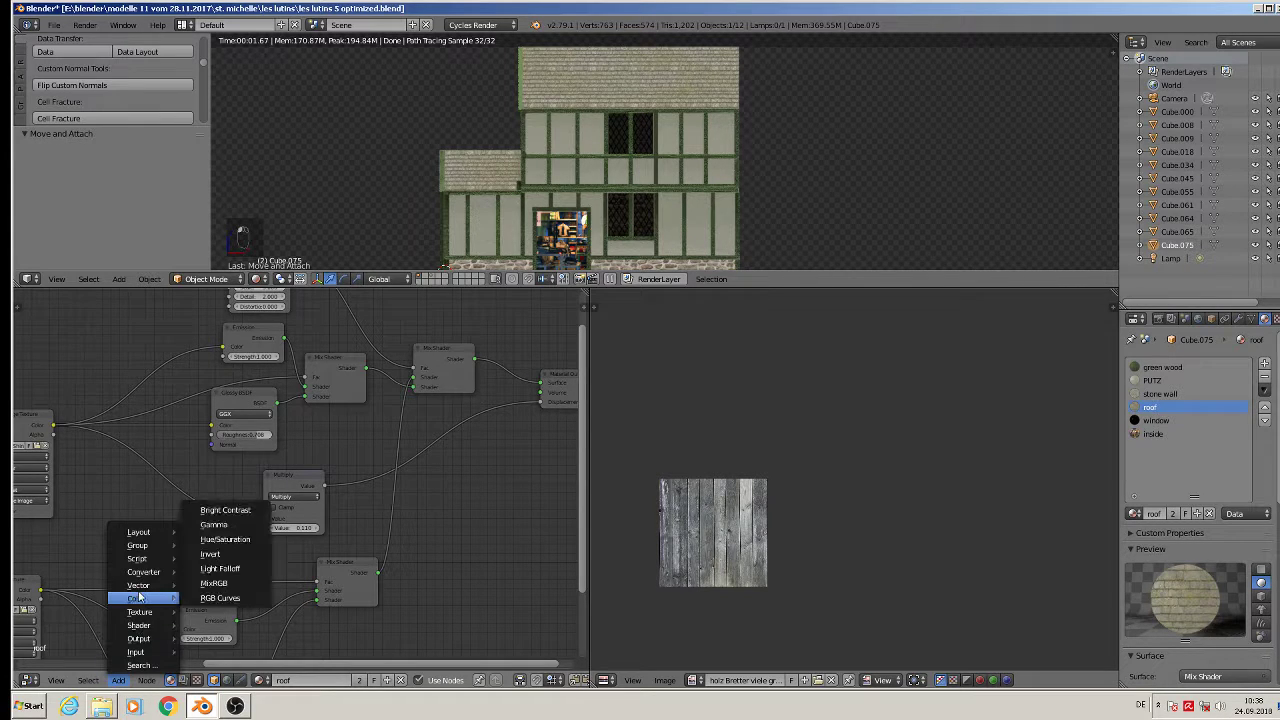
pyautogui.click(224, 585)
pyautogui.click(146, 392)
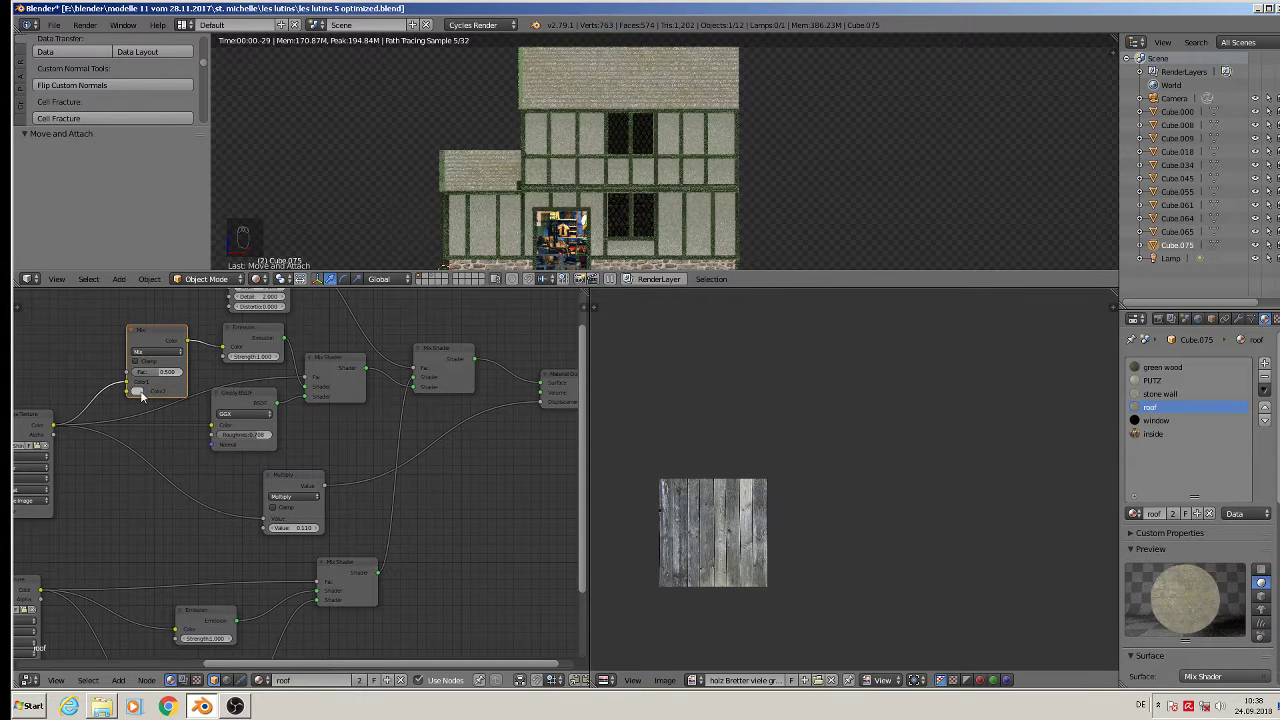
# Step: Set the roof MixRGB node's Color2 to near-black at RGB 0.005, its blend type to Multiply and its factor to about 0.87
pyautogui.click(138, 391)
pyautogui.click(207, 329)
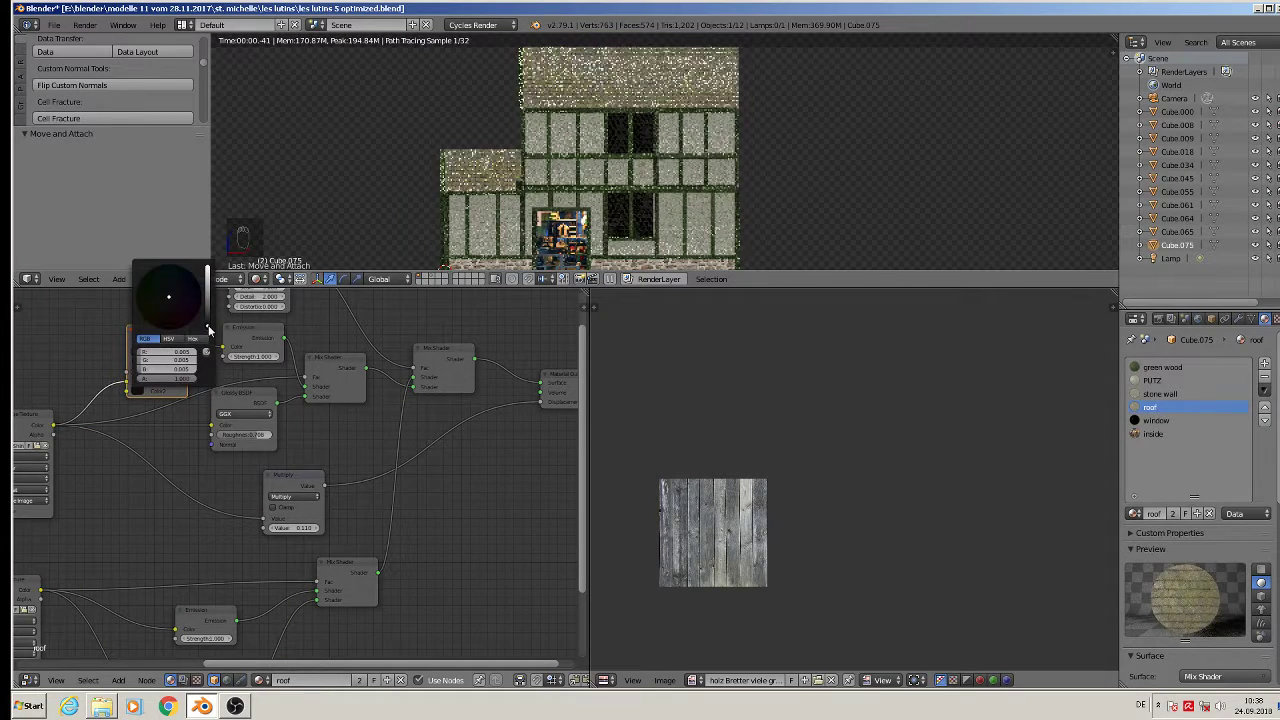
pyautogui.click(157, 352)
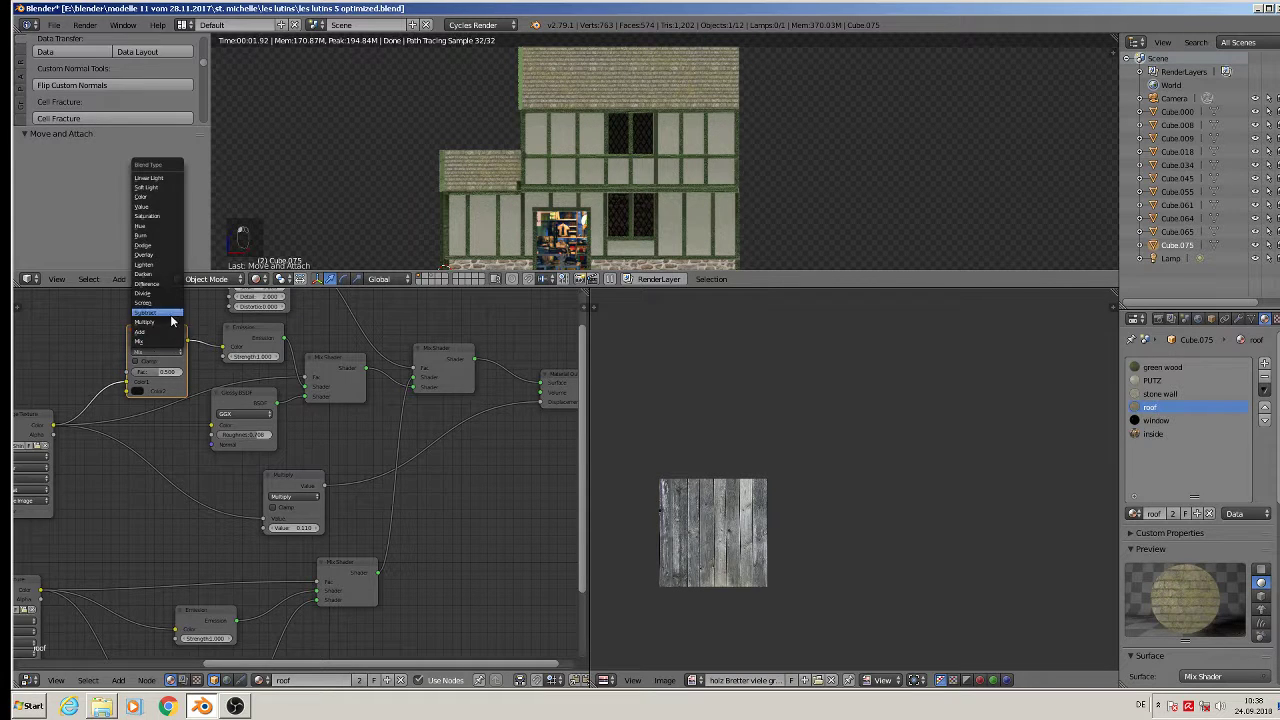
pyautogui.click(168, 328)
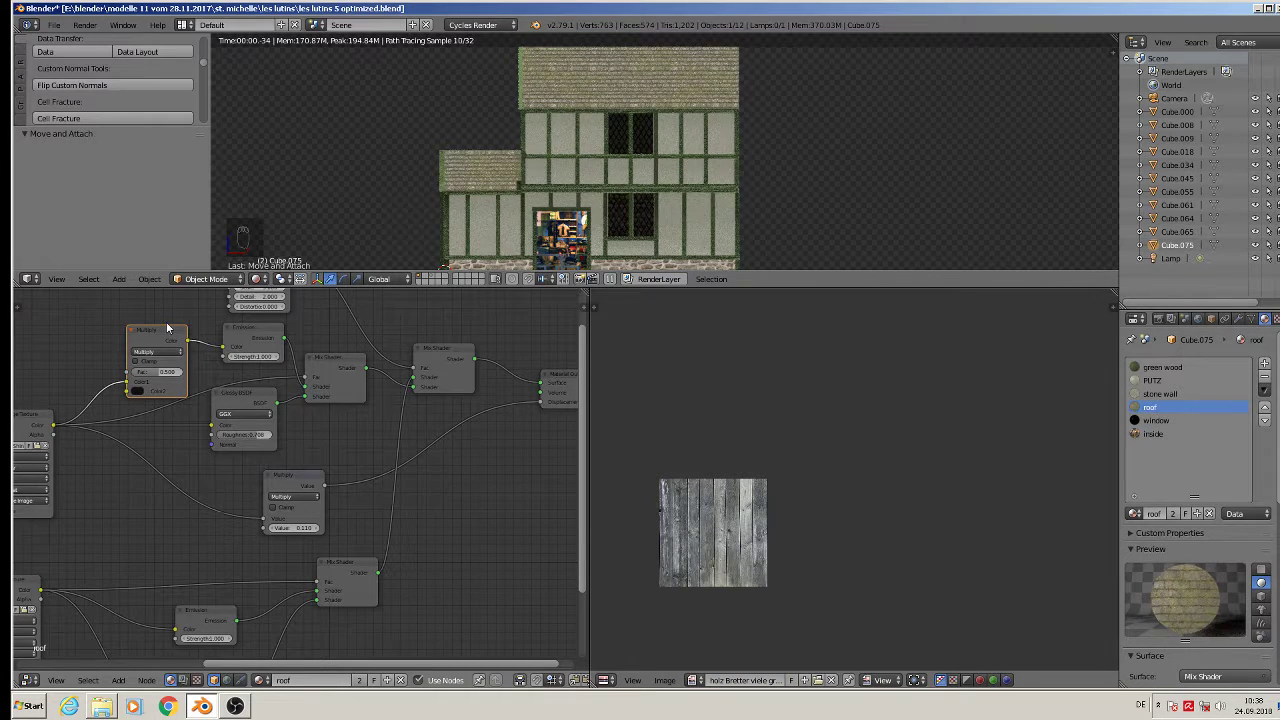
pyautogui.moveTo(168, 373); pyautogui.dragTo(178, 374)
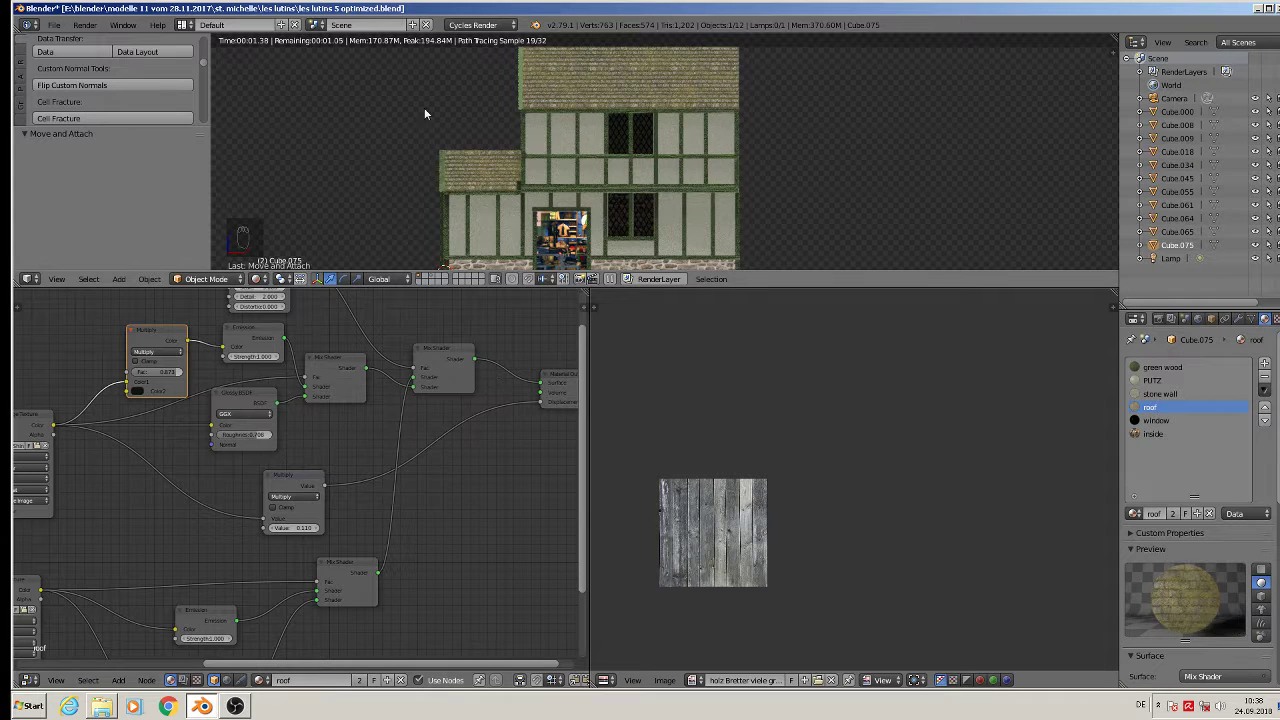
# Step: Deselect all objects, run a test render of the facade in an enlarged view, and return to the 3D viewport
pyautogui.press('a')
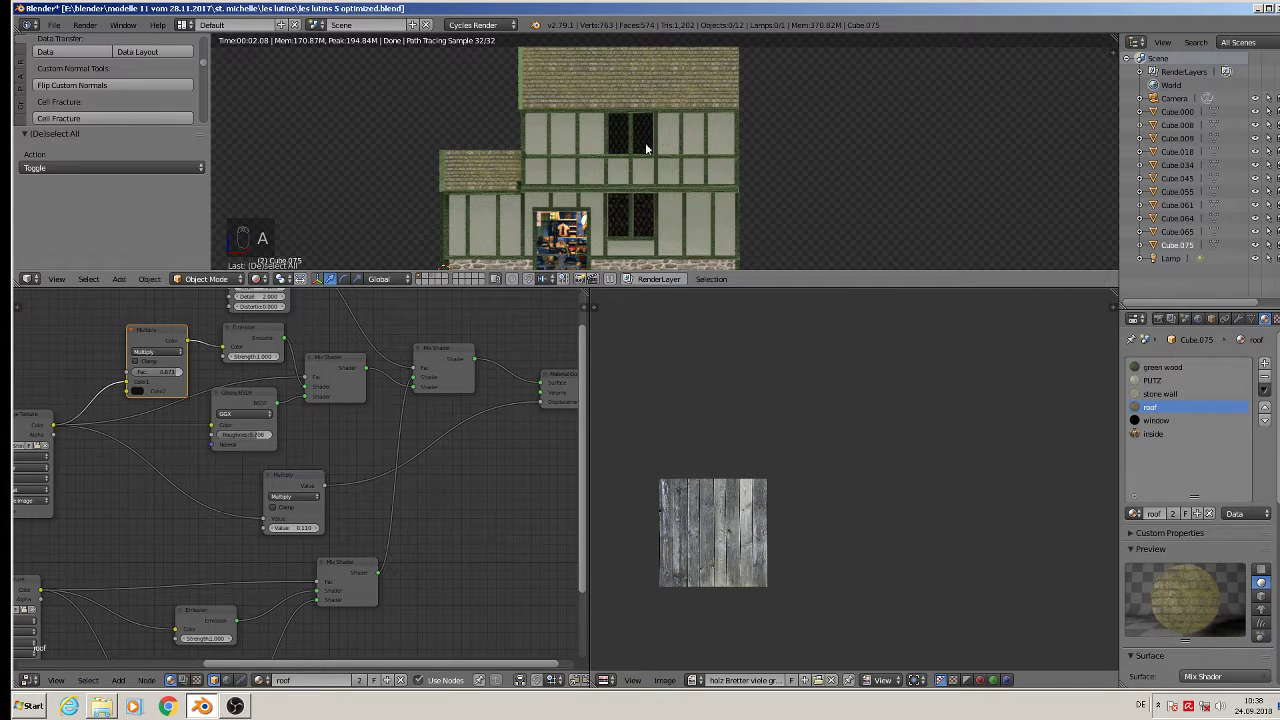
pyautogui.press('F12')
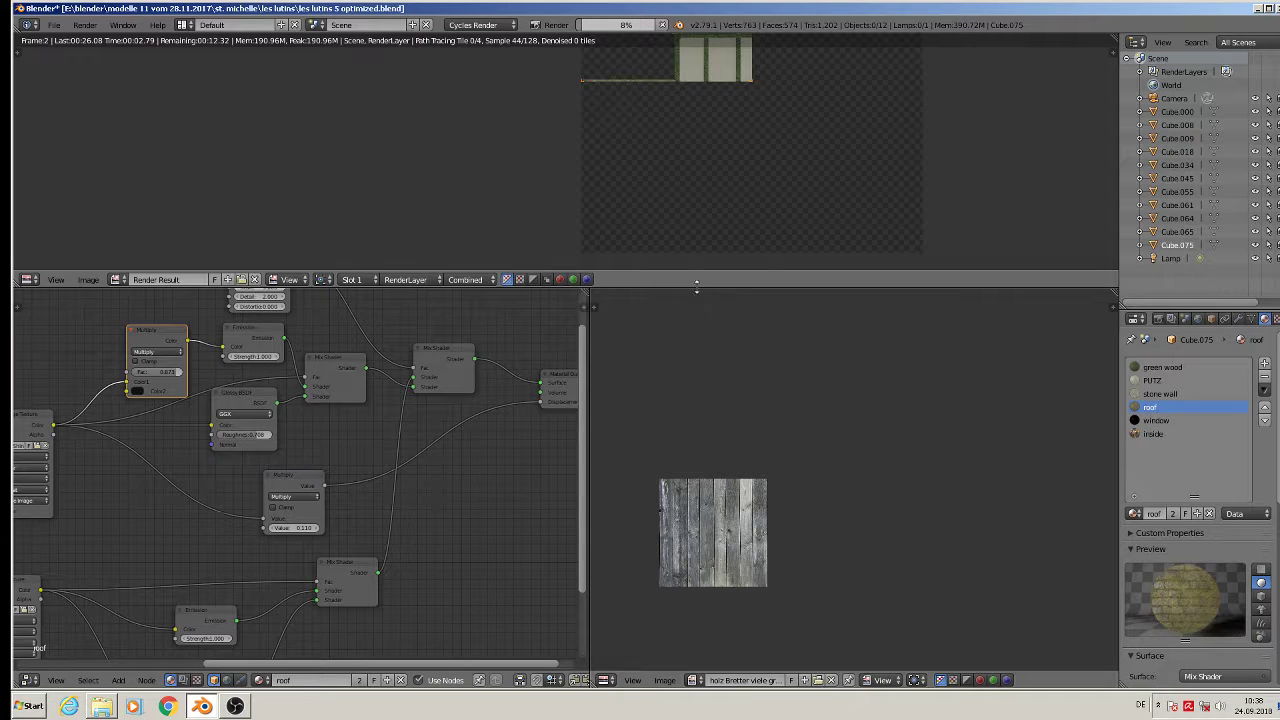
pyautogui.moveTo(697, 287); pyautogui.dragTo(700, 532)
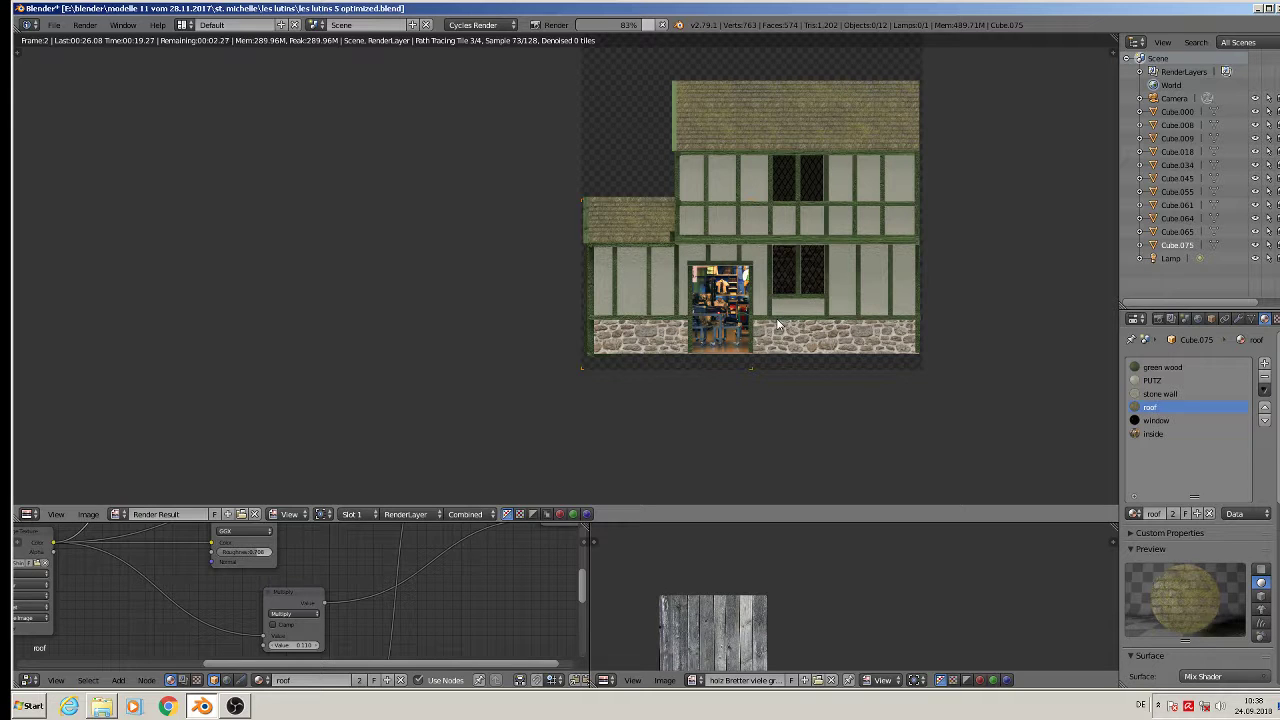
pyautogui.press('Escape')
pyautogui.press('Escape')
pyautogui.press('Escape')
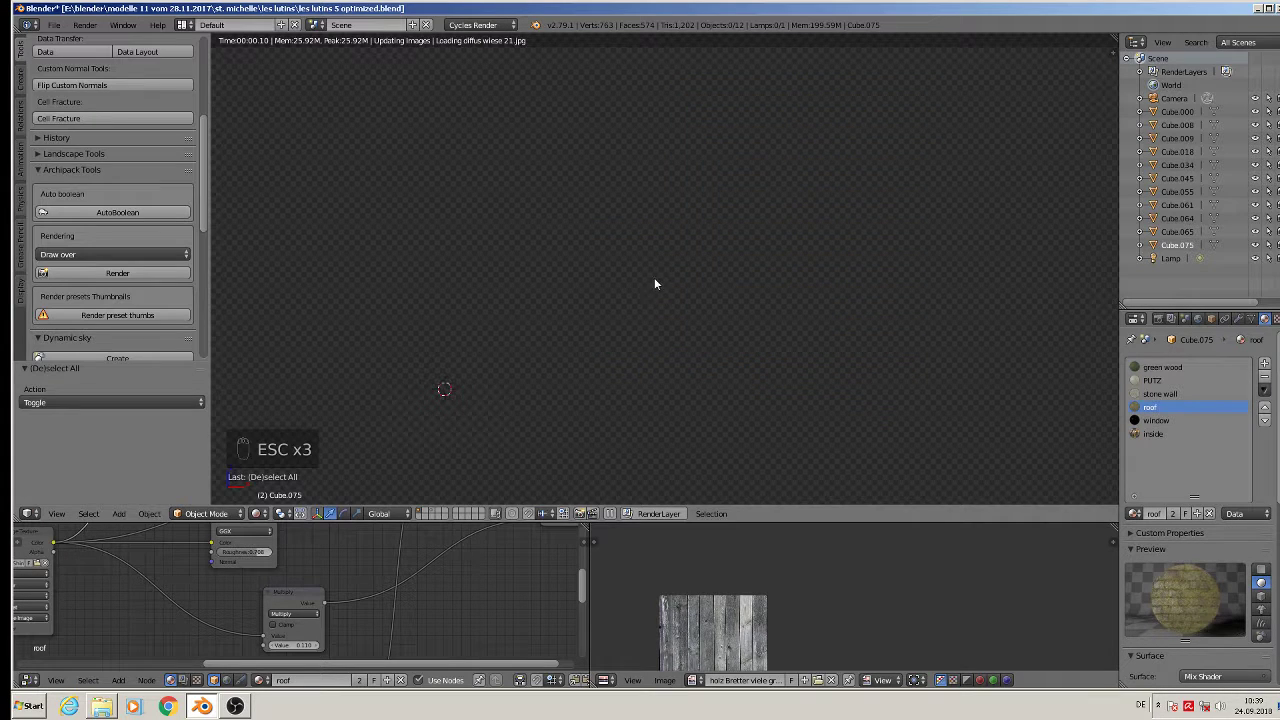
# Step: Try the roof material's displacement Math node with the Add operation and a value of 3
pyautogui.moveTo(403, 590); pyautogui.dragTo(492, 650, button='middle')
pyautogui.moveTo(540, 517); pyautogui.dragTo(540, 272)
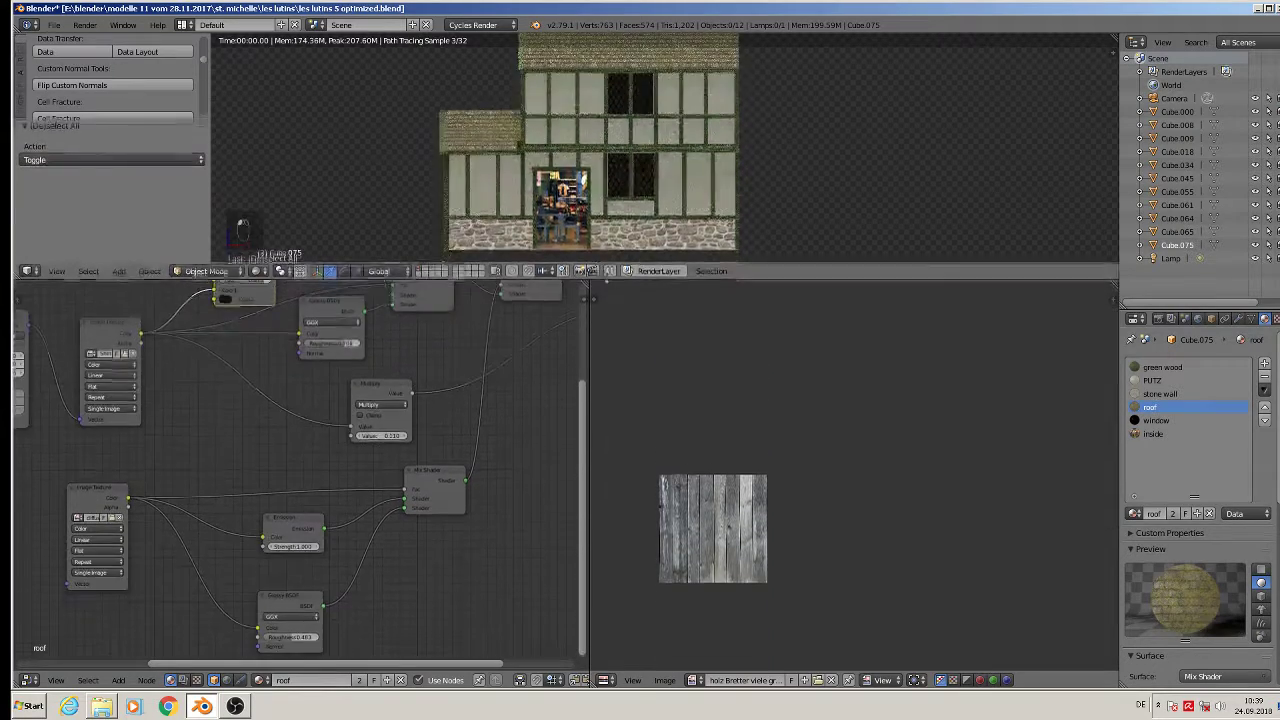
pyautogui.moveTo(537, 449); pyautogui.dragTo(309, 471, button='middle')
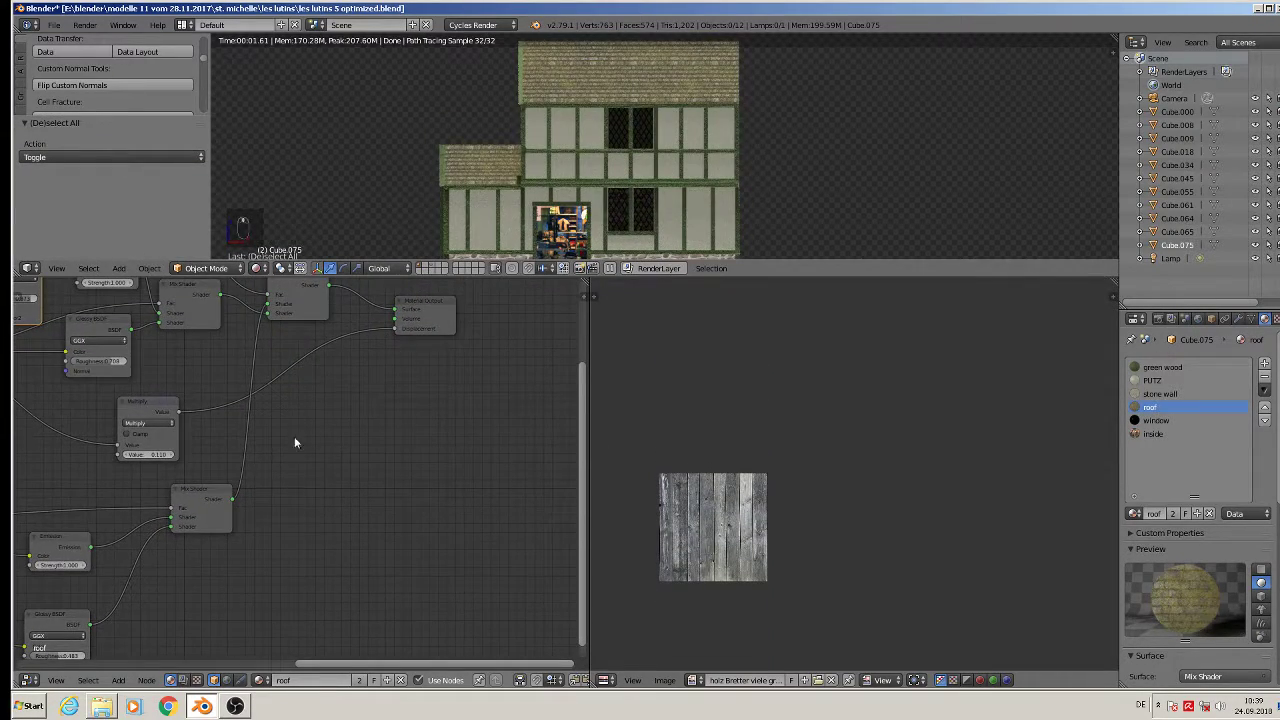
pyautogui.scroll(4, 384, 445)
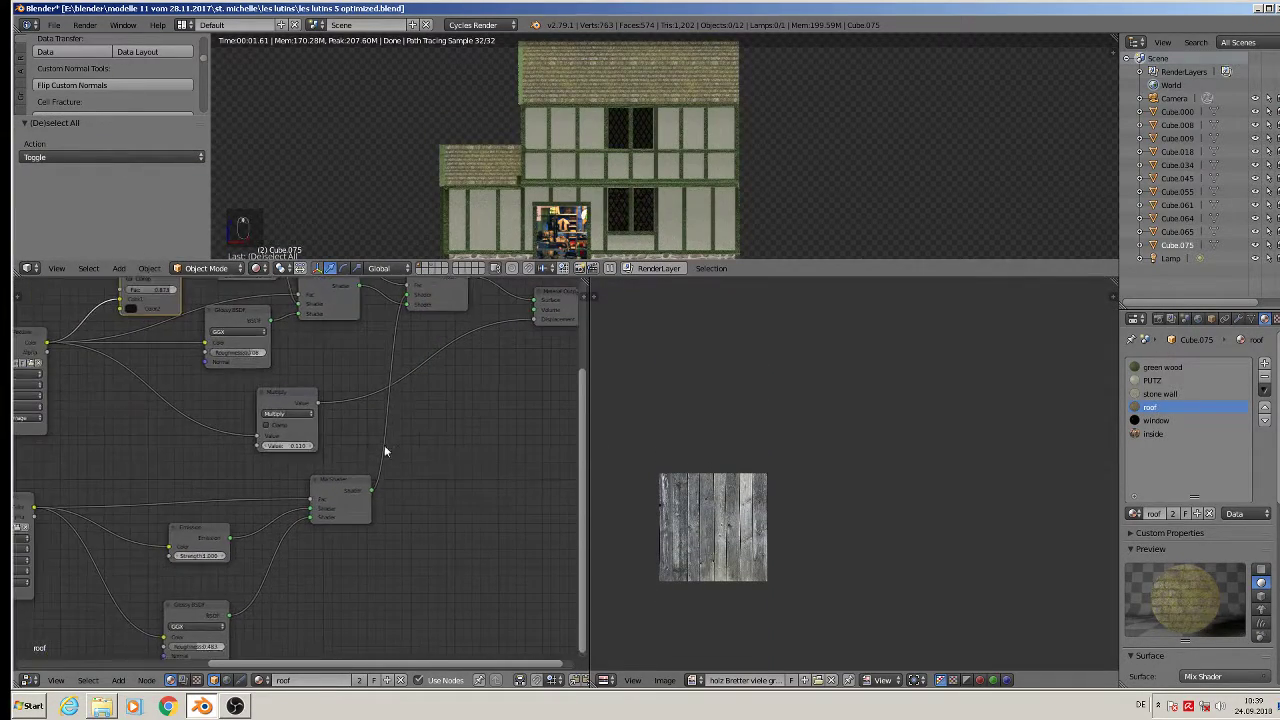
pyautogui.click(257, 450)
pyautogui.press('Return')
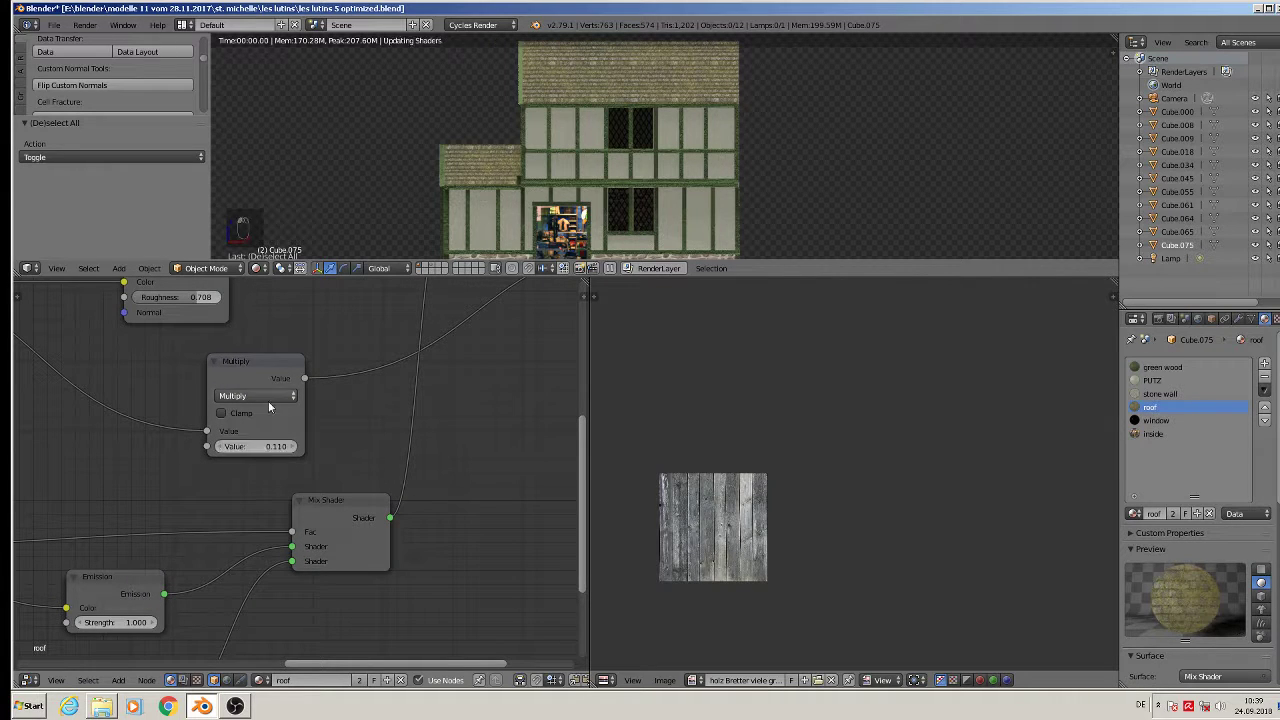
pyautogui.click(268, 398)
pyautogui.click(255, 380)
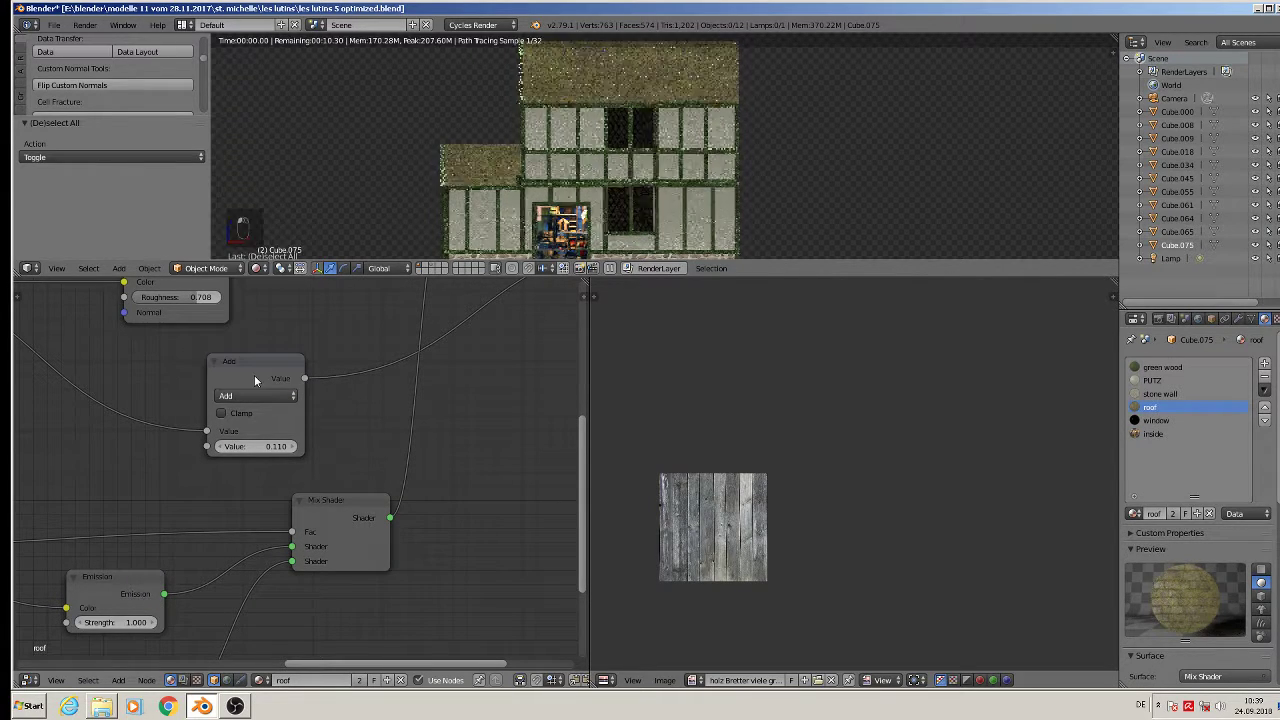
pyautogui.click(247, 448)
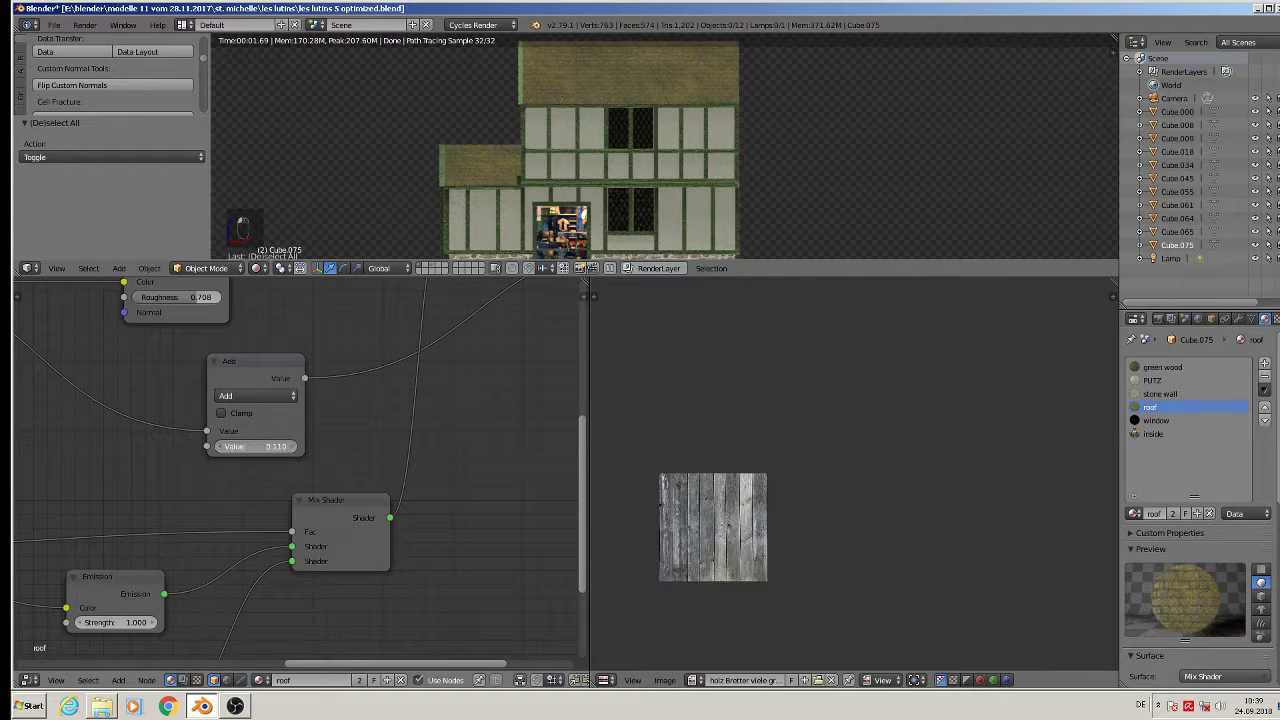
pyautogui.write('3')
pyautogui.press('Return')
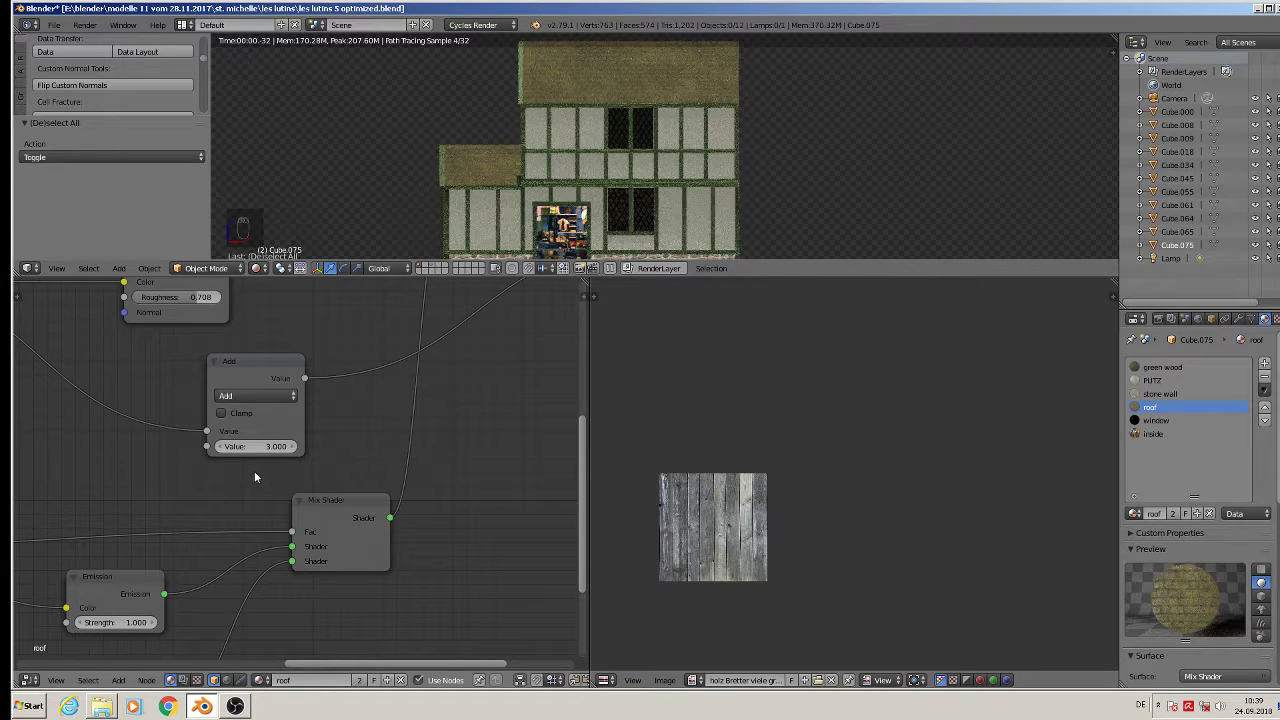
pyautogui.scroll(3, 490, 205)
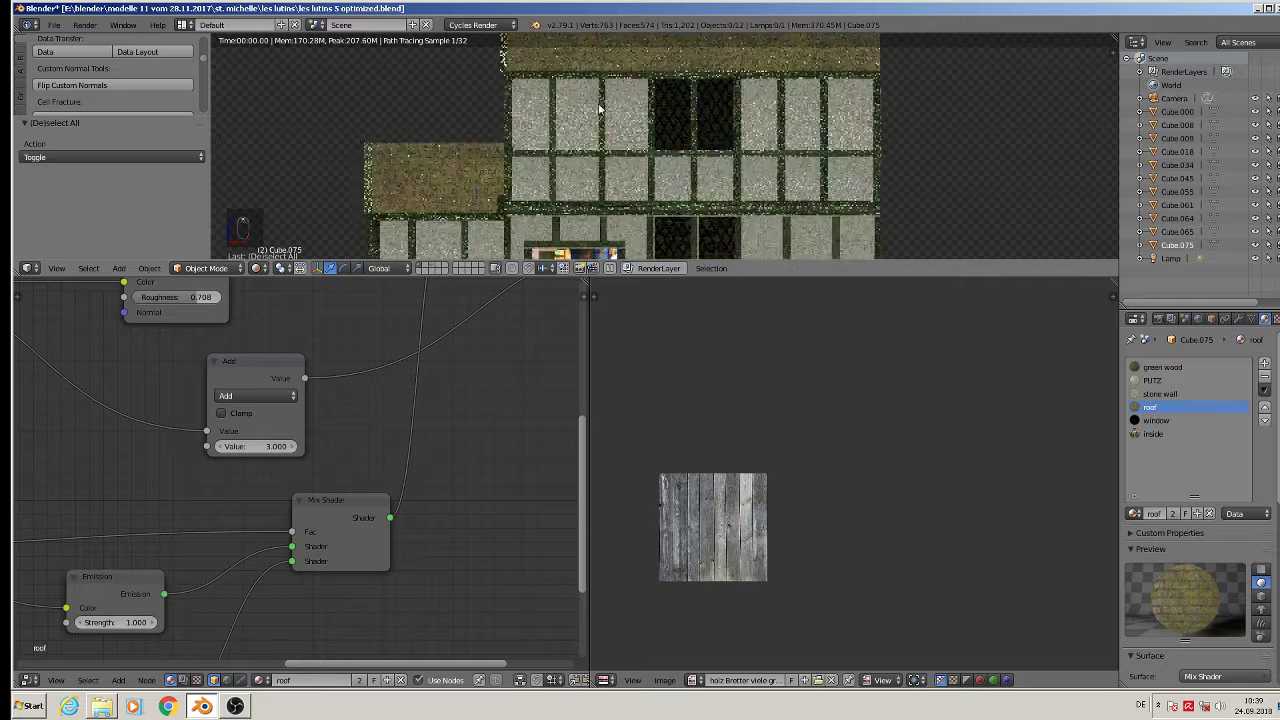
# Step: Try the roof's displacement Math node with the Multiply operation and a value of 0.5
pyautogui.click(261, 397)
pyautogui.click(264, 348)
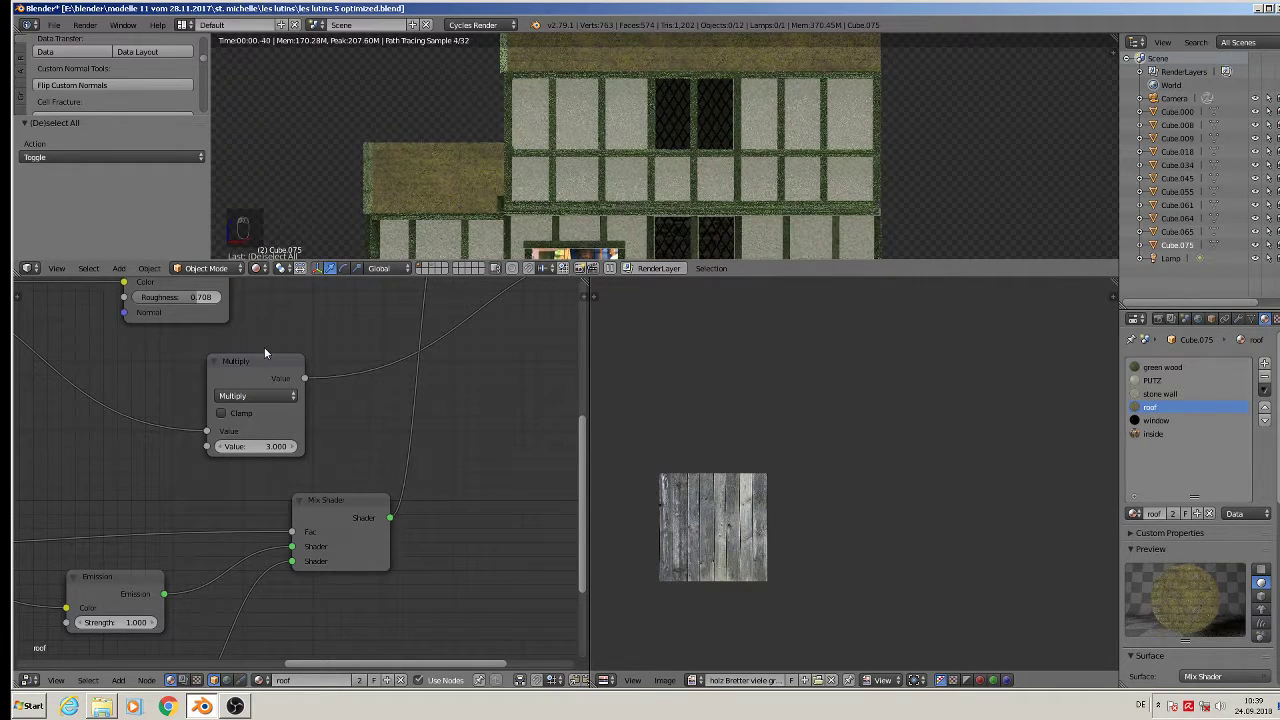
pyautogui.click(264, 447)
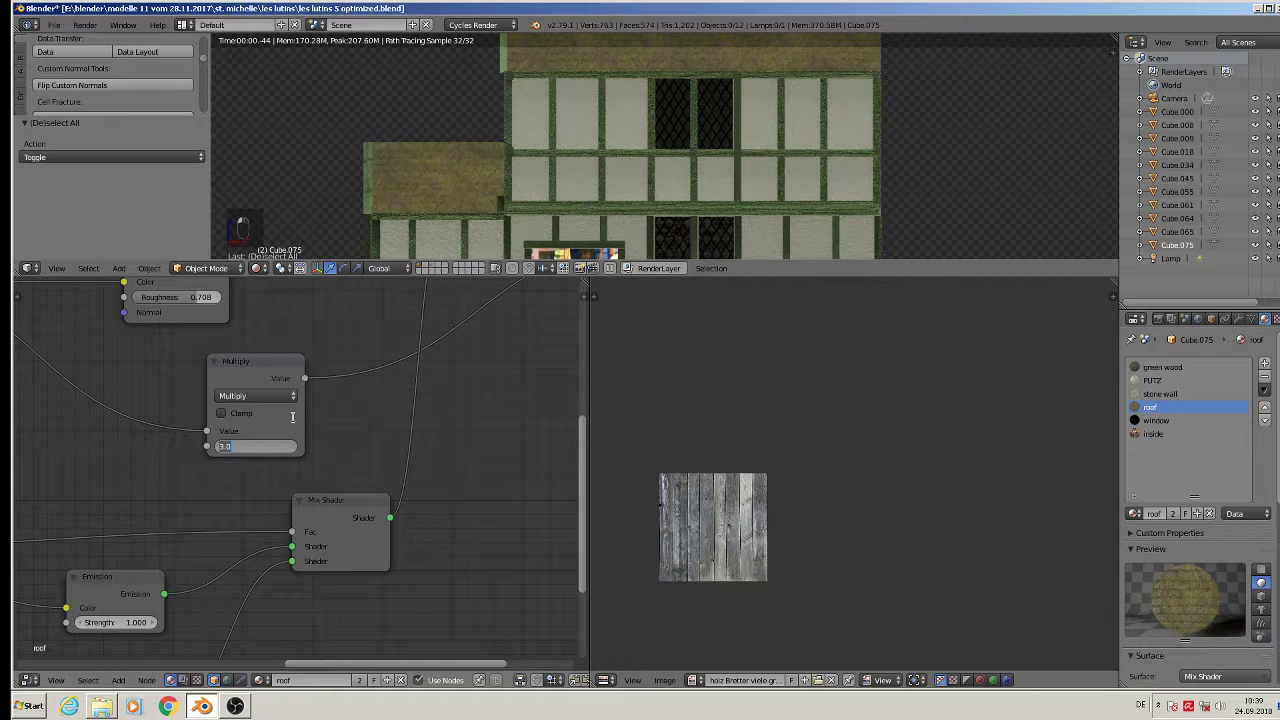
pyautogui.write('0.5')
pyautogui.press('Return')
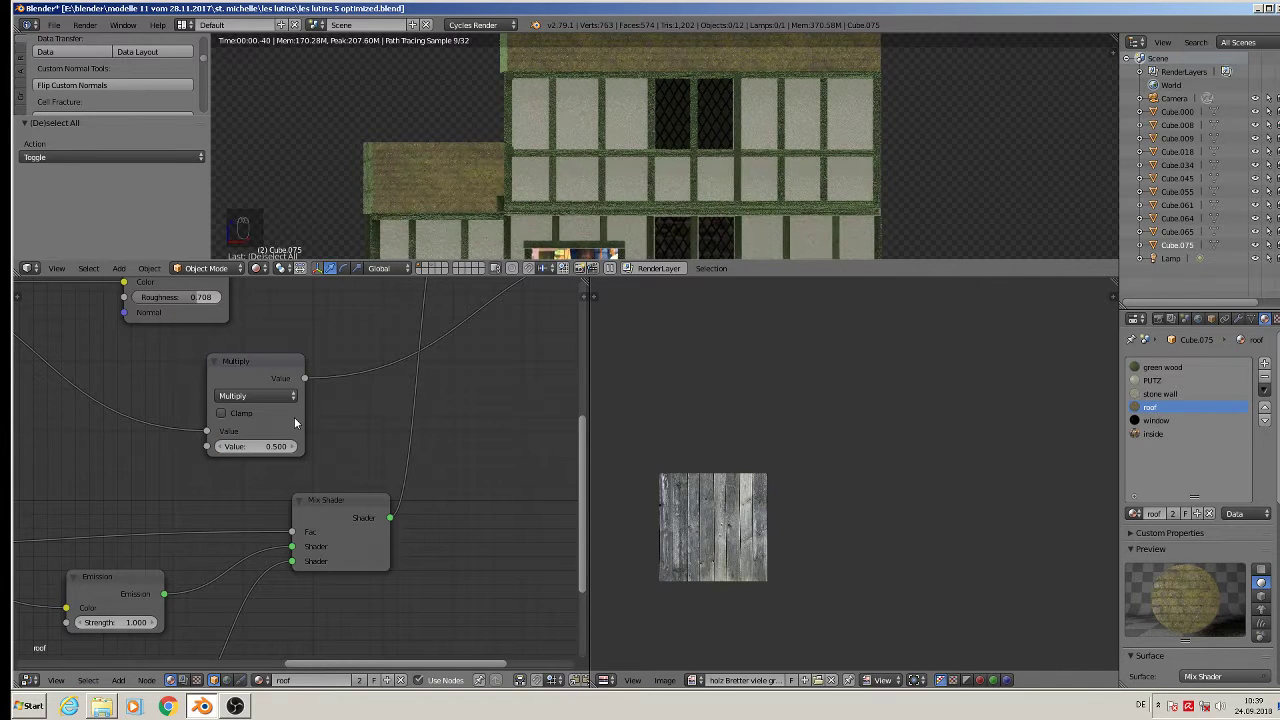
pyautogui.scroll(-4, 295, 422)
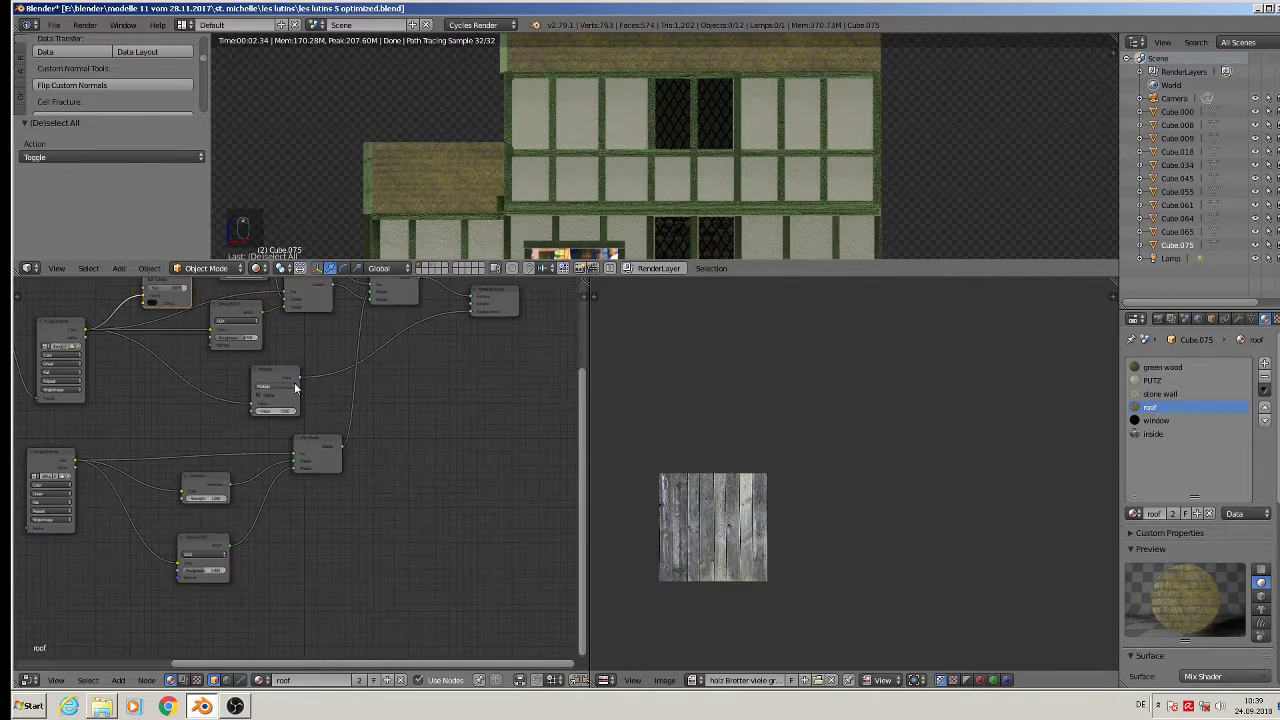
pyautogui.moveTo(323, 386); pyautogui.dragTo(329, 397, button='middle')
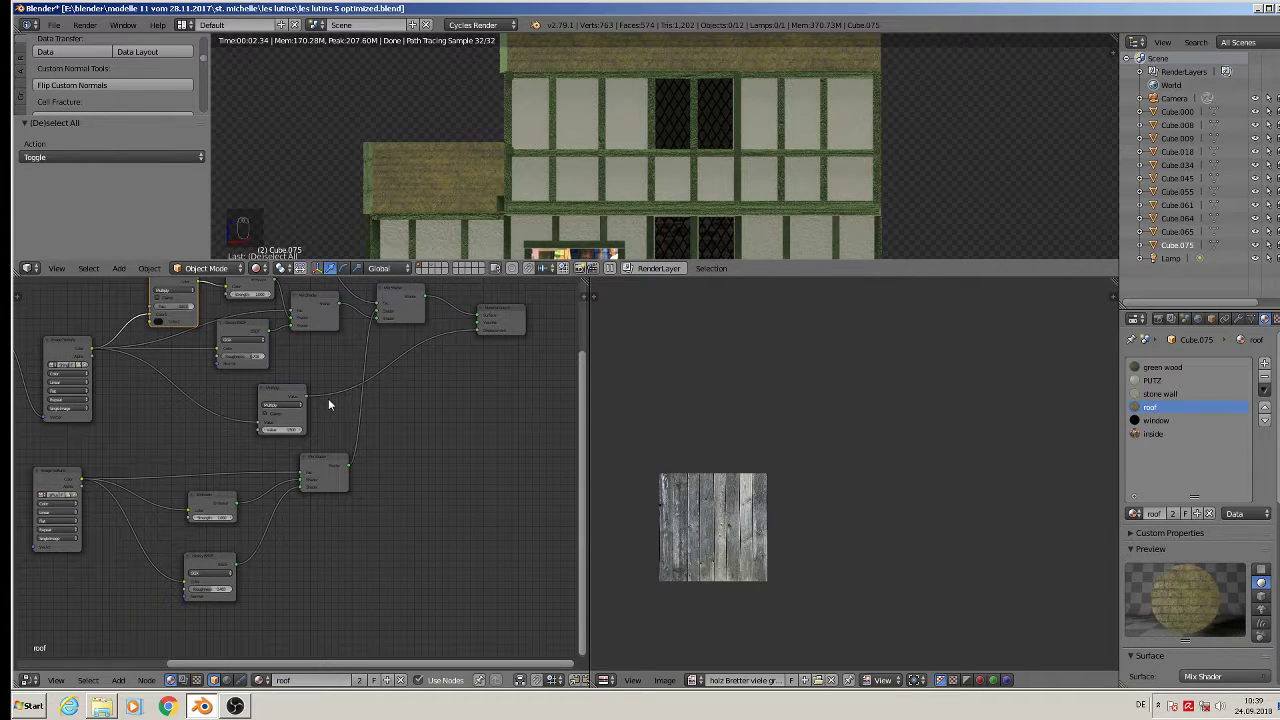
# Step: Undo the trial changes to the operation and value of the roof's displacement Math node
pyautogui.hotkey('ctrl', 'z')
pyautogui.hotkey('ctrl', 'z')
pyautogui.hotkey('ctrl', 'z')
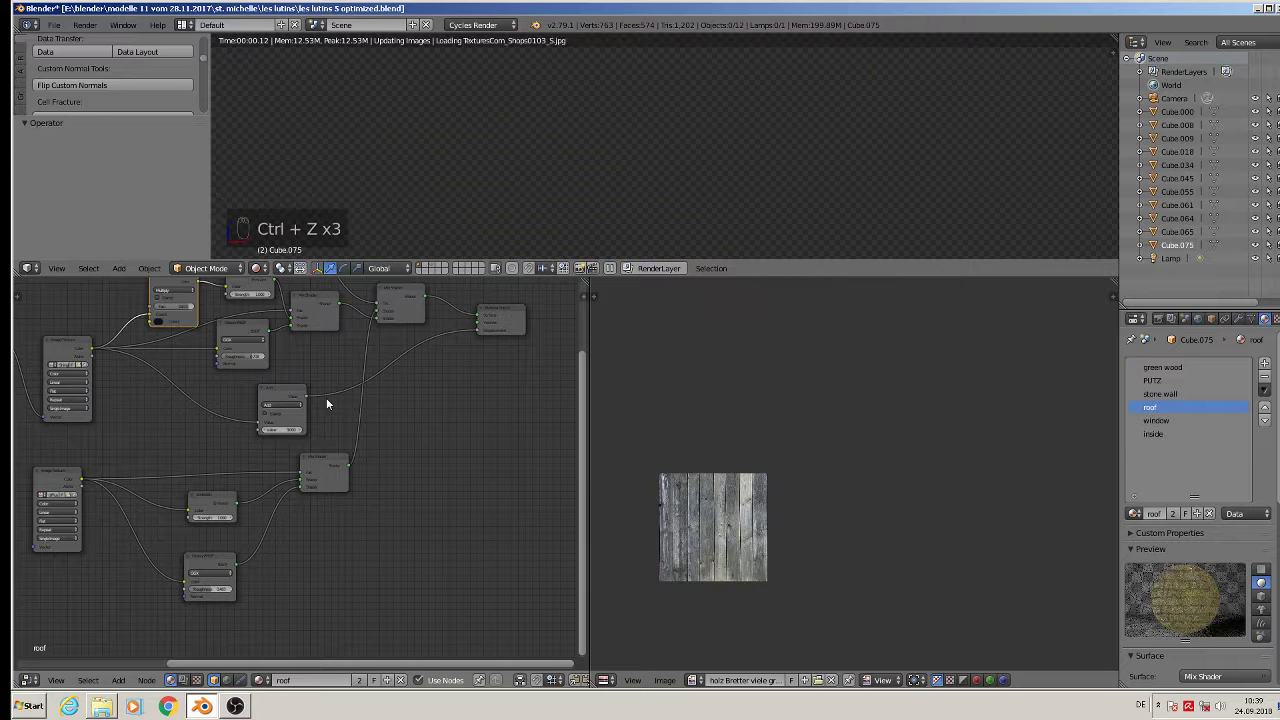
pyautogui.hotkey('ctrl', 'z')
pyautogui.hotkey('ctrl', 'z')
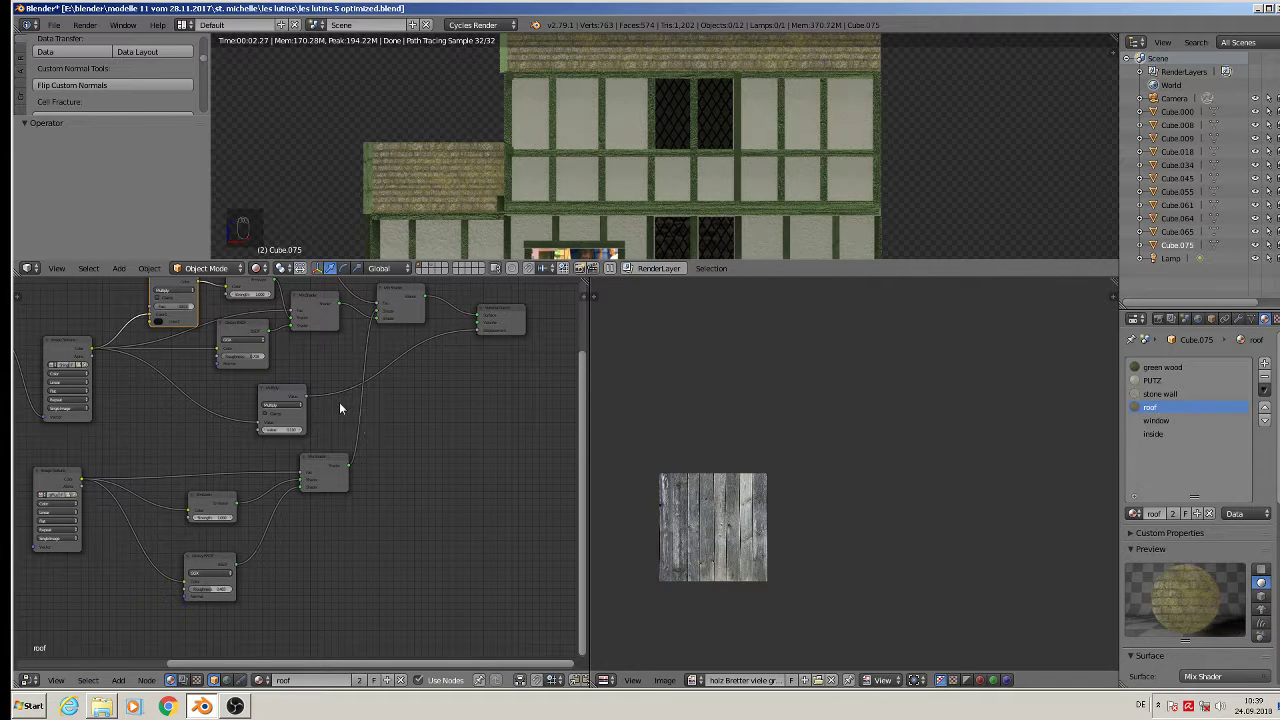
# Step: Make room beside the roof's upper Image Texture and insert a Bright/Contrast node between it and the Multiply color node
pyautogui.moveTo(317, 364); pyautogui.dragTo(421, 397, button='middle')
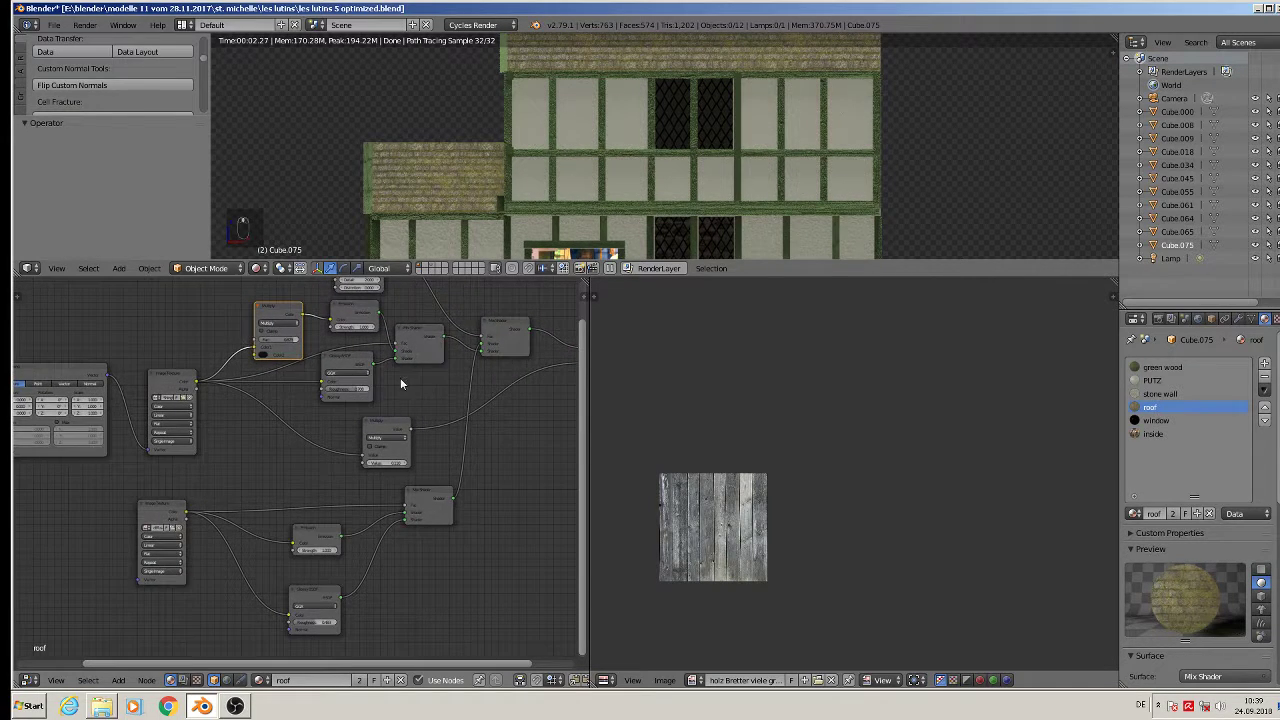
pyautogui.scroll(2, 400, 377)
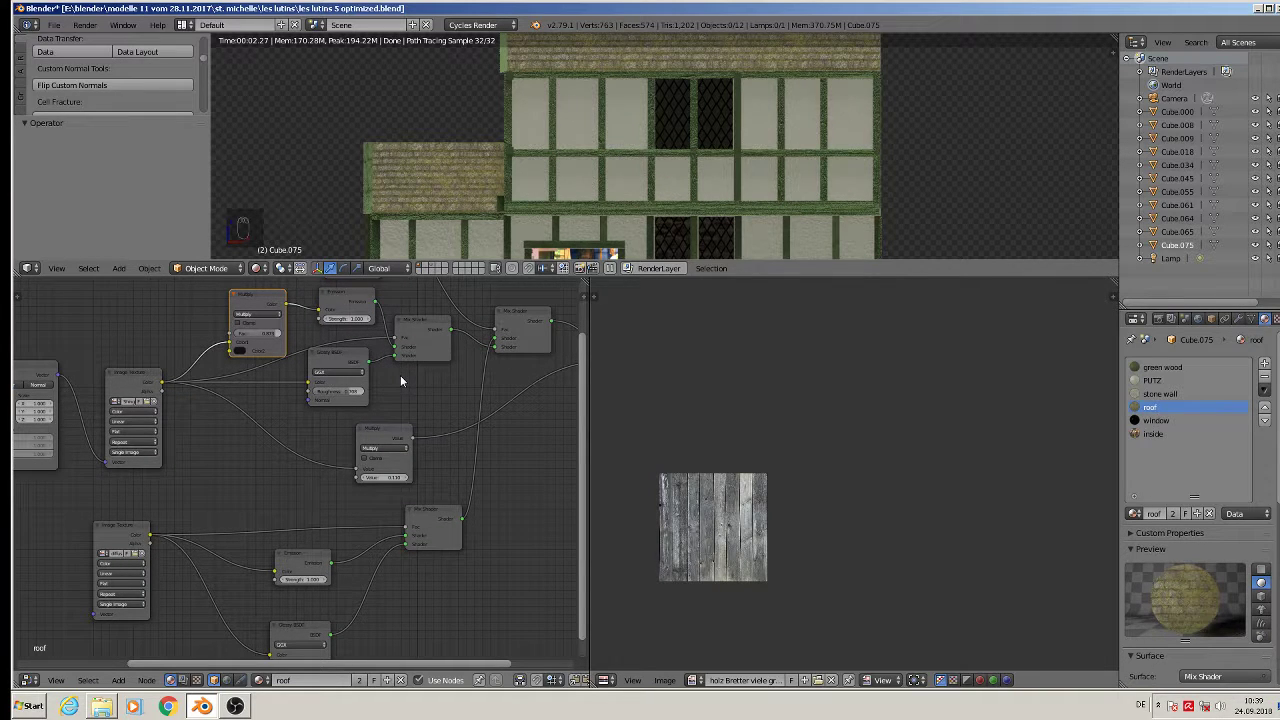
pyautogui.moveTo(140, 386); pyautogui.dragTo(108, 416)
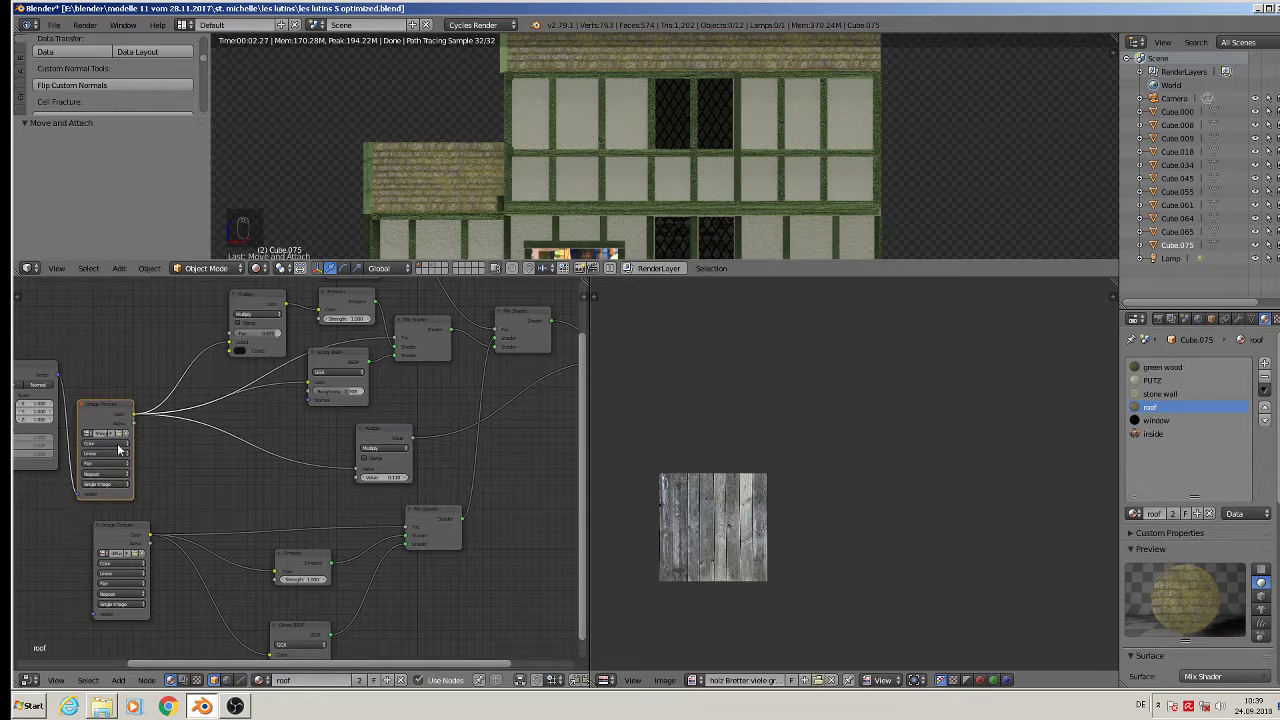
pyautogui.click(120, 681)
pyautogui.moveTo(138, 587)
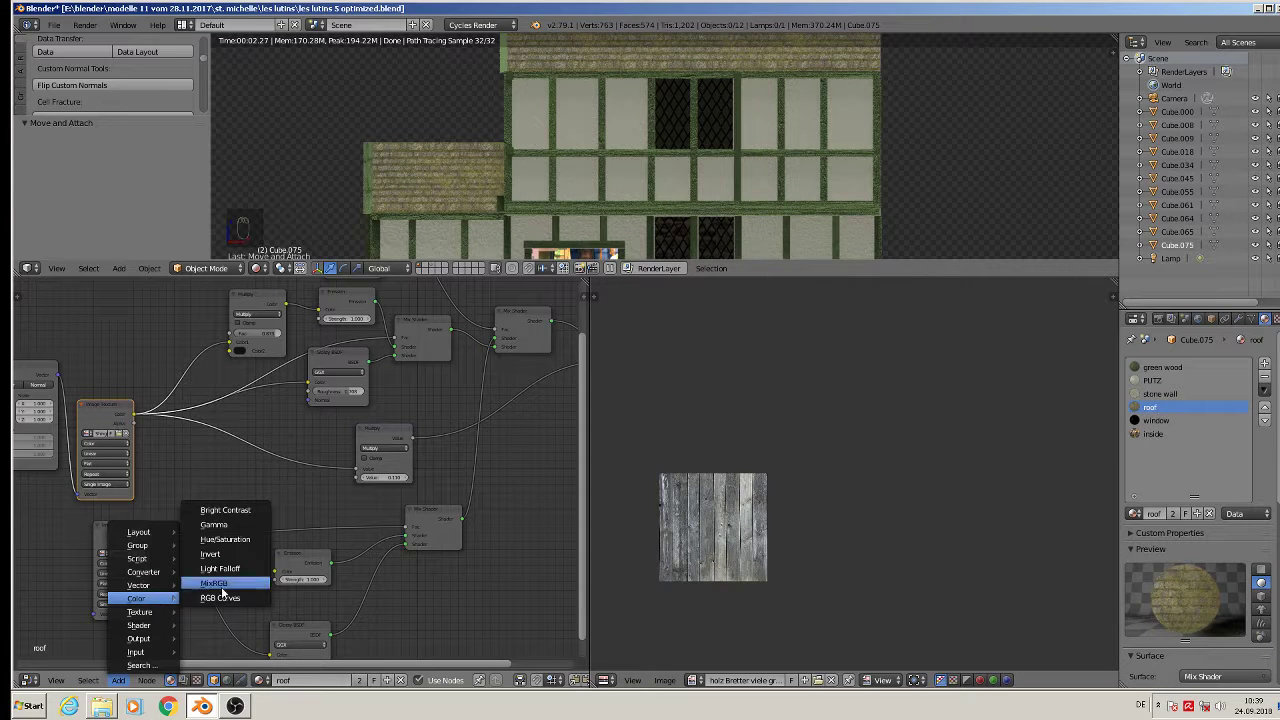
pyautogui.click(266, 511)
pyautogui.click(193, 380)
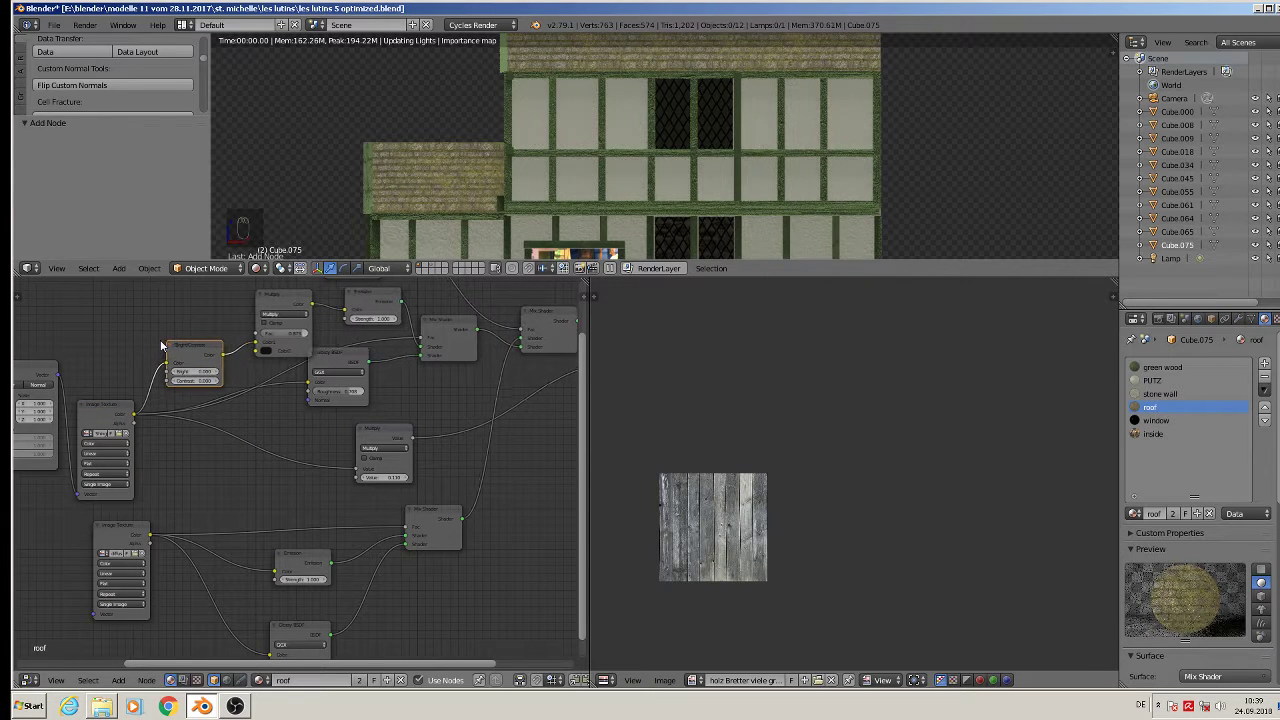
# Step: Set the contrast of the roof's Bright/Contrast node to 1
pyautogui.moveTo(194, 380); pyautogui.dragTo(216, 384)
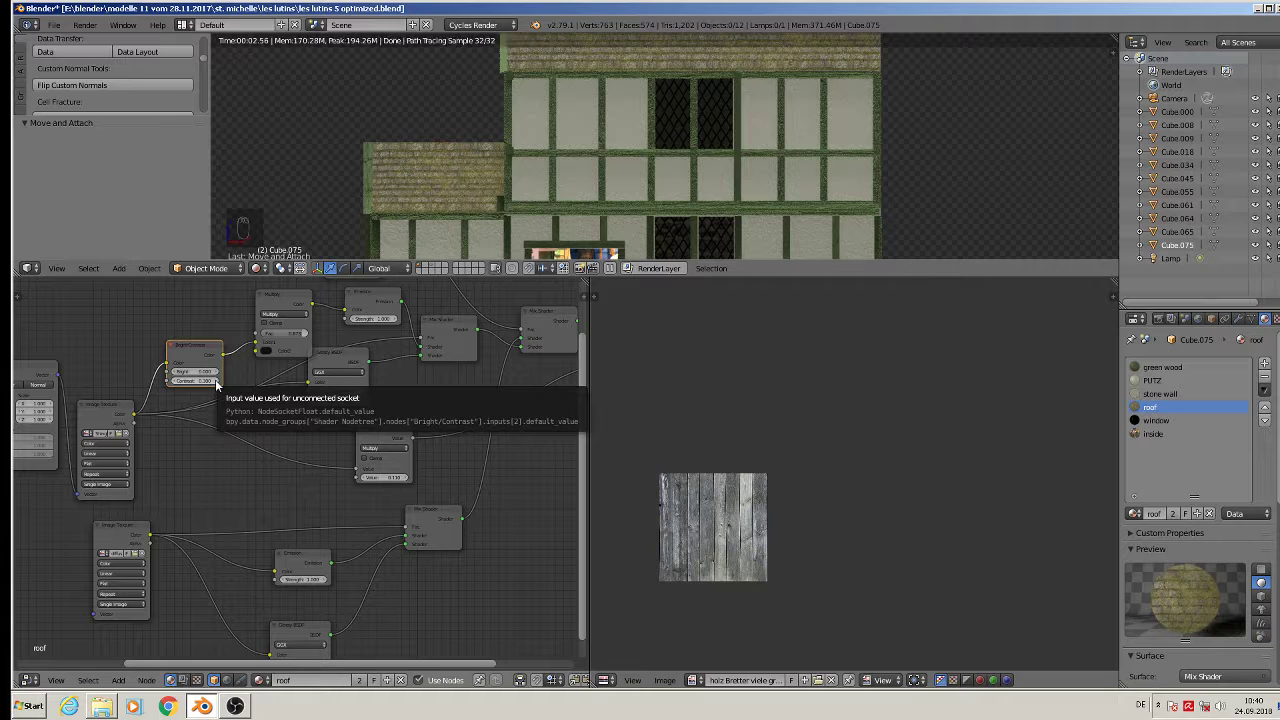
pyautogui.click(205, 383)
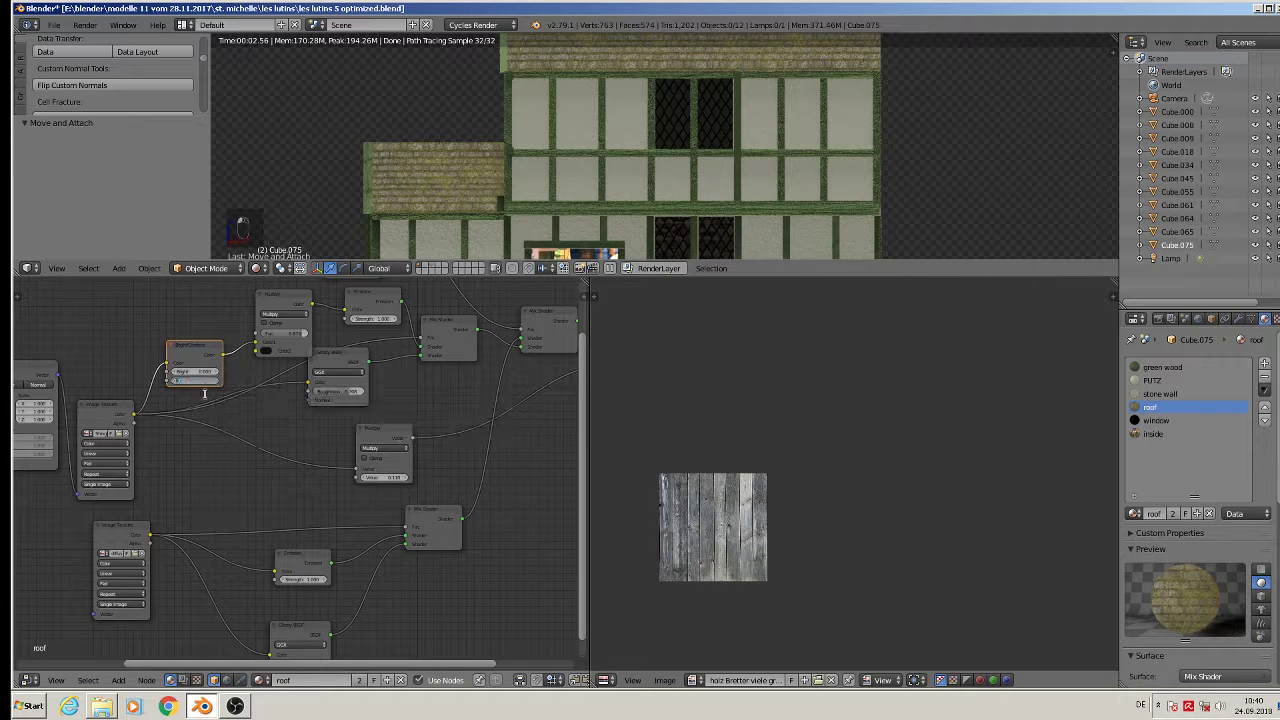
pyautogui.write('1')
pyautogui.press('Return')
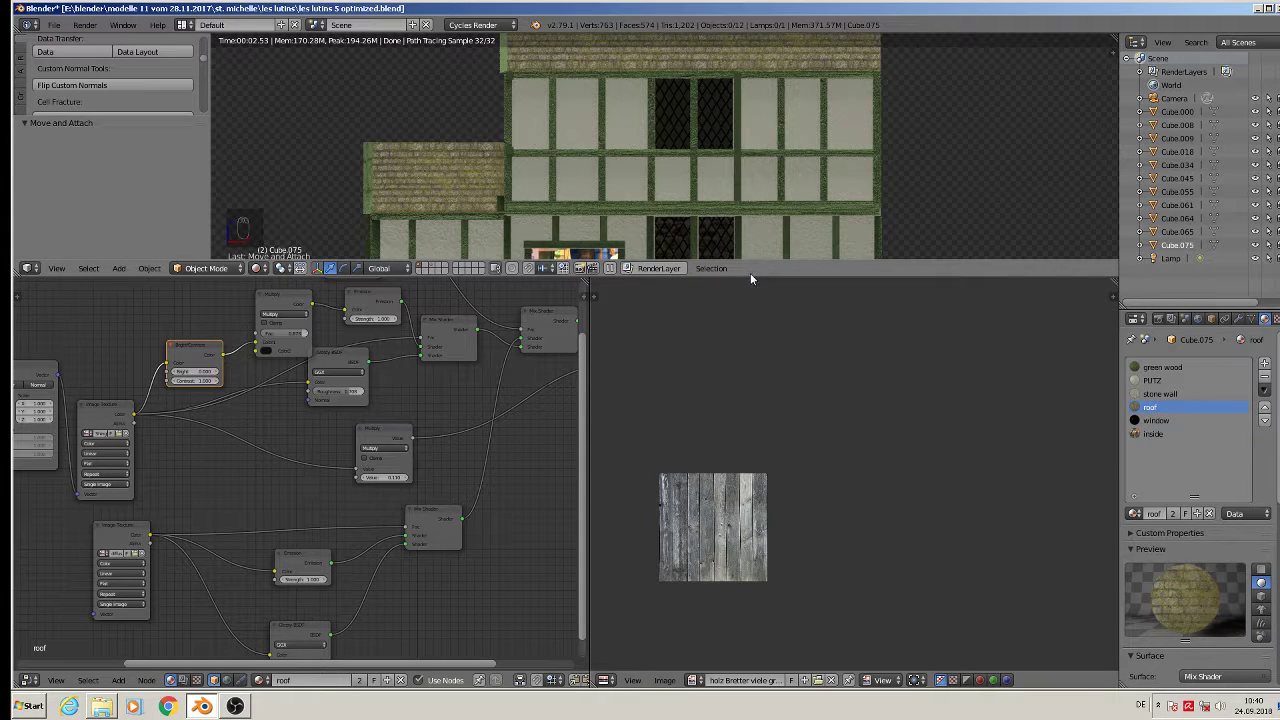
# Step: Enlarge the 3D viewport, switch its shading to Material, and render the front facade
pyautogui.moveTo(745, 279); pyautogui.dragTo(730, 502)
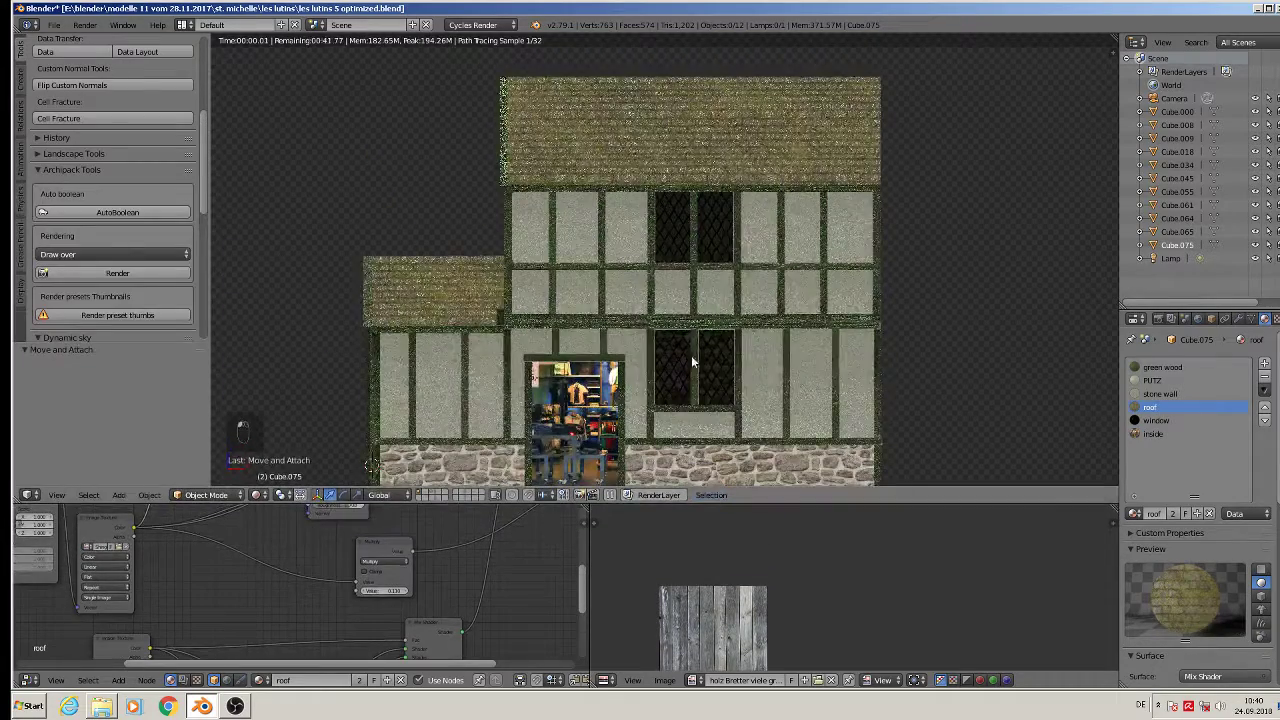
pyautogui.click(258, 495)
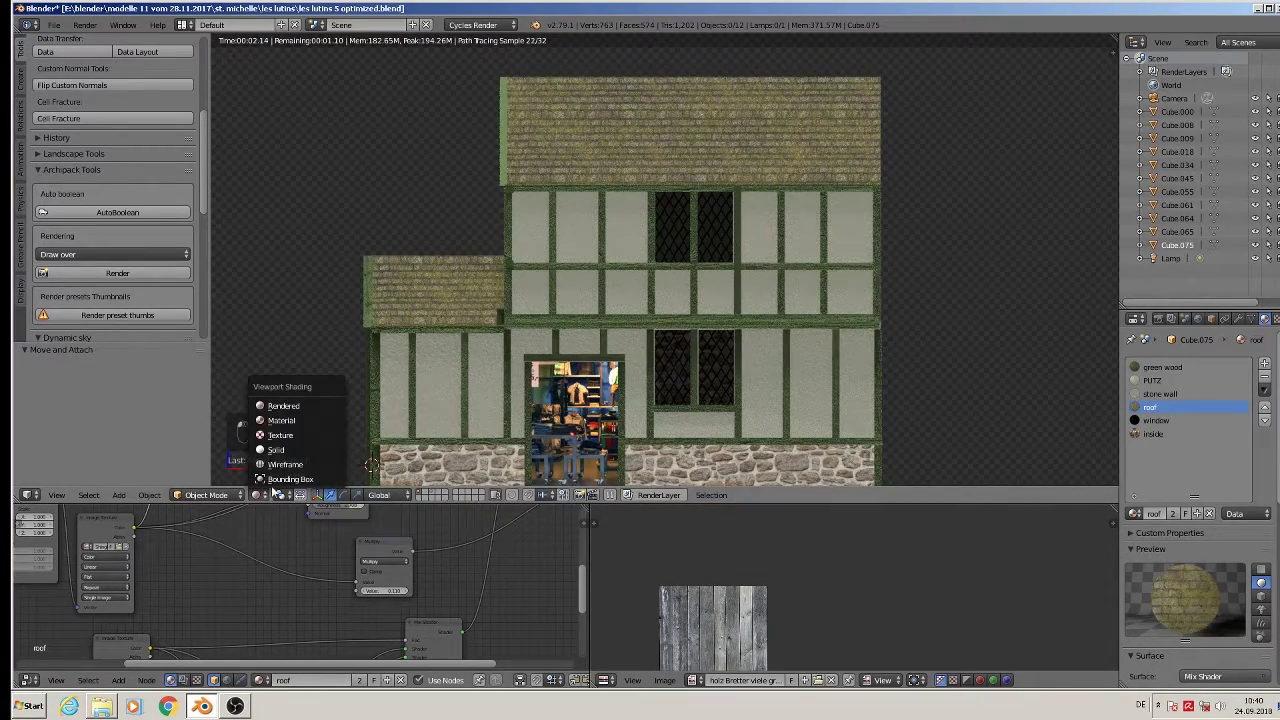
pyautogui.click(293, 420)
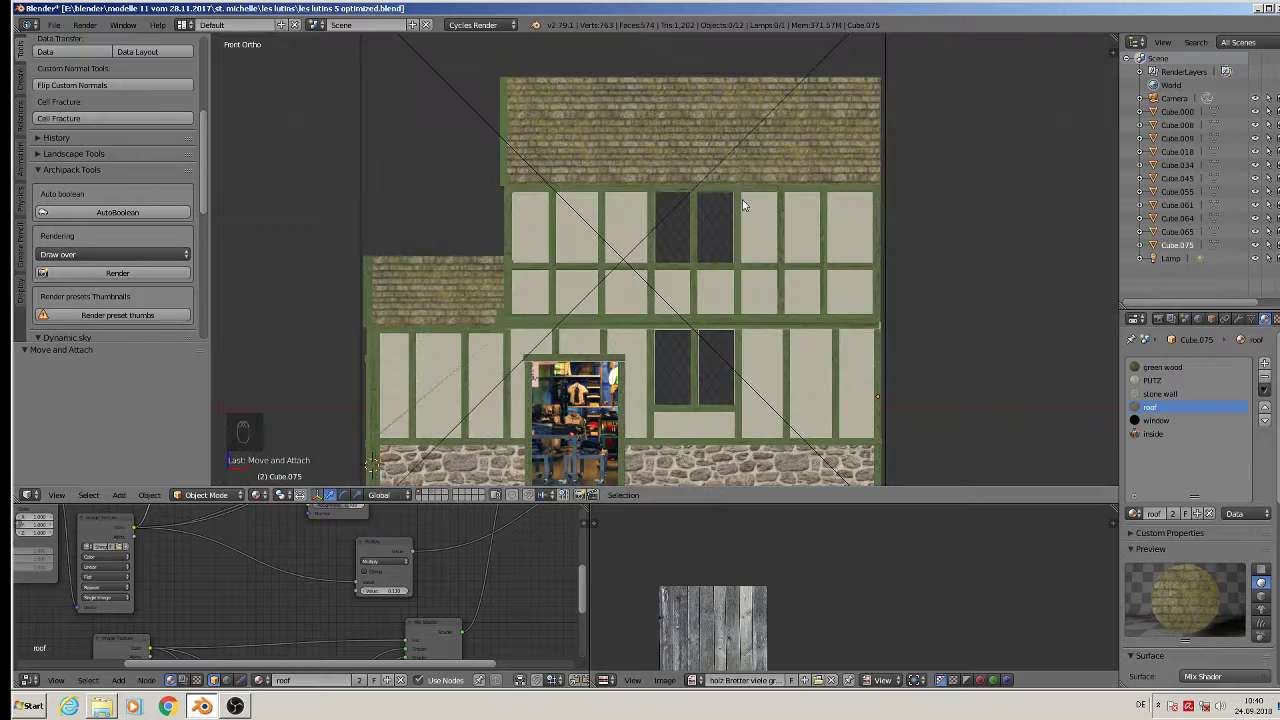
pyautogui.press('F12')
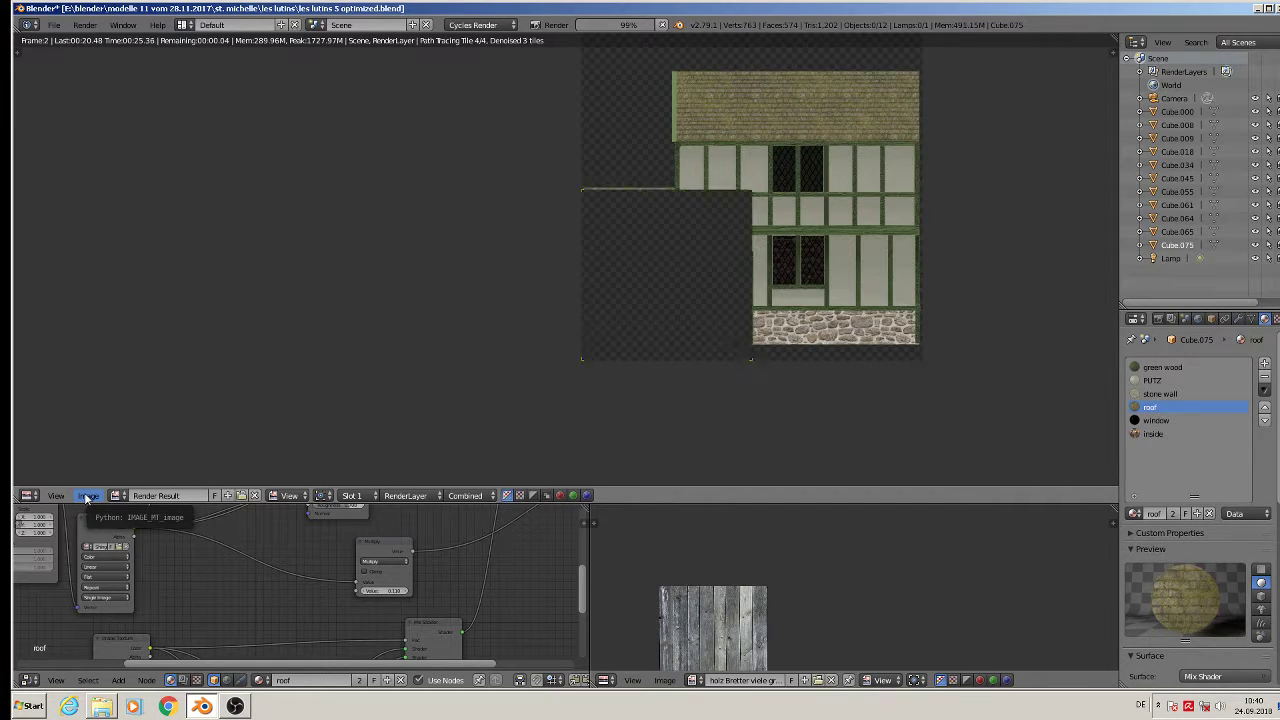
# Step: Save the front facade render as the JPEG "les lutins right.jpg" in the les lutins folder and close the render view
pyautogui.click(88, 496)
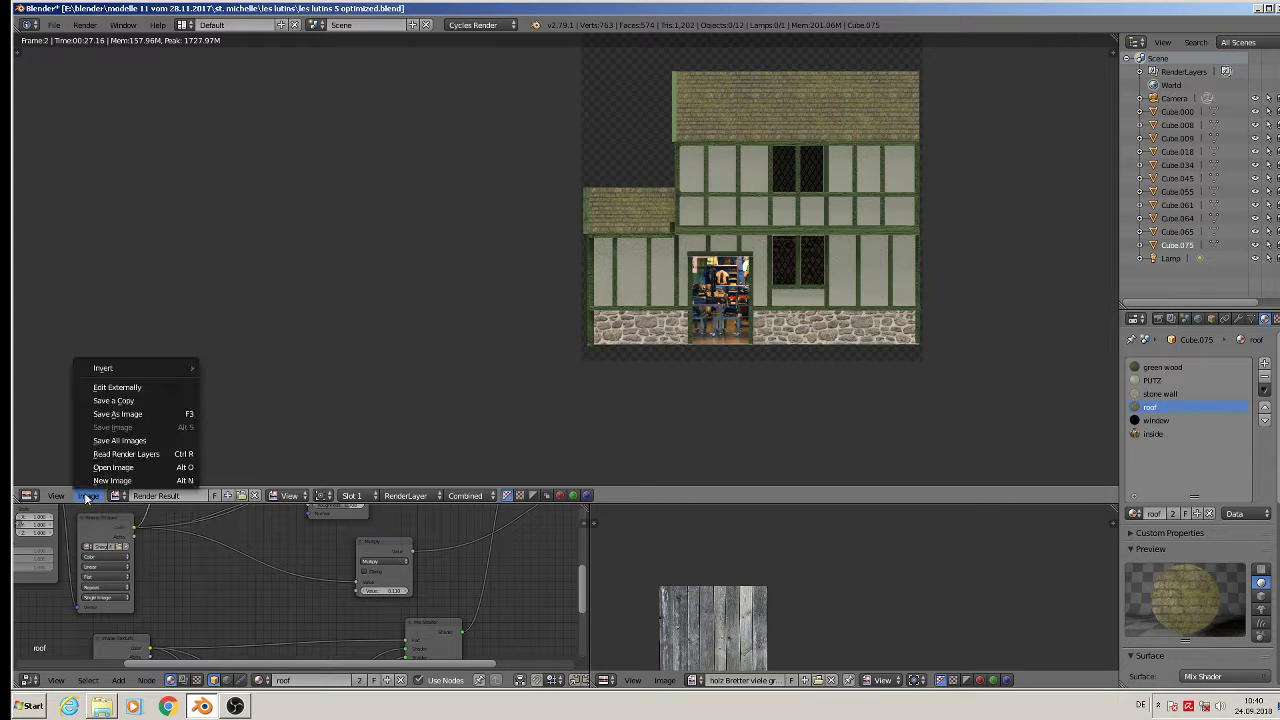
pyautogui.click(117, 413)
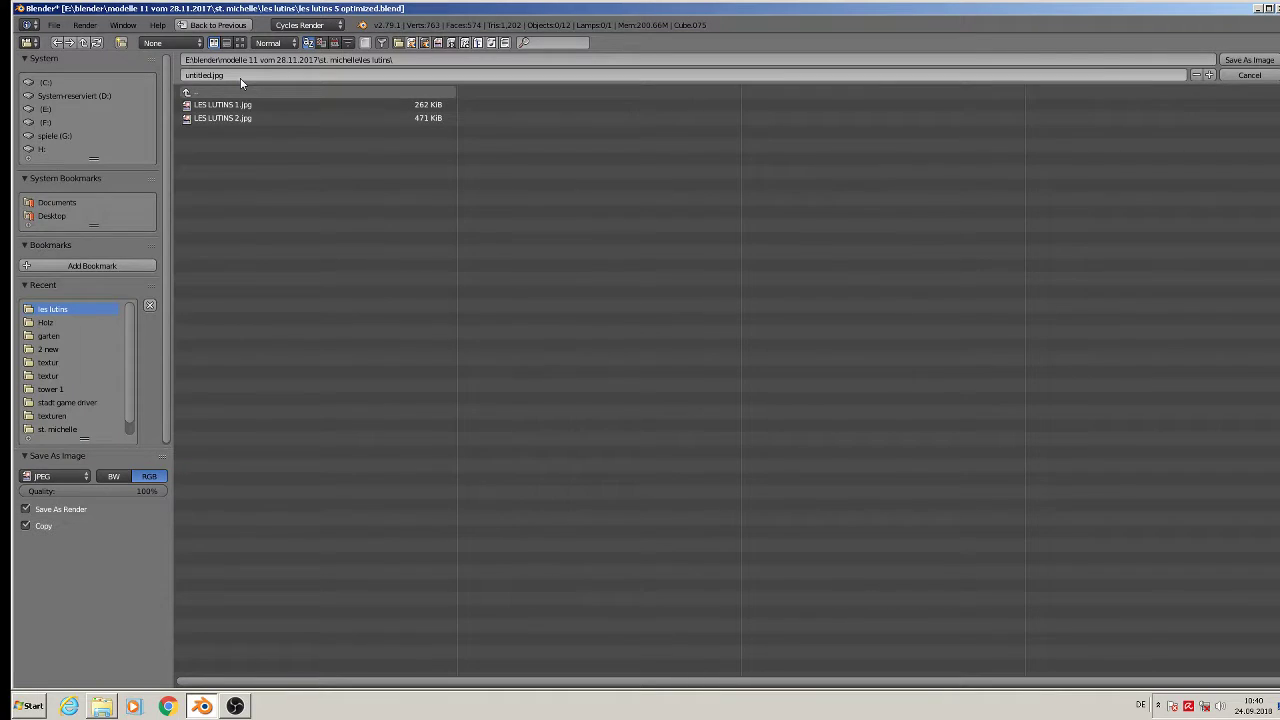
pyautogui.click(211, 77)
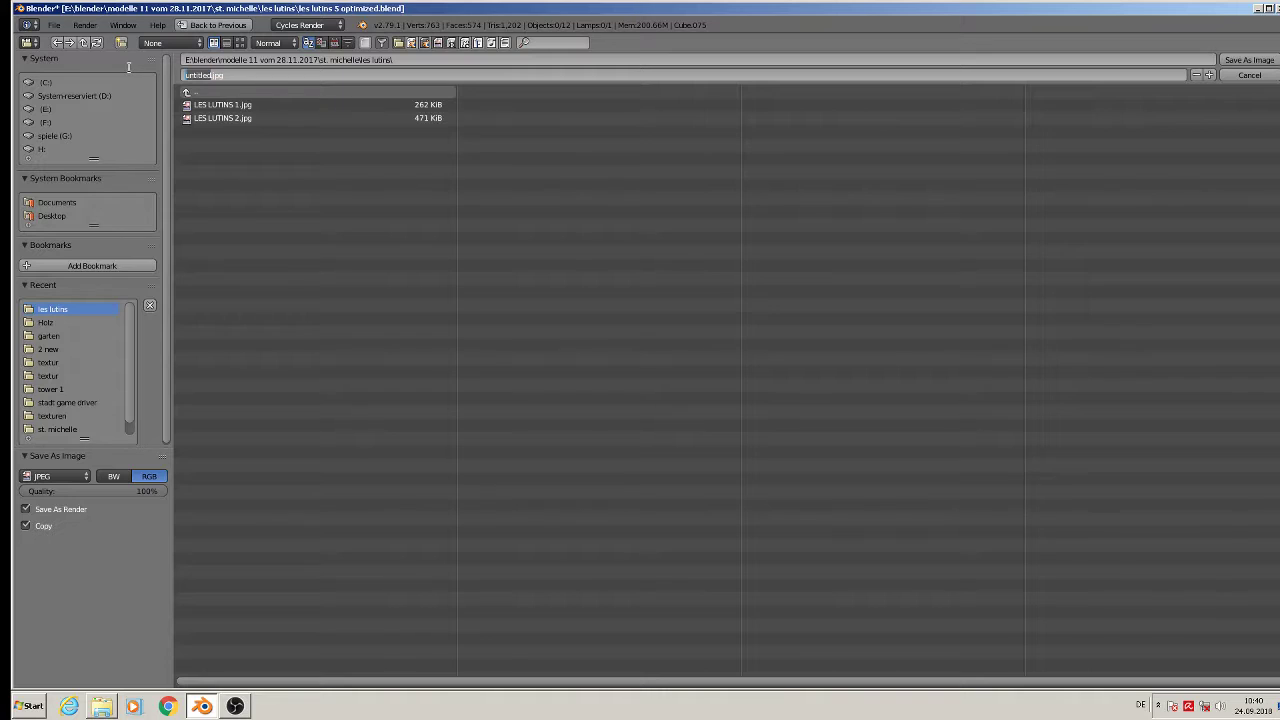
pyautogui.write('les lutins right')
pyautogui.click(1249, 61)
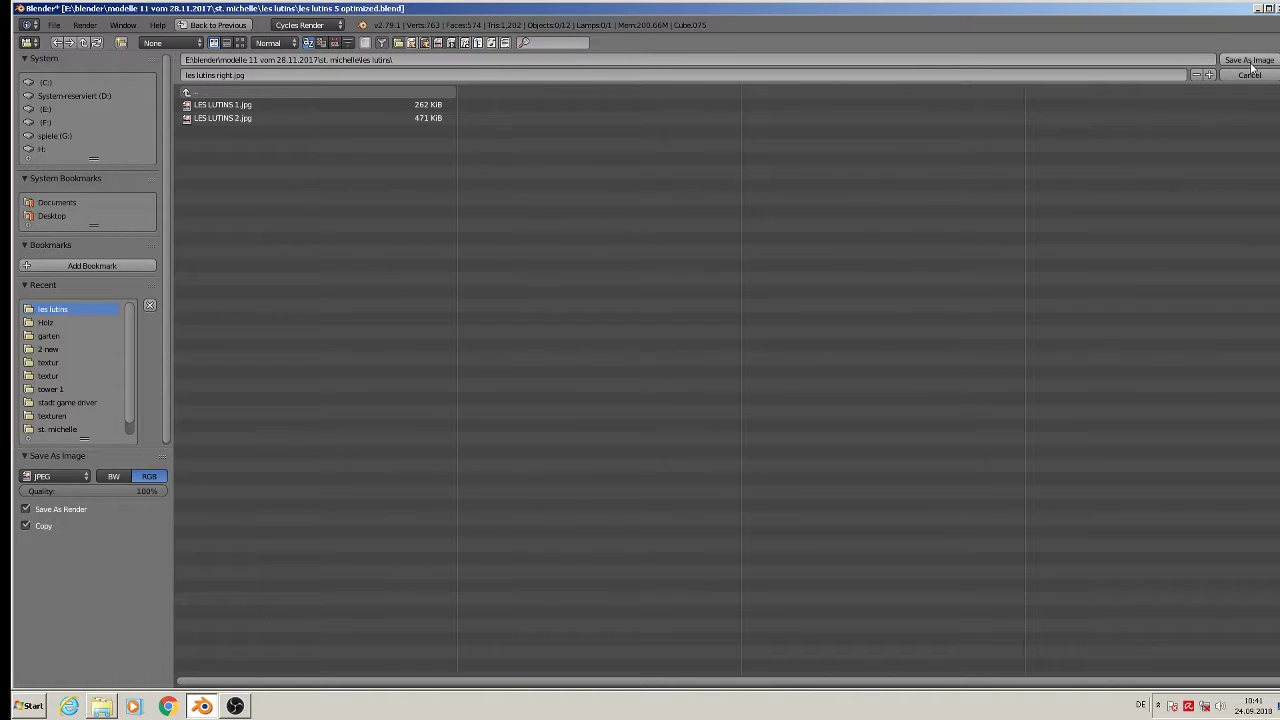
pyautogui.press('Escape')
# Step: Move the camera about 12.136 units along Y to the rear side of the house and rotate it 180° around Z
pyautogui.scroll(-6, 764, 337)
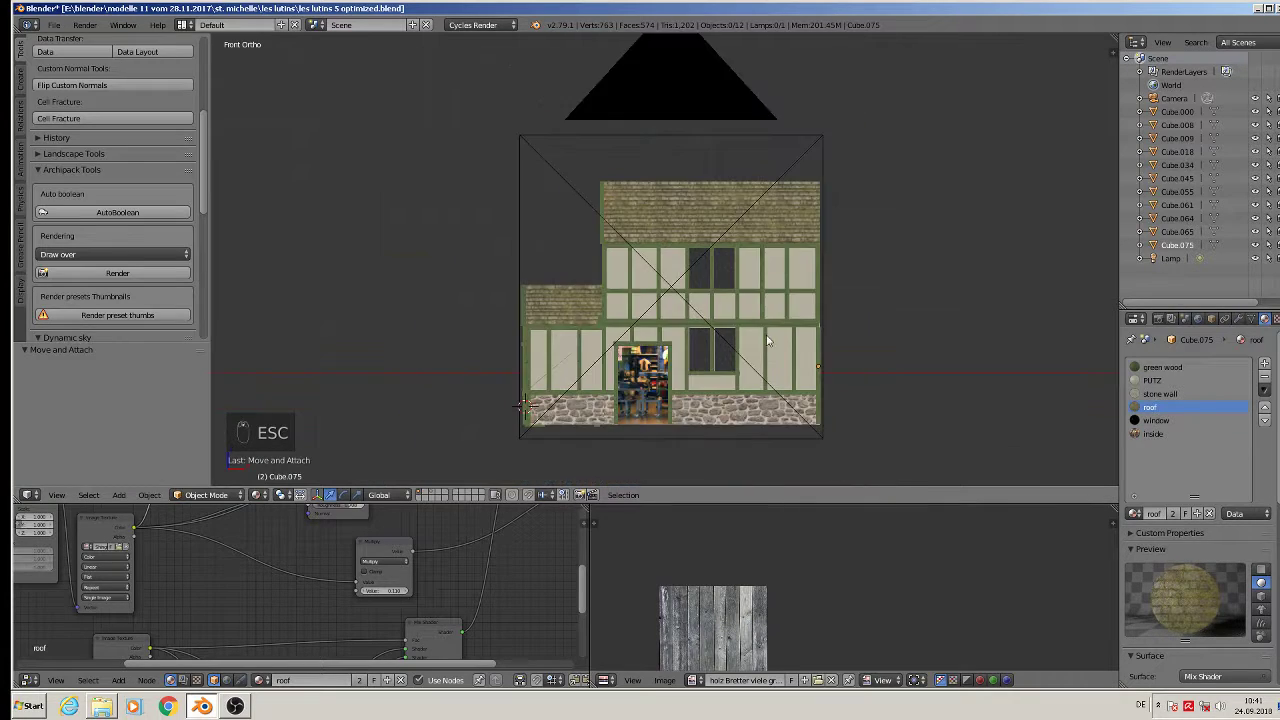
pyautogui.moveTo(812, 364); pyautogui.dragTo(685, 396, button='middle')
pyautogui.scroll(-14, 684, 396)
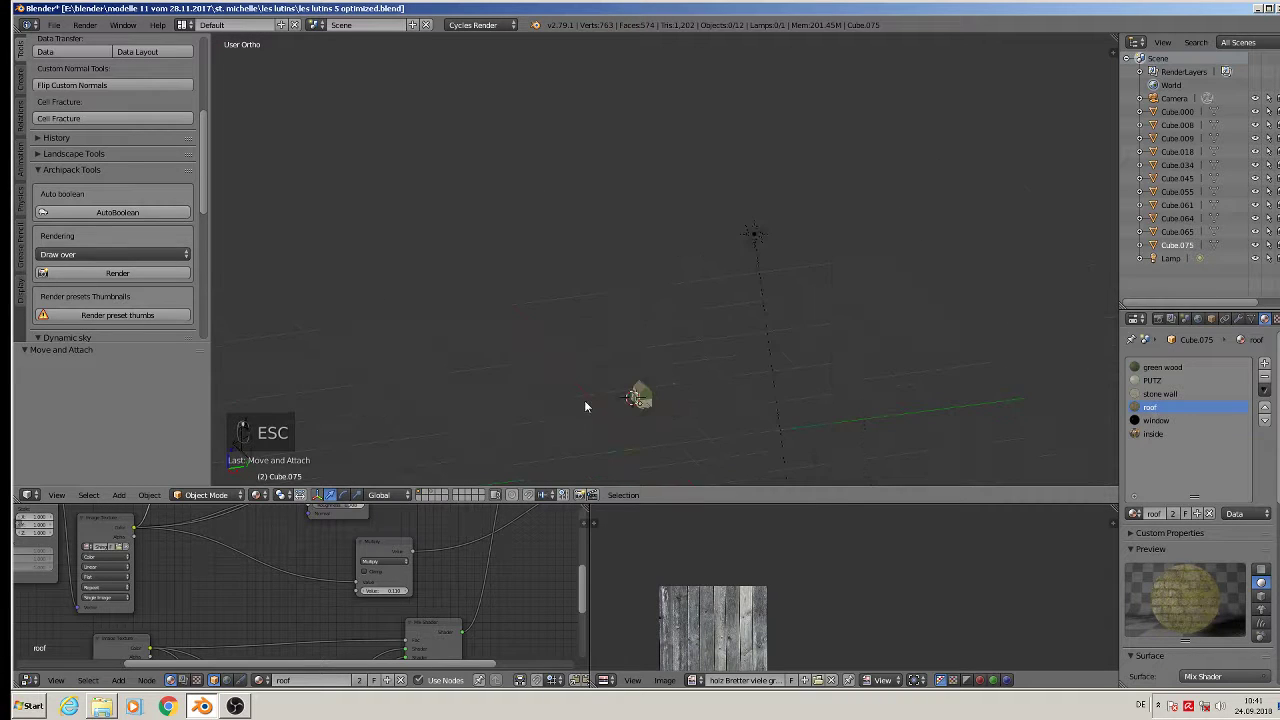
pyautogui.rightClick(404, 424)
pyautogui.press('g')
pyautogui.press('y')
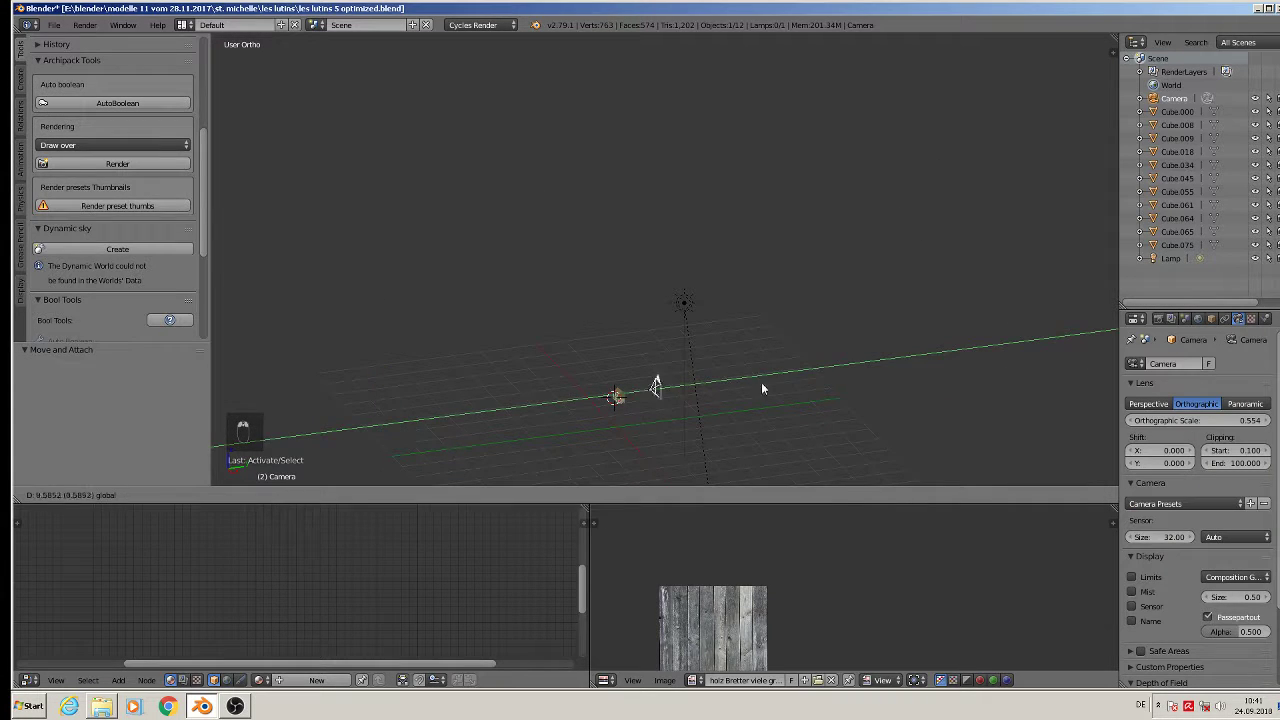
pyautogui.click(766, 394)
pyautogui.write('rz')
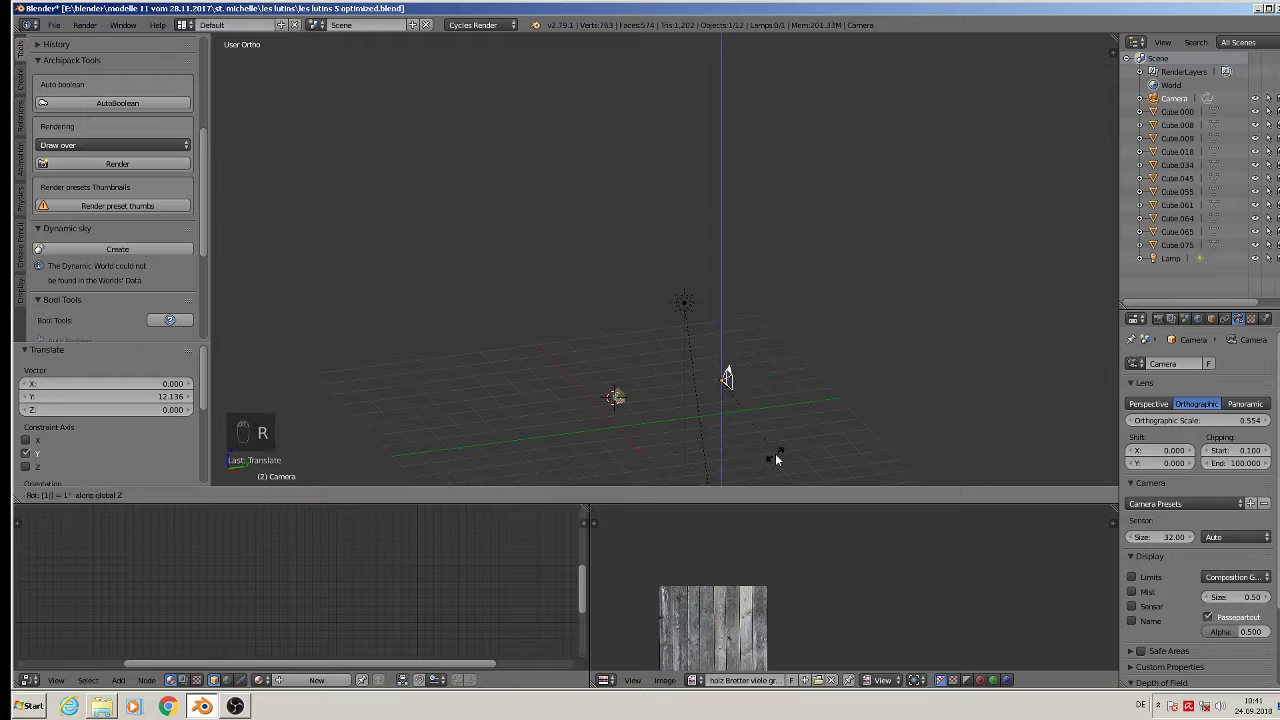
pyautogui.write('180')
pyautogui.press('Return')
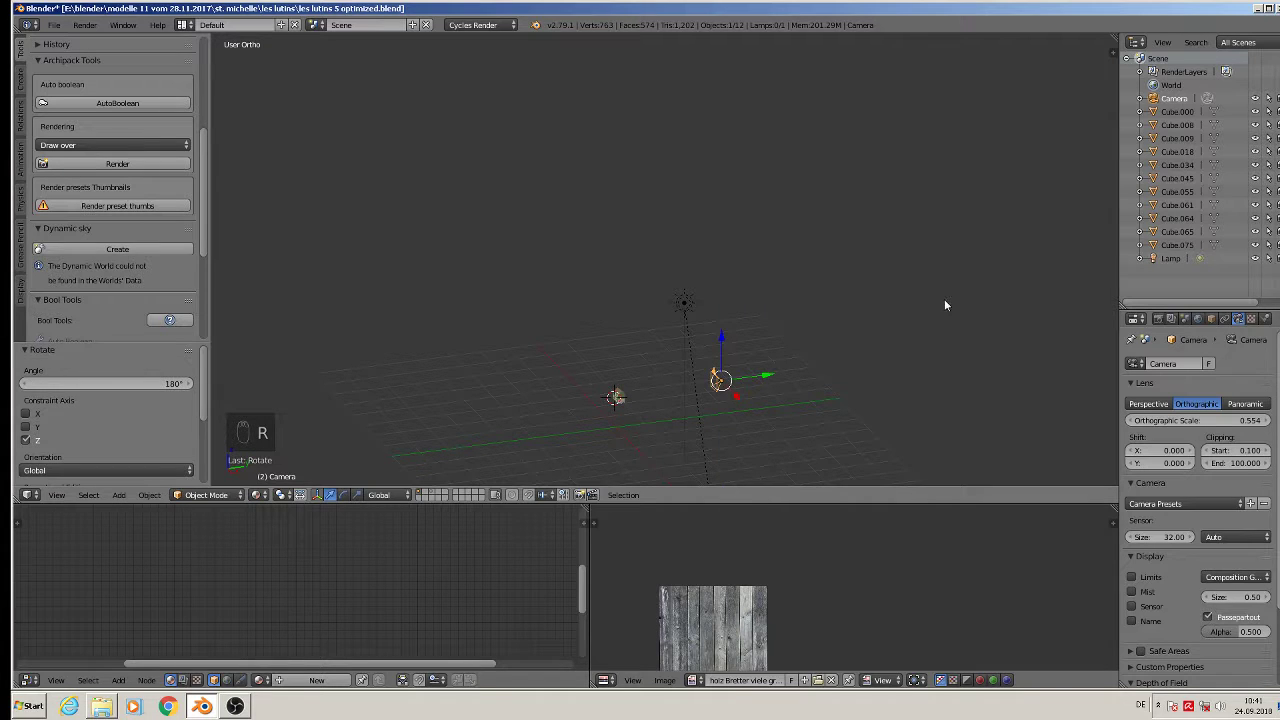
# Step: Look through the camera to check the framing of the rear facade and render it
pyautogui.press('KP_0')
pyautogui.scroll(-4, 749, 200)
pyautogui.keyDown('shift'); pyautogui.moveTo(715, 130); pyautogui.dragTo(688, 194, button='middle'); pyautogui.keyUp('shift')
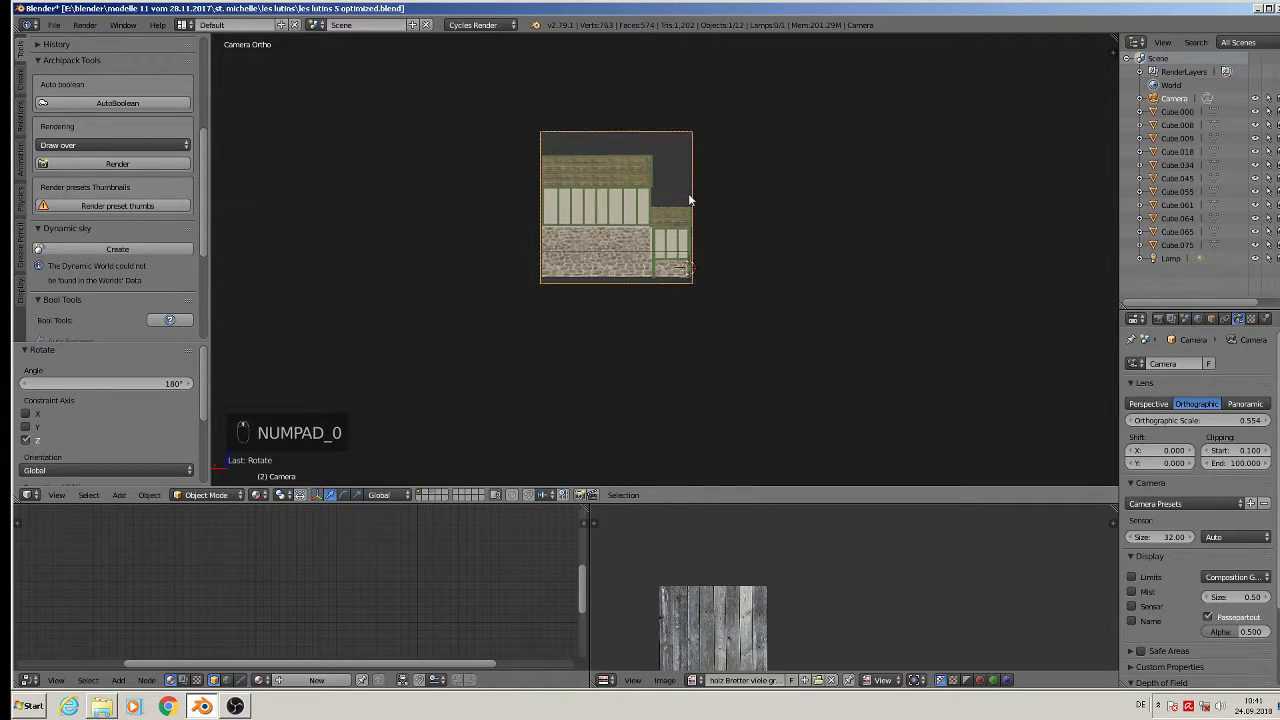
pyautogui.scroll(4, 650, 136)
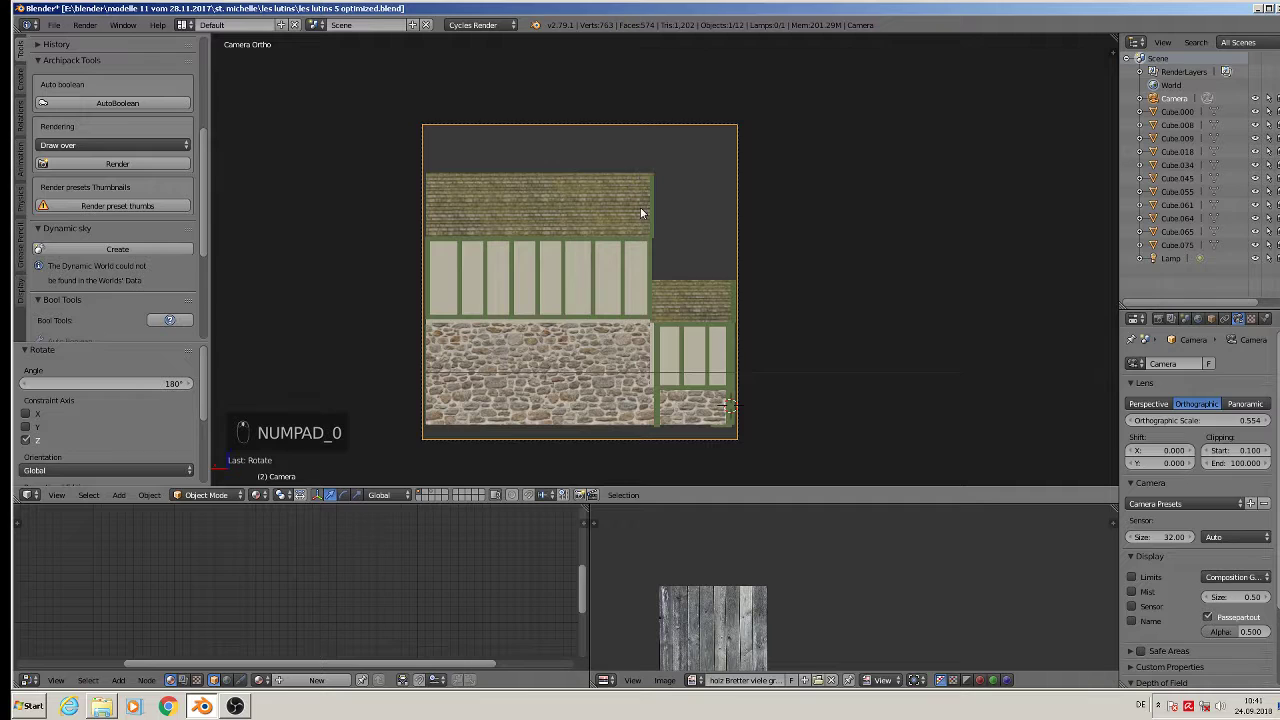
pyautogui.press('F12')
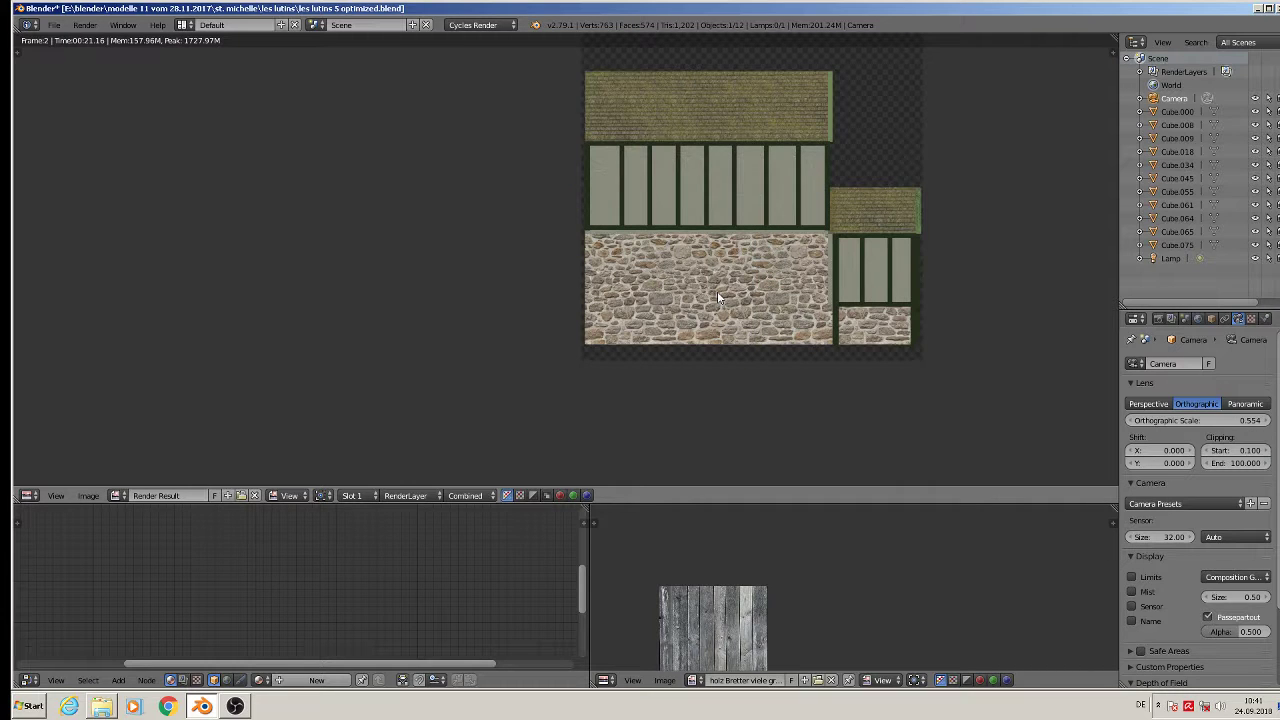
# Step: Save the rear facade render as an image
pyautogui.click(88, 495)
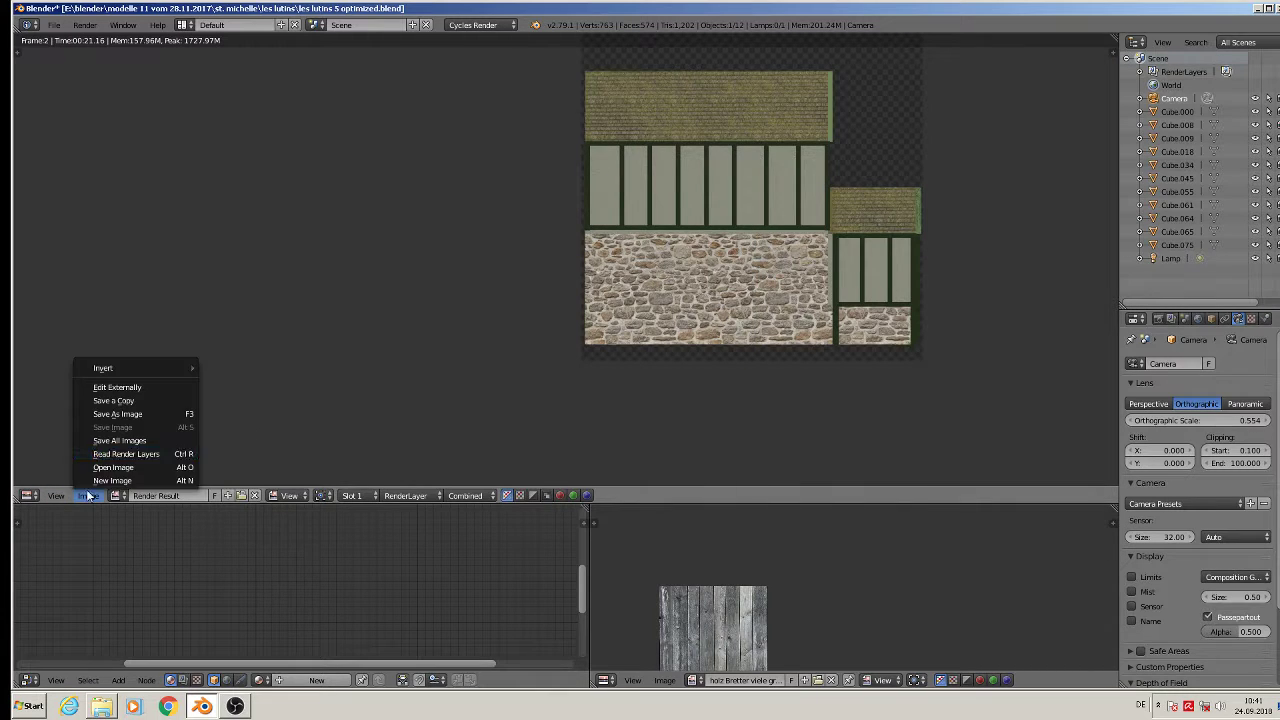
# Step: Save the finished side-view render of the house as a JPEG in the les lutins folder
pyautogui.click(93, 416)
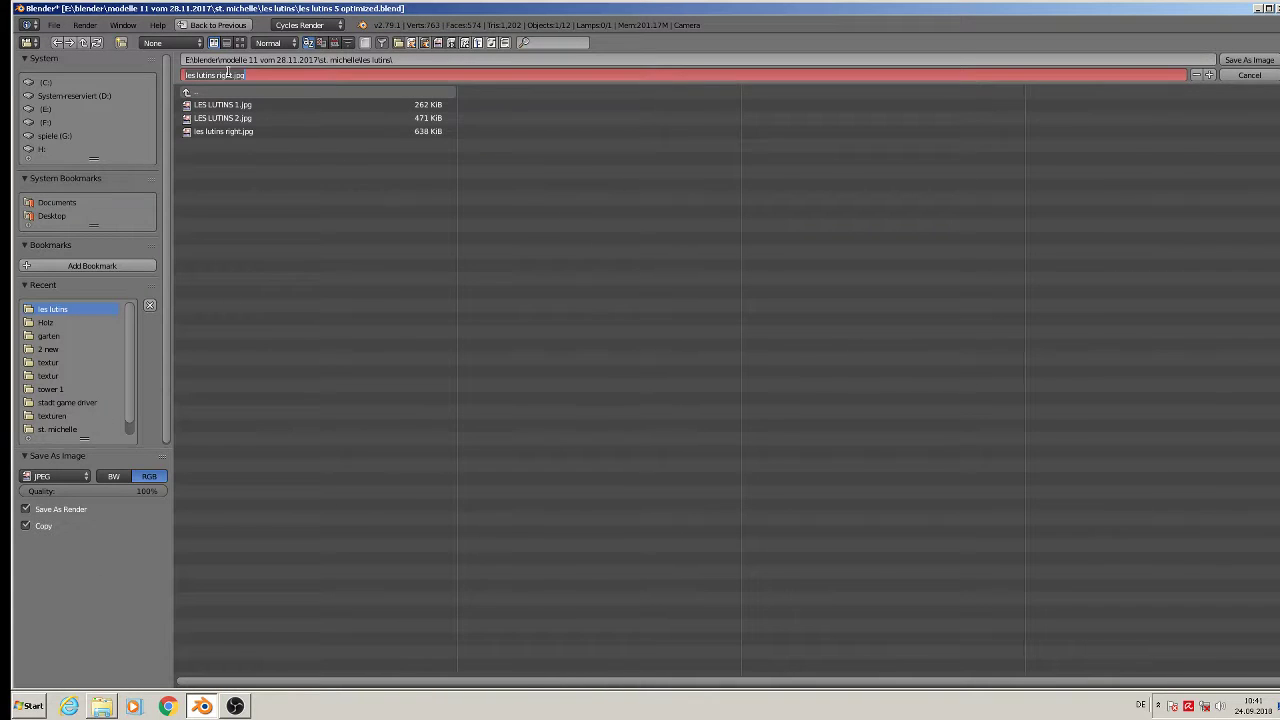
pyautogui.press('BackSpace')
pyautogui.press('BackSpace')
pyautogui.click(1250, 60)
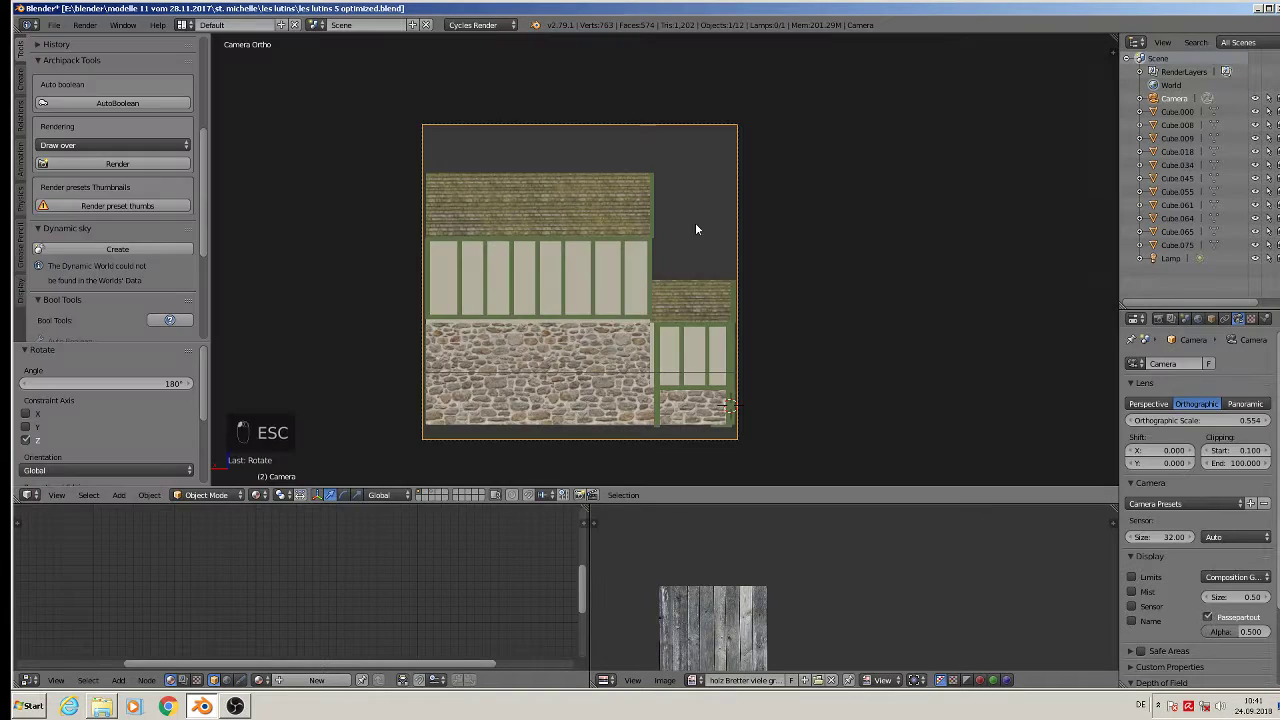
# Step: Leave the camera view and rotate the camera 90° around the global Z axis
pyautogui.scroll(-4, 697, 229)
pyautogui.press('KP_0')
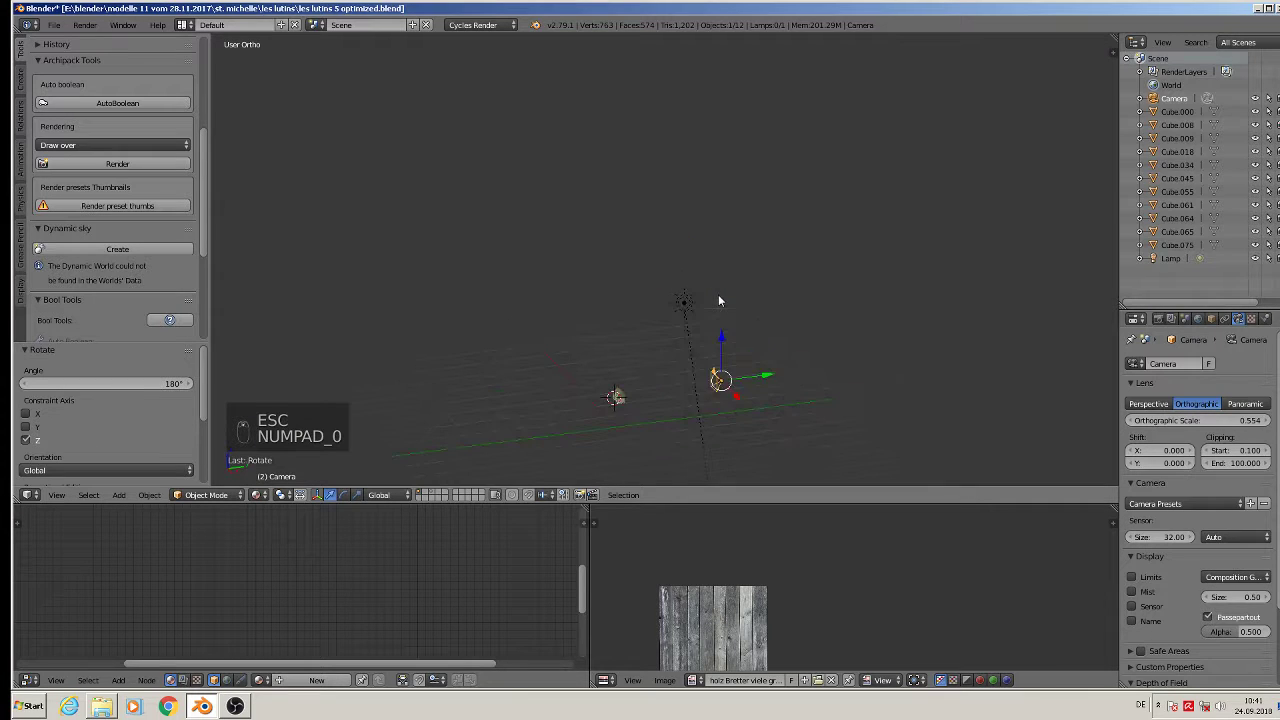
pyautogui.write('rz')
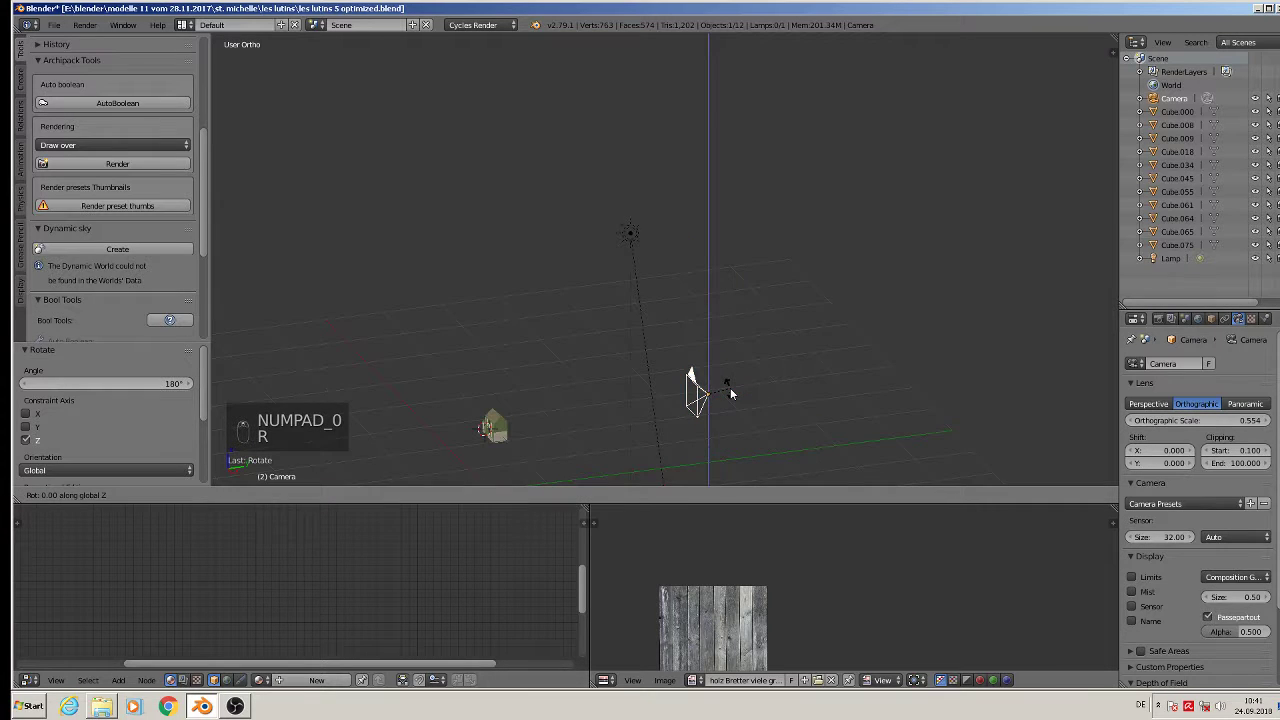
pyautogui.write('90')
pyautogui.press('Return')
# Step: Move the camera about -3.669 along Y and -1.092 along X so it faces the house's door side
pyautogui.moveTo(731, 394); pyautogui.dragTo(757, 300, button='middle')
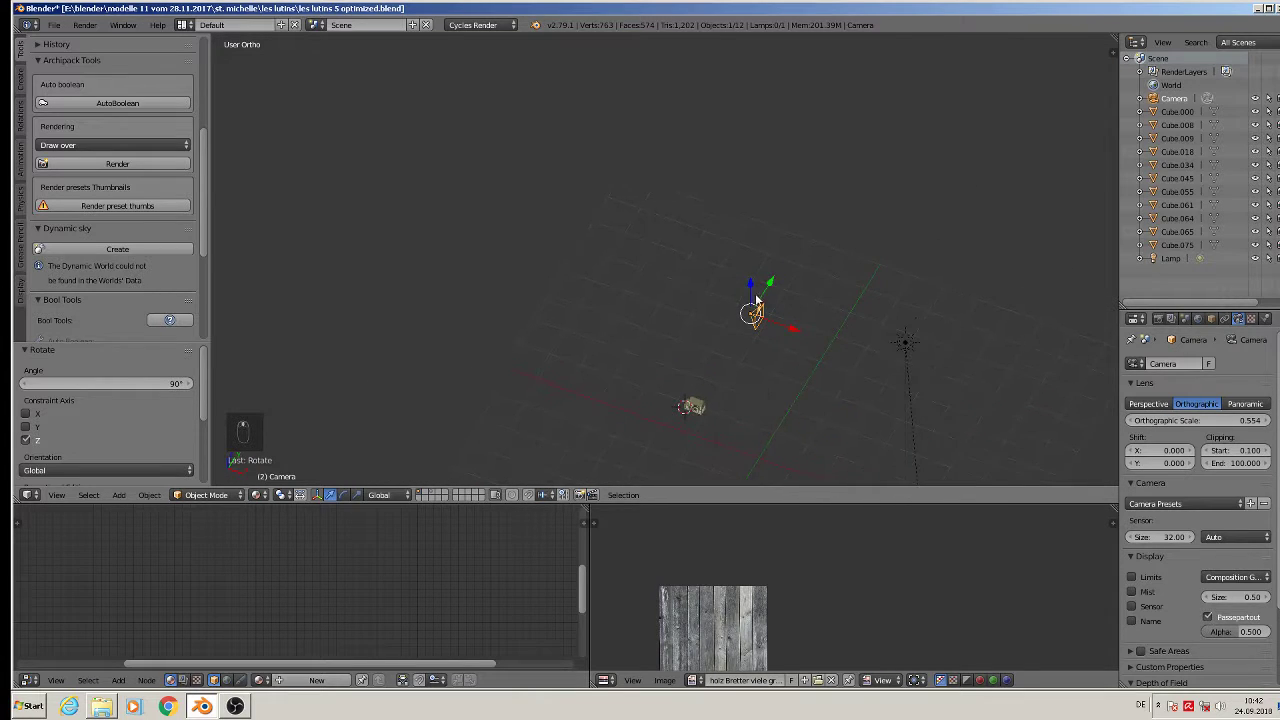
pyautogui.press('g')
pyautogui.press('y')
pyautogui.click(763, 432)
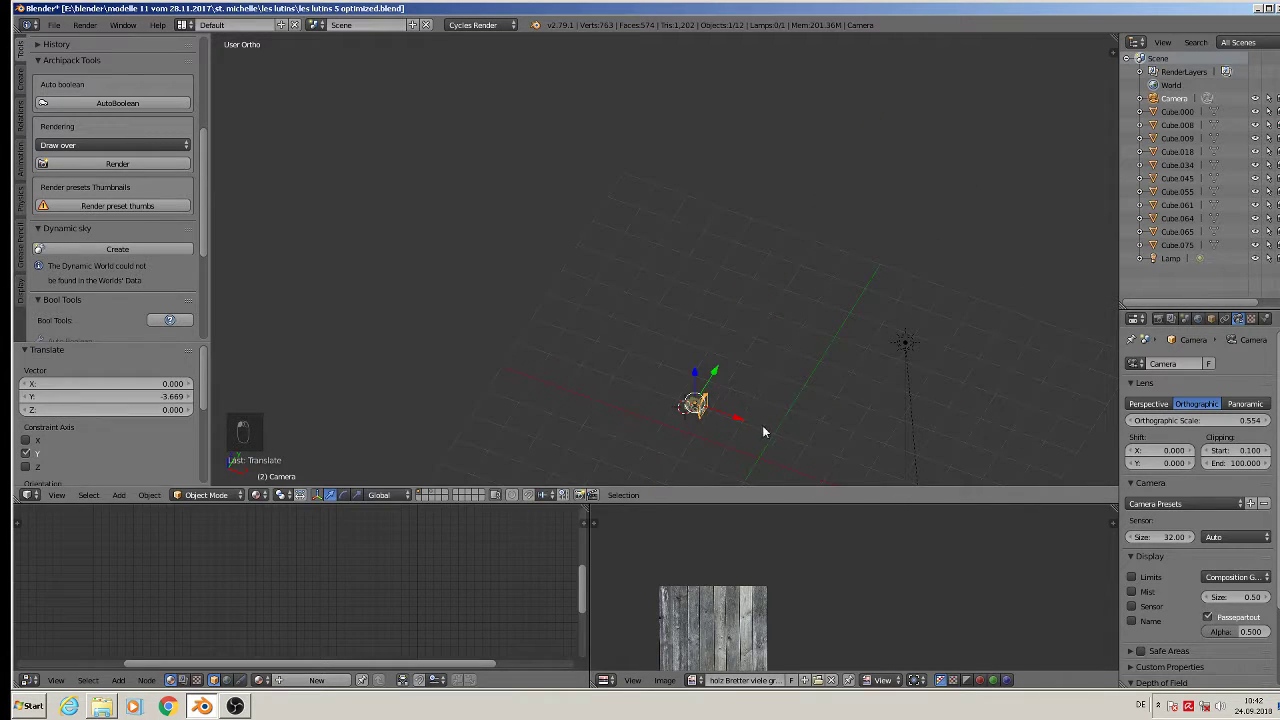
pyautogui.press('g')
pyautogui.press('x')
pyautogui.click(708, 417)
pyautogui.press('KP_0')
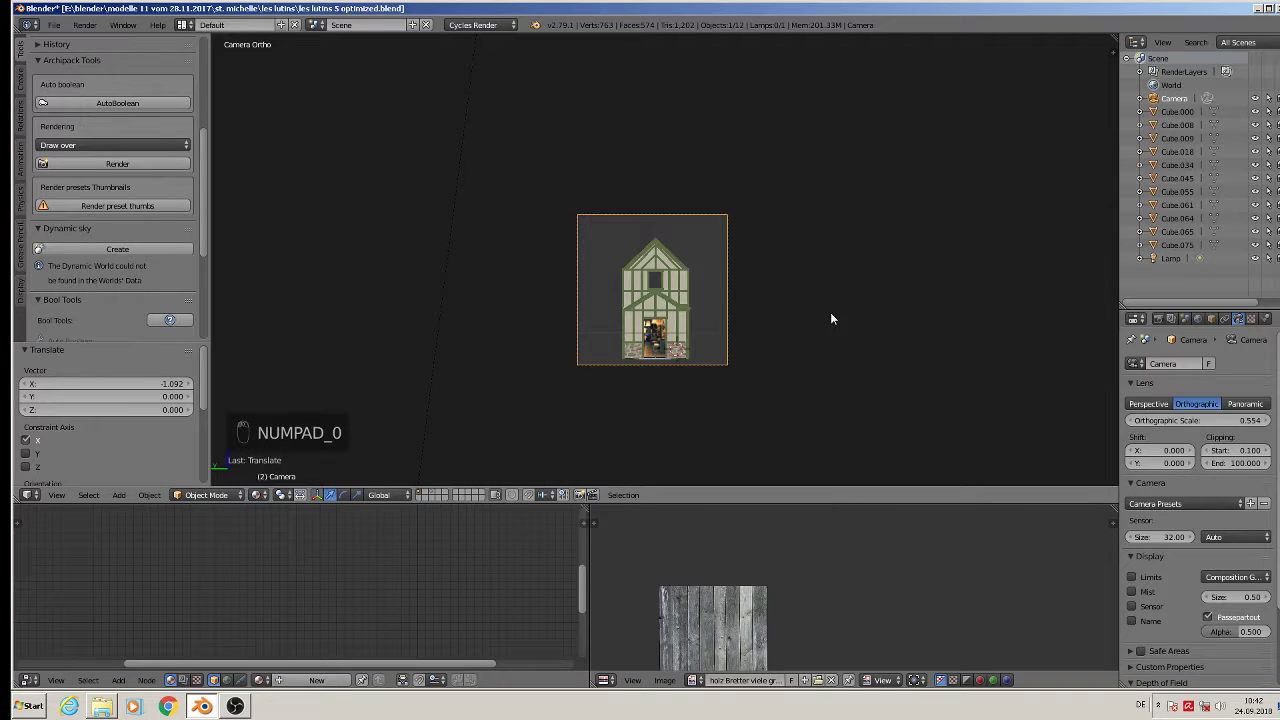
# Step: Frame the gabled house front by lowering the camera about 0.034 and setting its orthographic scale to 0.454
pyautogui.scroll(4, 760, 331)
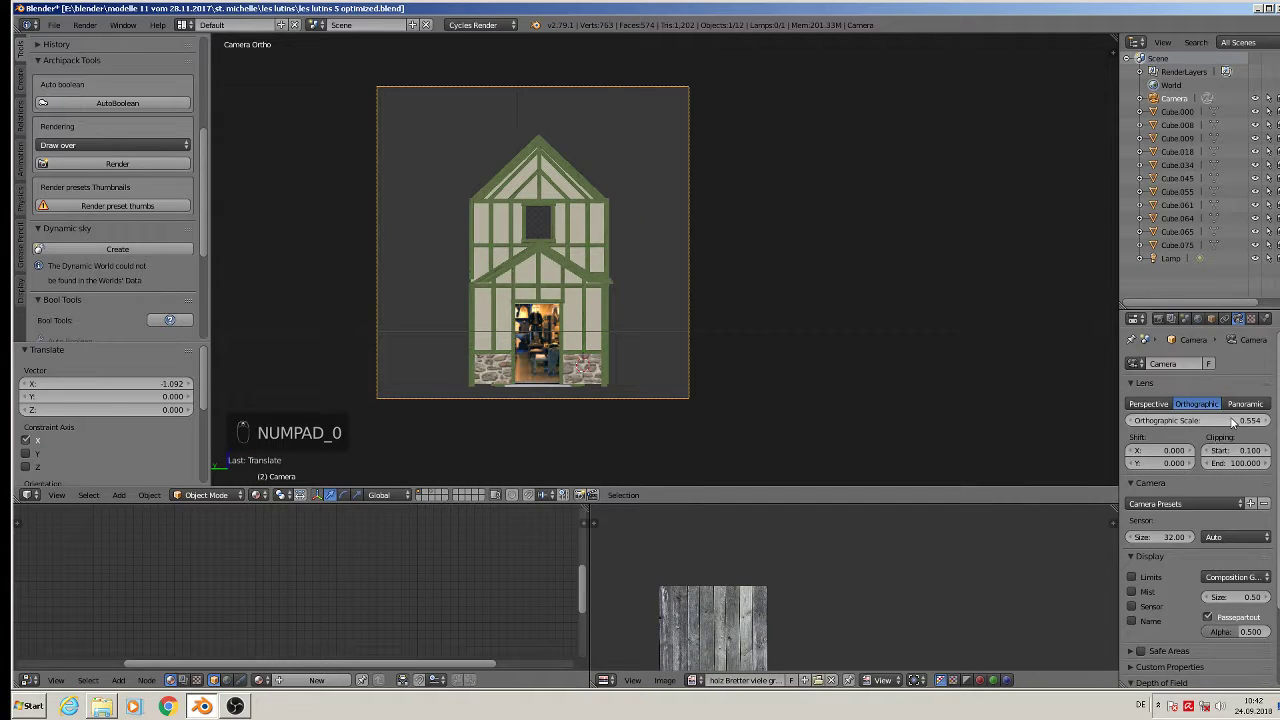
pyautogui.moveTo(1233, 422)
pyautogui.mouseDown()
pyautogui.moveTo(1200, 422)
pyautogui.moveTo(1260, 422)
pyautogui.moveTo(1212, 421)
pyautogui.mouseUp()
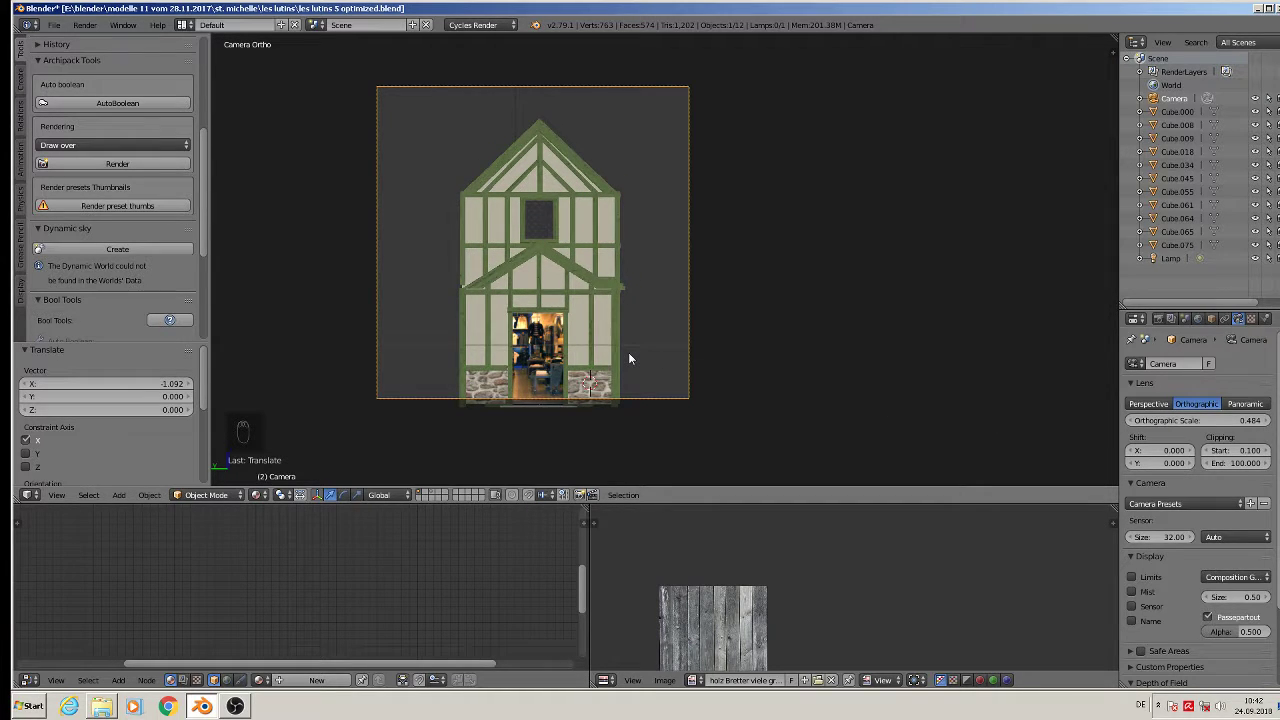
pyautogui.press('g')
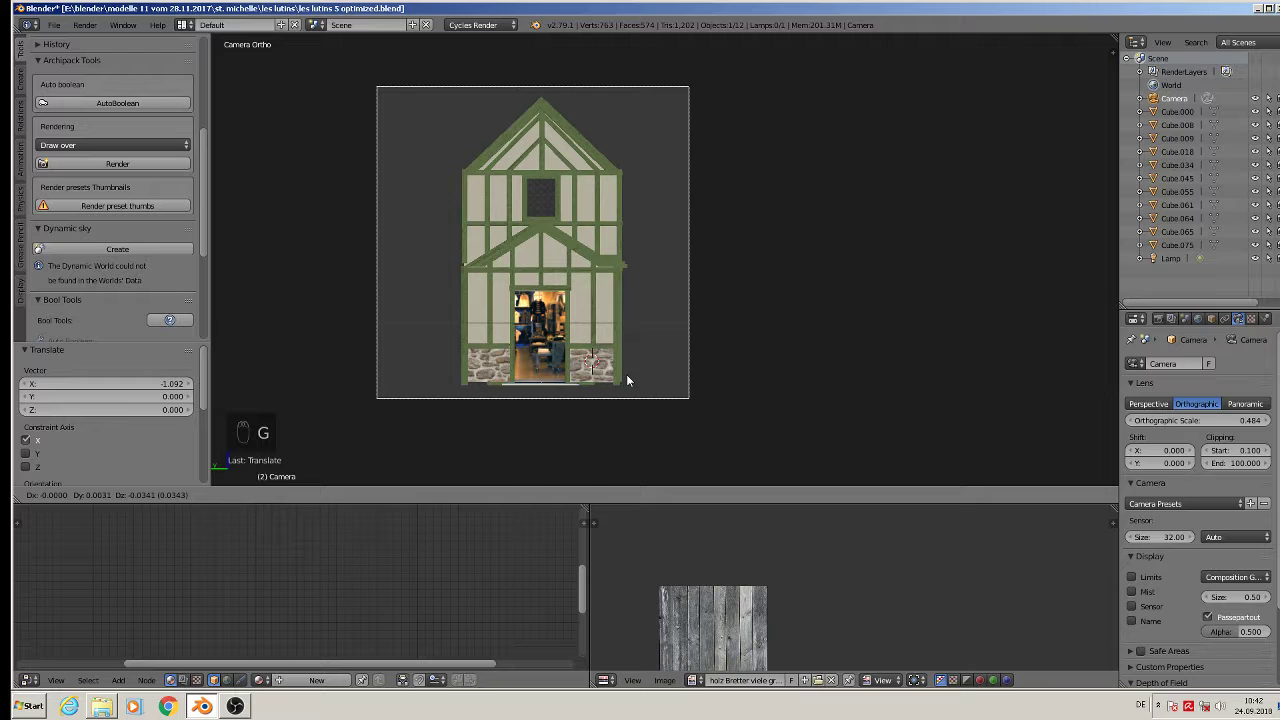
pyautogui.click(627, 378)
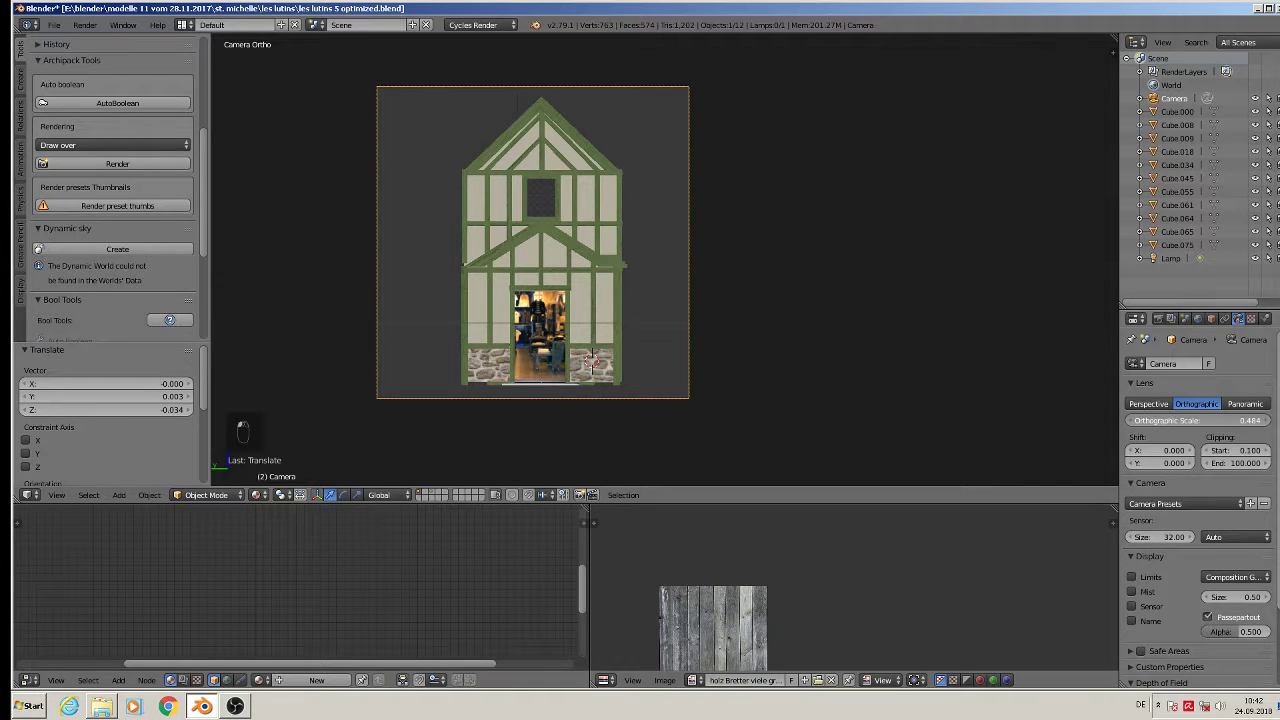
pyautogui.moveTo(1197, 421); pyautogui.dragTo(1191, 421)
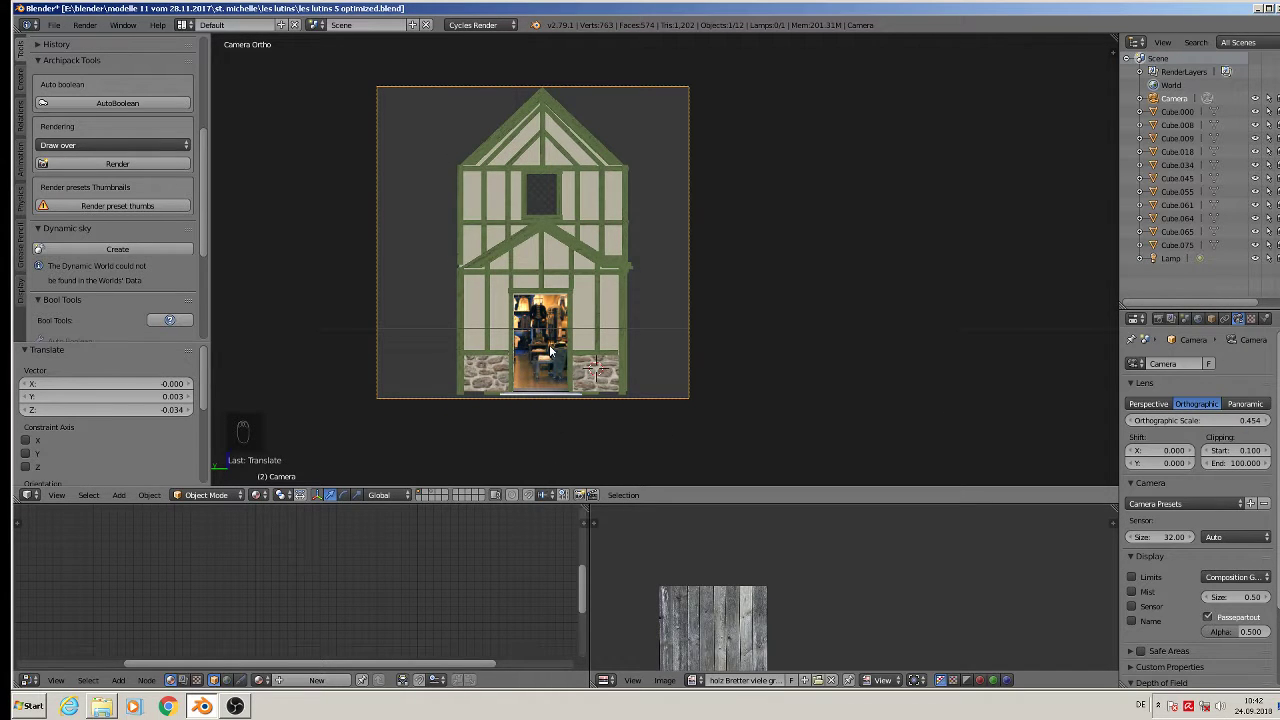
# Step: Render the front view and inspect the upper window and door area
pyautogui.press('F12')
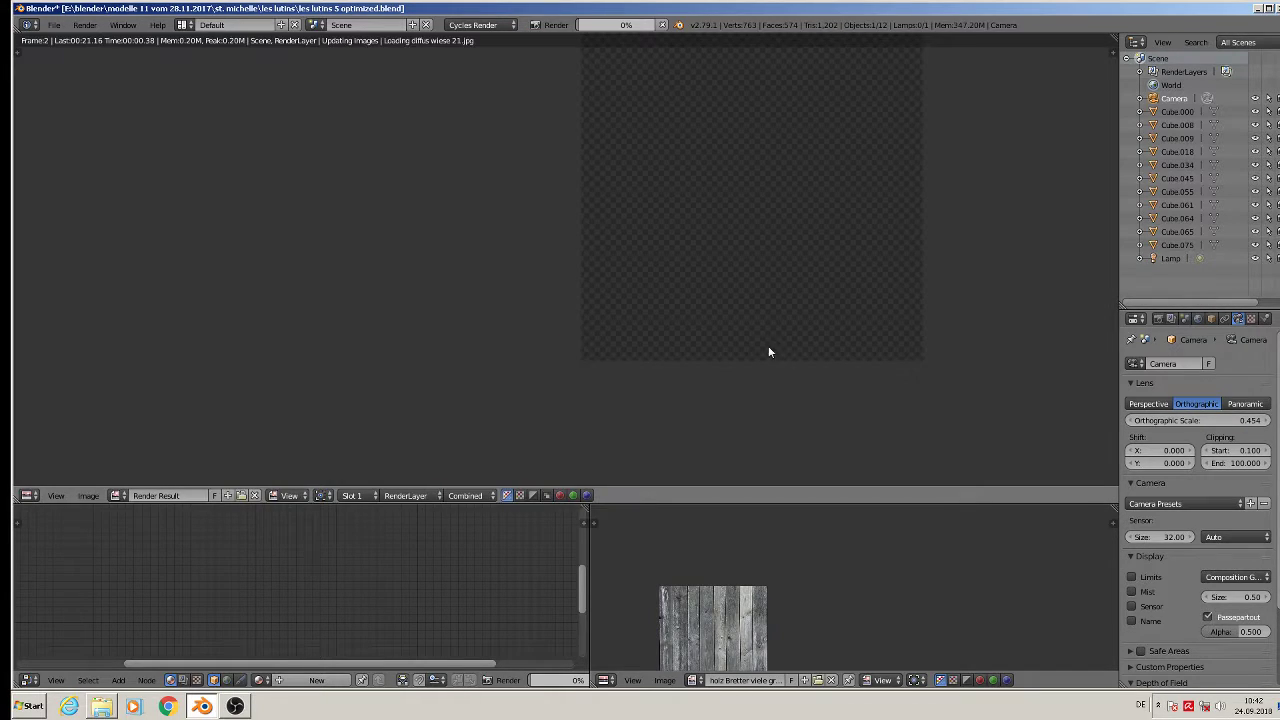
pyautogui.scroll(-2, 566, 290)
pyautogui.scroll(3, 645, 205)
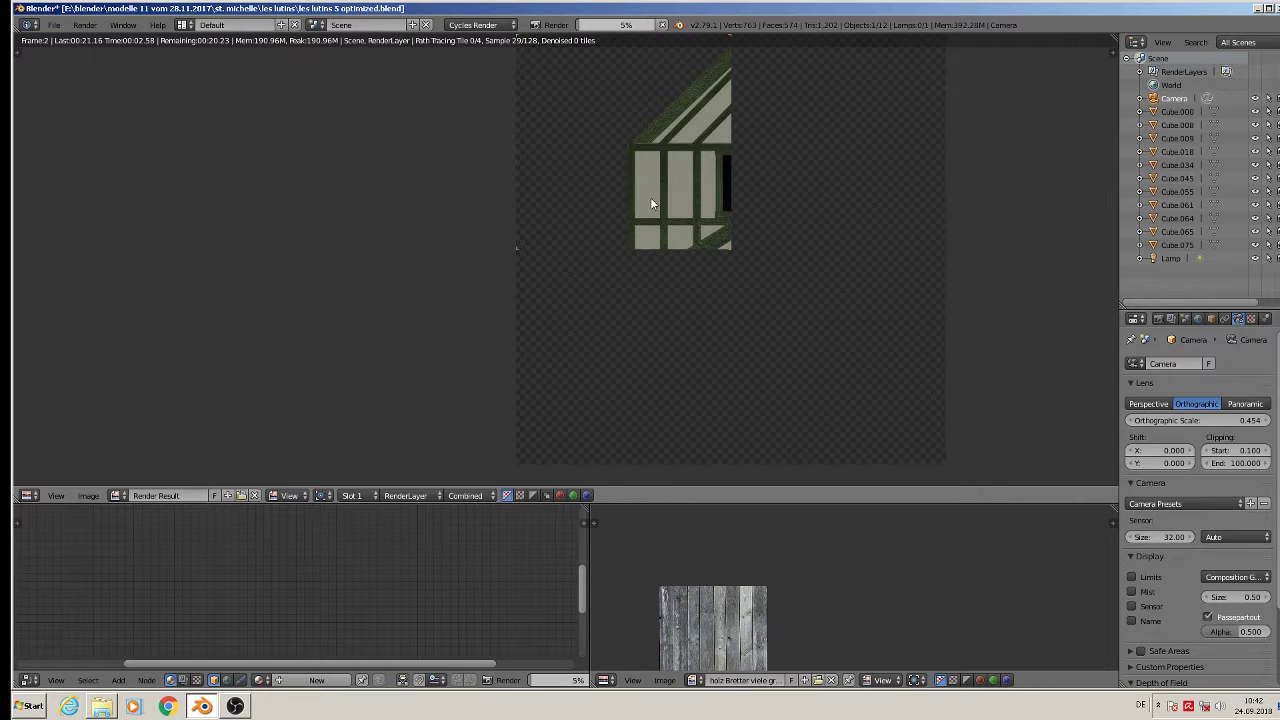
pyautogui.scroll(-1, 677, 232)
pyautogui.moveTo(677, 232); pyautogui.dragTo(539, 237, button='middle')
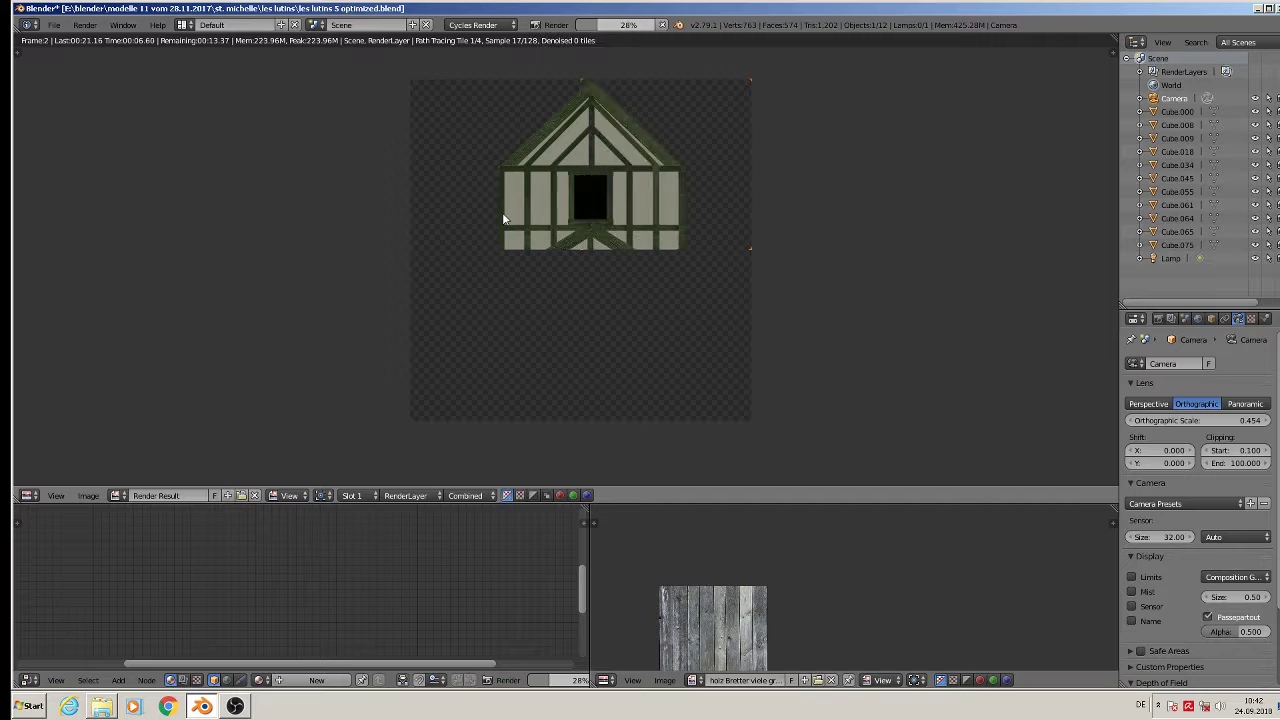
pyautogui.scroll(3, 653, 212)
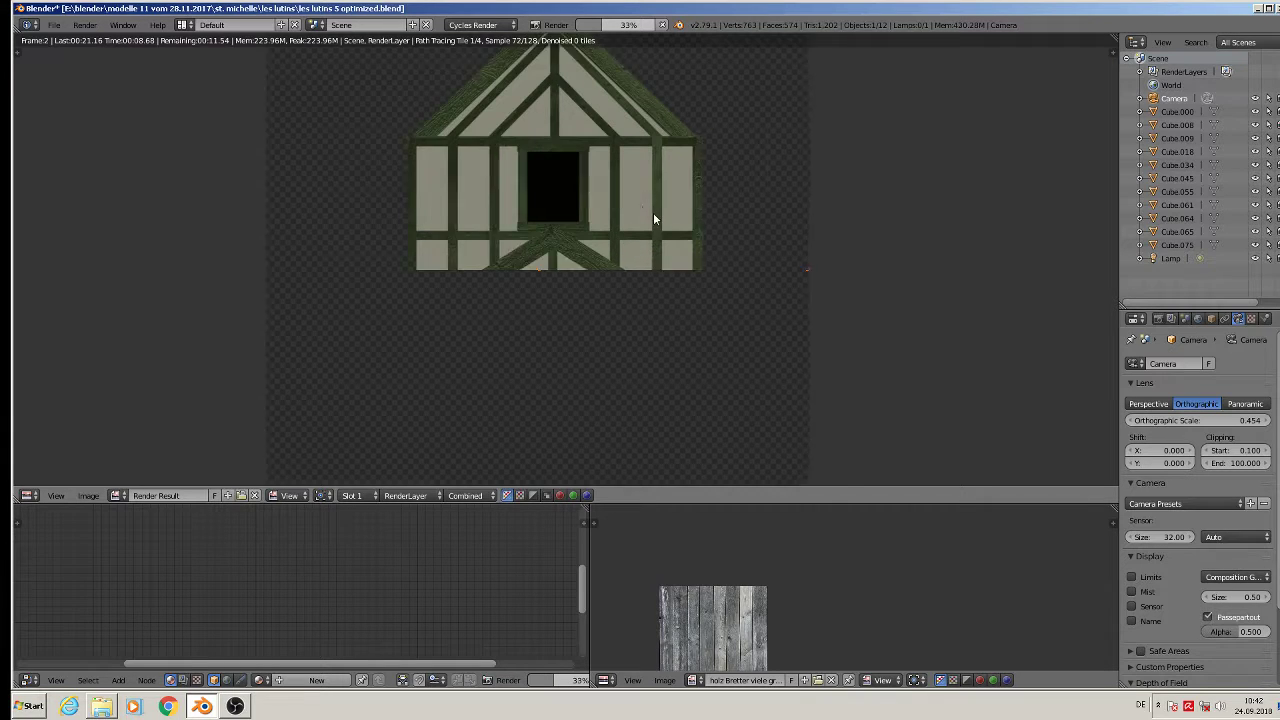
pyautogui.scroll(-3, 597, 210)
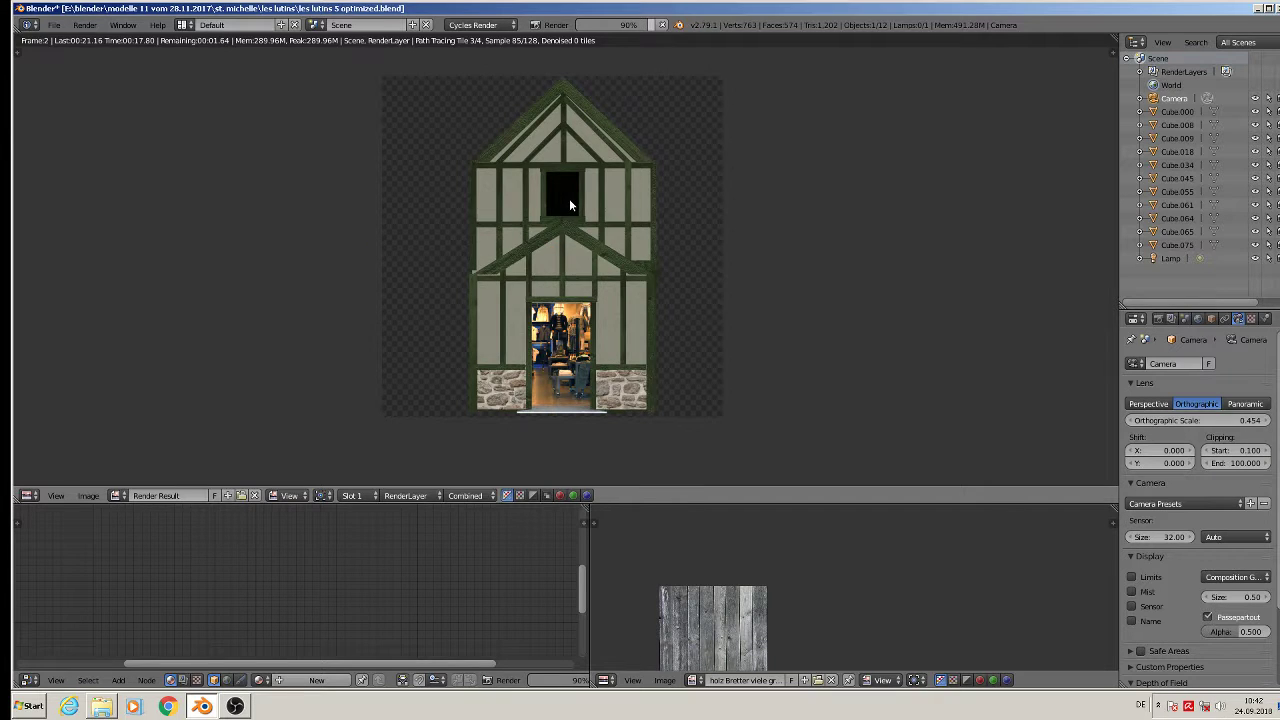
pyautogui.press('Escape')
# Step: Lighten the Diffuse BSDF colour of the house's window material to grey
pyautogui.rightClick(545, 190)
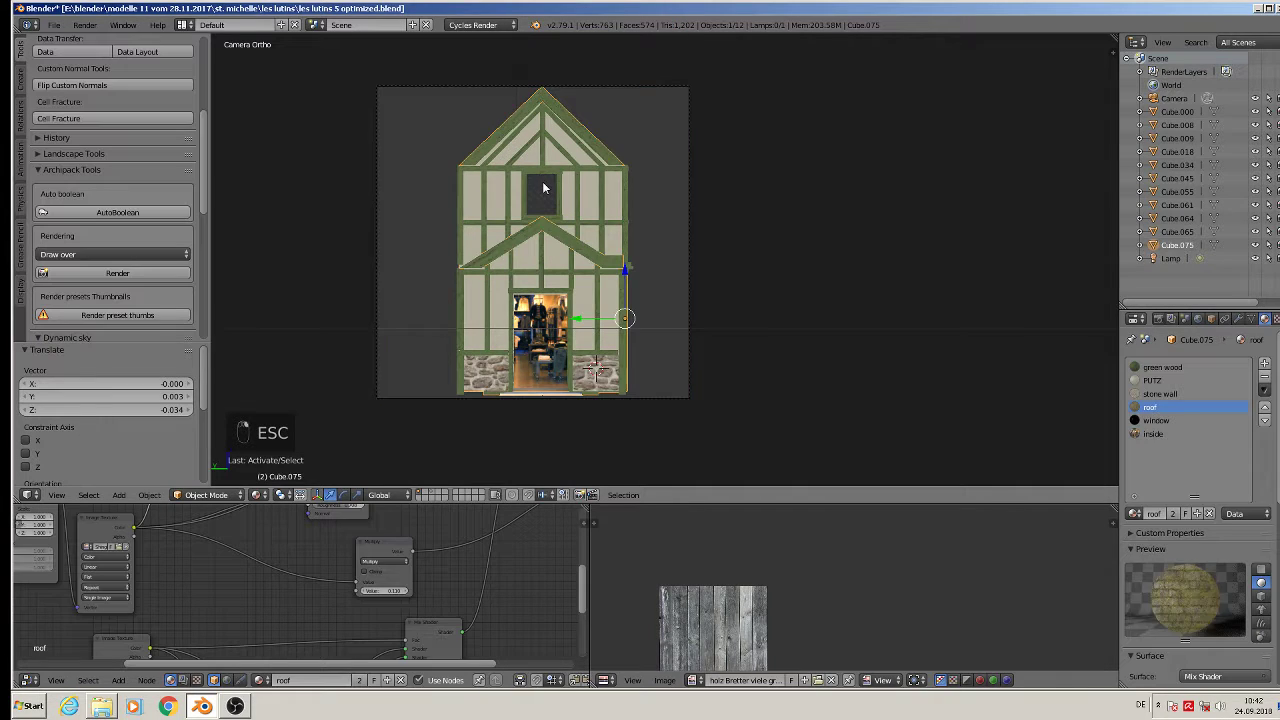
pyautogui.click(1157, 421)
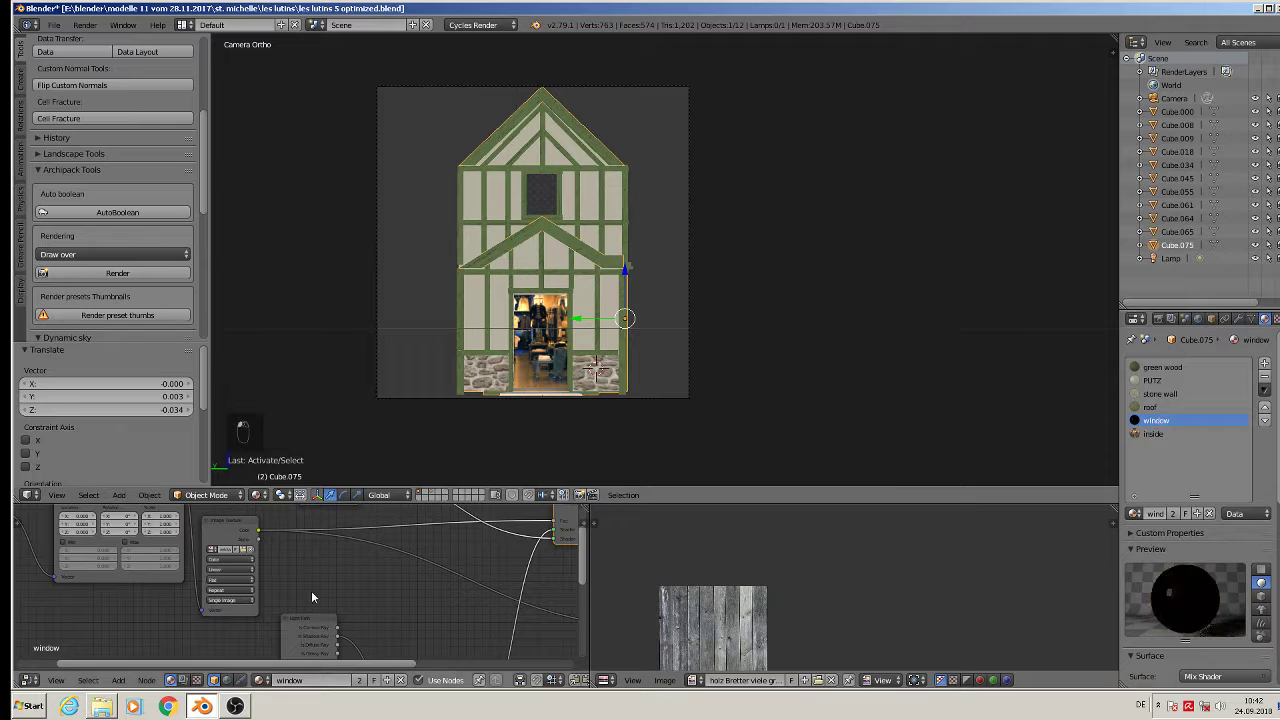
pyautogui.moveTo(311, 590); pyautogui.dragTo(430, 664, button='middle')
pyautogui.scroll(2, 345, 585)
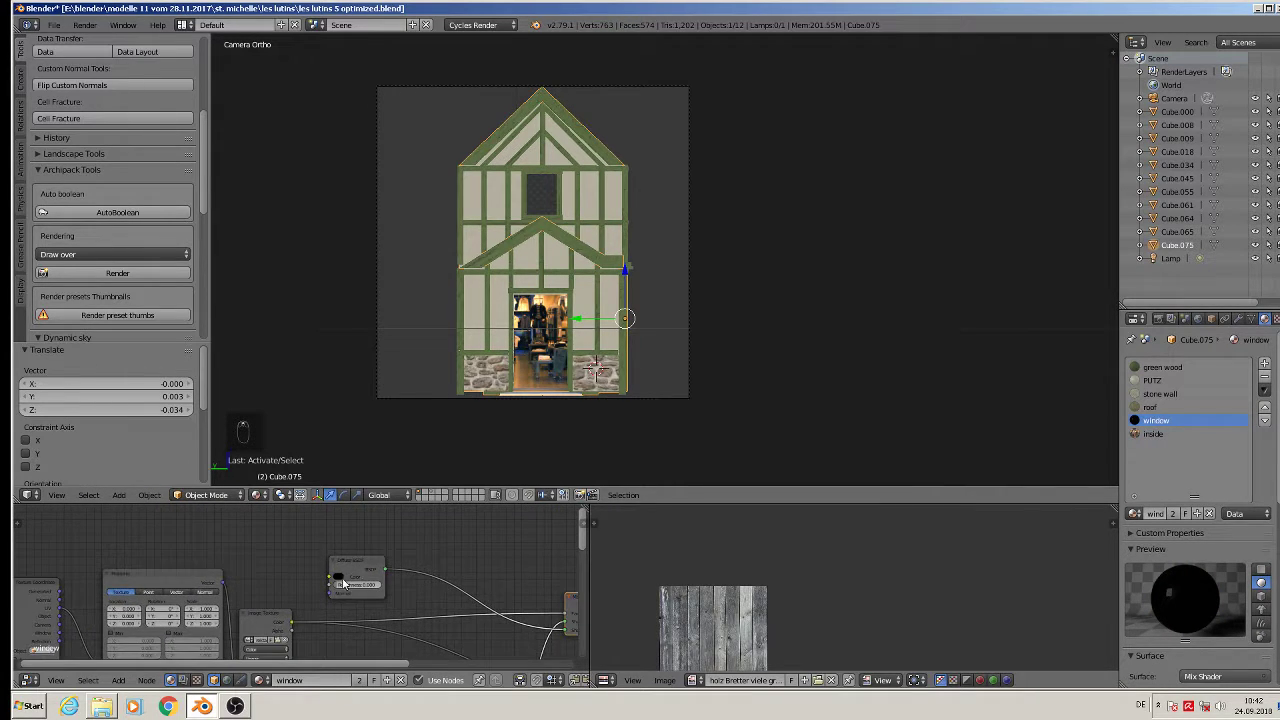
pyautogui.click(338, 578)
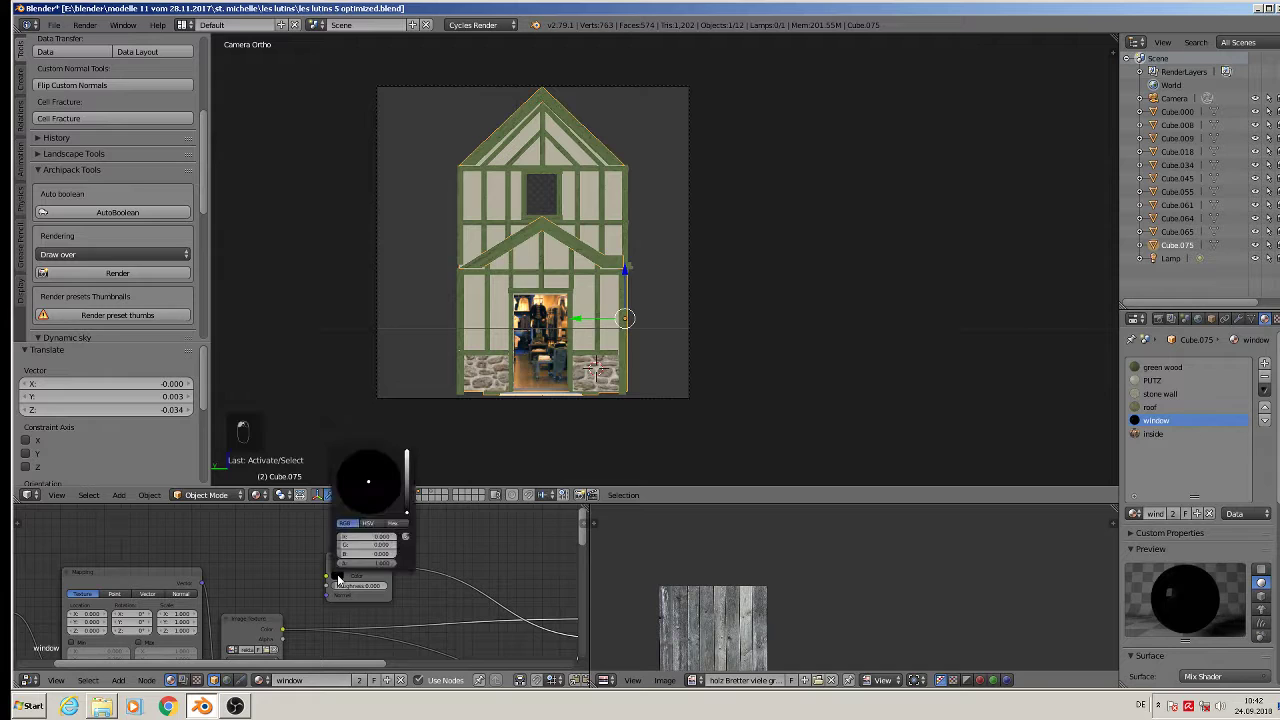
pyautogui.click(408, 480)
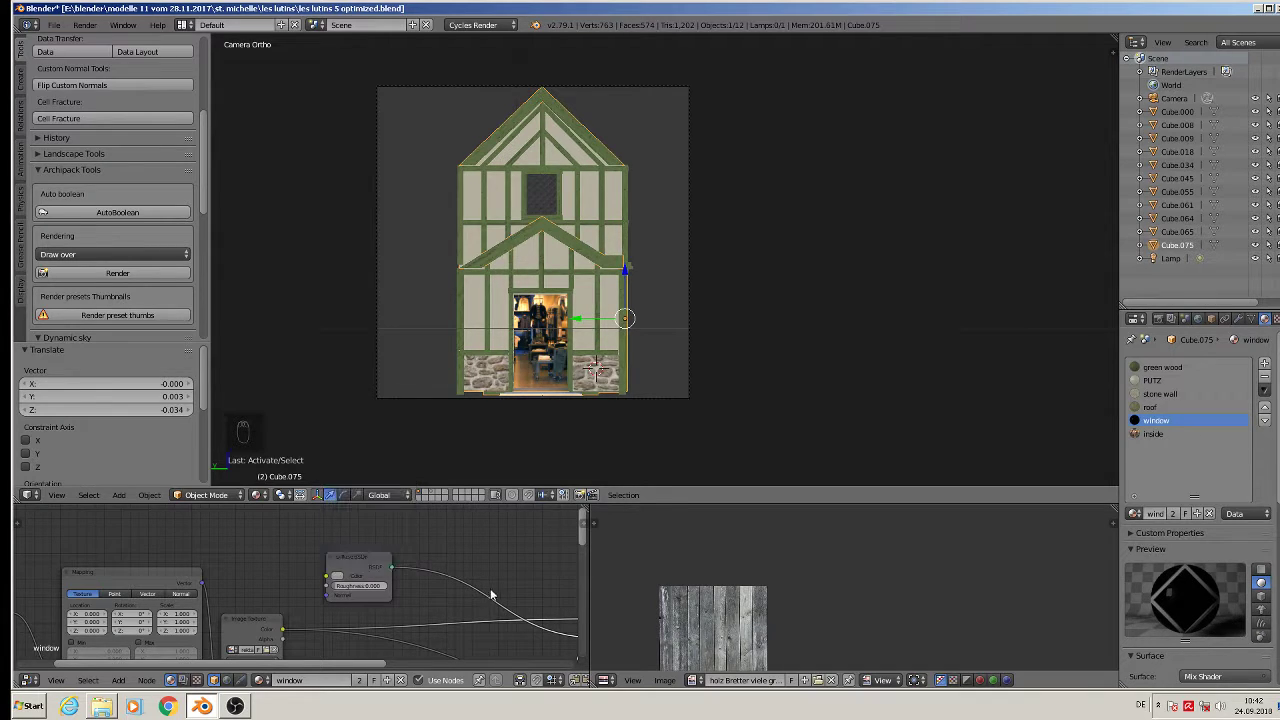
# Step: Lighten the Transparent BSDF and Glass BSDF colours in the window material
pyautogui.scroll(-2, 463, 610)
pyautogui.moveTo(463, 610); pyautogui.dragTo(508, 545, button='middle')
pyautogui.scroll(2, 470, 570)
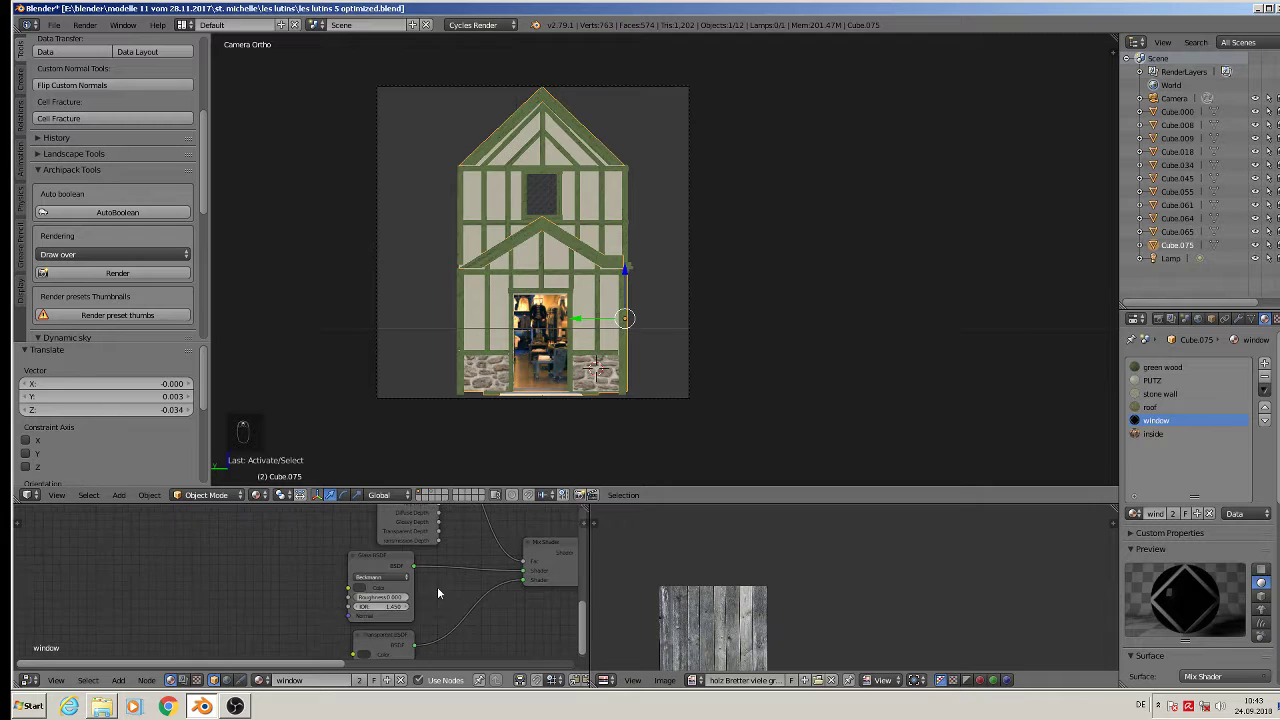
pyautogui.moveTo(438, 608); pyautogui.dragTo(465, 566, button='middle')
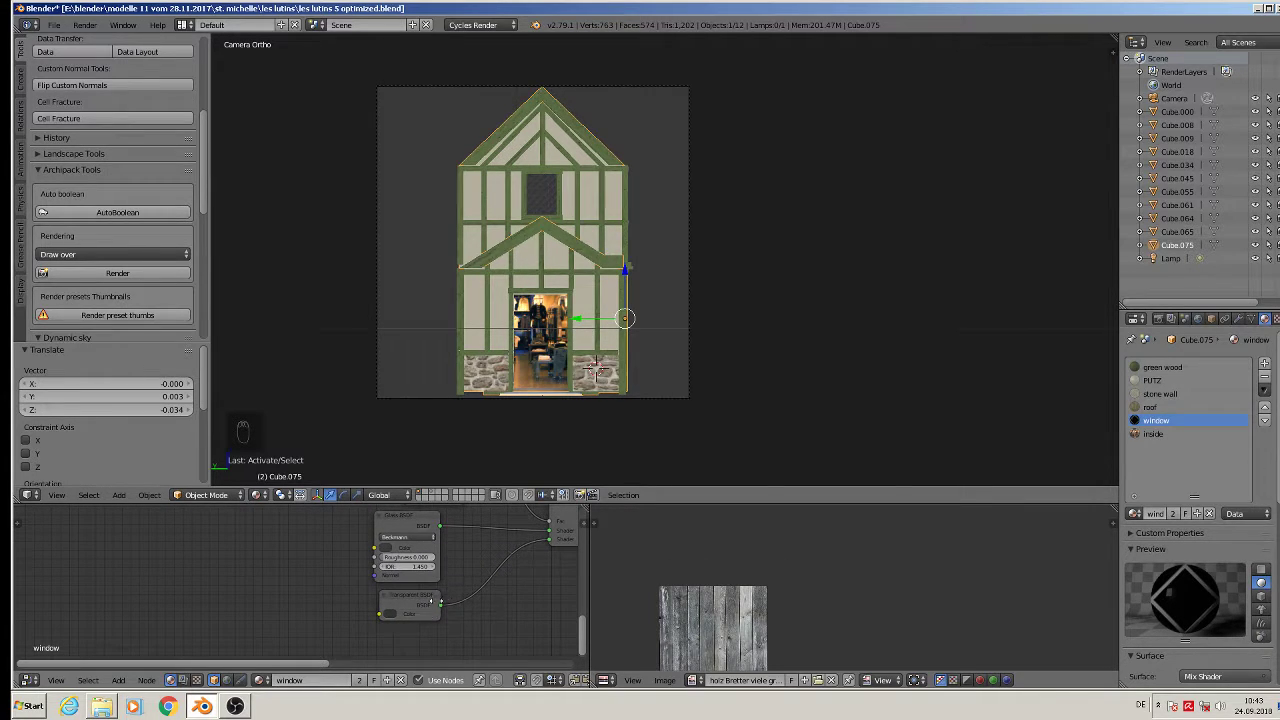
pyautogui.click(389, 615)
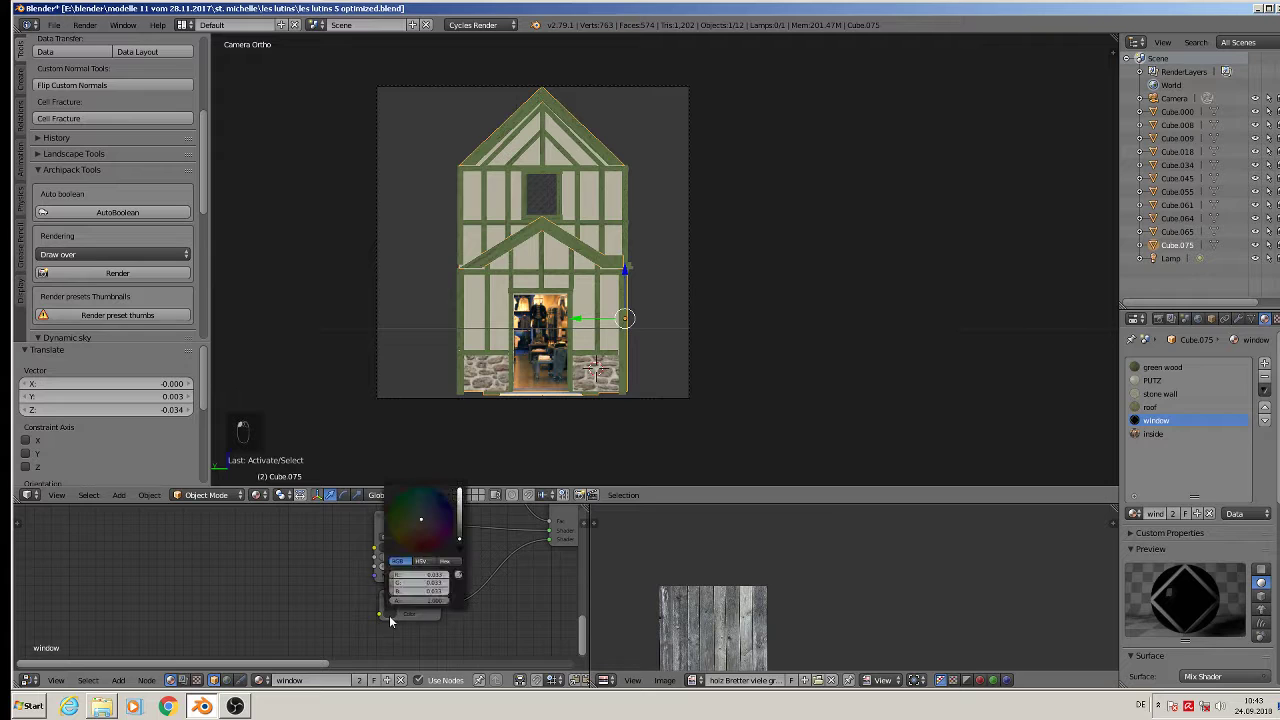
pyautogui.click(461, 523)
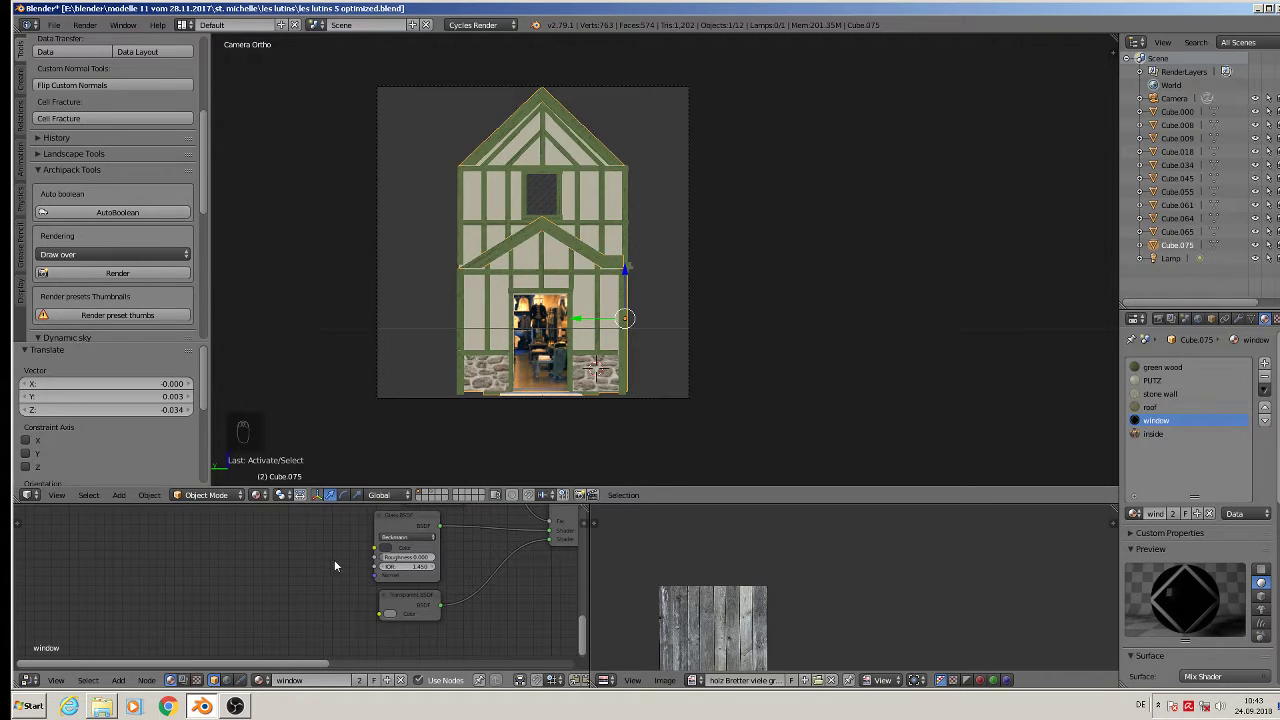
pyautogui.click(388, 548)
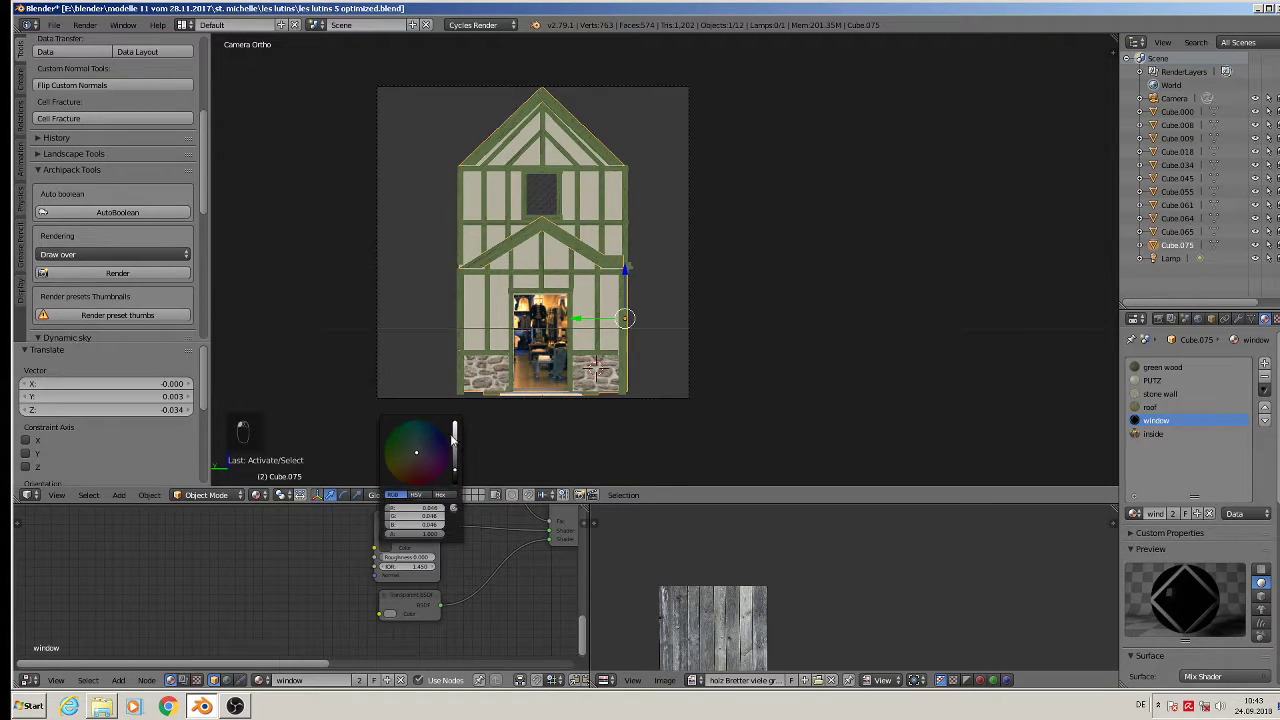
pyautogui.click(455, 437)
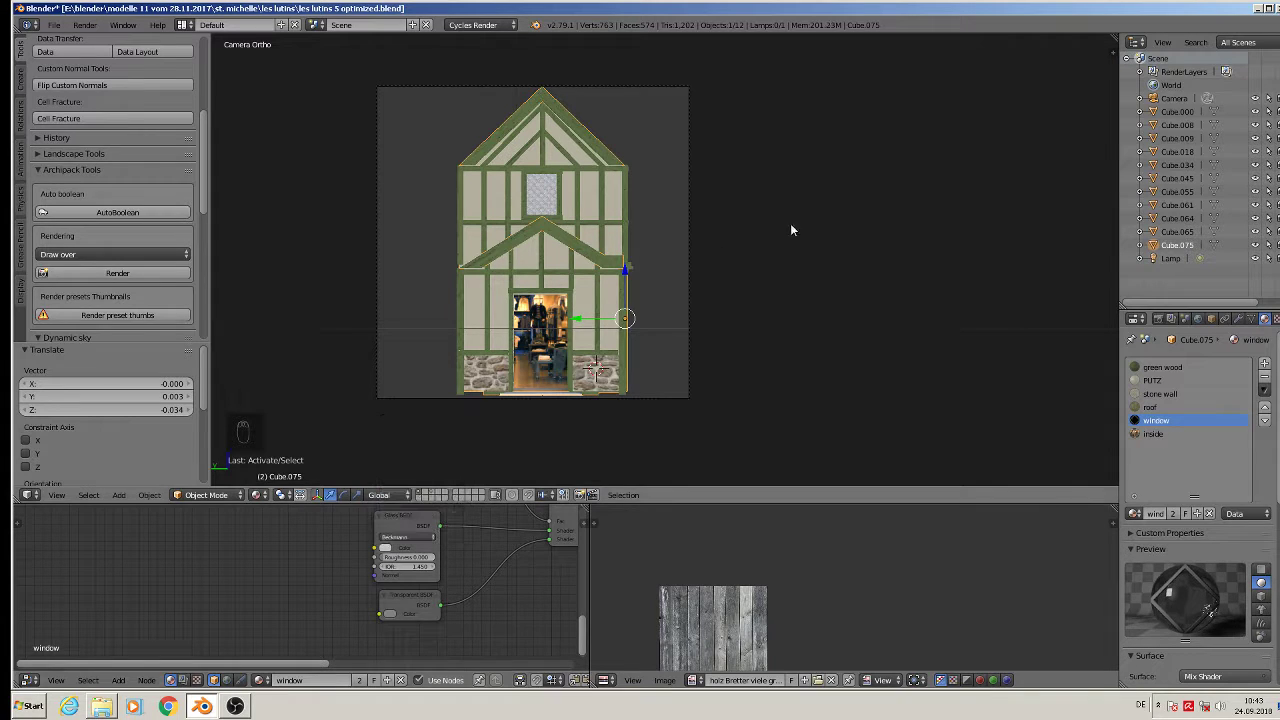
# Step: Render the front view again to check the lightened window
pyautogui.press('F12')
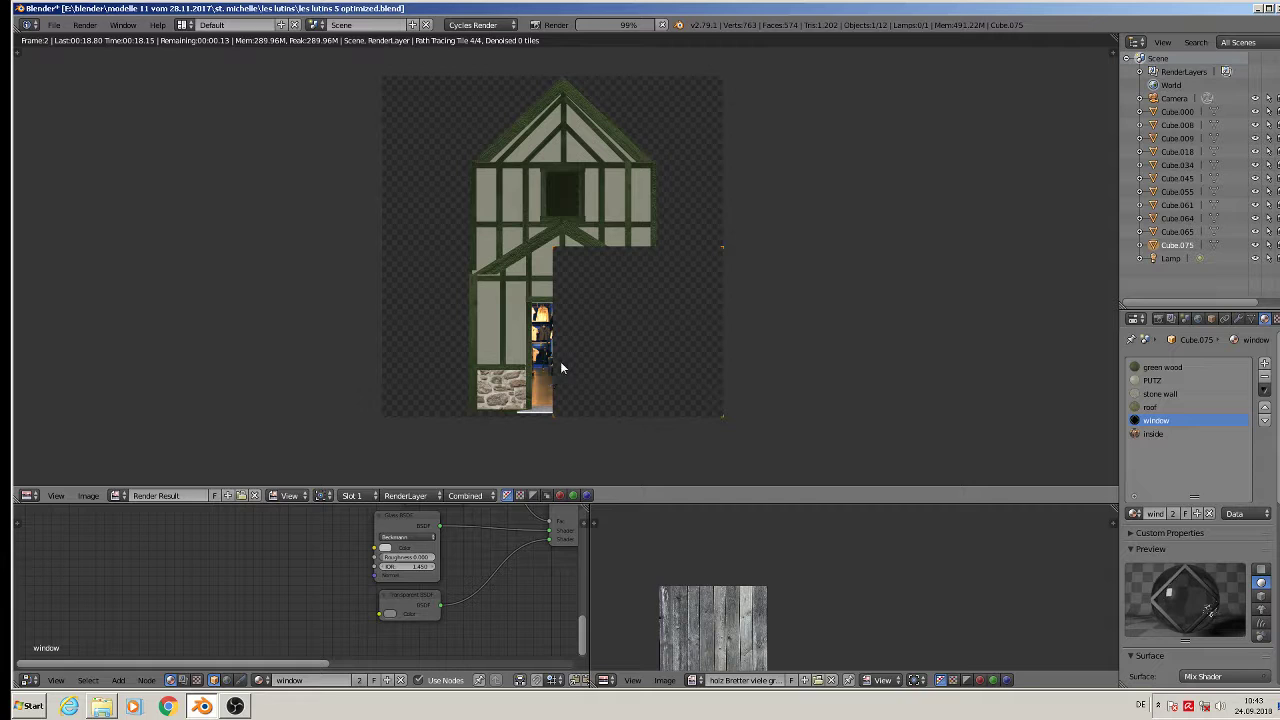
pyautogui.press('Escape')
pyautogui.press('Escape')
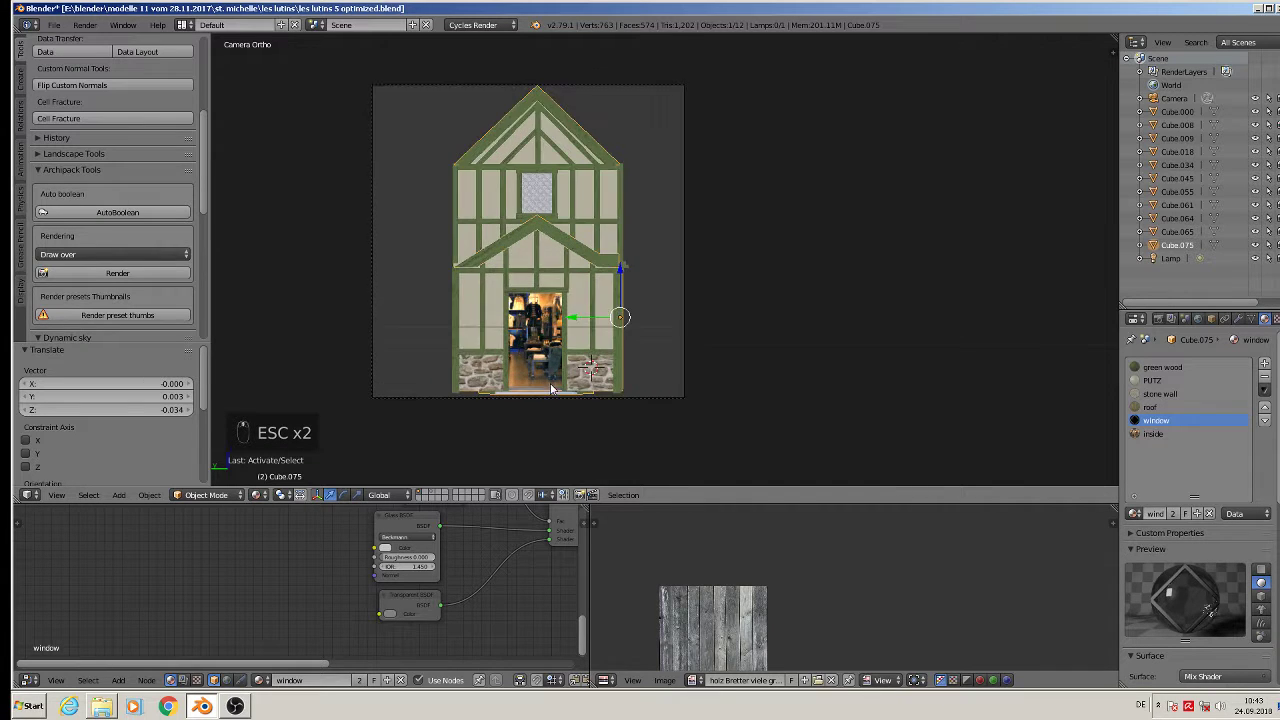
# Step: Raise the protruding lower vertices of the shop interior below the doorway by about 0.005 along Z
pyautogui.scroll(2, 558, 376)
pyautogui.press('Tab')
pyautogui.scroll(4, 558, 376)
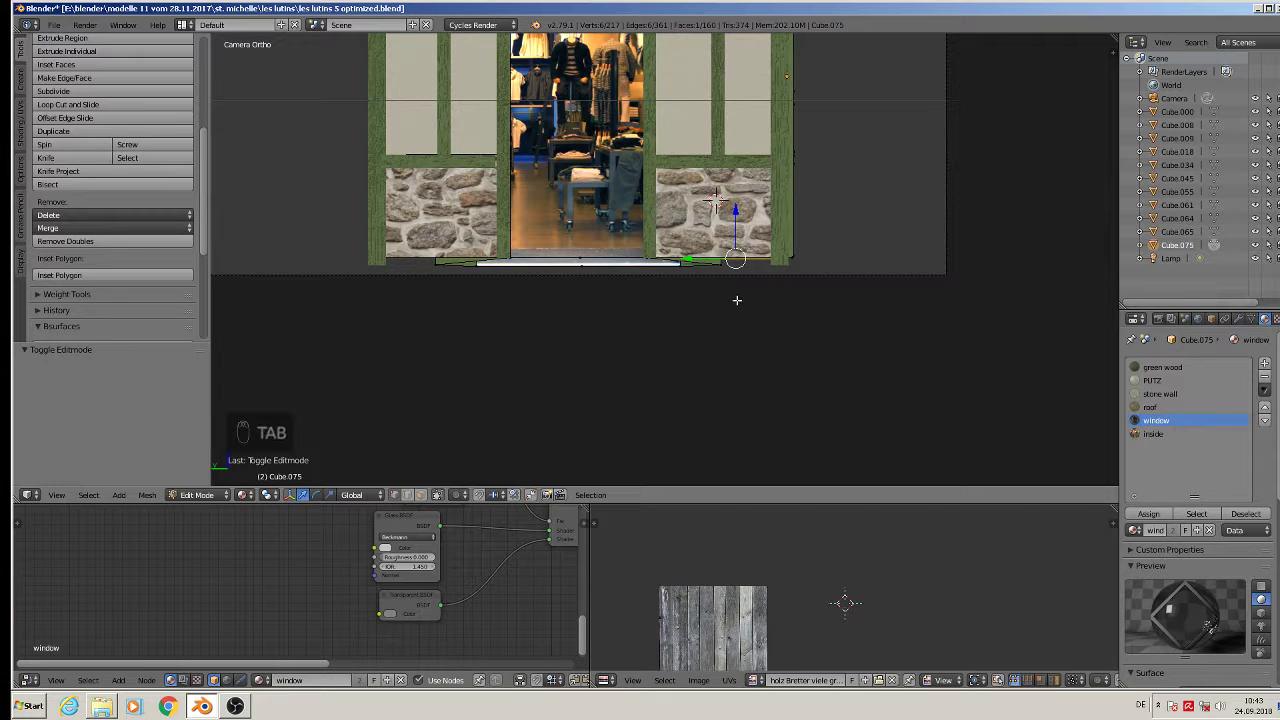
pyautogui.press('a')
pyautogui.press('a')
pyautogui.press('b')
pyautogui.moveTo(740, 278); pyautogui.dragTo(405, 262)
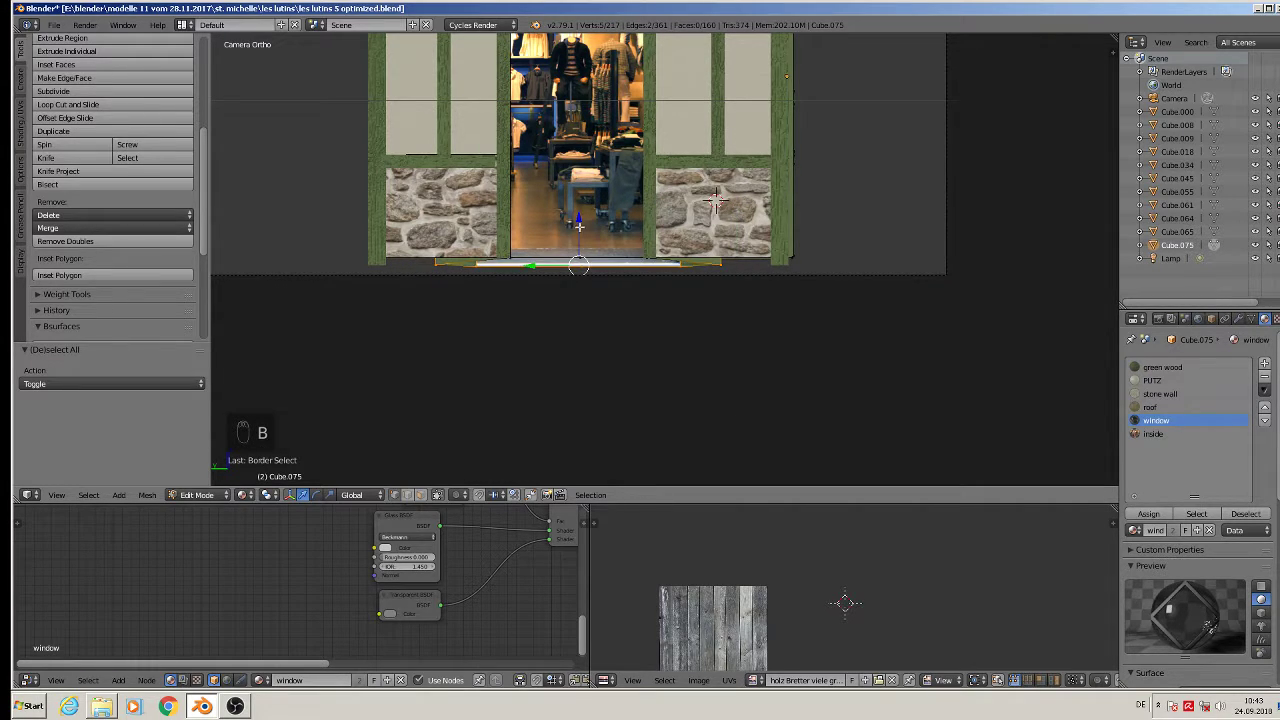
pyautogui.press('g')
pyautogui.press('z')
pyautogui.click(580, 218)
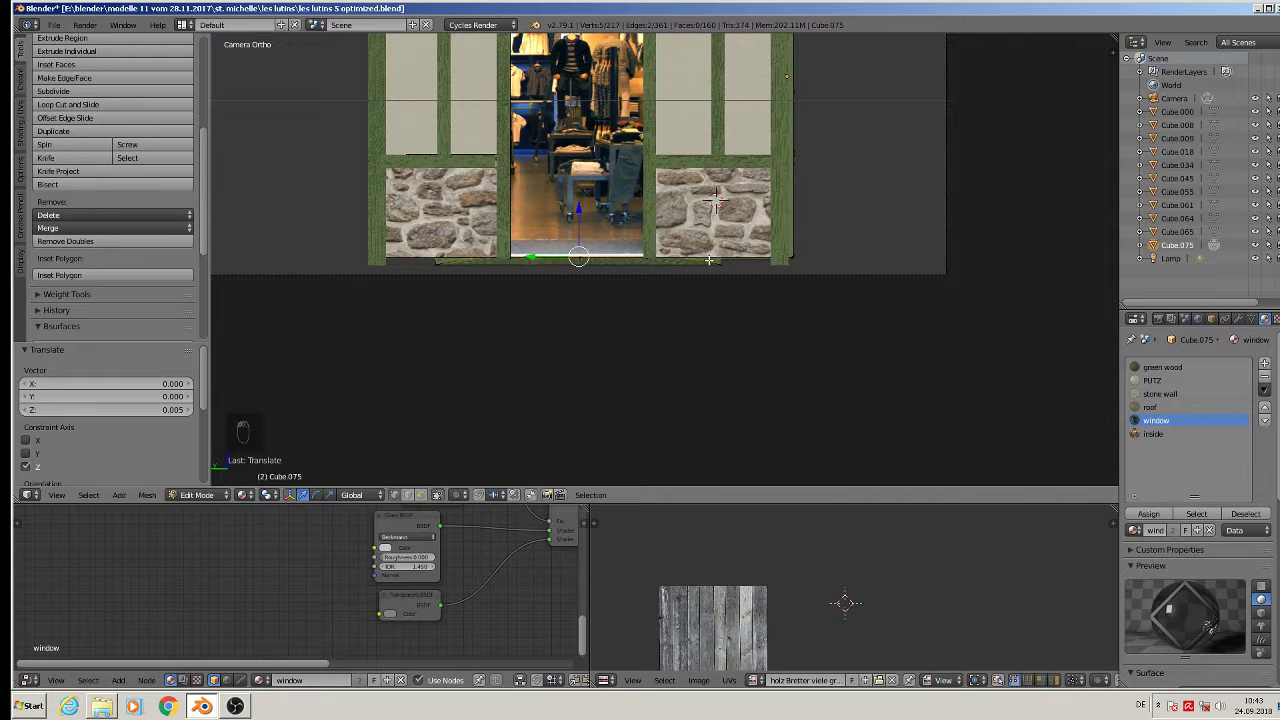
# Step: Raise the remaining bottom-edge vertices of the strip below the doorway and stone walls by about 0.005 along Z
pyautogui.press('a')
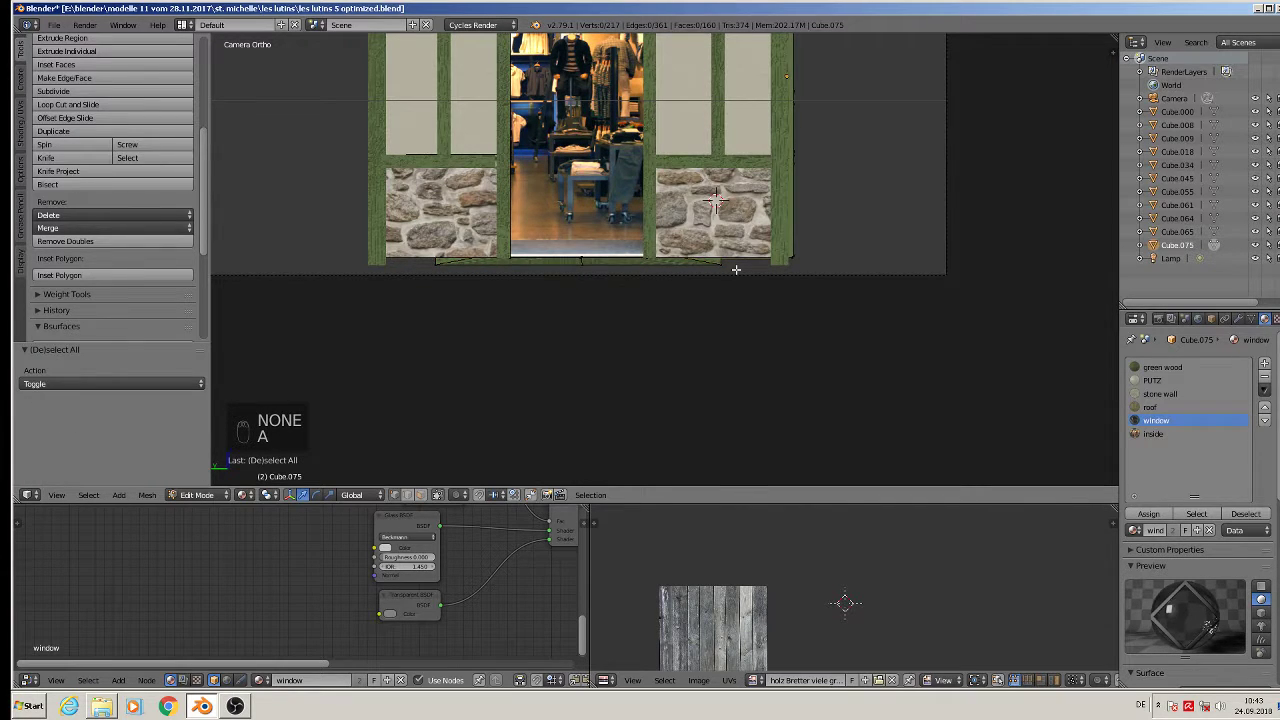
pyautogui.press('b')
pyautogui.moveTo(733, 268); pyautogui.dragTo(437, 258)
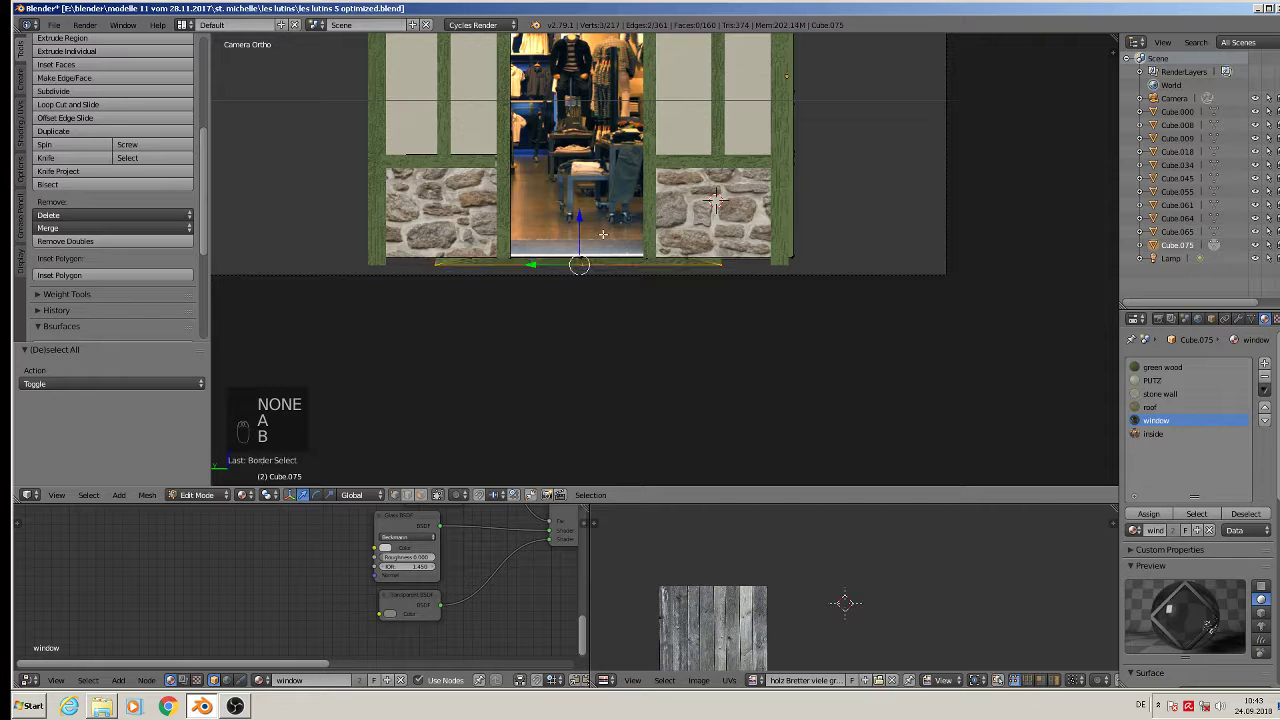
pyautogui.press('g')
pyautogui.press('z')
pyautogui.click(585, 219)
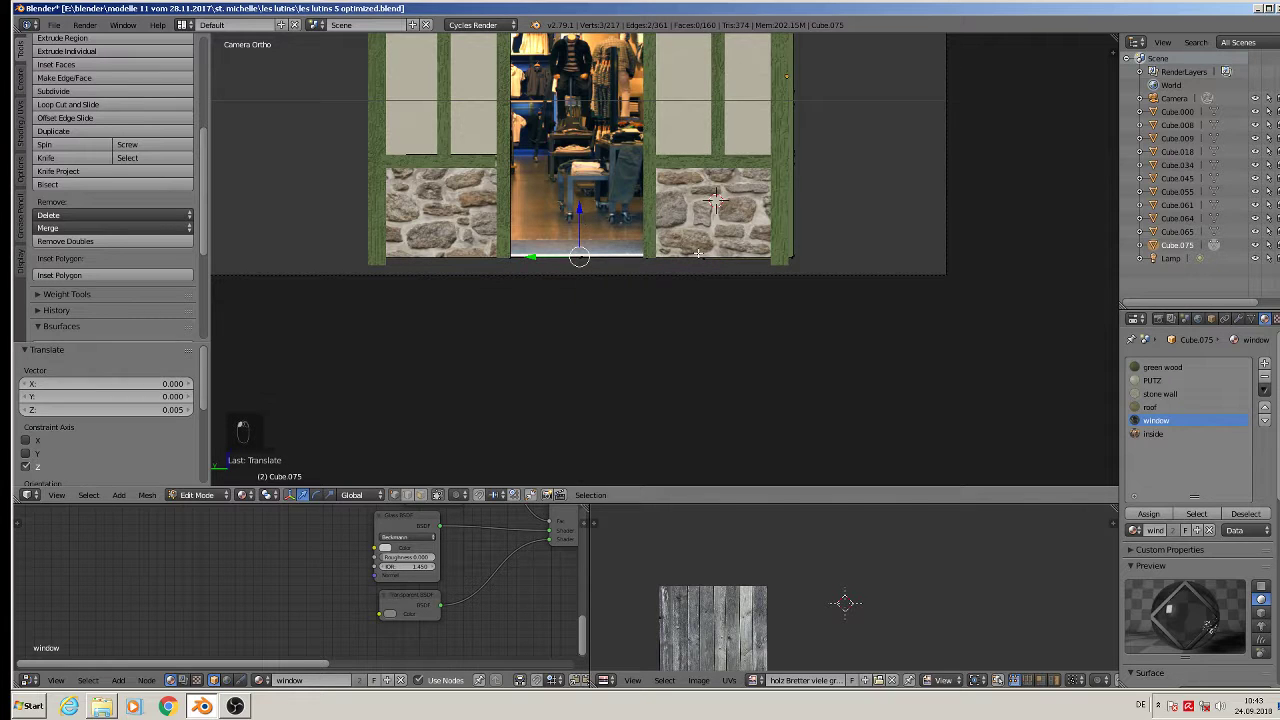
pyautogui.press('a')
# Step: Raise the bottom vertices of the right green corner post by about 0.004 along Z, level with the wall base
pyautogui.rightClick(782, 260)
pyautogui.press('Tab')
pyautogui.rightClick(783, 263)
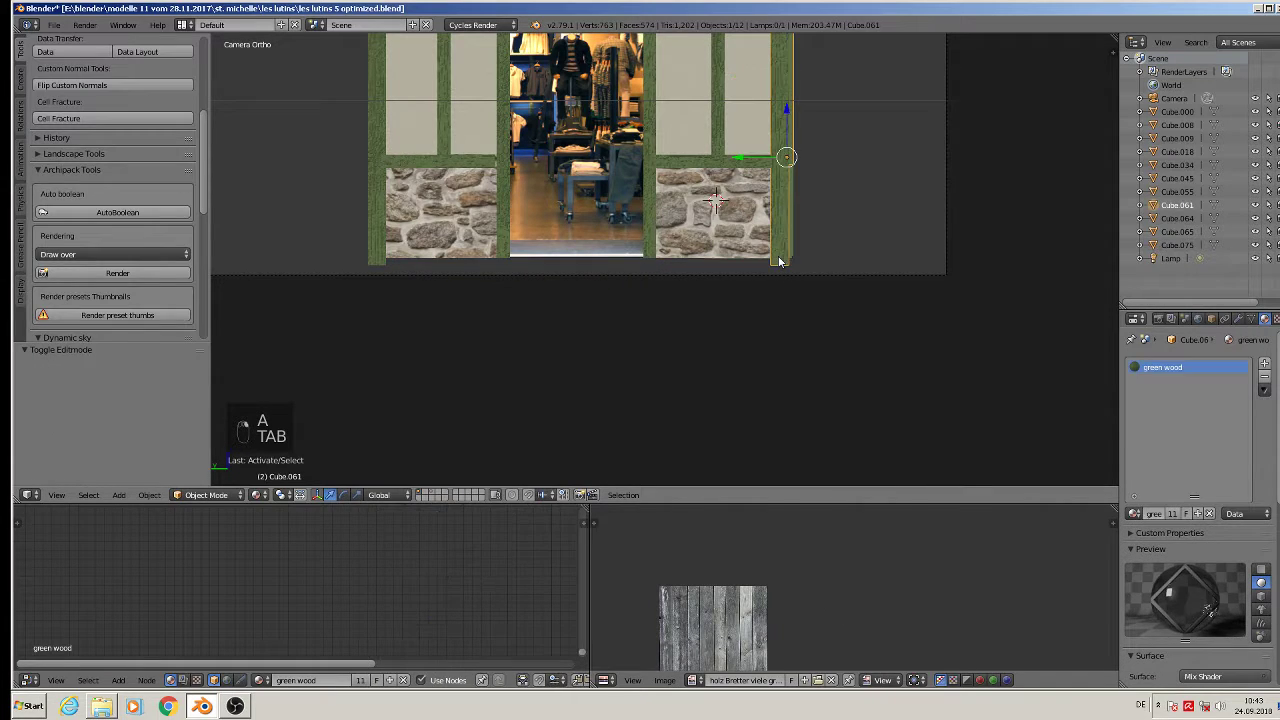
pyautogui.press('Tab')
pyautogui.press('a')
pyautogui.press('a')
pyautogui.press('a')
pyautogui.press('a')
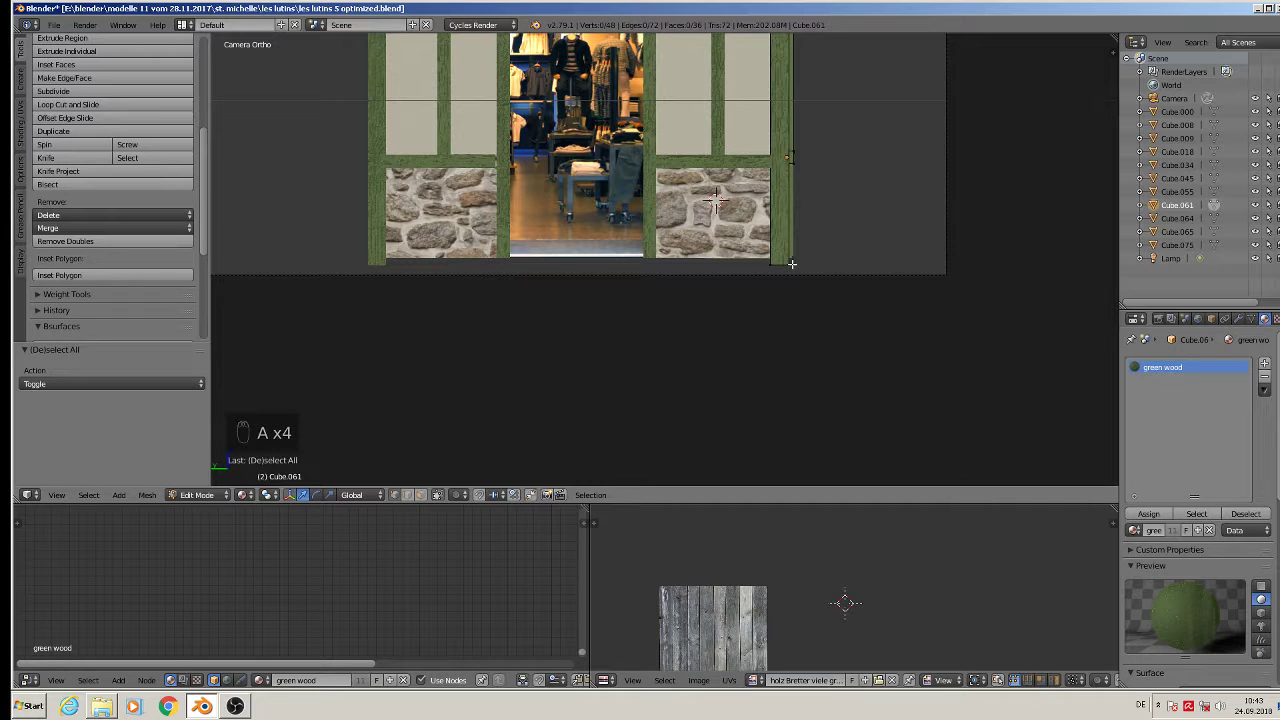
pyautogui.press('c')
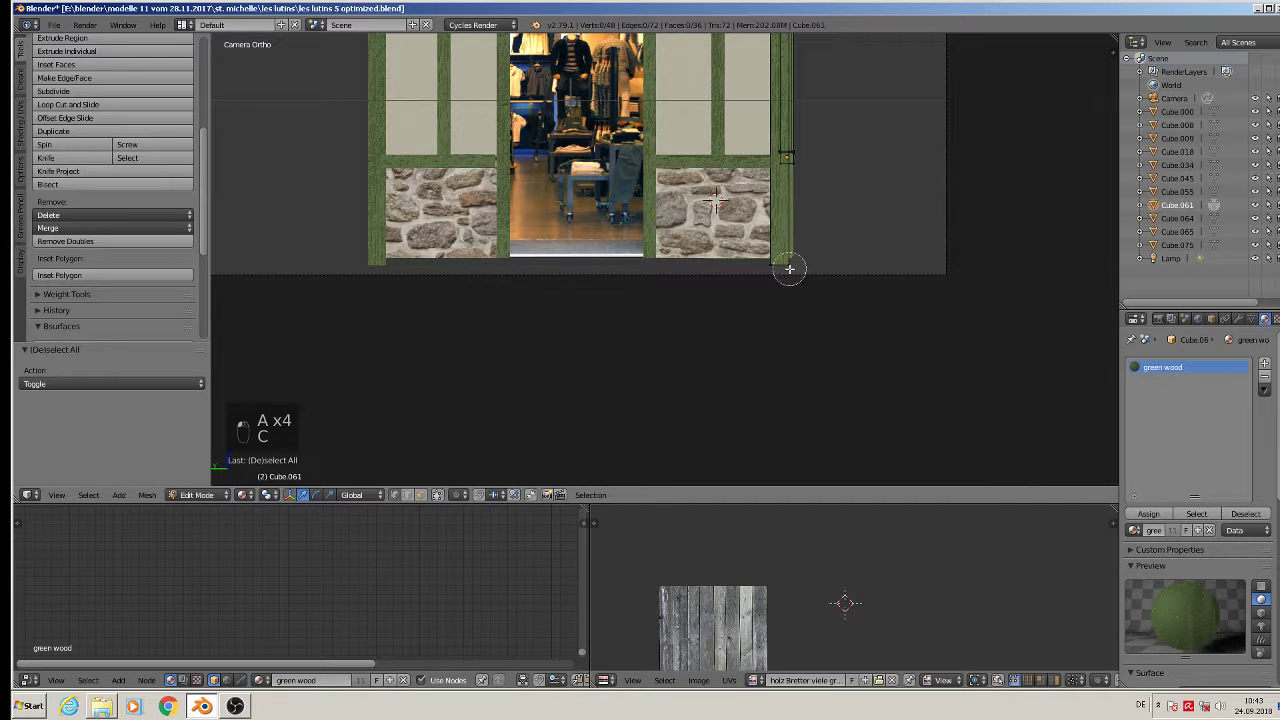
pyautogui.click(778, 265)
pyautogui.rightClick(778, 265)
pyautogui.moveTo(783, 232); pyautogui.dragTo(784, 225)
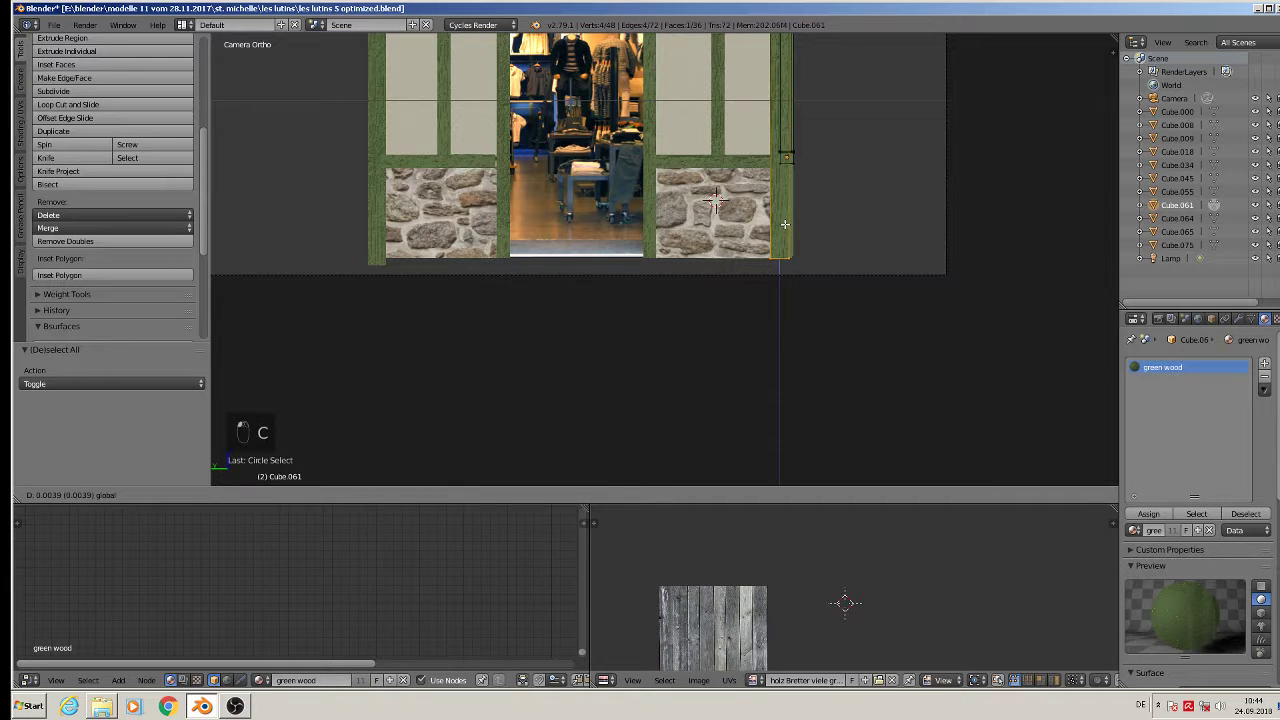
pyautogui.click(784, 225)
pyautogui.press('a')
pyautogui.press('Tab')
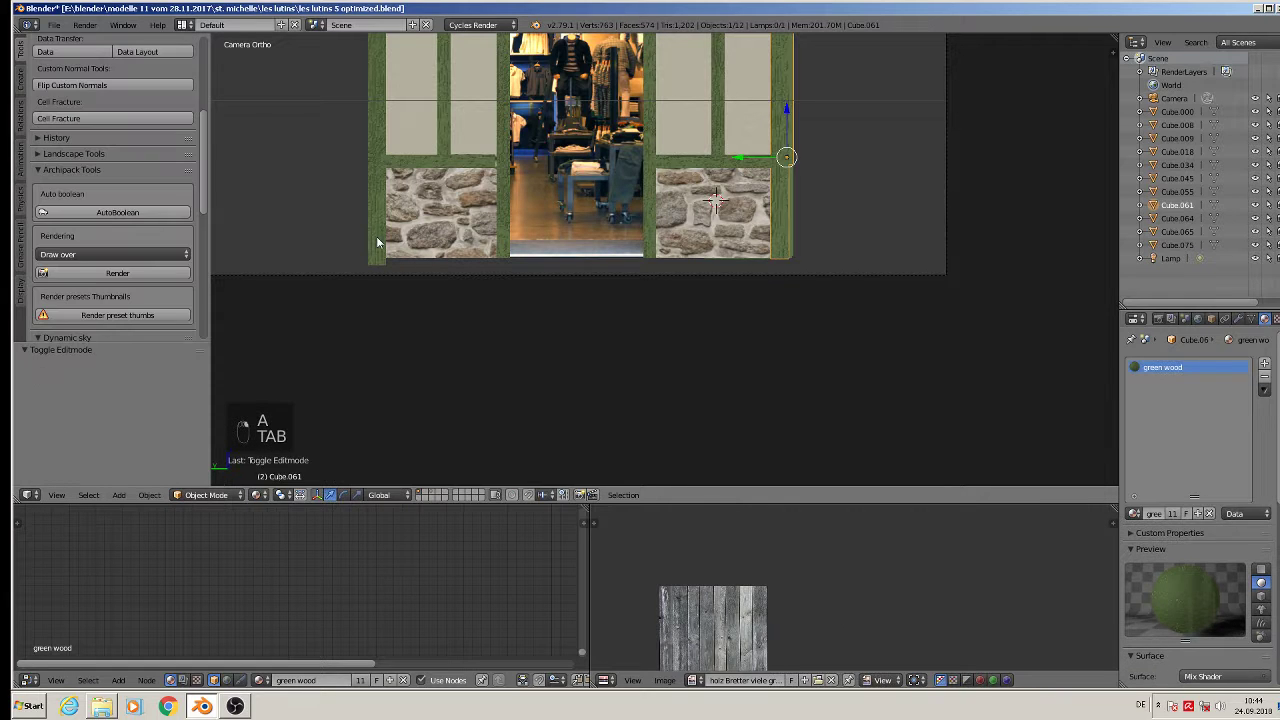
pyautogui.rightClick(377, 243)
pyautogui.press('Tab')
pyautogui.press('a')
pyautogui.press('a')
pyautogui.press('a')
pyautogui.press('v')
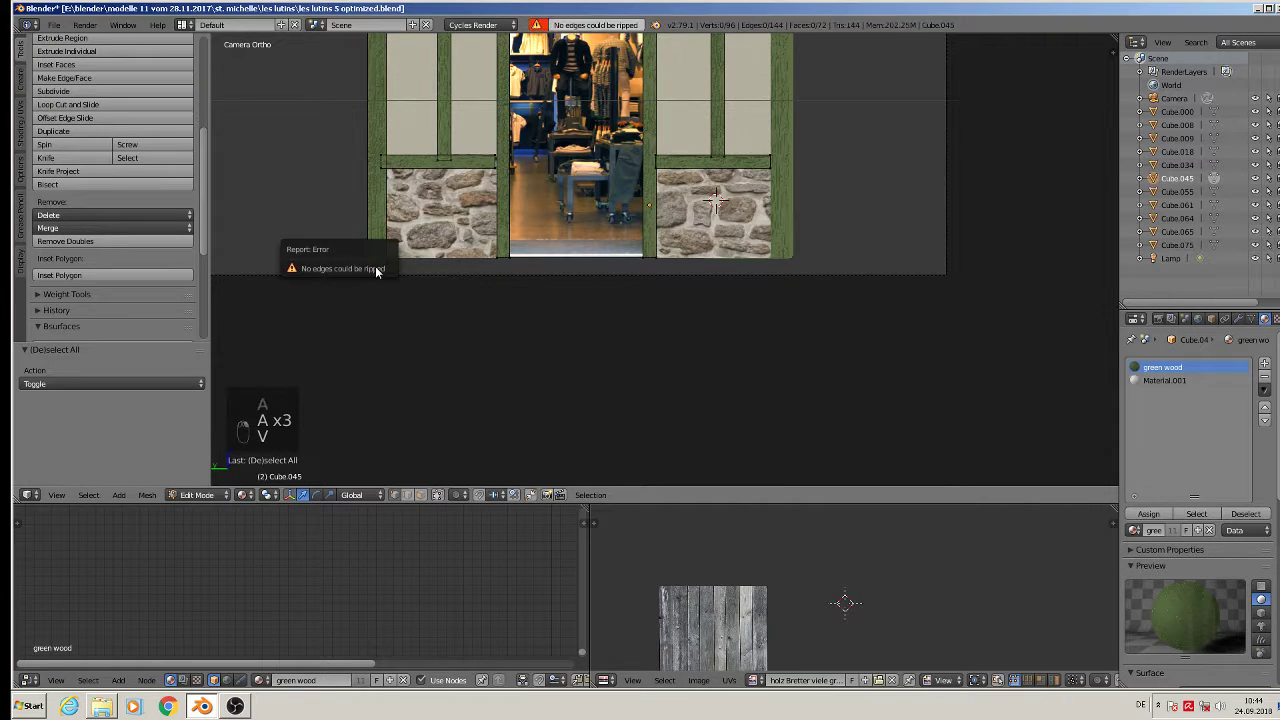
pyautogui.press('c')
pyautogui.rightClick(377, 230)
pyautogui.moveTo(375, 262); pyautogui.dragTo(377, 223)
pyautogui.press('a')
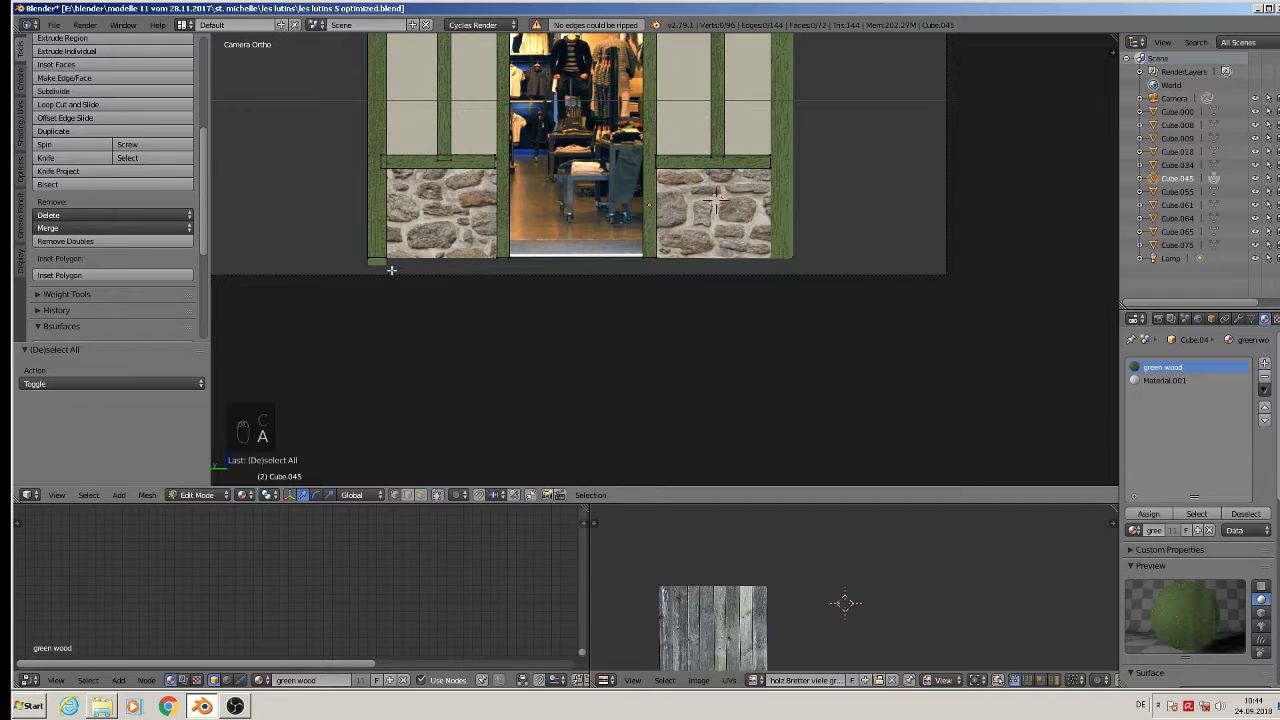
pyautogui.press('Tab')
# Step: Raise the bottom vertices of the left green corner post by about 0.004 along Z and deselect everything
pyautogui.rightClick(377, 264)
pyautogui.press('Tab')
pyautogui.press('a')
pyautogui.press('a')
pyautogui.press('a')
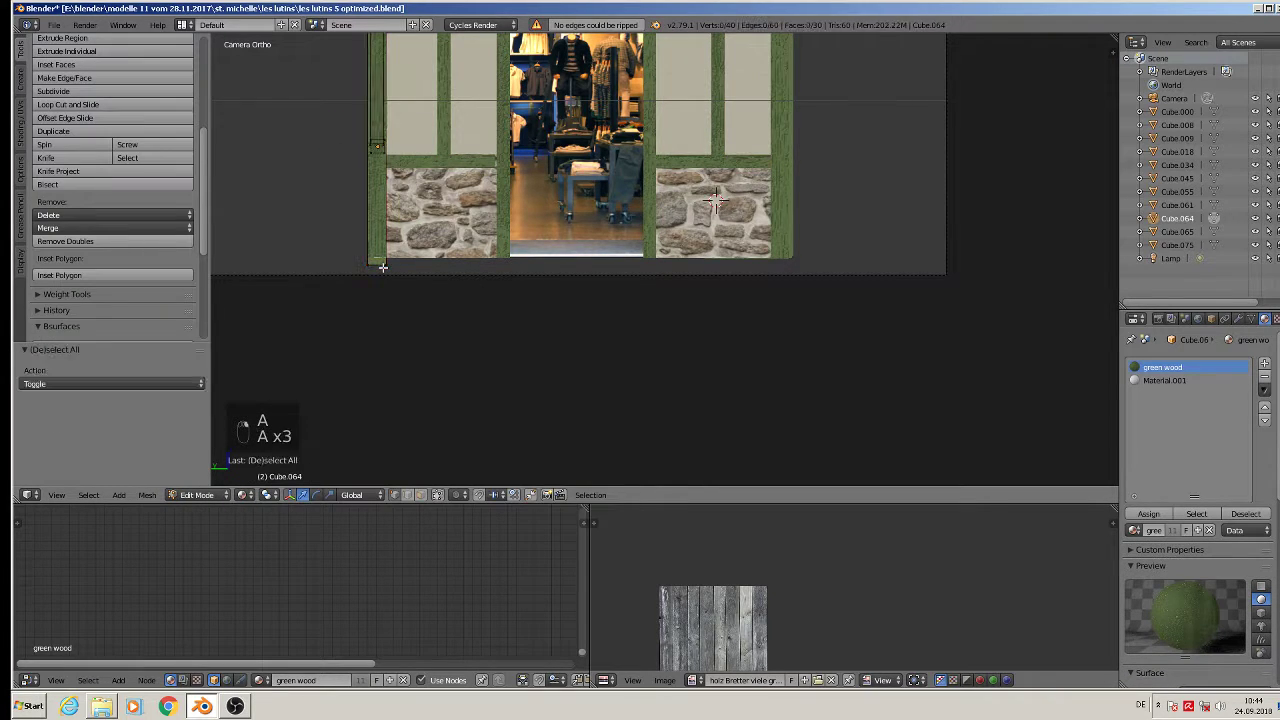
pyautogui.press('c')
pyautogui.click(379, 269)
pyautogui.rightClick(323, 270)
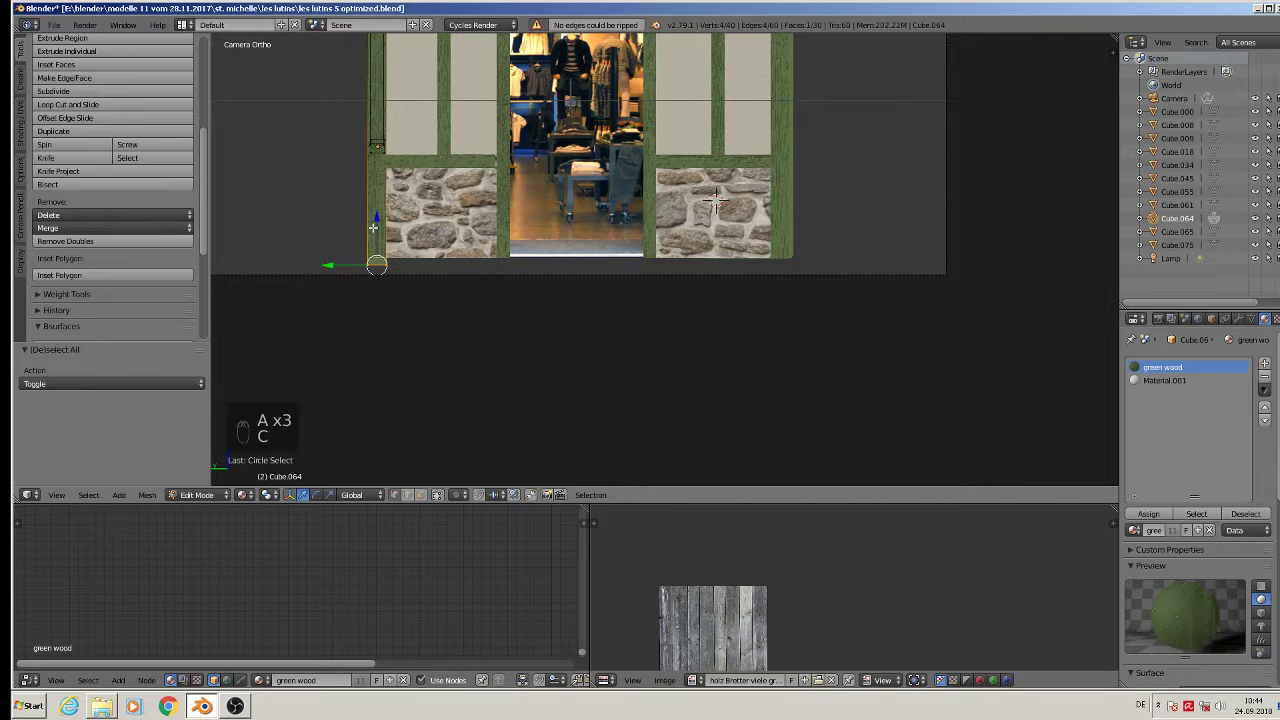
pyautogui.moveTo(378, 223); pyautogui.dragTo(379, 218)
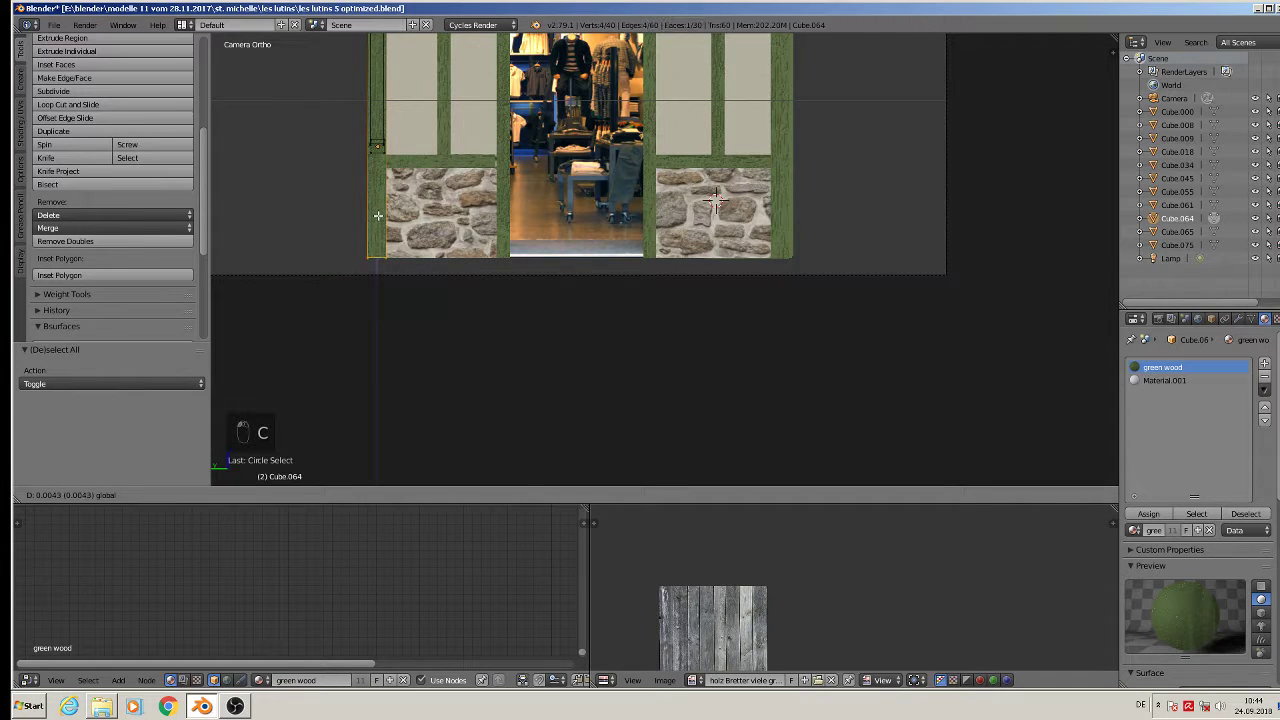
pyautogui.press('Tab')
pyautogui.scroll(-1, 490, 226)
pyautogui.press('a')
pyautogui.press('a')
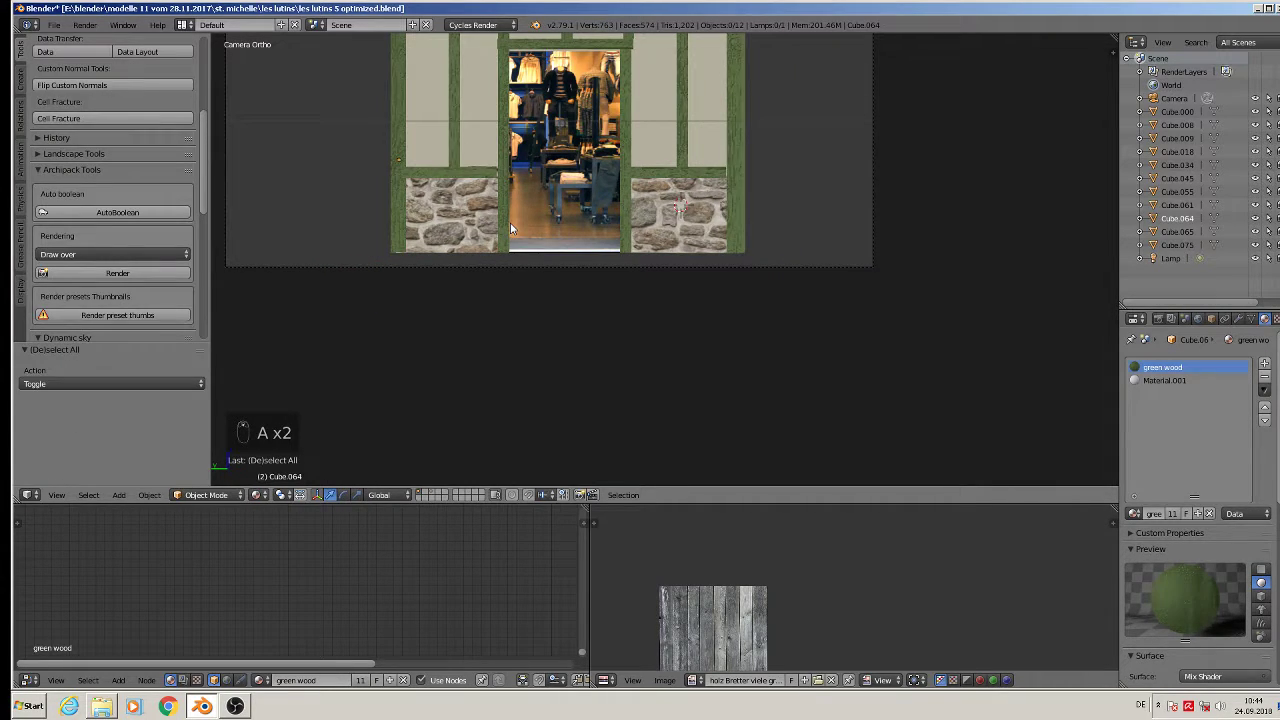
# Step: Render the front view to check the levelled base, and return to the model
pyautogui.press('F12')
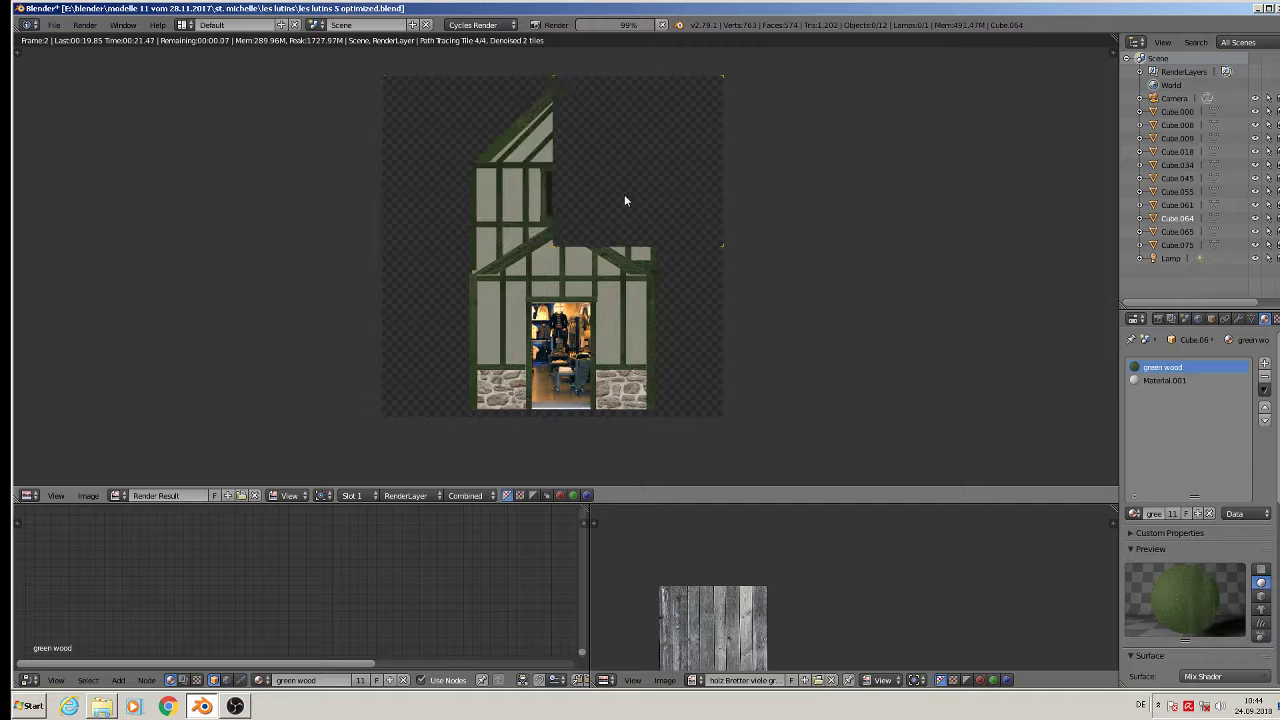
pyautogui.press('Escape')
pyautogui.press('Escape')
pyautogui.press('Escape')
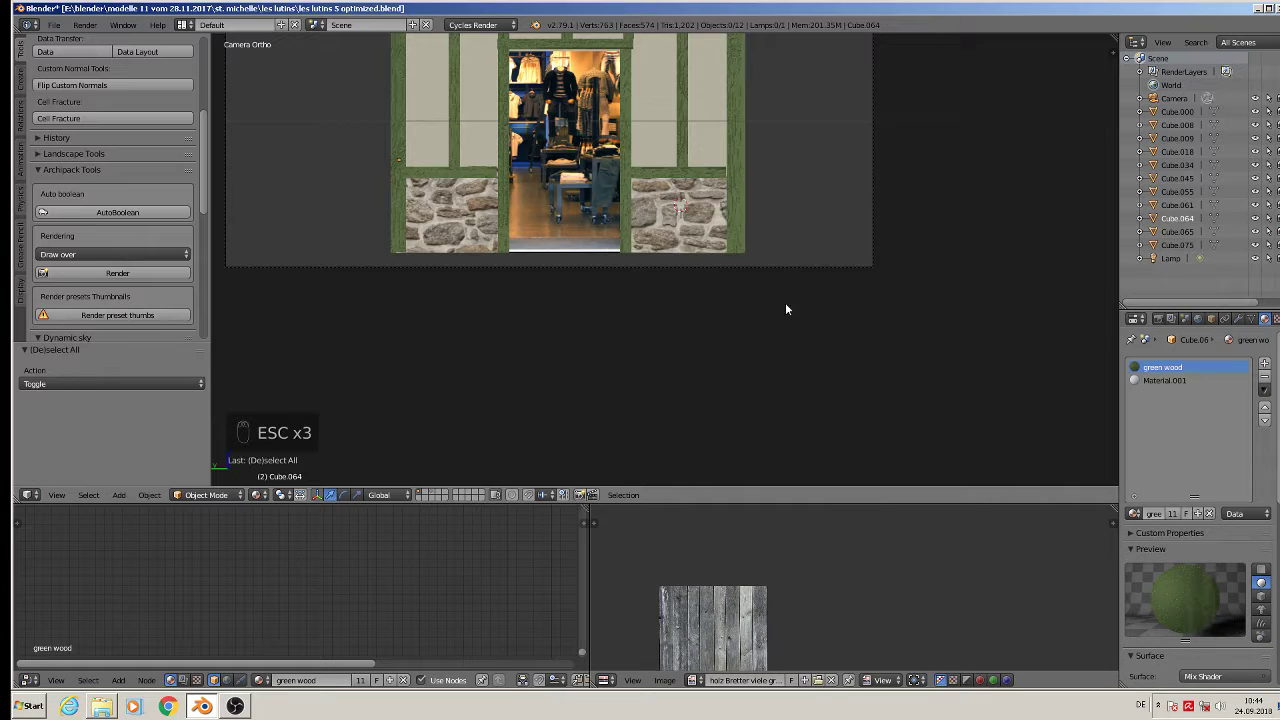
# Step: Show the PUTZ material nodes of the house walls in an enlarged node editor and shift the Emission node slightly
pyautogui.rightClick(604, 184)
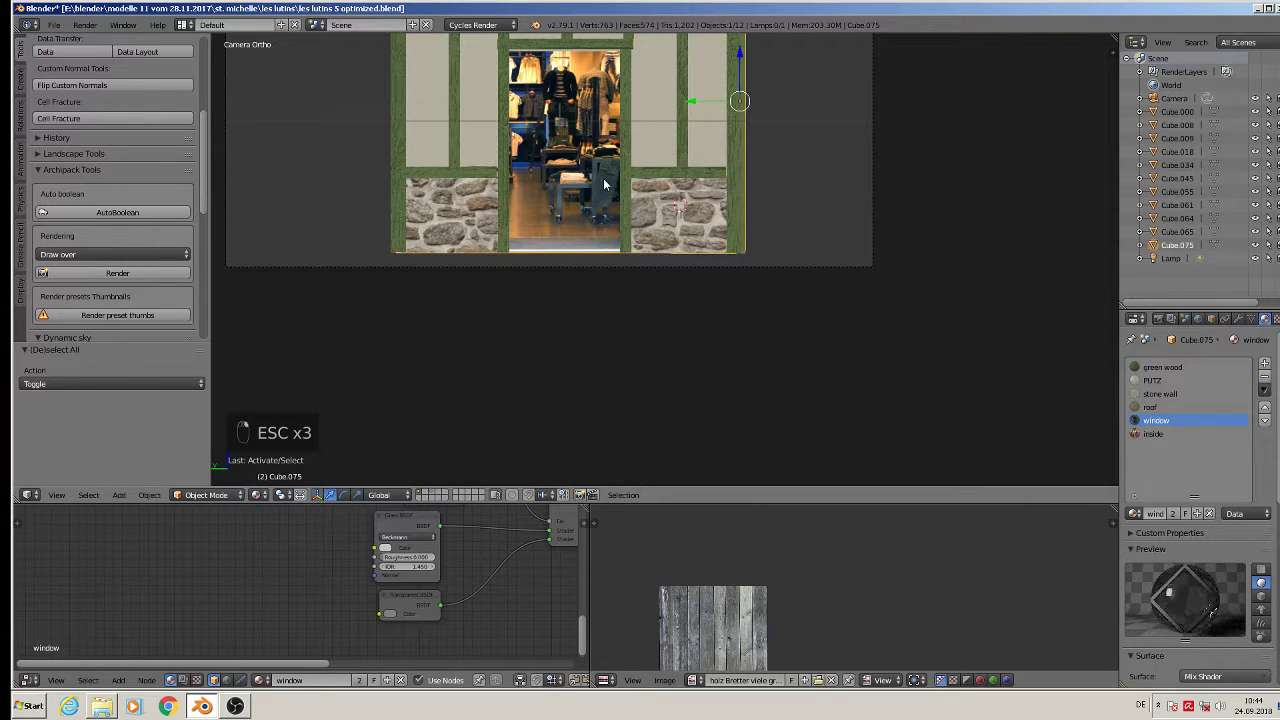
pyautogui.click(1158, 381)
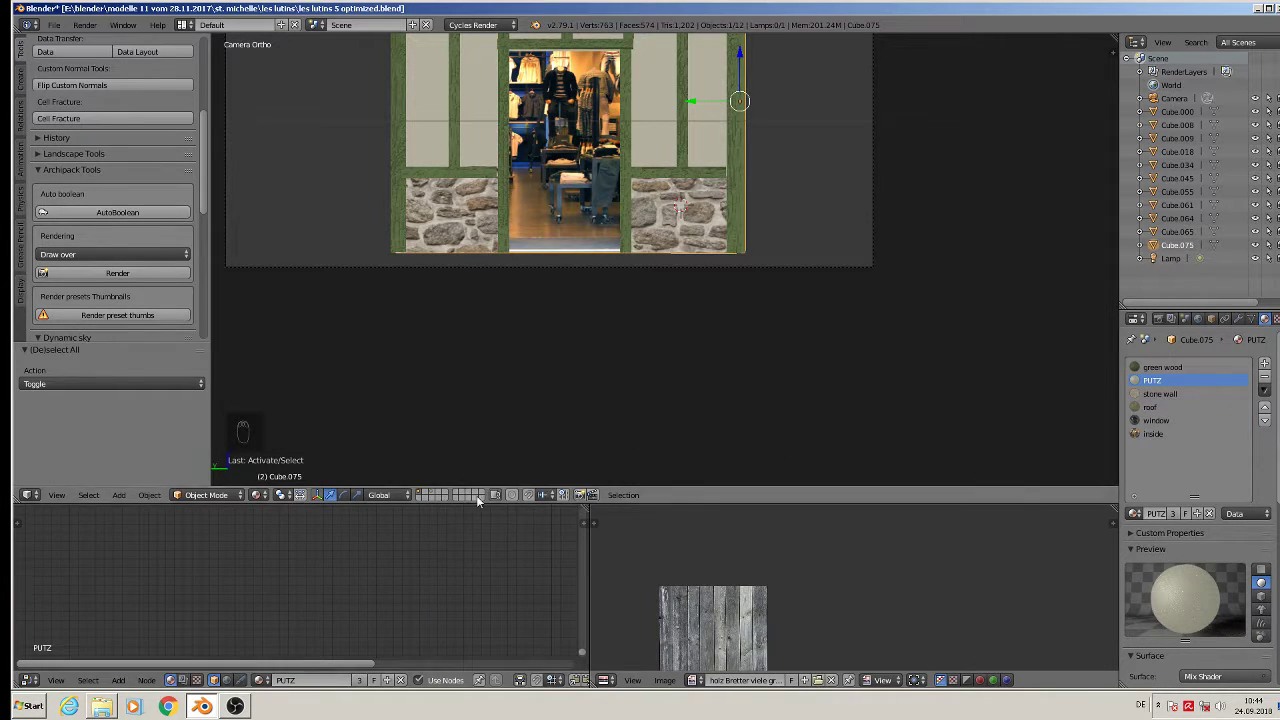
pyautogui.moveTo(483, 503); pyautogui.dragTo(520, 283)
pyautogui.press('Home')
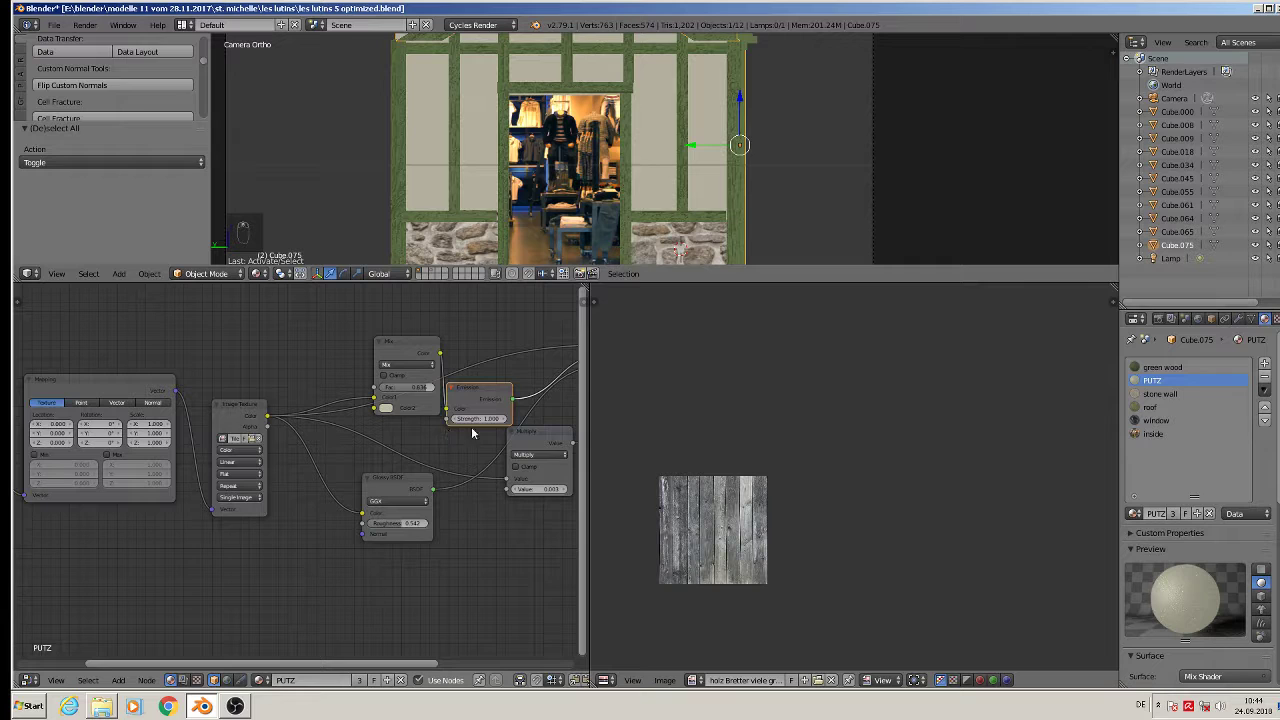
pyautogui.moveTo(489, 394); pyautogui.dragTo(500, 391)
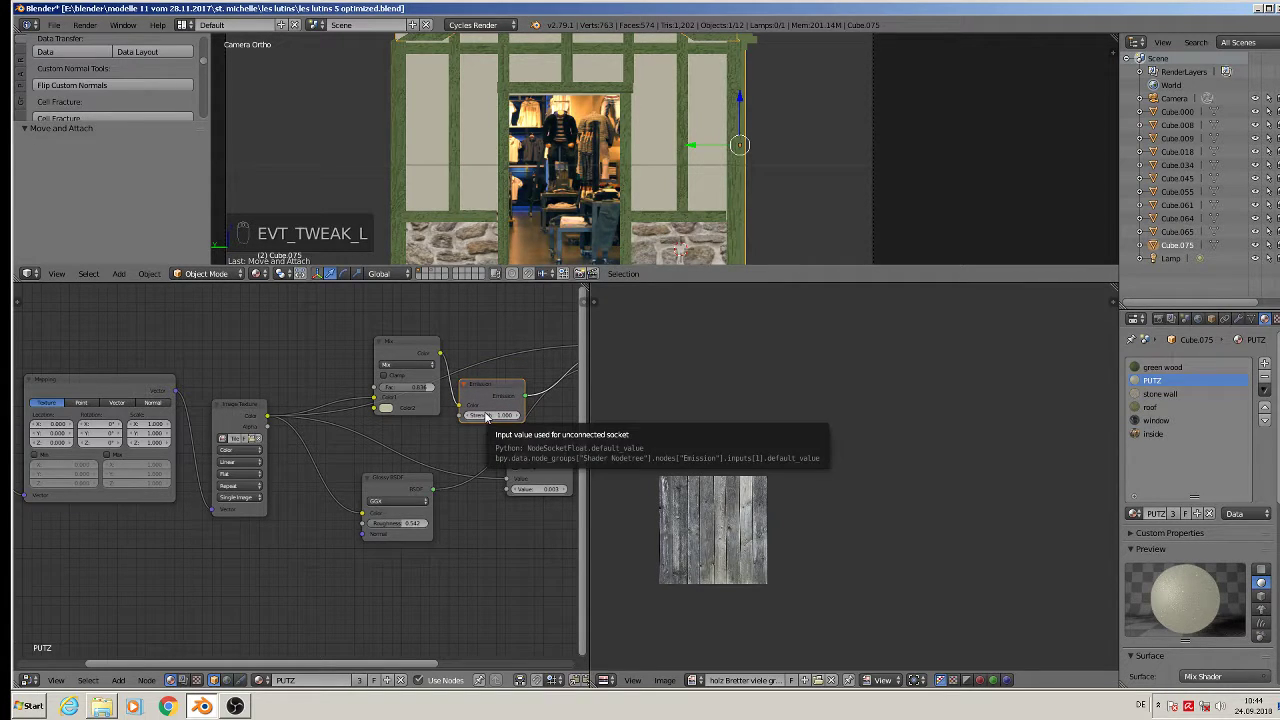
# Step: Try Emission strengths of 3 and 2 on the PUTZ material
pyautogui.click(486, 416)
pyautogui.write('§')
pyautogui.press('Return')
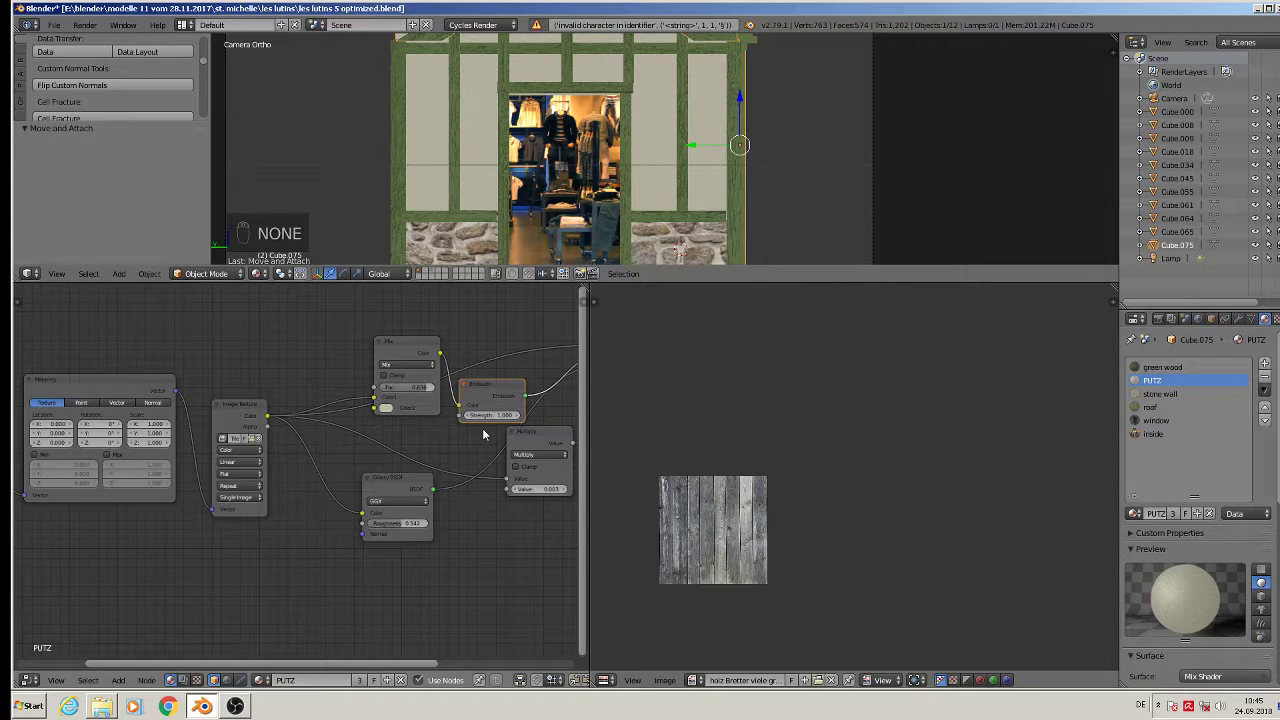
pyautogui.click(485, 417)
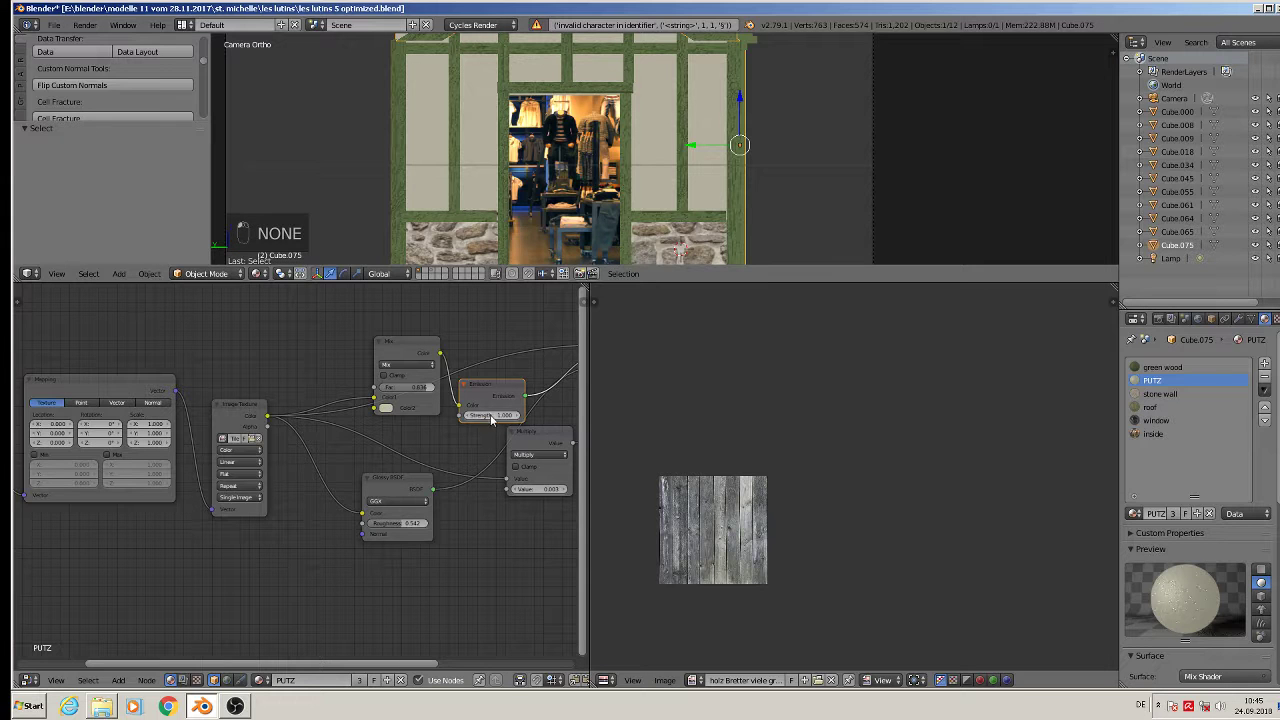
pyautogui.write('3')
pyautogui.press('Return')
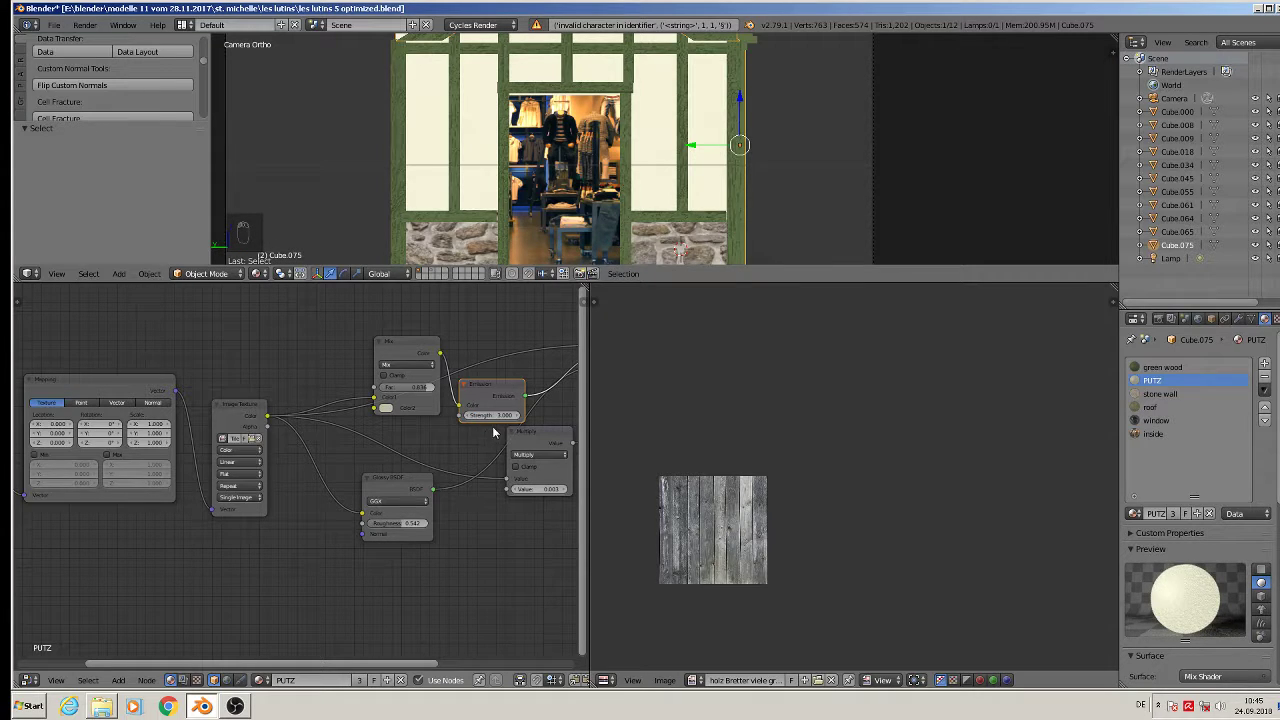
pyautogui.click(483, 417)
pyautogui.write('2')
pyautogui.press('Return')
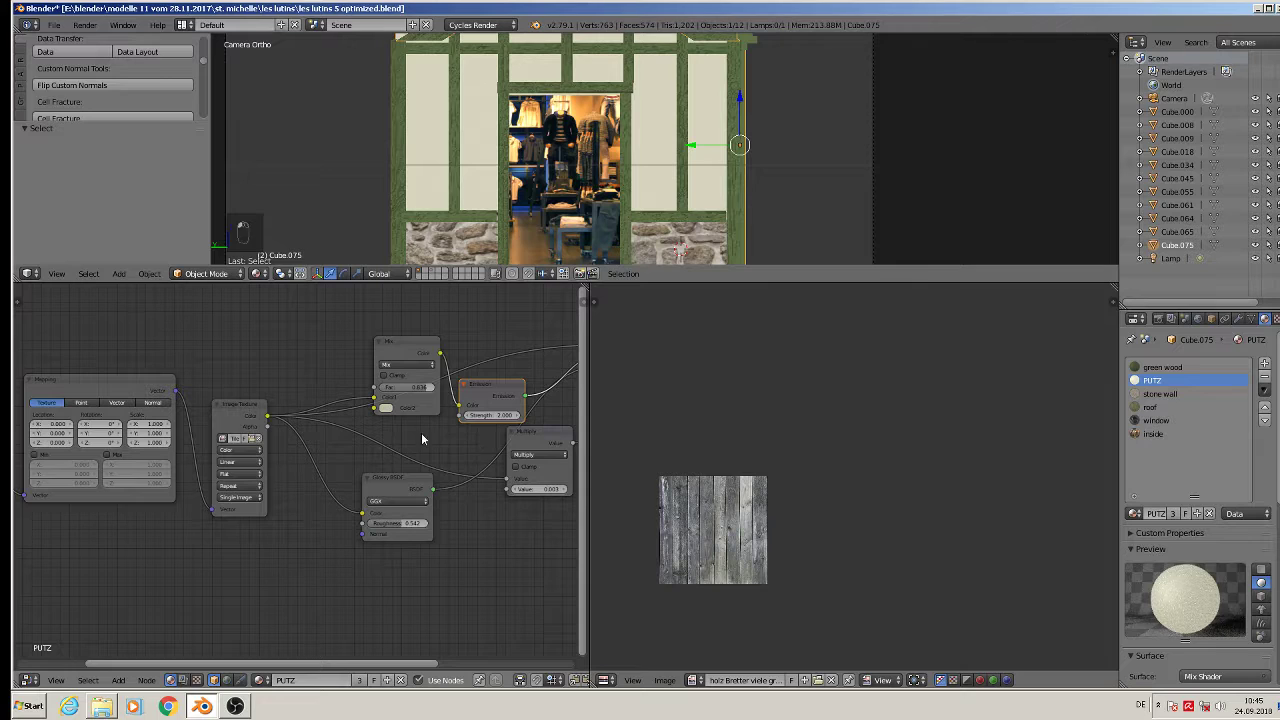
# Step: Set the Emission strength of the PUTZ material to 1.5
pyautogui.click(493, 418)
pyautogui.press('BackSpace')
pyautogui.write('1.5')
pyautogui.press('Return')
# Step: Shift Color2 of the PUTZ Mix node to a stronger yellow and lower its Fac to 0.464
pyautogui.click(386, 408)
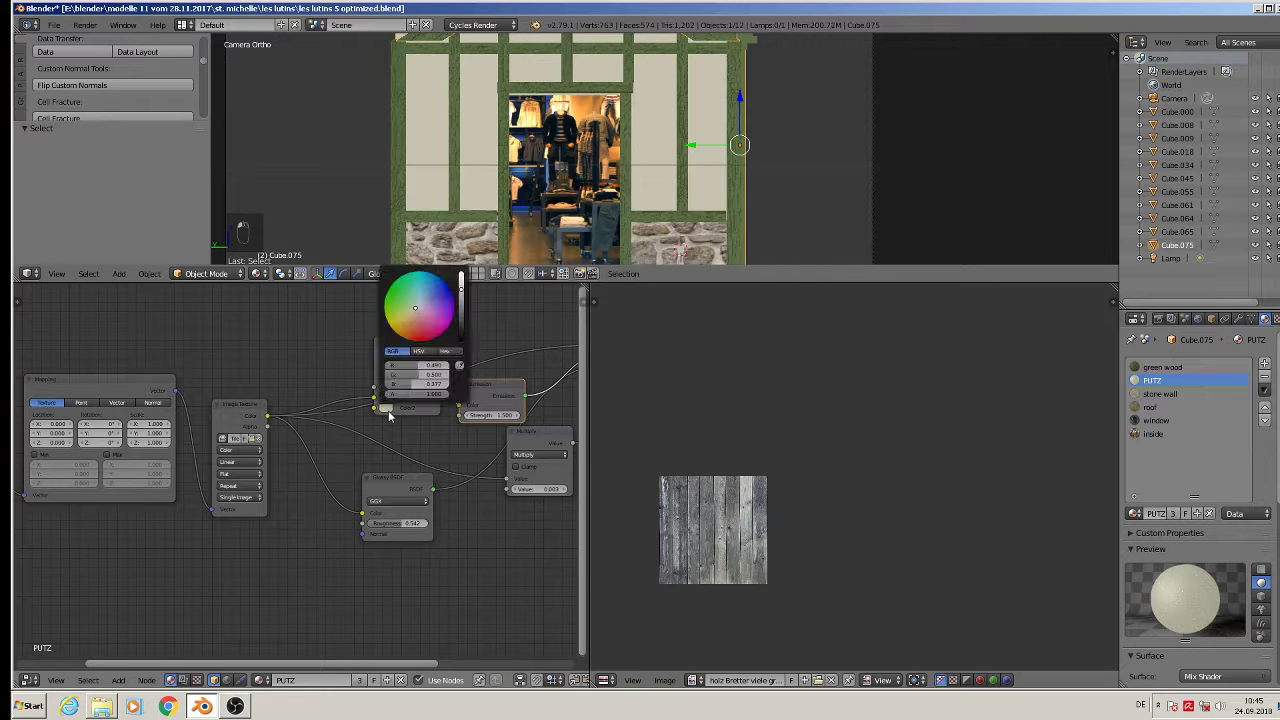
pyautogui.click(413, 308)
pyautogui.moveTo(411, 312); pyautogui.dragTo(404, 317)
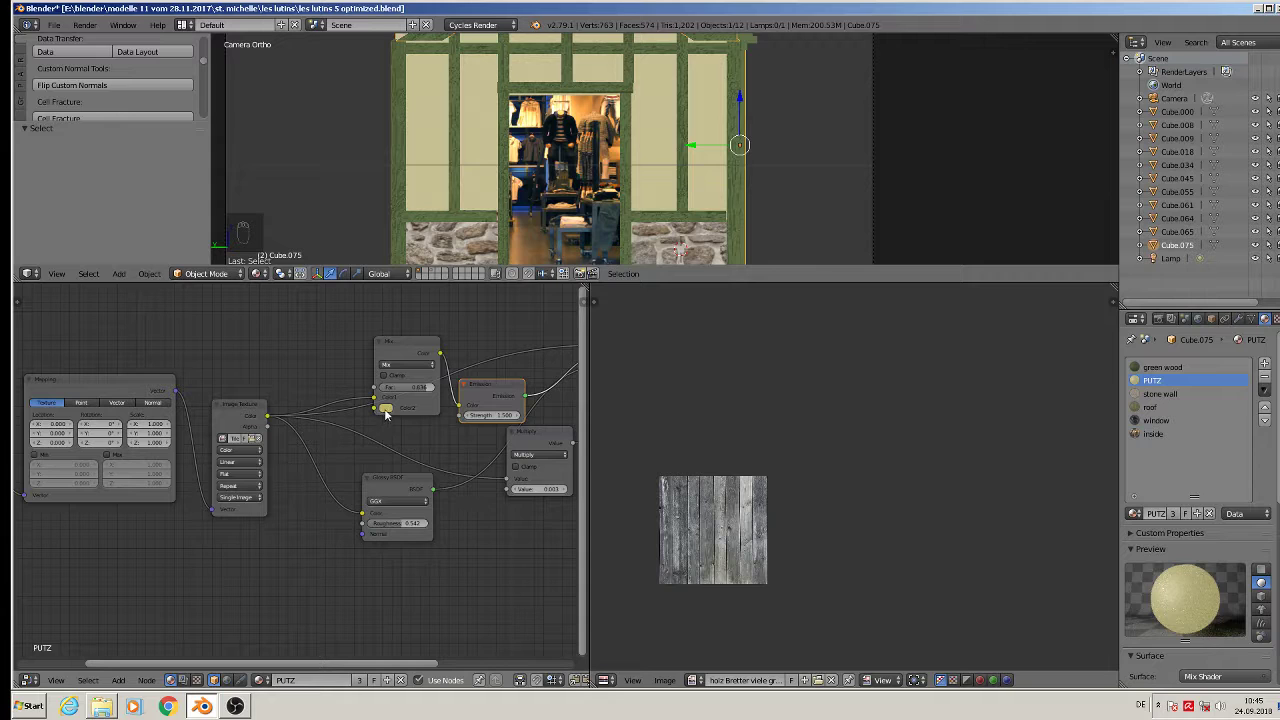
pyautogui.moveTo(421, 390); pyautogui.dragTo(391, 388)
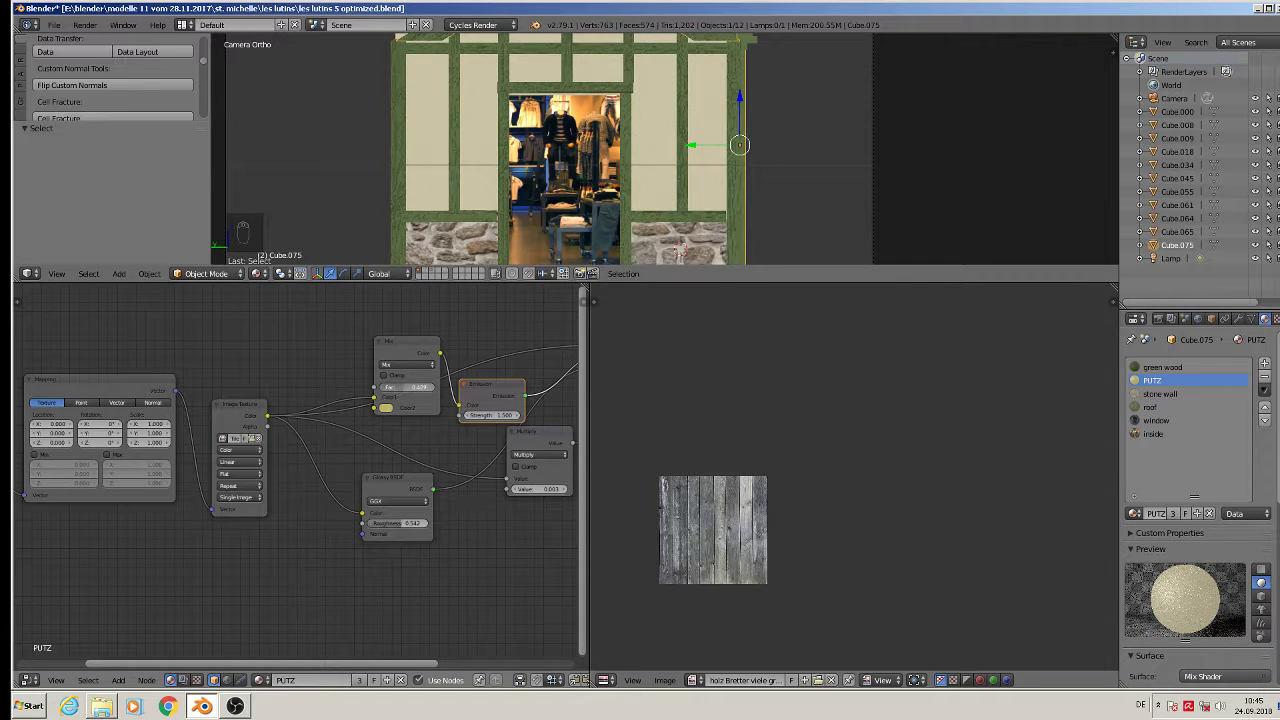
pyautogui.moveTo(405, 388); pyautogui.dragTo(411, 388)
# Step: Render the front view again in a taller view area to check the yellowish plaster, and return to the model
pyautogui.scroll(-2, 527, 120)
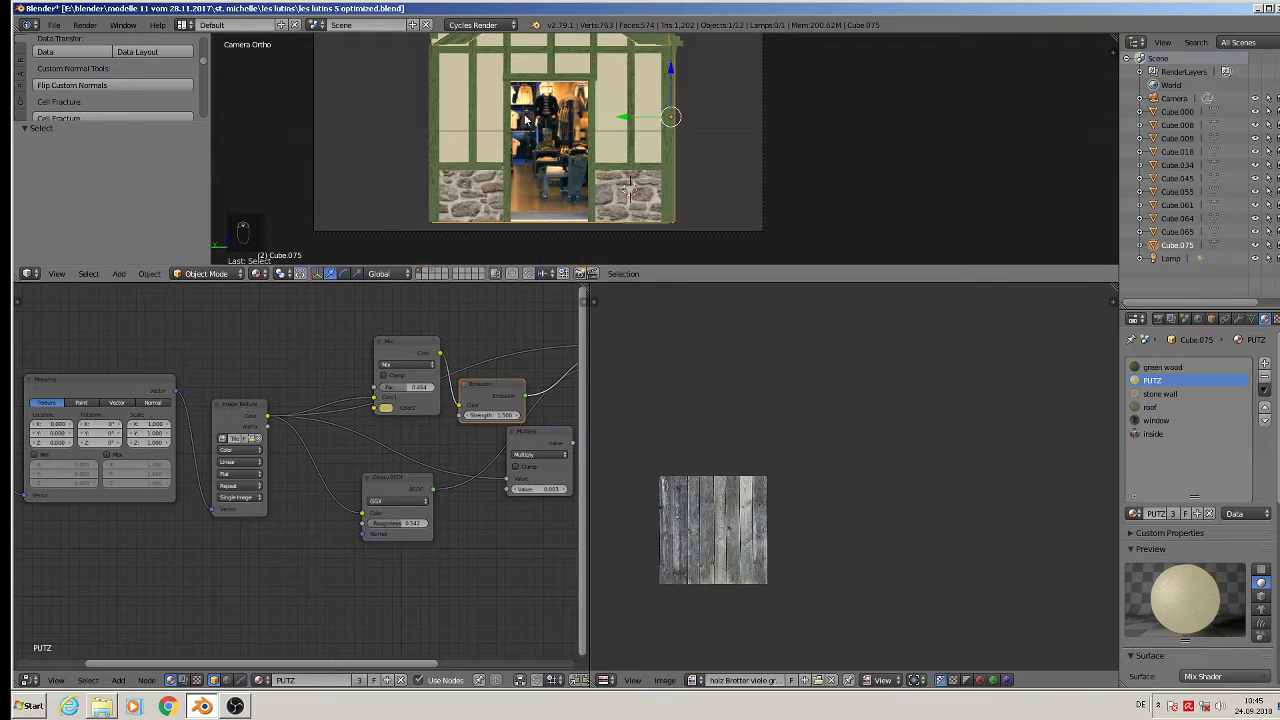
pyautogui.press('Tab')
pyautogui.press('Tab')
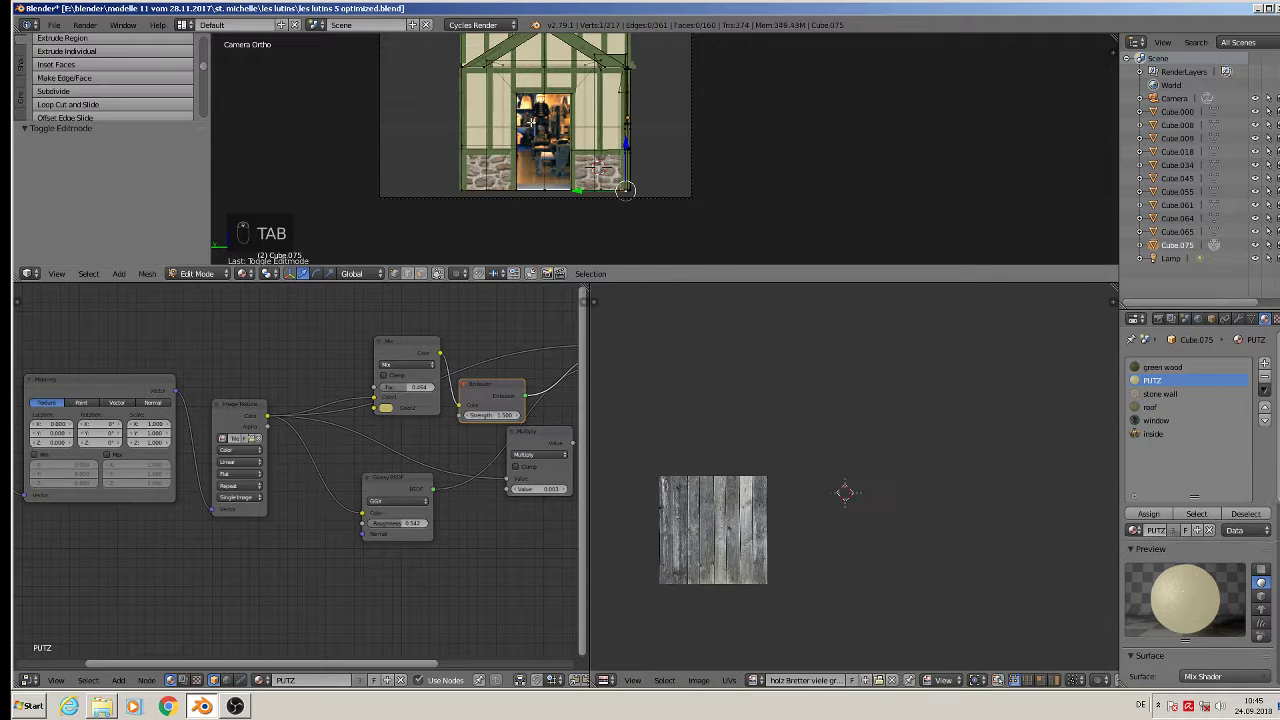
pyautogui.scroll(-2, 585, 200)
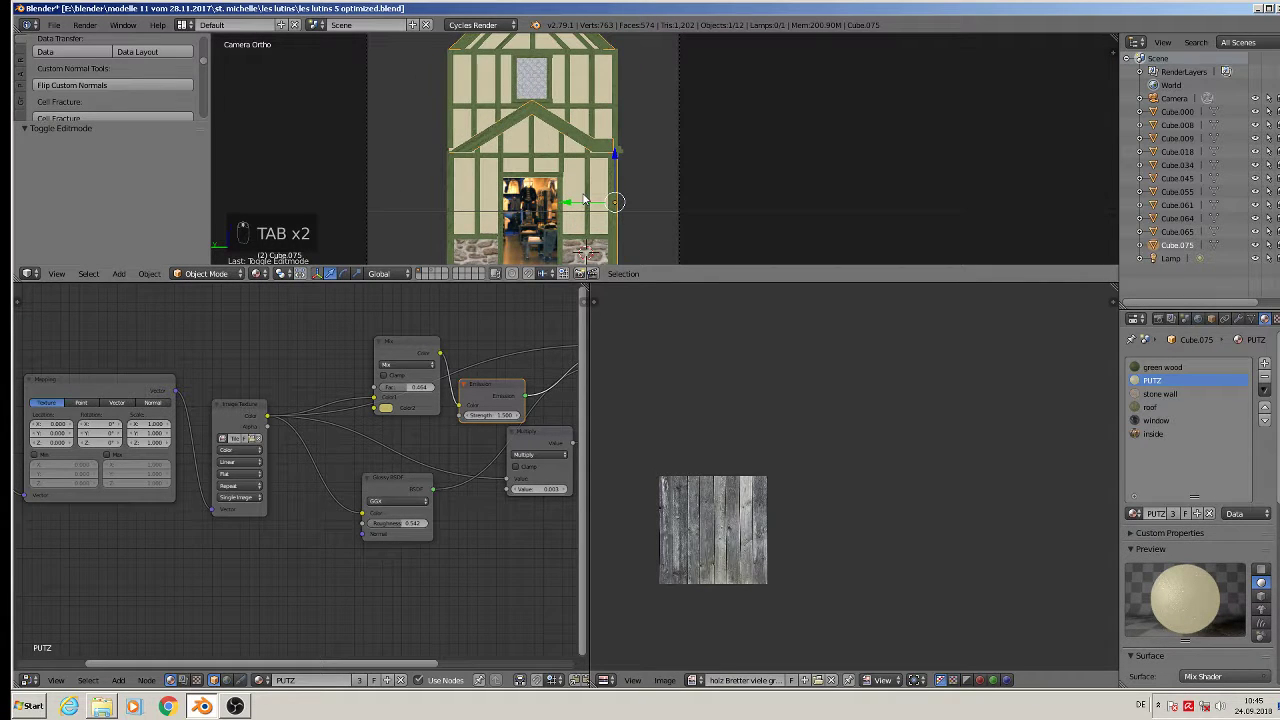
pyautogui.press('F12')
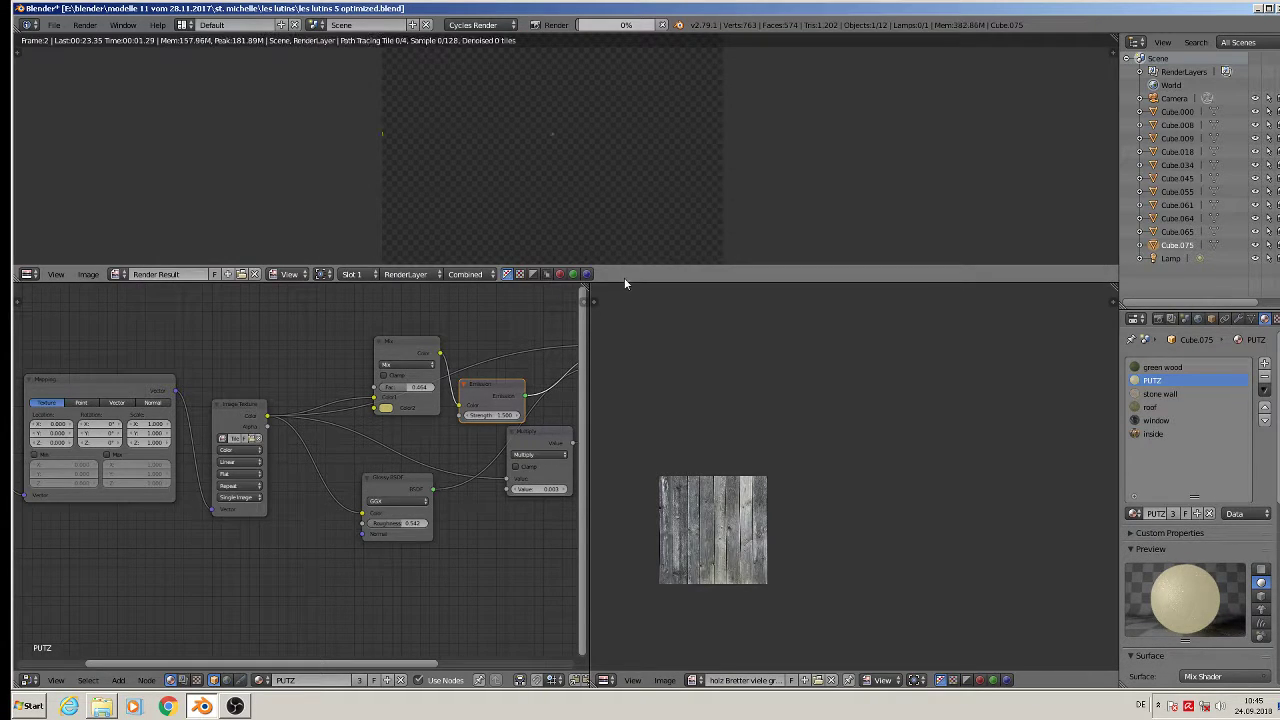
pyautogui.moveTo(608, 288); pyautogui.dragTo(606, 374)
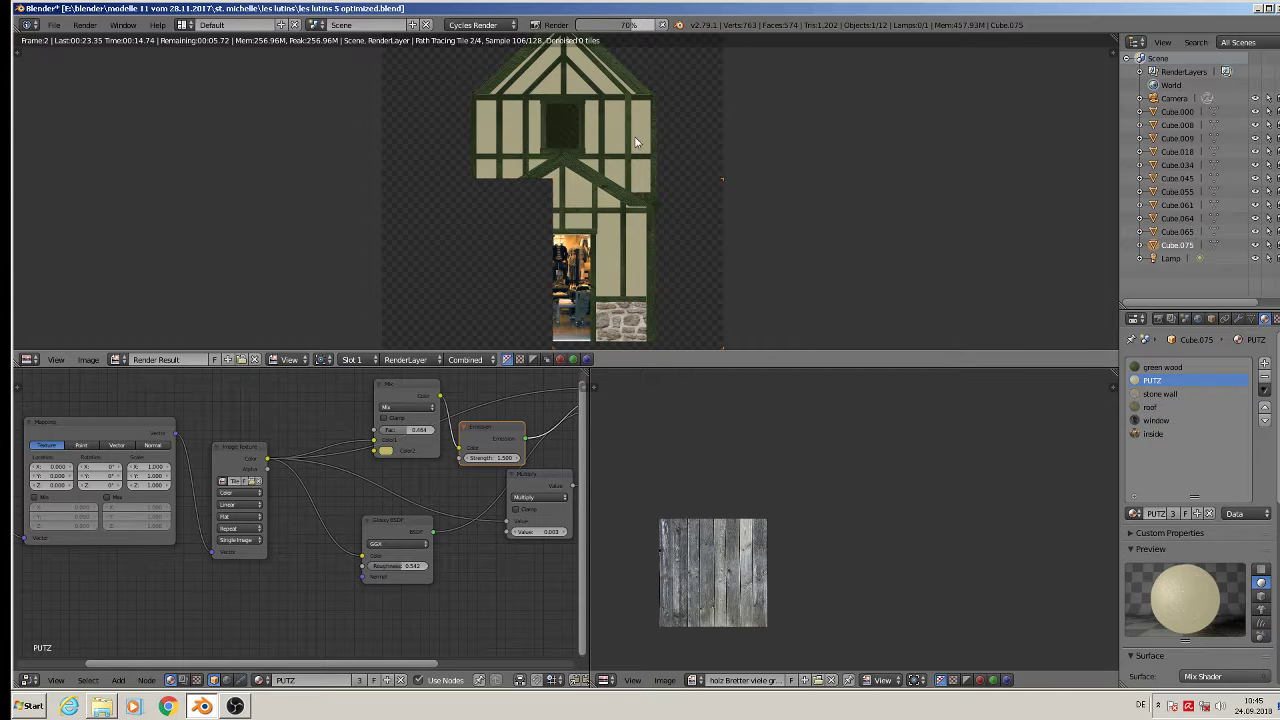
pyautogui.press('Escape')
pyautogui.press('Escape')
pyautogui.press('Escape')
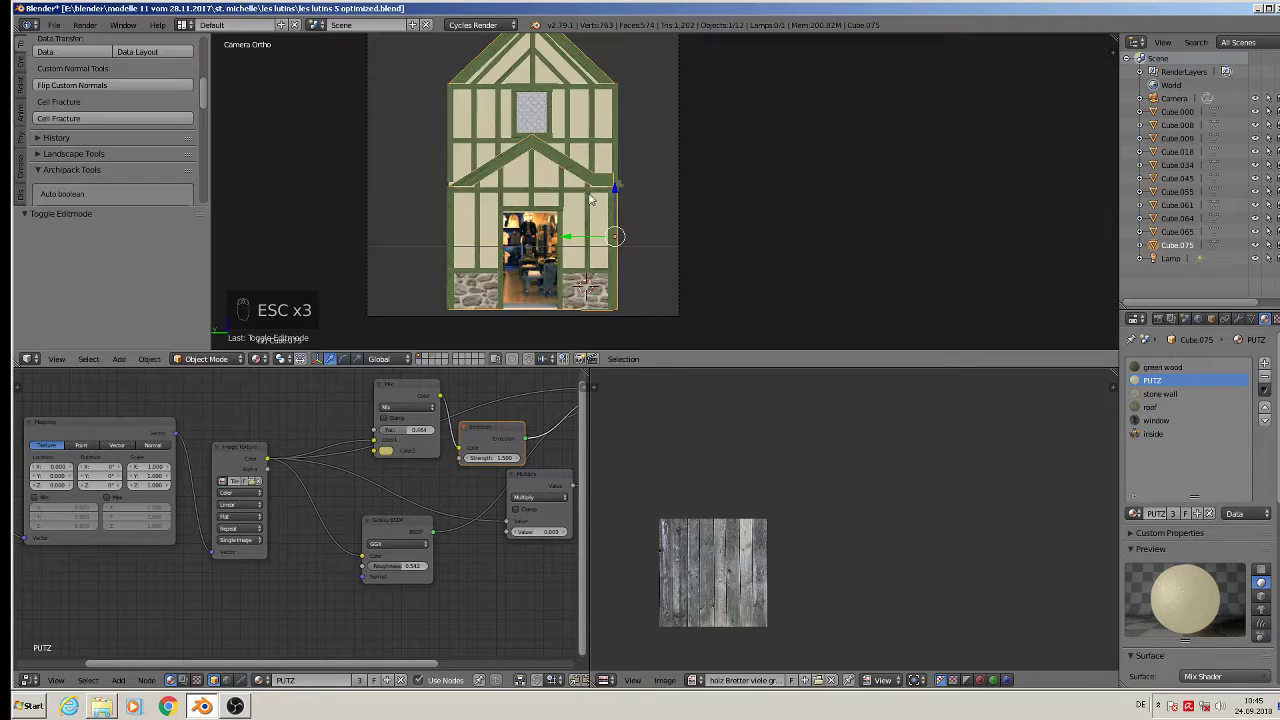
# Step: Set the PUTZ Mix node's blend type to Multiply and brighten its yellow Color2
pyautogui.scroll(1, 420, 470)
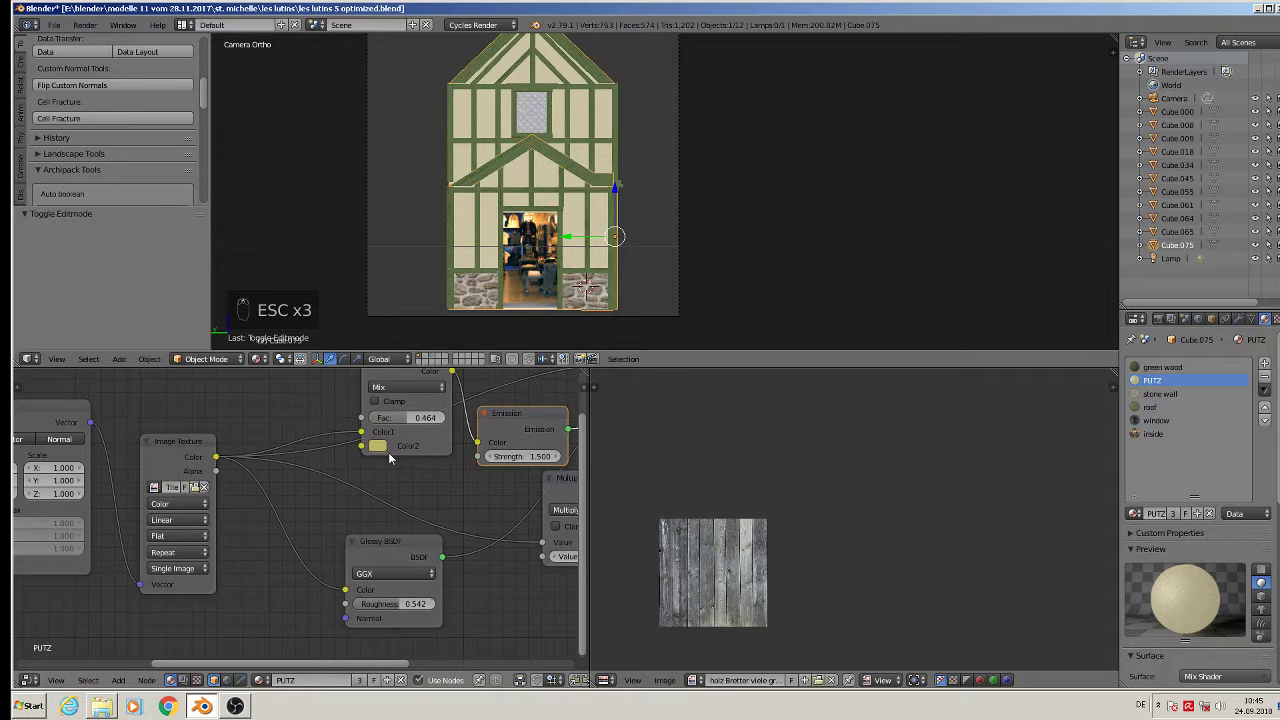
pyautogui.scroll(1, 388, 452)
pyautogui.click(383, 425)
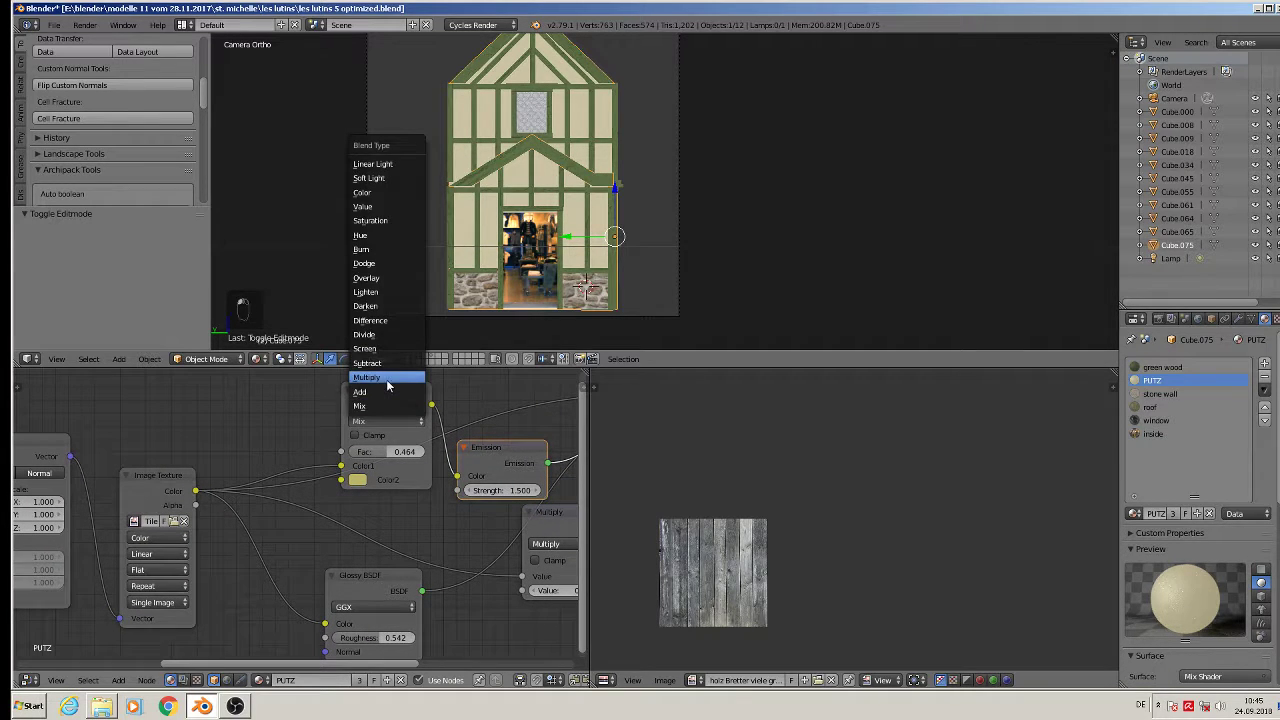
pyautogui.click(388, 384)
pyautogui.scroll(1, 357, 481)
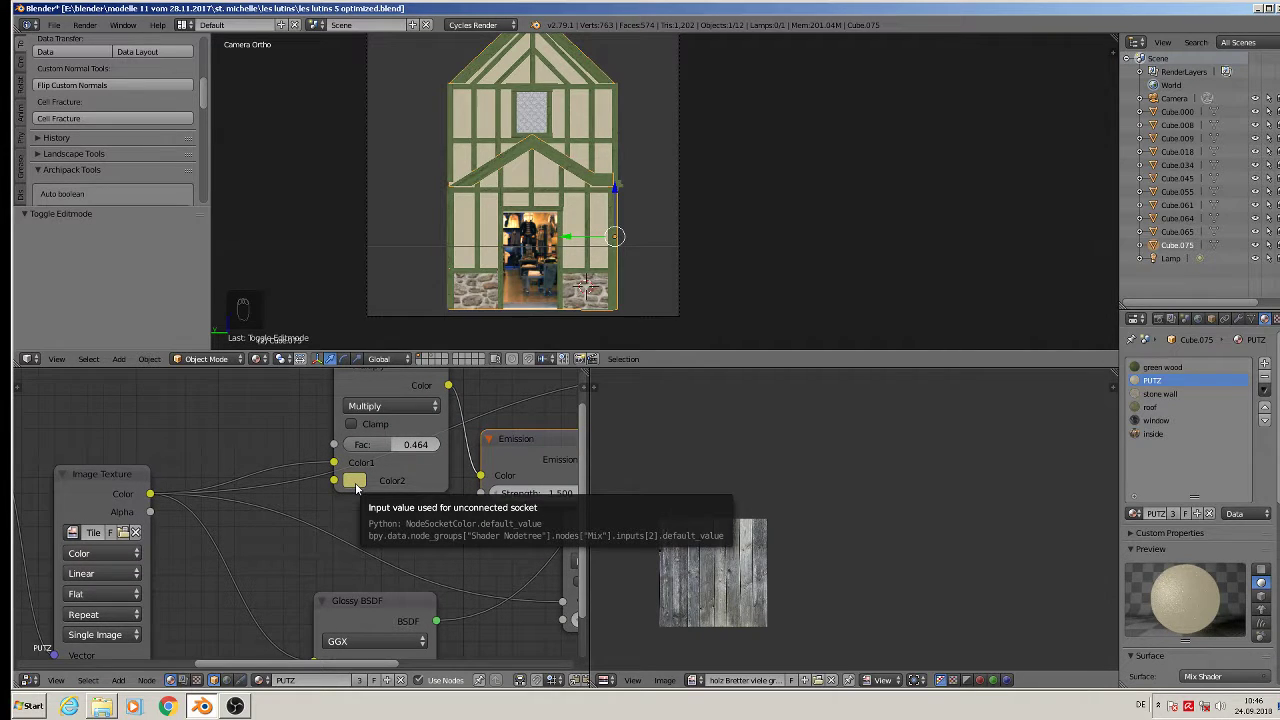
pyautogui.click(355, 481)
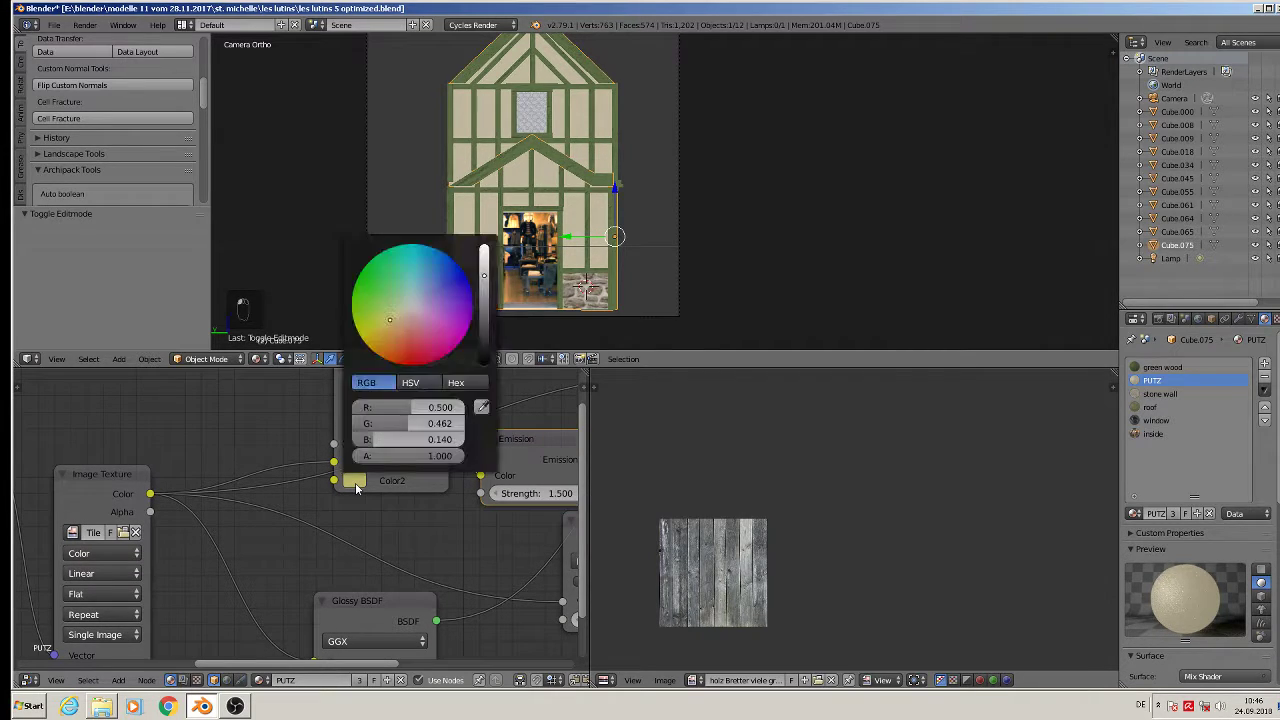
pyautogui.click(487, 253)
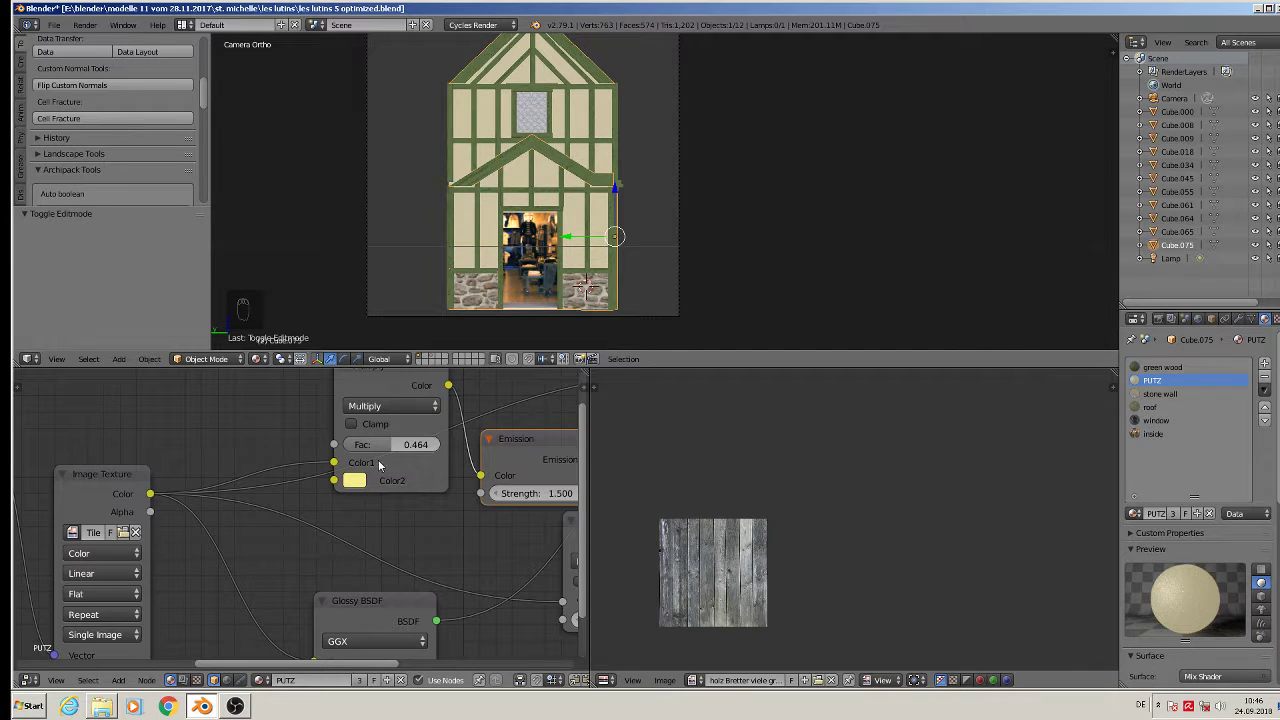
# Step: Try a Fac of 0.900 on the PUTZ Multiply node with a test render of the front view
pyautogui.moveTo(400, 444); pyautogui.dragTo(434, 444)
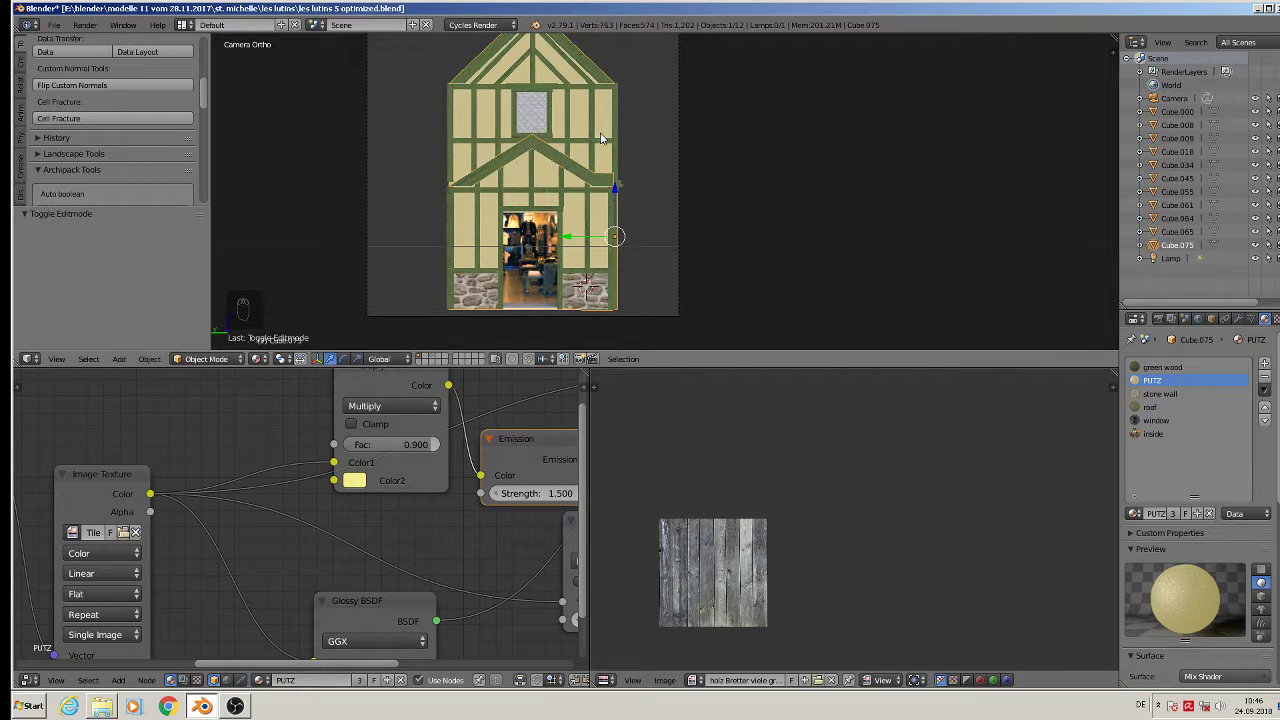
pyautogui.press('F12')
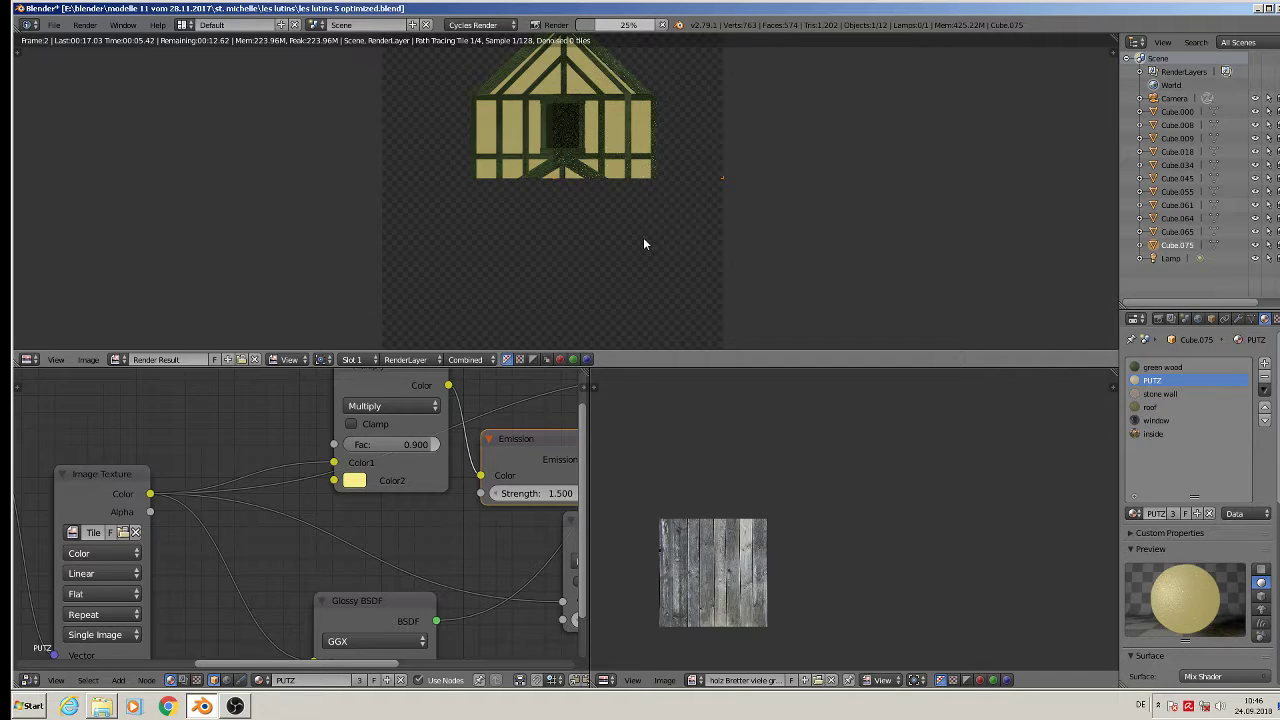
pyautogui.press('Escape')
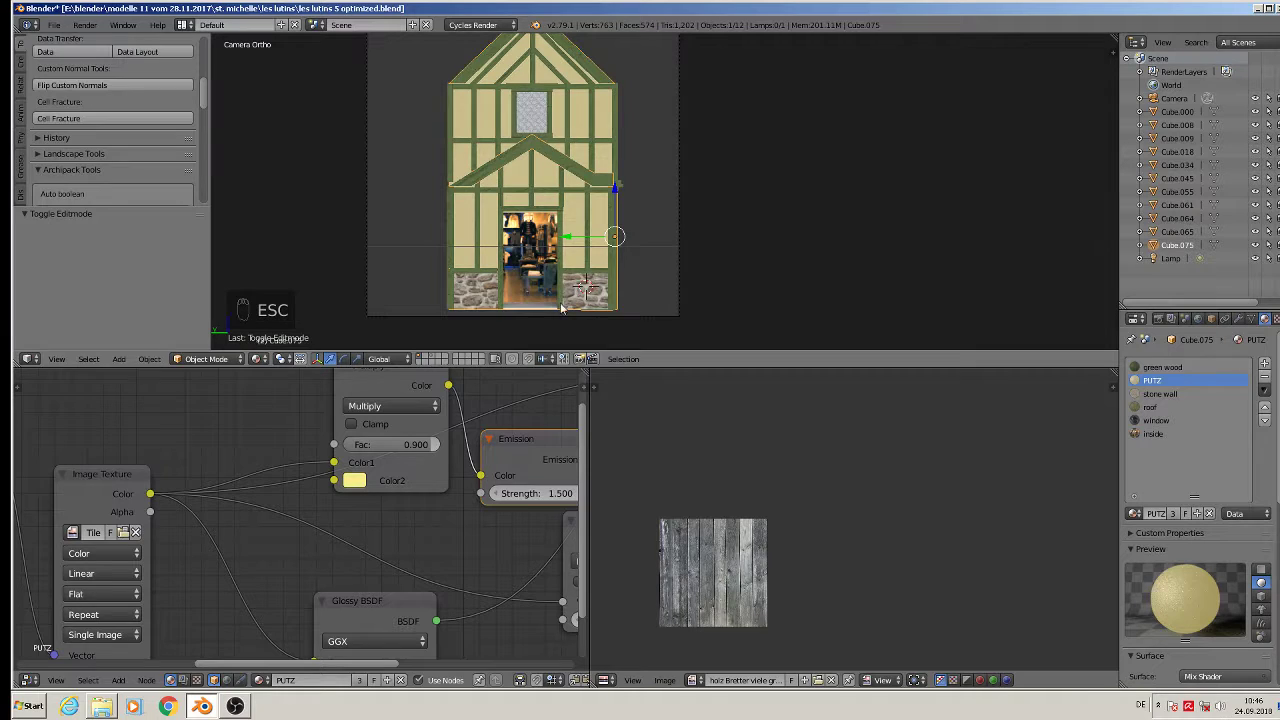
# Step: Set the PUTZ Emission strength to 2 and the Multiply node's Fac to 0.618
pyautogui.click(516, 495)
pyautogui.write('2')
pyautogui.press('Return')
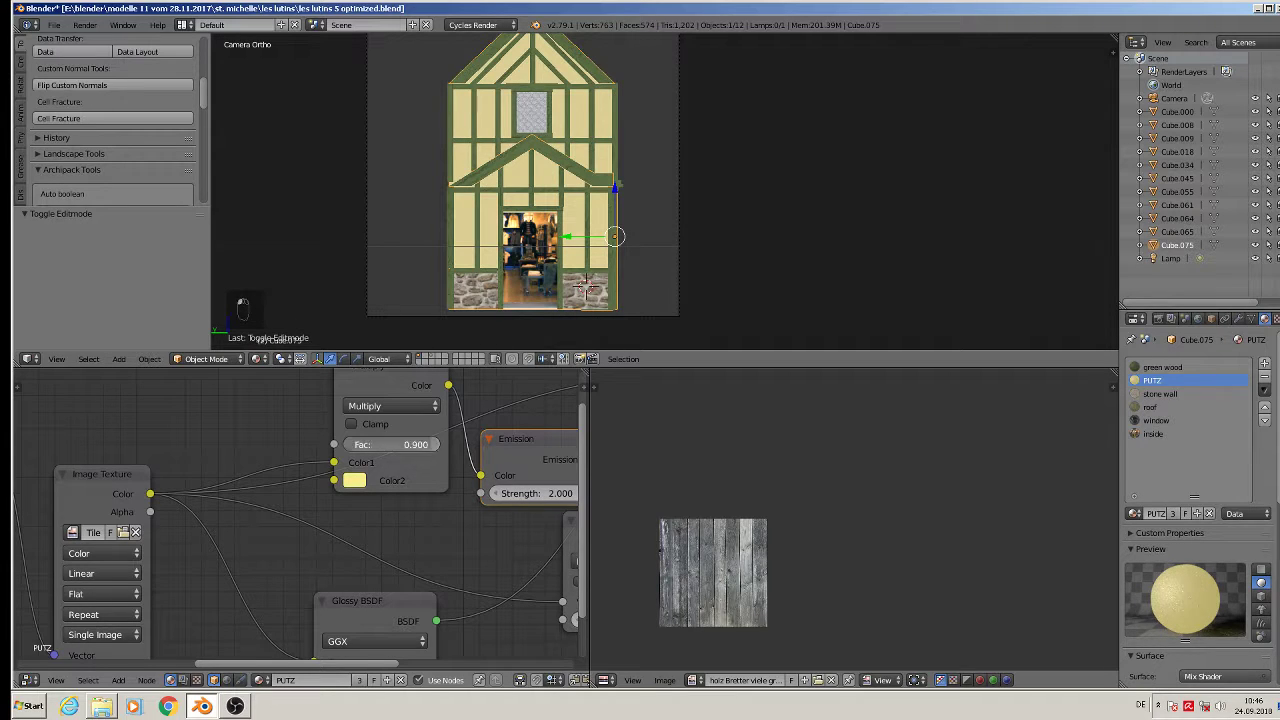
pyautogui.moveTo(415, 444); pyautogui.dragTo(400, 444)
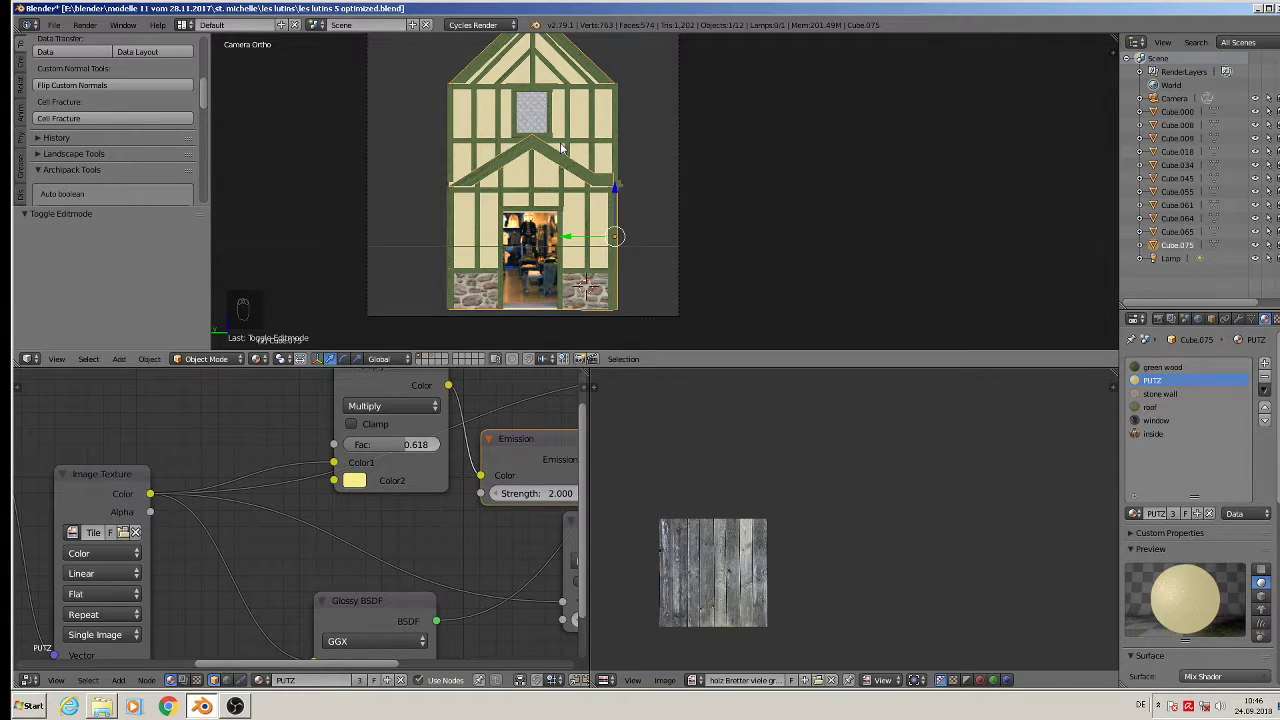
# Step: Render the front view and save it as a JPEG in the les lutins folder, replacing "left" in the file name
pyautogui.press('F12')
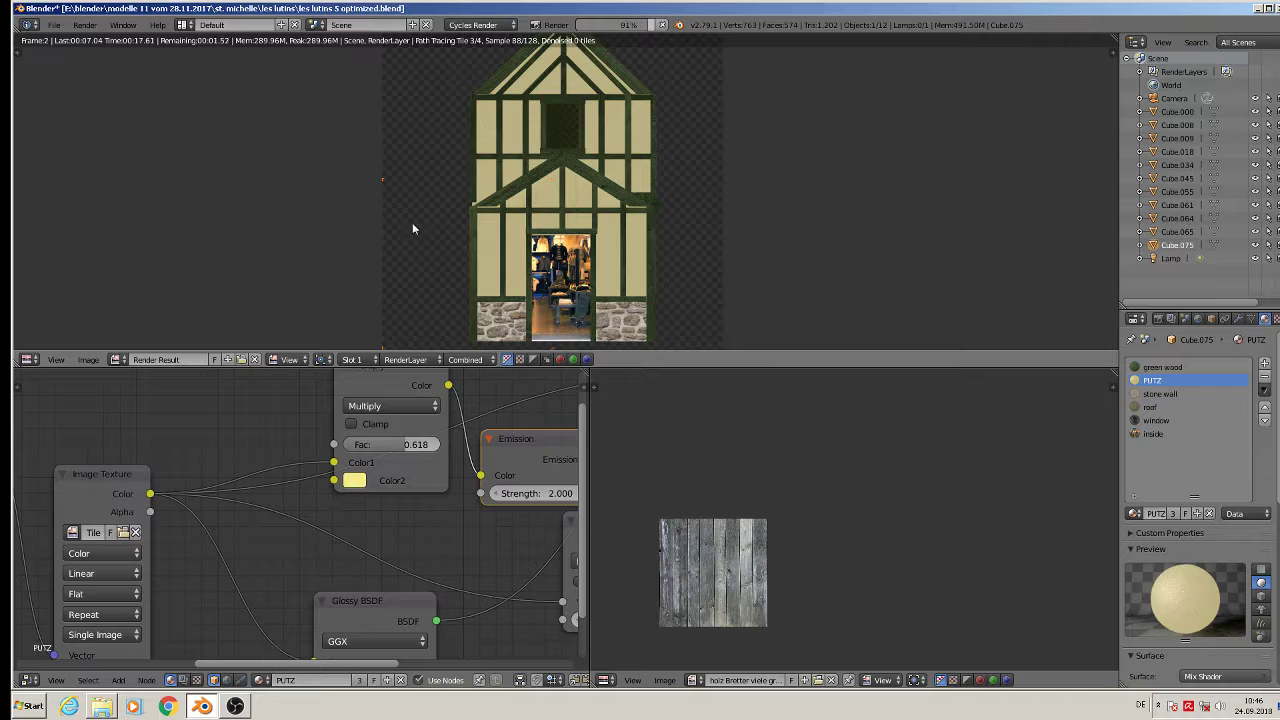
pyautogui.scroll(-2, 424, 253)
pyautogui.scroll(1, 424, 253)
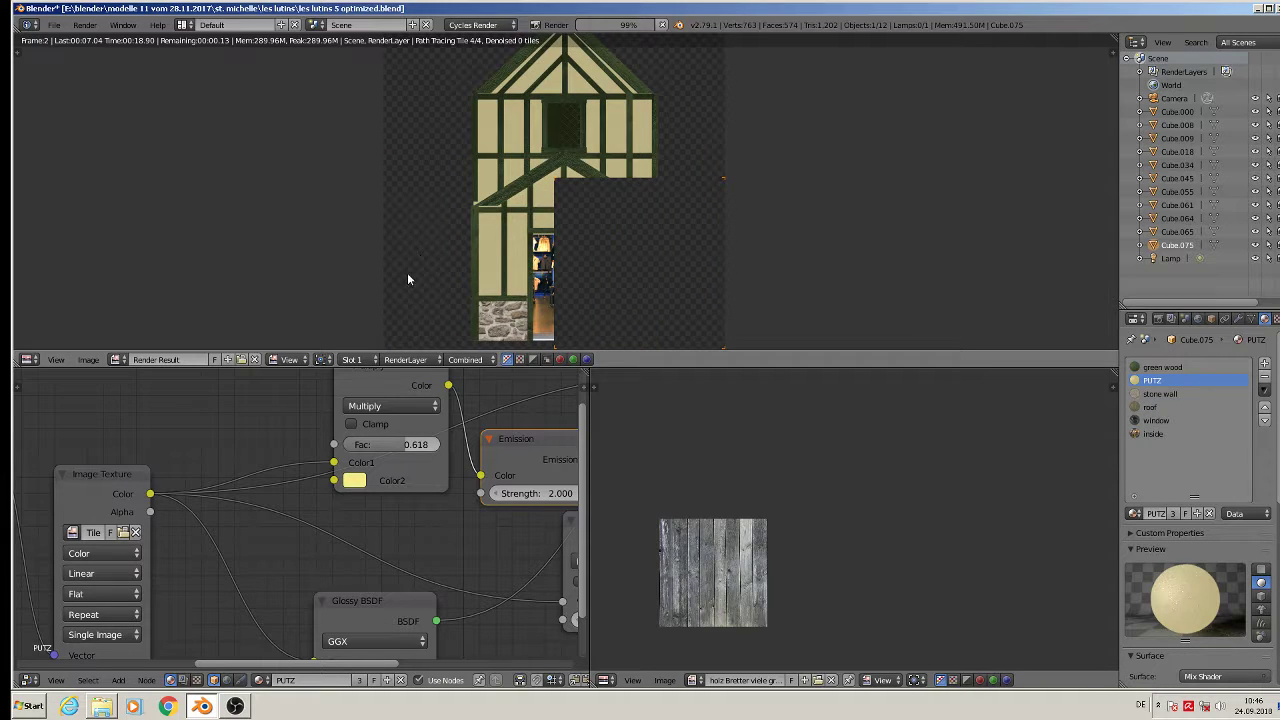
pyautogui.click(88, 360)
pyautogui.click(114, 278)
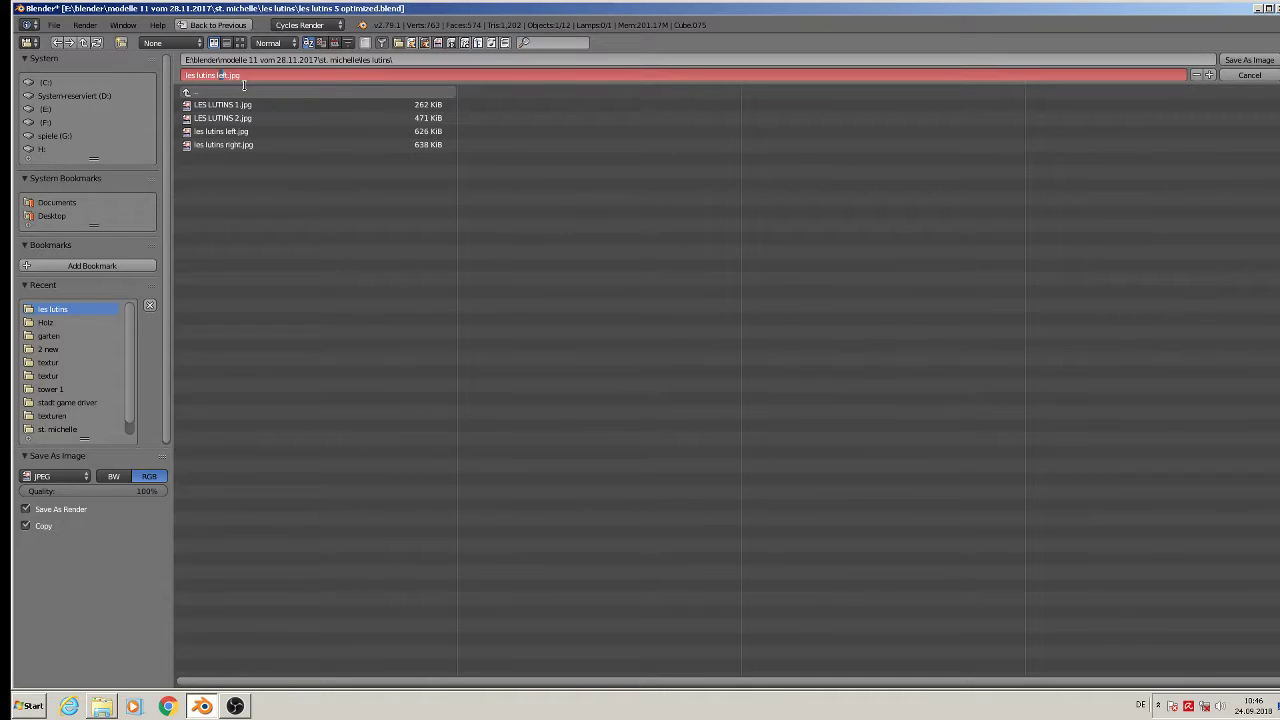
pyautogui.press('BackSpace')
pyautogui.press('BackSpace')
pyautogui.click(1250, 61)
pyautogui.click(1250, 61)
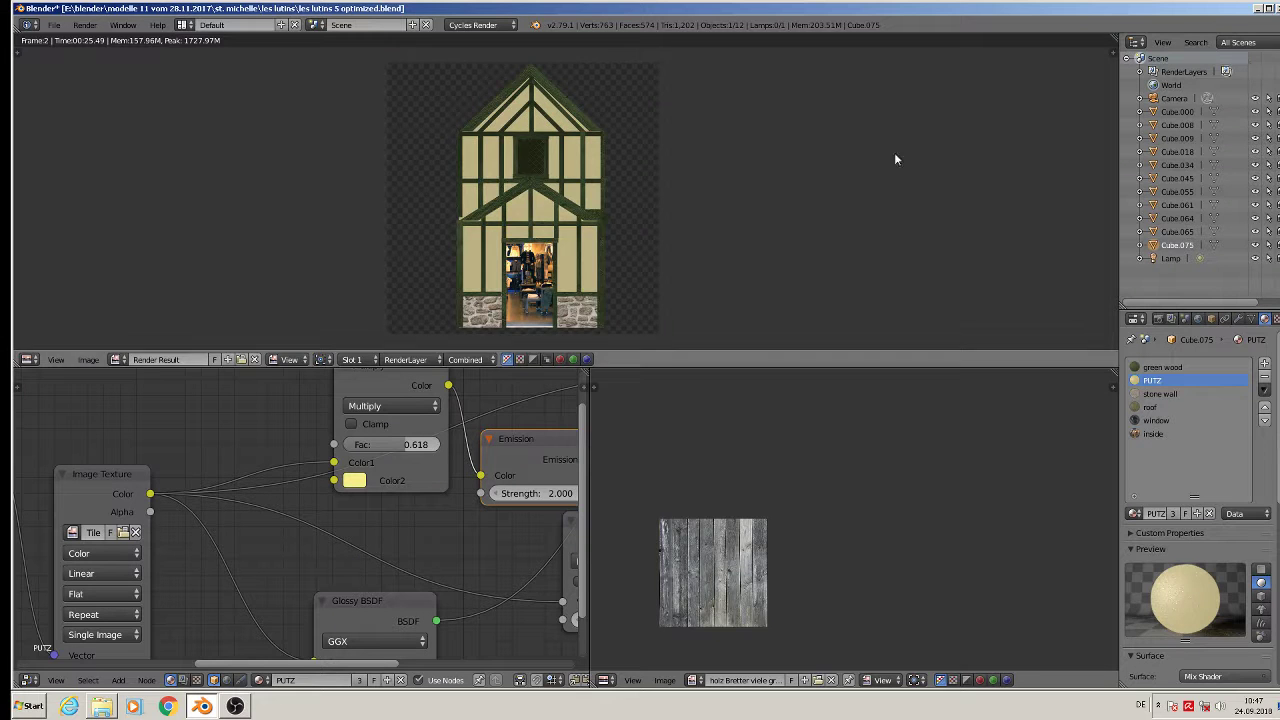
# Step: Return to the model, select the camera and move it about 2.346 along X to the opposite end of the house
pyautogui.press('Escape')
pyautogui.scroll(-2, 671, 208)
pyautogui.press('KP_0')
pyautogui.scroll(1, 674, 210)
pyautogui.keyDown('shift'); pyautogui.moveTo(722, 336); pyautogui.dragTo(516, 138, button='middle'); pyautogui.keyUp('shift')
pyautogui.scroll(4, 714, 338)
pyautogui.rightClick(512, 136)
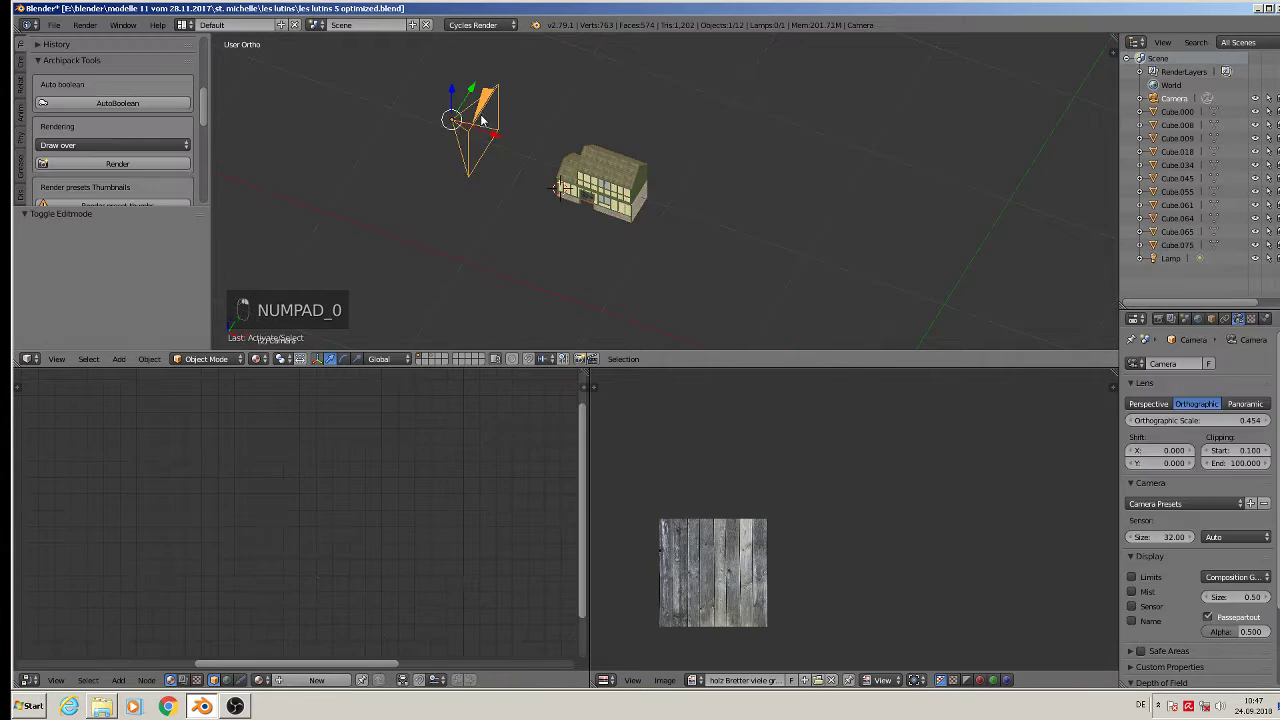
pyautogui.press('g')
pyautogui.press('x')
pyautogui.click(724, 248)
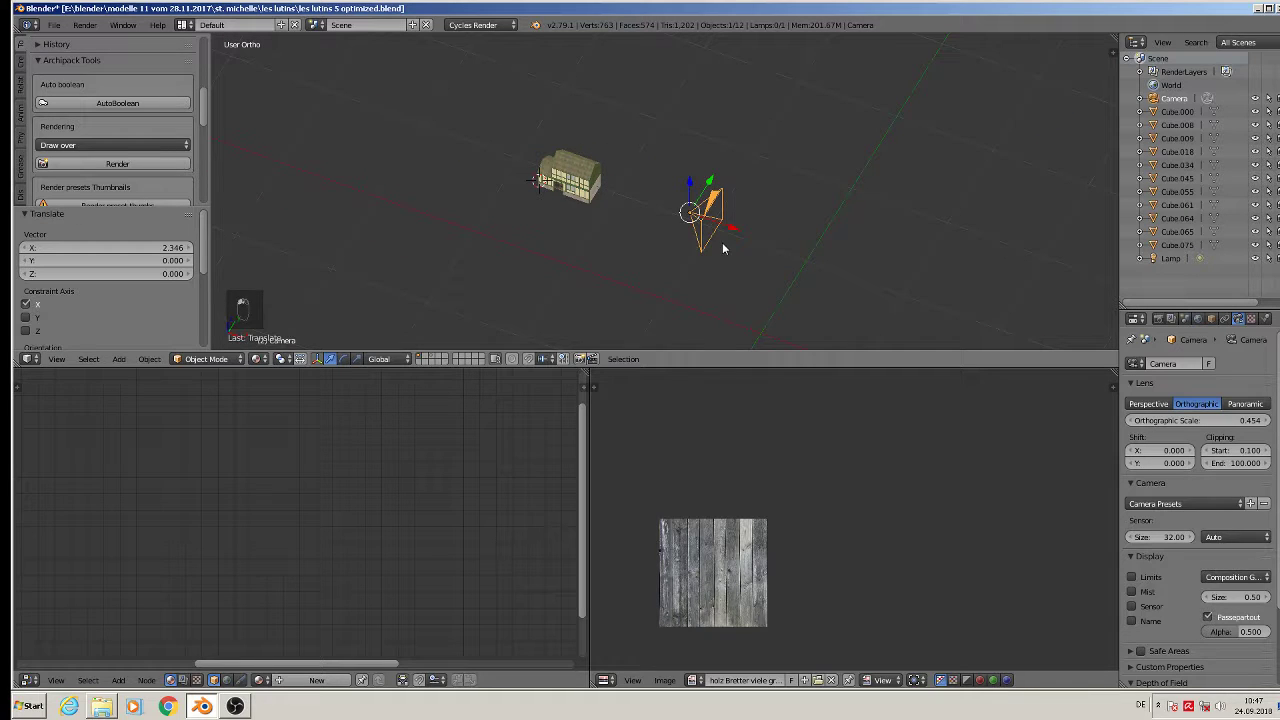
# Step: Rotate the camera 180° about Z and look through it at the rear wall of the house
pyautogui.write('rz180')
pyautogui.press('Return')
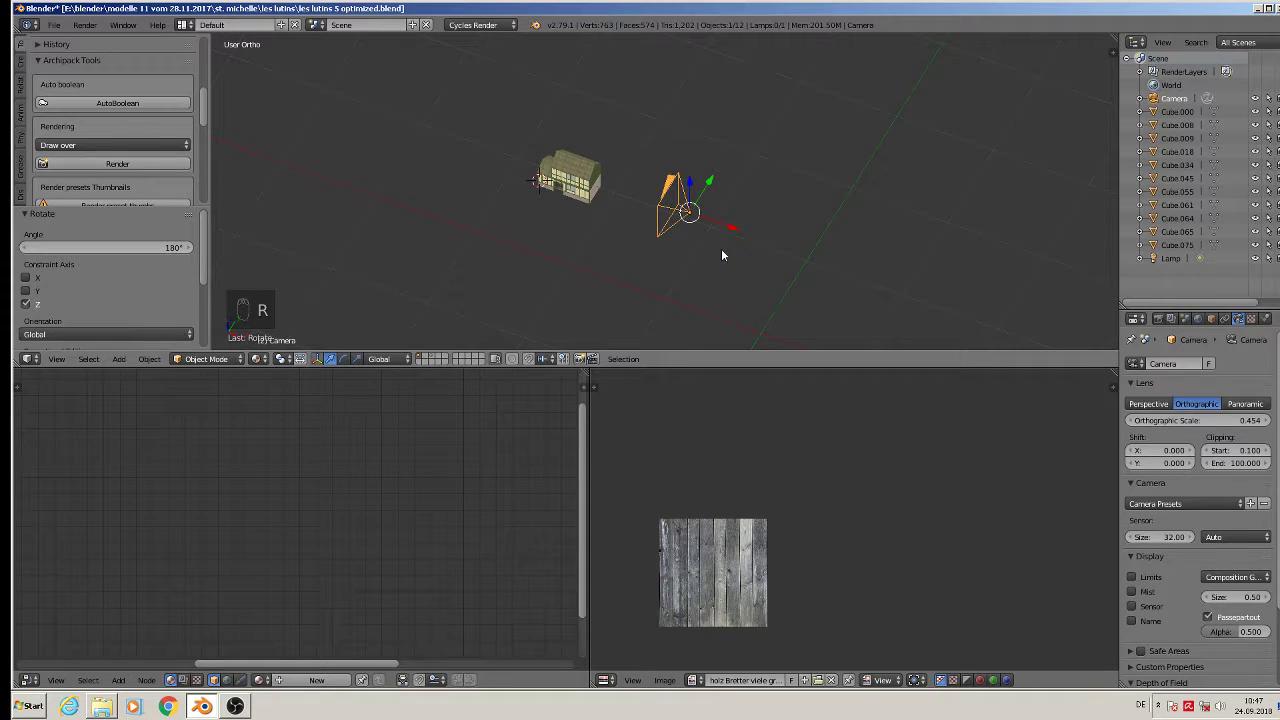
pyautogui.press('KP_0')
pyautogui.scroll(3, 624, 225)
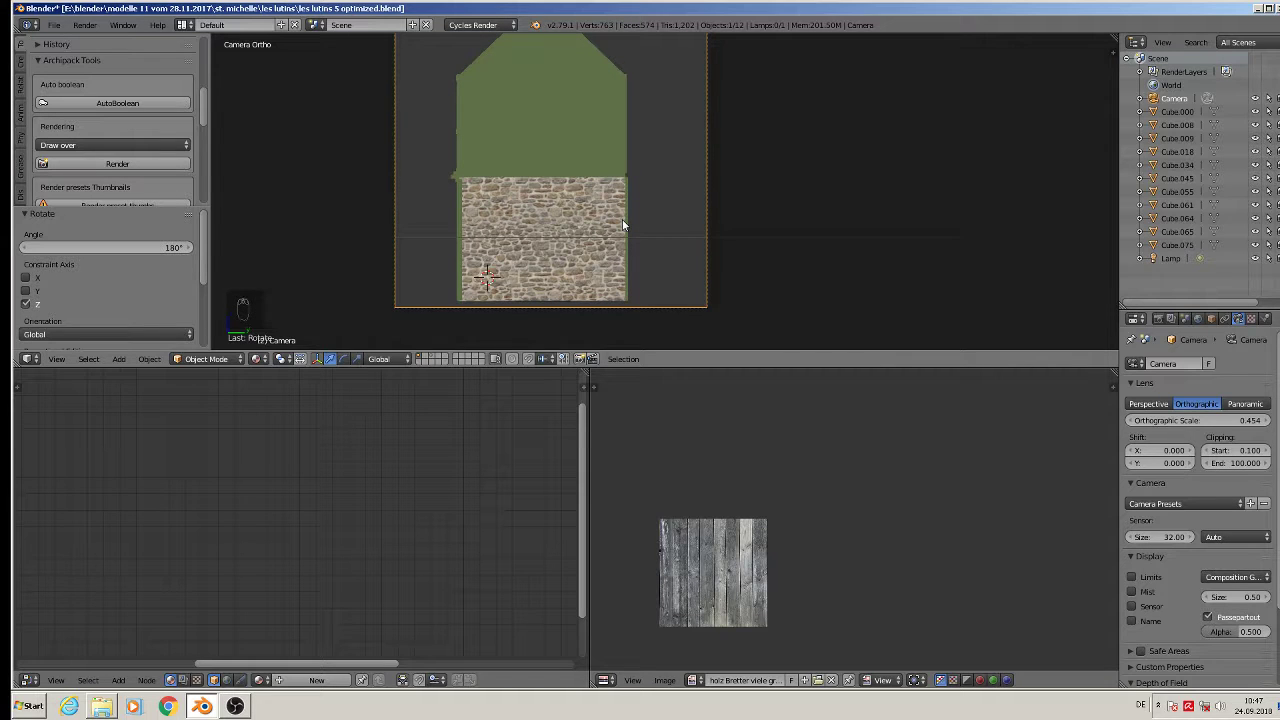
pyautogui.scroll(-2, 622, 219)
pyautogui.scroll(3, 573, 166)
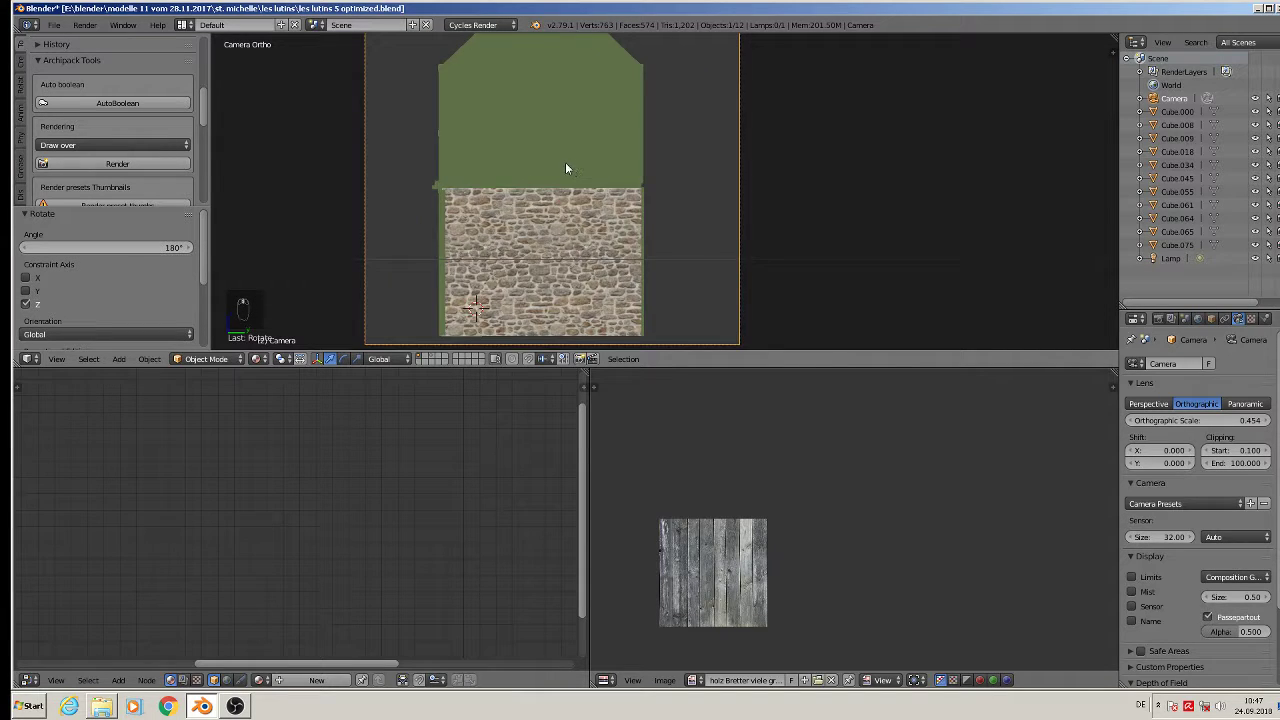
pyautogui.scroll(-2, 565, 164)
# Step: In face selection mode, assign the PUTZ material to the two upper gable faces of the rear wall
pyautogui.press('Tab')
pyautogui.rightClick(541, 138)
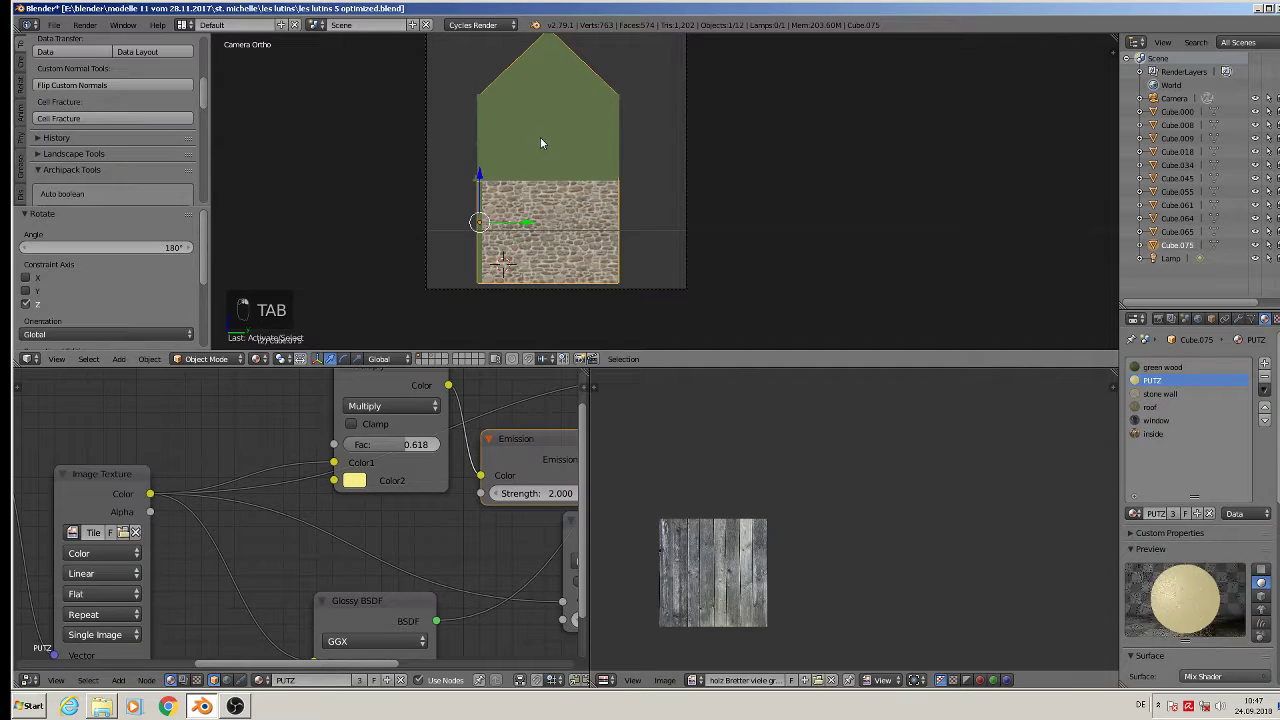
pyautogui.press('Tab')
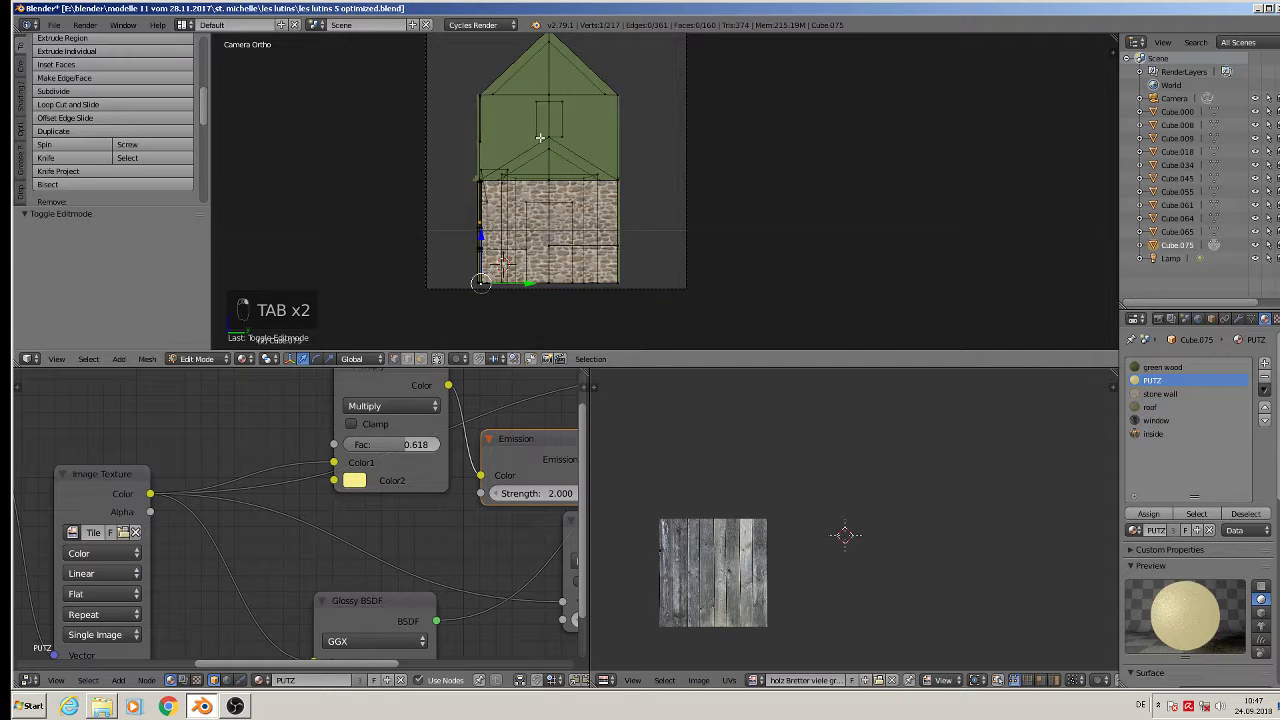
pyautogui.scroll(2, 540, 160)
pyautogui.click(437, 358)
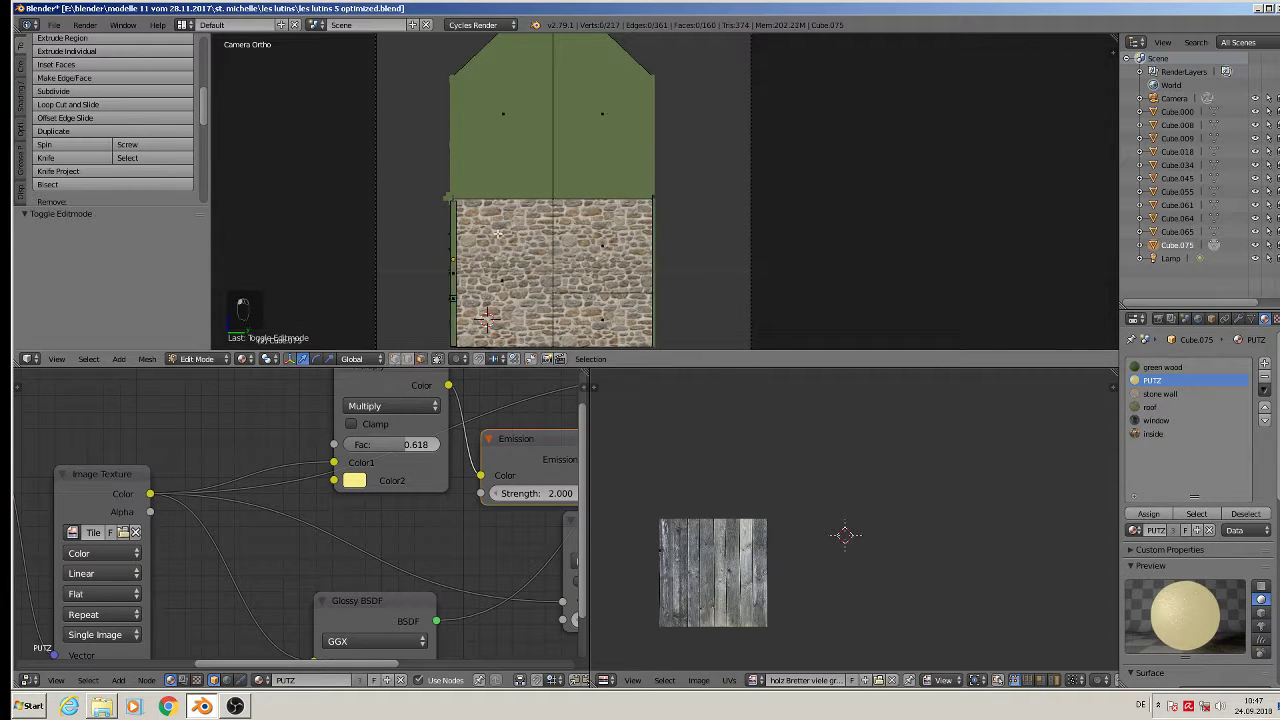
pyautogui.rightClick(503, 114)
pyautogui.keyDown('shift'); pyautogui.rightClick(596, 124); pyautogui.keyUp('shift')
pyautogui.moveTo(594, 191); pyautogui.dragTo(643, 218, button='middle')
pyautogui.click(1157, 381)
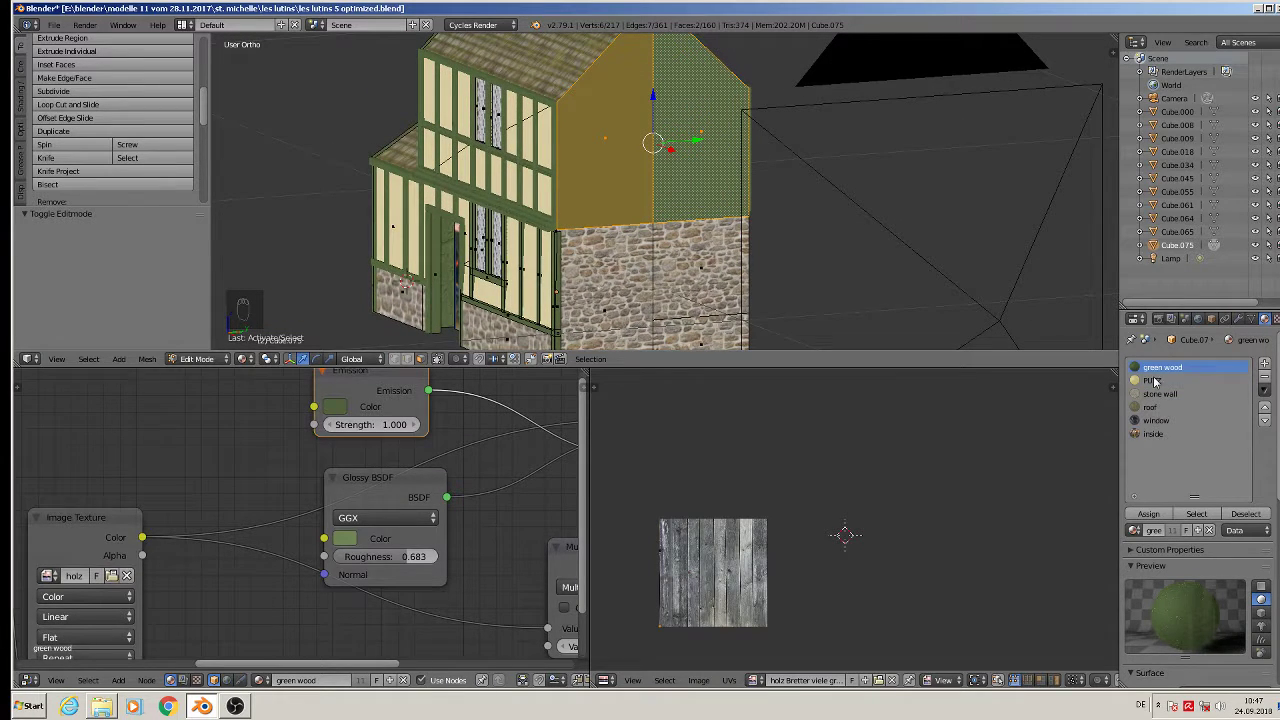
pyautogui.click(1147, 514)
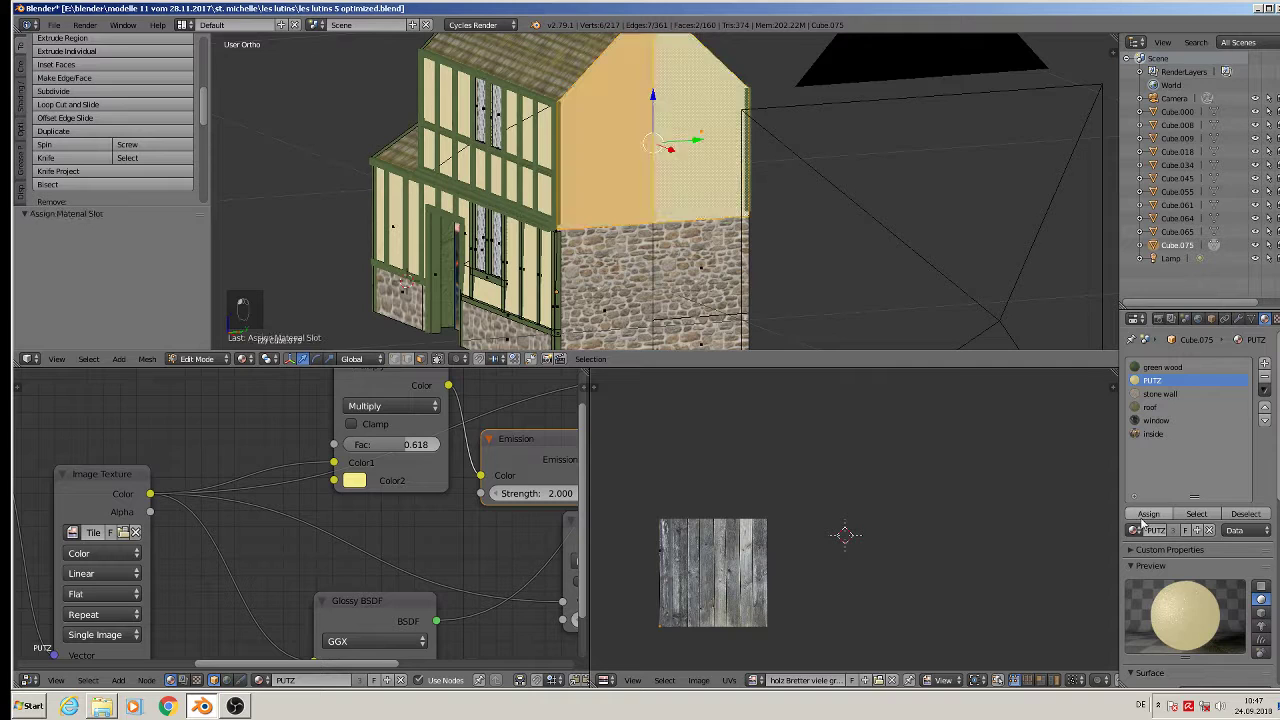
pyautogui.press('a')
pyautogui.moveTo(803, 277); pyautogui.dragTo(718, 265, button='middle')
pyautogui.press('Tab')
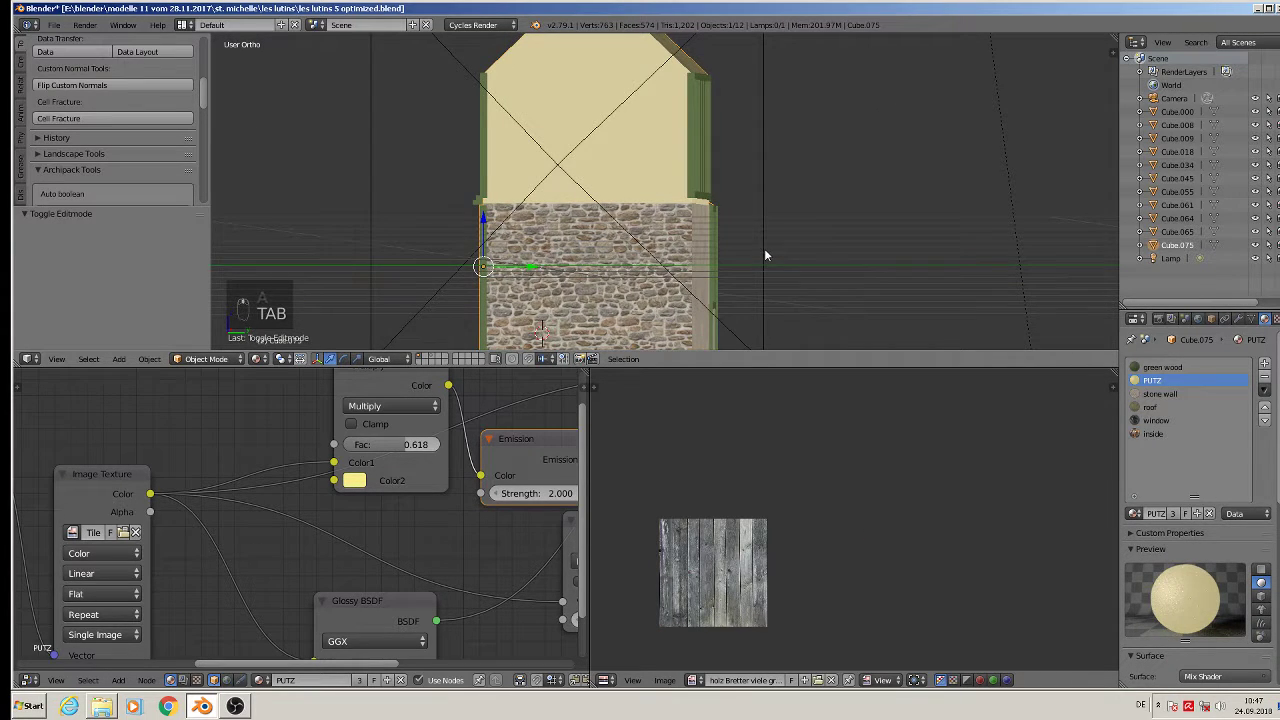
# Step: Test-render the rear wall through the camera and return to the model
pyautogui.press('KP_1')
pyautogui.press('KP_0')
pyautogui.scroll(-2, 639, 210)
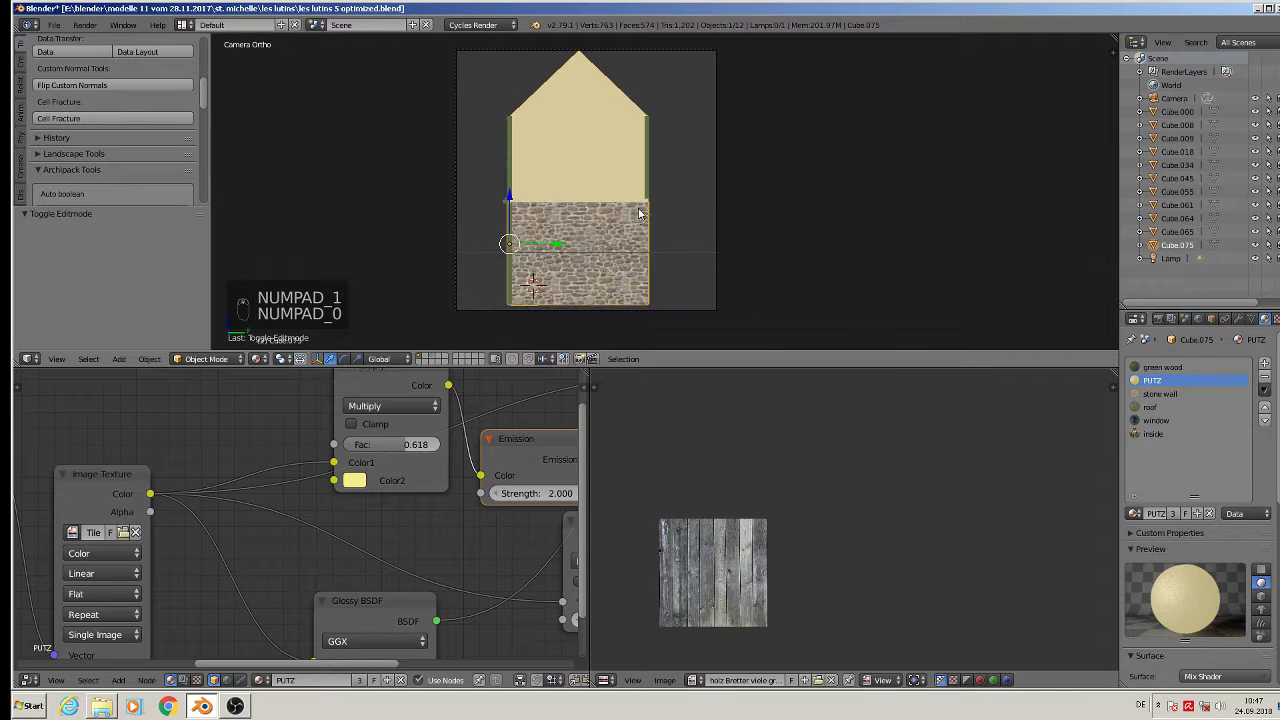
pyautogui.scroll(1, 636, 212)
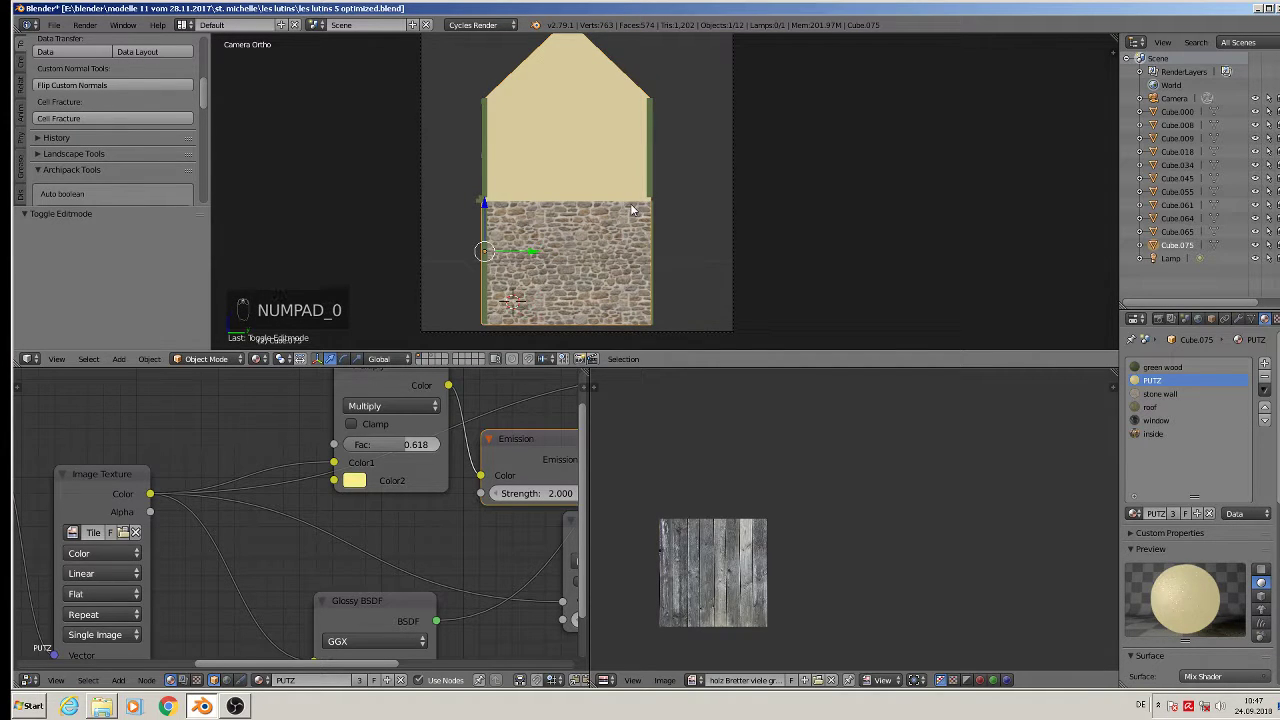
pyautogui.press('F12')
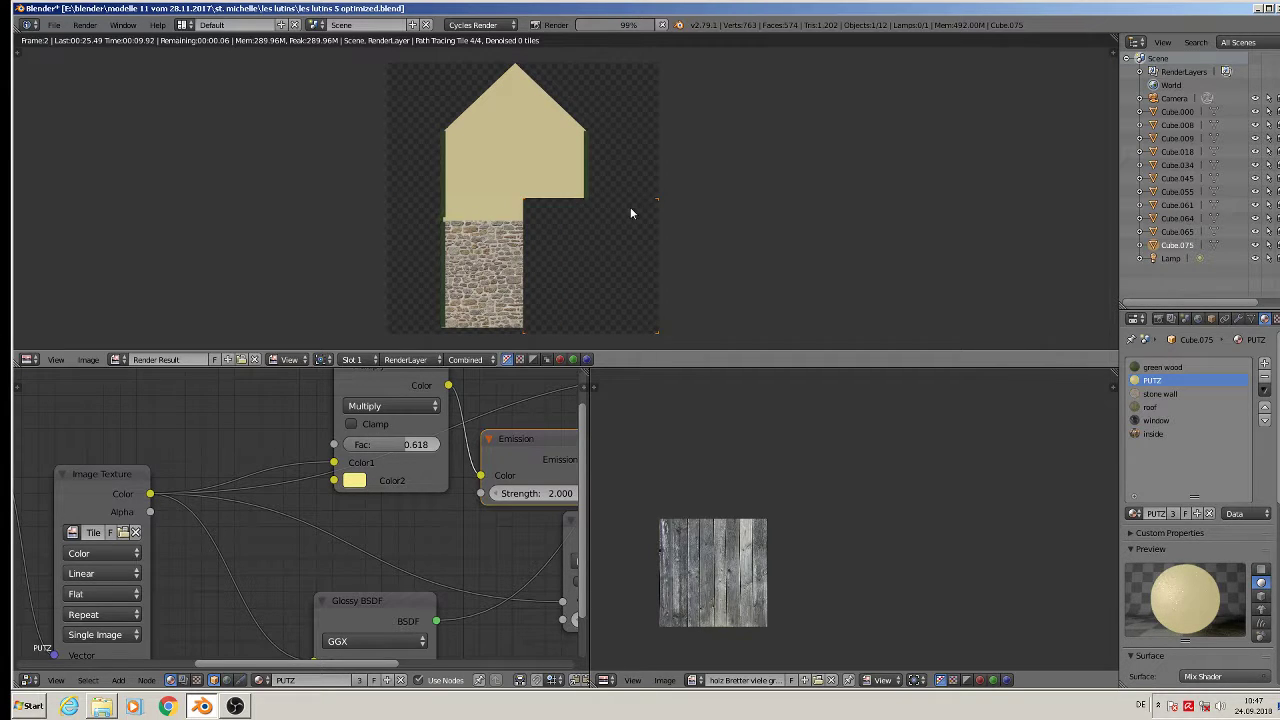
pyautogui.press('Escape')
pyautogui.press('Escape')
pyautogui.press('Escape')
# Step: Duplicate the vertical green corner beam, shift it -0.059 in Y and 0.134 in Z, and rotate it -46.9° along the gable slope
pyautogui.scroll(4, 550, 172)
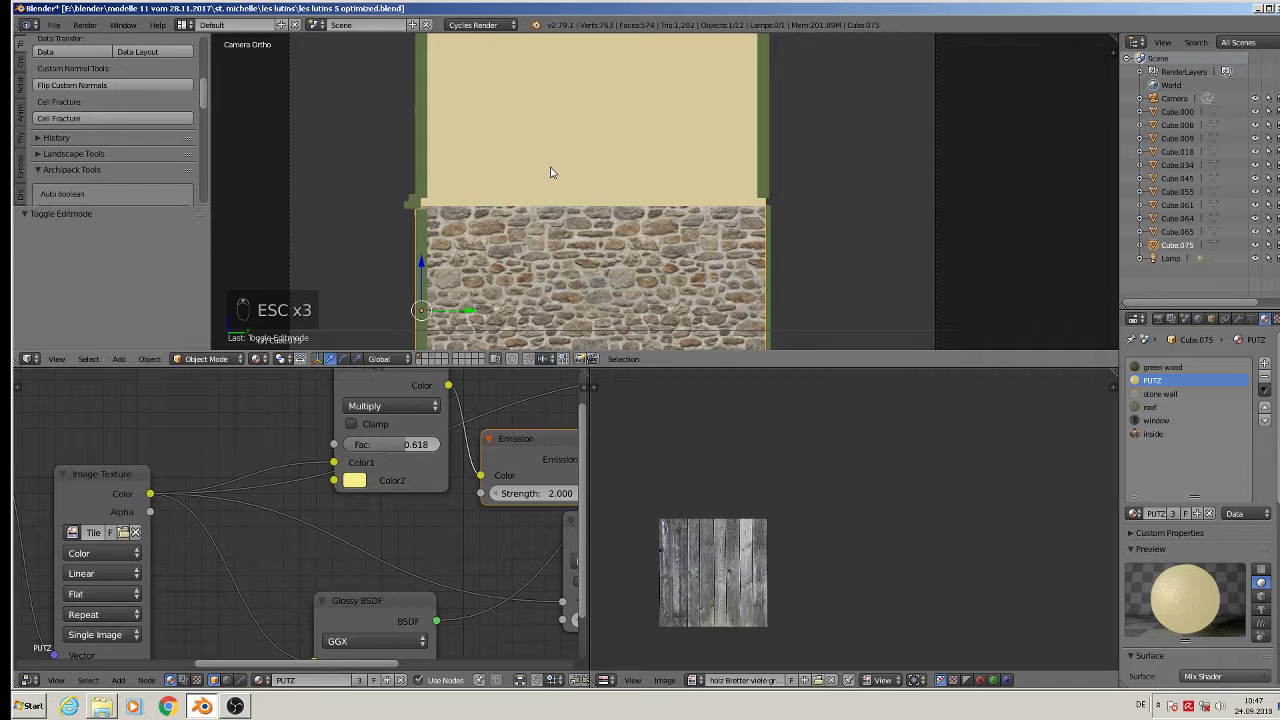
pyautogui.scroll(-3, 550, 172)
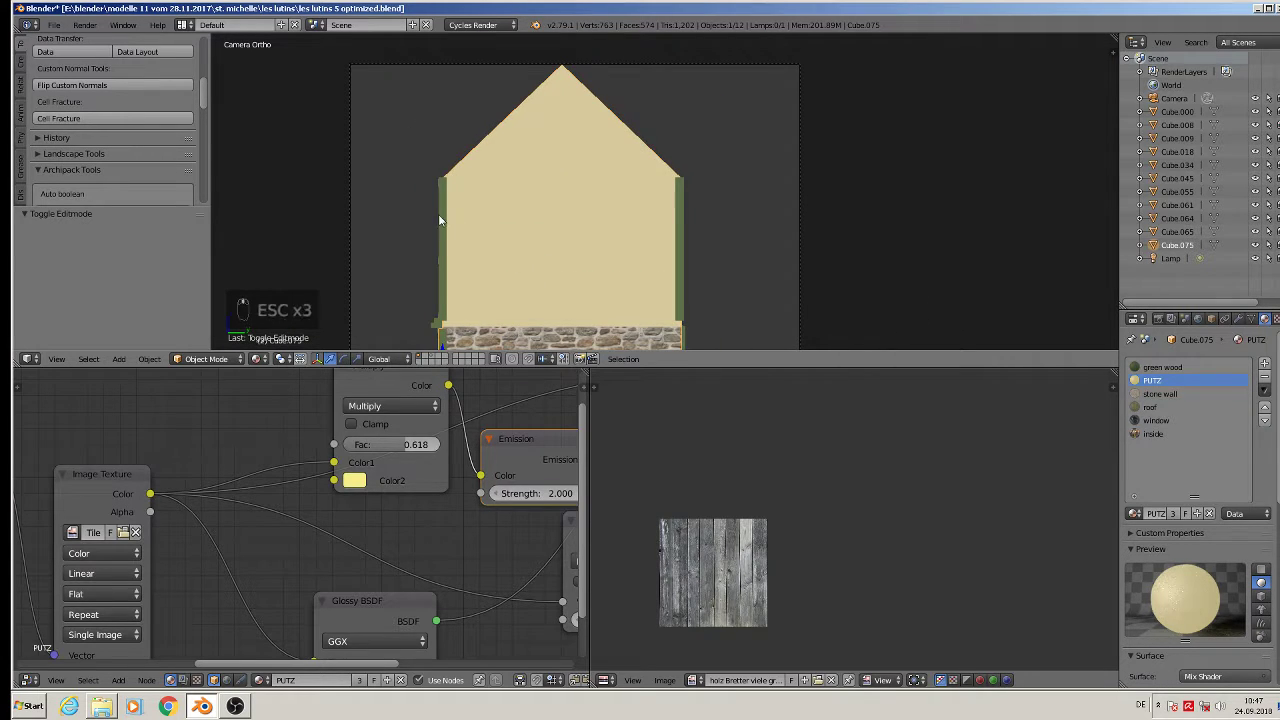
pyautogui.rightClick(440, 214)
pyautogui.rightClick(686, 280)
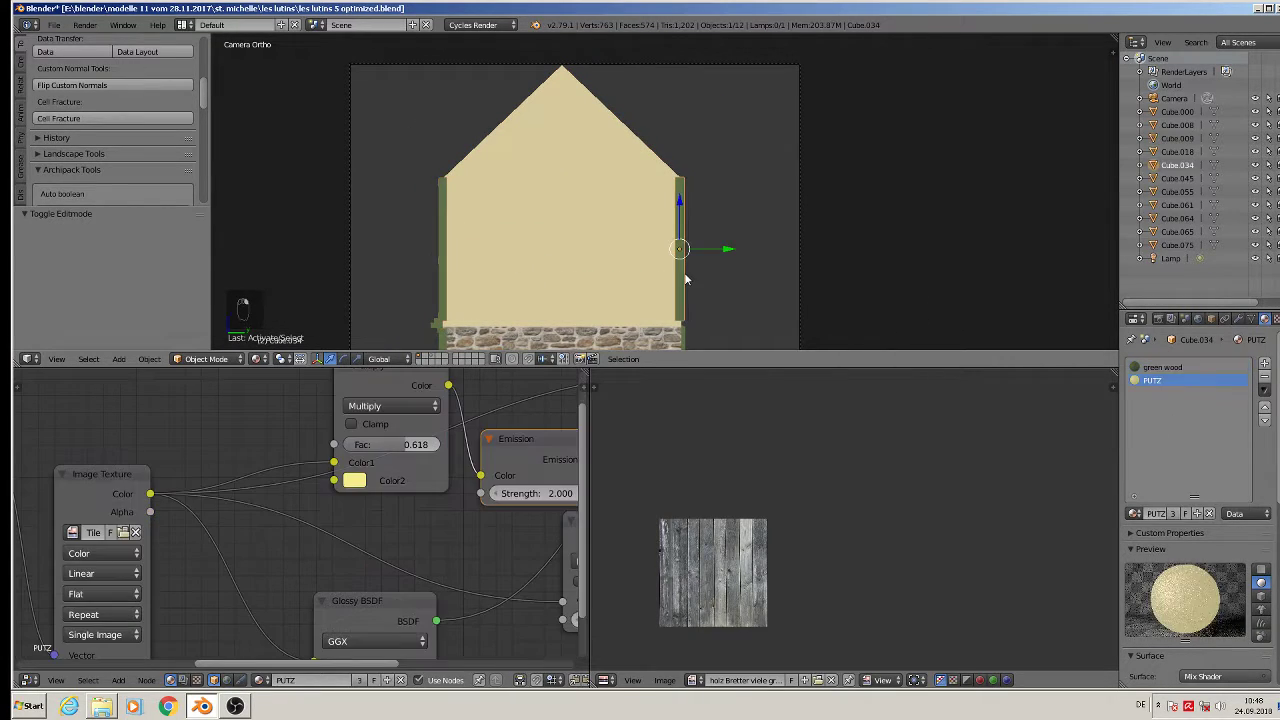
pyautogui.hotkey('shift', 'd')
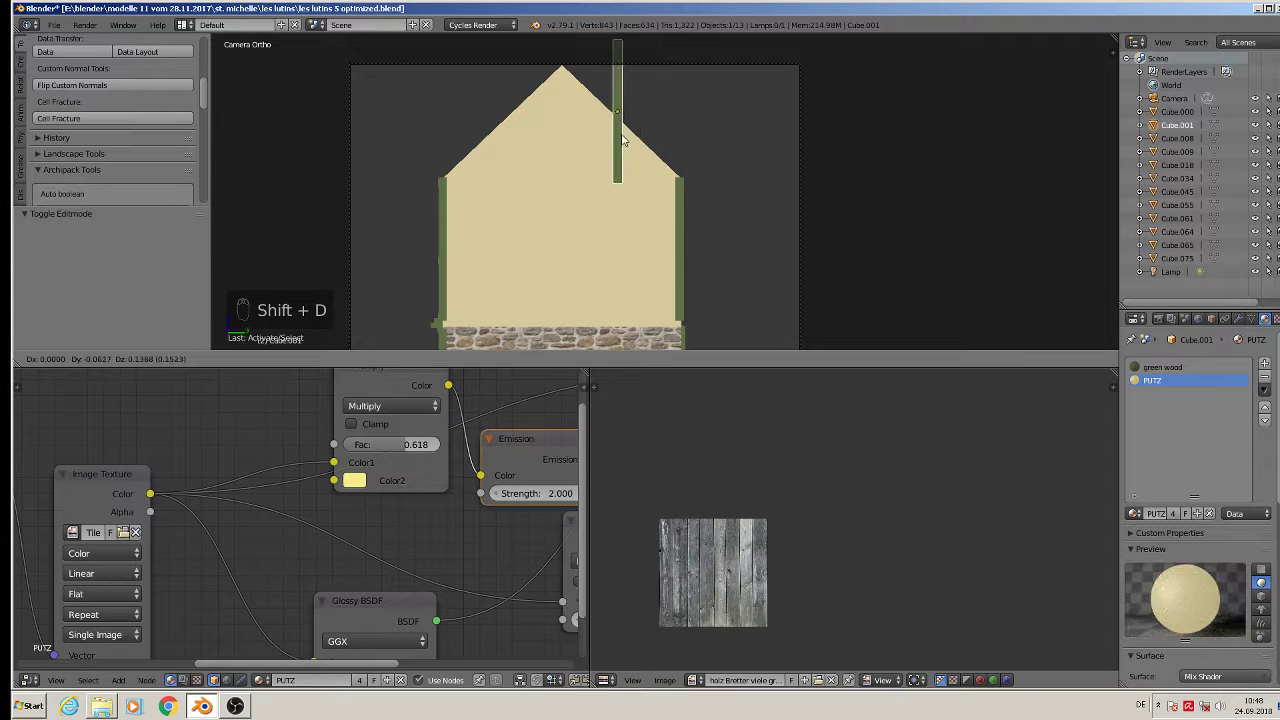
pyautogui.click(652, 180)
pyautogui.press('r')
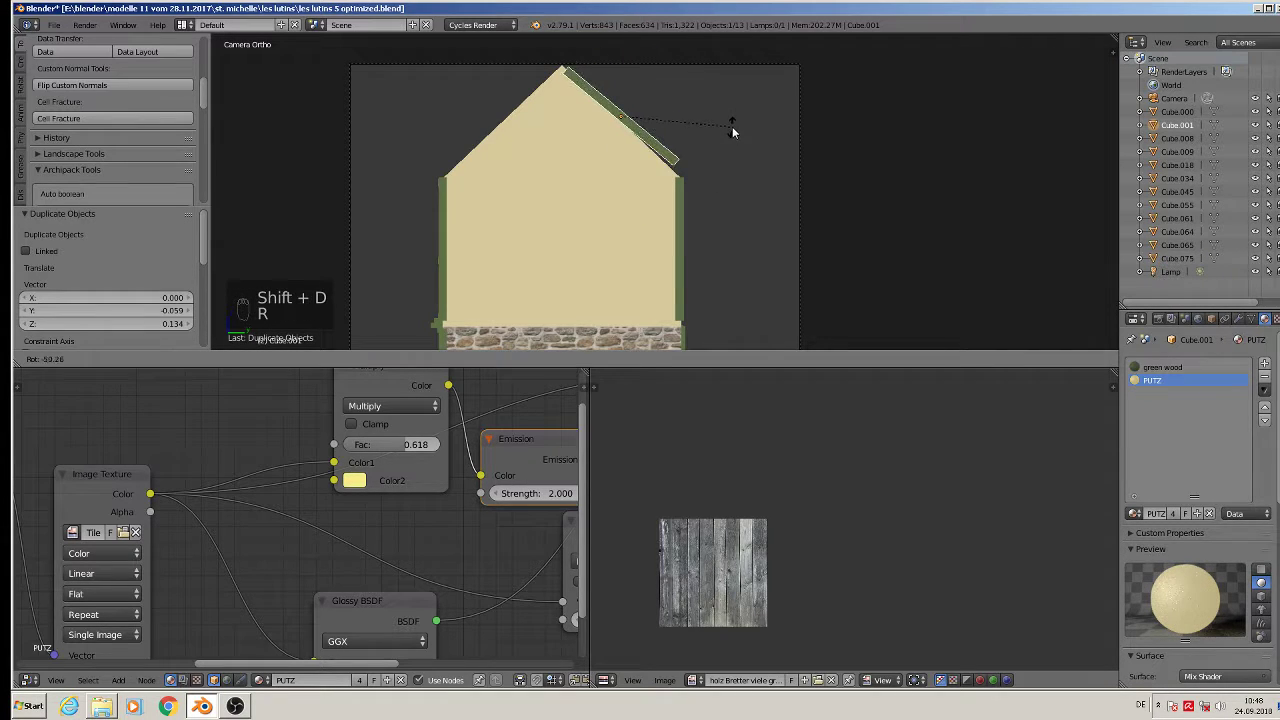
pyautogui.click(729, 139)
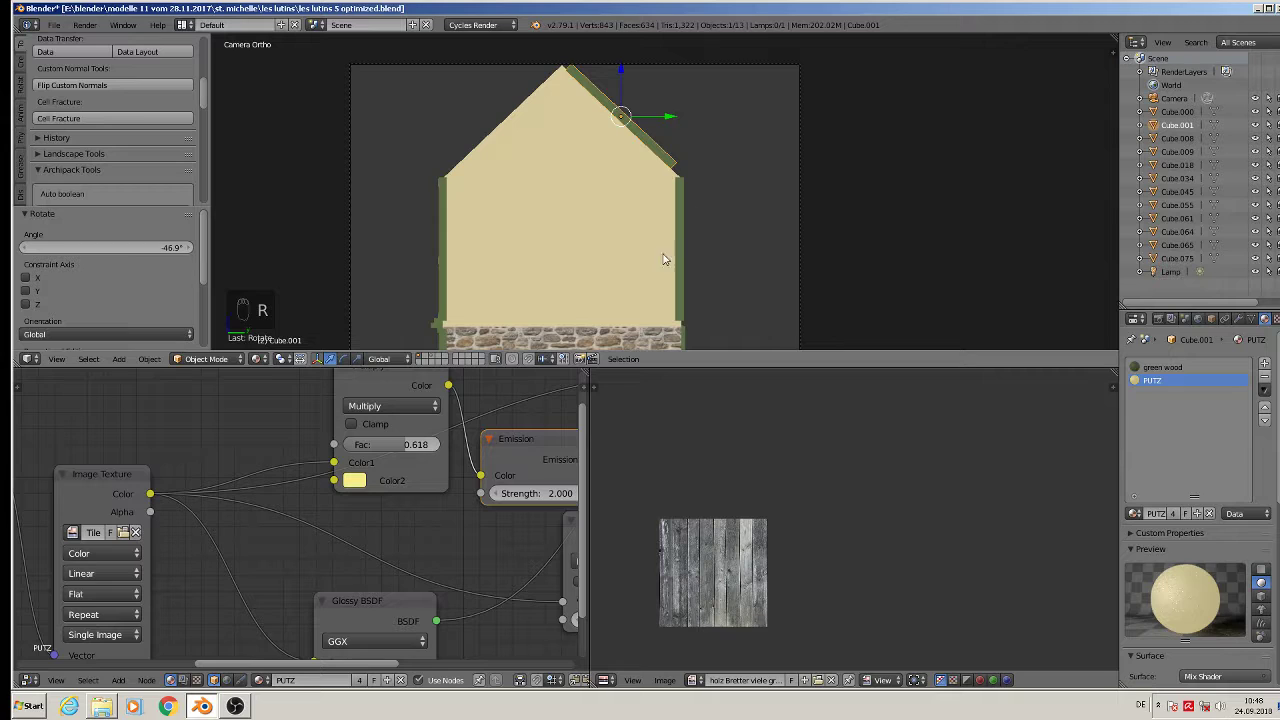
# Step: Set the transform orientation to Normal, lengthen the sloping gable beam along Z and shift it slightly along the roof slope
pyautogui.click(393, 359)
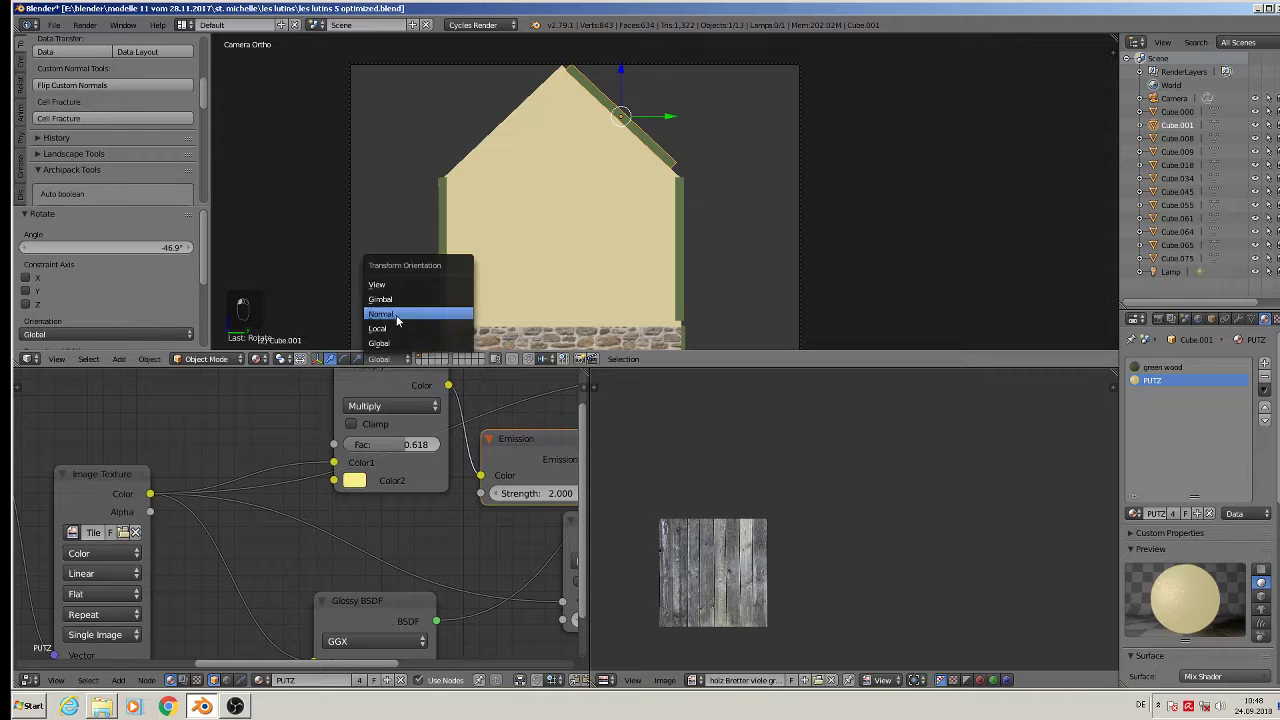
pyautogui.click(397, 315)
pyautogui.press('s')
pyautogui.press('z')
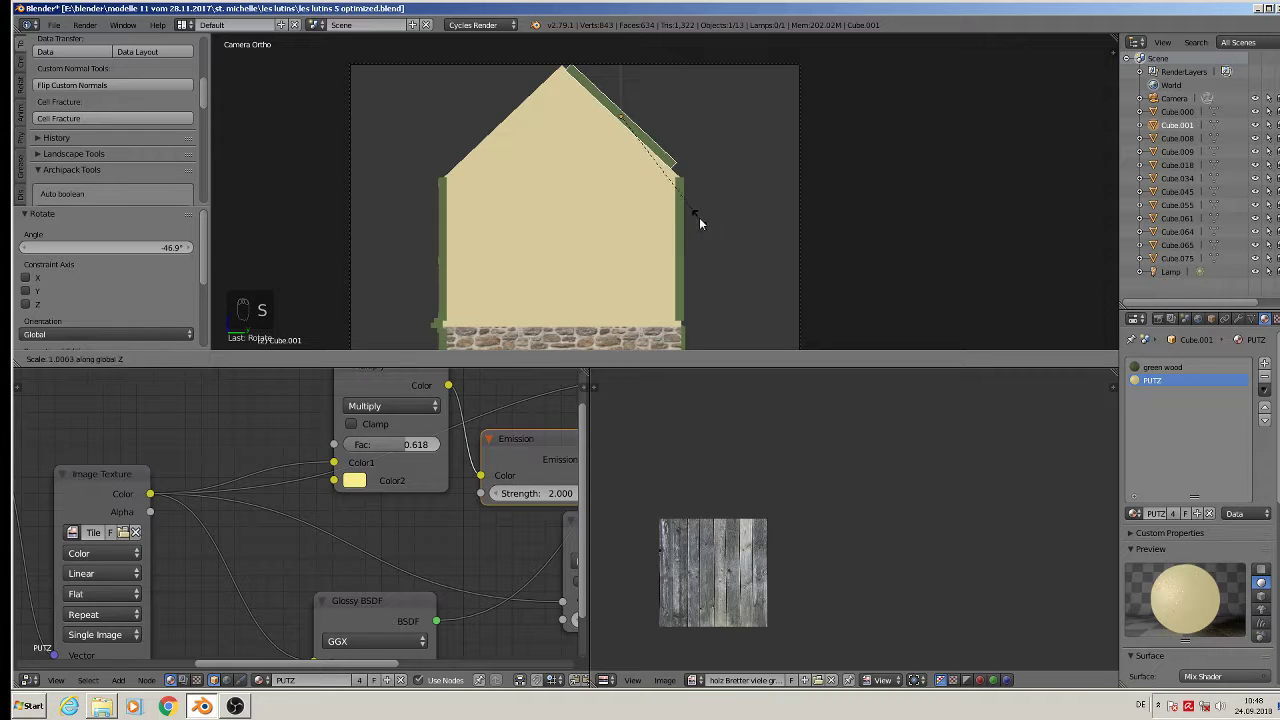
pyautogui.click(733, 268)
pyautogui.moveTo(596, 94); pyautogui.dragTo(601, 97)
# Step: Duplicate the sloping gable beam, place the copy on the opposite gable slope and rotate it about 93° to follow that slope
pyautogui.hotkey('shift', 'd')
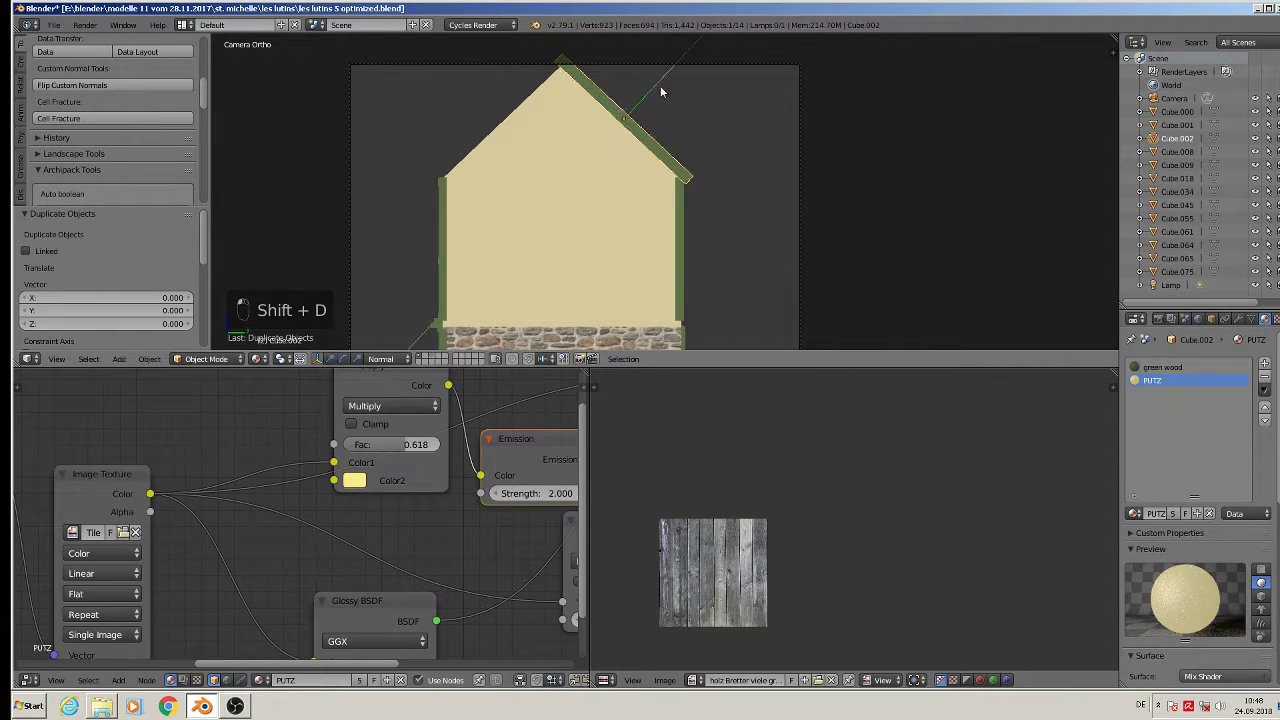
pyautogui.click(551, 121)
pyautogui.moveTo(524, 160); pyautogui.dragTo(474, 95)
pyautogui.press('r')
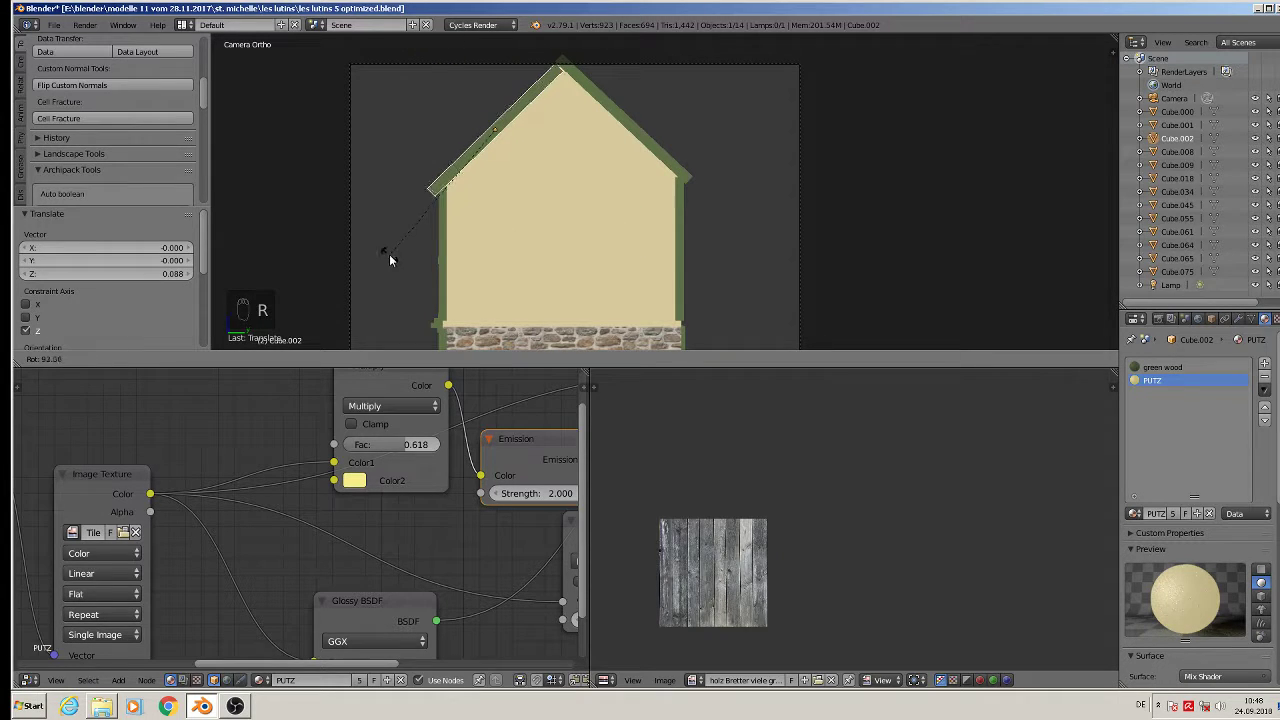
pyautogui.click(393, 254)
# Step: Align the copied beam with the left gable edge and scale it by 1.043 along Z
pyautogui.moveTo(523, 101); pyautogui.dragTo(527, 94)
pyautogui.moveTo(540, 158); pyautogui.dragTo(535, 163)
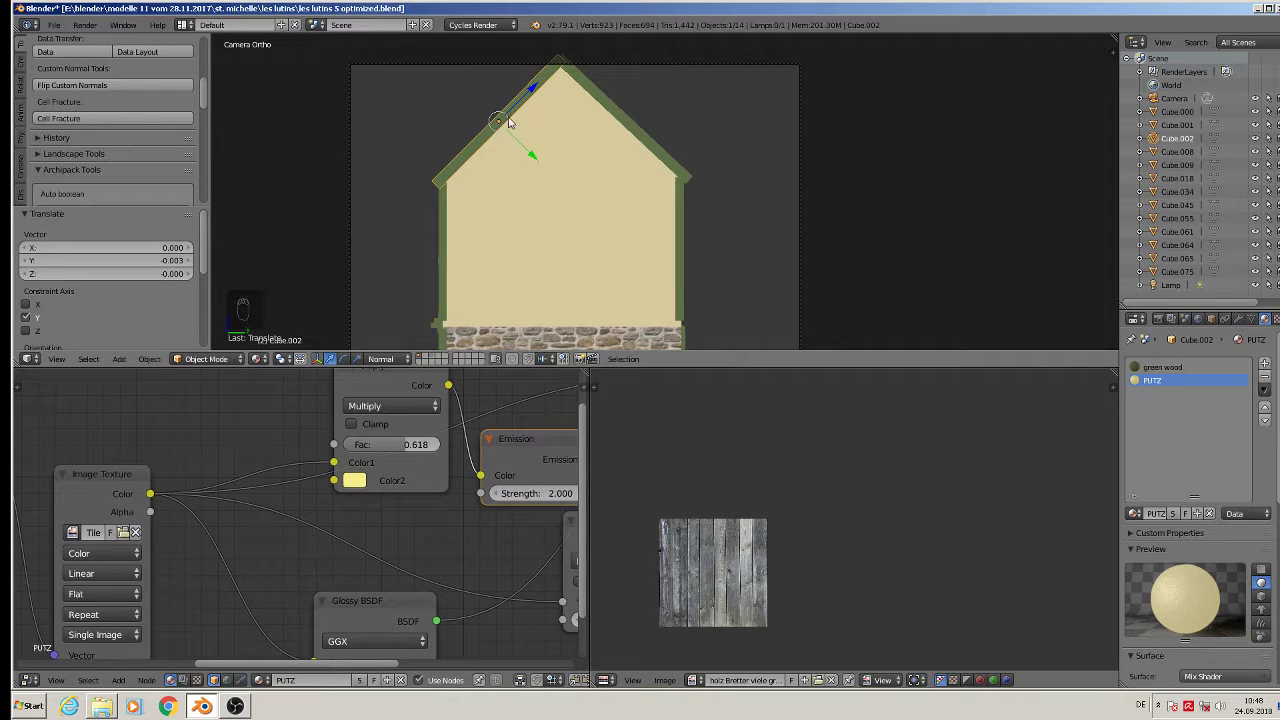
pyautogui.moveTo(527, 100); pyautogui.dragTo(527, 97)
pyautogui.press('s')
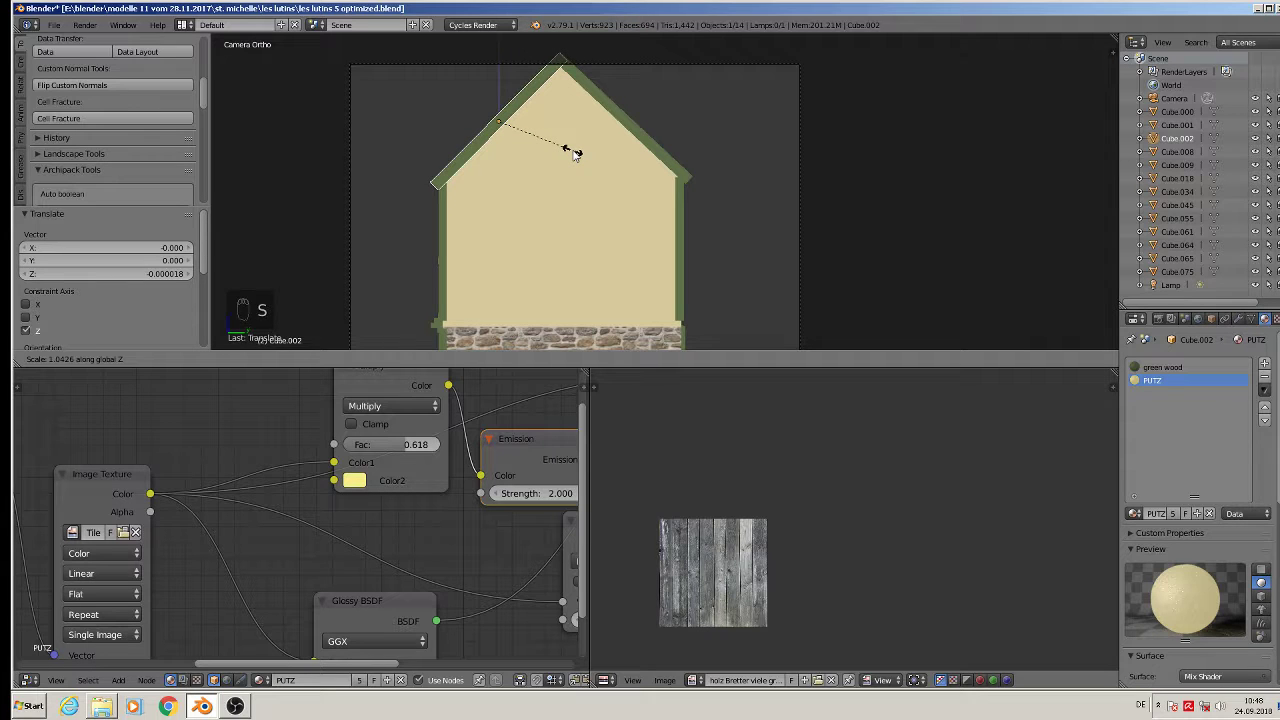
pyautogui.click(575, 152)
# Step: In the mesh of the right upper corner beam, select the lower end vertices and move them slightly down over the stone wall's edge
pyautogui.keyDown('shift'); pyautogui.moveTo(700, 343); pyautogui.dragTo(650, 265, button='middle'); pyautogui.keyUp('shift')
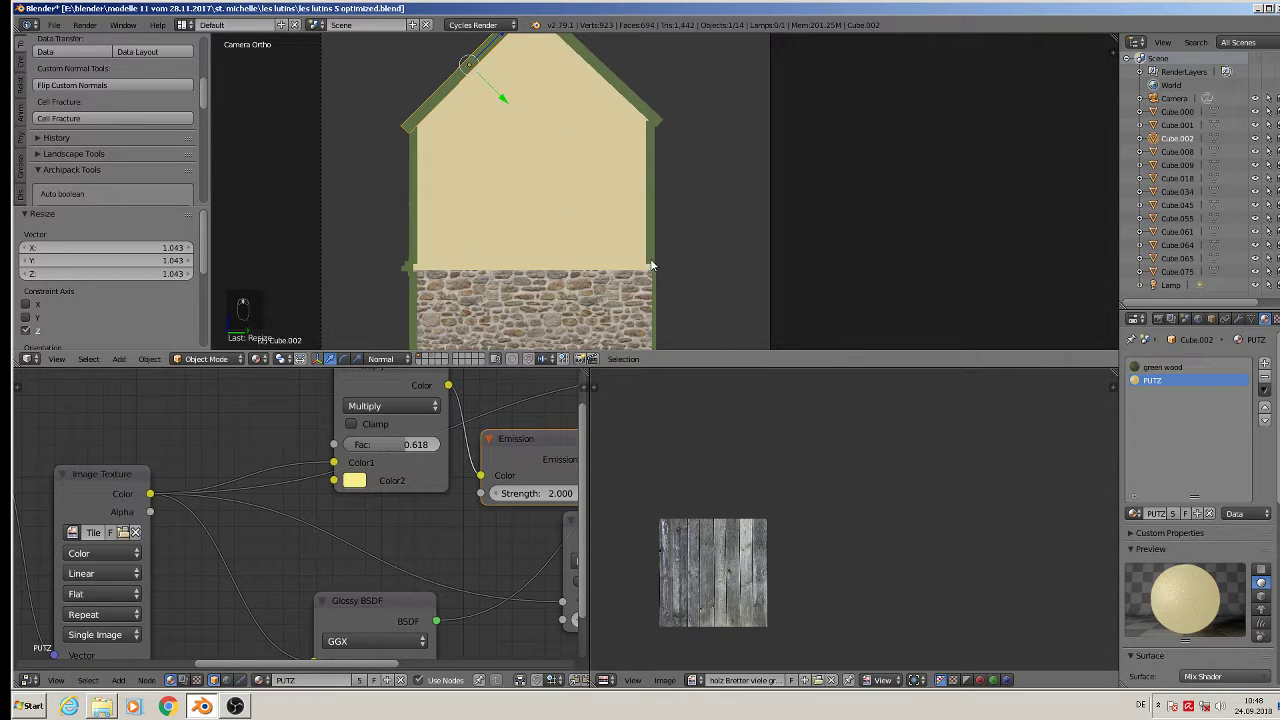
pyautogui.press('Tab')
pyautogui.press('Tab')
pyautogui.rightClick(652, 264)
pyautogui.press('Tab')
pyautogui.press('a')
pyautogui.press('a')
pyautogui.press('a')
pyautogui.press('a')
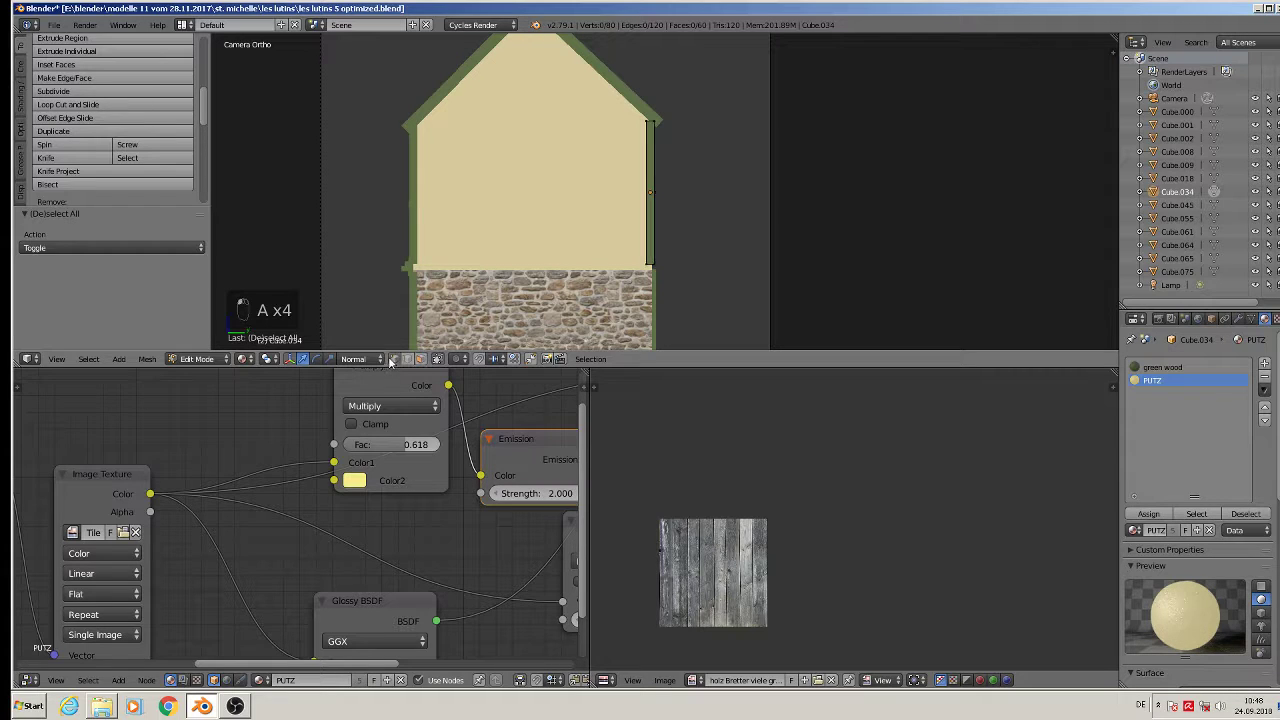
pyautogui.press('a')
pyautogui.press('c')
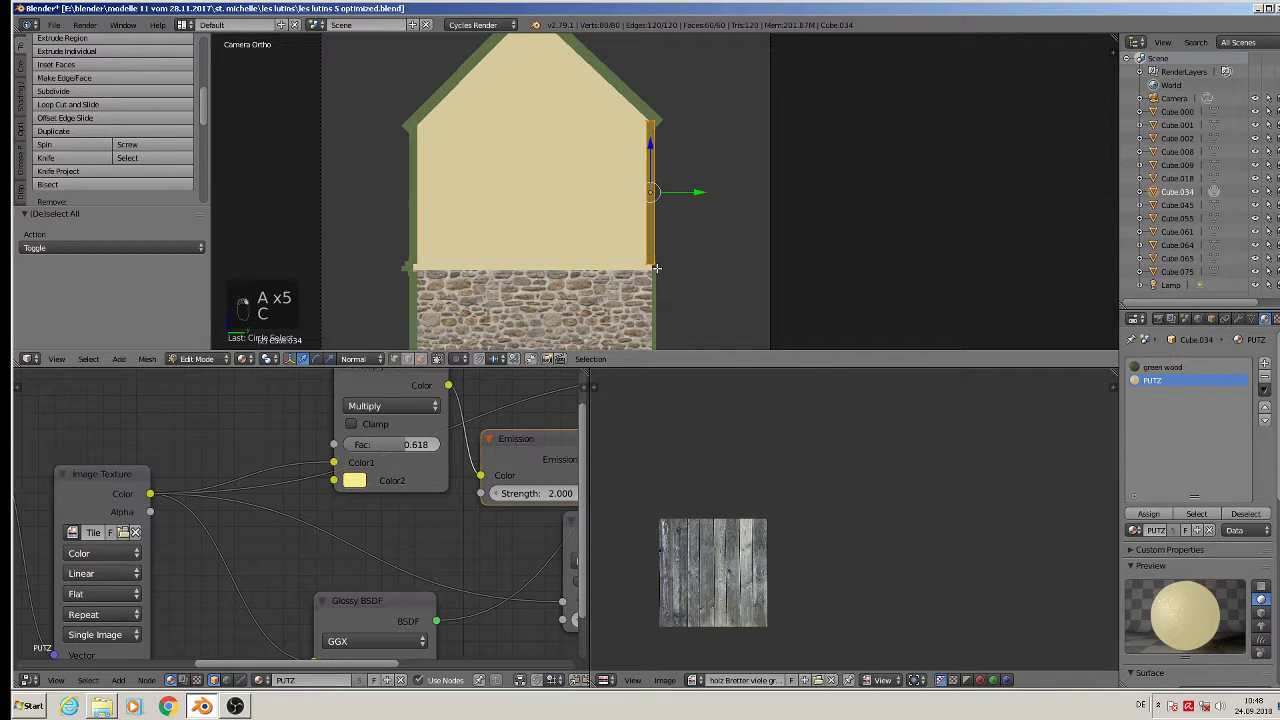
pyautogui.press('a')
pyautogui.press('c')
pyautogui.click(649, 276)
pyautogui.rightClick(649, 276)
pyautogui.moveTo(650, 299); pyautogui.dragTo(652, 306)
pyautogui.press('Tab')
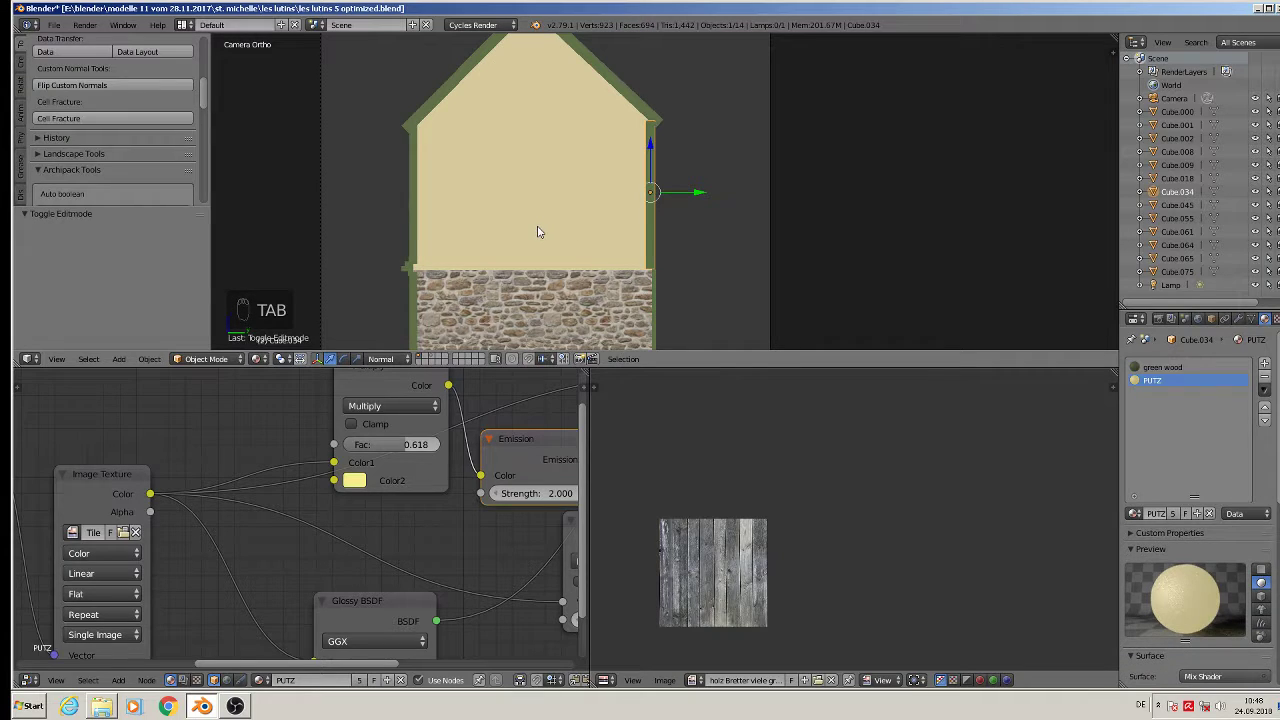
# Step: Render the rear wall through the camera, save the image as les lutins back.jpg and return to the model
pyautogui.press('F12')
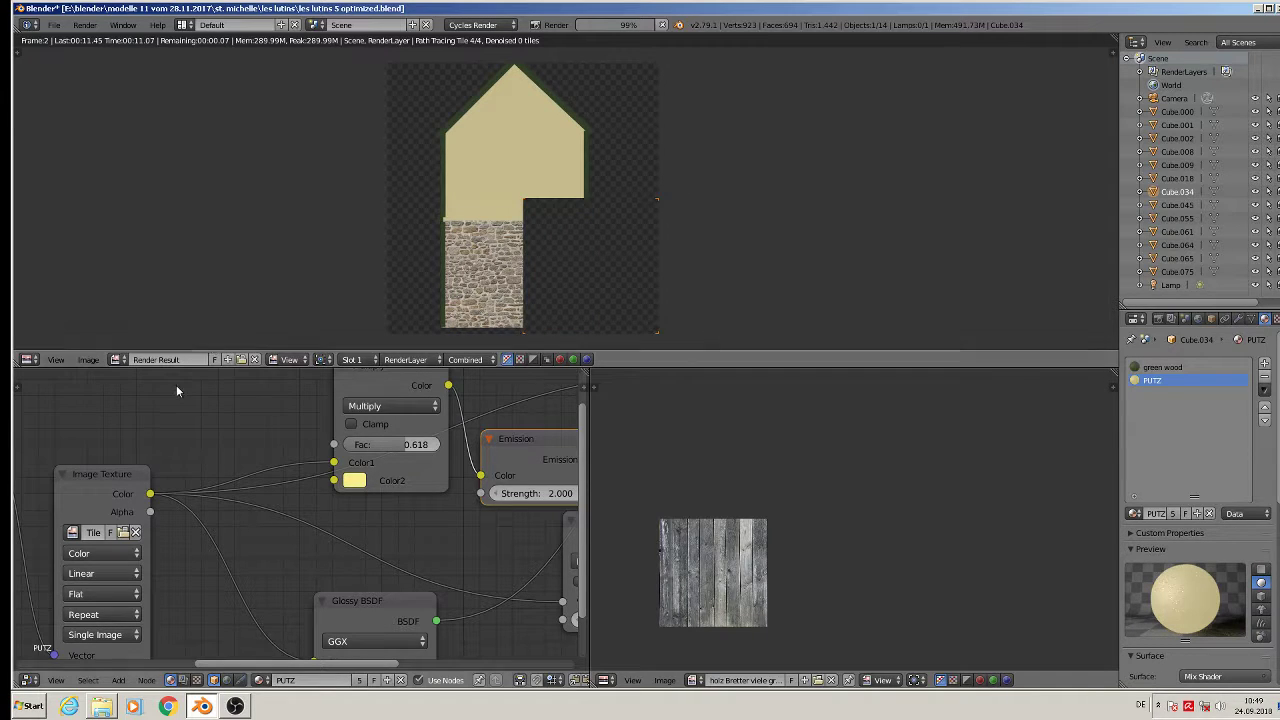
pyautogui.click(87, 360)
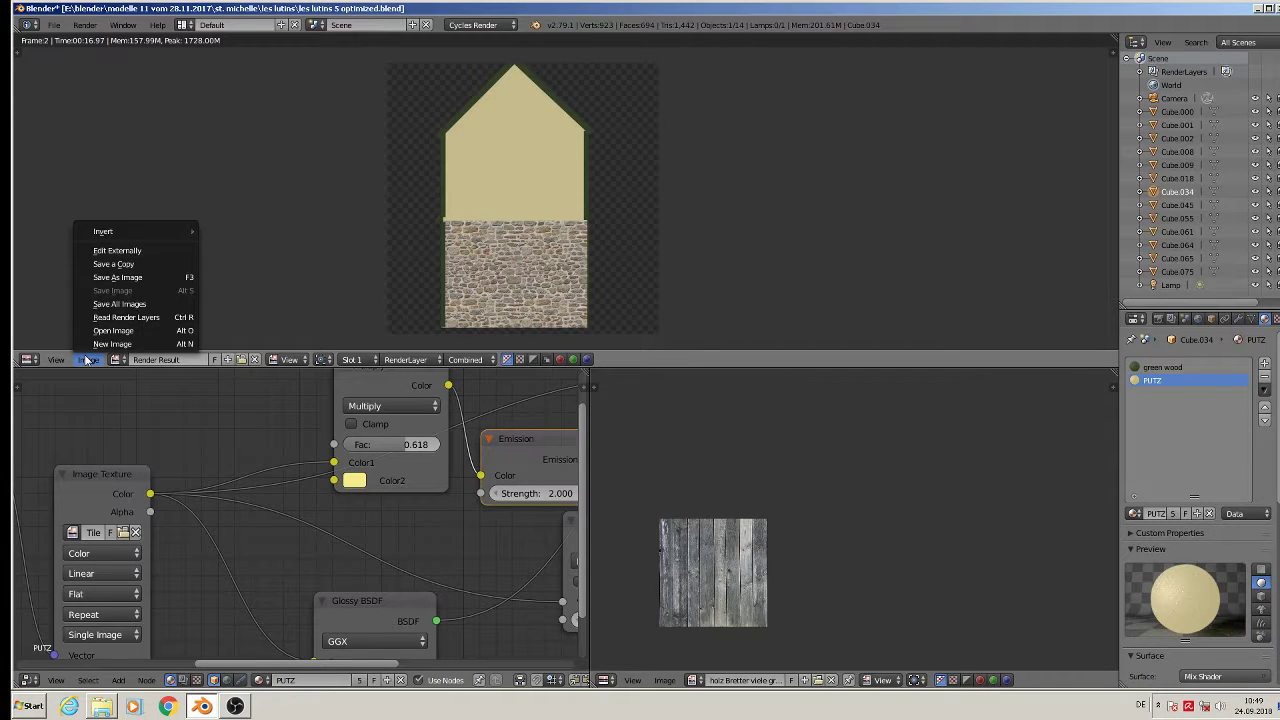
pyautogui.click(120, 282)
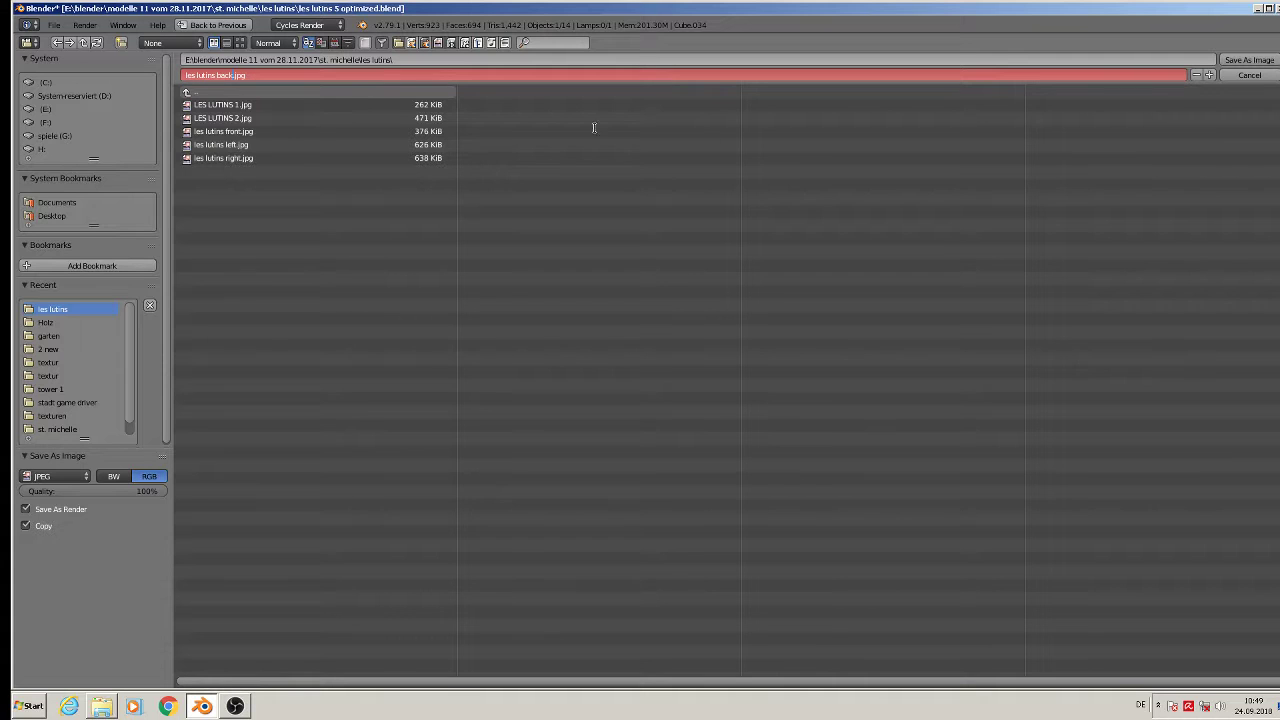
pyautogui.press('Escape')
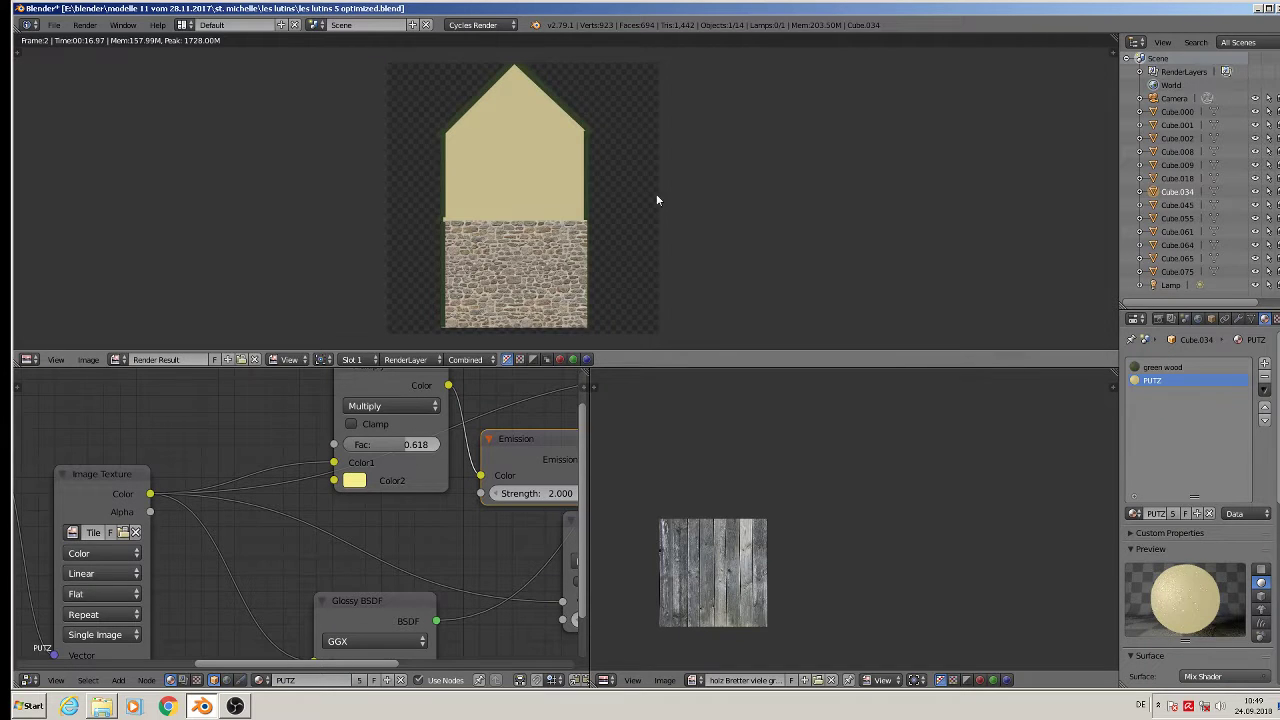
pyautogui.press('Escape')
# Step: Leave the camera view, select the camera and rotate it 90° about Z
pyautogui.press('KP_0')
pyautogui.scroll(-6, 808, 204)
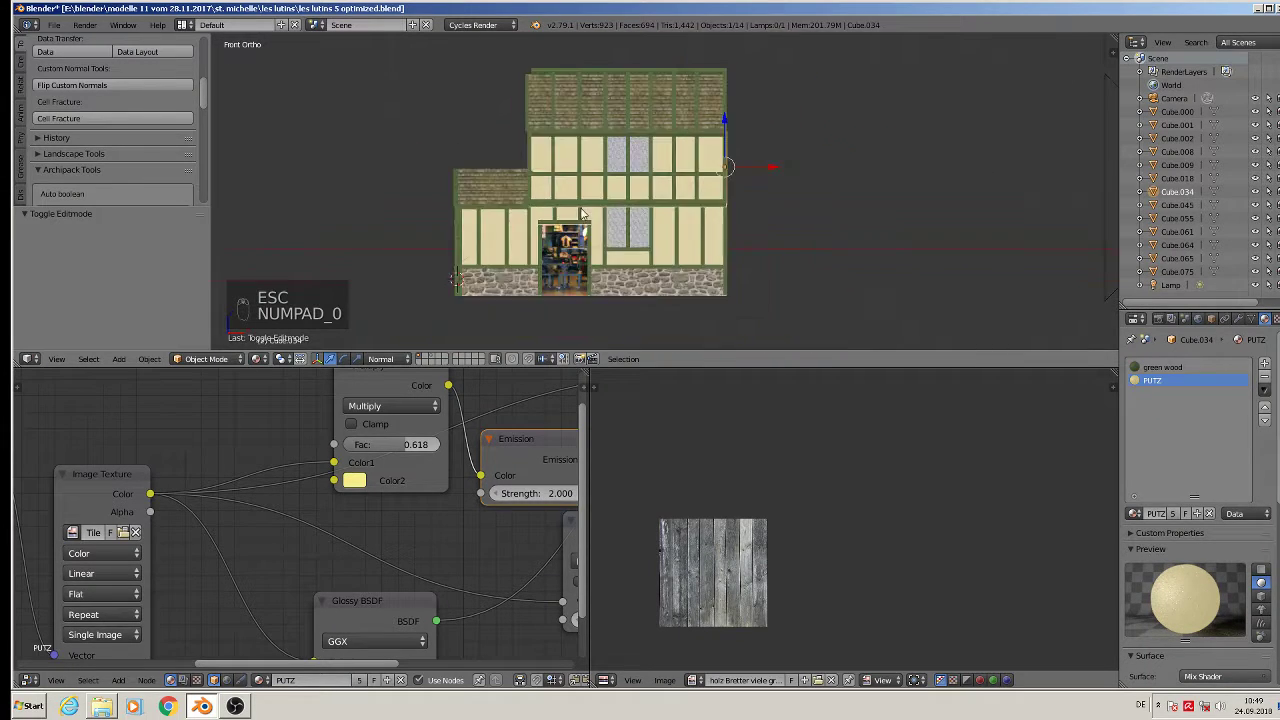
pyautogui.rightClick(807, 202)
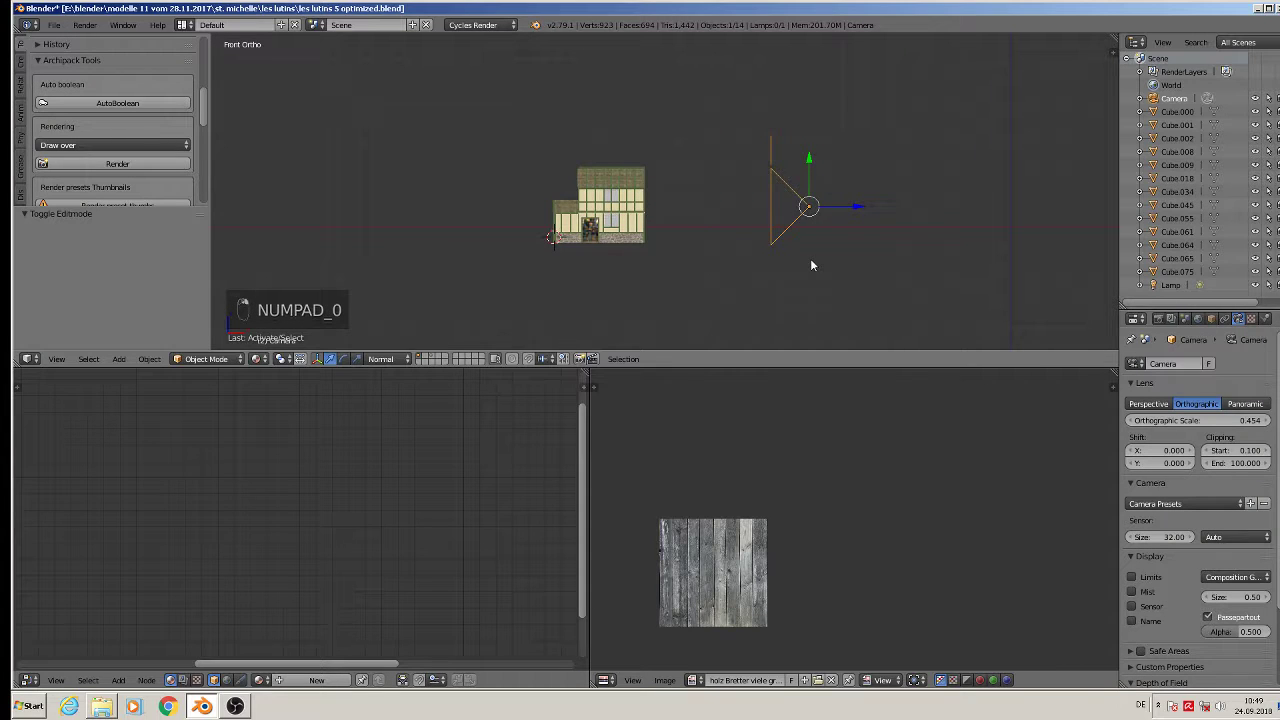
pyautogui.moveTo(810, 258); pyautogui.dragTo(815, 305, button='middle')
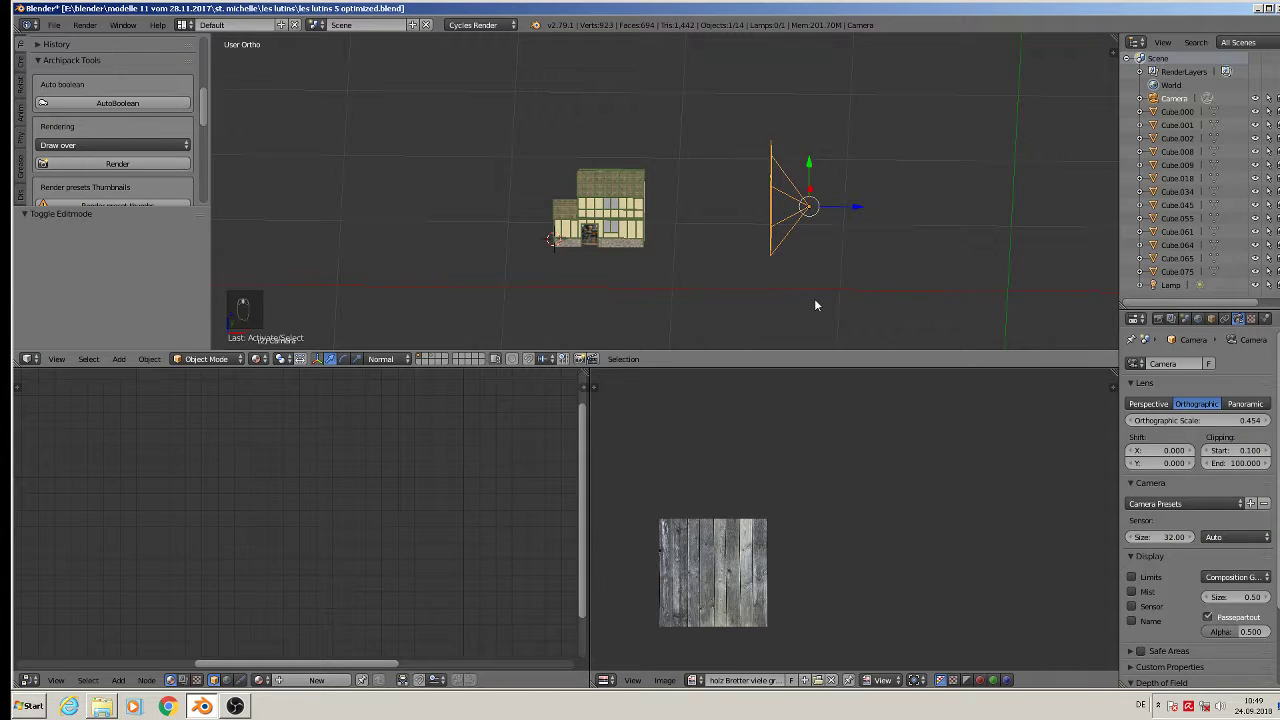
pyautogui.press('r')
pyautogui.press('z')
pyautogui.press('9')
pyautogui.press('0')
pyautogui.press('Return')
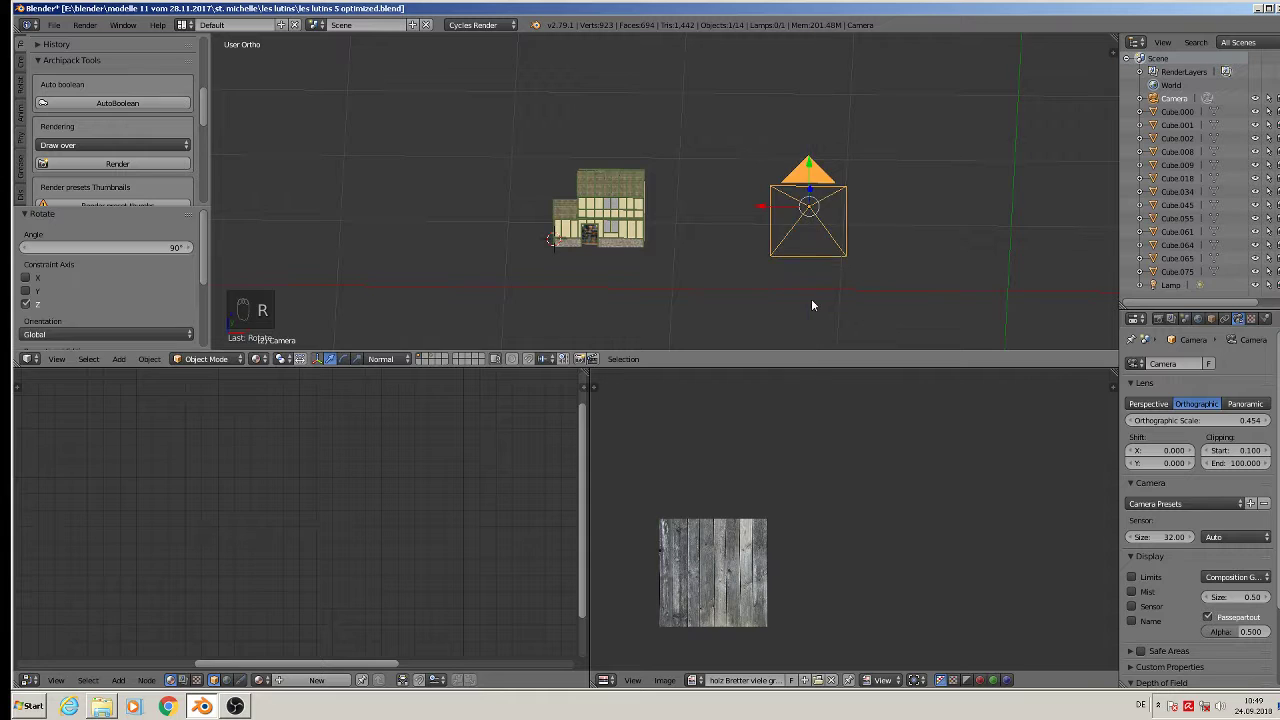
# Step: Move the camera 0.903 along its local Z and 0.979 along its local X to reach the house's long rear side
pyautogui.moveTo(811, 298); pyautogui.dragTo(784, 237, button='middle')
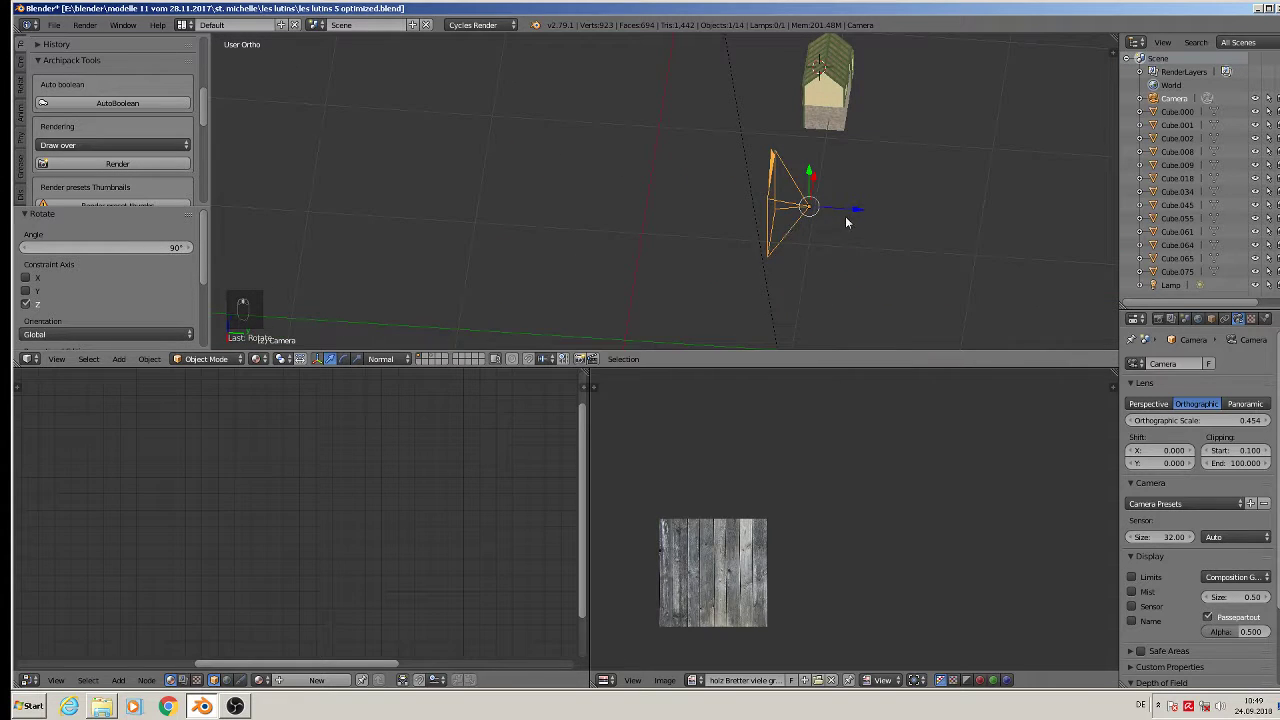
pyautogui.moveTo(857, 210); pyautogui.dragTo(1008, 218)
pyautogui.moveTo(953, 207); pyautogui.dragTo(295, 208, button='middle')
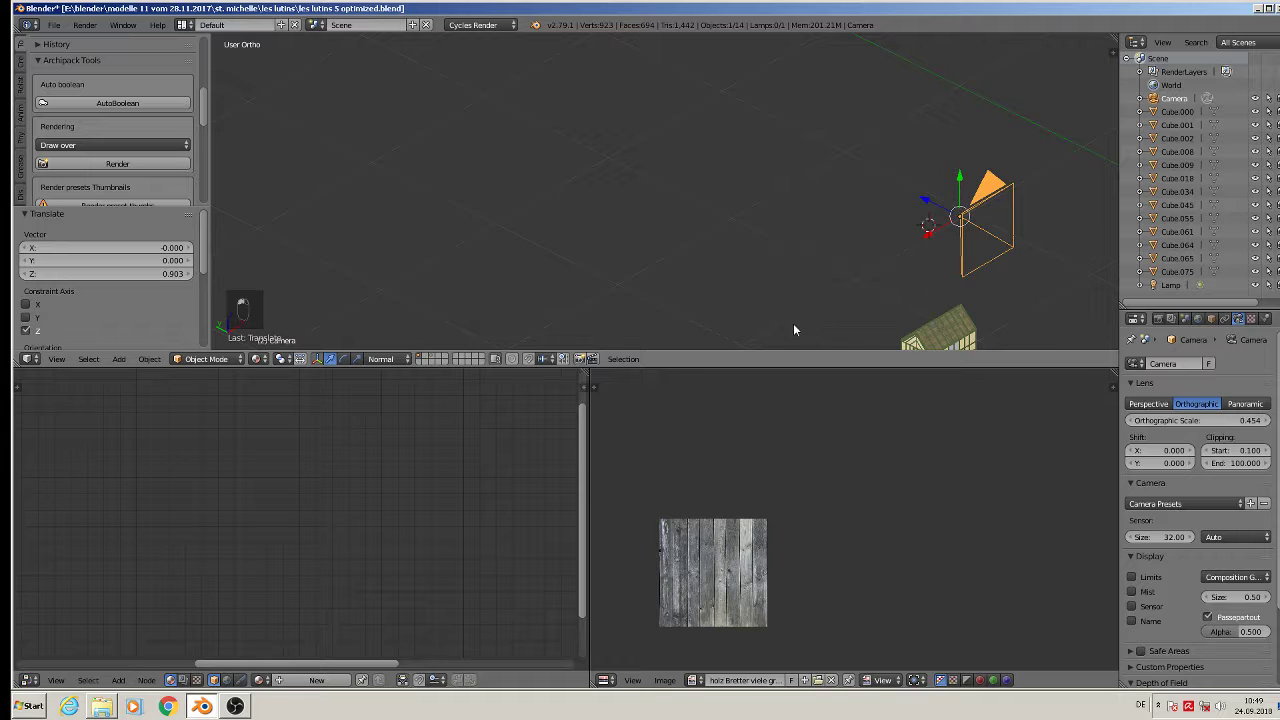
pyautogui.moveTo(926, 240); pyautogui.dragTo(840, 300)
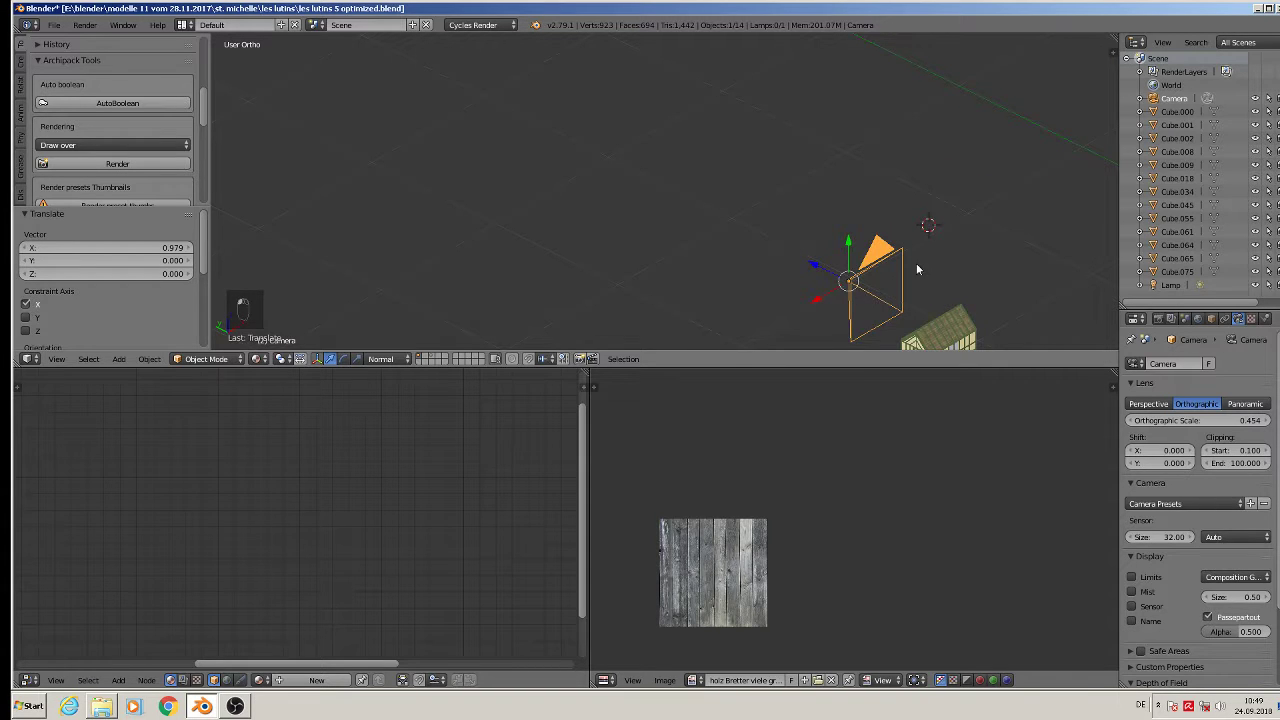
# Step: Frame the long side through the camera by moving it -0.276 in X and 0.010 in Z, with an orthographic scale of 0.584
pyautogui.press('KP_0')
pyautogui.scroll(-6, 916, 263)
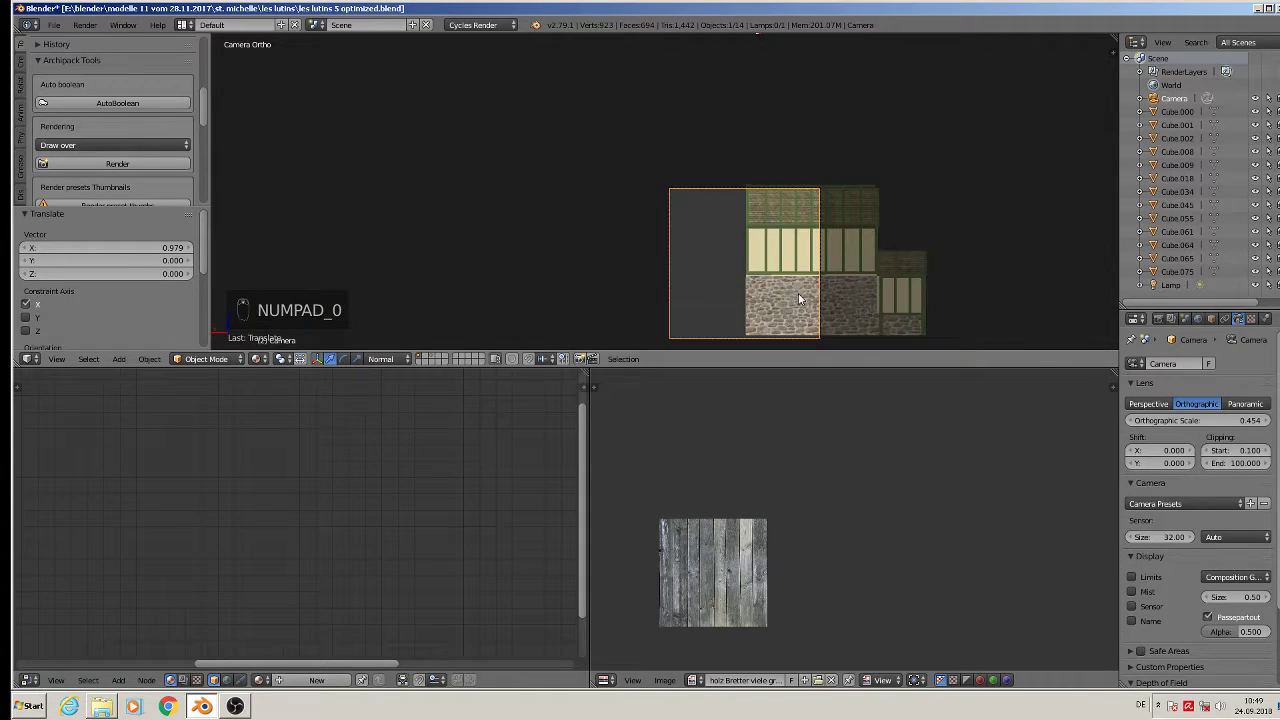
pyautogui.press('g')
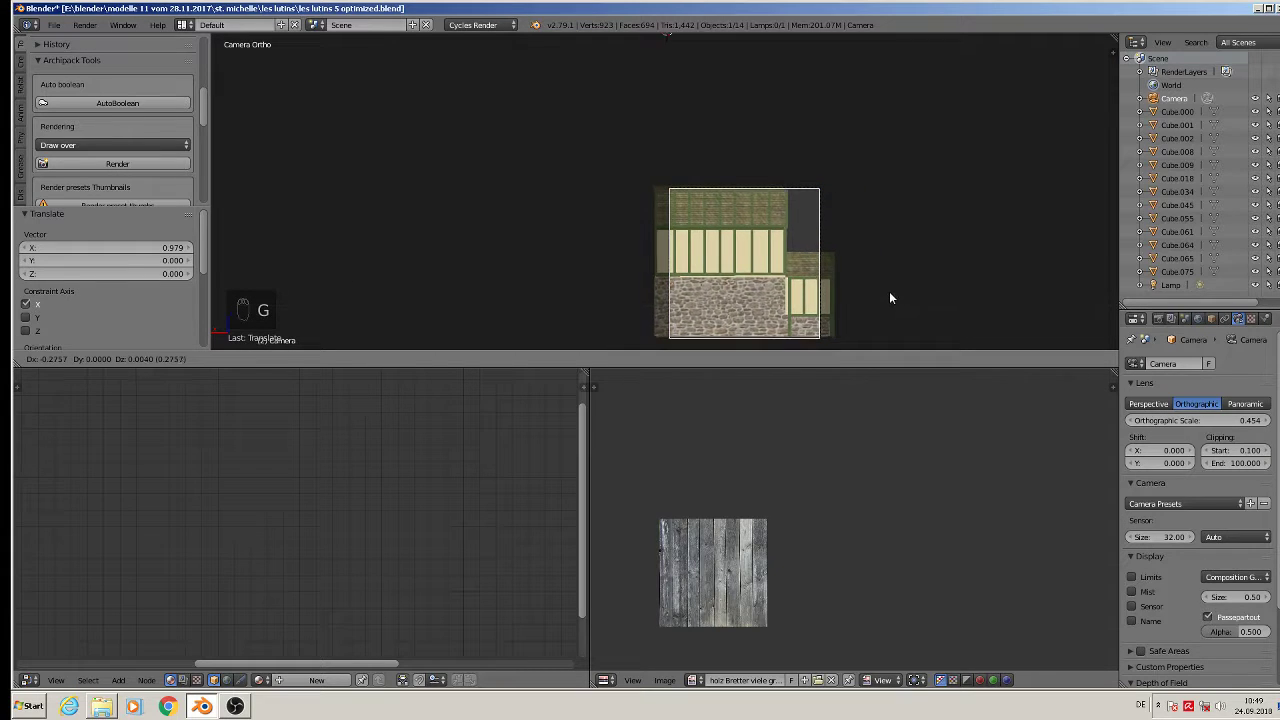
pyautogui.click(889, 291)
pyautogui.moveTo(1211, 422)
pyautogui.mouseDown()
pyautogui.moveTo(1228, 422)
pyautogui.moveTo(1207, 422)
pyautogui.mouseUp()
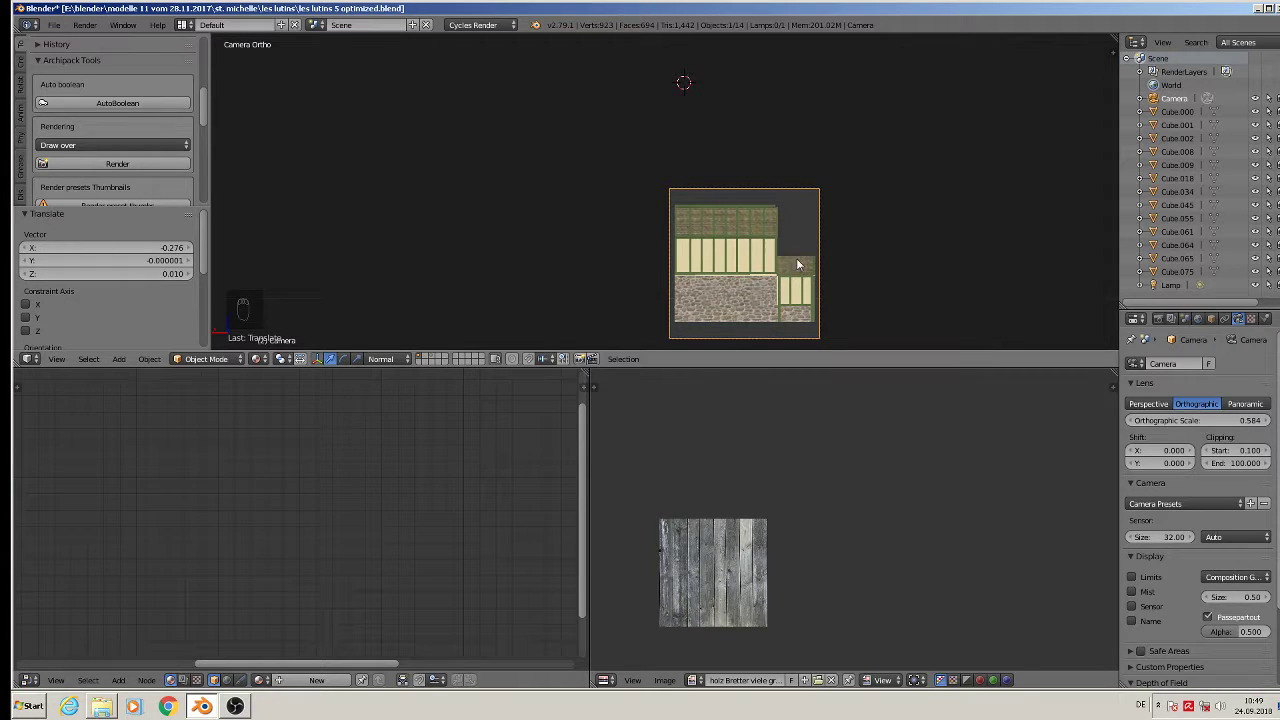
# Step: Test-render the long side of the house through the camera and return to the model
pyautogui.press('F12')
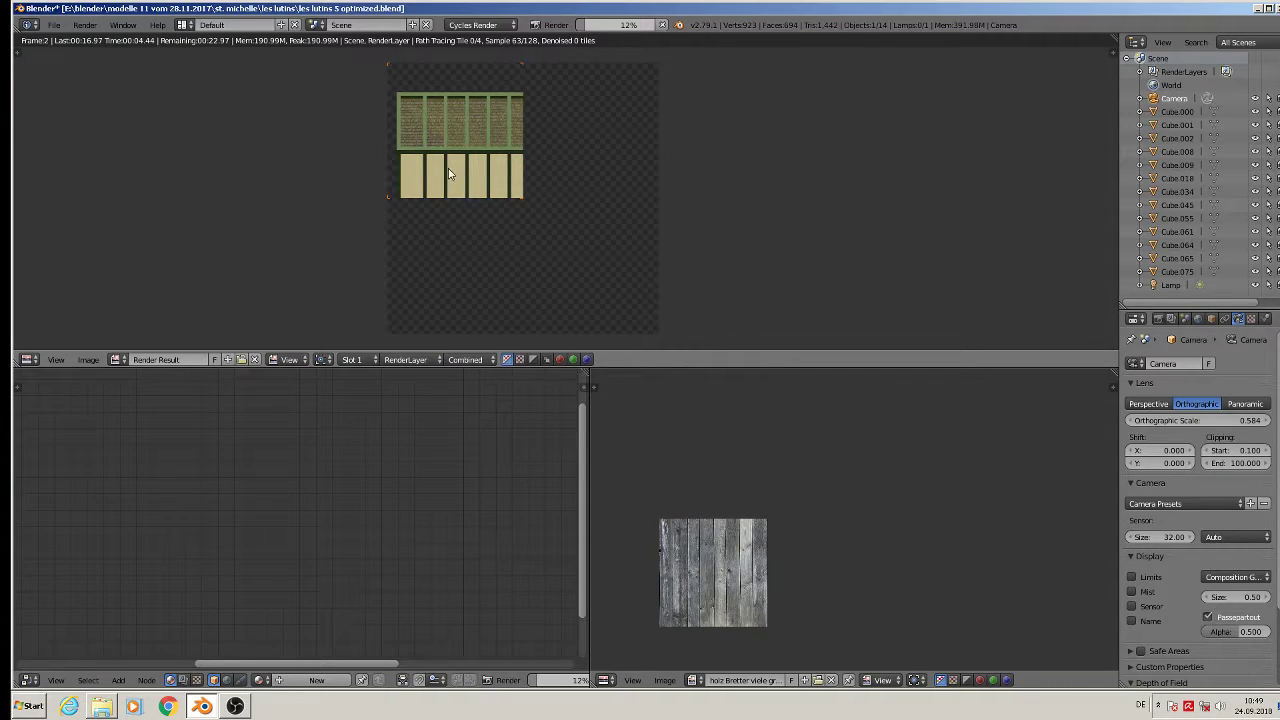
pyautogui.press('Escape')
pyautogui.press('Escape')
pyautogui.press('Escape')
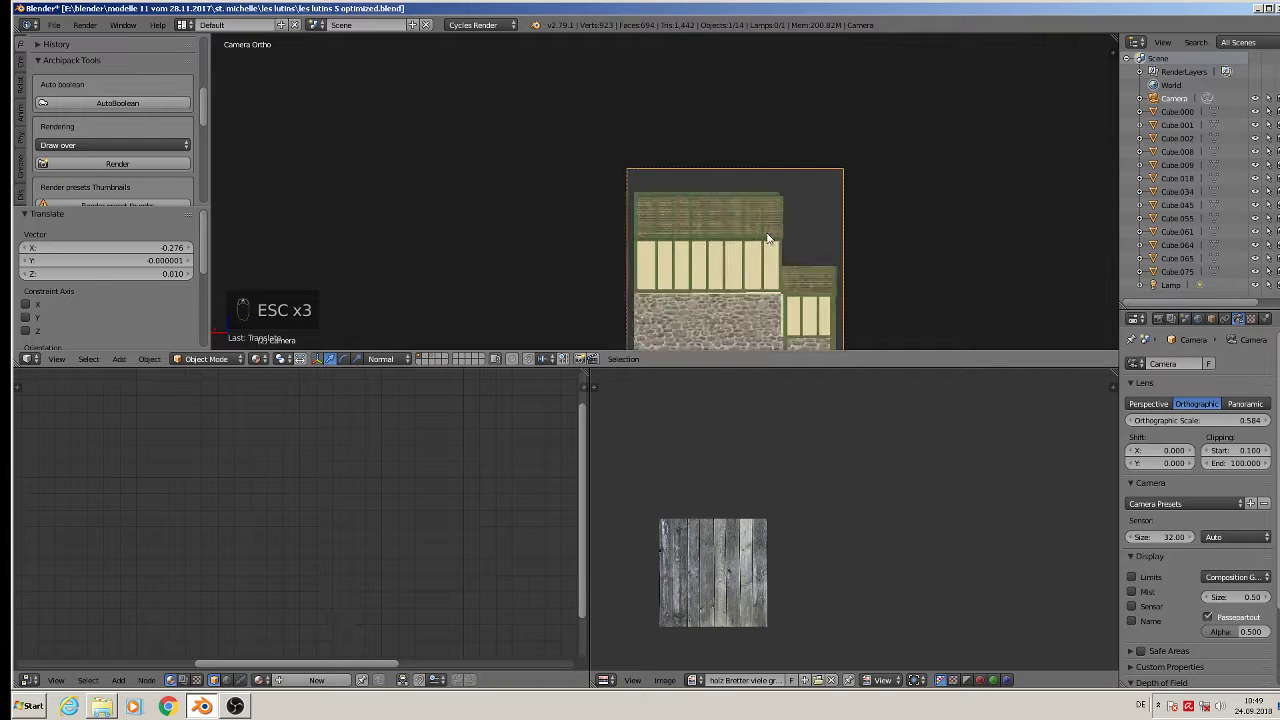
# Step: Move the green timber frame covering the main roof slope along X until it is clear of the house, then deselect everything
pyautogui.scroll(5, 768, 238)
pyautogui.rightClick(757, 240)
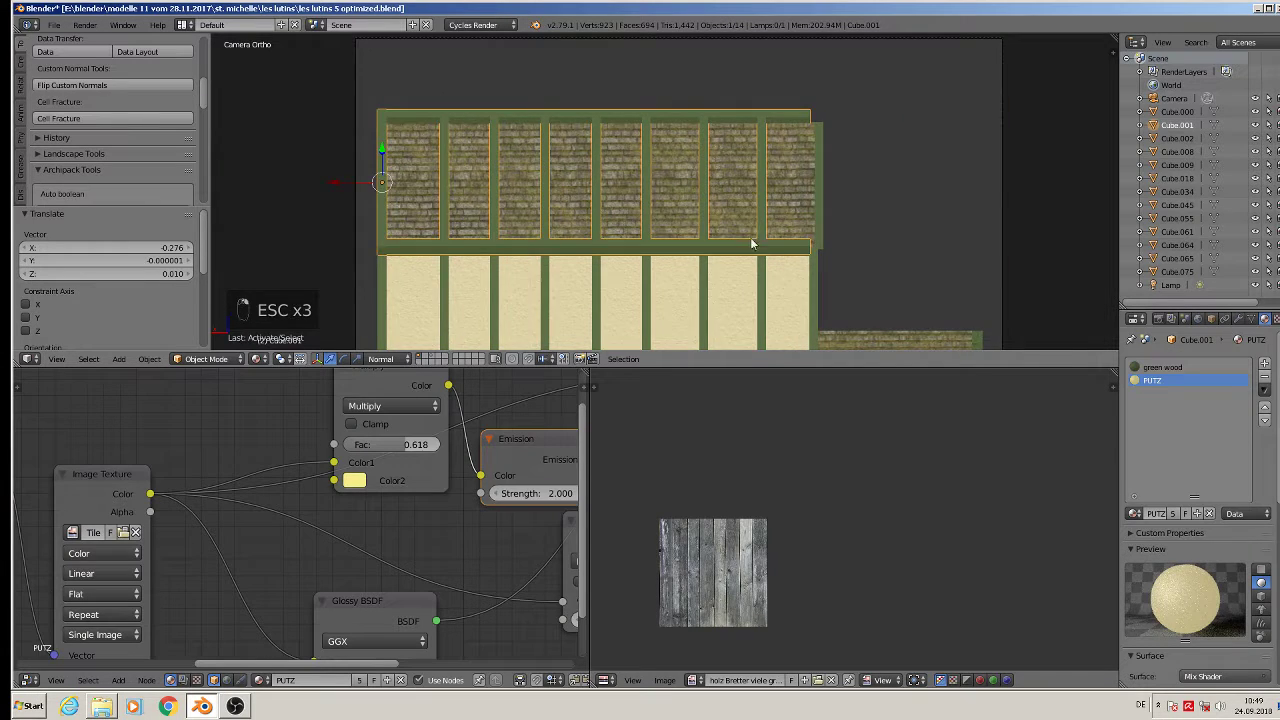
pyautogui.moveTo(759, 221)
pyautogui.mouseDown(button='middle')
pyautogui.moveTo(738, 277)
pyautogui.moveTo(750, 238)
pyautogui.mouseUp(button='middle')
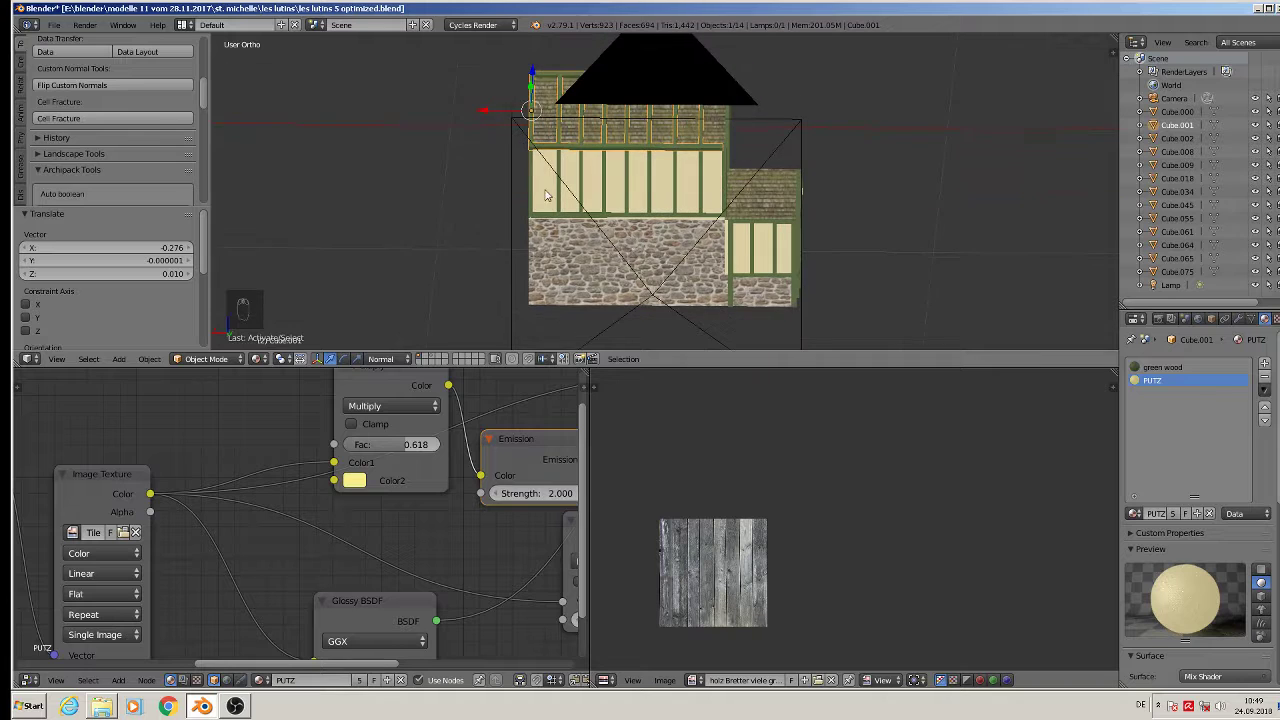
pyautogui.moveTo(500, 111); pyautogui.dragTo(183, 97)
pyautogui.moveTo(451, 136); pyautogui.dragTo(484, 148, button='middle')
pyautogui.press('a')
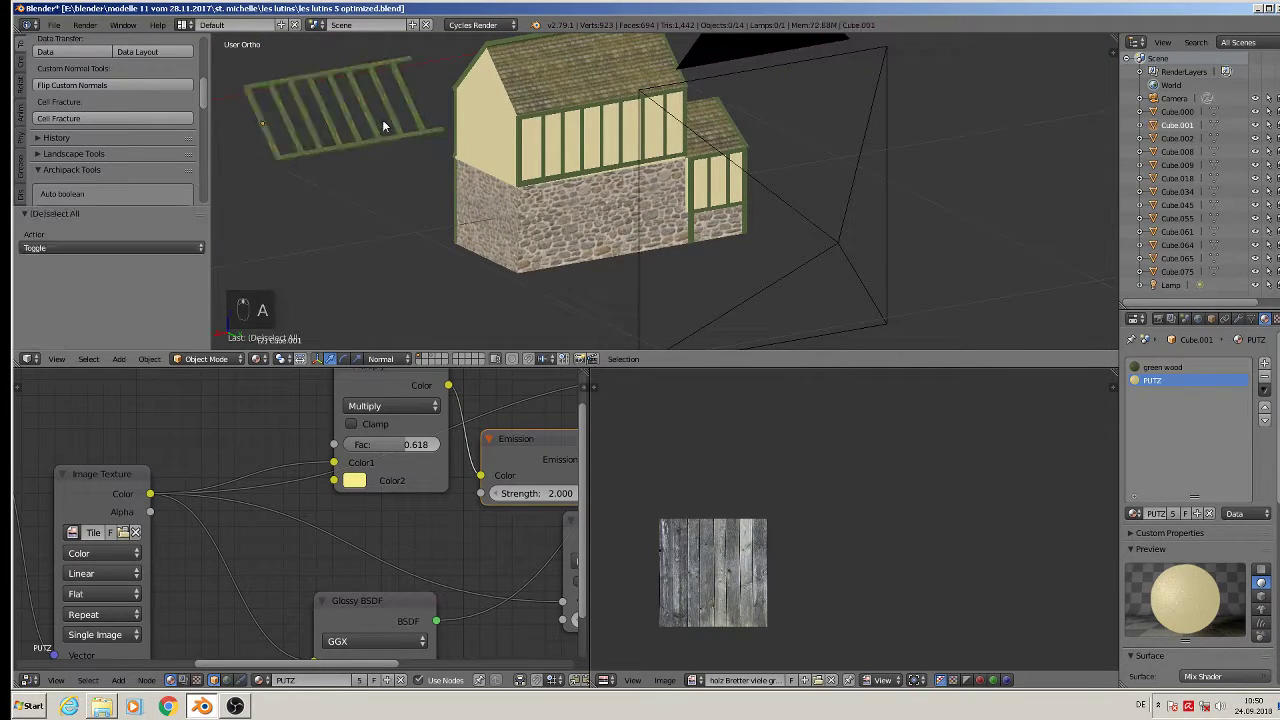
pyautogui.rightClick(679, 54)
pyautogui.press('Tab')
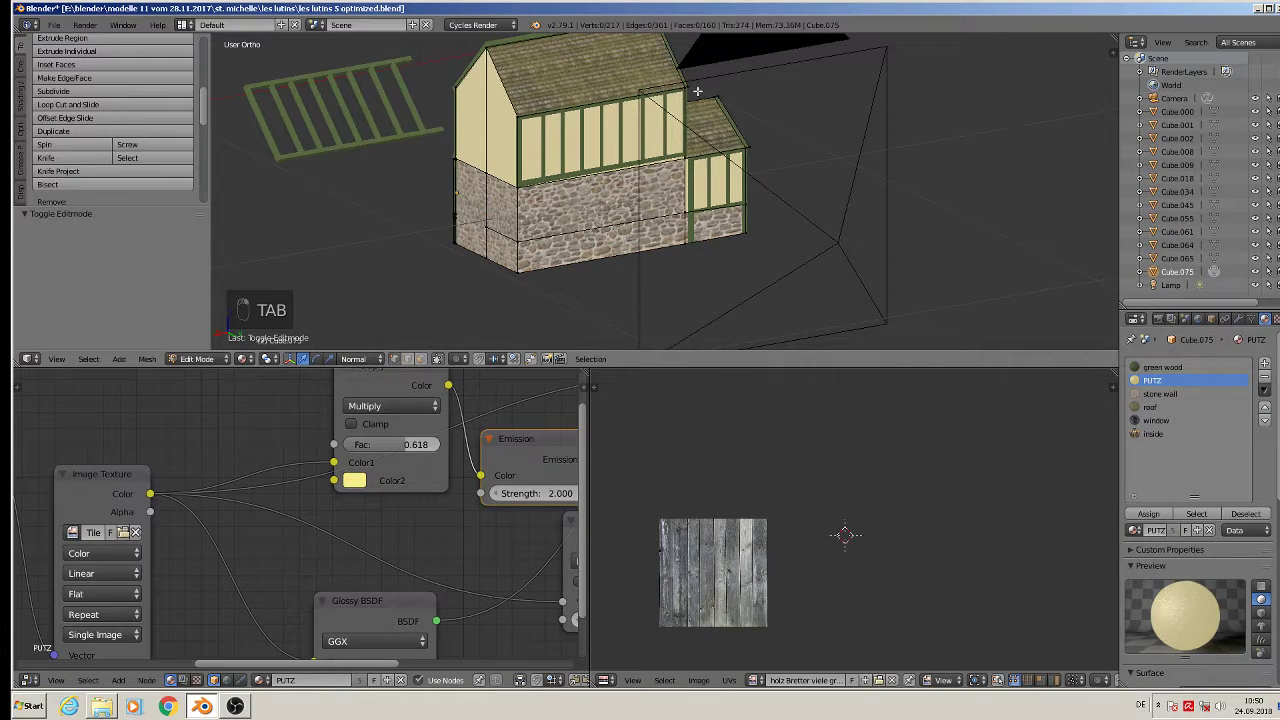
pyautogui.keyDown('shift'); pyautogui.moveTo(697, 91); pyautogui.dragTo(716, 105, button='middle'); pyautogui.keyUp('shift')
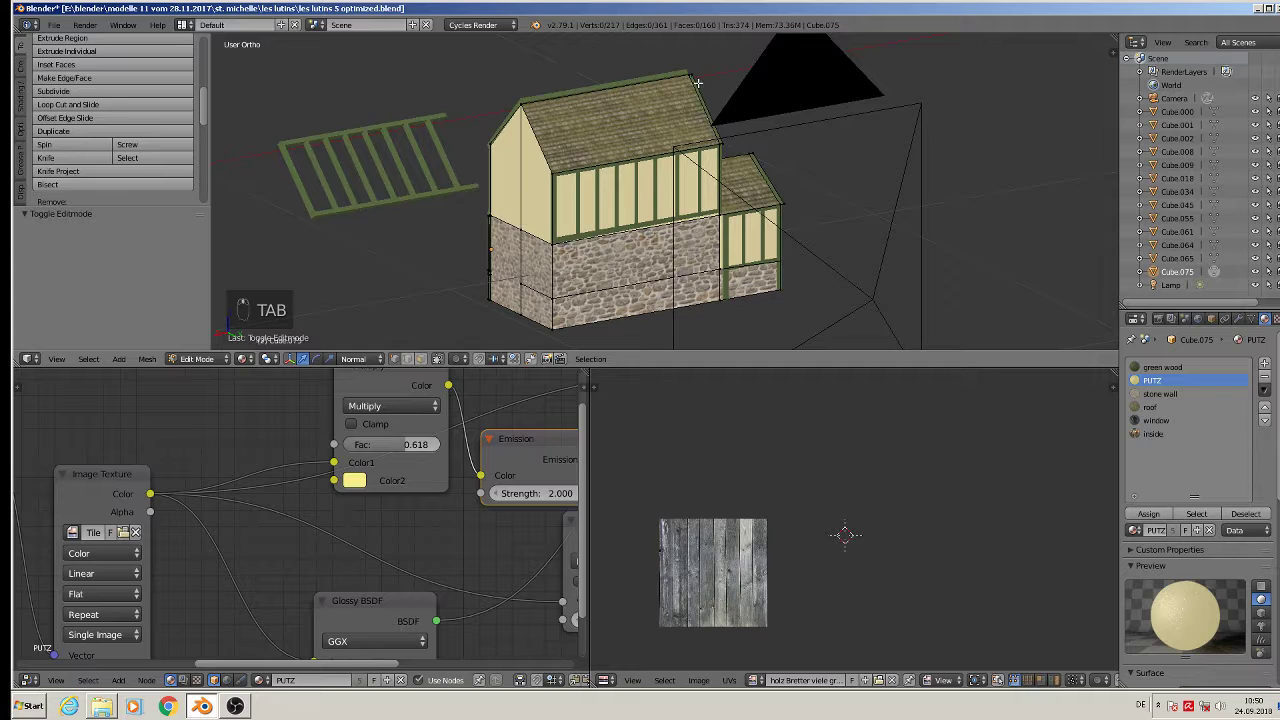
pyautogui.press('l')
pyautogui.press('l')
pyautogui.press('Tab')
# Step: Delete the vertices of the detached green roof frame, keeping only the end rafter at its outer edge
pyautogui.rightClick(354, 157)
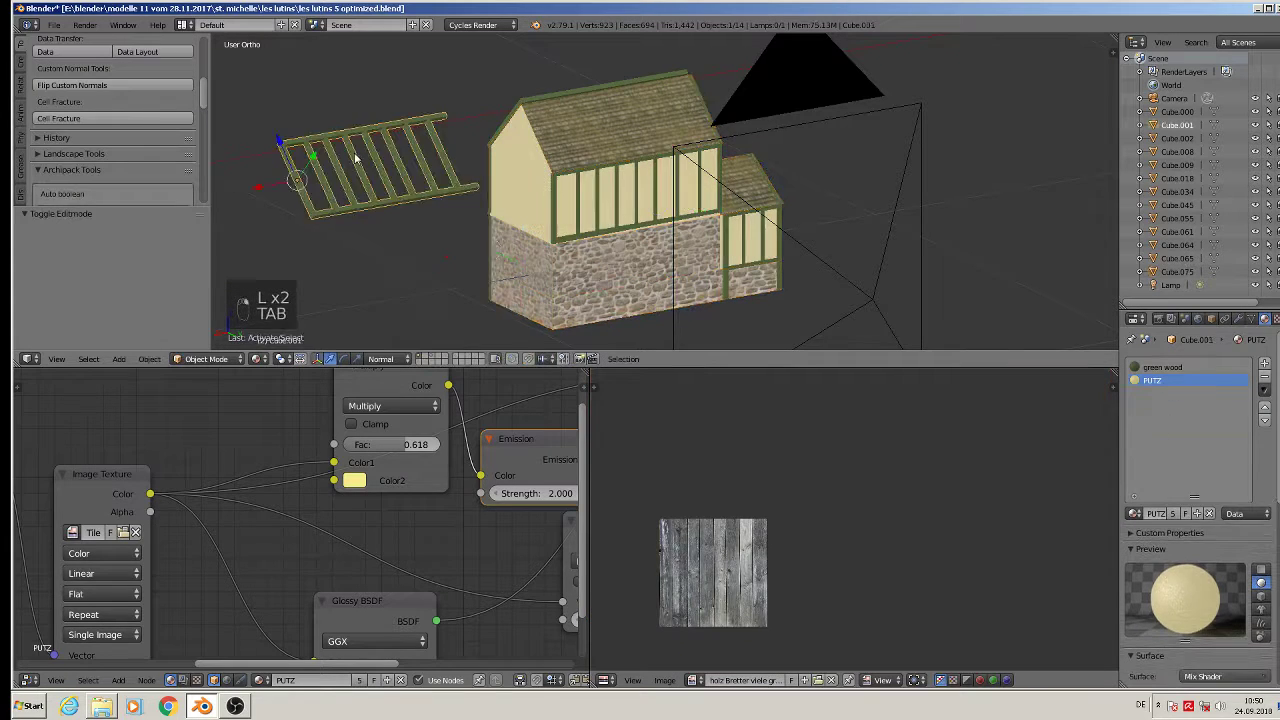
pyautogui.press('Tab')
pyautogui.moveTo(415, 190); pyautogui.dragTo(368, 253, button='middle')
pyautogui.press('a')
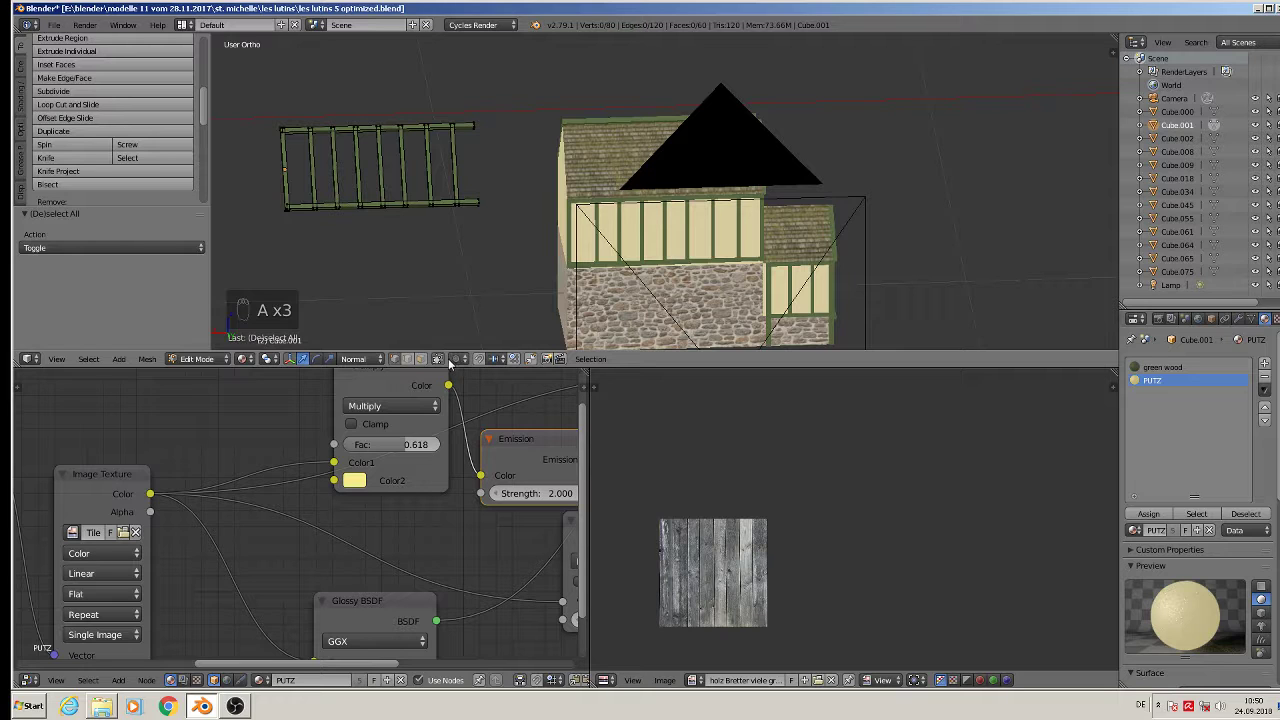
pyautogui.moveTo(449, 329); pyautogui.dragTo(481, 224, button='middle')
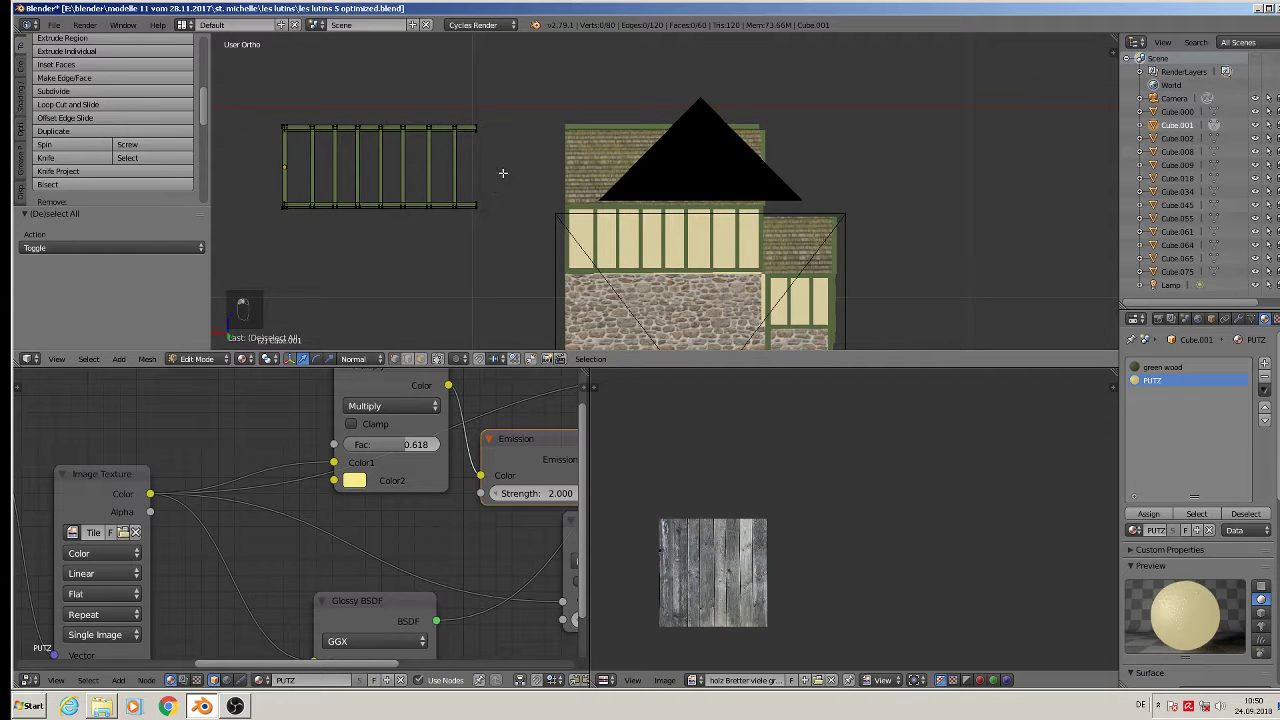
pyautogui.press('c')
pyautogui.moveTo(503, 143)
pyautogui.mouseDown()
pyautogui.moveTo(477, 129)
pyautogui.moveTo(334, 123)
pyautogui.moveTo(311, 200)
pyautogui.moveTo(477, 203)
pyautogui.mouseUp()
pyautogui.rightClick(477, 203)
pyautogui.press('x')
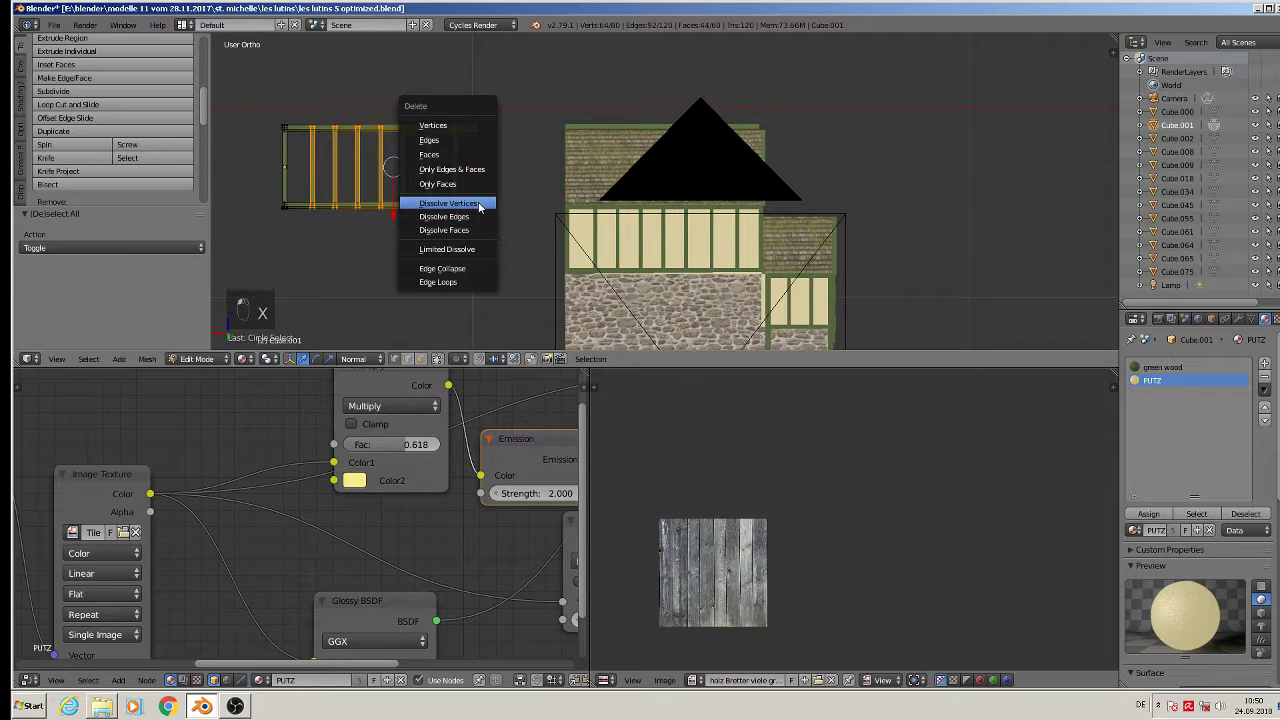
pyautogui.click(475, 124)
pyautogui.press('Tab')
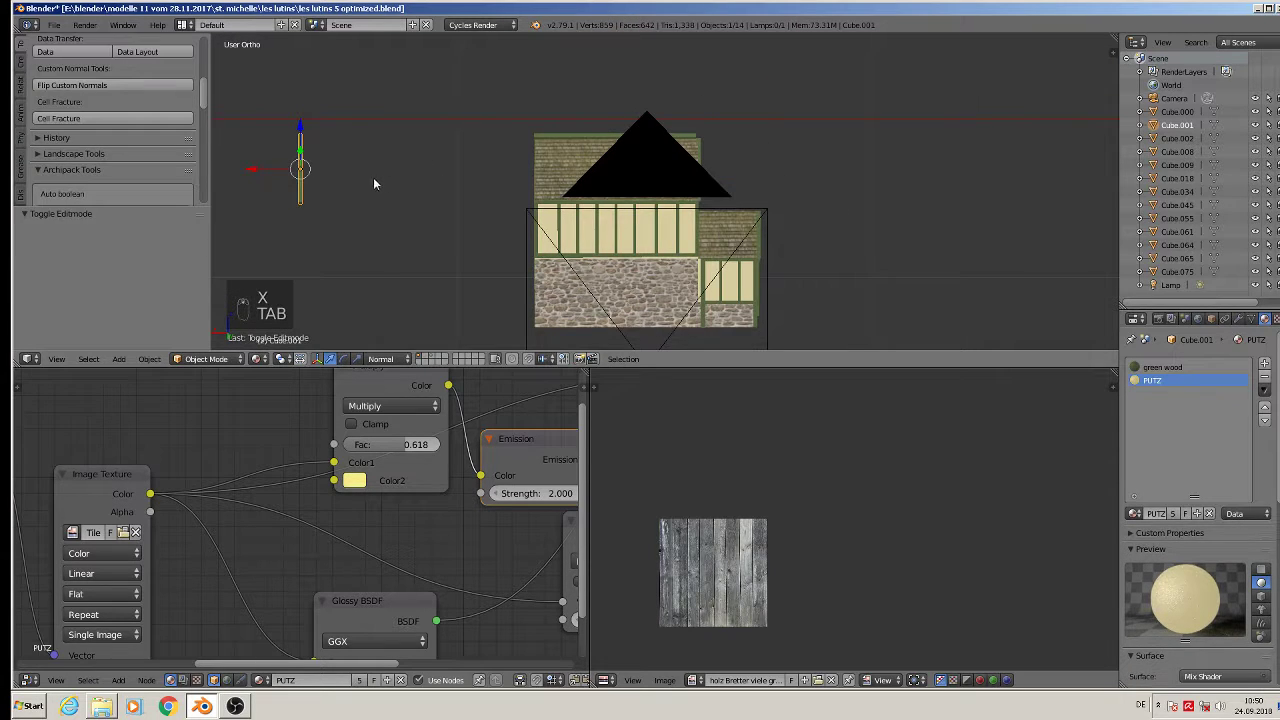
# Step: Move the remaining rafter about -0.566 along its X axis, back onto the gable edge of the main roof
pyautogui.moveTo(274, 173); pyautogui.dragTo(508, 184)
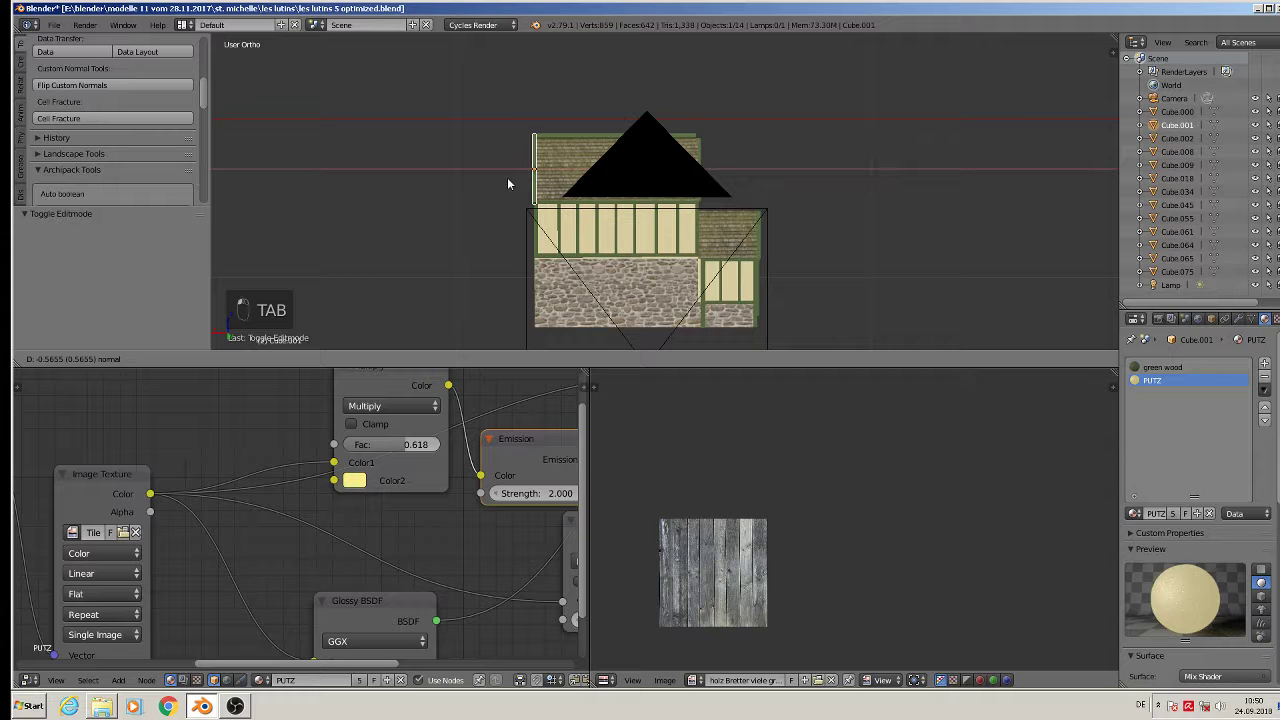
pyautogui.click(508, 184)
pyautogui.press('Tab')
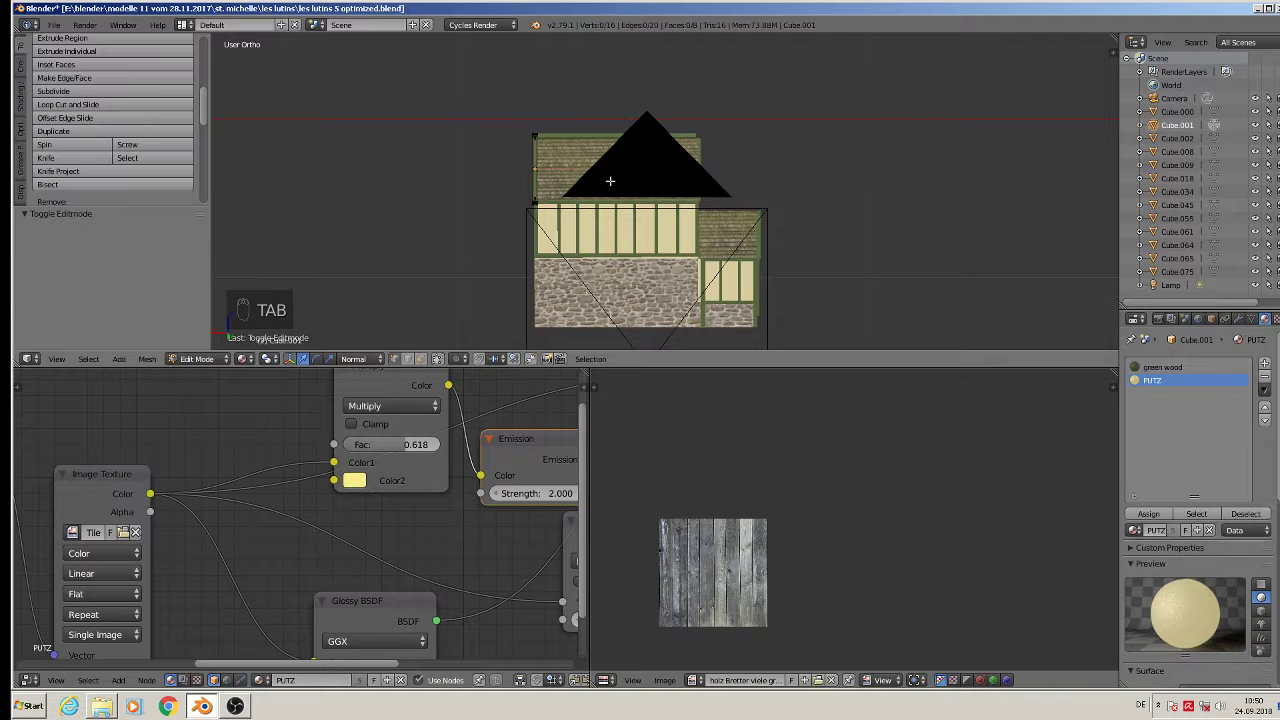
pyautogui.scroll(1, 635, 195)
pyautogui.moveTo(635, 195); pyautogui.dragTo(565, 226, button='middle')
pyautogui.scroll(6, 699, 157)
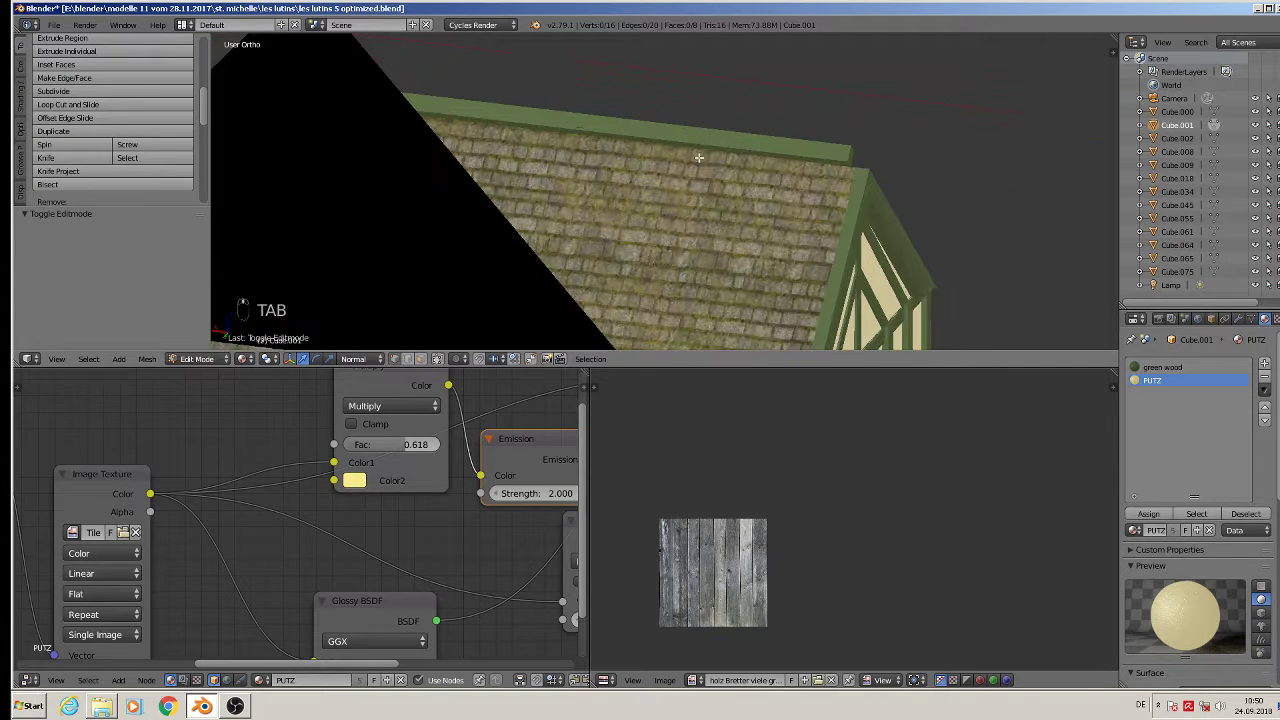
pyautogui.scroll(-5, 714, 148)
pyautogui.moveTo(714, 148); pyautogui.dragTo(675, 264, button='middle')
# Step: Delete the vertices of the timber frame on the other main roof slope, keeping only its end rafter at the gable
pyautogui.press('Tab')
pyautogui.rightClick(627, 160)
pyautogui.press('Tab')
pyautogui.press('a')
pyautogui.press('a')
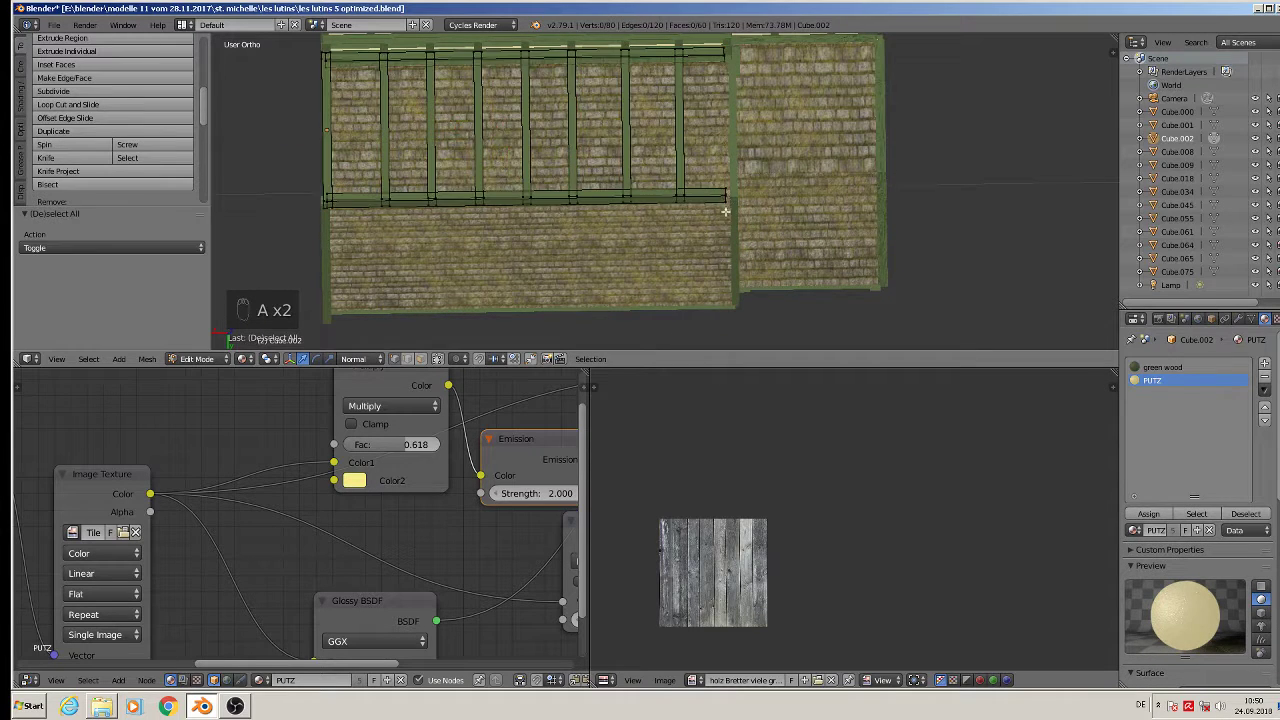
pyautogui.scroll(-3, 721, 187)
pyautogui.press('c')
pyautogui.moveTo(724, 116)
pyautogui.mouseDown()
pyautogui.moveTo(528, 120)
pyautogui.moveTo(543, 207)
pyautogui.moveTo(730, 196)
pyautogui.mouseUp()
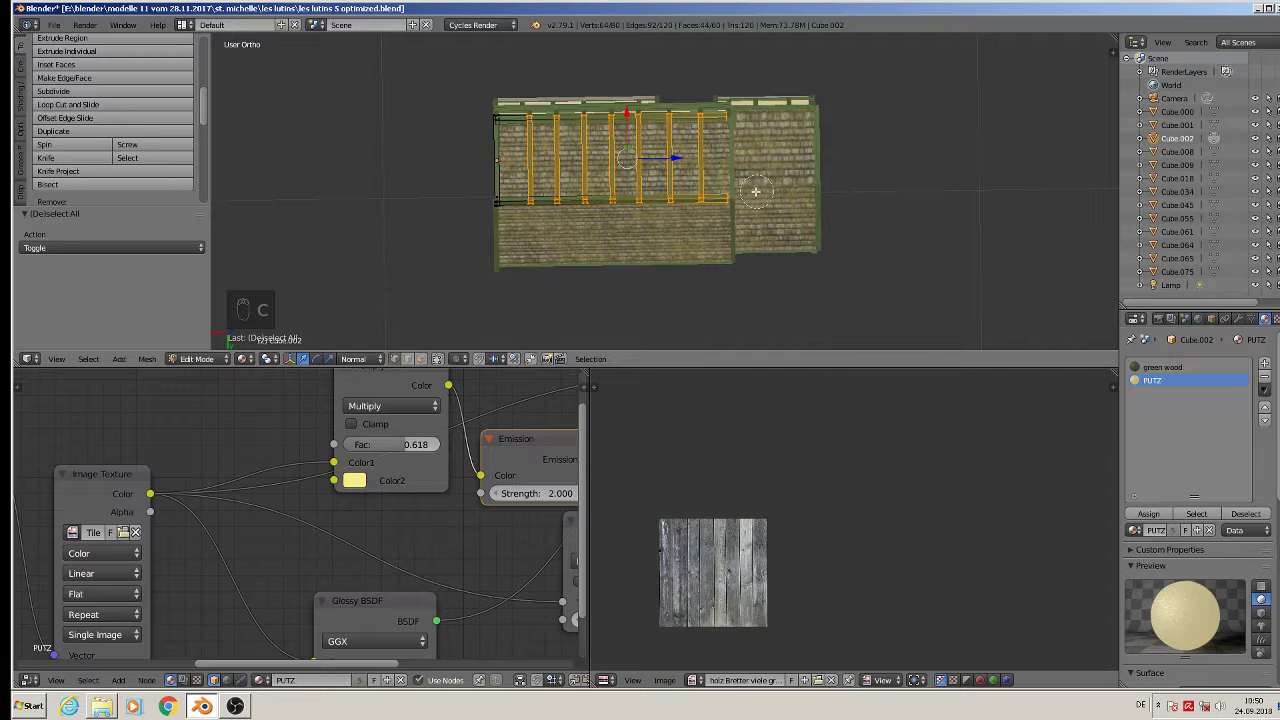
pyautogui.rightClick(757, 192)
pyautogui.press('x')
pyautogui.click(757, 194)
pyautogui.press('Tab')
# Step: Examine the house in the front, right and back orthographic views, ending on the back view with nothing selected
pyautogui.moveTo(700, 242); pyautogui.dragTo(697, 85, button='middle')
pyautogui.press('KP_1')
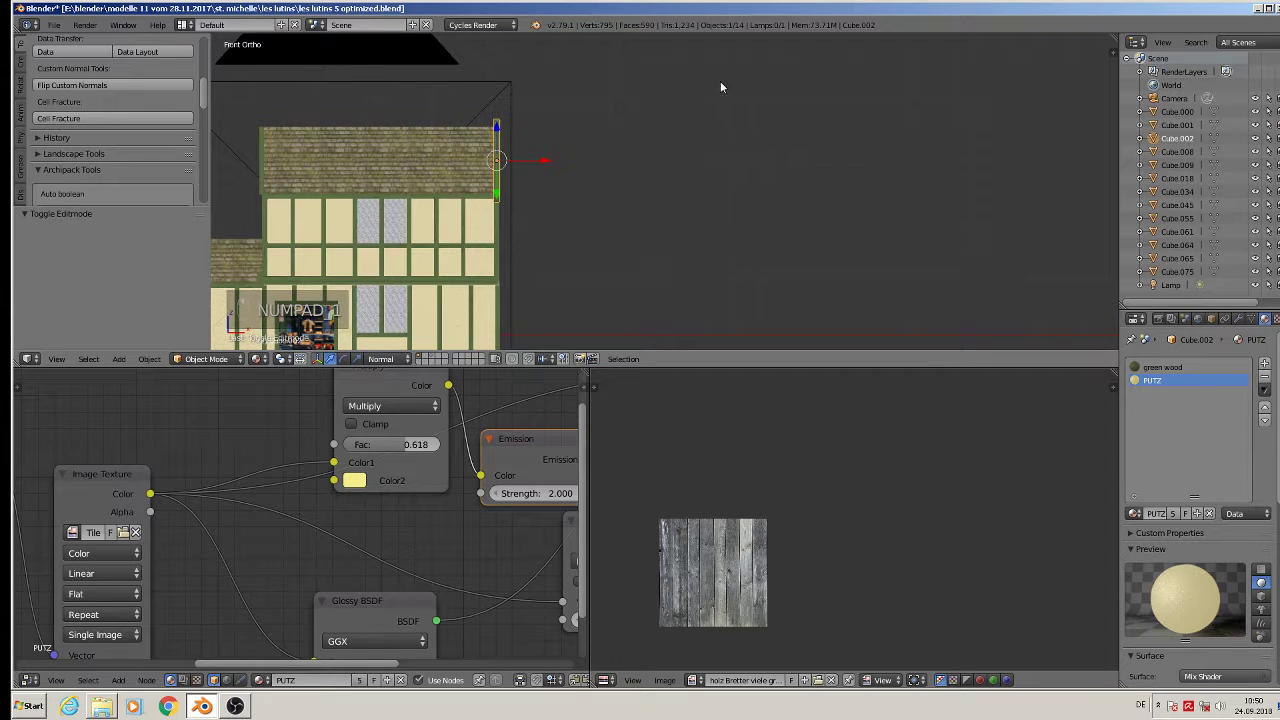
pyautogui.press('KP_3')
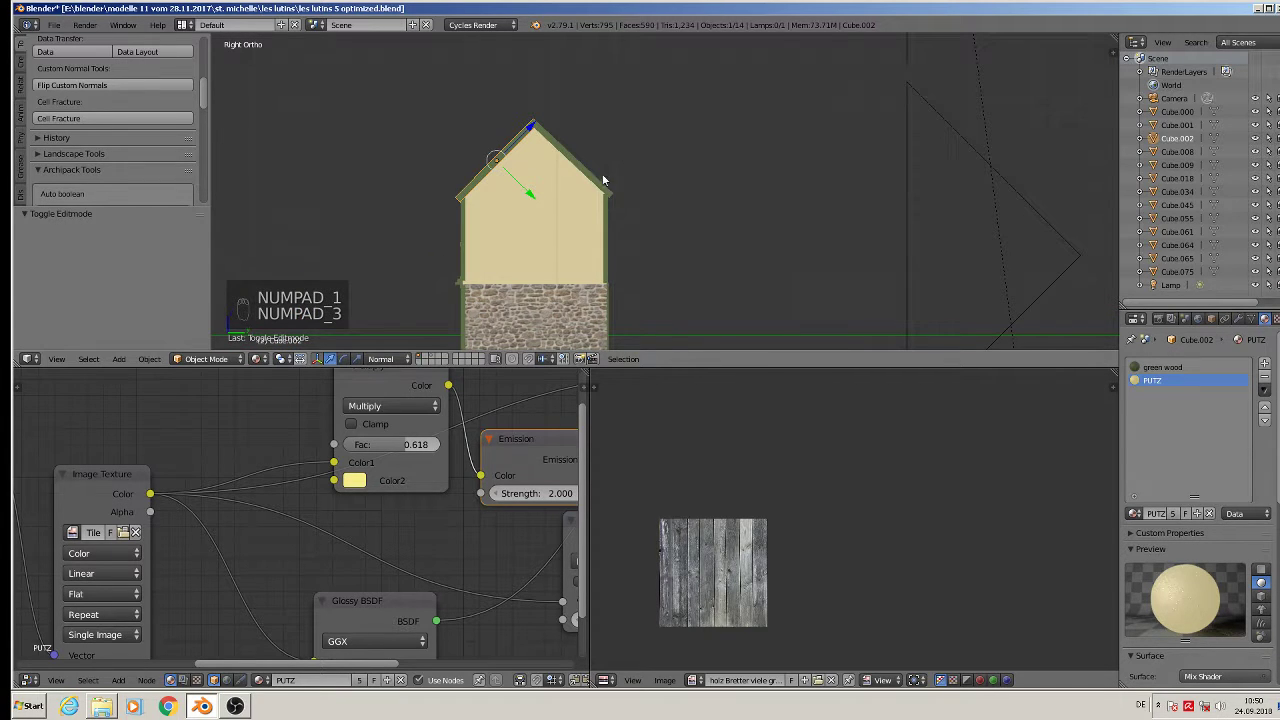
pyautogui.press('KP_1')
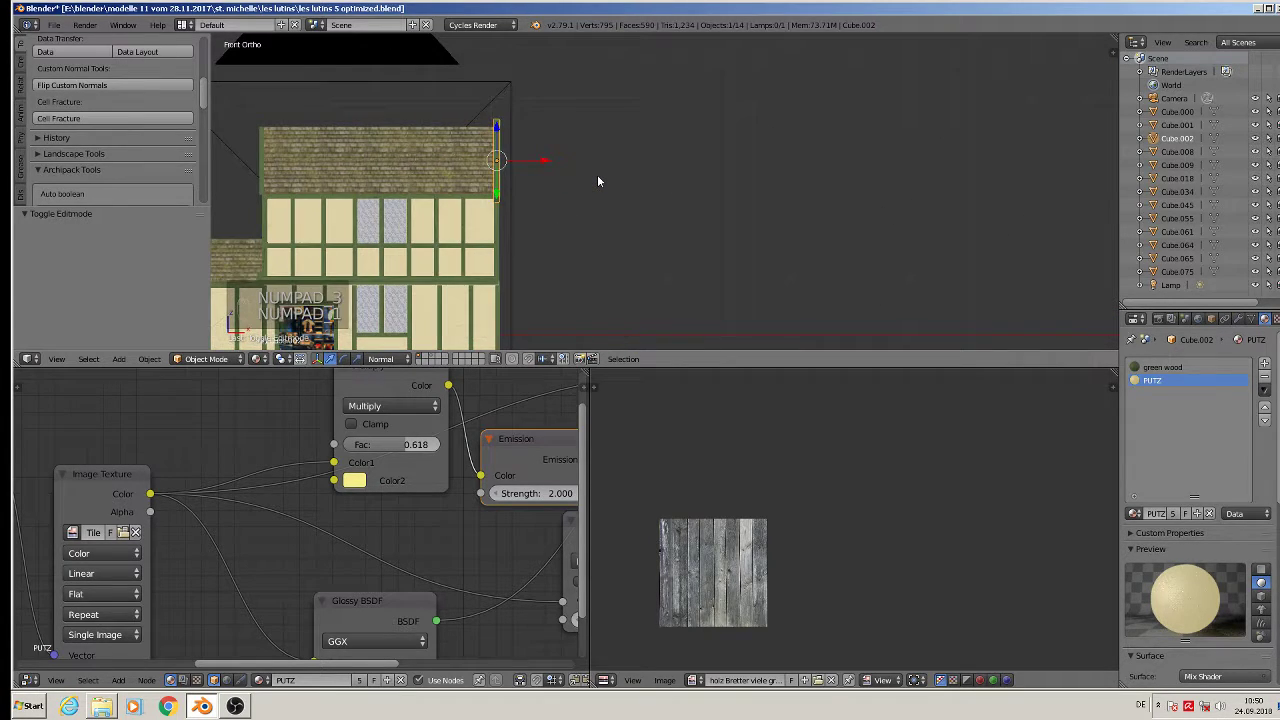
pyautogui.press('KP_3')
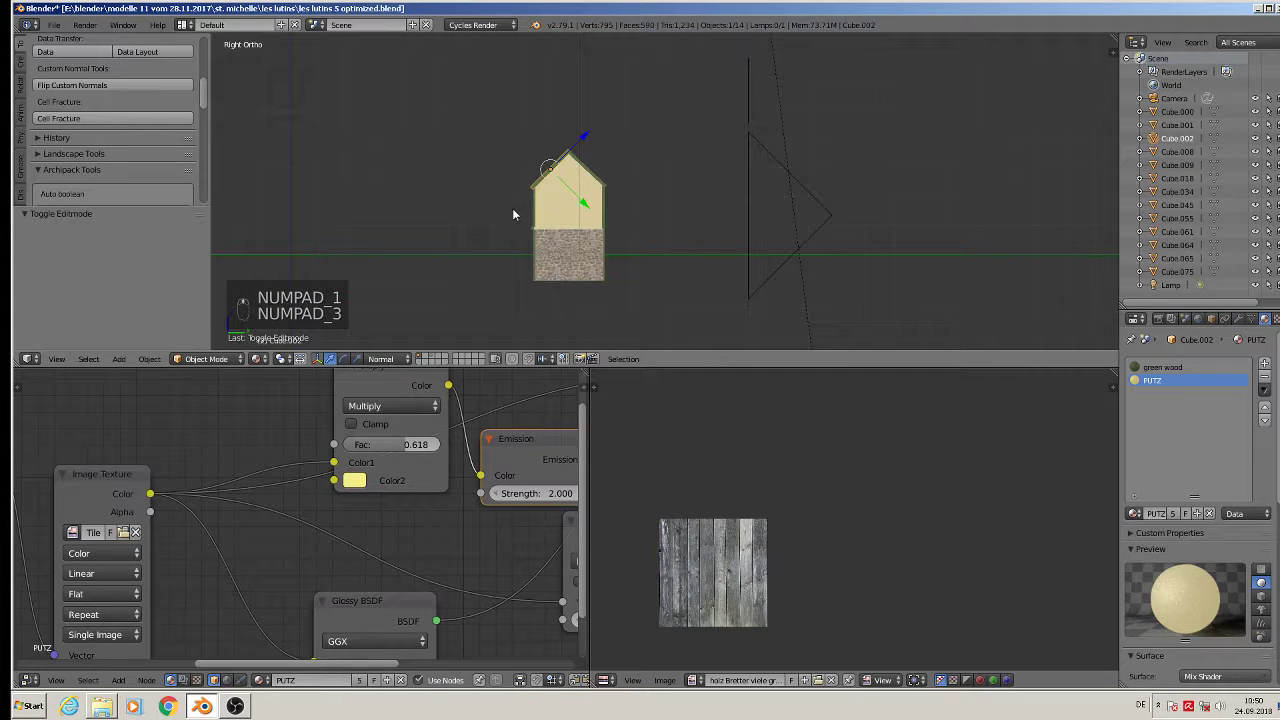
pyautogui.press('KP_3')
pyautogui.press('KP_1')
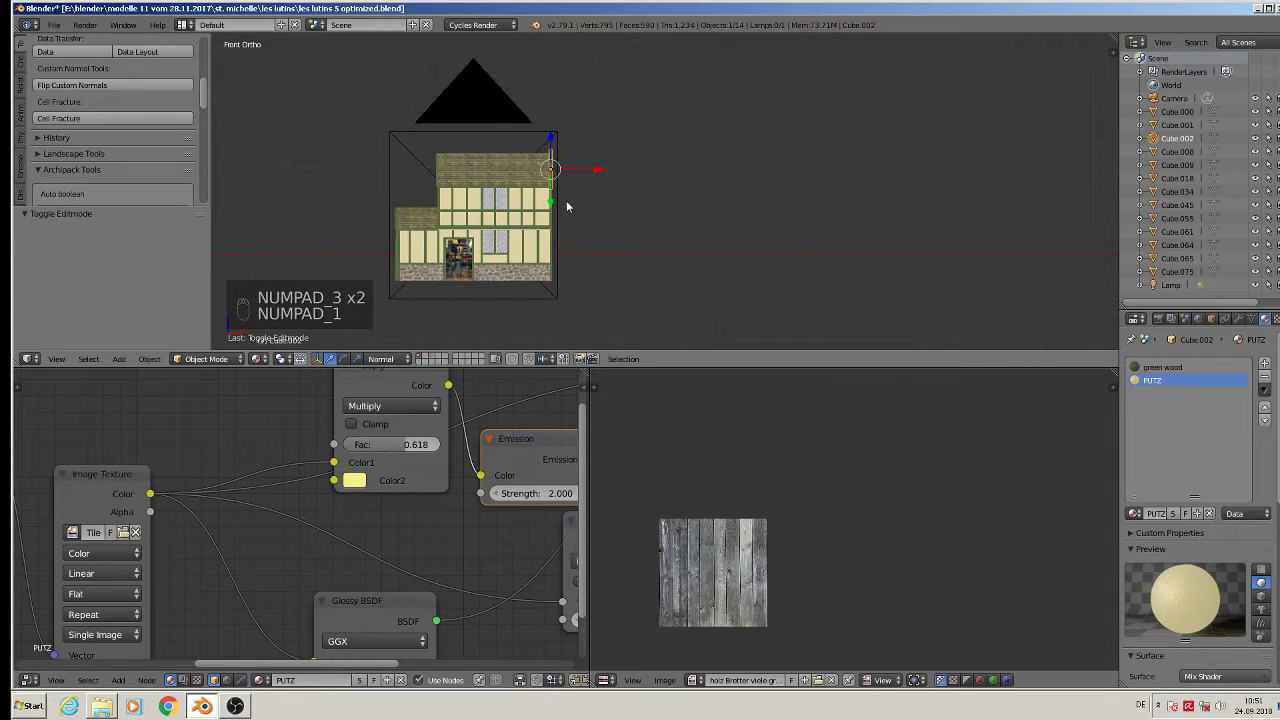
pyautogui.press('ctrl+KP_1')
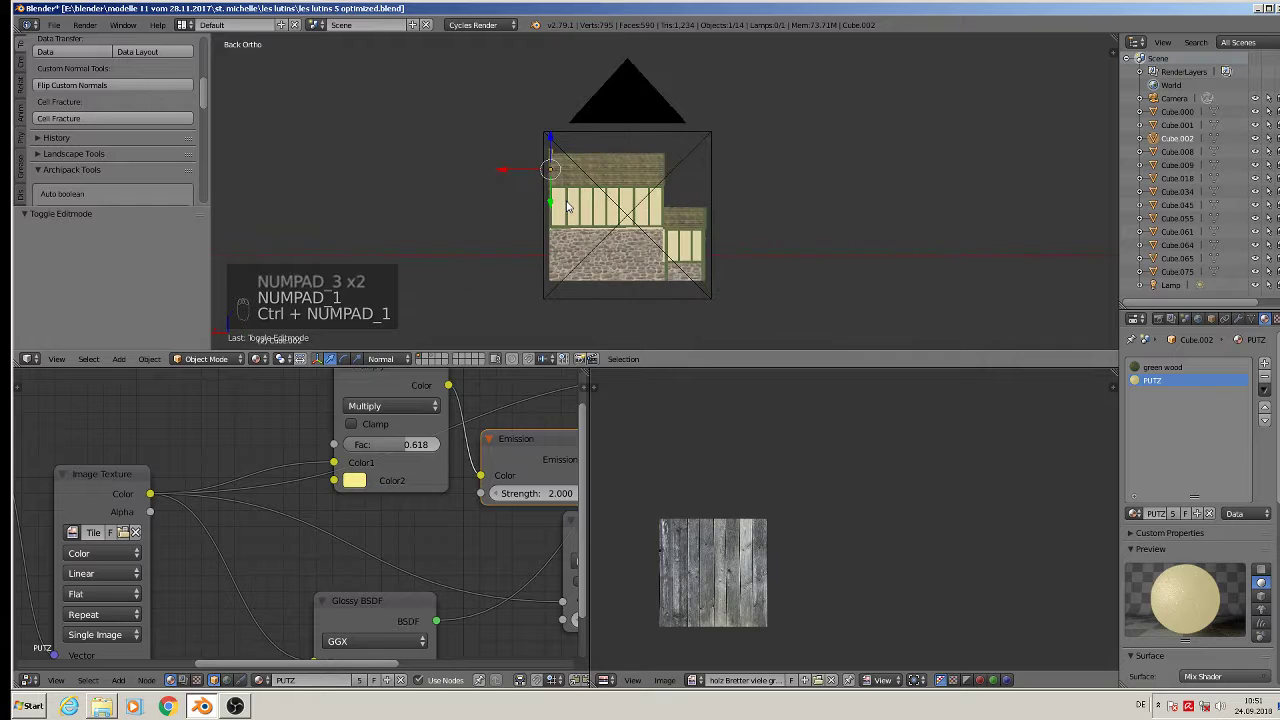
pyautogui.press('a')
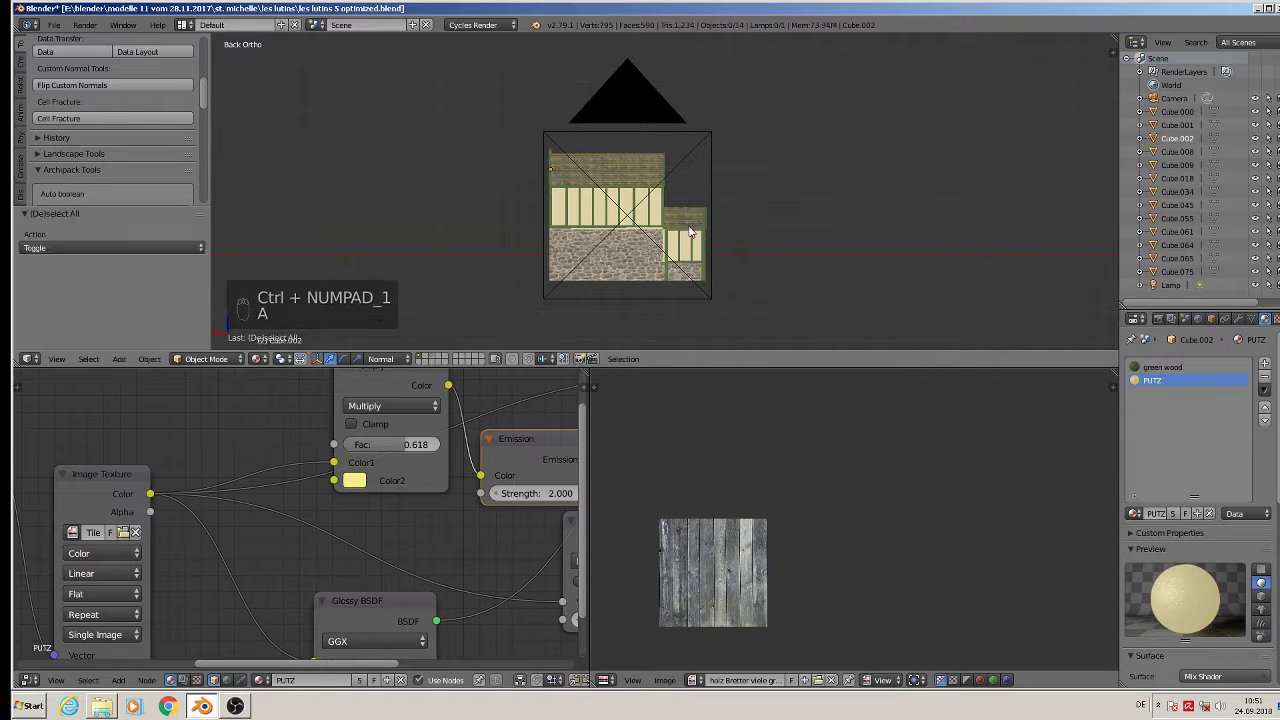
# Step: Move the rear upper-floor timber frame -0.002 along Z and the lean-to's rear frame 0.007 along its Z, then deselect everything
pyautogui.scroll(6, 660, 220)
pyautogui.rightClick(602, 204)
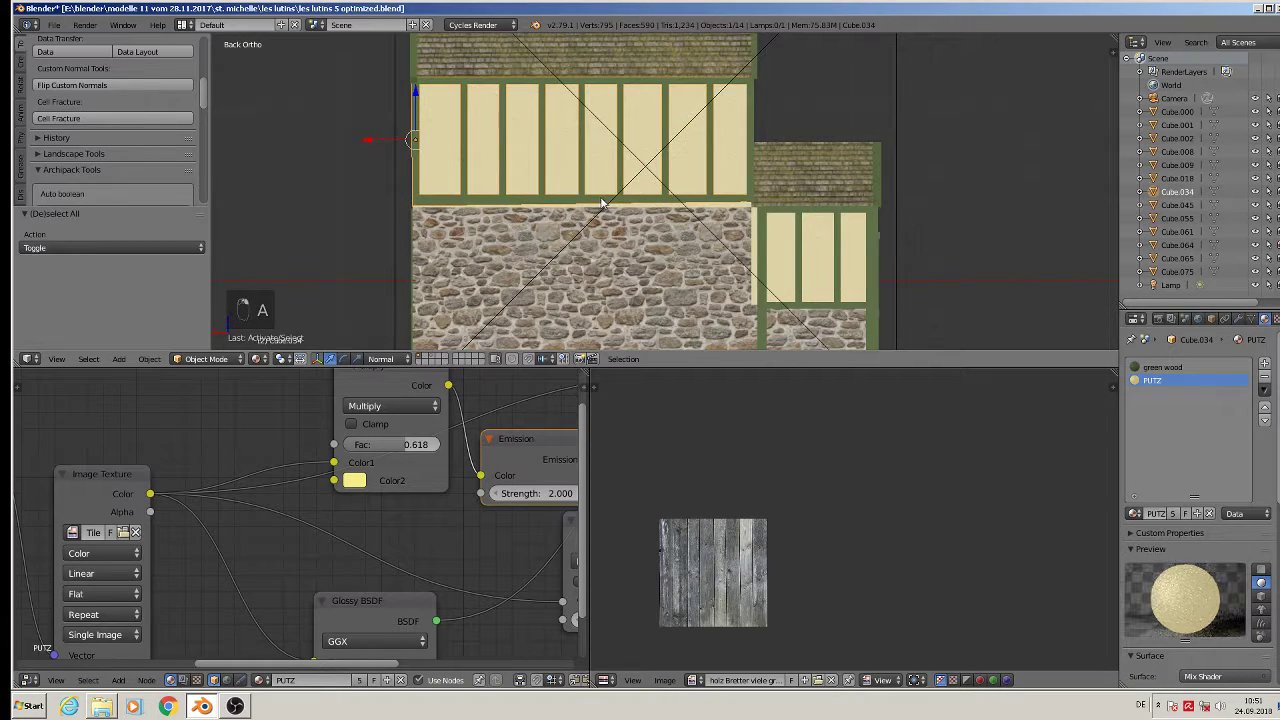
pyautogui.press('g')
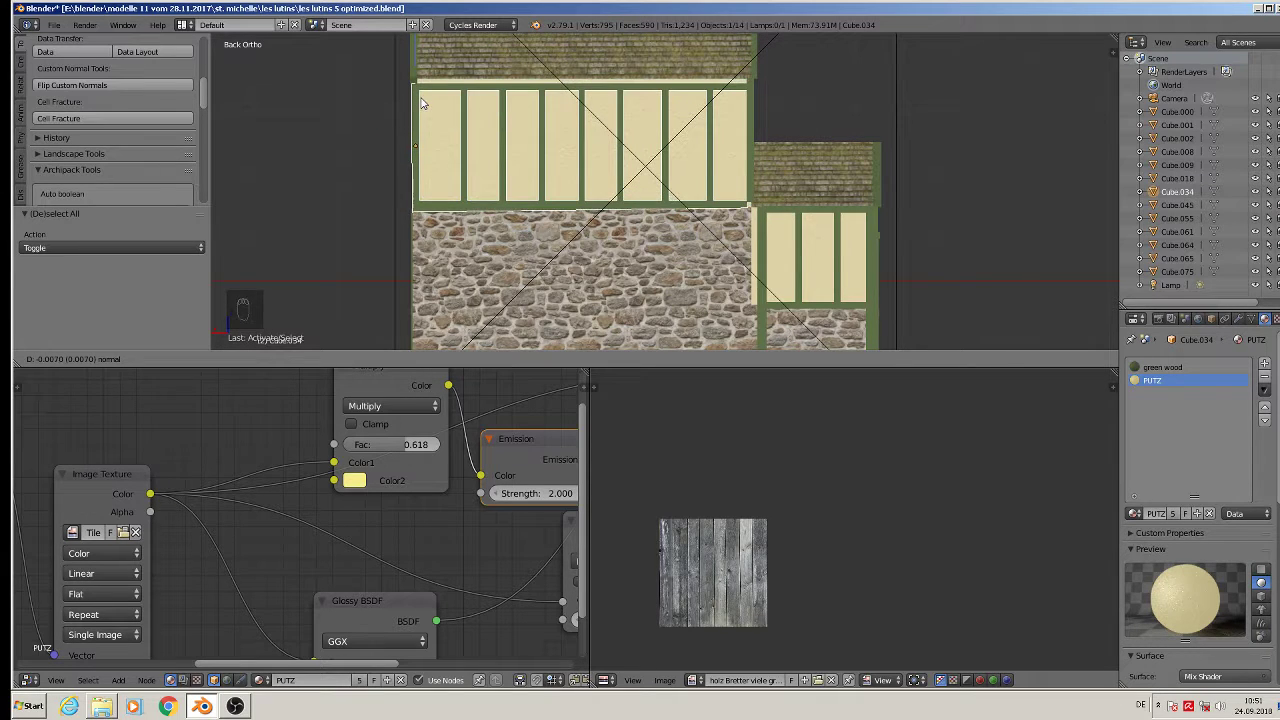
pyautogui.click(421, 103)
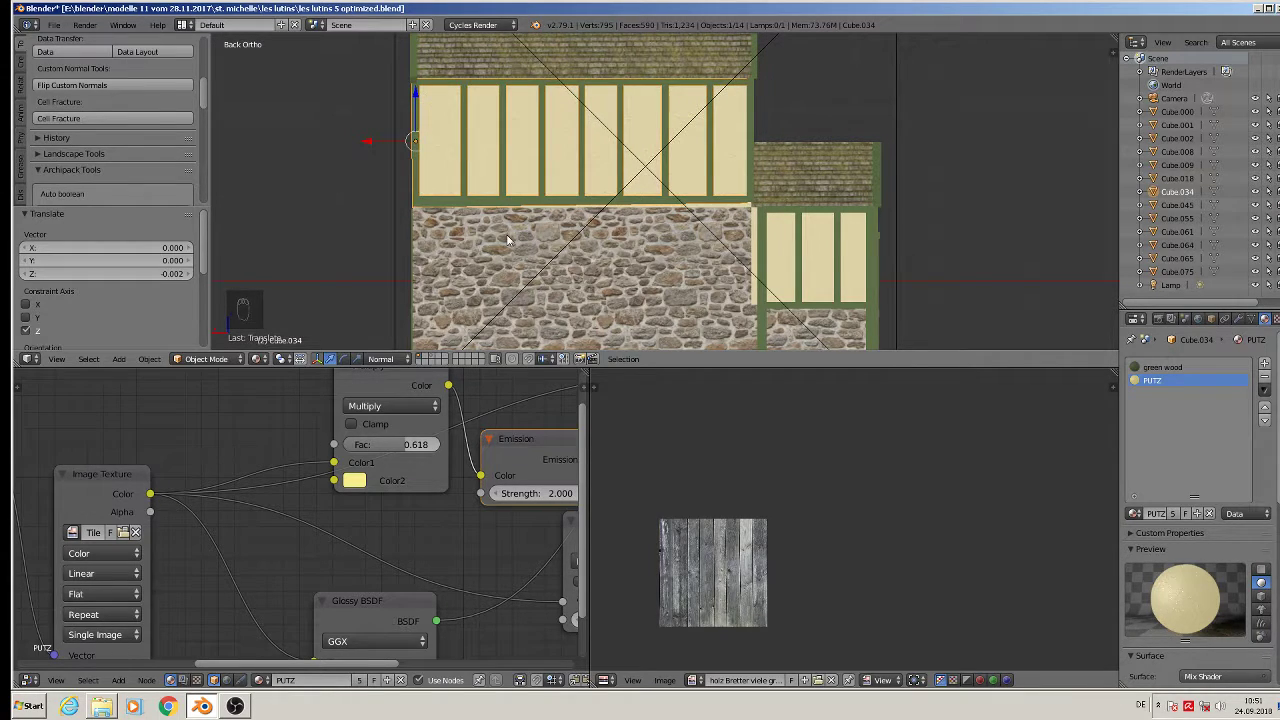
pyautogui.rightClick(815, 216)
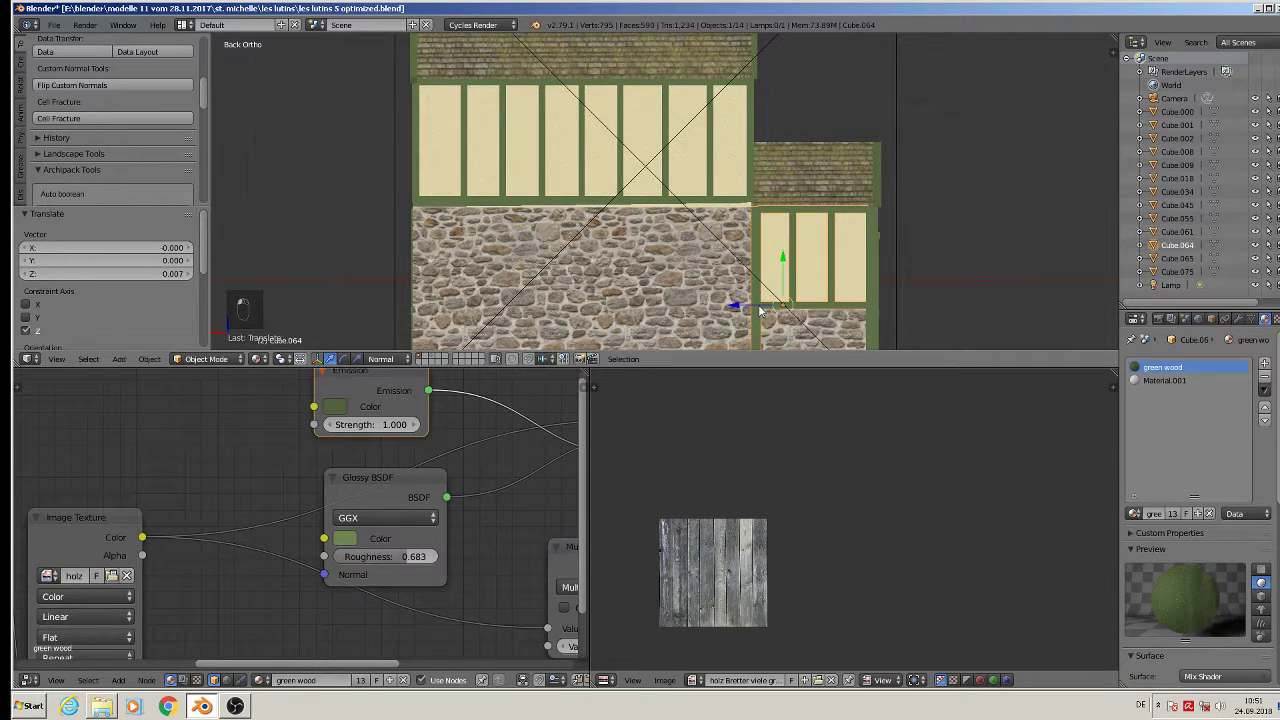
pyautogui.press('a')
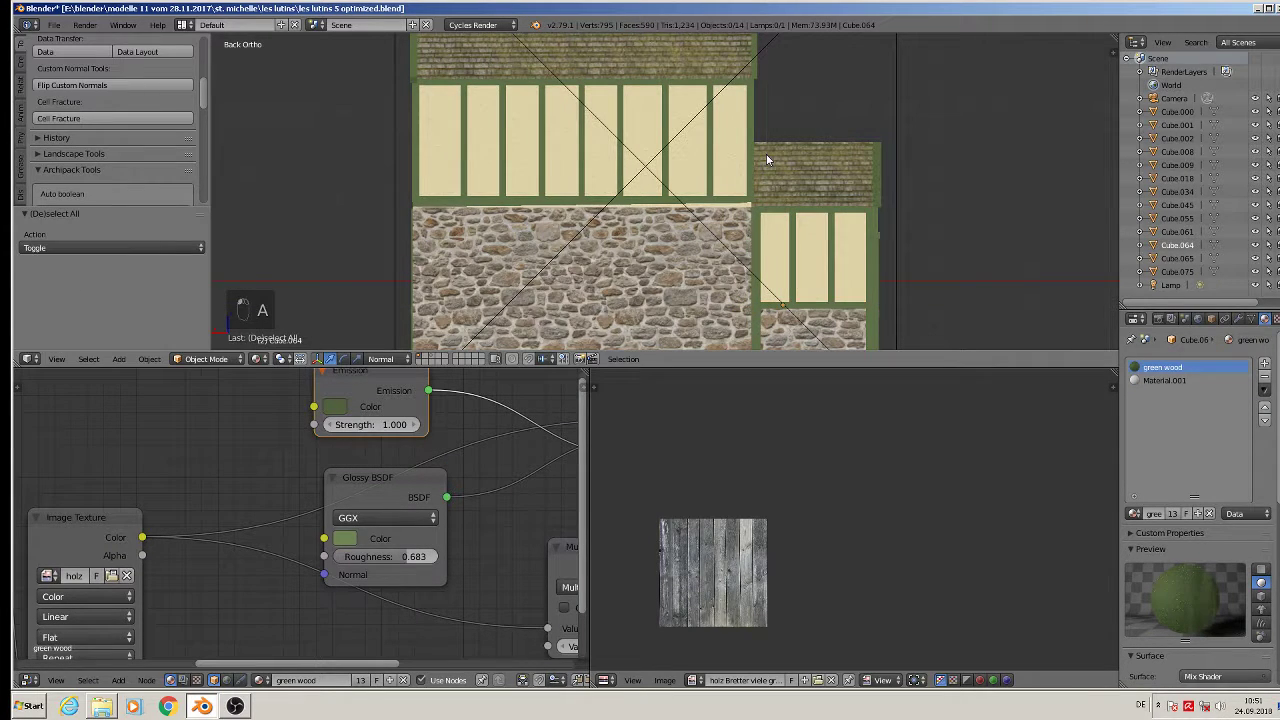
# Step: Lower the rear upper-floor timber frame by about 0.005 along Z and deselect it
pyautogui.rightClick(673, 205)
pyautogui.press('g')
pyautogui.press('z')
pyautogui.press('z')
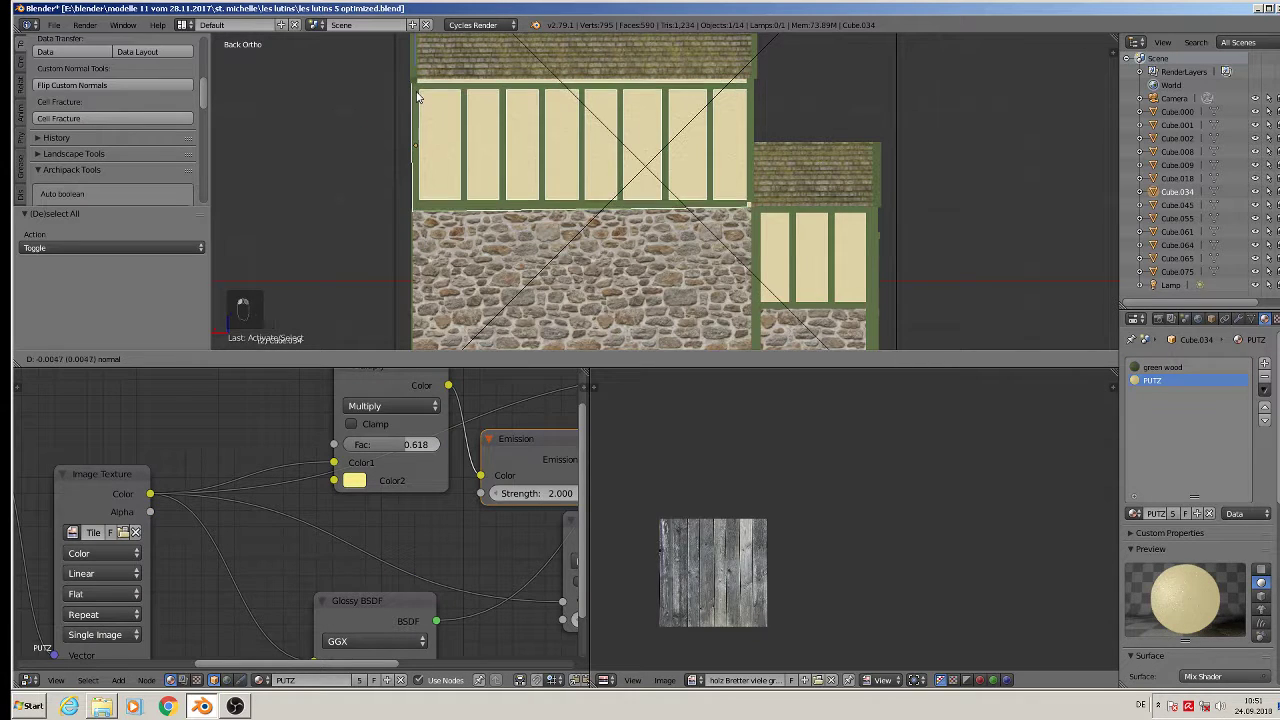
pyautogui.click(418, 97)
pyautogui.press('a')
pyautogui.press('z')
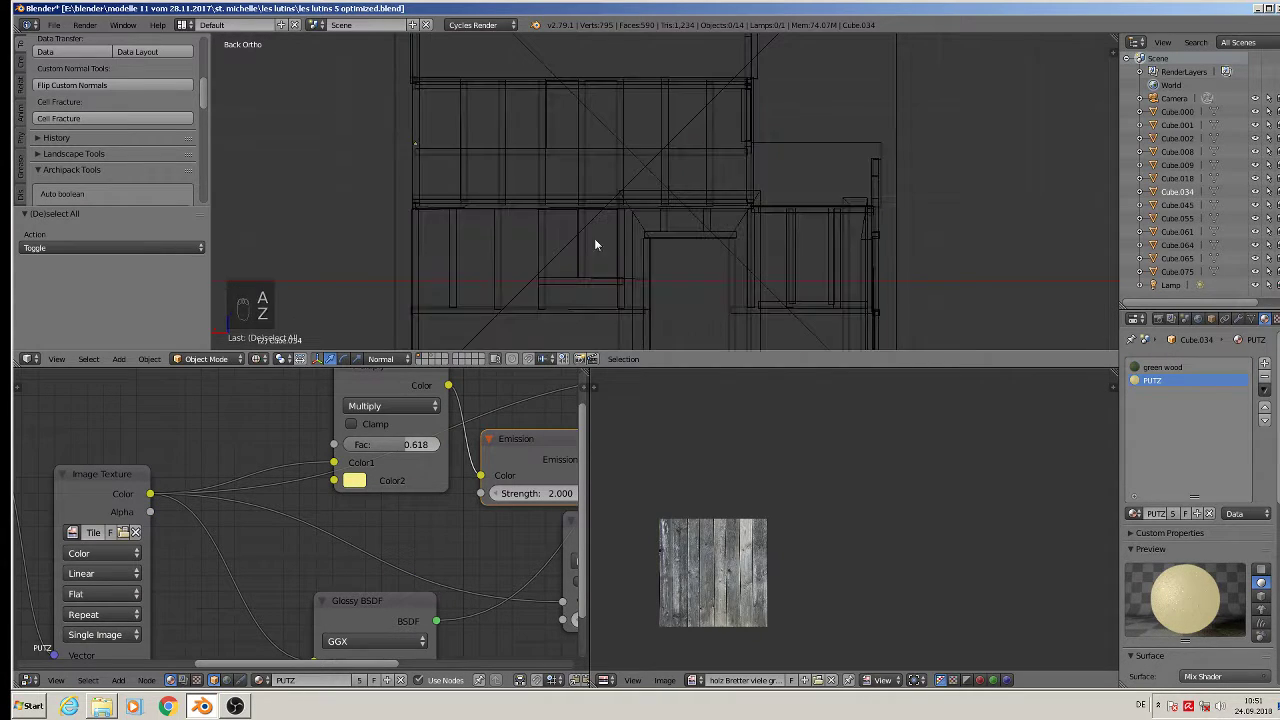
pyautogui.click(258, 358)
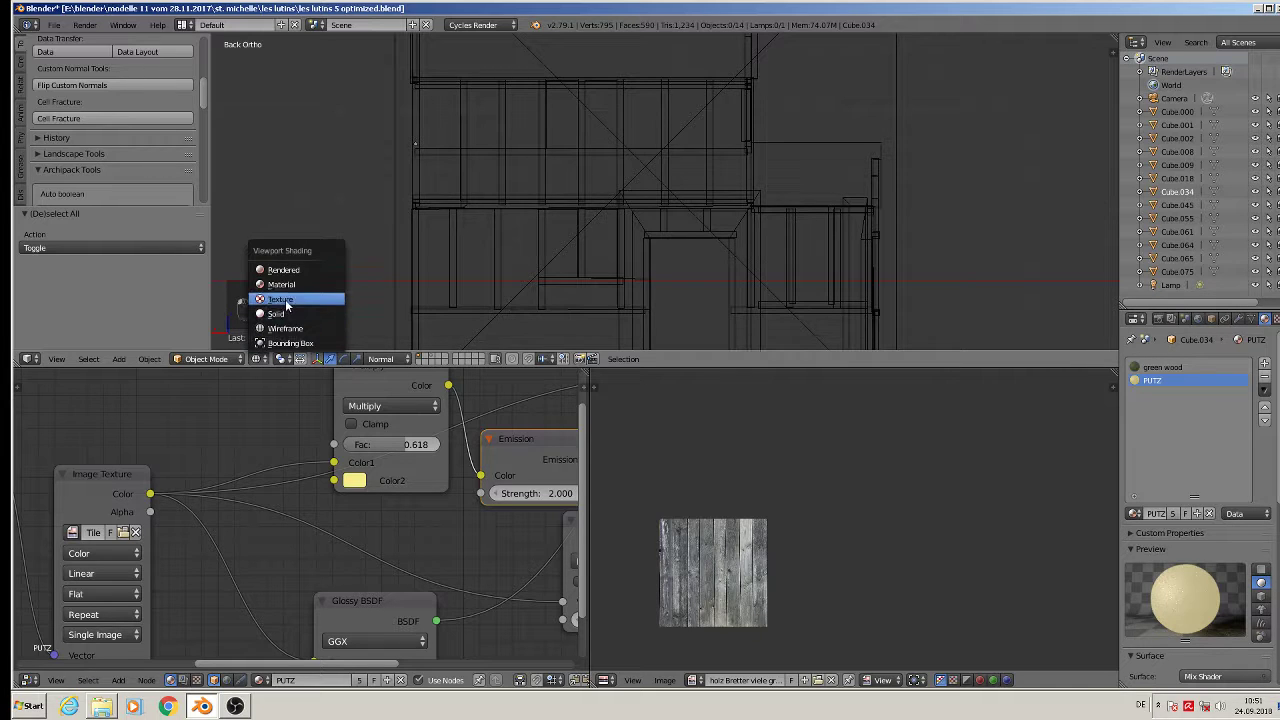
pyautogui.click(295, 283)
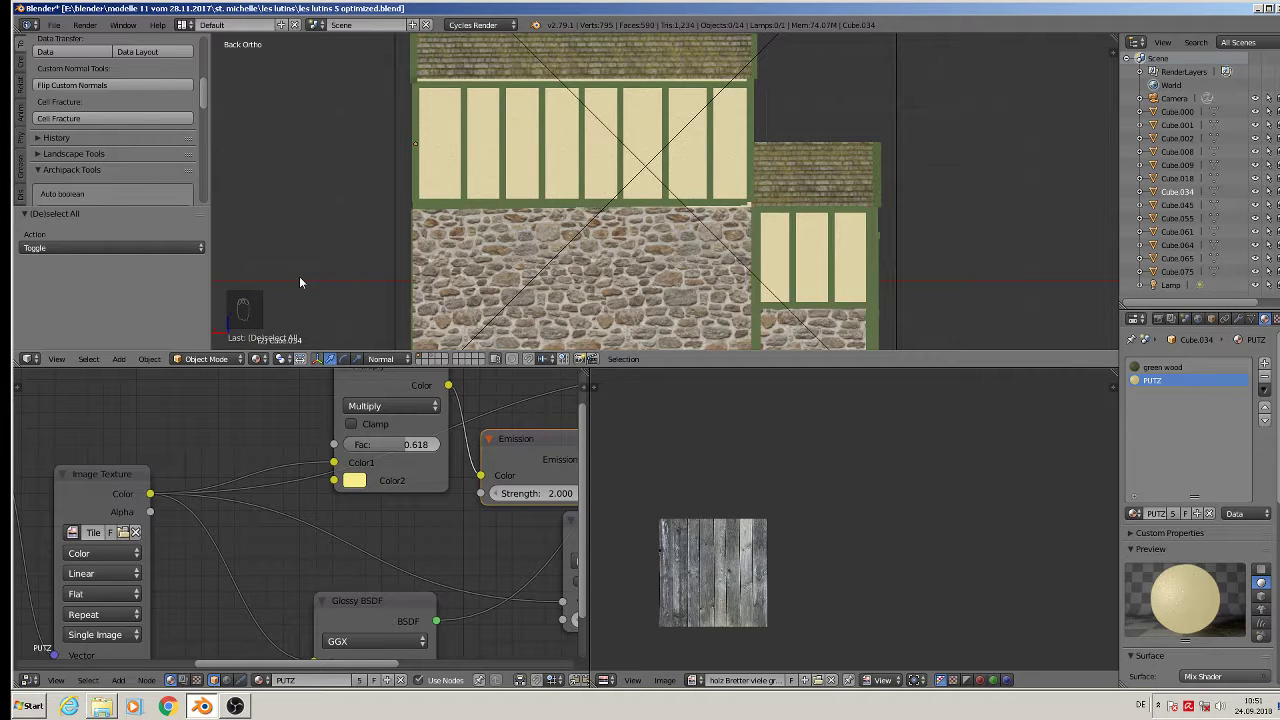
pyautogui.press('s')
pyautogui.press('z')
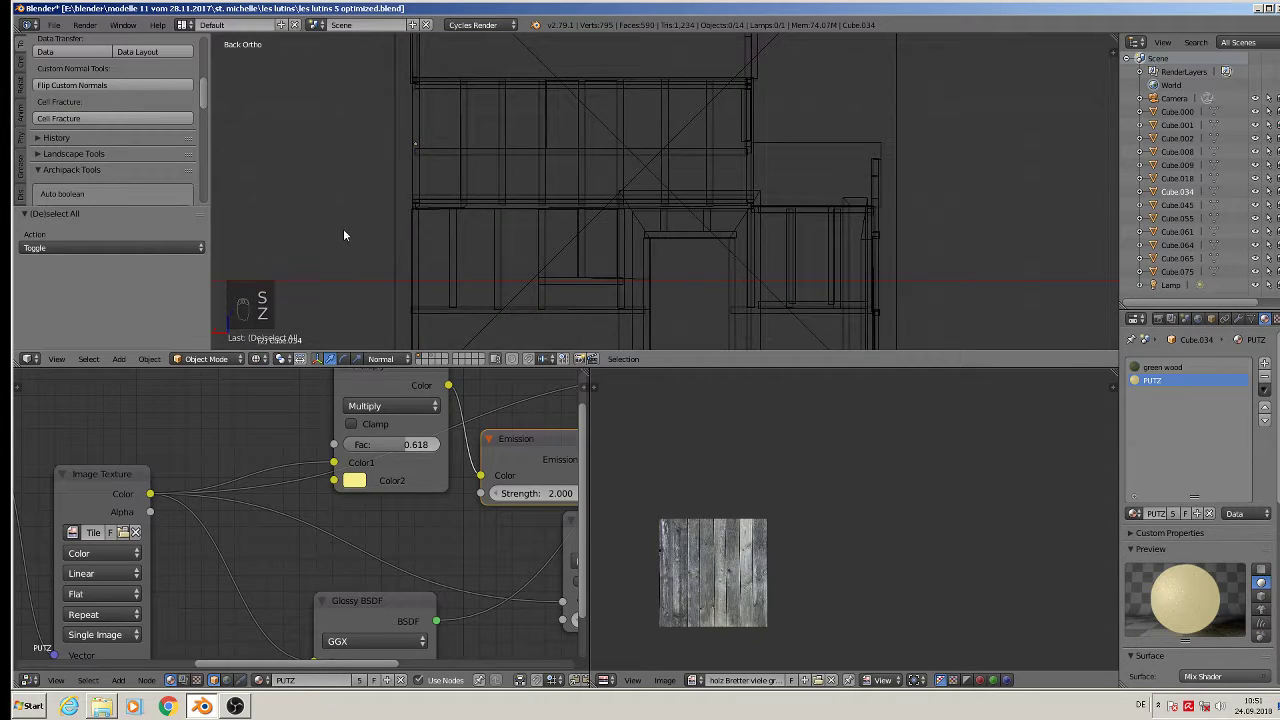
pyautogui.click(263, 358)
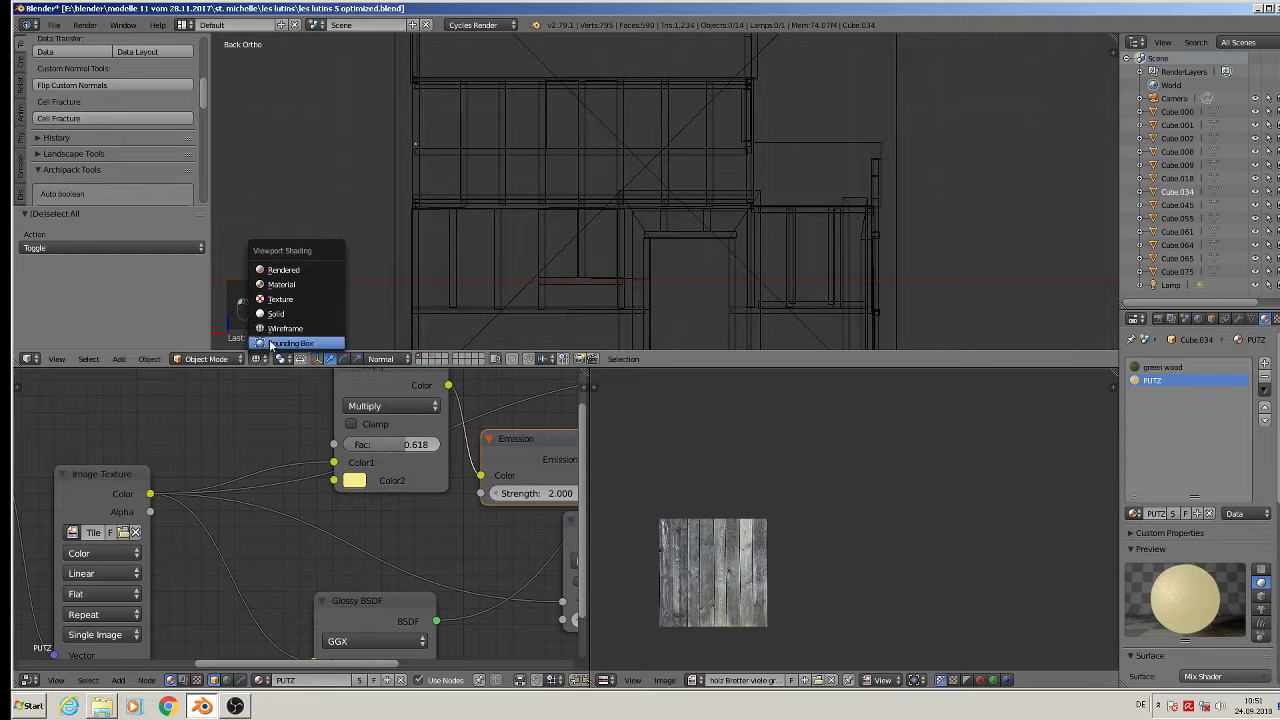
pyautogui.click(296, 285)
# Step: Scale the rear upper-floor timber frame by about 1.046 along global Z and deselect it
pyautogui.rightClick(424, 177)
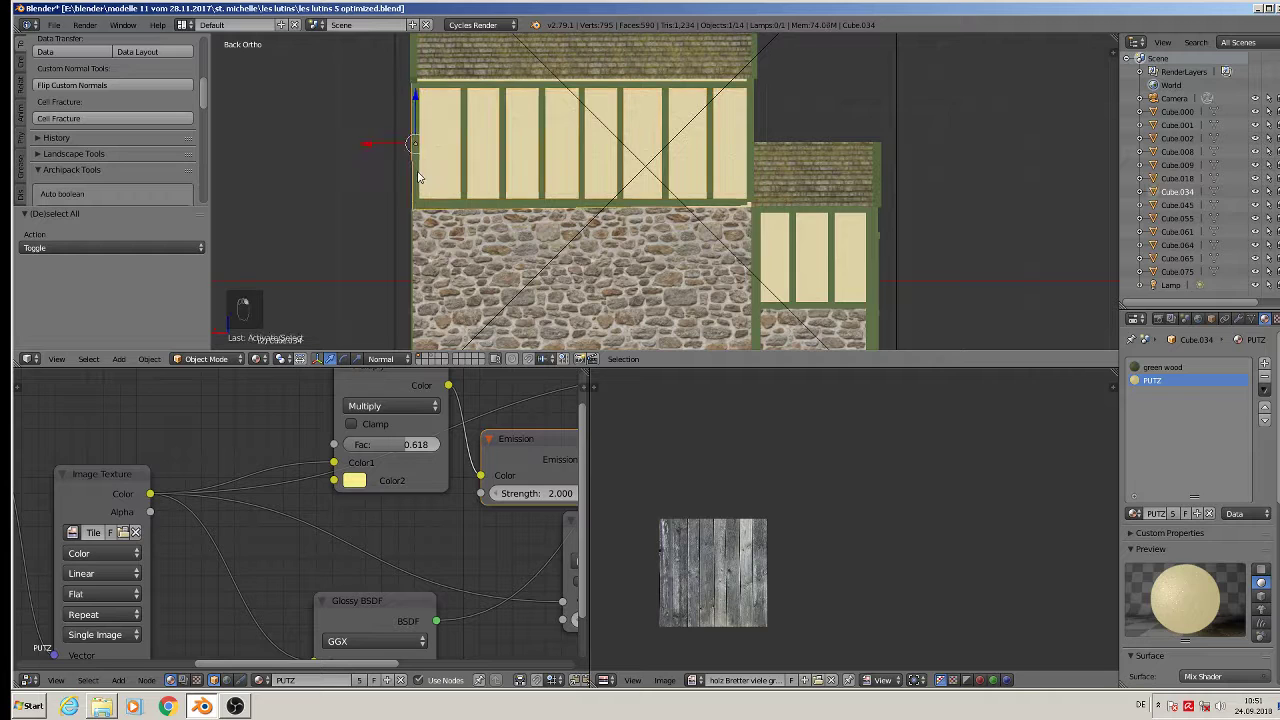
pyautogui.press('s')
pyautogui.press('z')
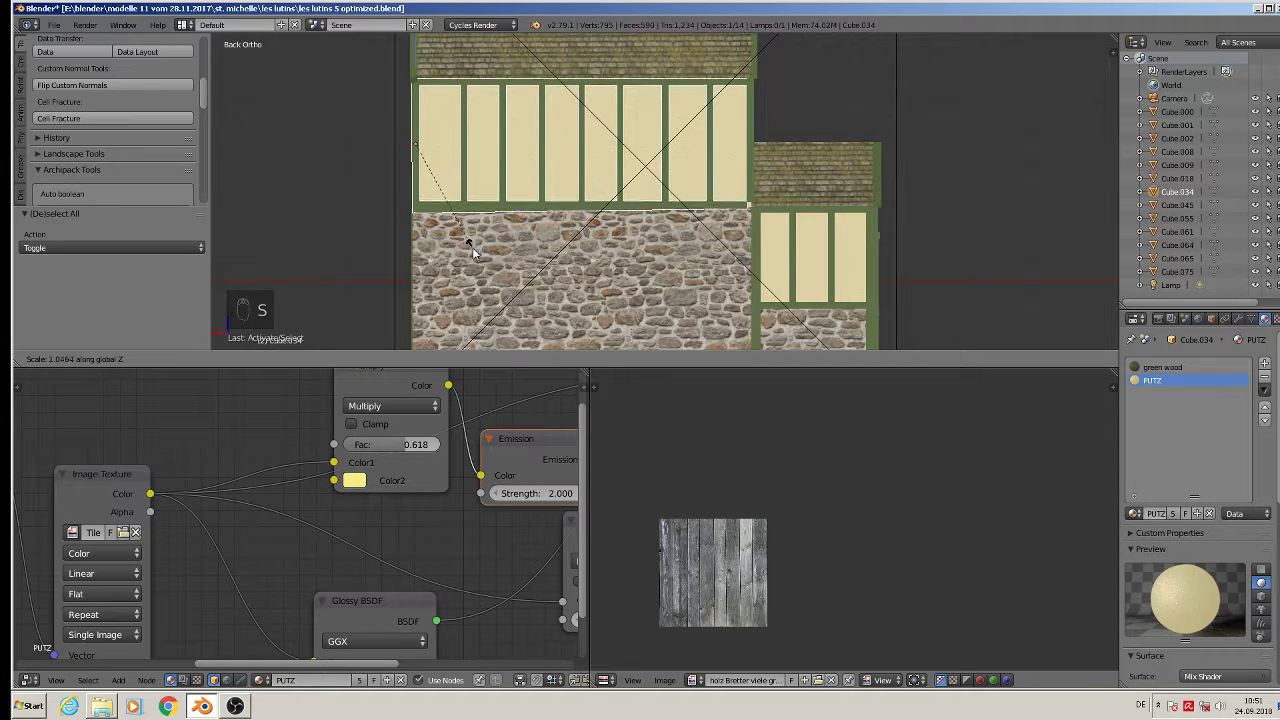
pyautogui.click(535, 215)
pyautogui.press('a')
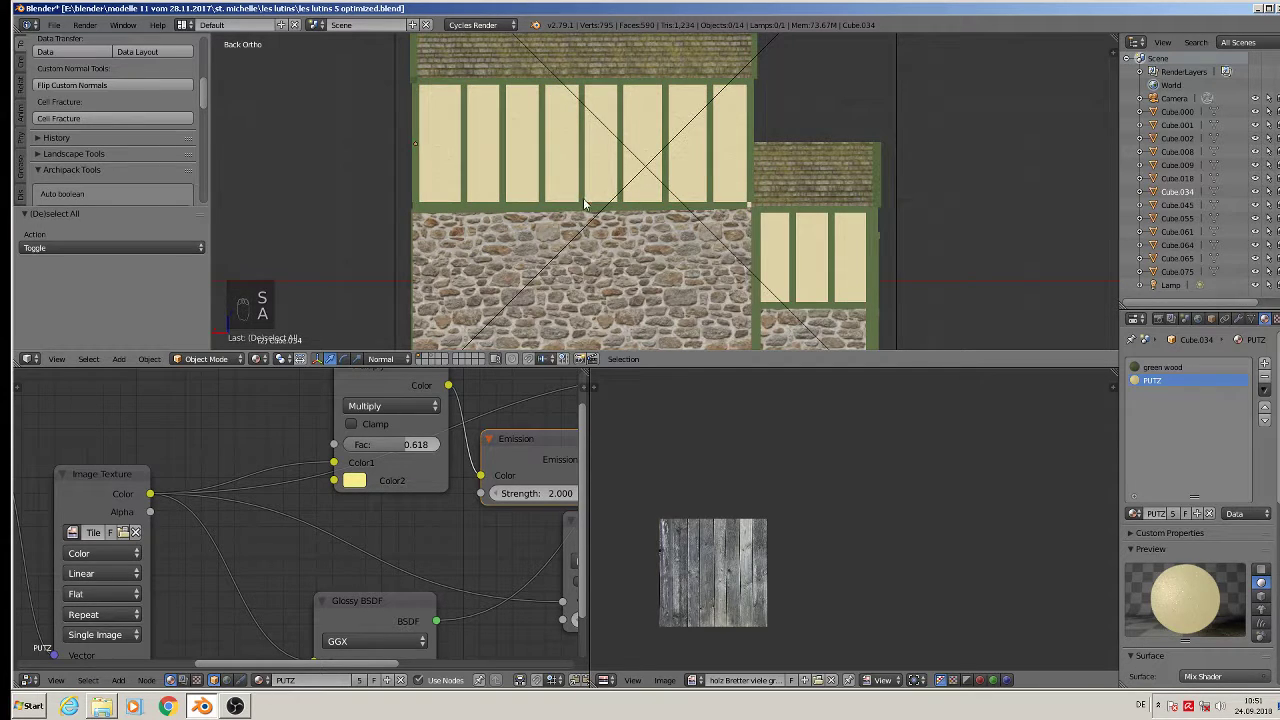
# Step: Extend the end of the rear frame's lower beam along its Z axis to the corner post beside the lean-to
pyautogui.press('Tab')
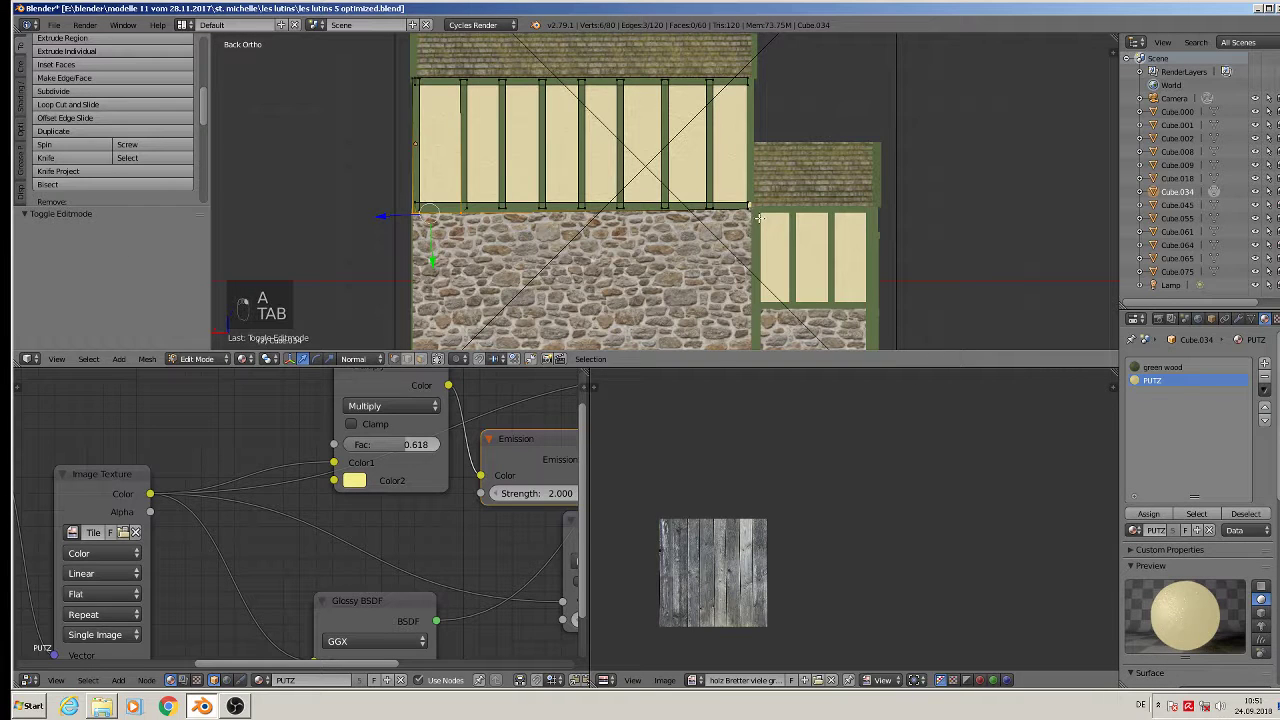
pyautogui.press('a')
pyautogui.press('c')
pyautogui.click(750, 205)
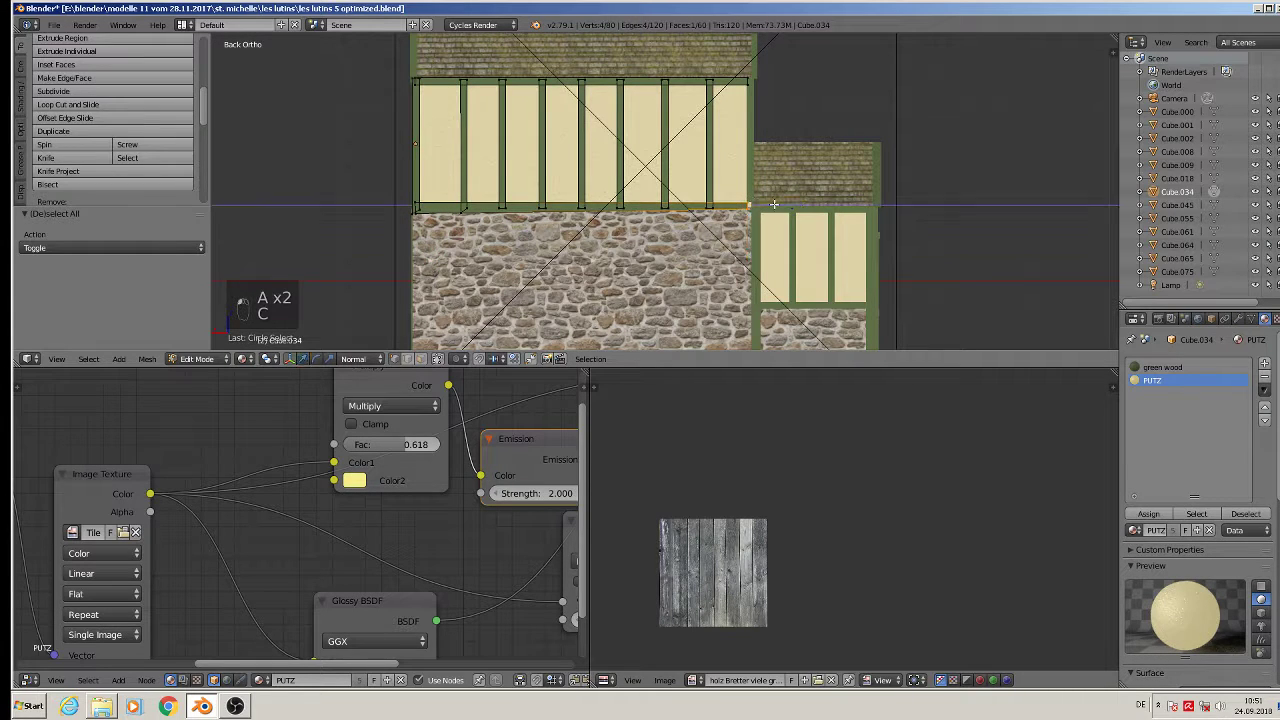
pyautogui.press('Tab')
pyautogui.press('a')
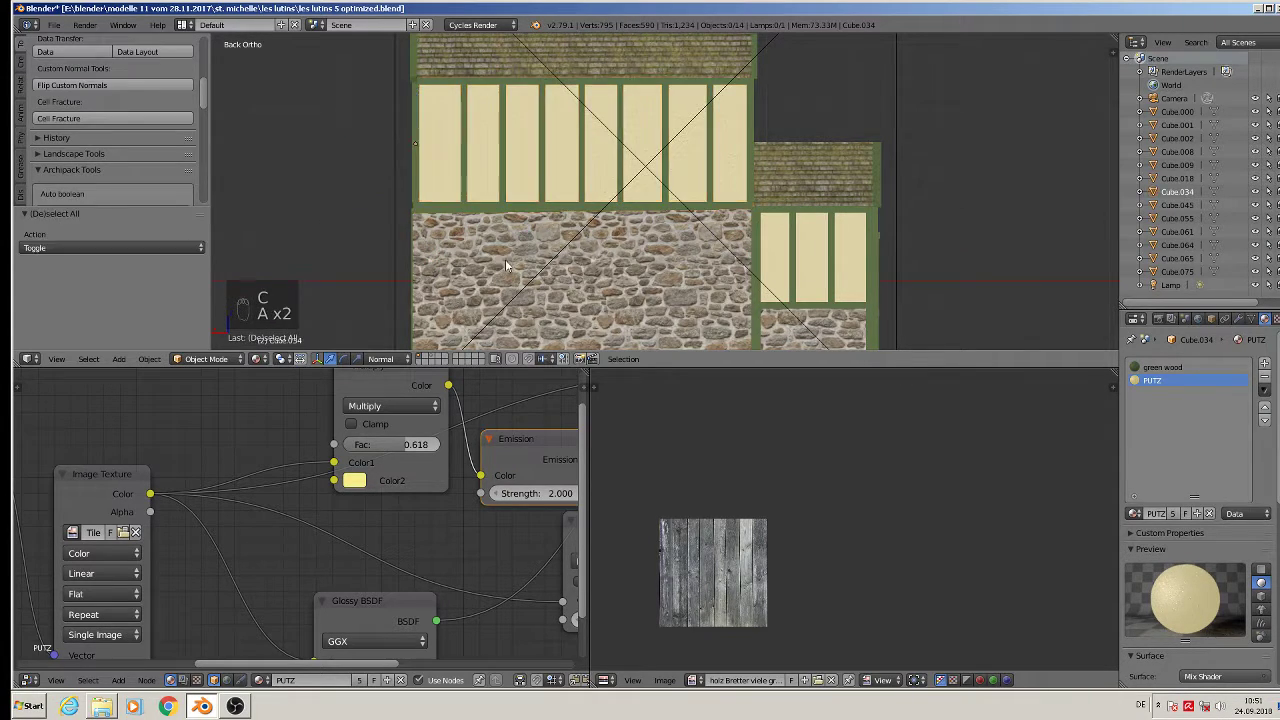
# Step: Set the transform orientation to Gimbal
pyautogui.click(385, 359)
pyautogui.click(407, 301)
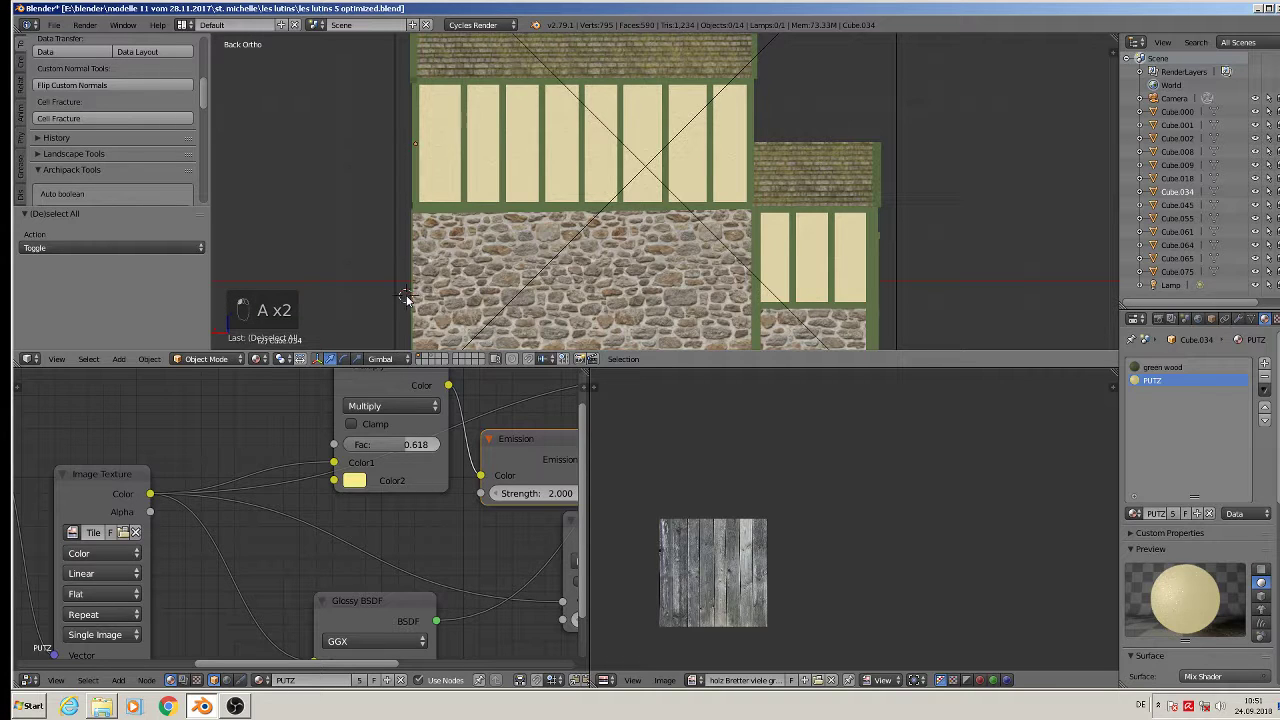
# Step: Set the transform orientation to Global and return to Object Mode
pyautogui.click(385, 359)
pyautogui.click(379, 343)
pyautogui.press('Tab')
pyautogui.press('Tab')
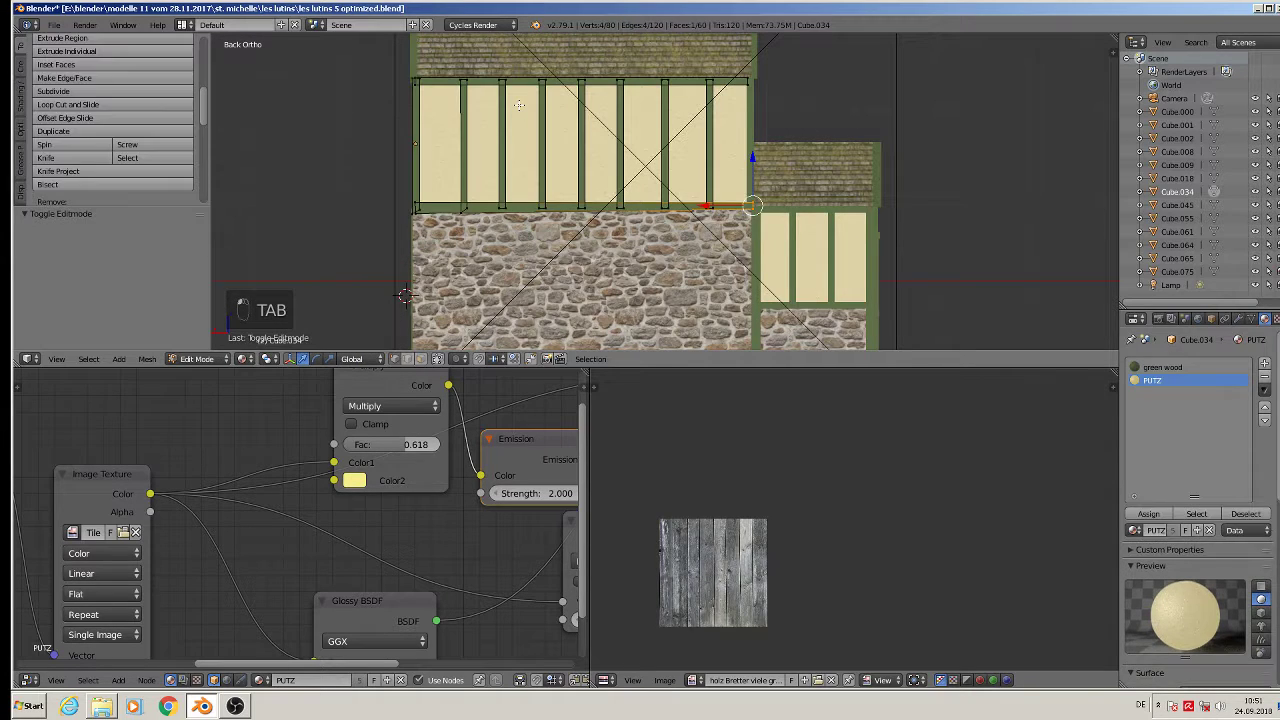
# Step: Render the rear side of the house and save the result over les lutins left.jpg
pyautogui.press('F12')
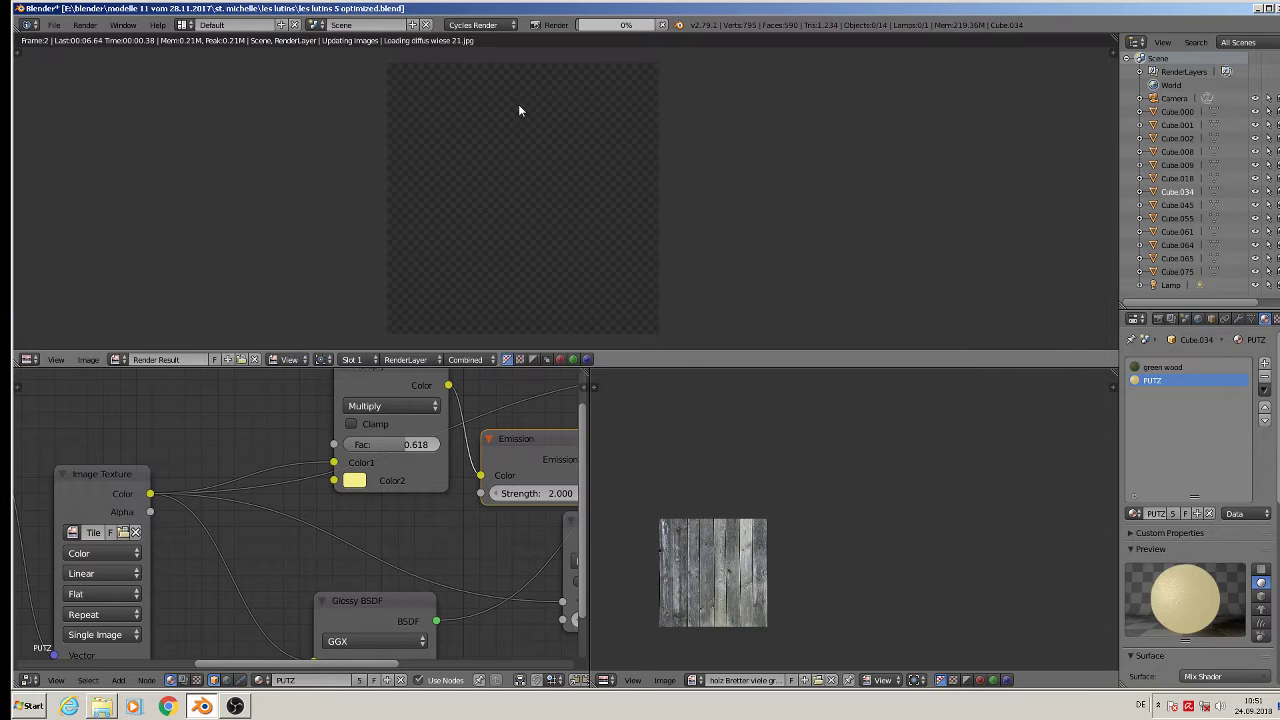
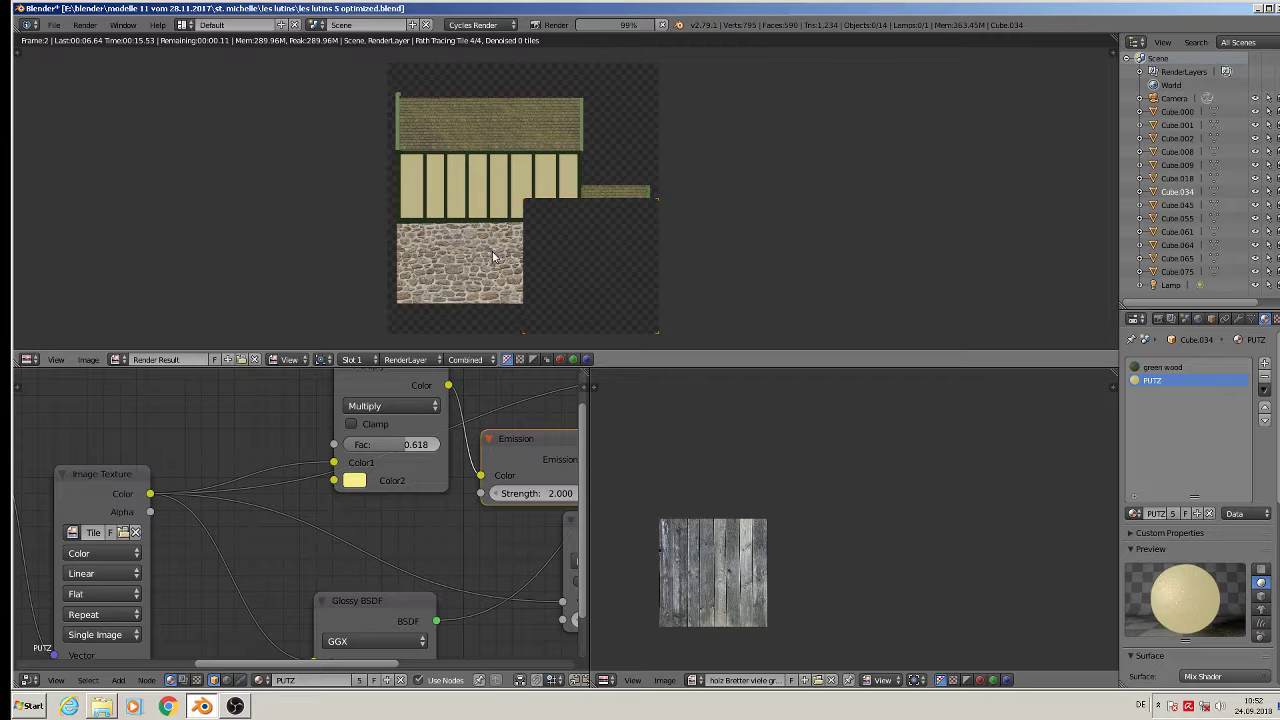
pyautogui.click(88, 360)
pyautogui.click(134, 277)
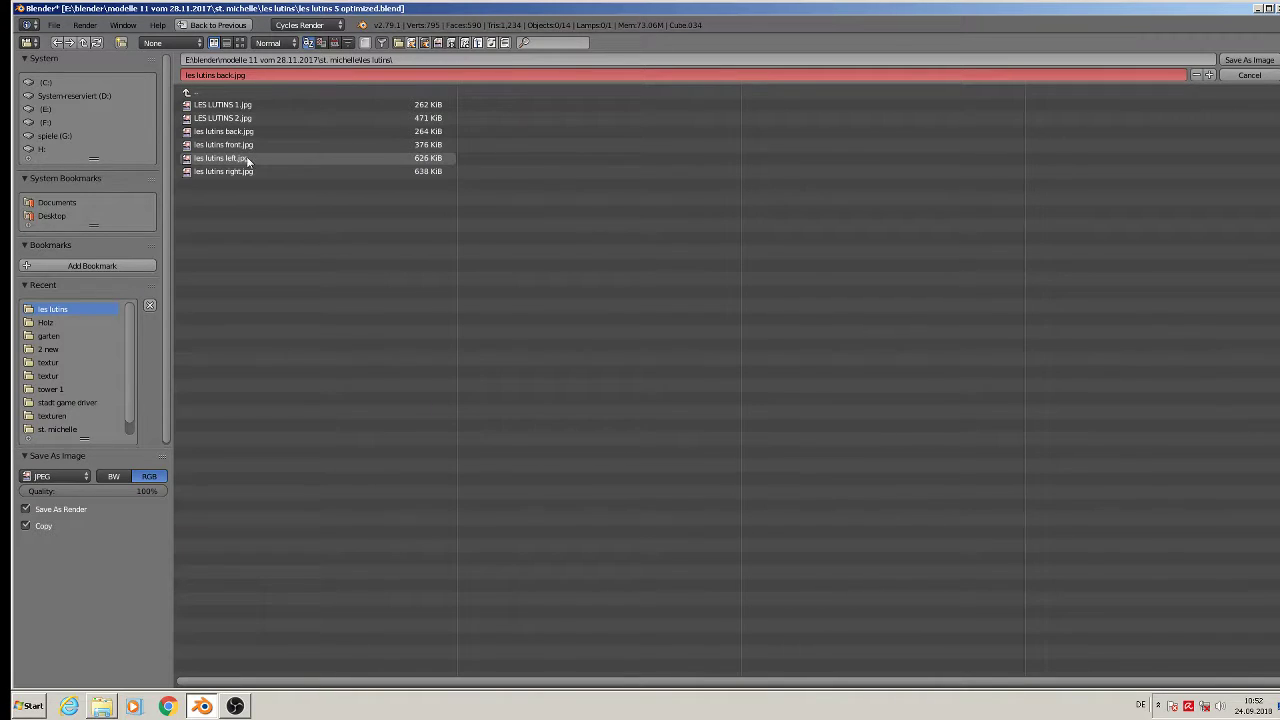
pyautogui.click(248, 161)
pyautogui.press('Escape')
pyautogui.press('Escape')
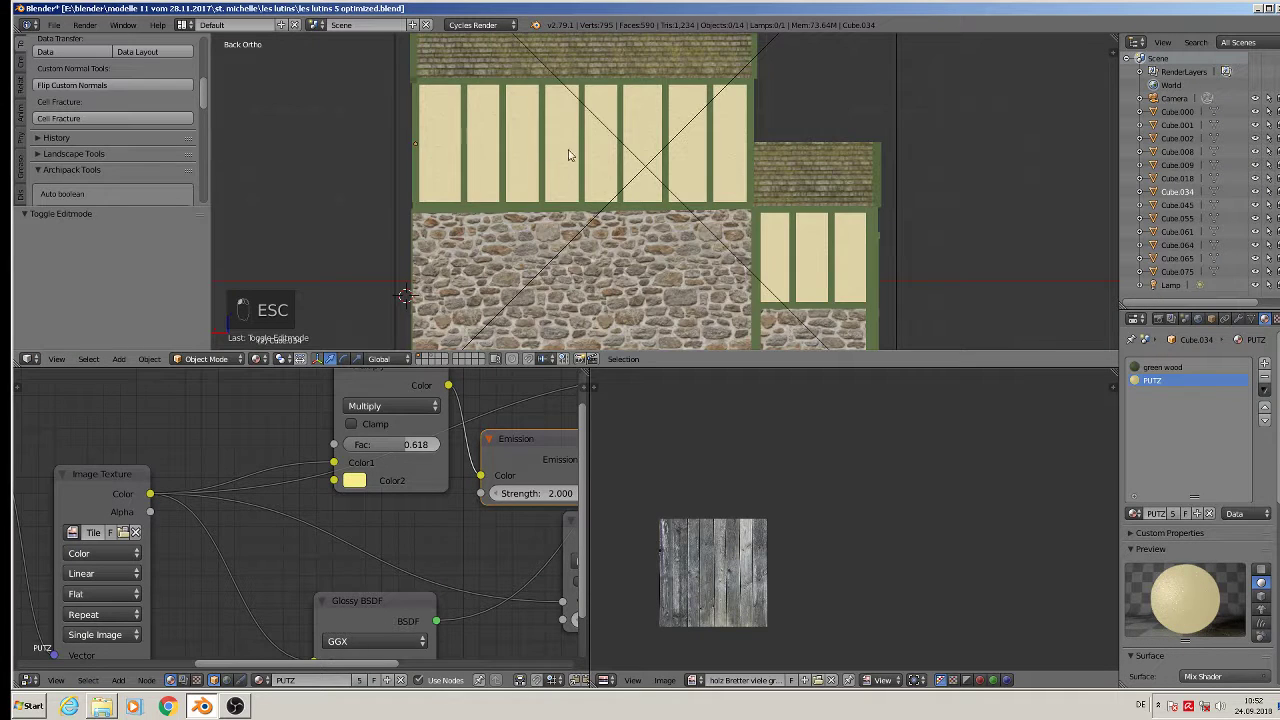
# Step: Move the camera -1.577 along Y to the opposite side of the house and rotate it 180° about global Z
pyautogui.scroll(-3, 568, 155)
pyautogui.moveTo(568, 155); pyautogui.dragTo(581, 284, button='middle')
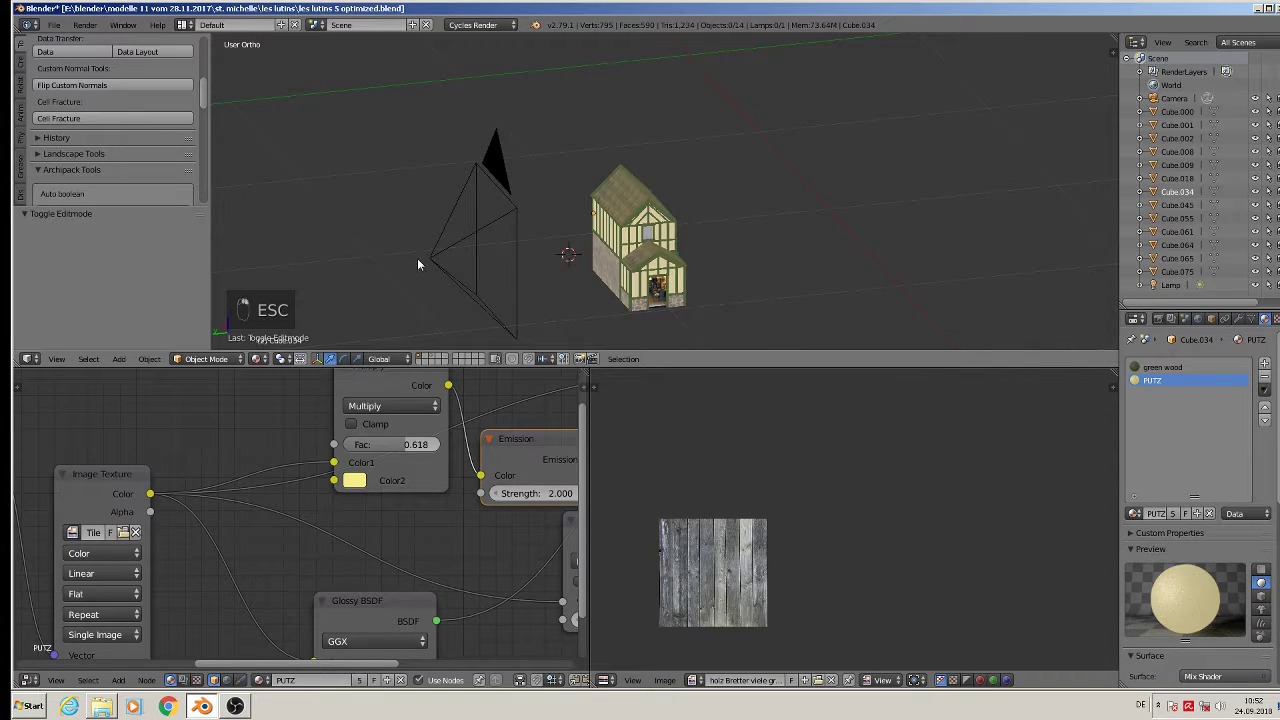
pyautogui.rightClick(449, 244)
pyautogui.moveTo(398, 263); pyautogui.dragTo(737, 252)
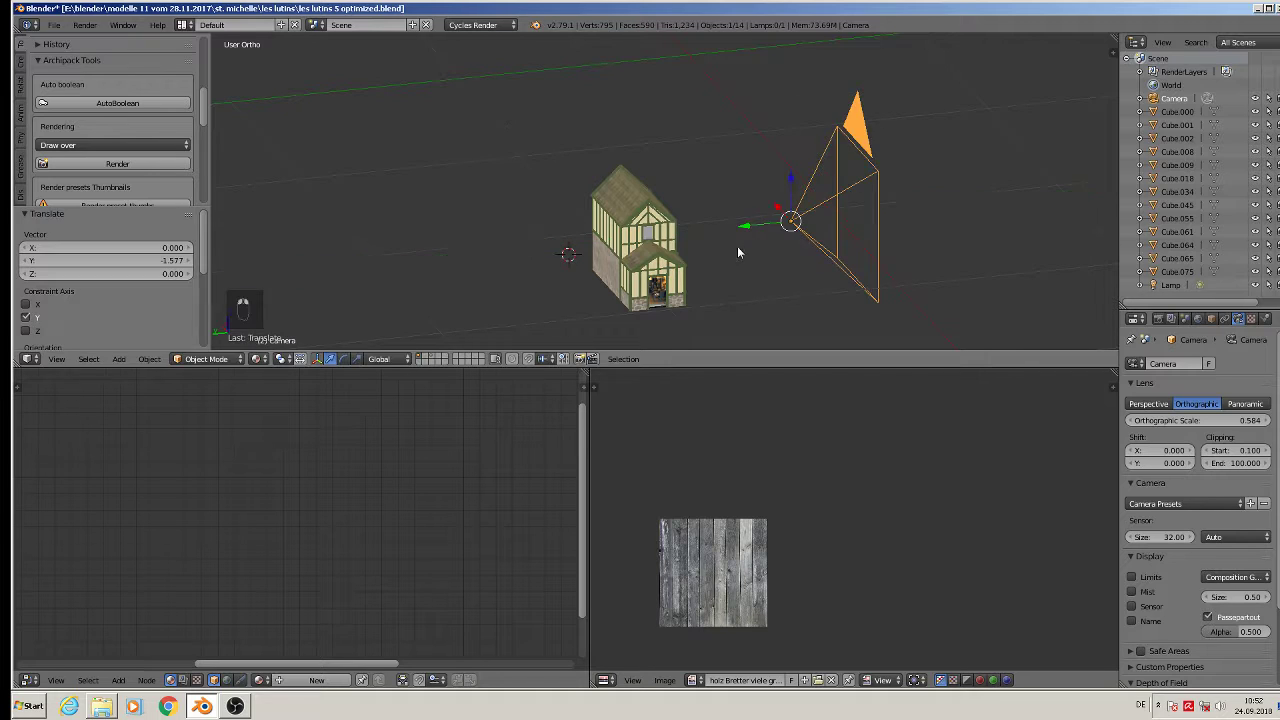
pyautogui.write('rz180')
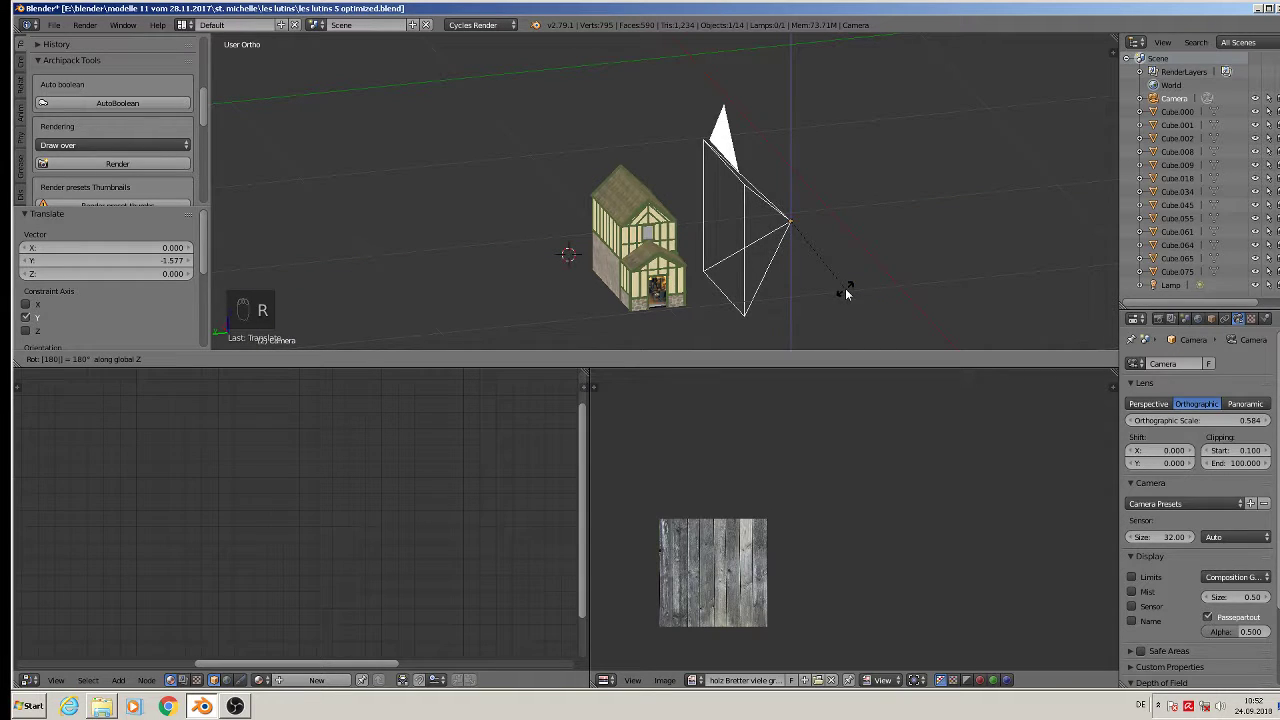
pyautogui.press('Return')
# Step: Render the side with the door and windows and save the result over les lutins right.jpg
pyautogui.press('F12')
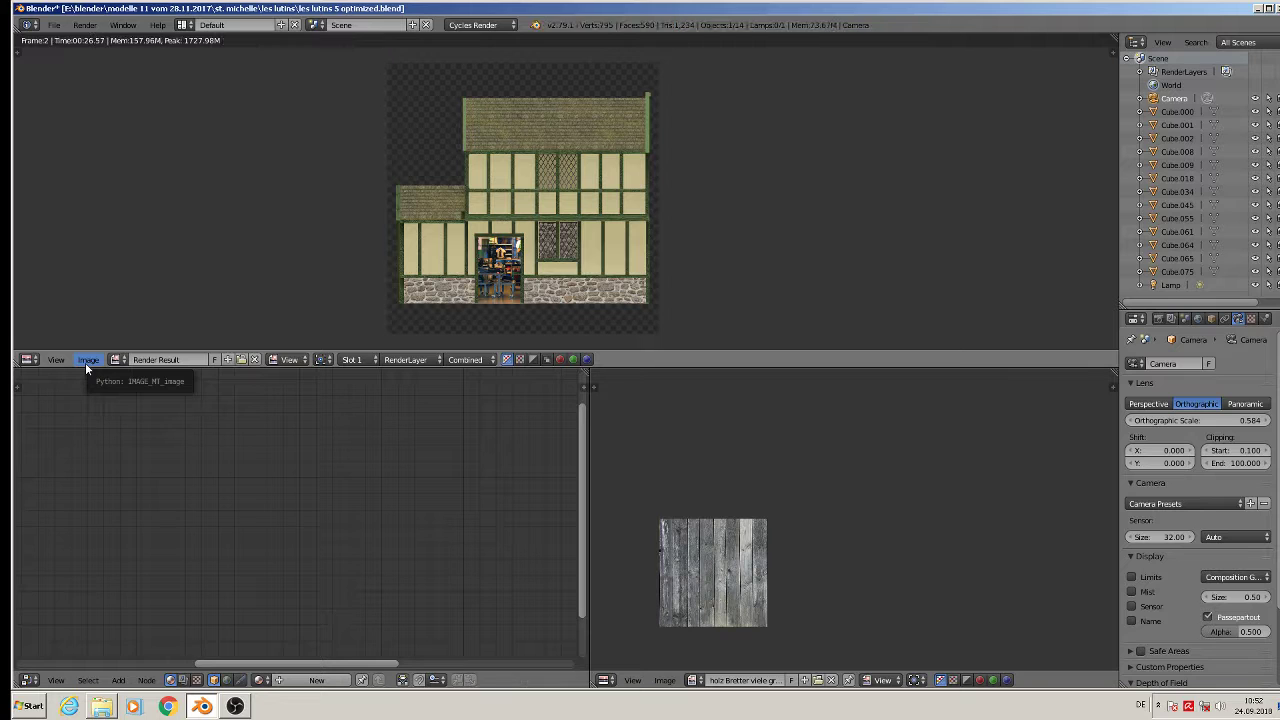
pyautogui.click(85, 362)
pyautogui.click(125, 277)
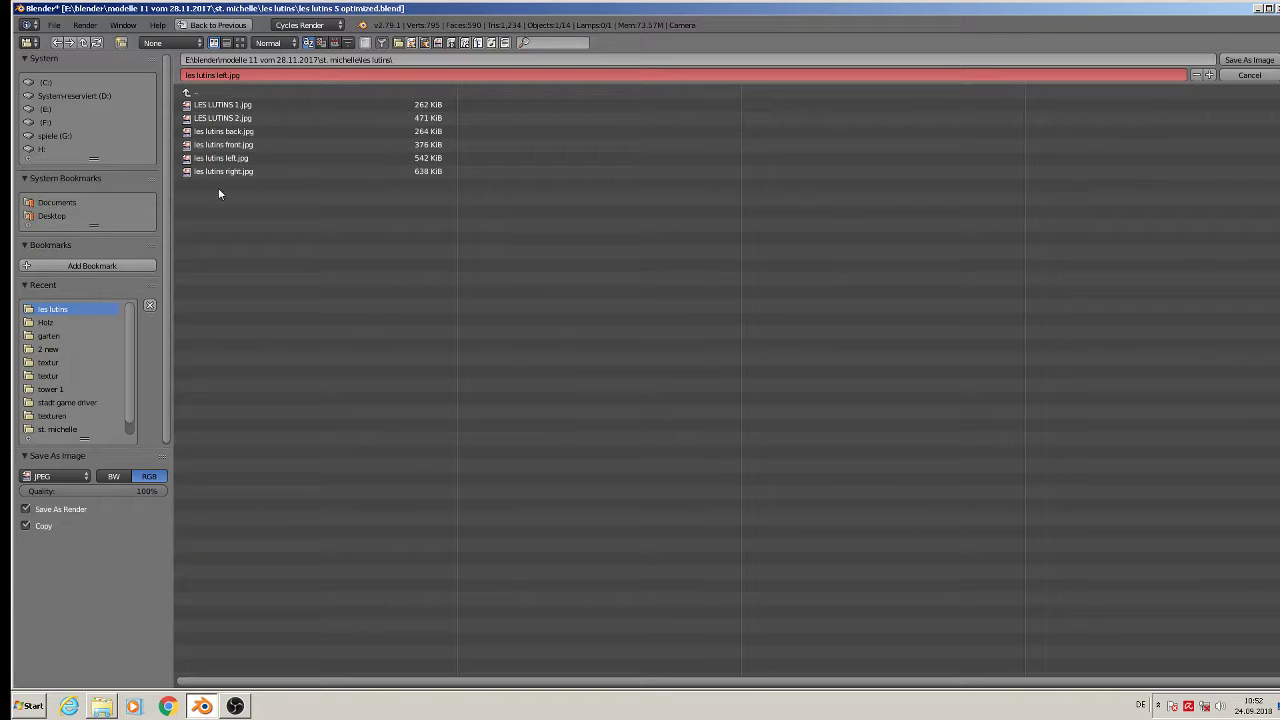
pyautogui.doubleClick(240, 172)
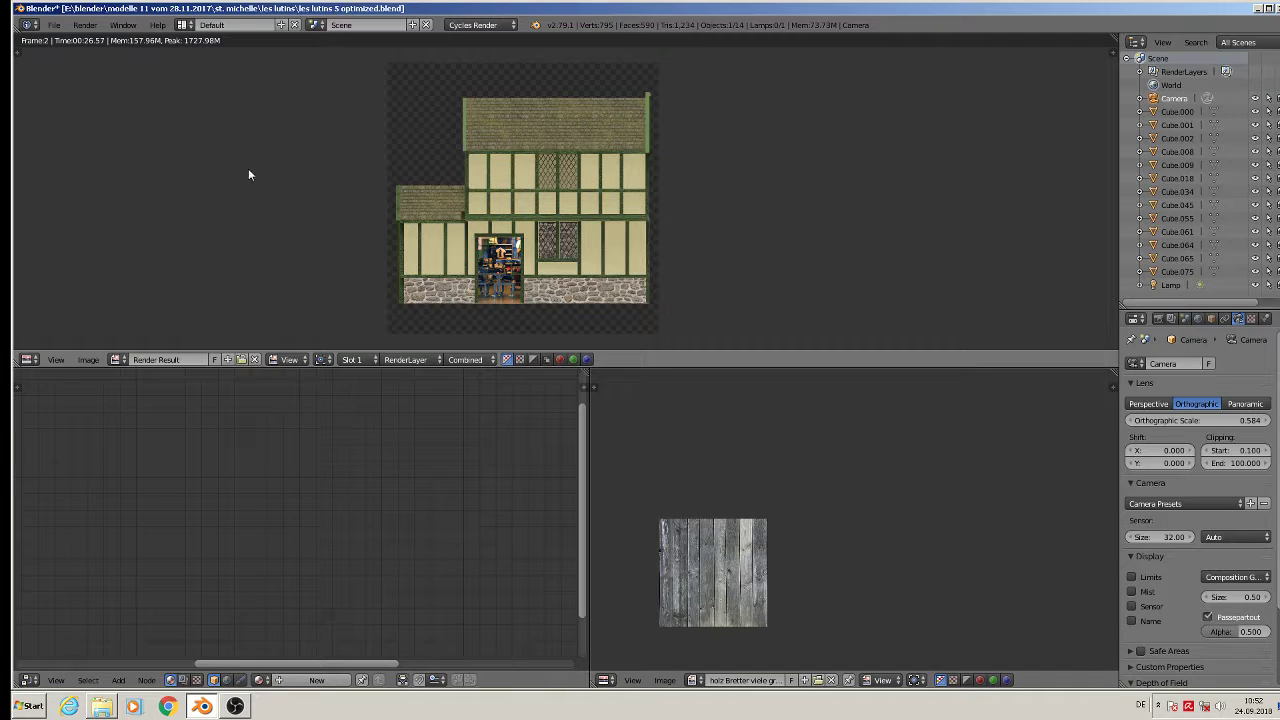
pyautogui.press('Escape')
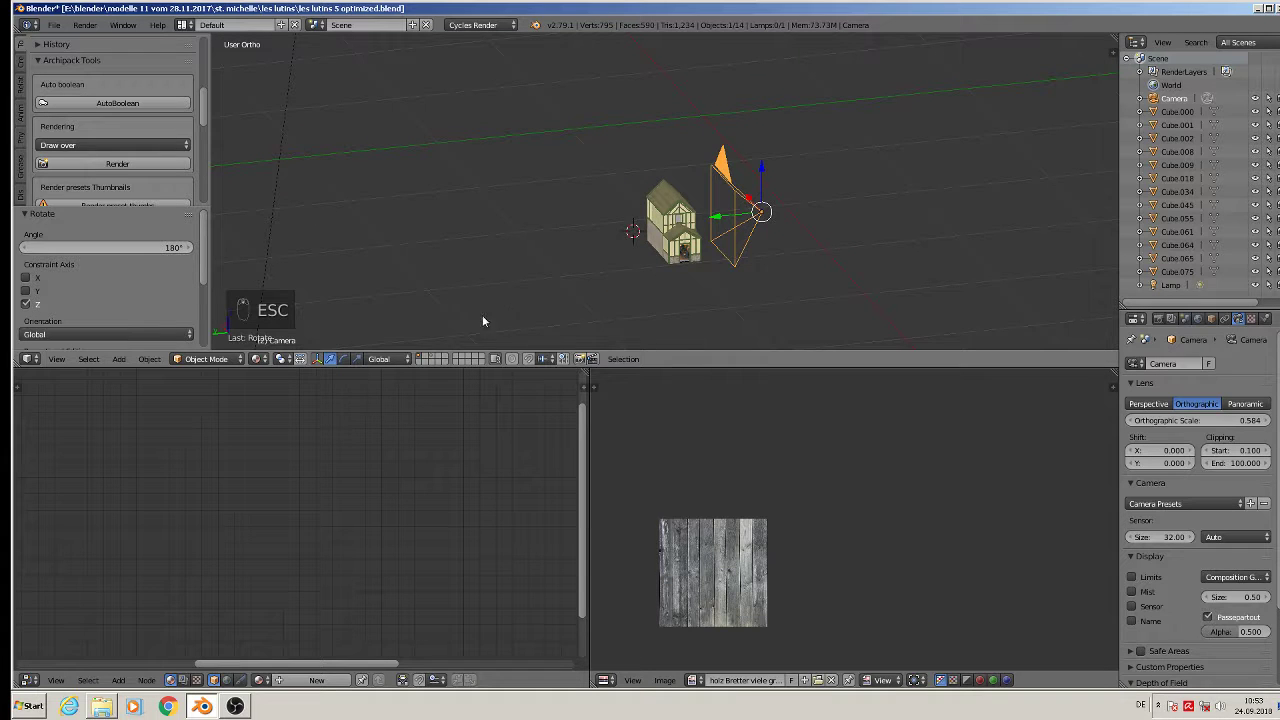
# Step: Show the layer with the plain house body, select the body in front view and enlarge the 3D viewport
pyautogui.scroll(5, 630, 257)
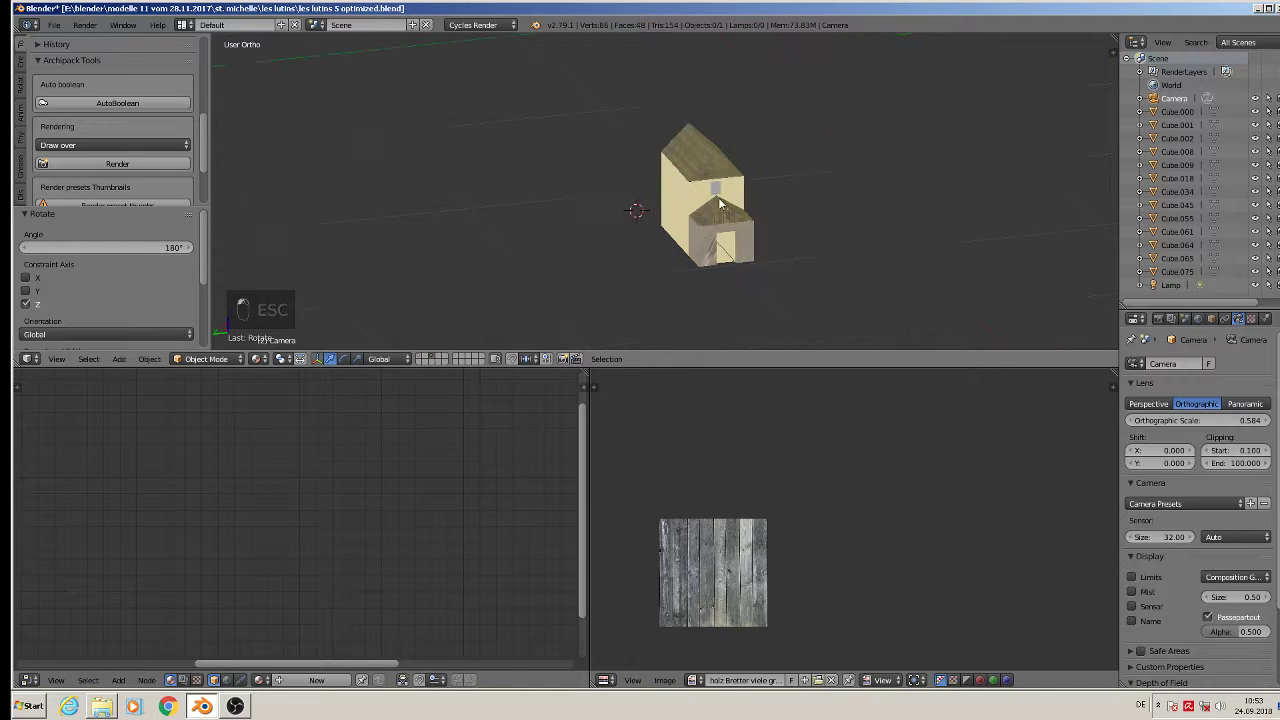
pyautogui.click(717, 200)
pyautogui.press('KP_1')
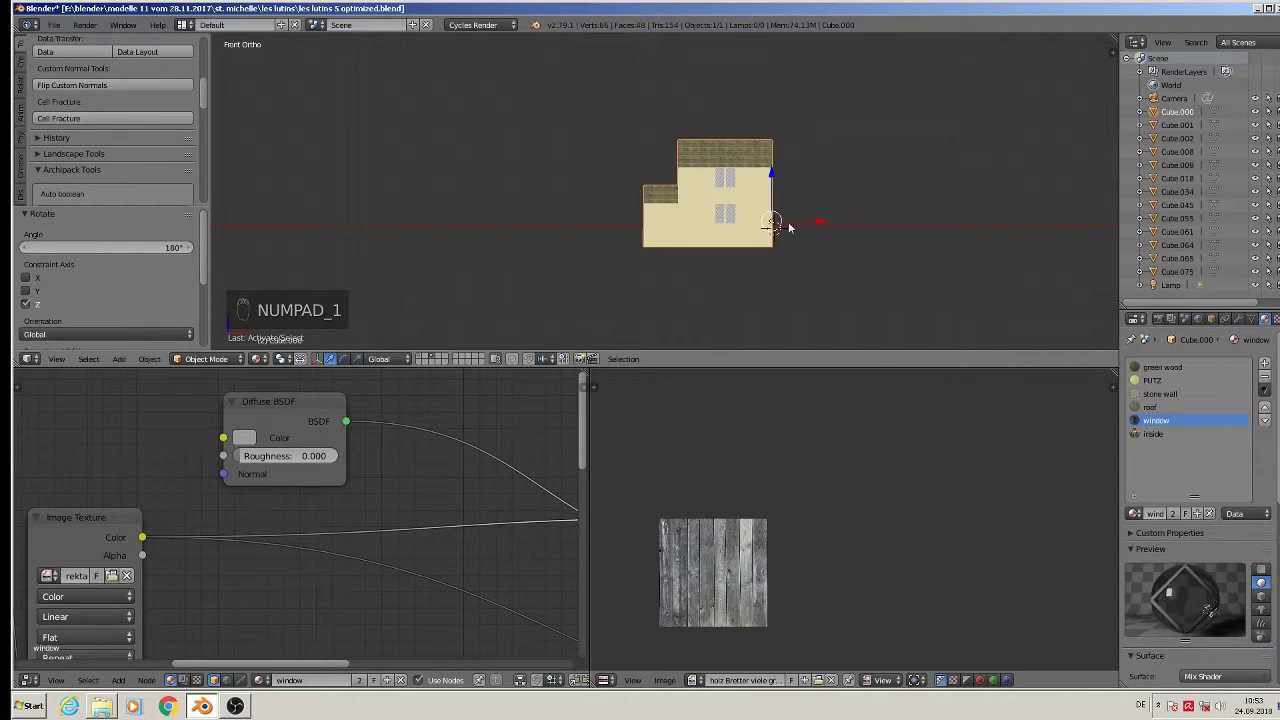
pyautogui.scroll(2, 784, 250)
pyautogui.scroll(2, 757, 285)
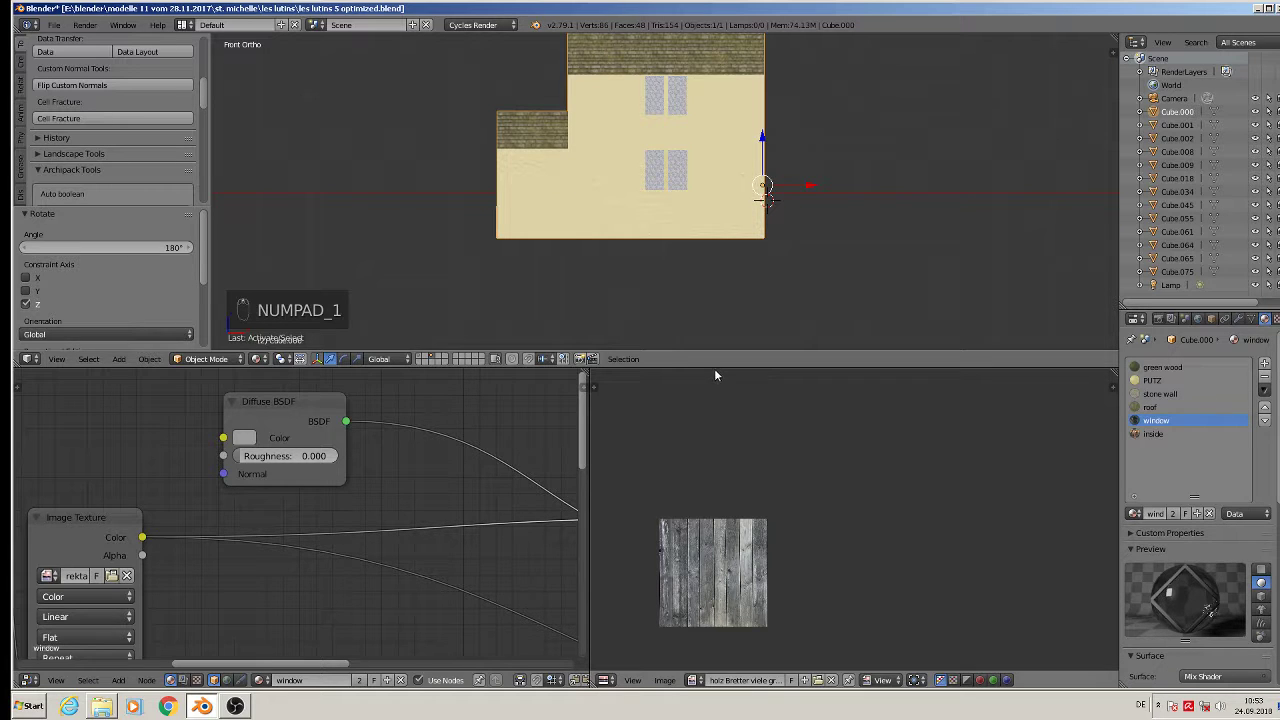
pyautogui.moveTo(715, 367); pyautogui.dragTo(722, 521)
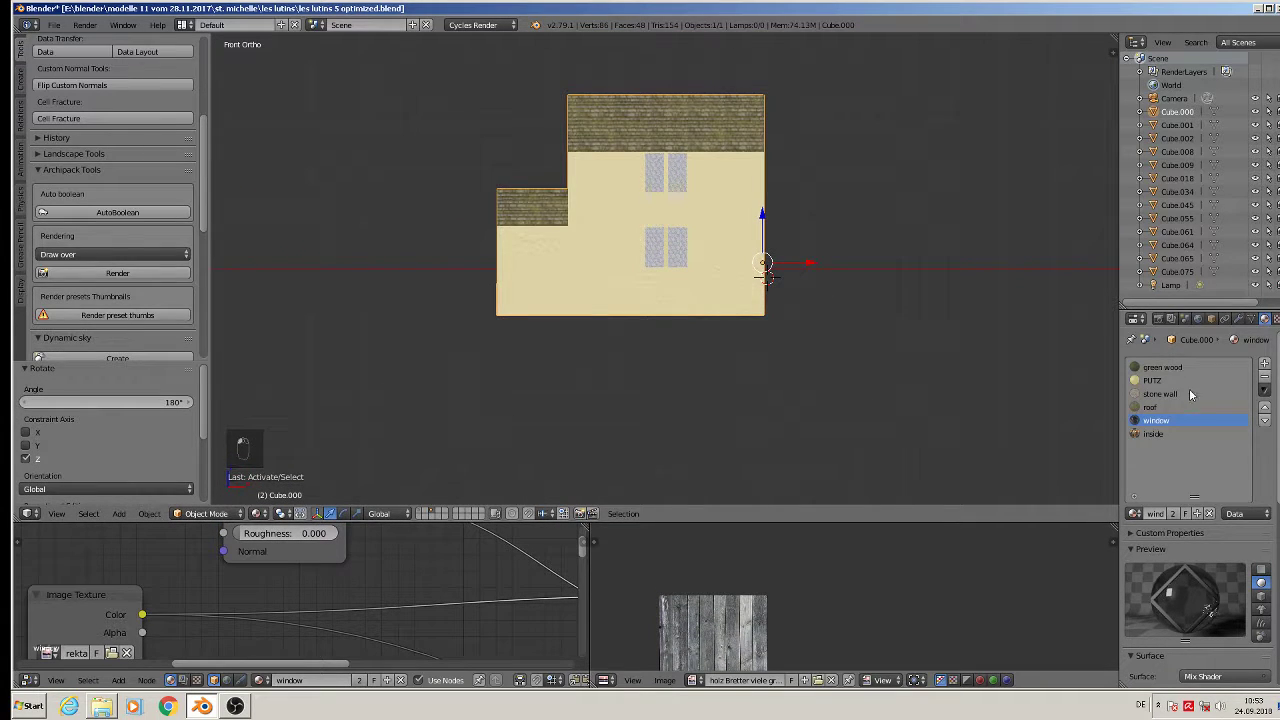
# Step: Remove all six material slots from the house body, from window and inside to green wood
pyautogui.click(1264, 377)
pyautogui.click(1264, 377)
pyautogui.click(1264, 377)
pyautogui.click(1264, 377)
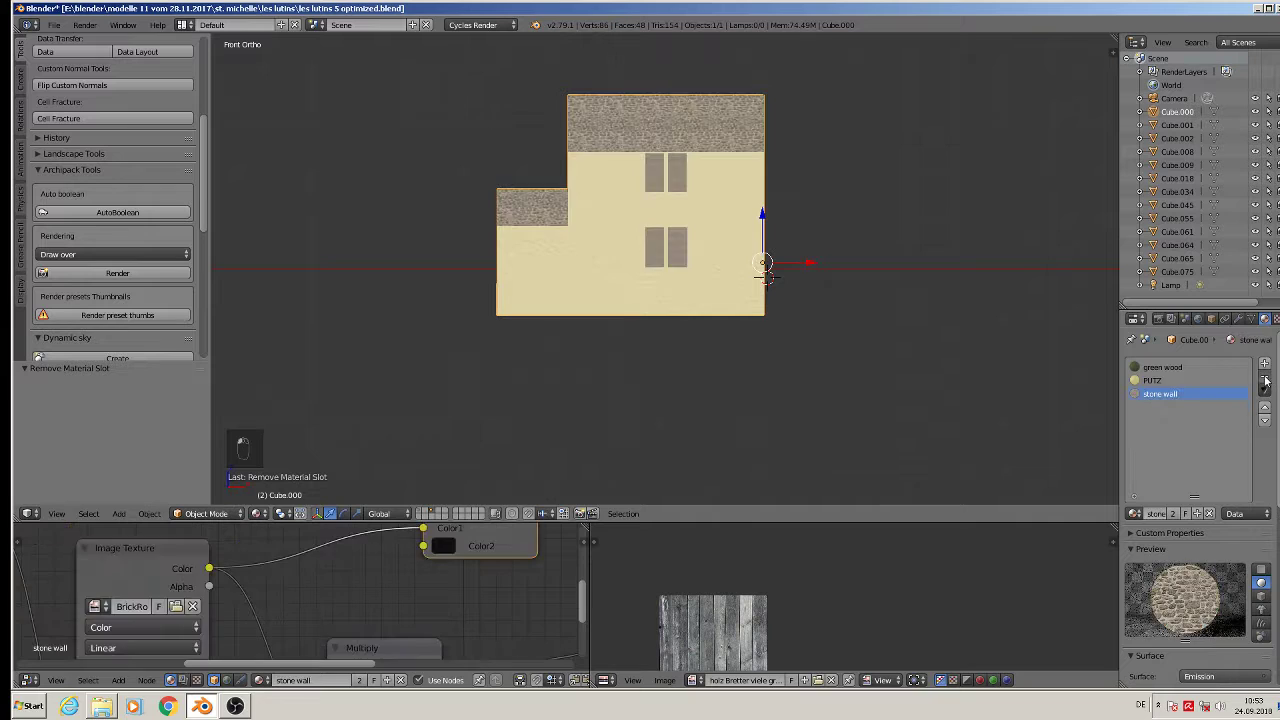
pyautogui.click(1264, 377)
pyautogui.click(1264, 380)
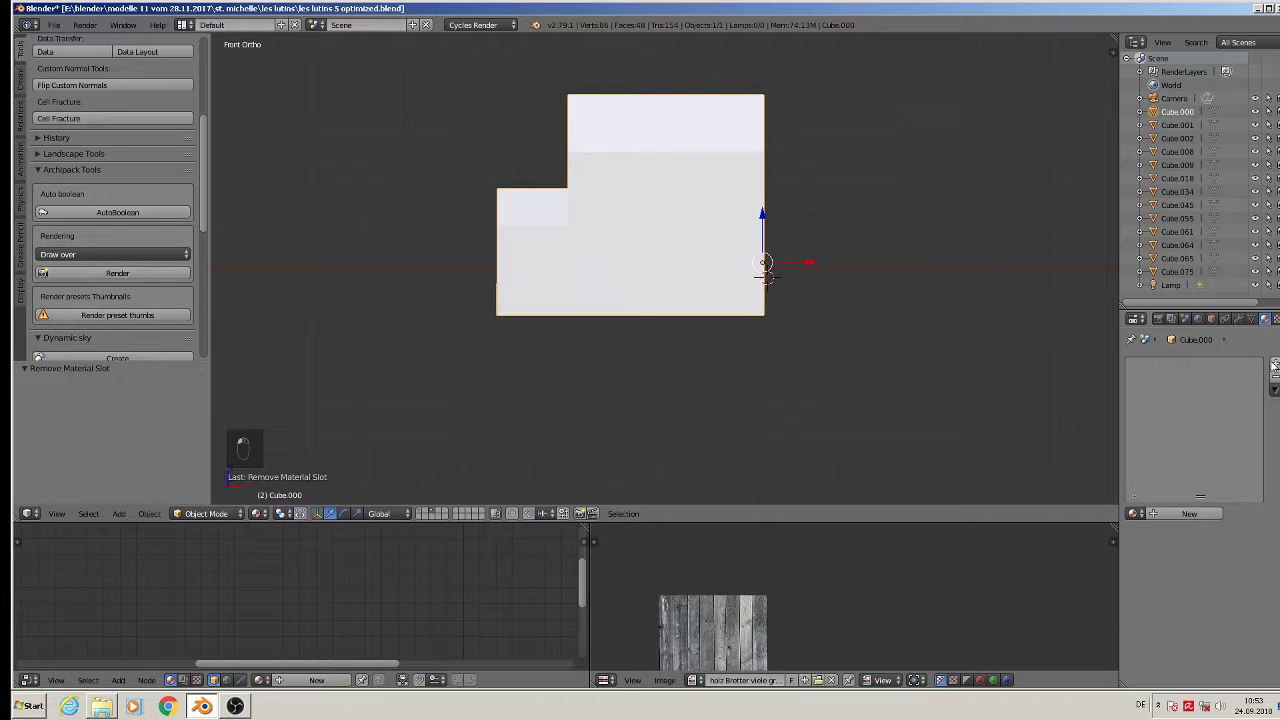
# Step: Add four empty material slots to the house body, one for each side
pyautogui.click(1274, 365)
pyautogui.moveTo(766, 319); pyautogui.dragTo(846, 344, button='middle')
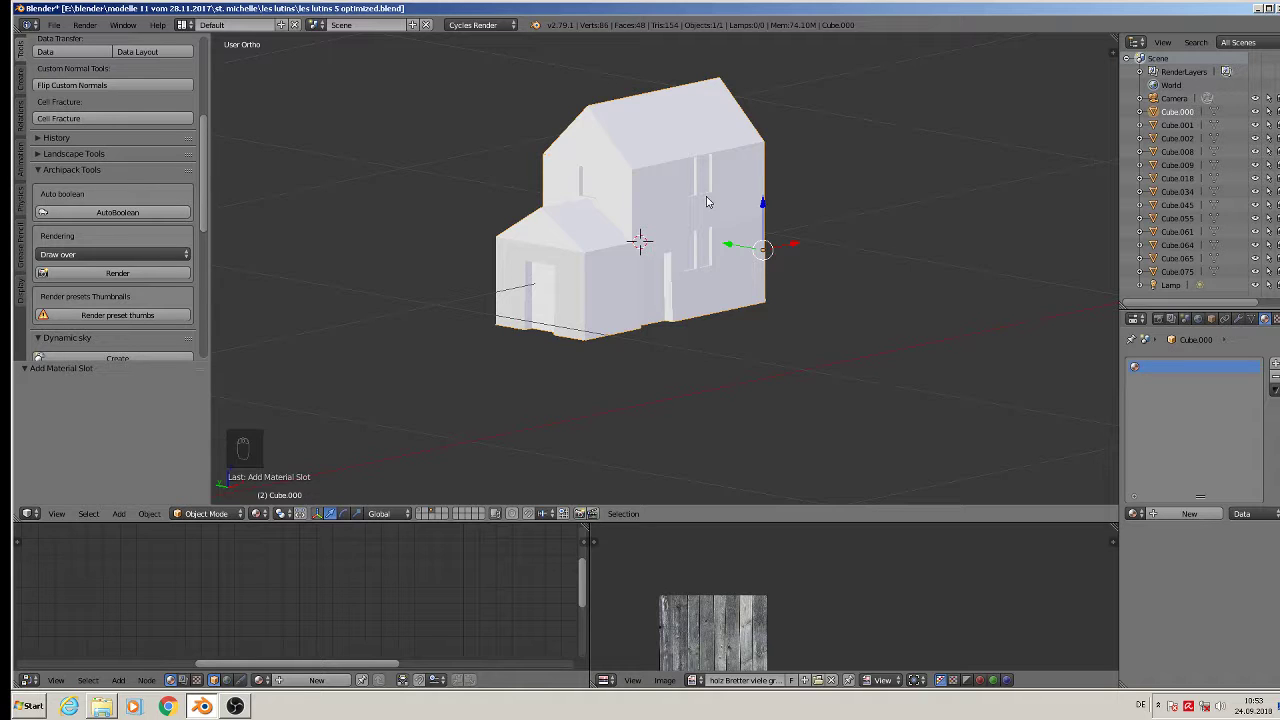
pyautogui.moveTo(704, 205); pyautogui.dragTo(621, 211, button='middle')
pyautogui.press('shift+KP_3')
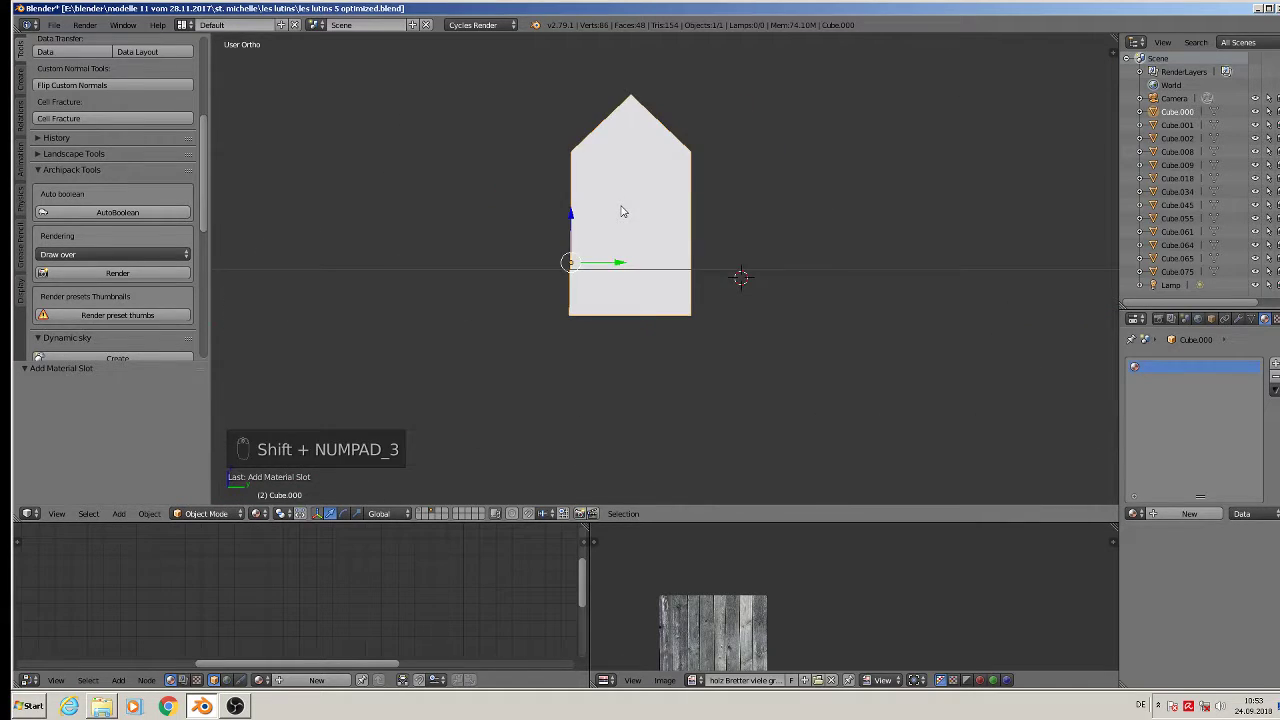
pyautogui.press('KP_3')
pyautogui.press('KP_1')
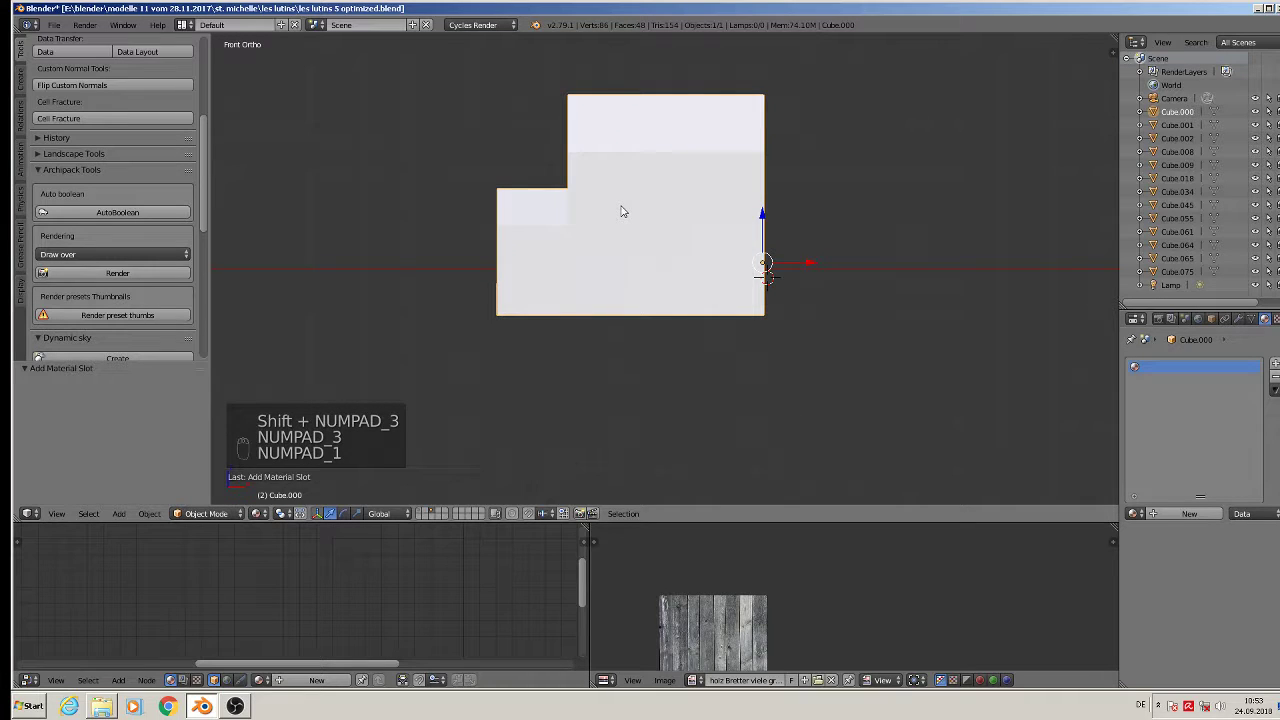
pyautogui.moveTo(631, 211); pyautogui.dragTo(652, 258, button='middle')
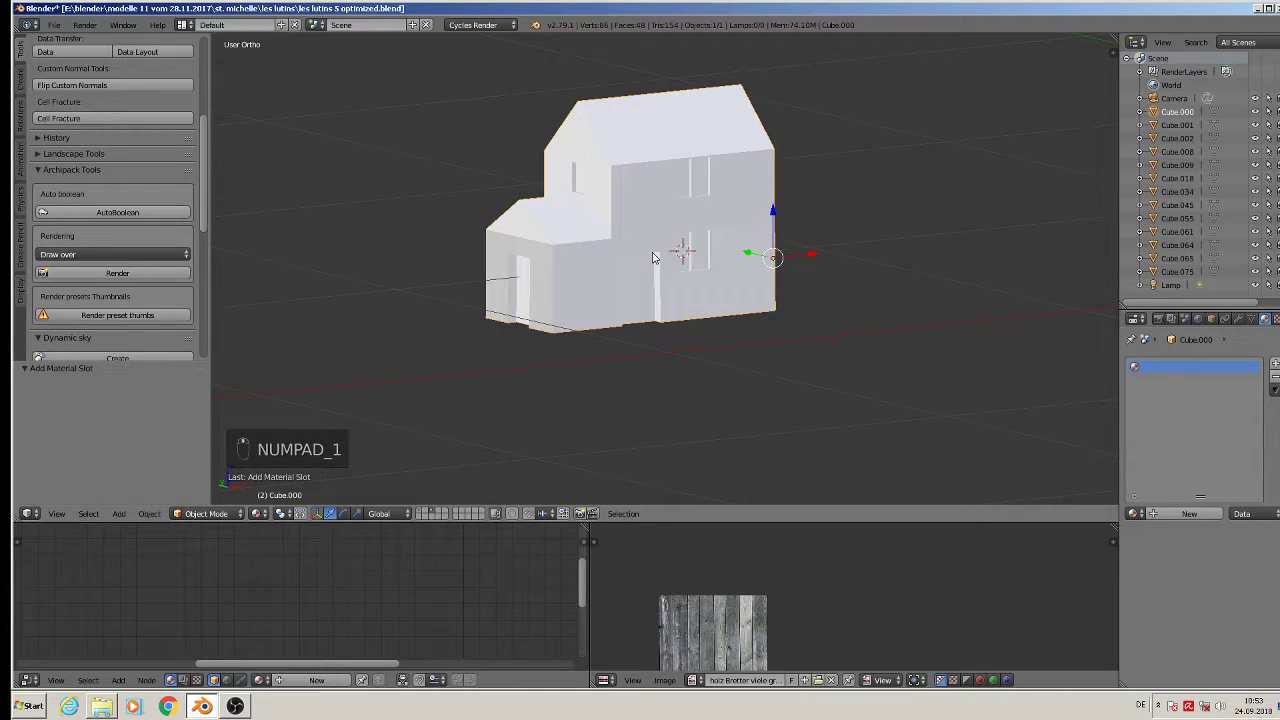
pyautogui.press('KP_1')
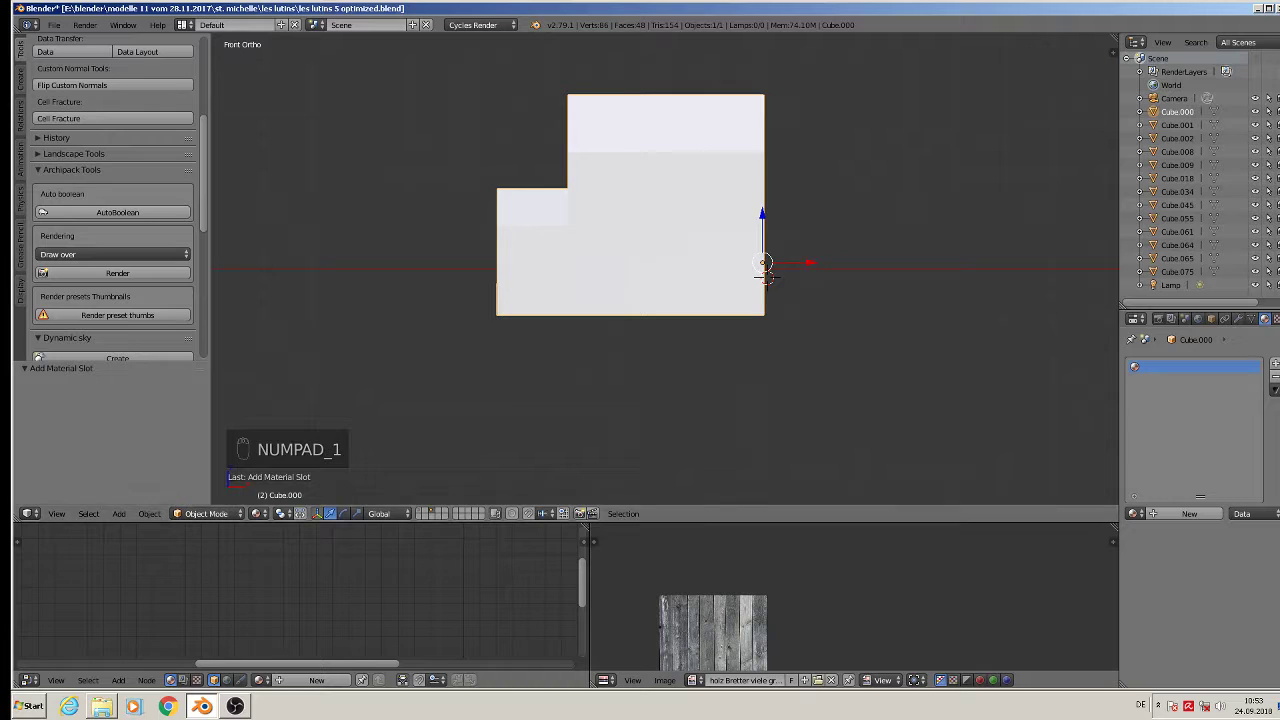
pyautogui.click(1274, 365)
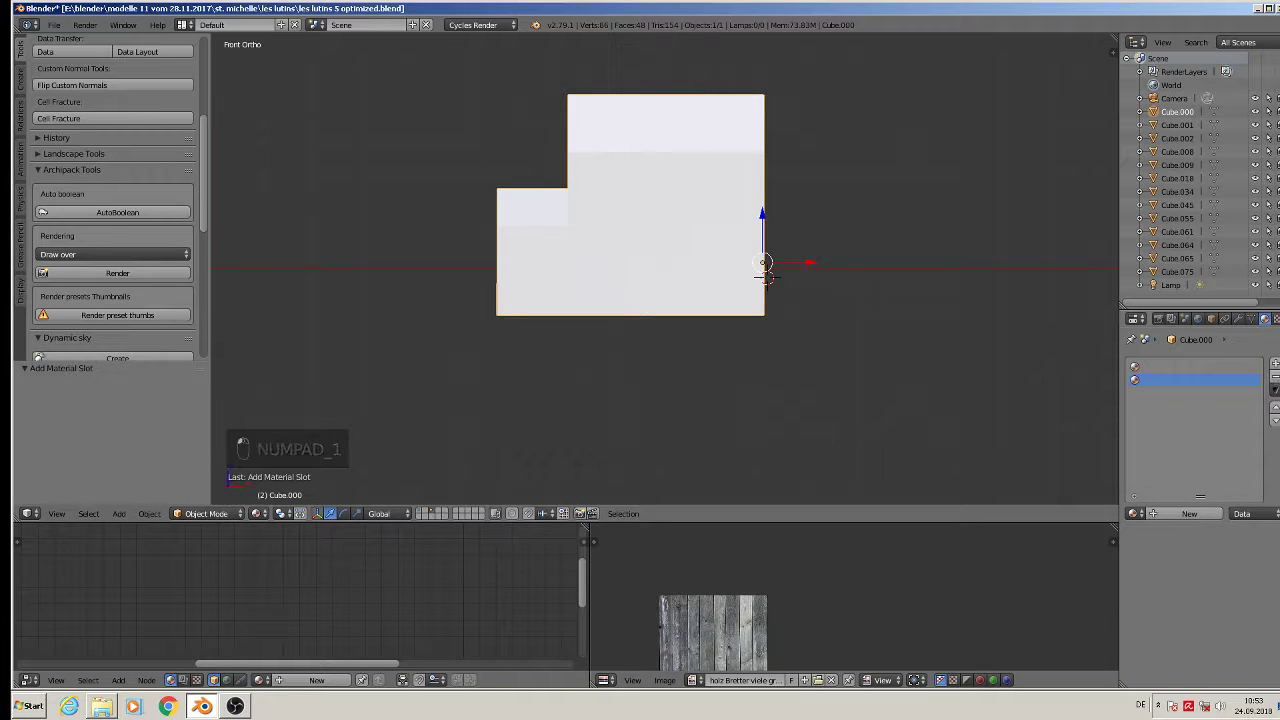
pyautogui.click(1274, 365)
pyautogui.click(1274, 365)
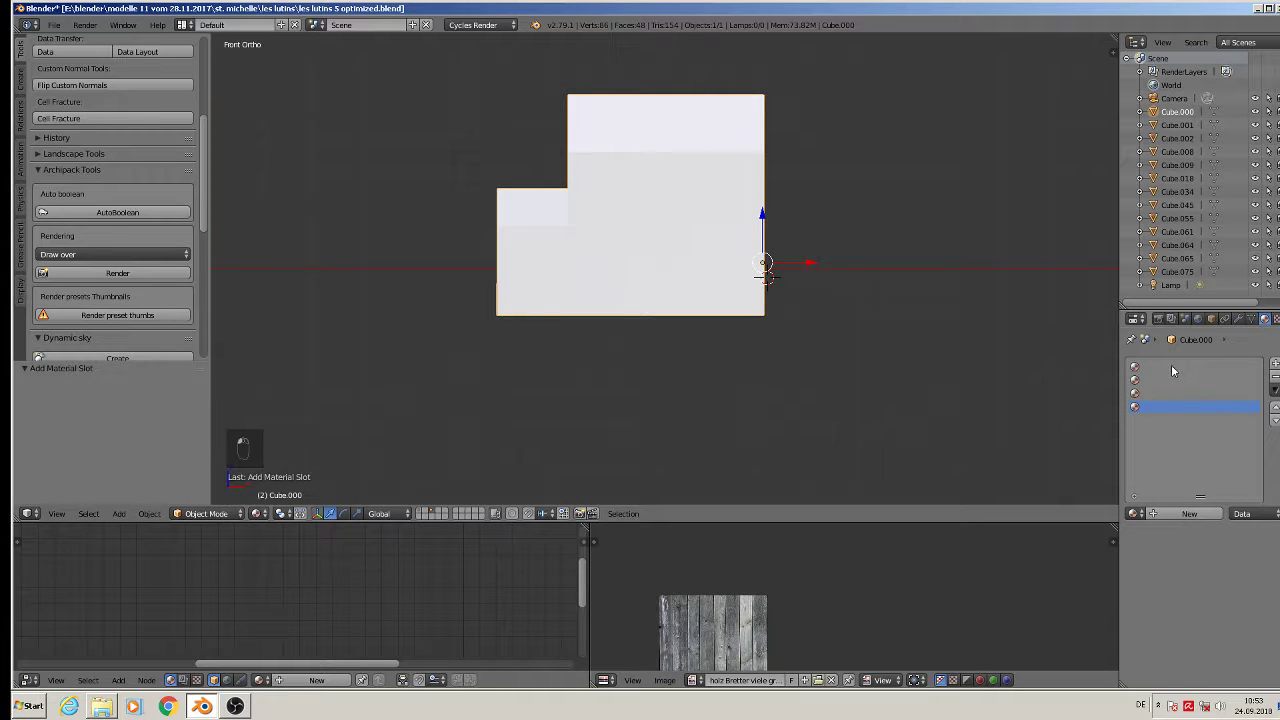
# Step: Create a new material in the first slot and name it "les lutins right"
pyautogui.click(1187, 513)
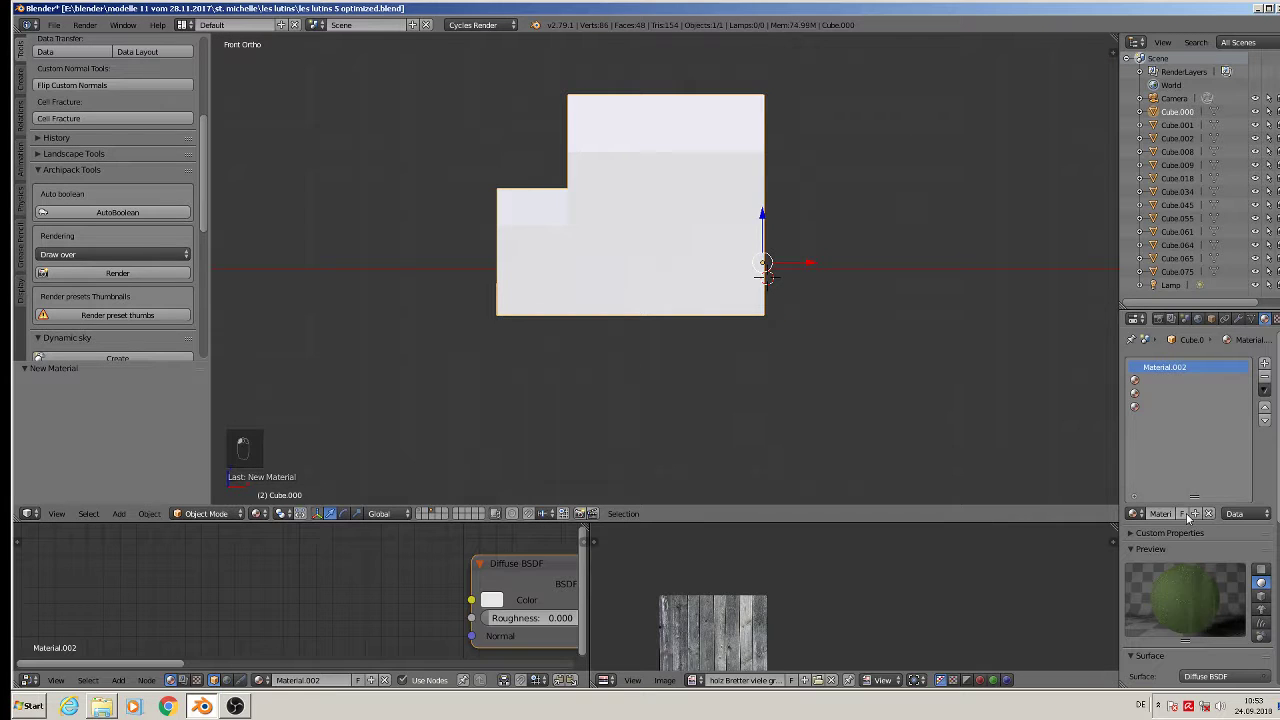
pyautogui.click(1163, 514)
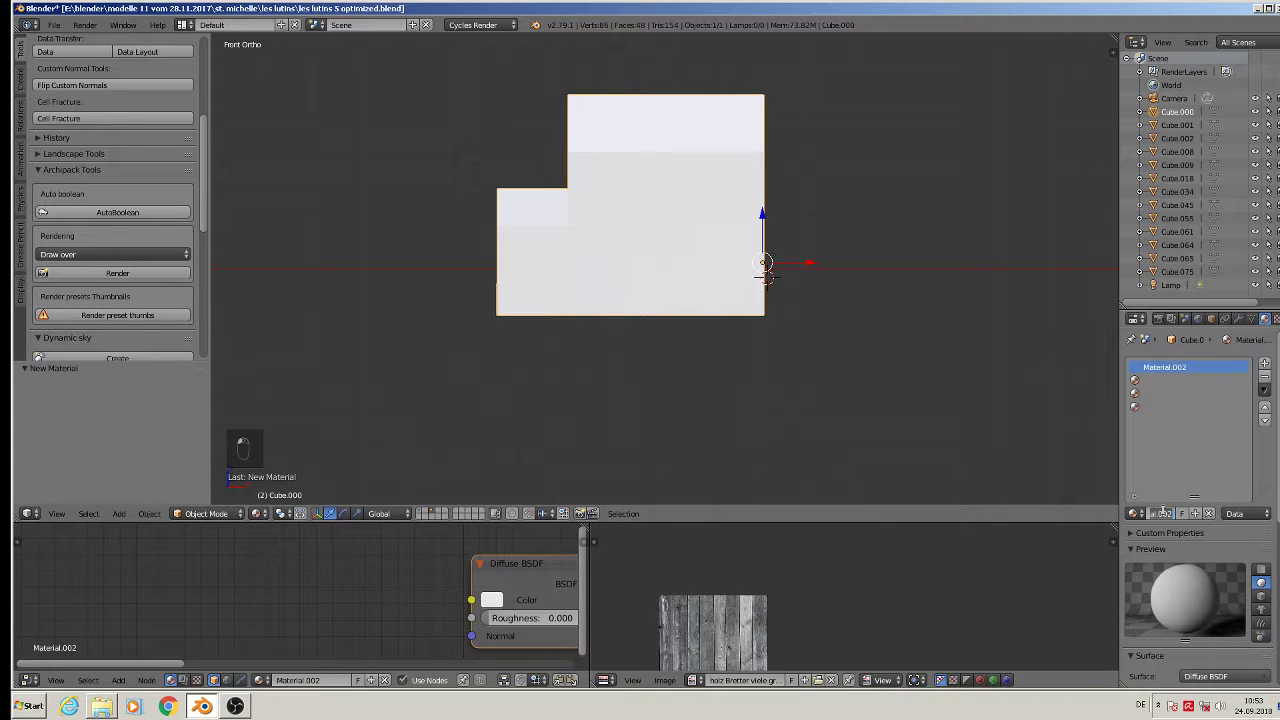
pyautogui.press('BackSpace')
pyautogui.moveTo(1173, 512); pyautogui.dragTo(1112, 518)
pyautogui.press('Return')
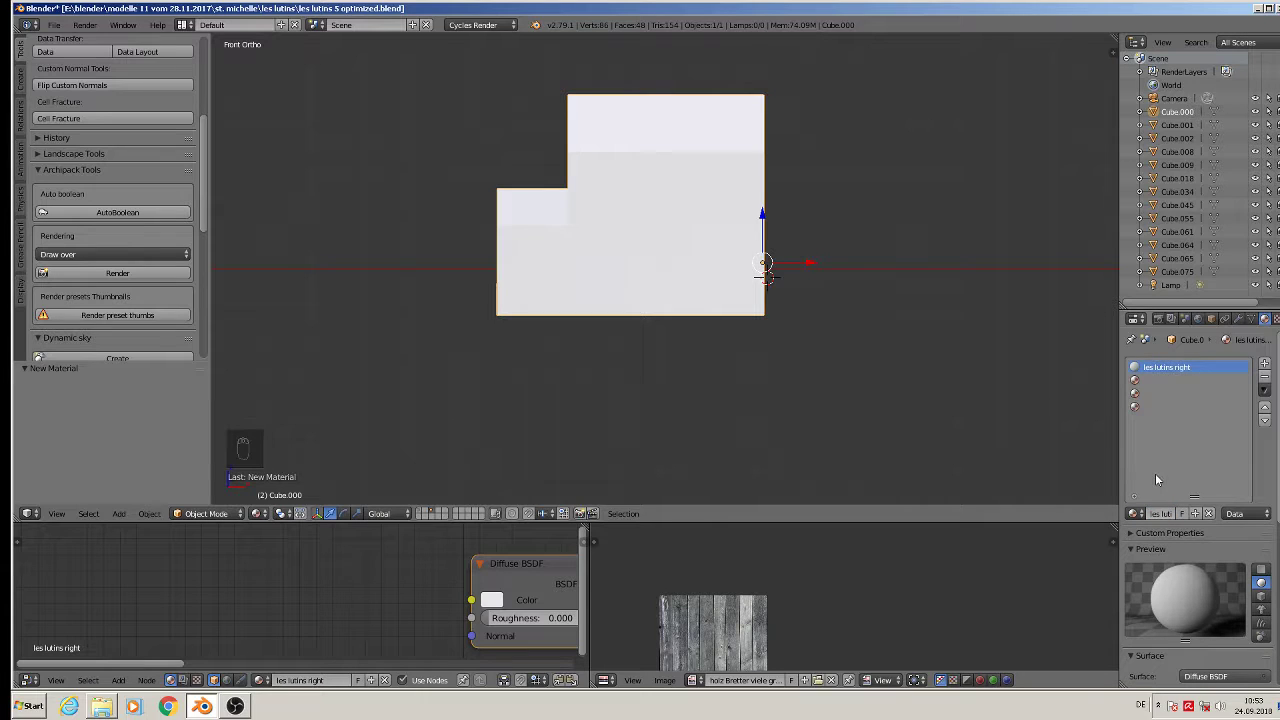
# Step: Set the les lutins right material's surface to Principled BSDF with an Image Texture as its base color
pyautogui.scroll(-1, 454, 530)
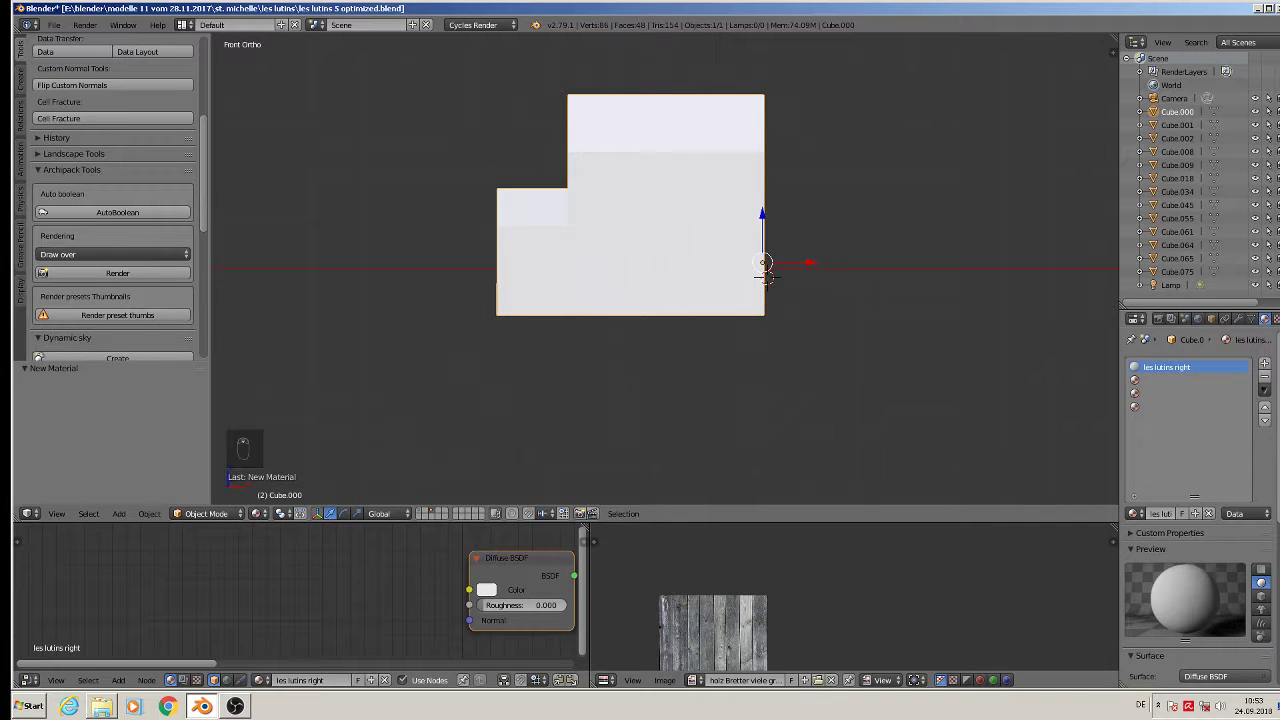
pyautogui.scroll(-4, 1208, 549)
pyautogui.click(1220, 516)
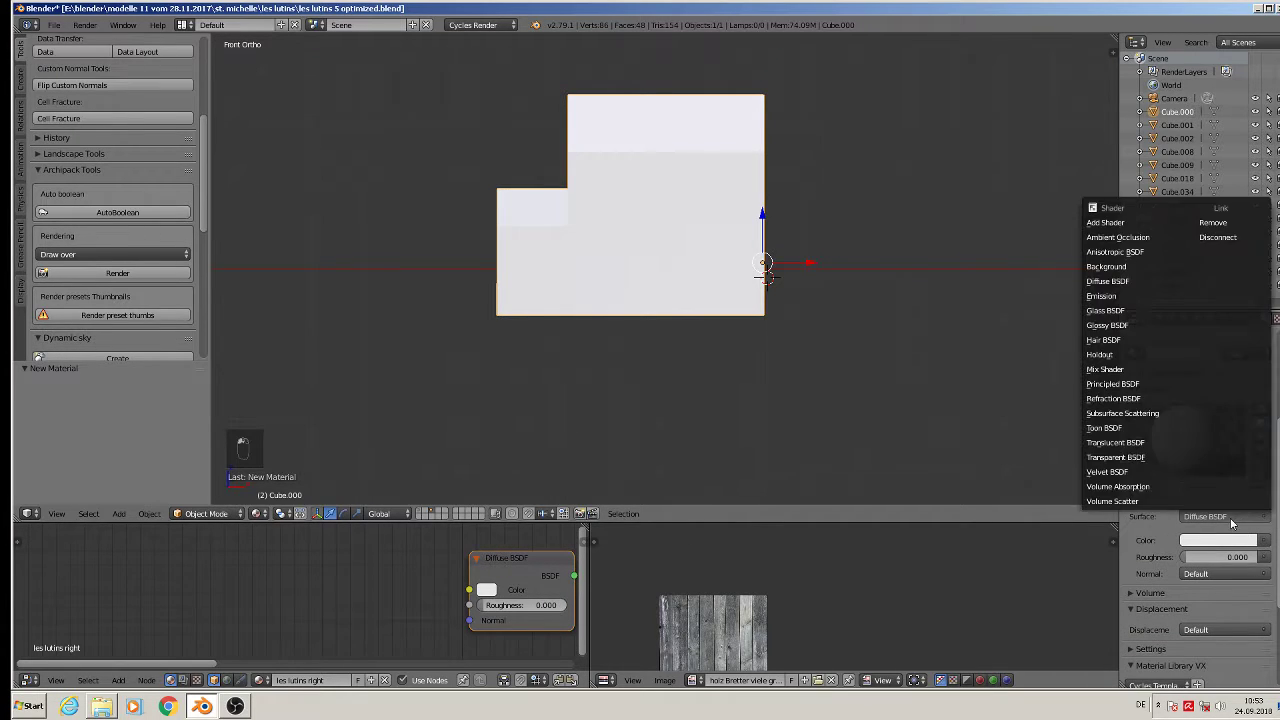
pyautogui.click(1210, 516)
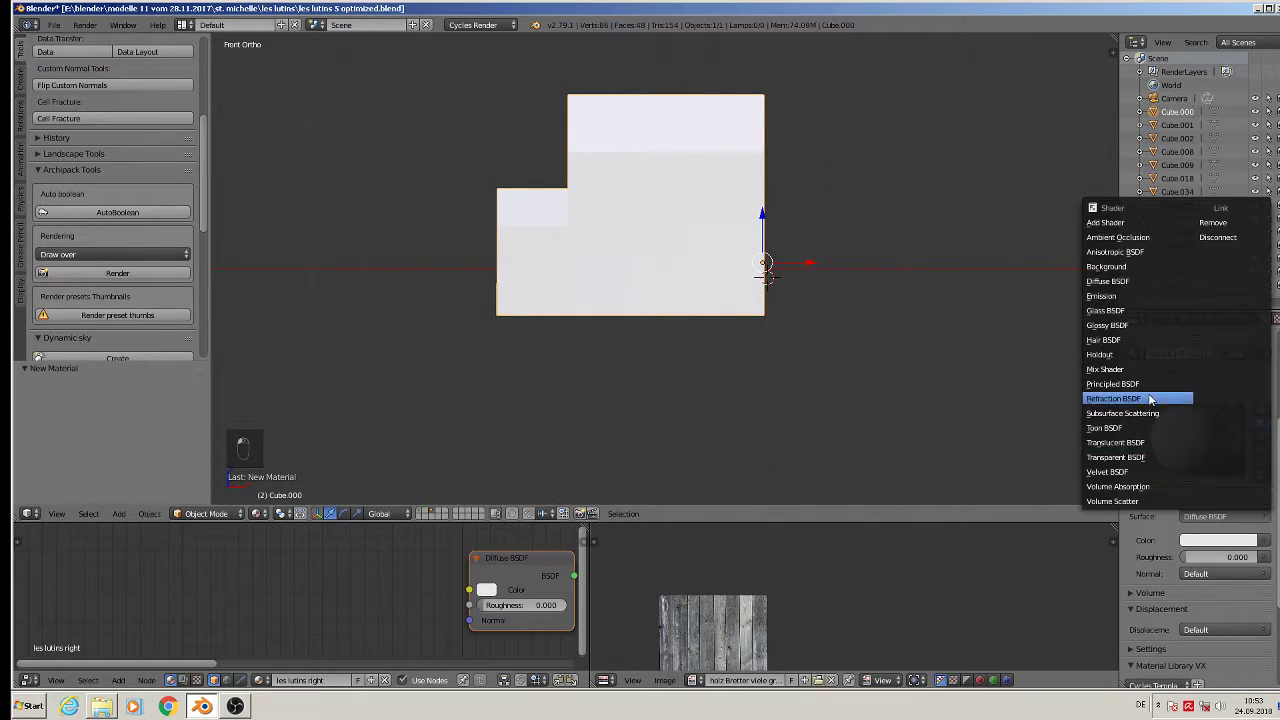
pyautogui.click(1150, 384)
pyautogui.click(1266, 564)
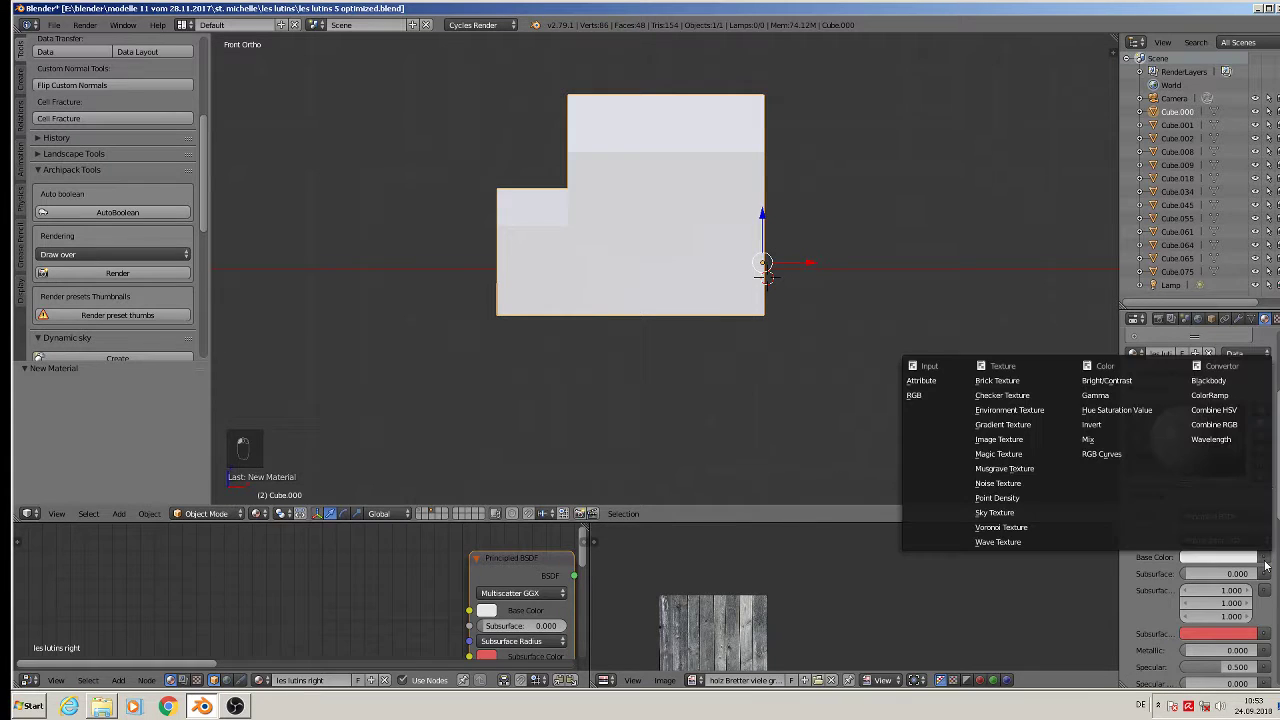
pyautogui.click(1033, 440)
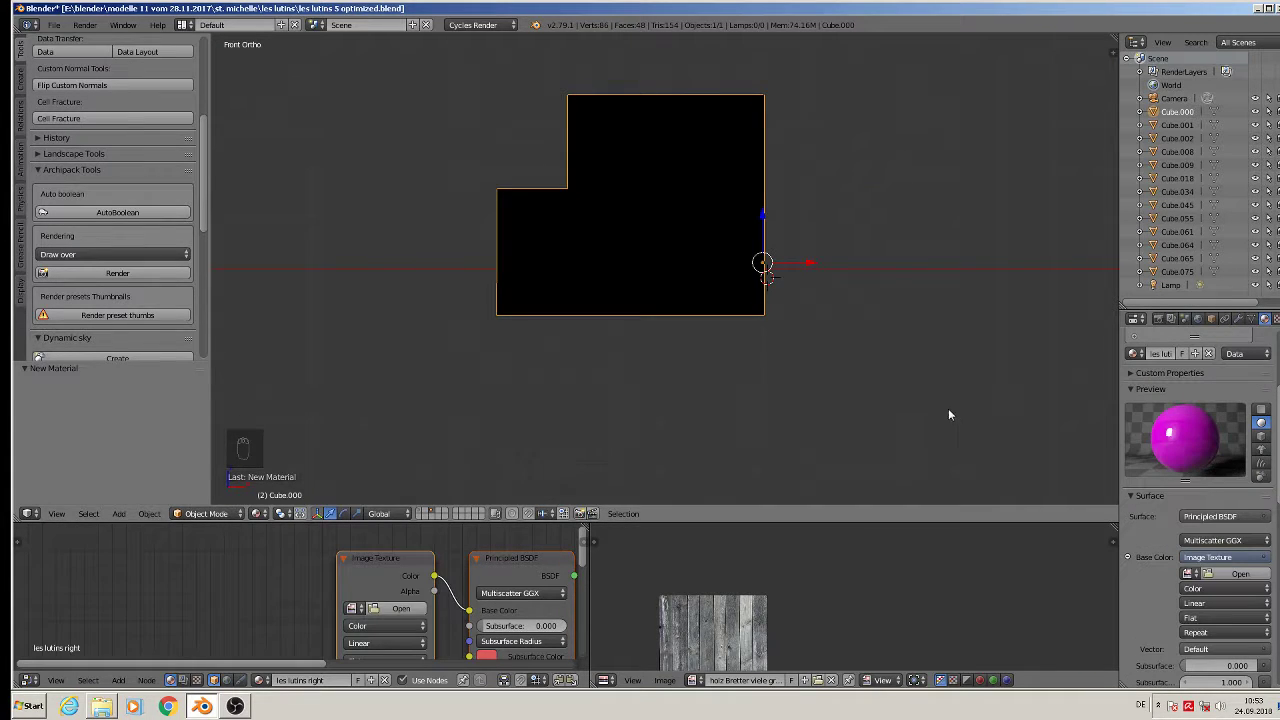
# Step: Minimize Blender and open the st. michelle project folder in Windows Explorer from the desktop
pyautogui.click(1258, 8)
pyautogui.click(1262, 7)
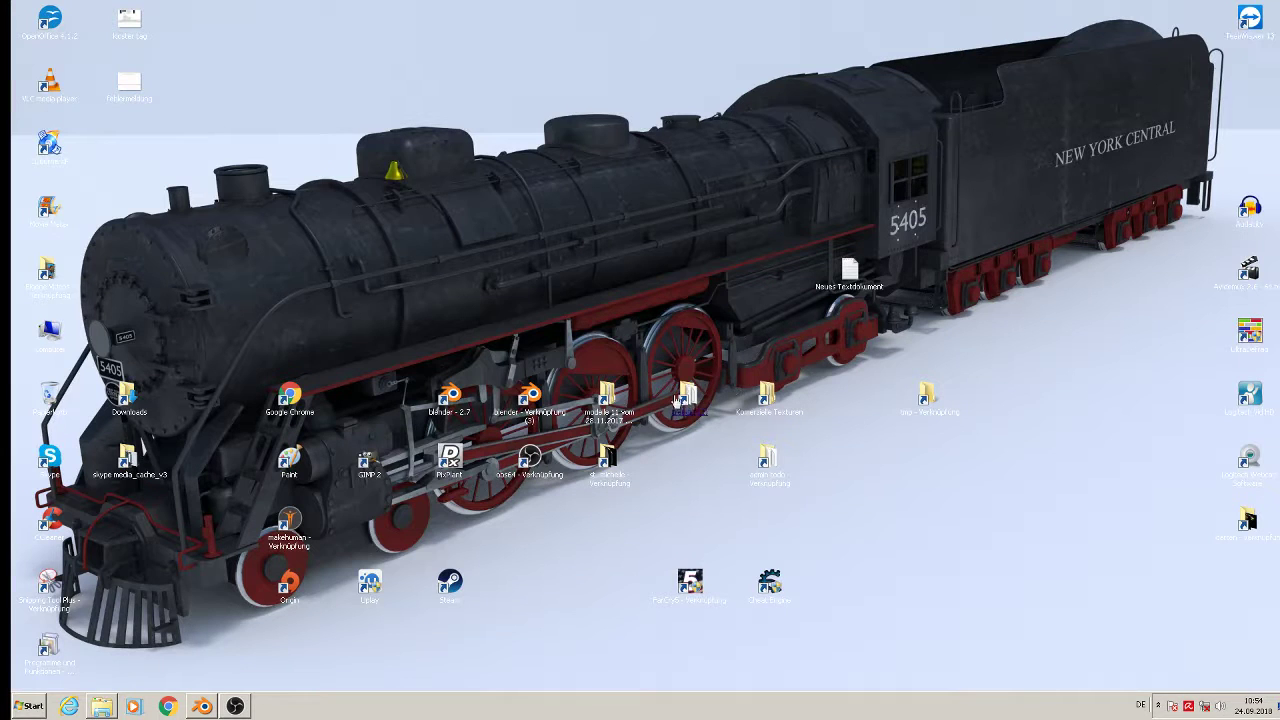
pyautogui.doubleClick(610, 468)
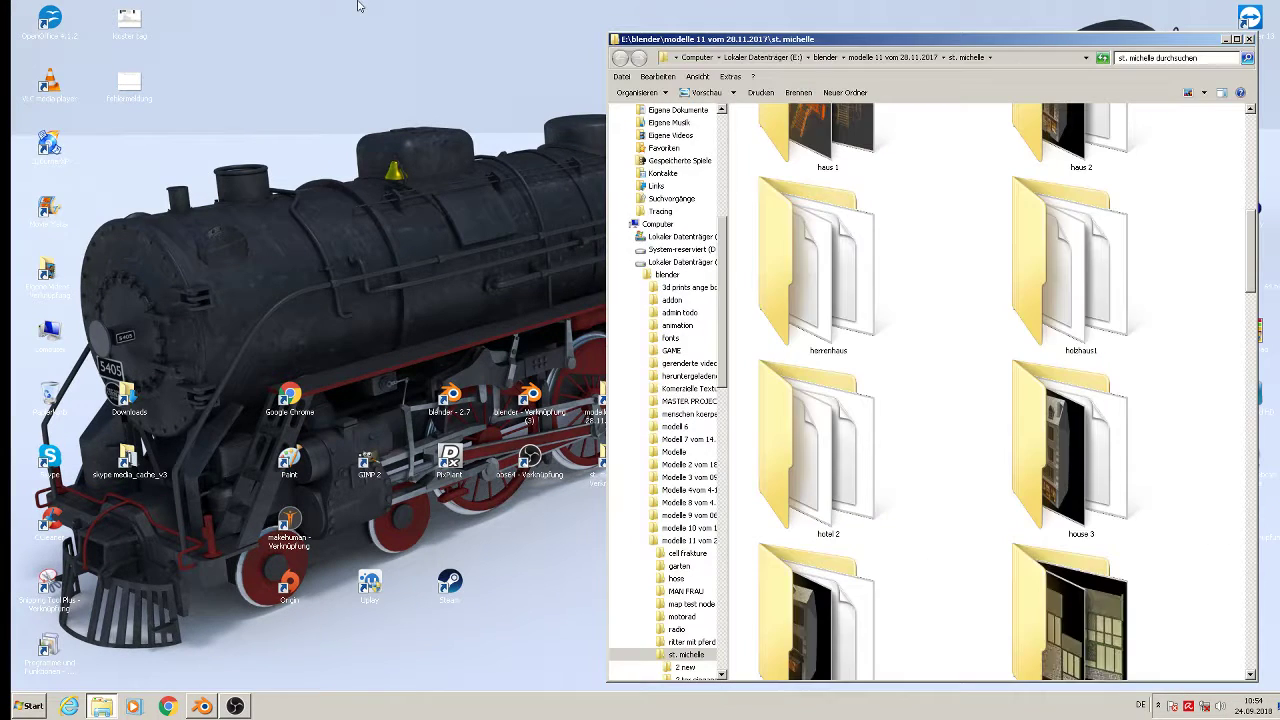
# Step: Cut the les lutins back, front, left and right images in the les lutins folder
pyautogui.click(1238, 40)
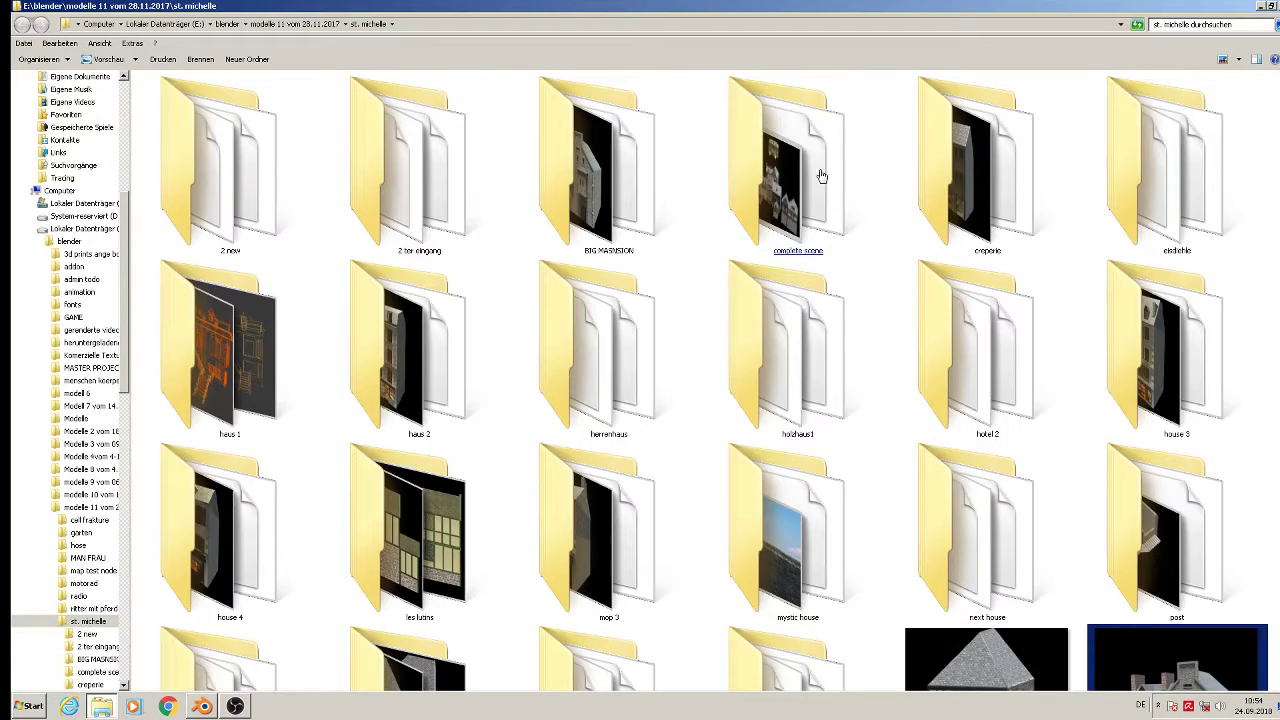
pyautogui.scroll(-3, 821, 176)
pyautogui.click(810, 198)
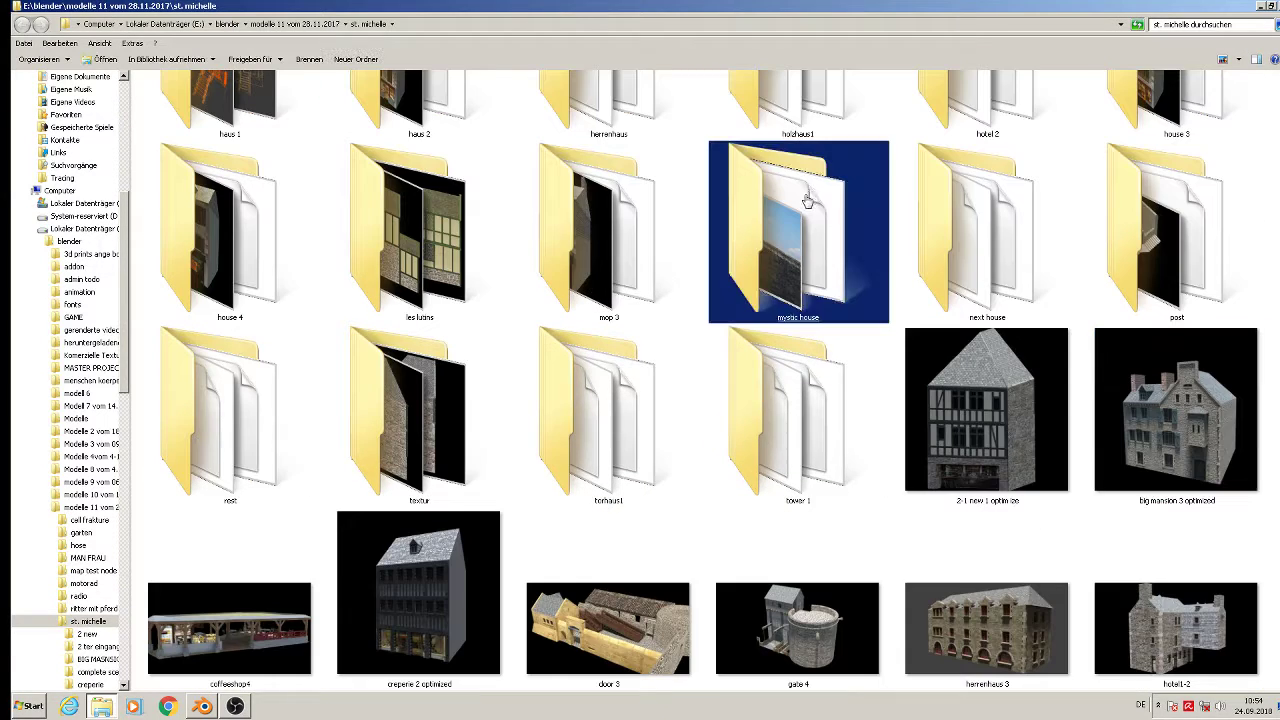
pyautogui.doubleClick(404, 265)
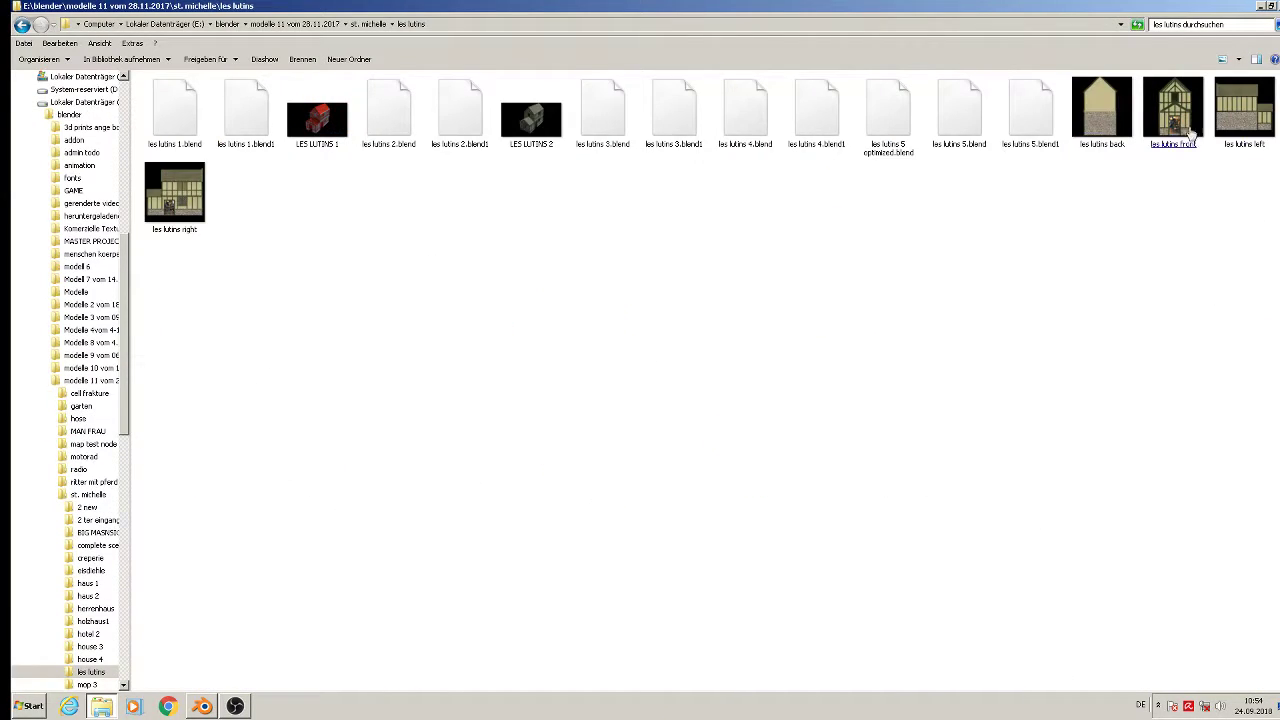
pyautogui.click(1110, 115)
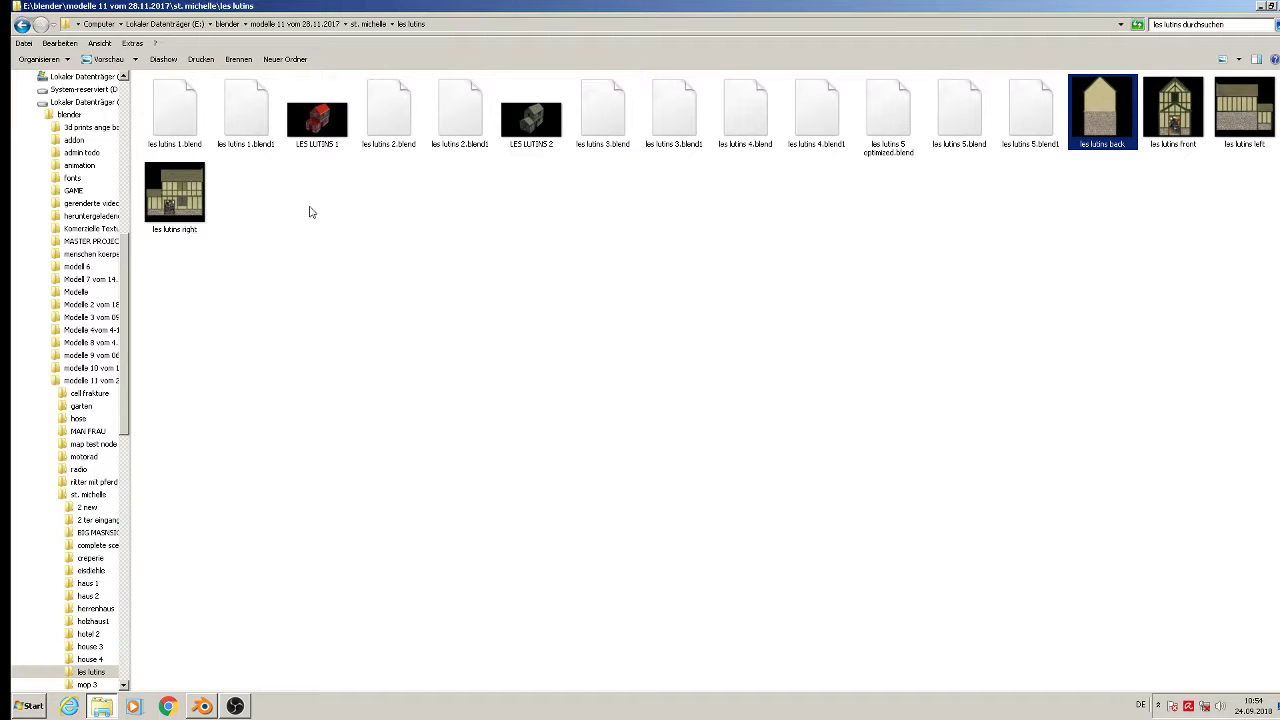
pyautogui.keyDown('shift'); pyautogui.click(168, 210); pyautogui.keyUp('shift')
pyautogui.rightClick(168, 210)
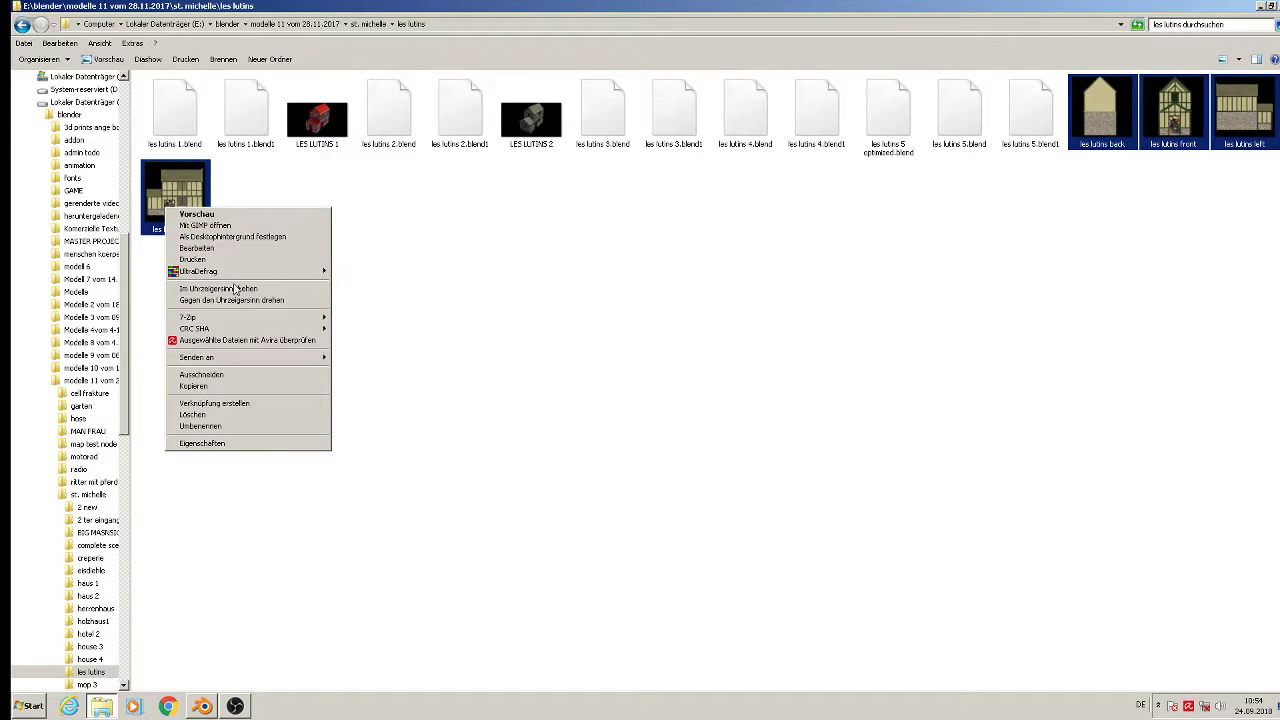
pyautogui.click(251, 373)
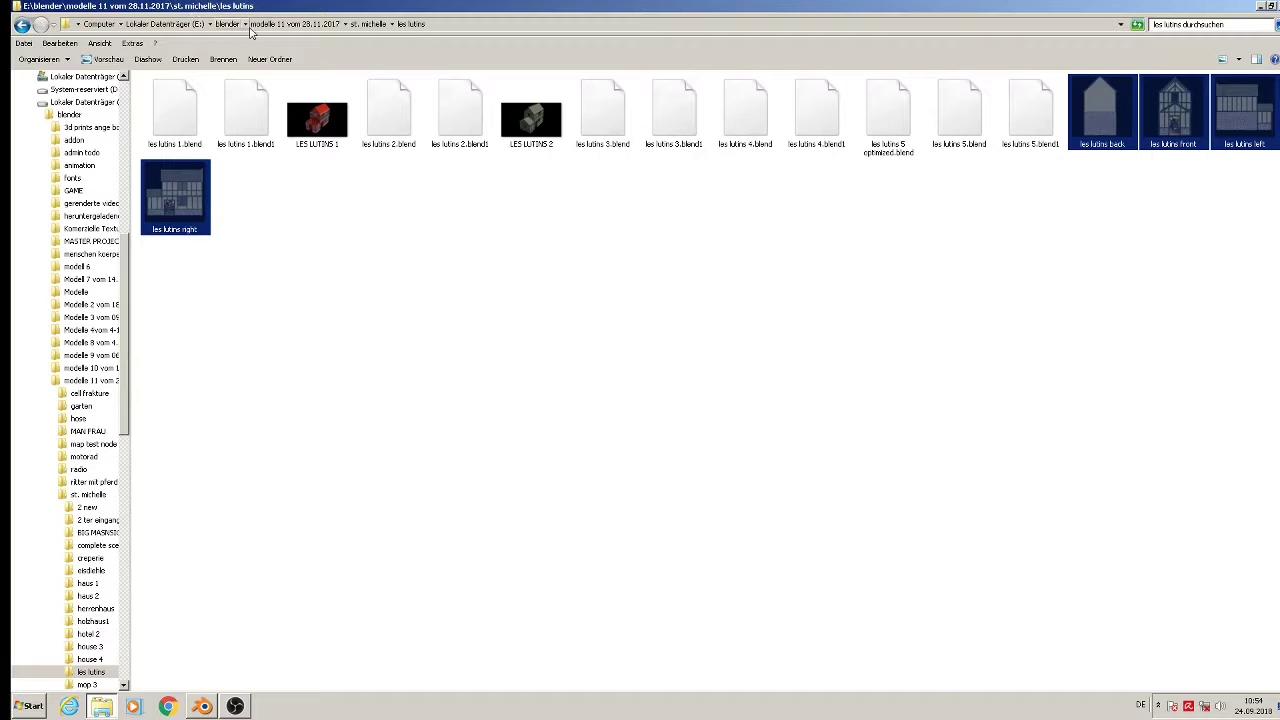
# Step: Paste the four les lutins side images into the textur folder of the st. michelle project
pyautogui.click(368, 24)
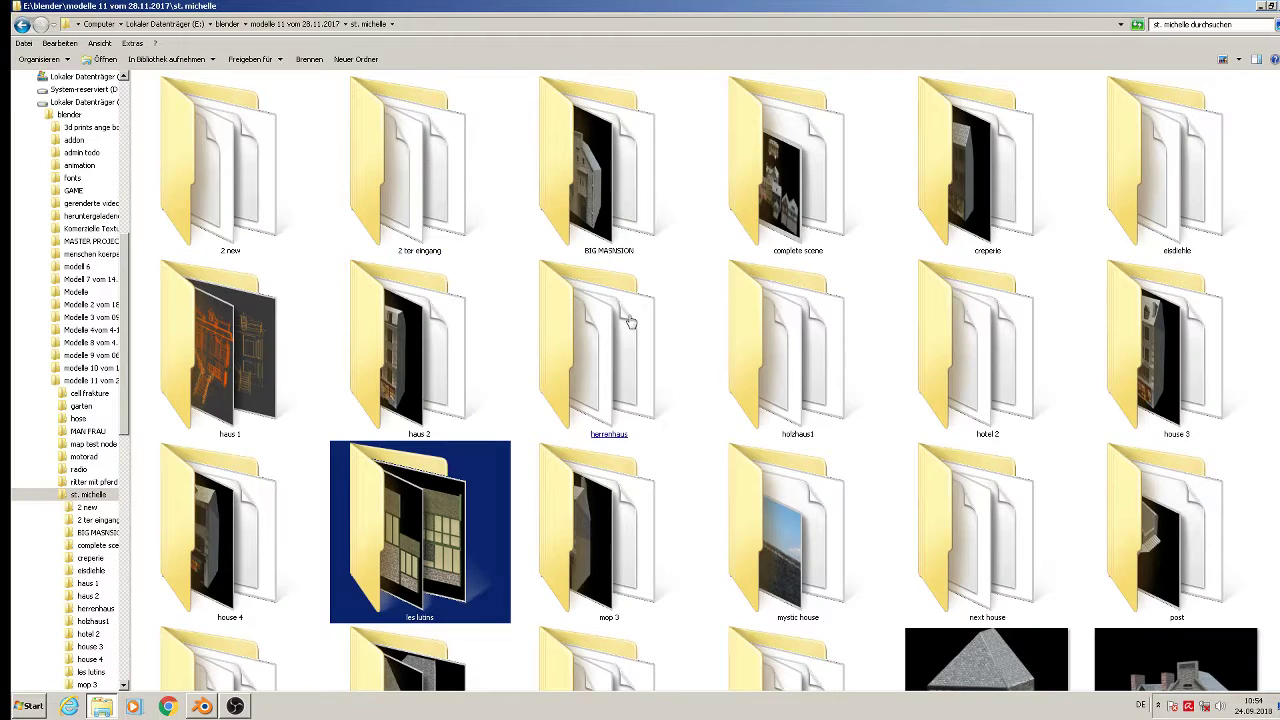
pyautogui.click(630, 322)
pyautogui.scroll(-3, 630, 322)
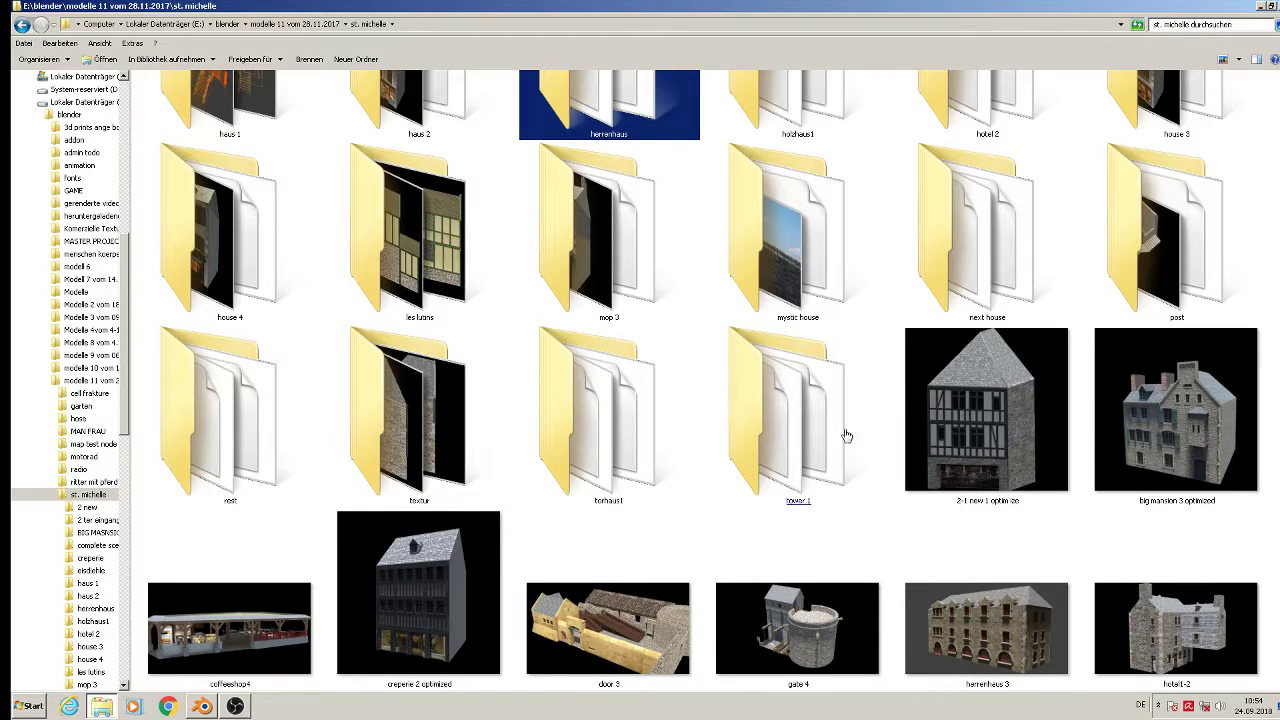
pyautogui.doubleClick(424, 432)
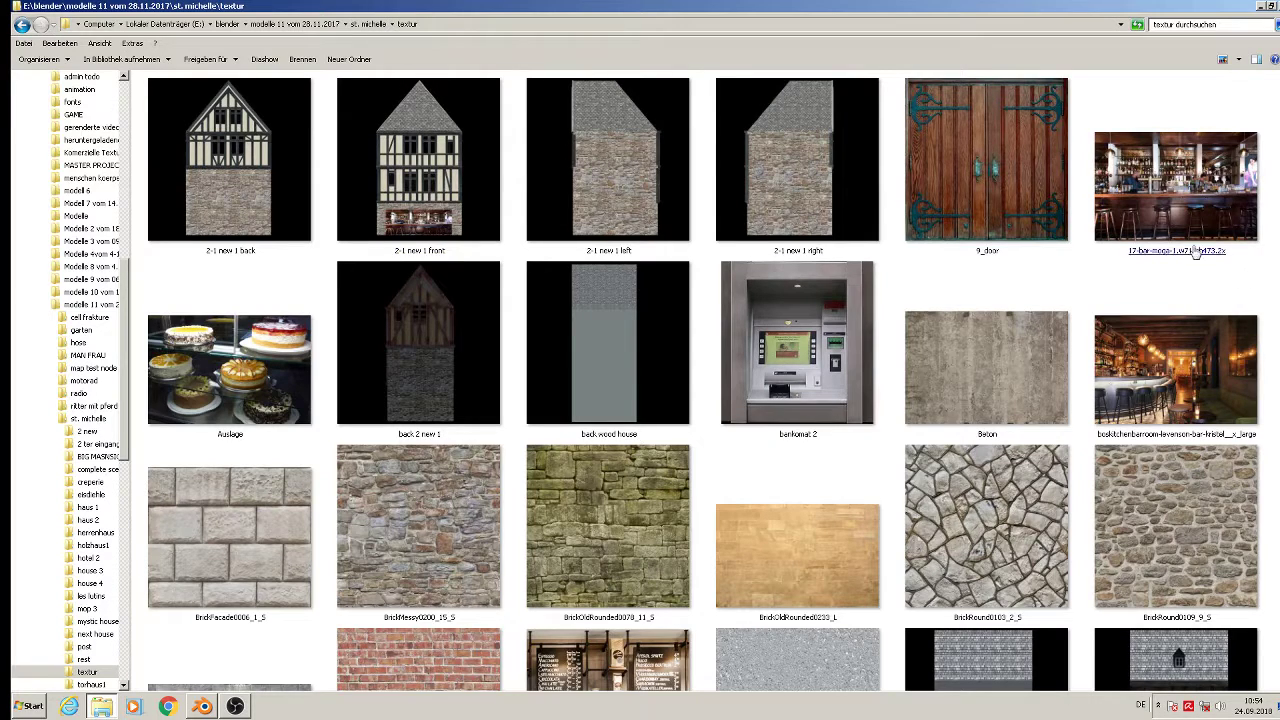
pyautogui.rightClick(1276, 263)
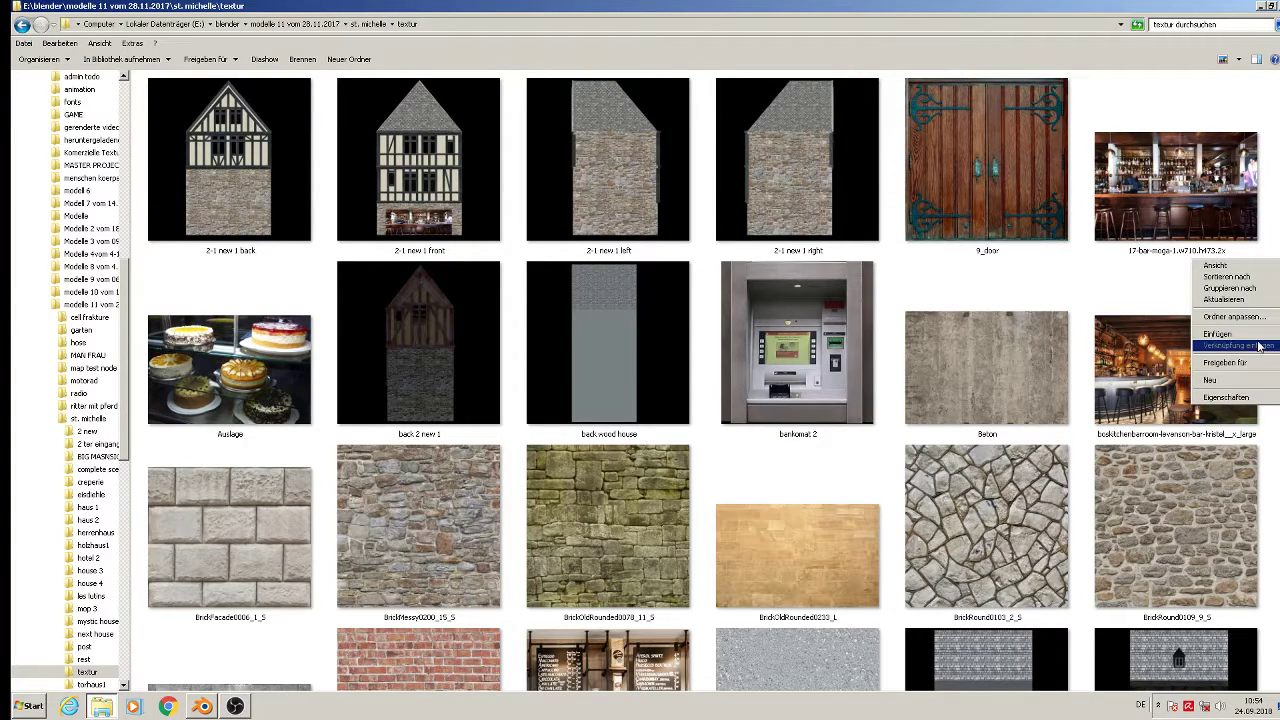
pyautogui.click(1262, 345)
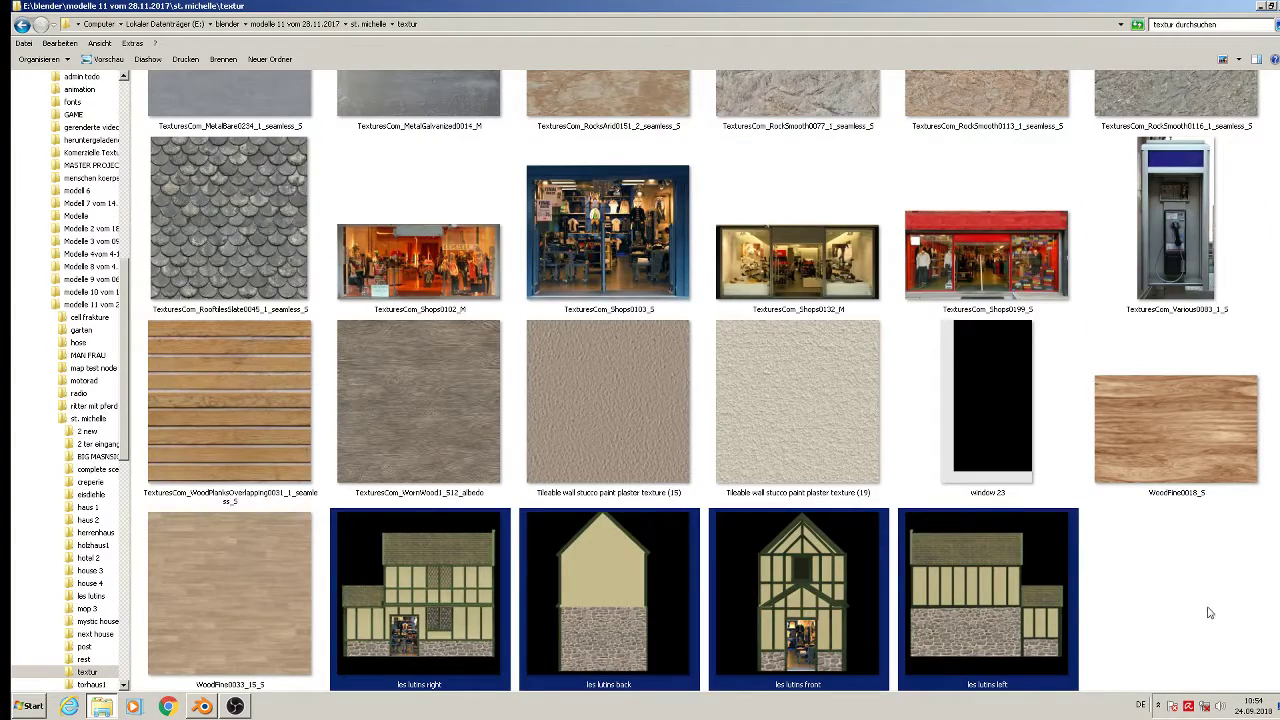
pyautogui.press('Home')
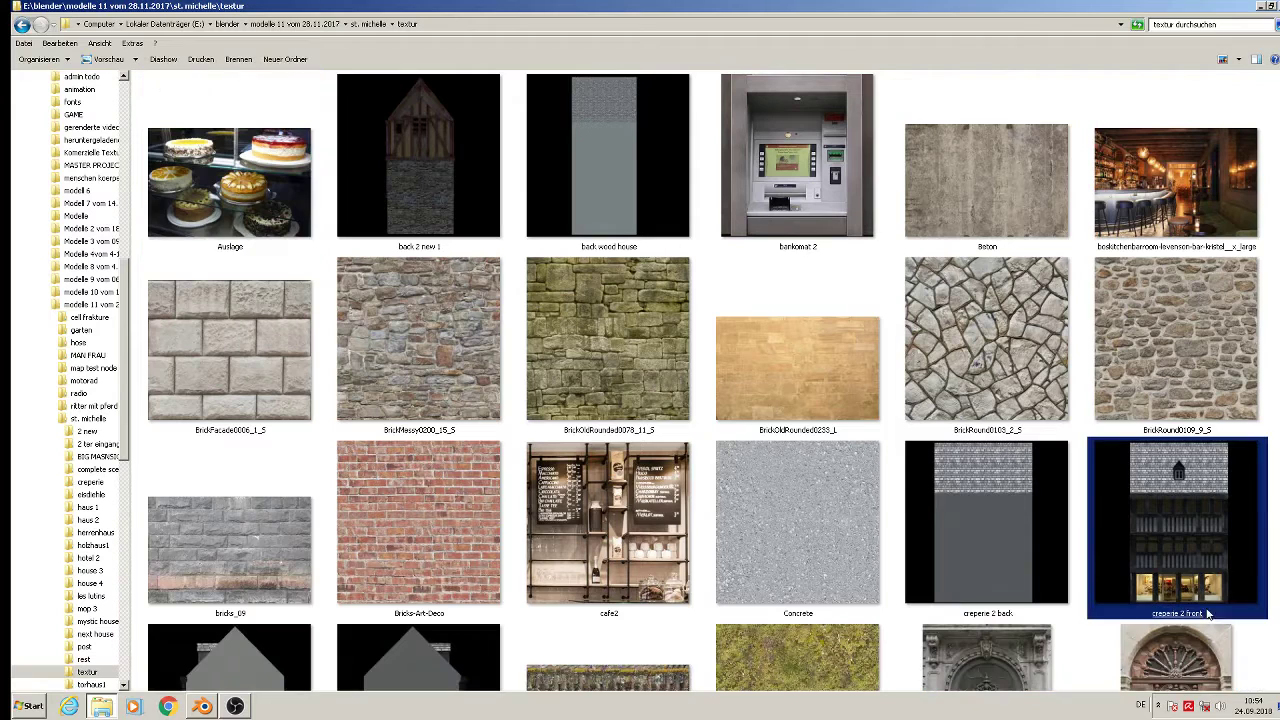
# Step: Switch back to Blender and load les lutins right.jpg from the textur folder as the material's base color image
pyautogui.click(202, 707)
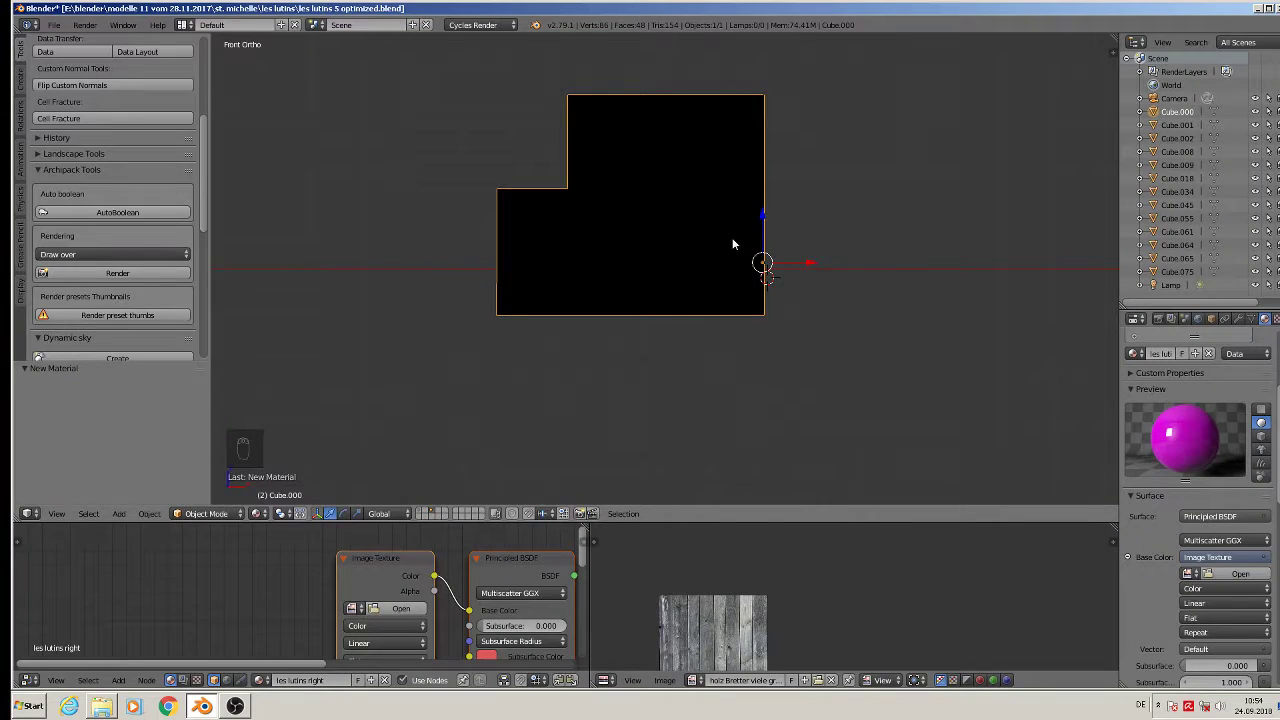
pyautogui.click(1239, 575)
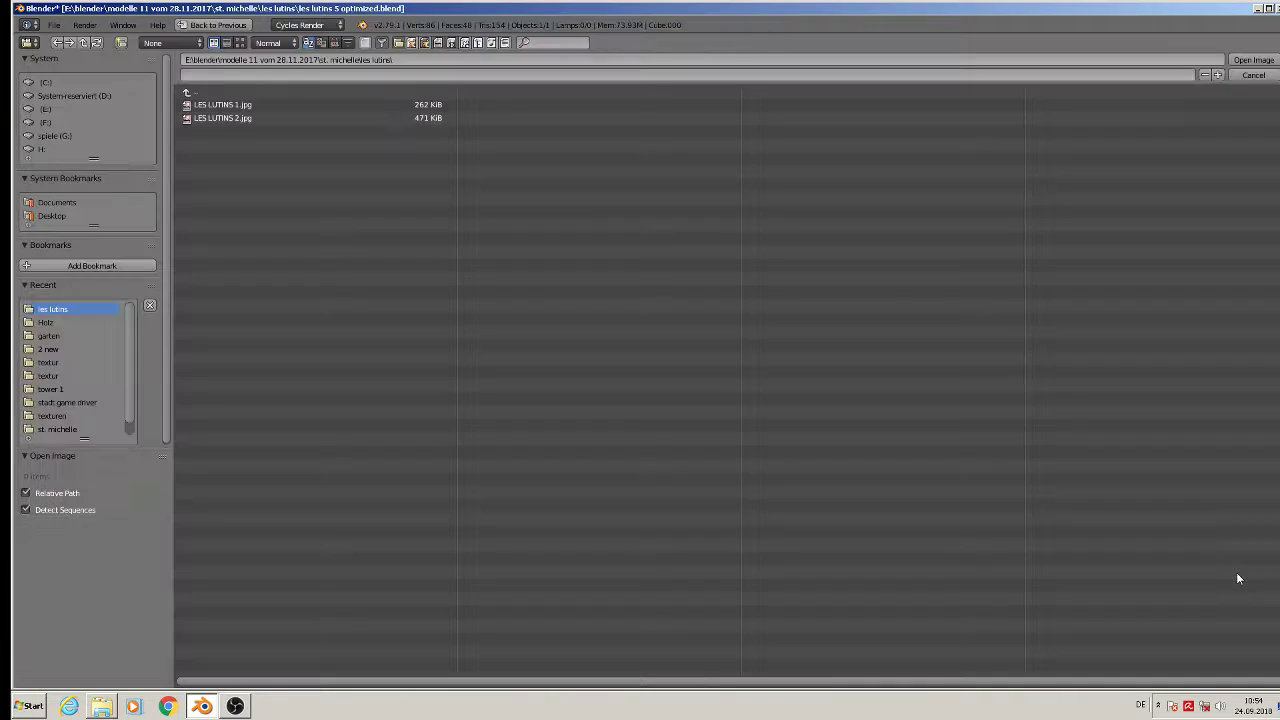
pyautogui.click(48, 362)
pyautogui.click(240, 42)
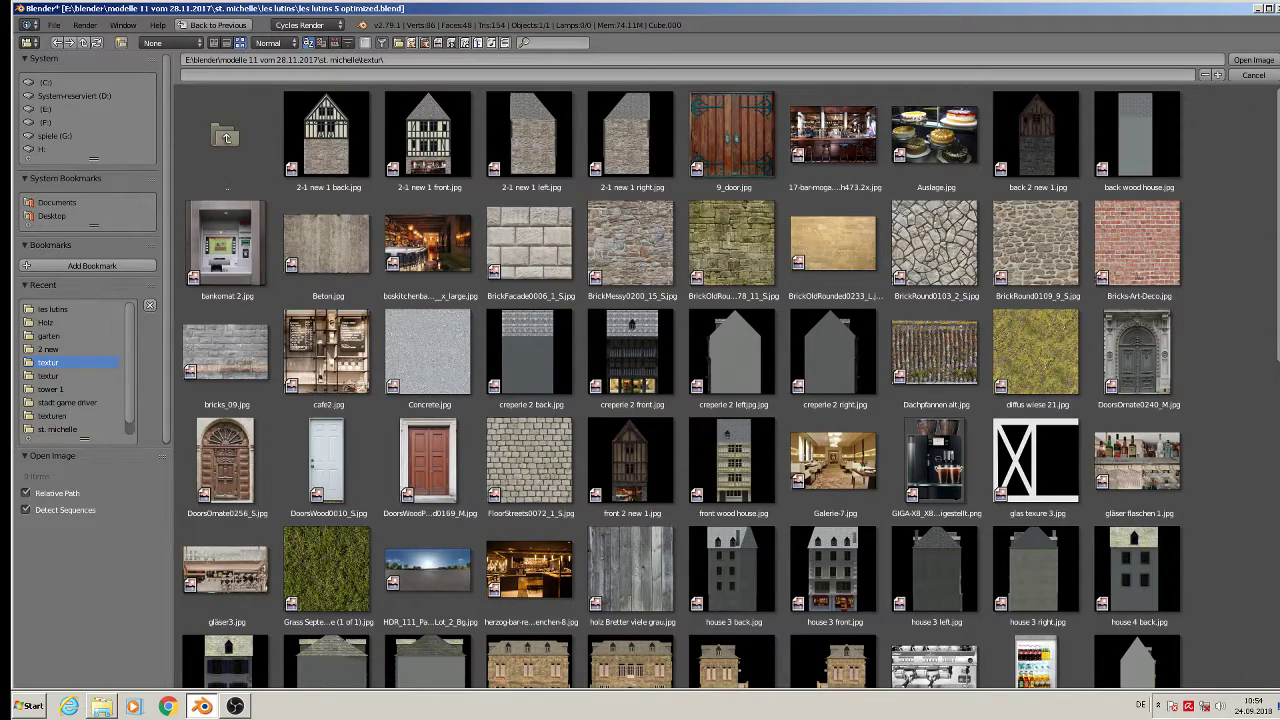
pyautogui.scroll(-8, 410, 422)
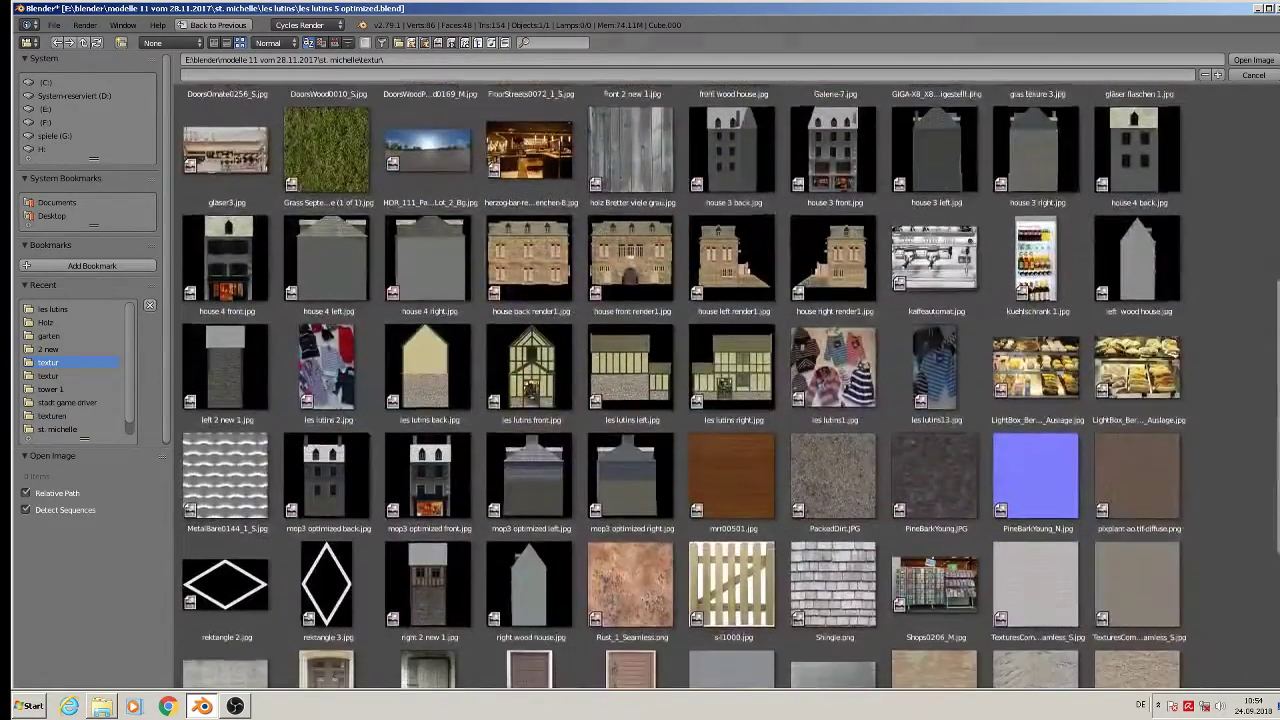
pyautogui.click(735, 400)
pyautogui.doubleClick(734, 399)
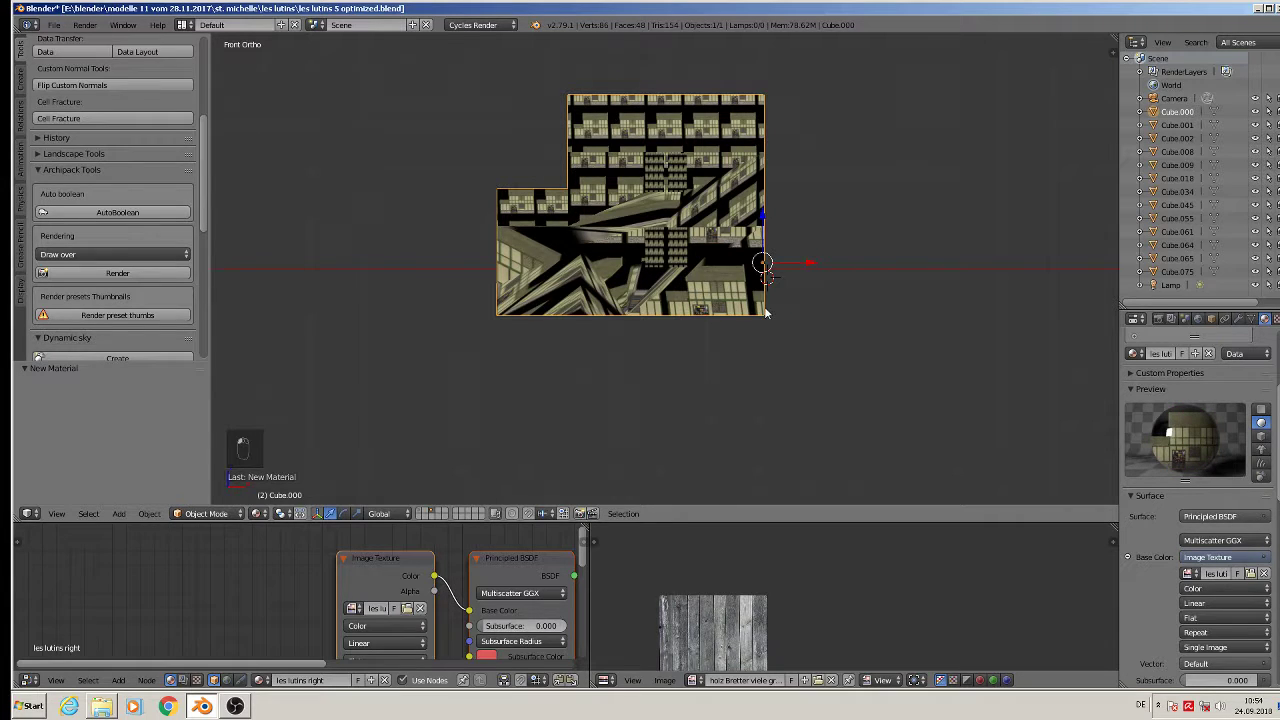
# Step: In Edit Mode, select the house body faces facing the front view, leaving out the low annex's end wall
pyautogui.press('Tab')
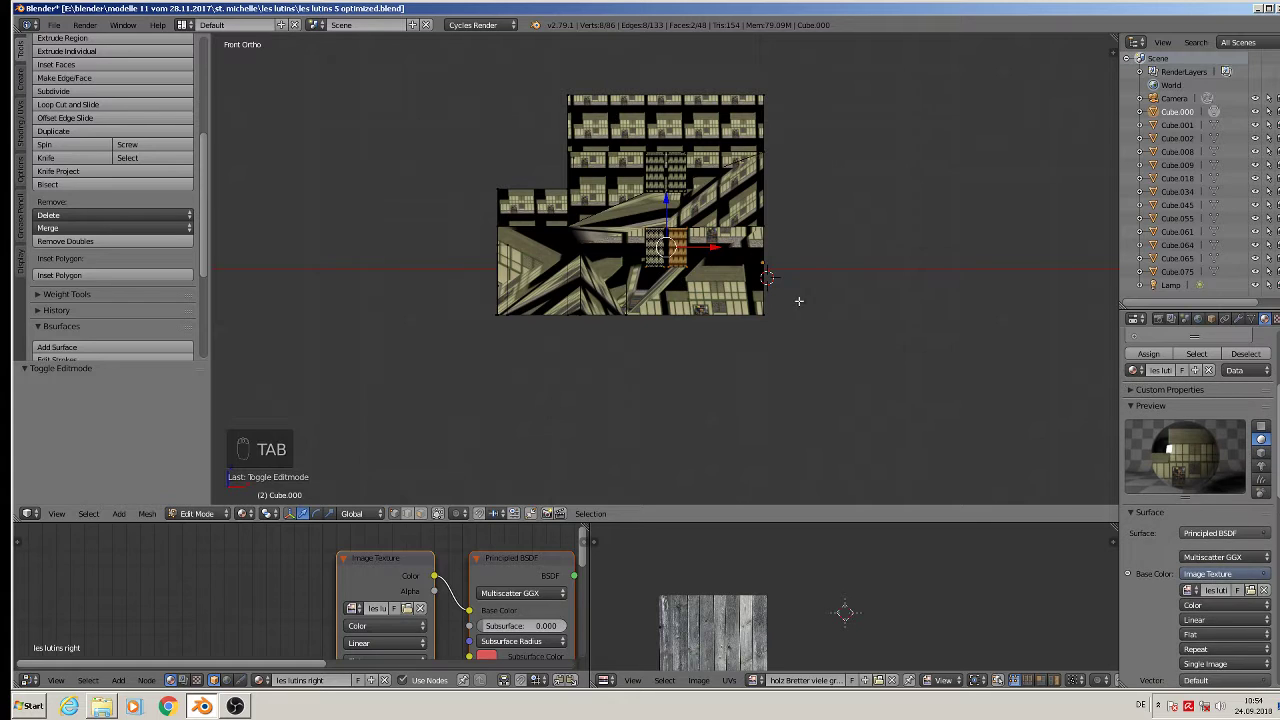
pyautogui.press('a')
pyautogui.press('a')
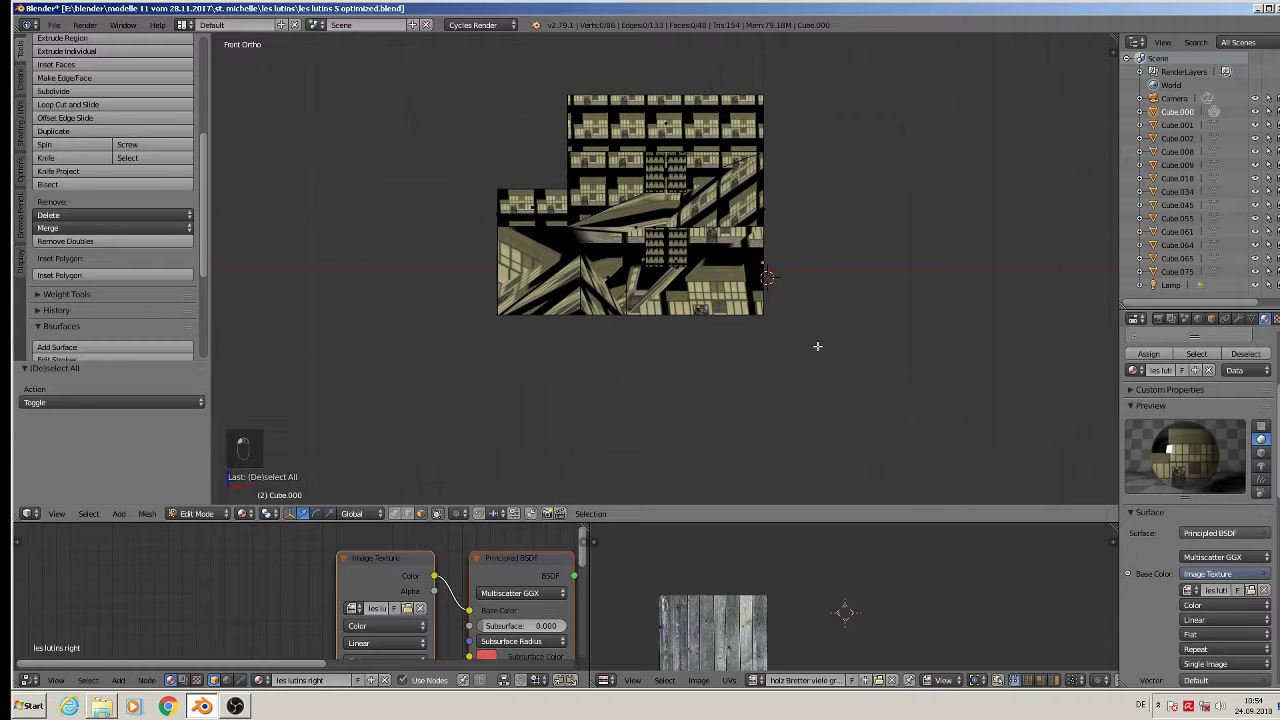
pyautogui.press('b')
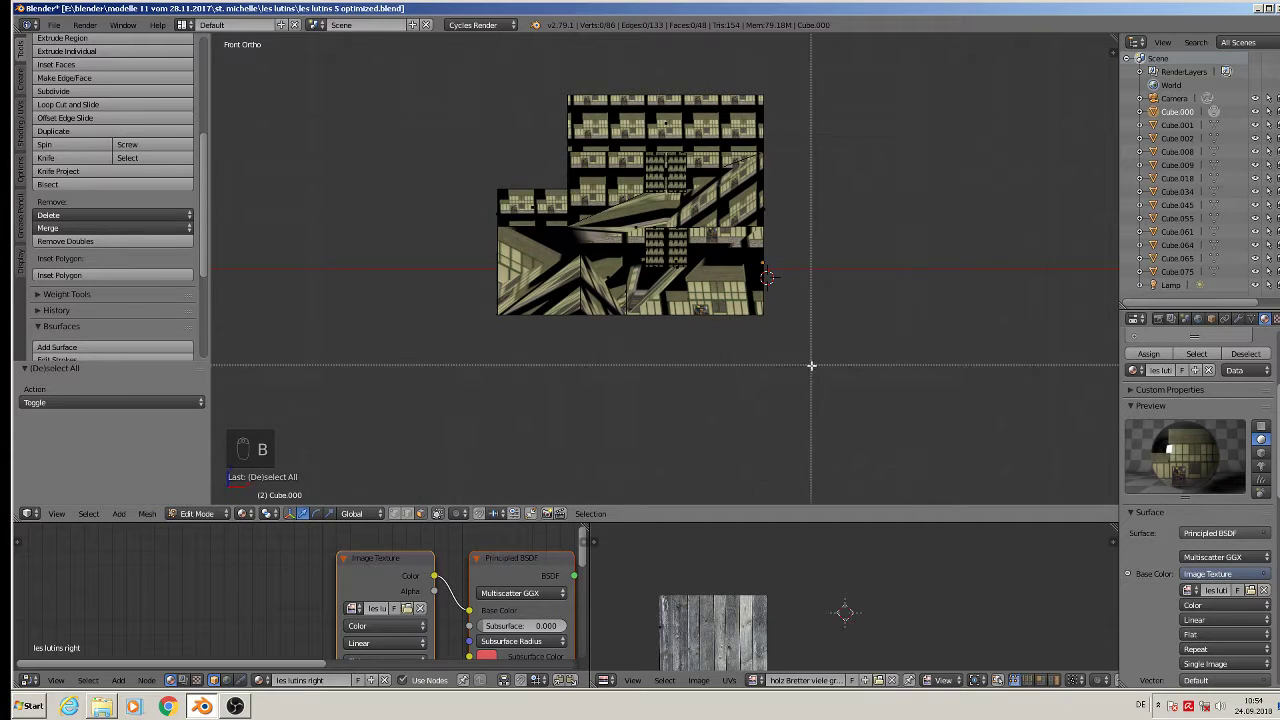
pyautogui.moveTo(810, 376); pyautogui.dragTo(454, 58)
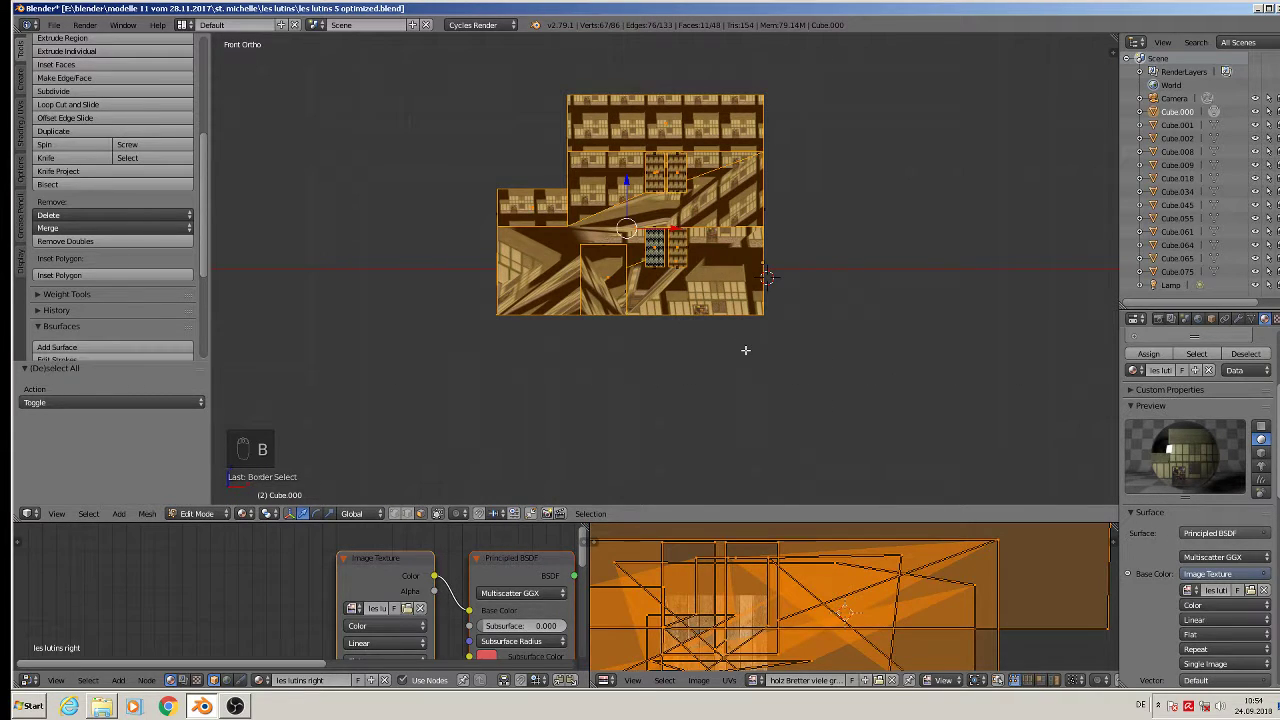
pyautogui.moveTo(745, 350); pyautogui.dragTo(857, 401, button='middle')
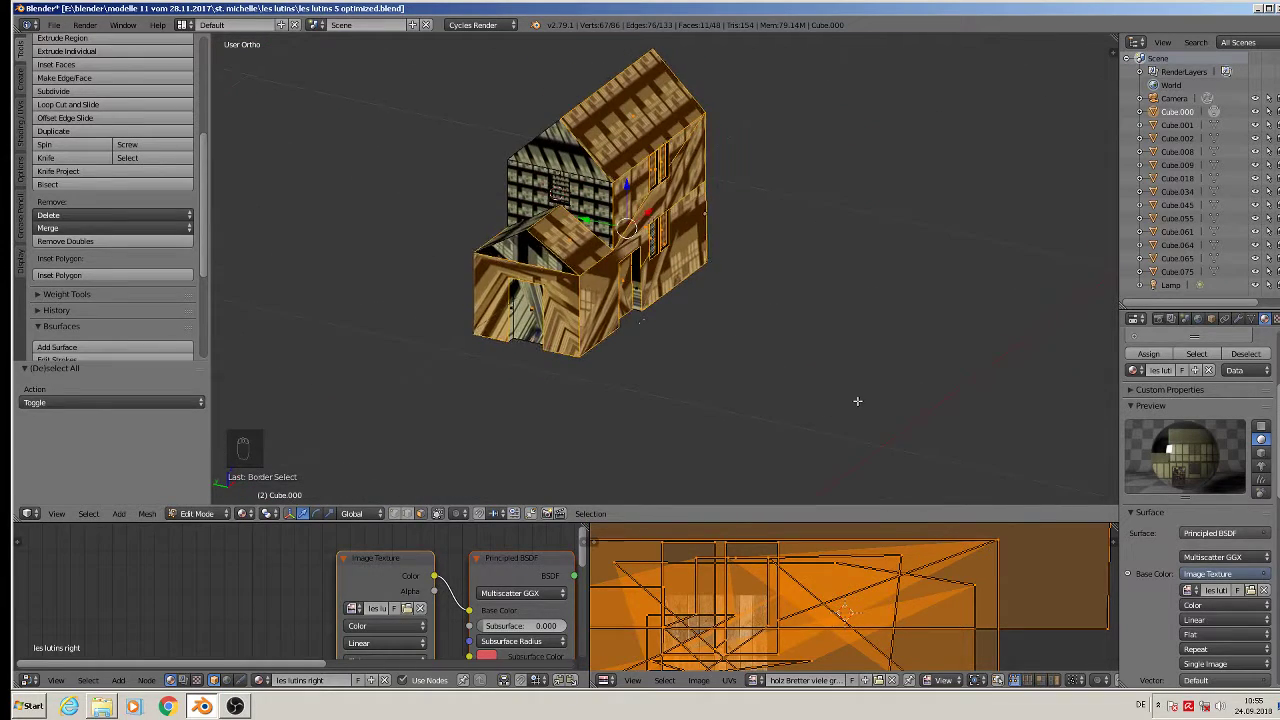
pyautogui.keyDown('shift'); pyautogui.rightClick(565, 289); pyautogui.keyUp('shift')
pyautogui.moveTo(546, 289); pyautogui.dragTo(403, 288, button='middle')
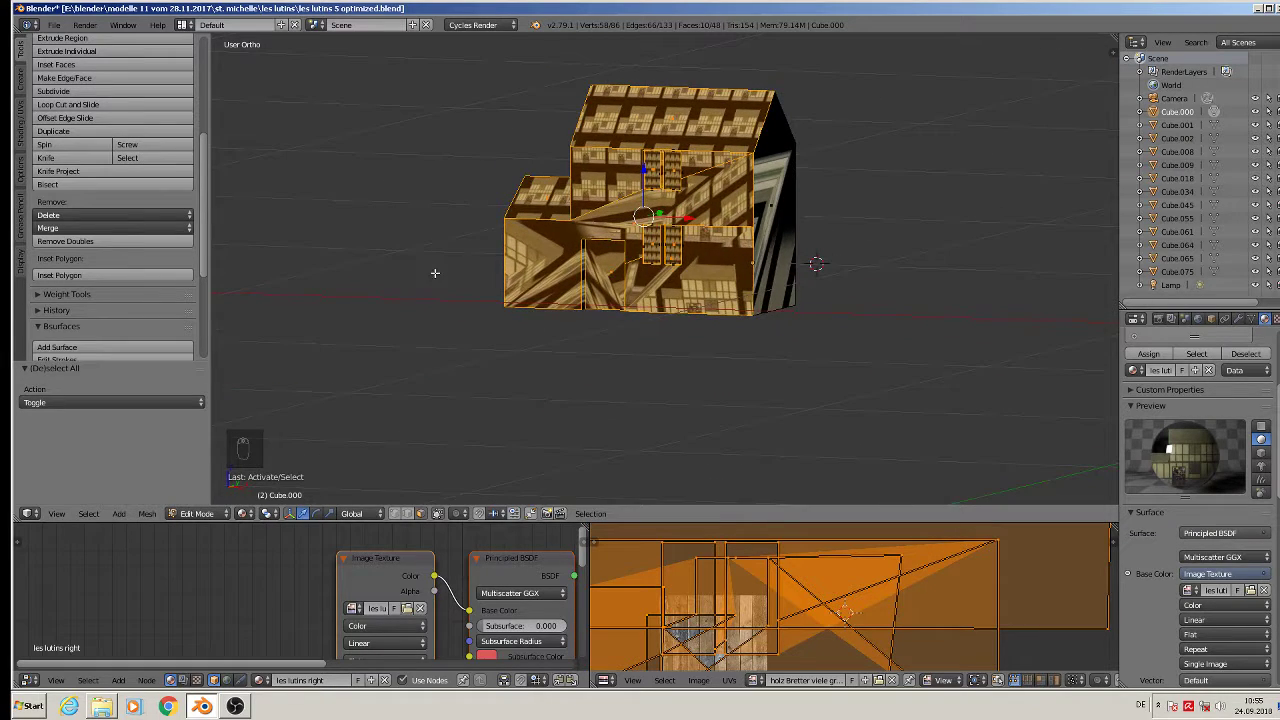
# Step: Assign the les lutins right material to the selected faces in front orthographic view
pyautogui.press('KP_3')
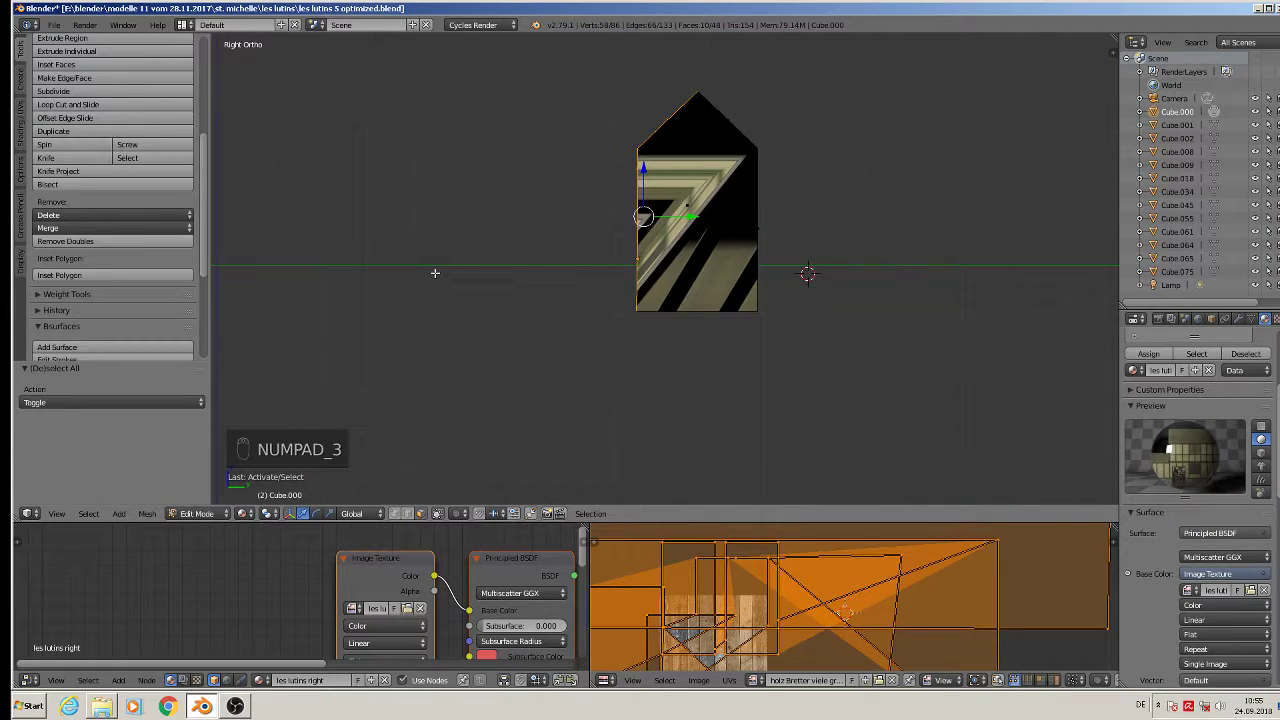
pyautogui.press('KP_1')
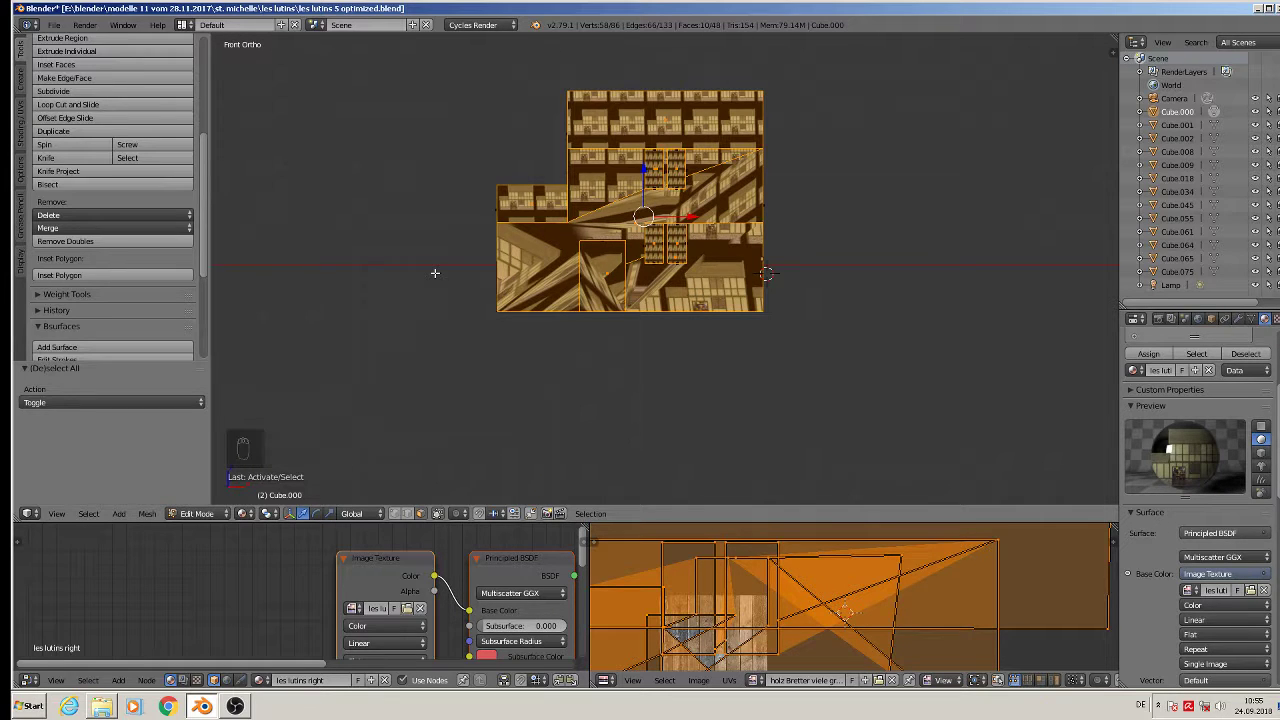
pyautogui.scroll(4, 1217, 398)
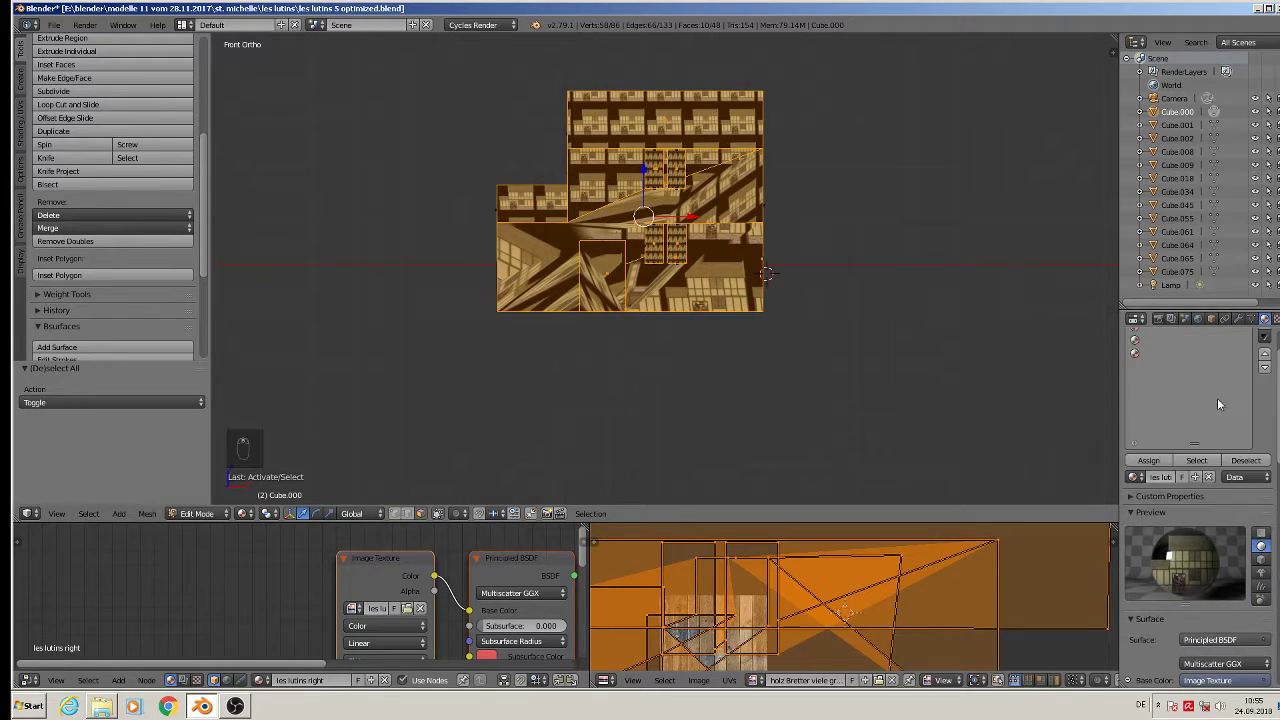
pyautogui.click(1150, 514)
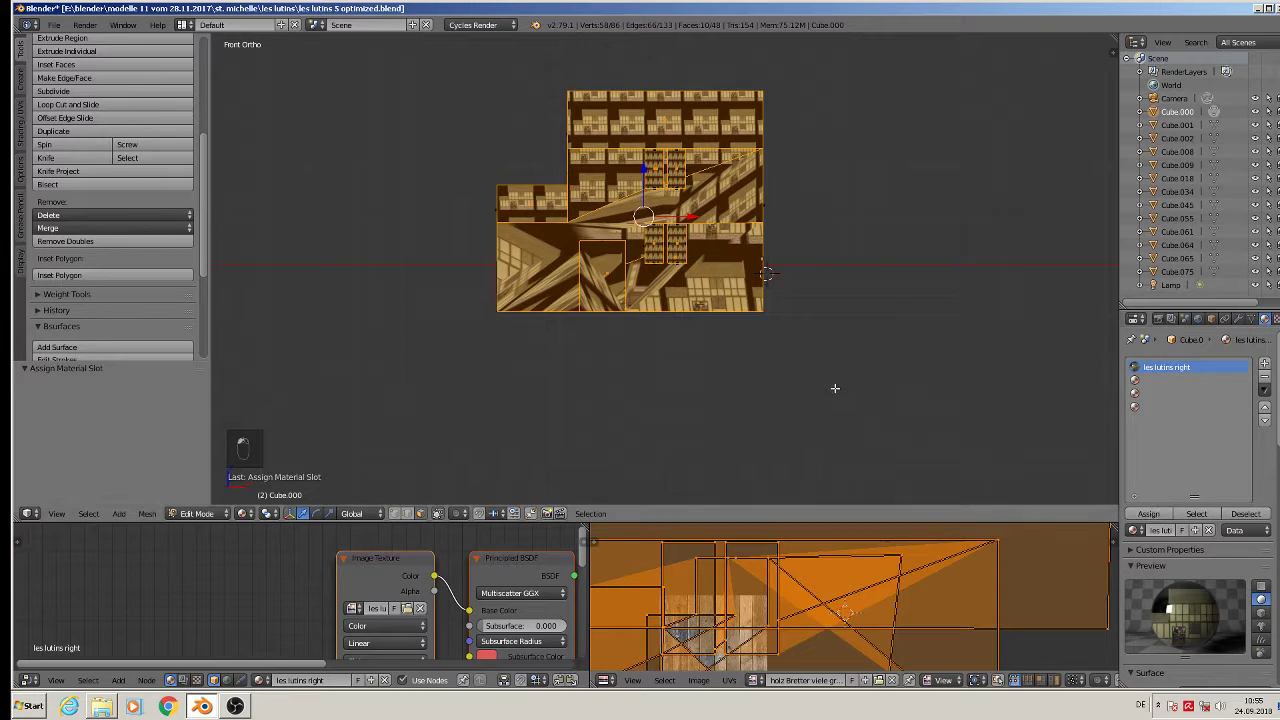
# Step: Unwrap the selected faces with Project From View from the front orthographic view
pyautogui.scroll(-3, 824, 384)
pyautogui.press('u')
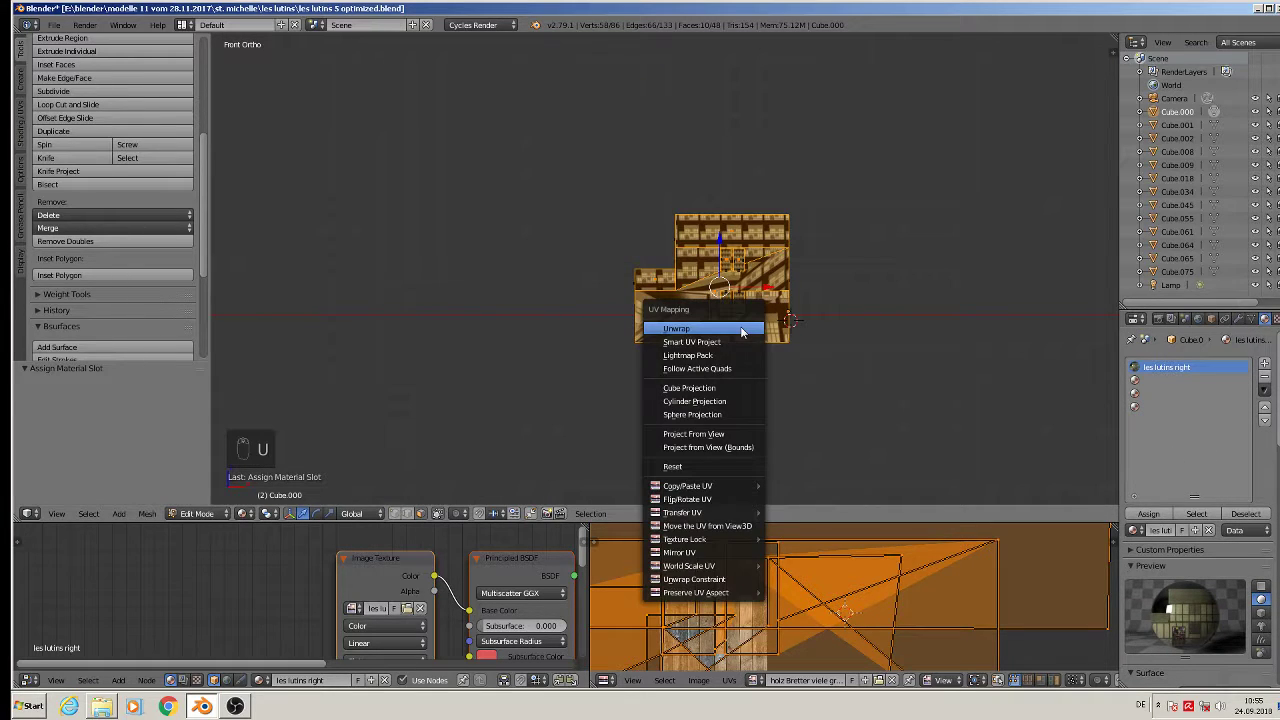
pyautogui.click(718, 434)
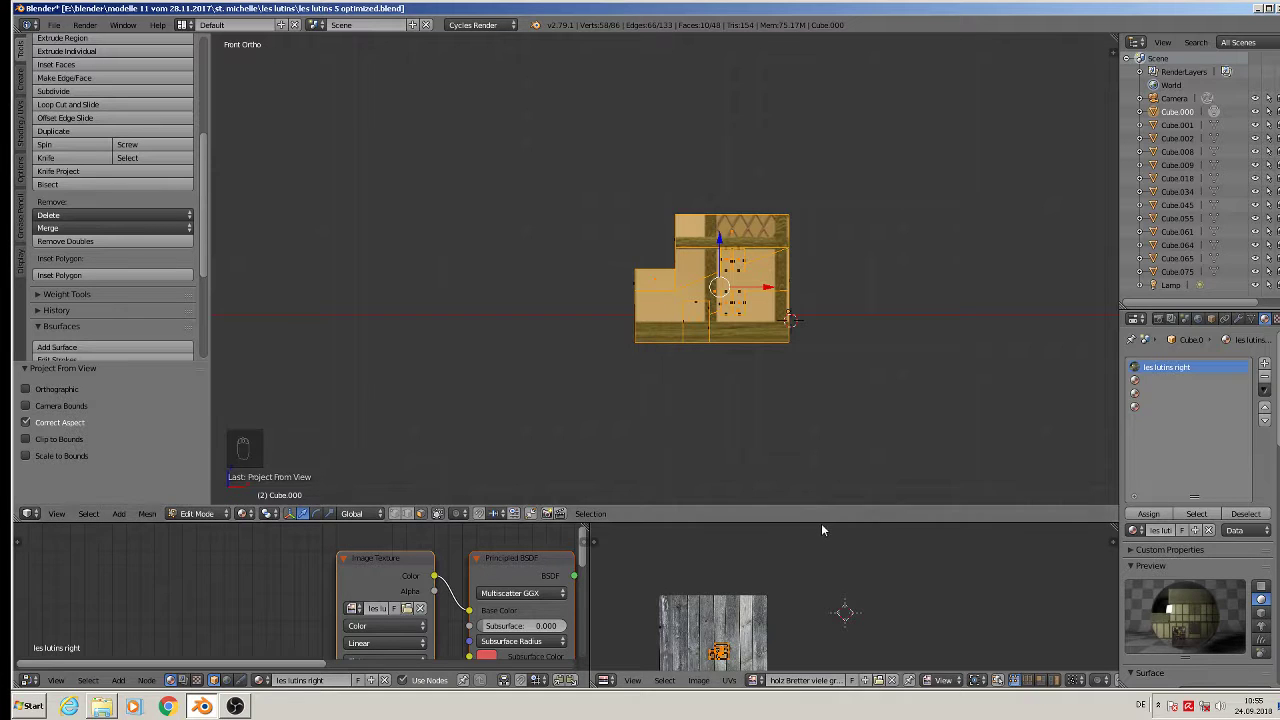
# Step: Enlarge the UV editor area and replace its grey wood plank image with les lutins right.jpg
pyautogui.moveTo(821, 522); pyautogui.dragTo(795, 381)
pyautogui.scroll(-3, 839, 600)
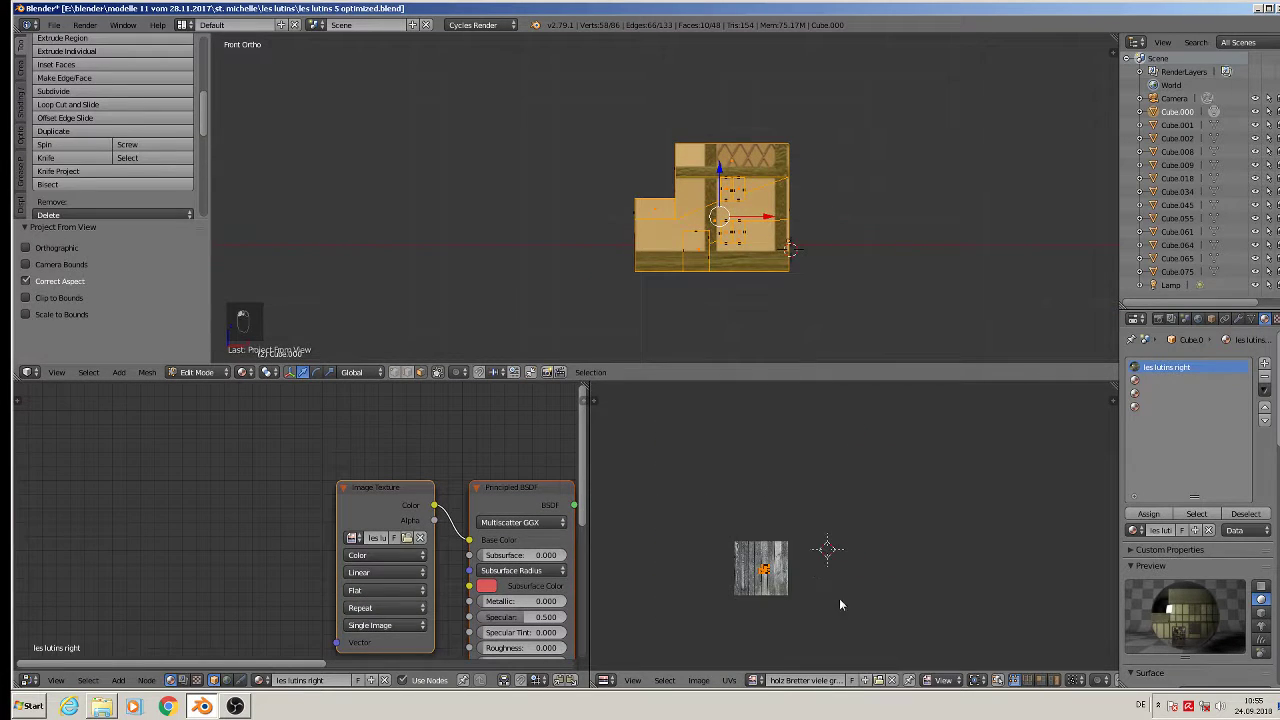
pyautogui.scroll(4, 782, 544)
pyautogui.moveTo(765, 564); pyautogui.dragTo(860, 527, button='middle')
pyautogui.scroll(4, 882, 550)
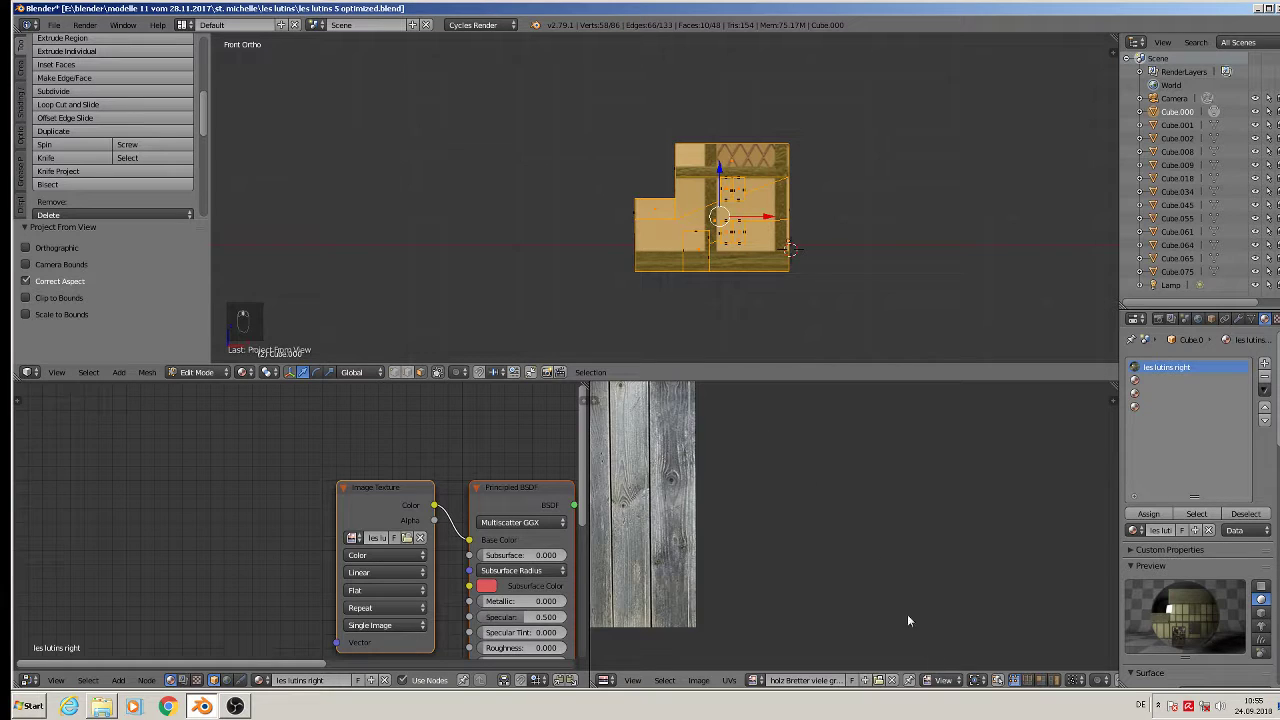
pyautogui.moveTo(914, 623); pyautogui.dragTo(998, 635, button='middle')
pyautogui.click(893, 680)
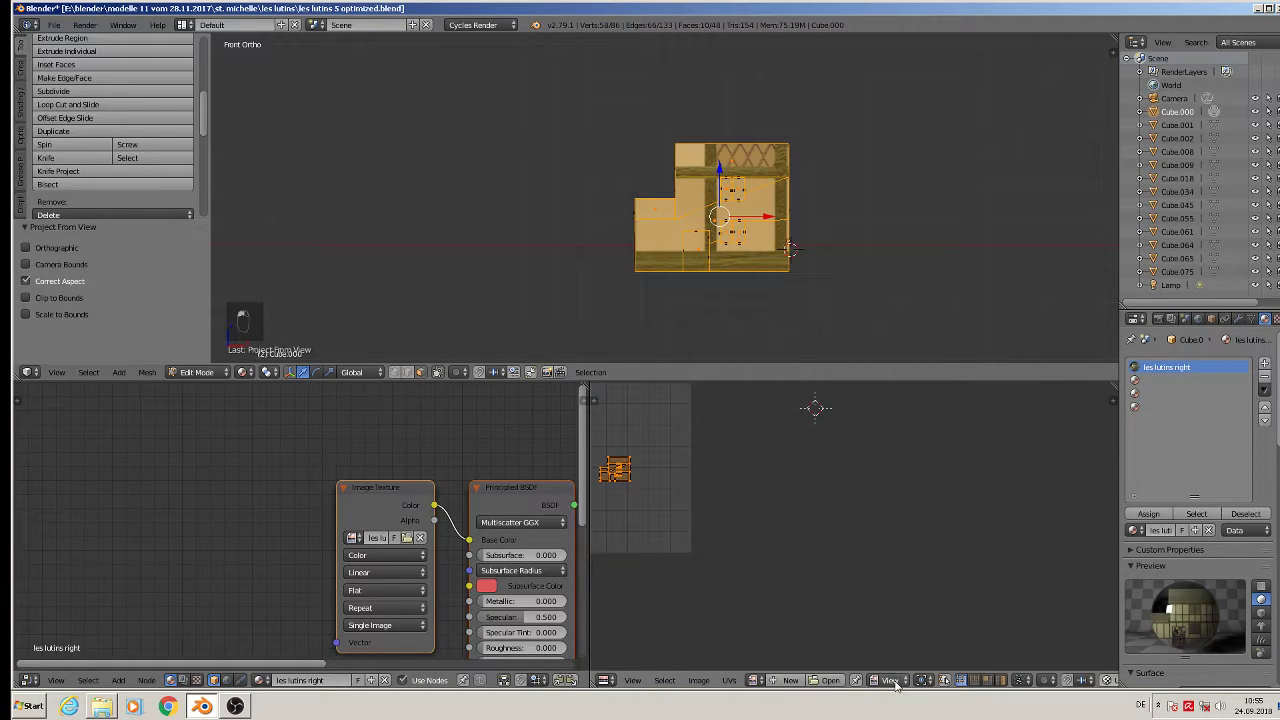
pyautogui.moveTo(900, 598); pyautogui.dragTo(996, 627, button='middle')
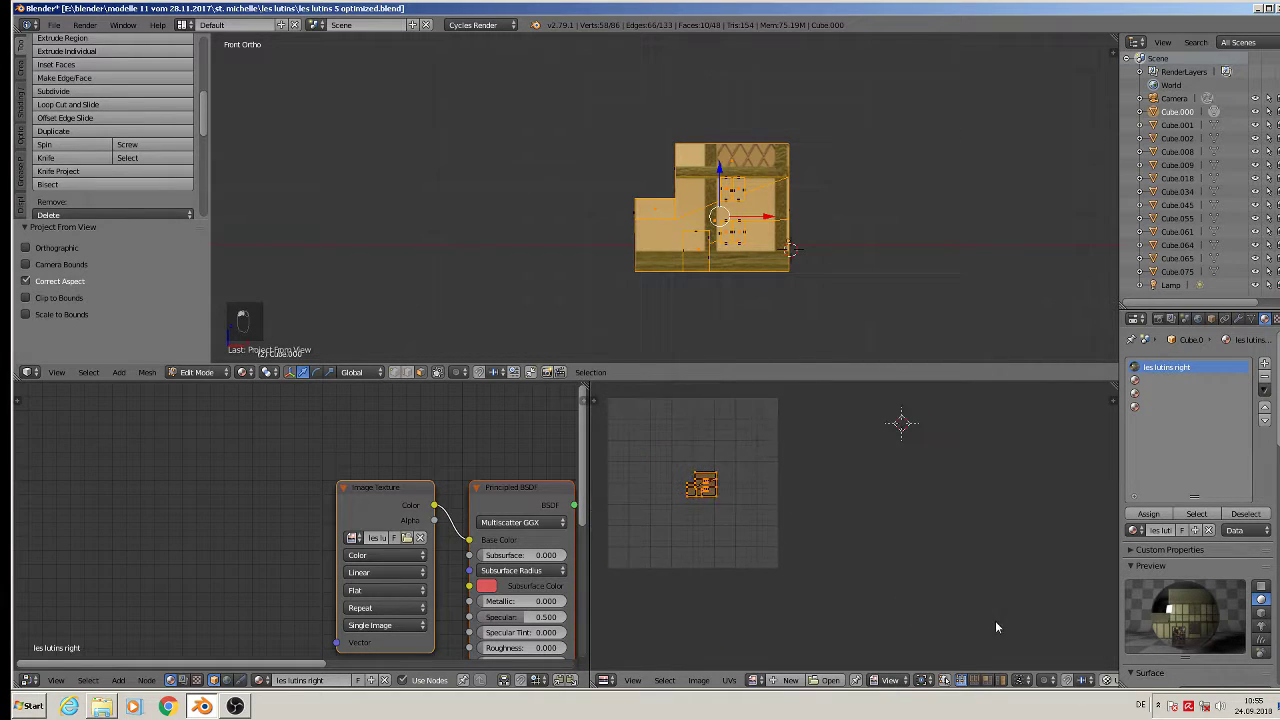
pyautogui.click(753, 680)
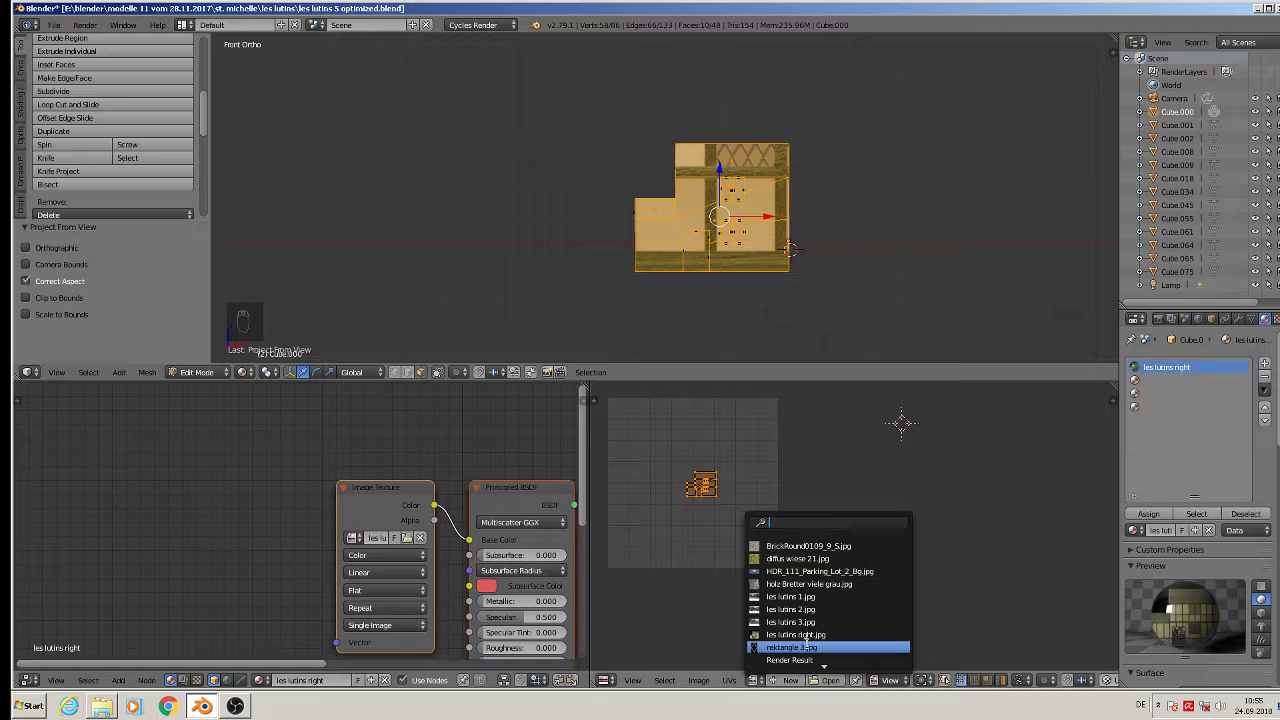
pyautogui.click(796, 634)
pyautogui.scroll(-1, 822, 597)
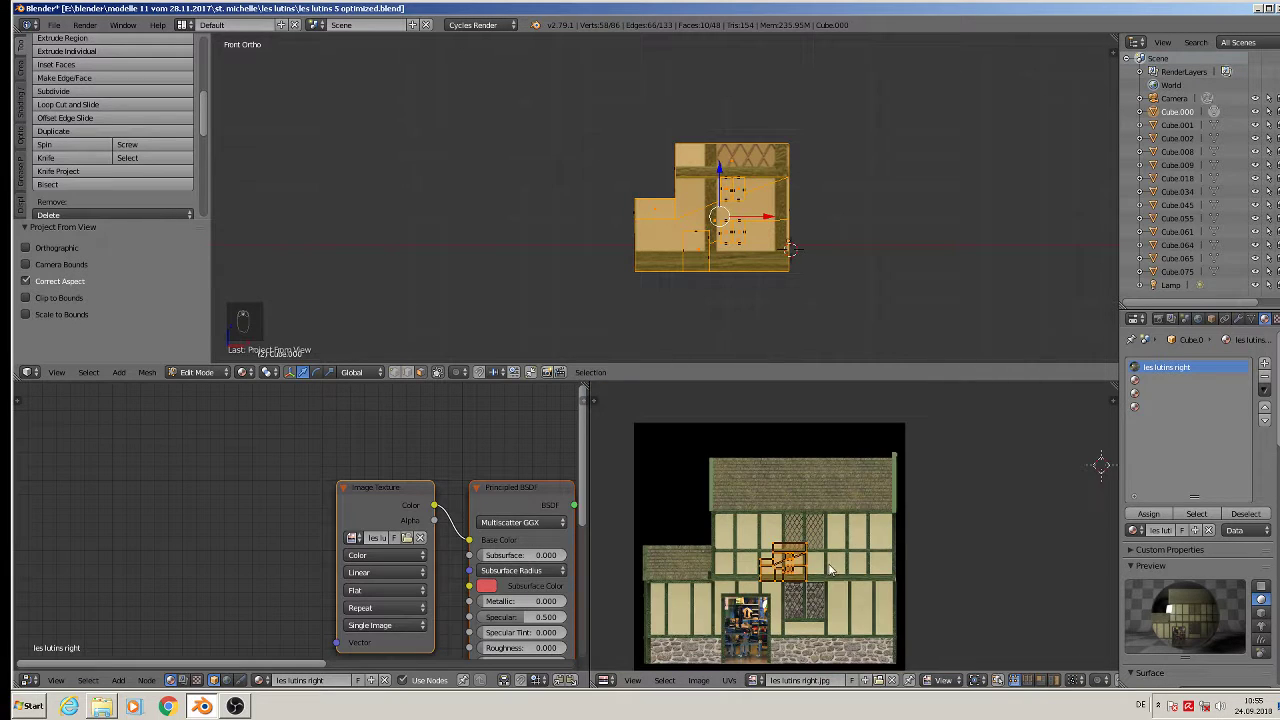
# Step: Scale the projected UVs by about 5.42 and 1.004, and move them to fit the house in the les lutins right image
pyautogui.press('s')
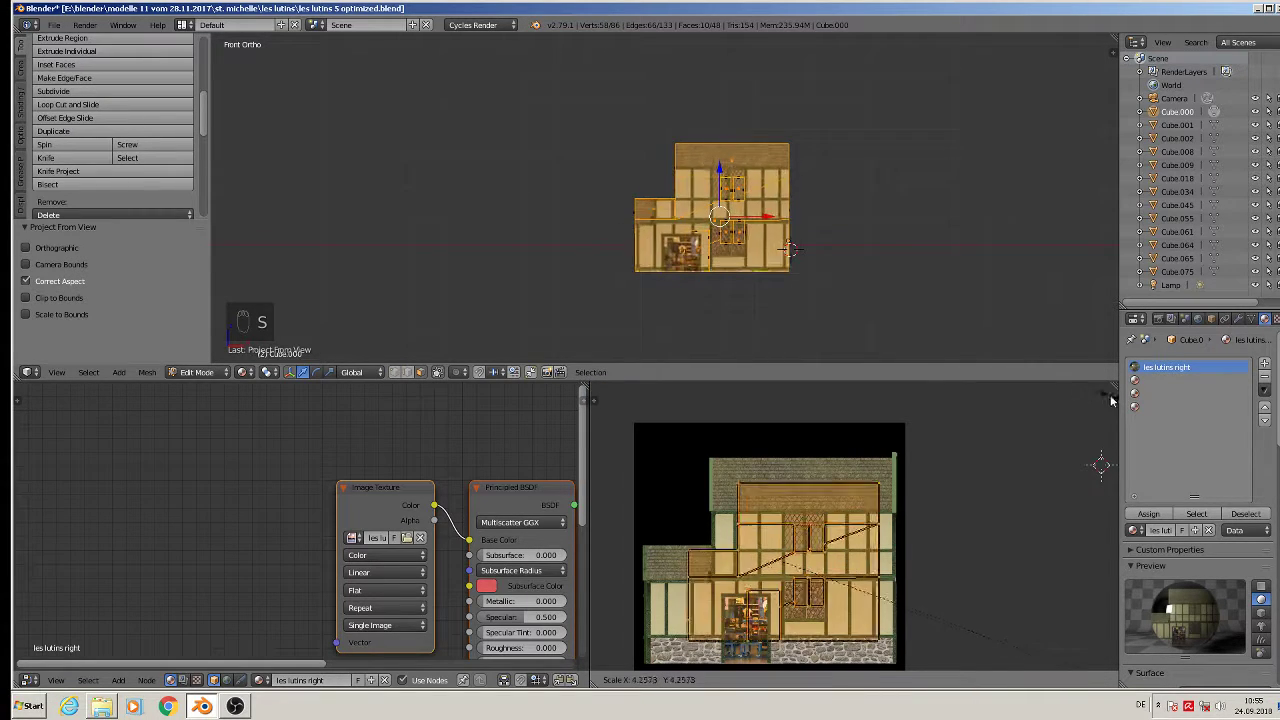
pyautogui.click(685, 408)
pyautogui.press('s')
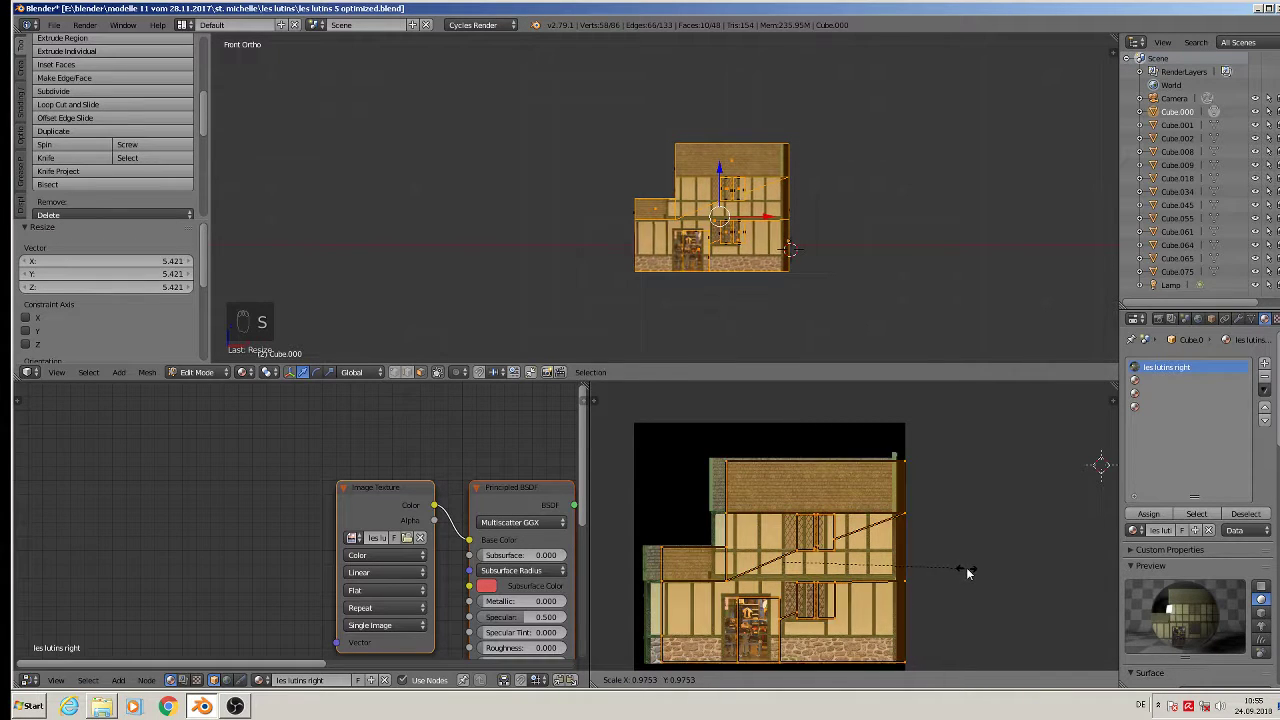
pyautogui.click(970, 572)
pyautogui.press('g')
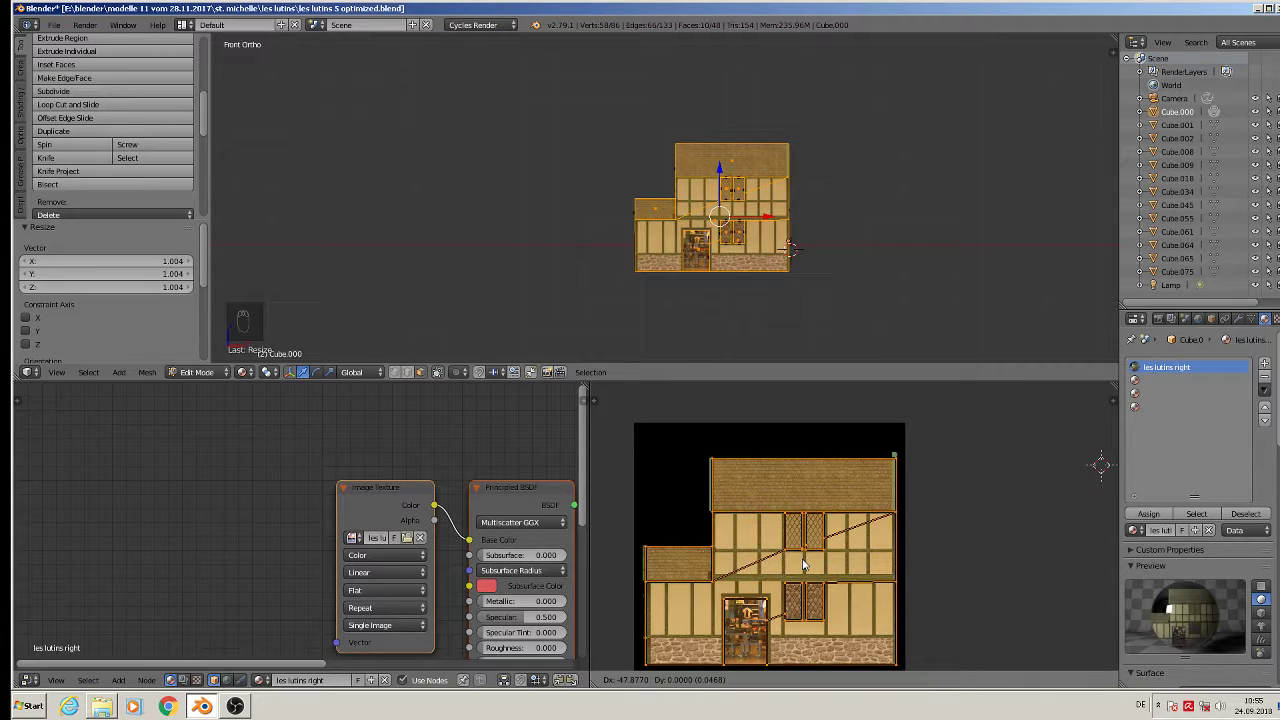
pyautogui.click(803, 565)
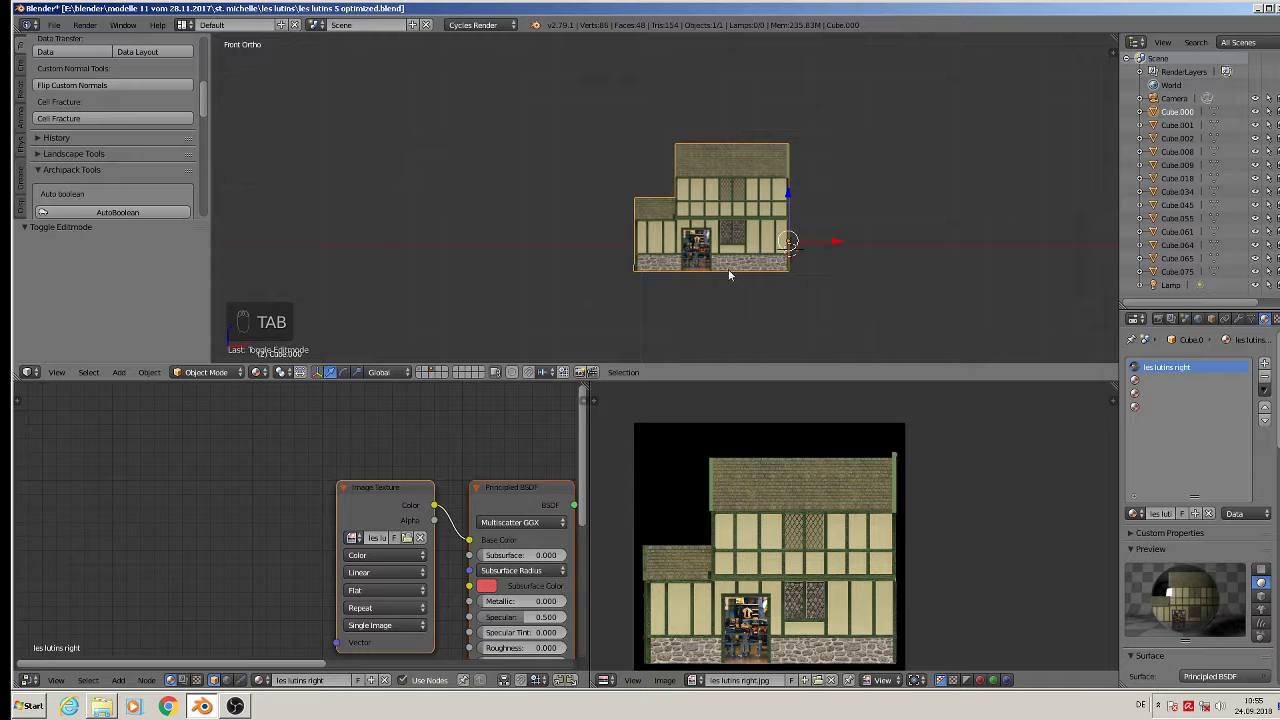
pyautogui.moveTo(731, 274)
pyautogui.mouseDown(button='middle')
pyautogui.moveTo(722, 287)
pyautogui.moveTo(744, 285)
pyautogui.mouseUp(button='middle')
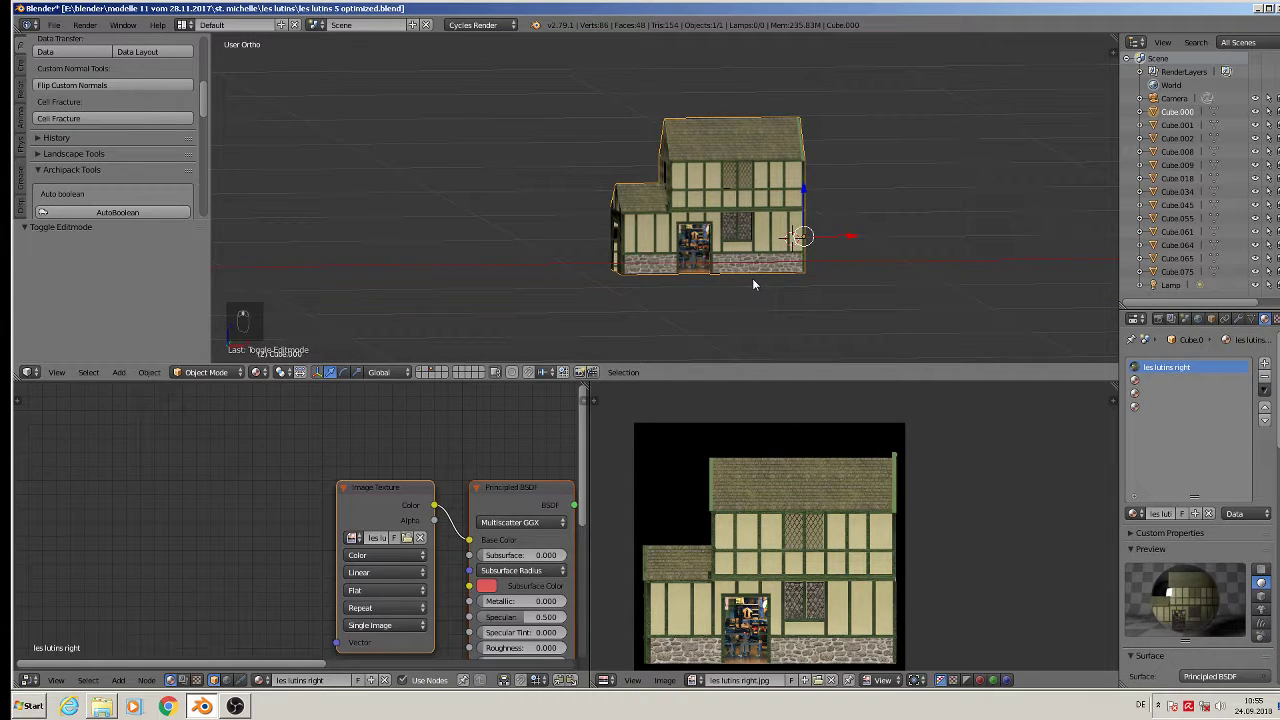
# Step: In Edit Mode, box-select the house body's rear faces in back orthographic view and deselect the low annex's wall
pyautogui.press('ctrl+KP_1')
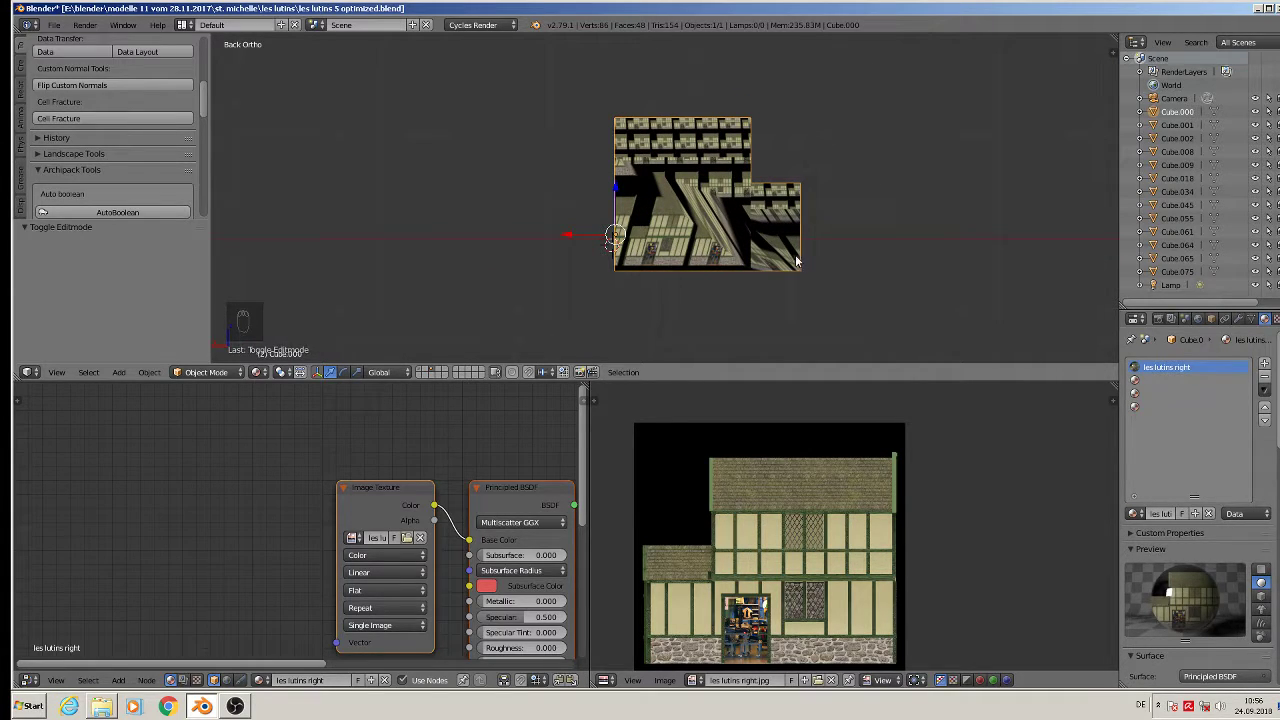
pyautogui.press('Tab')
pyautogui.press('a')
pyautogui.press('a')
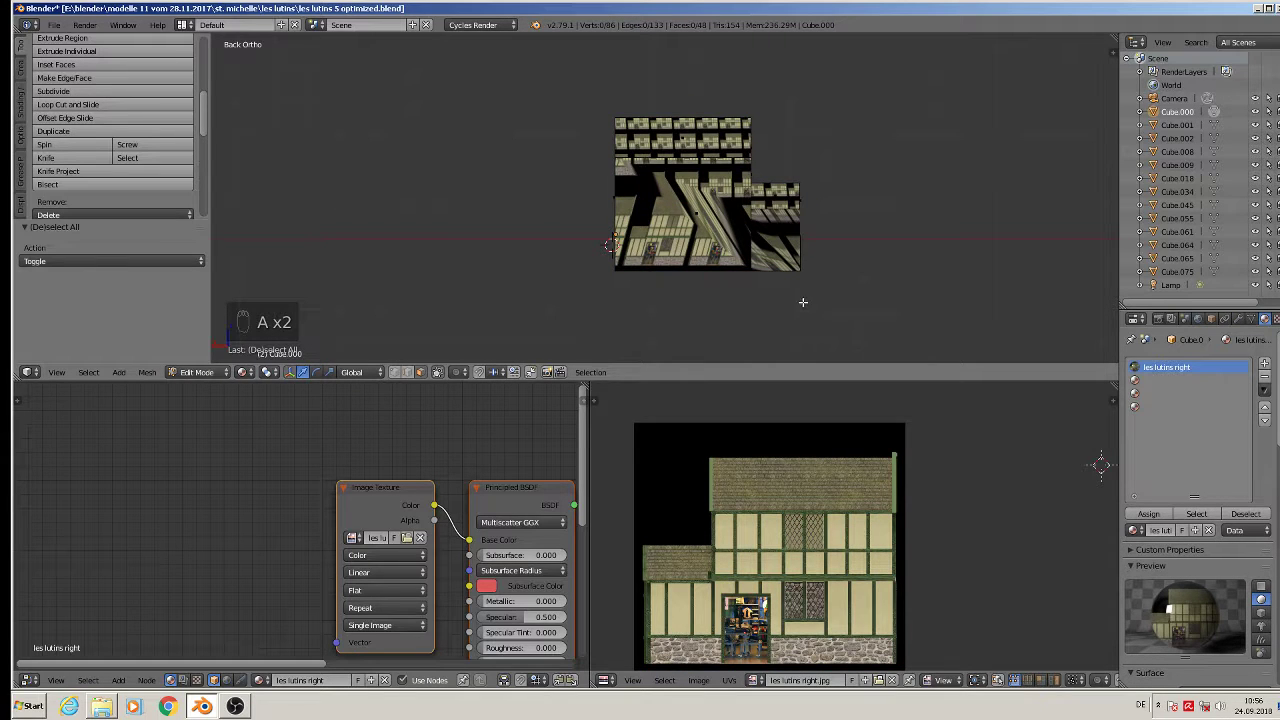
pyautogui.press('b')
pyautogui.moveTo(850, 311); pyautogui.dragTo(560, 88)
pyautogui.moveTo(688, 270); pyautogui.dragTo(1067, 312, button='middle')
pyautogui.keyDown('shift'); pyautogui.rightClick(742, 234); pyautogui.keyUp('shift')
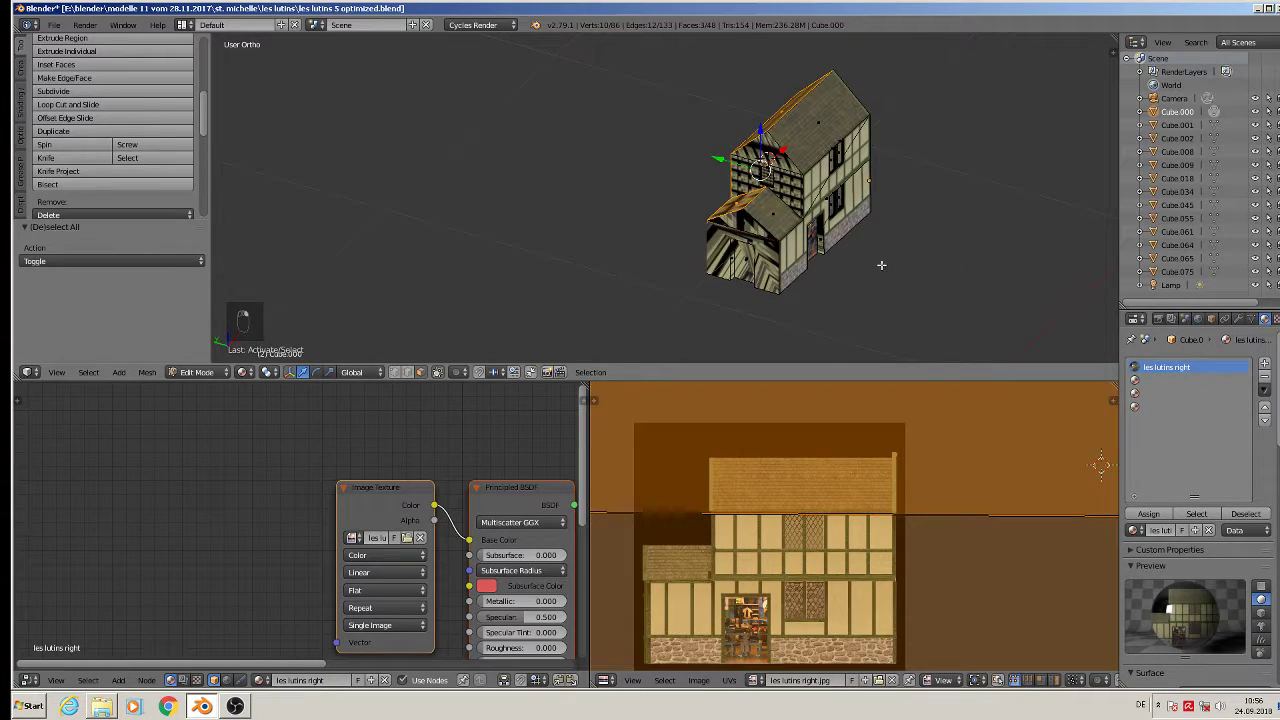
# Step: Add the low annex's wall face back to the rear face selection
pyautogui.press('KP_3')
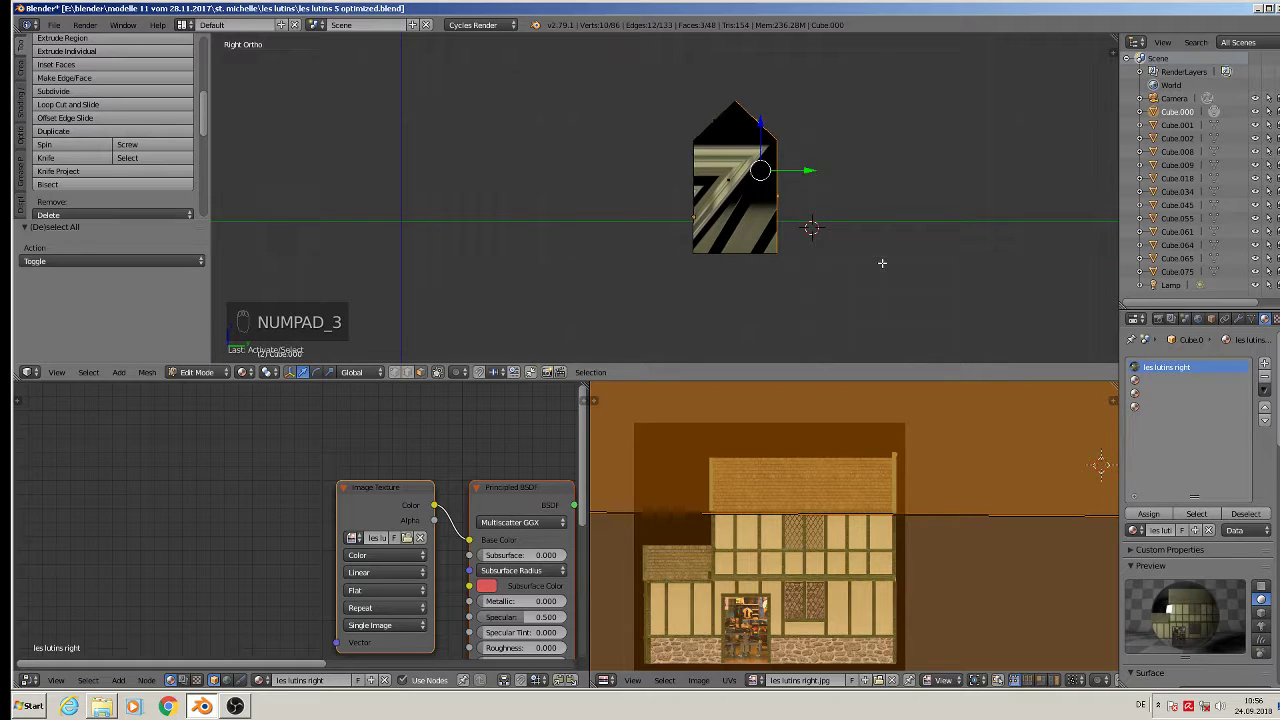
pyautogui.press('ctrl+KP_1')
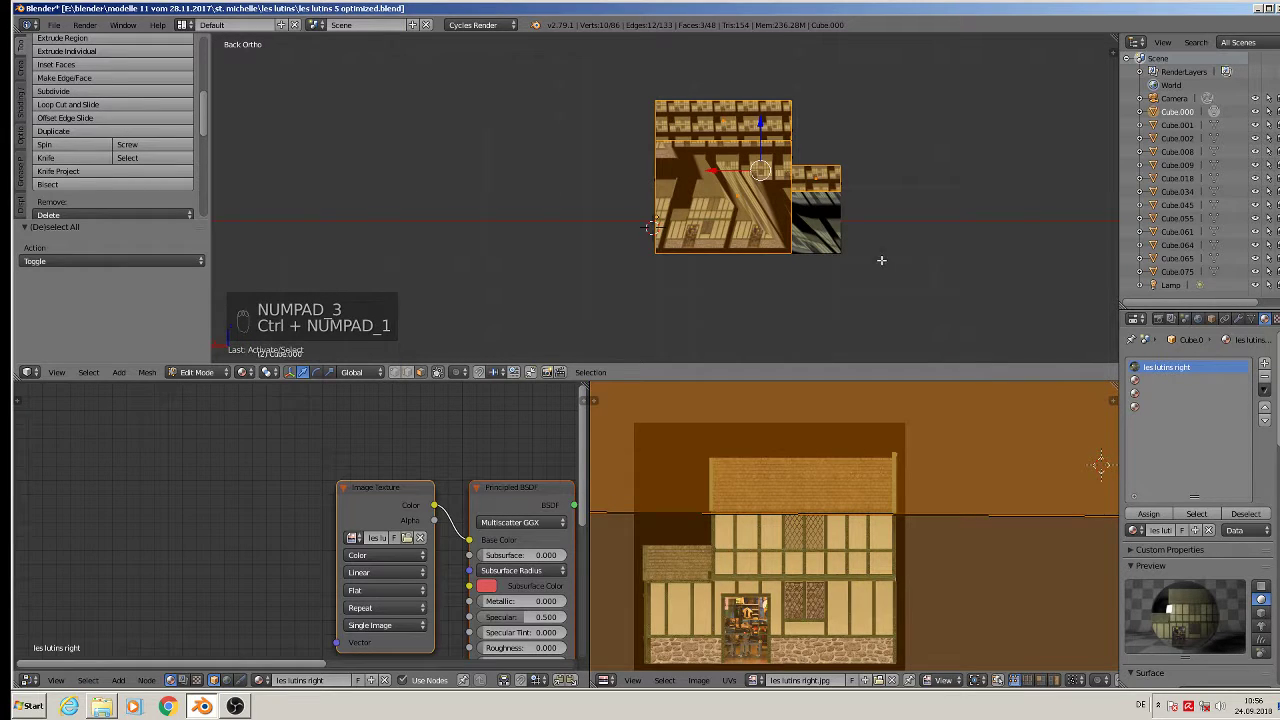
pyautogui.keyDown('shift'); pyautogui.rightClick(824, 222); pyautogui.keyUp('shift')
pyautogui.moveTo(824, 222); pyautogui.dragTo(756, 278, button='middle')
pyautogui.scroll(4, 795, 247)
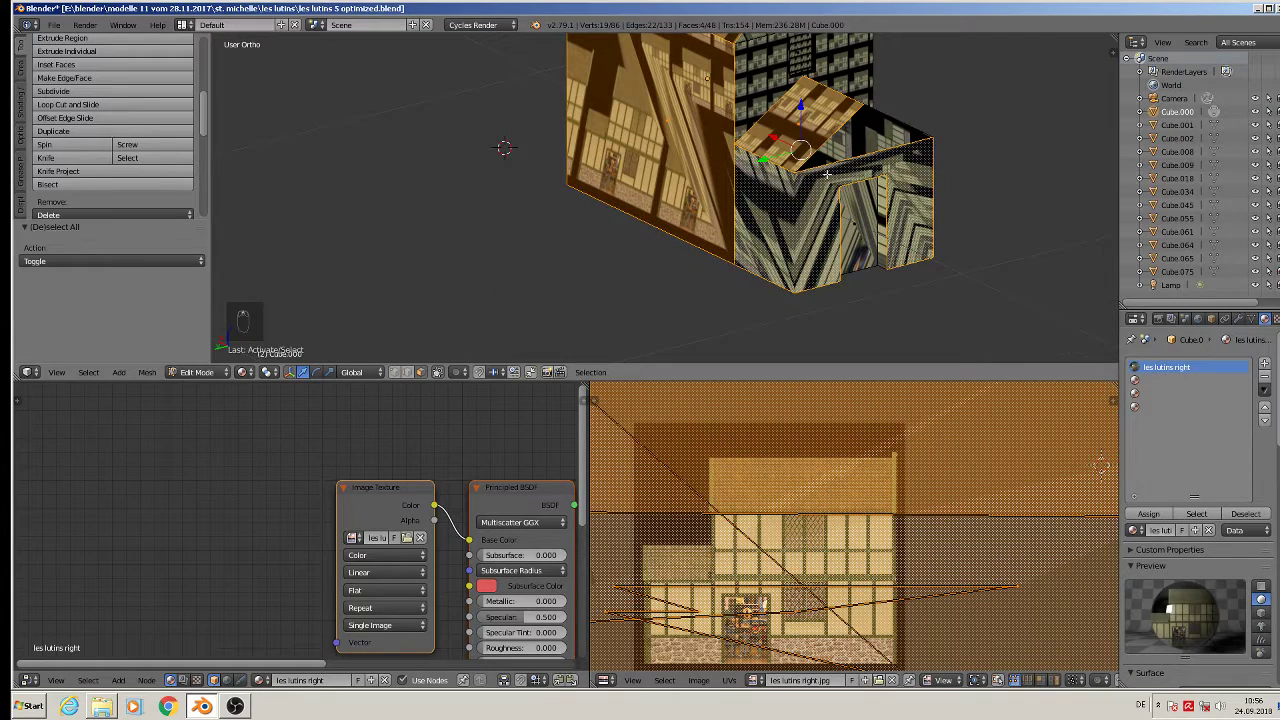
# Step: Knife-cut the low annex's wall face along its vertical rear corner, from the eave down to the base
pyautogui.press('Tab')
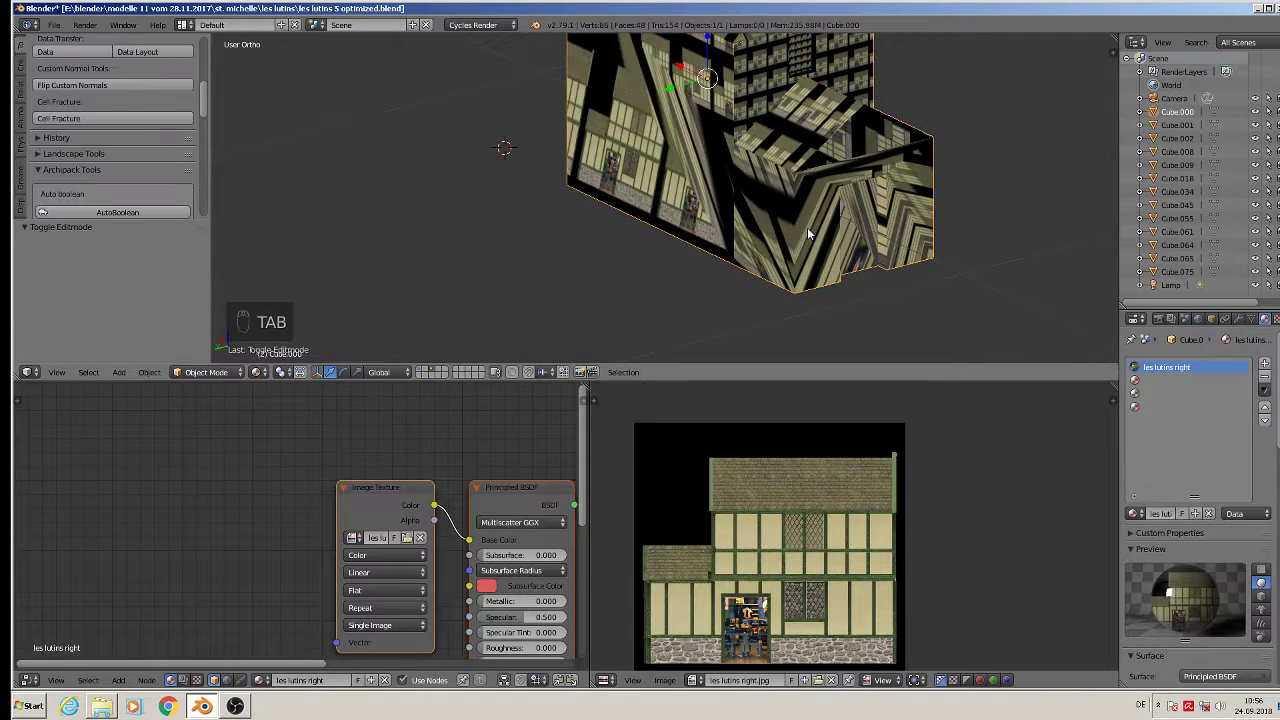
pyautogui.scroll(2, 808, 210)
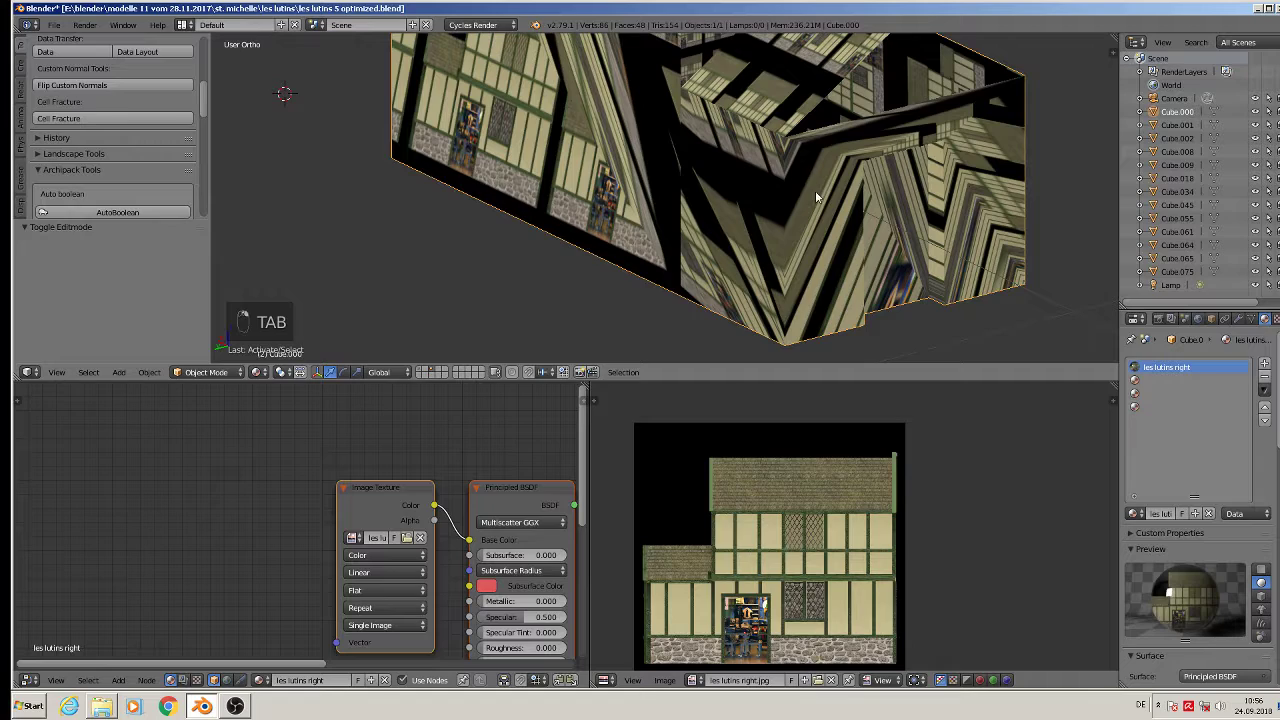
pyautogui.press('Tab')
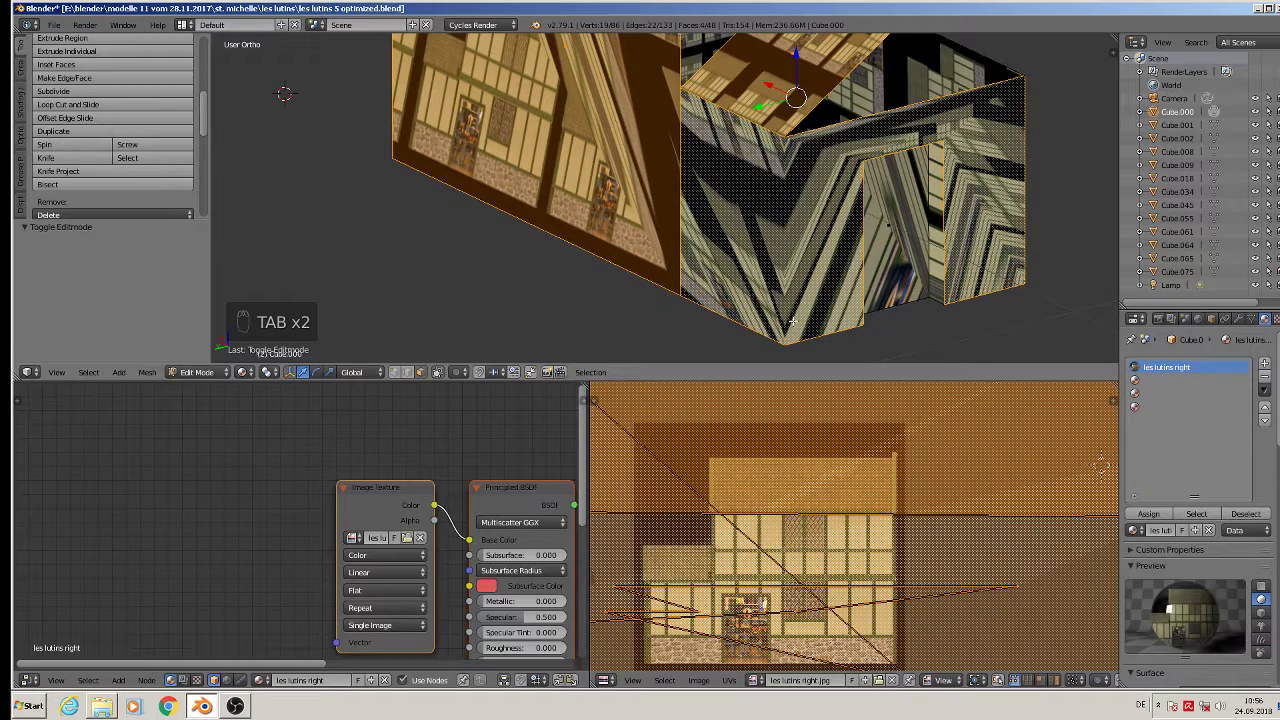
pyautogui.click(60, 158)
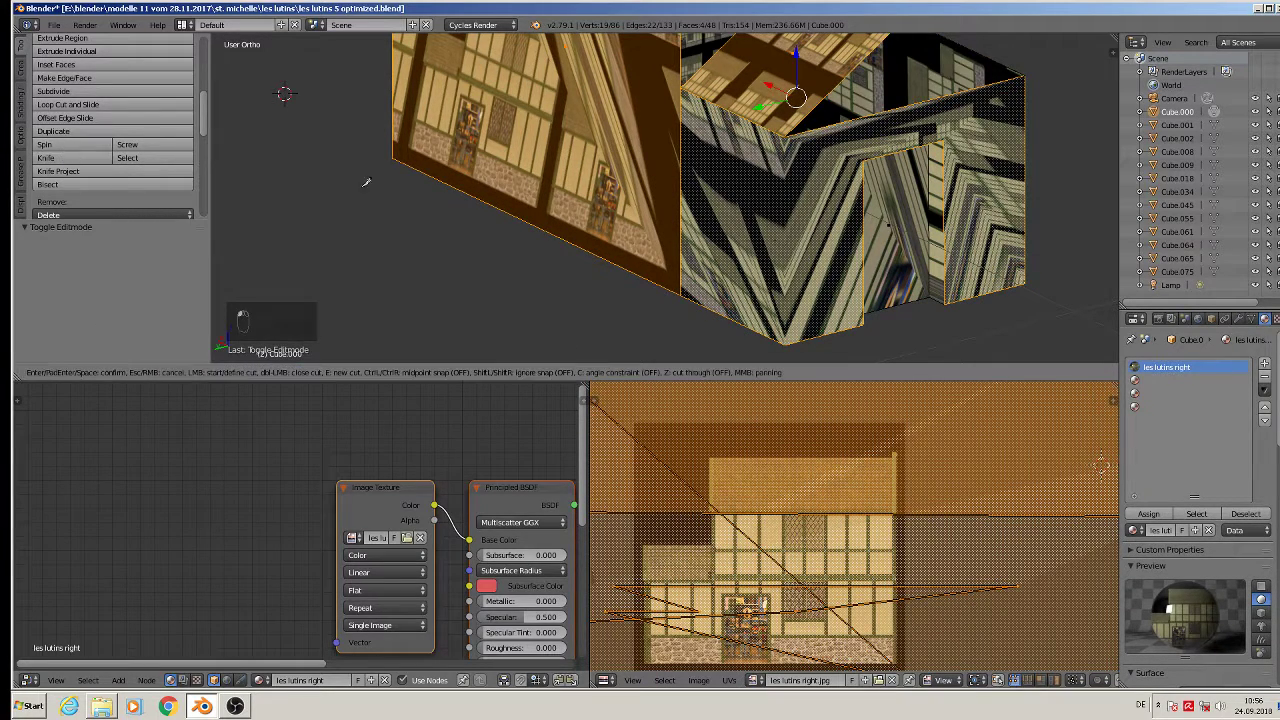
pyautogui.click(786, 136)
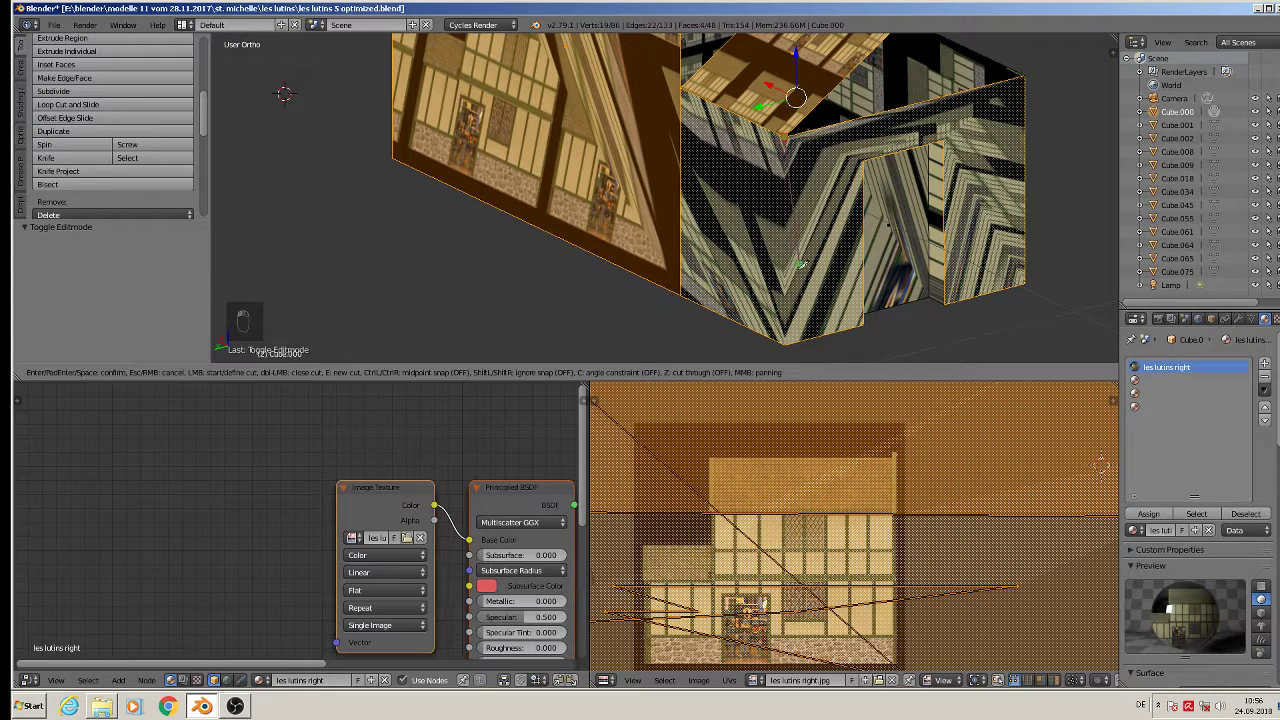
pyautogui.click(790, 337)
pyautogui.press('Return')
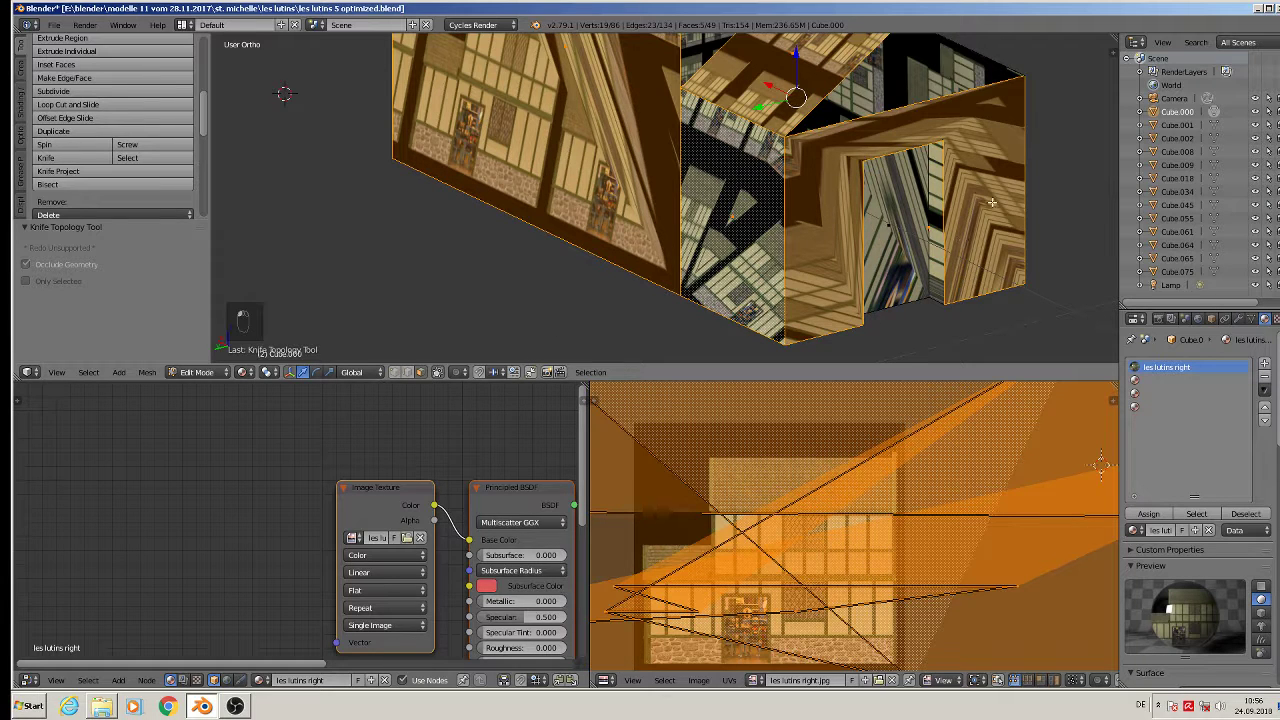
# Step: Remove the annex's separated end wall from the selection and show the rear faces in back orthographic view
pyautogui.rightClick(825, 162)
pyautogui.scroll(-5, 813, 268)
pyautogui.moveTo(813, 268); pyautogui.dragTo(969, 260, button='middle')
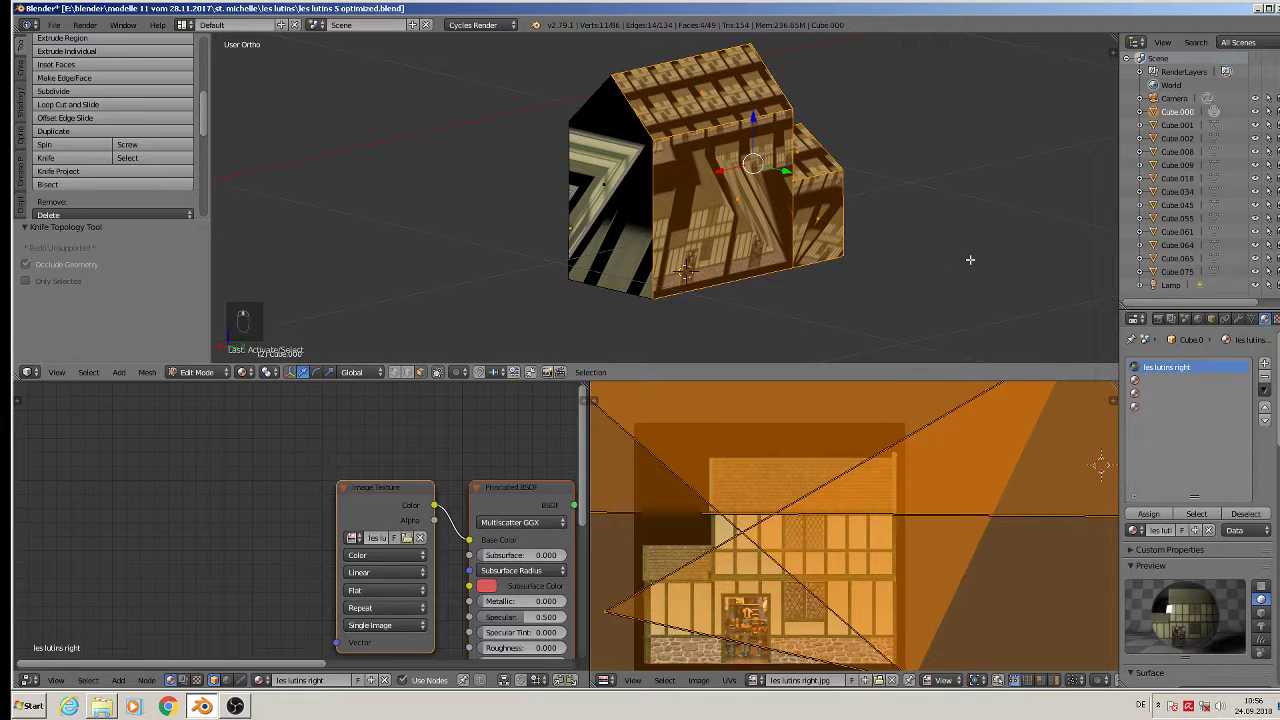
pyautogui.press('ctrl+KP_1')
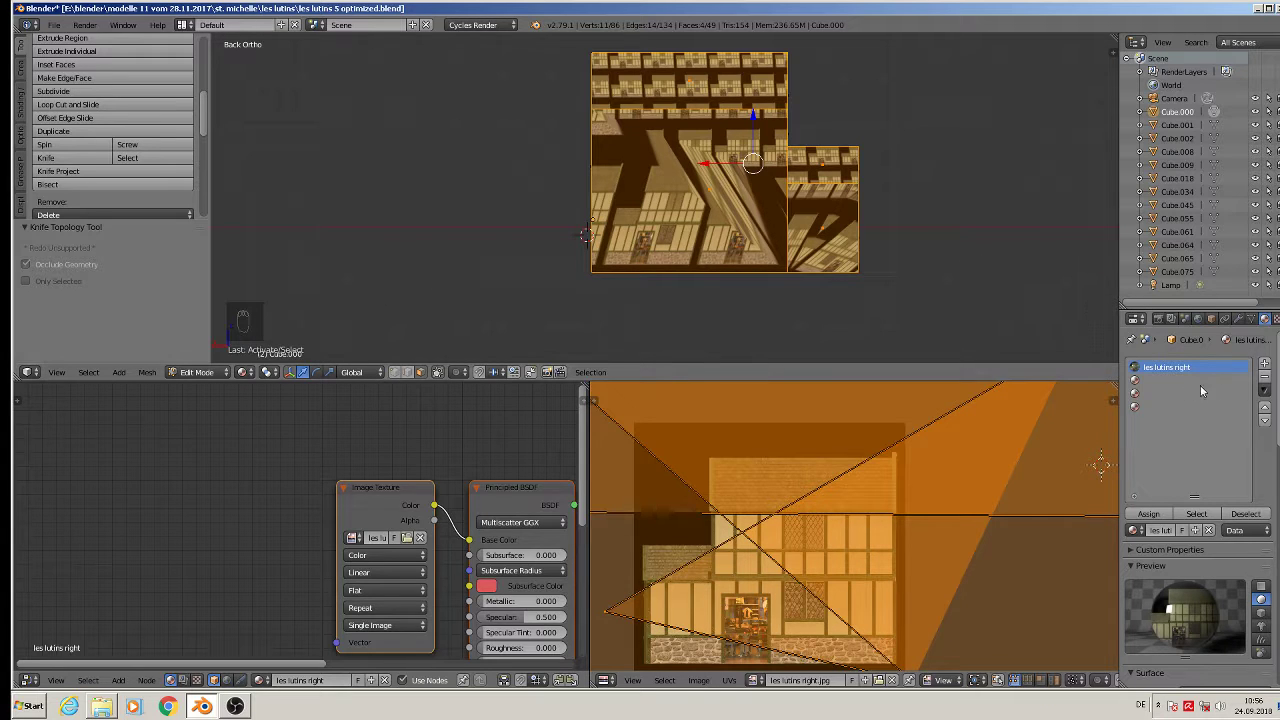
# Step: Create a new material in the second, empty material slot and name it Les lUtins left
pyautogui.click(1161, 382)
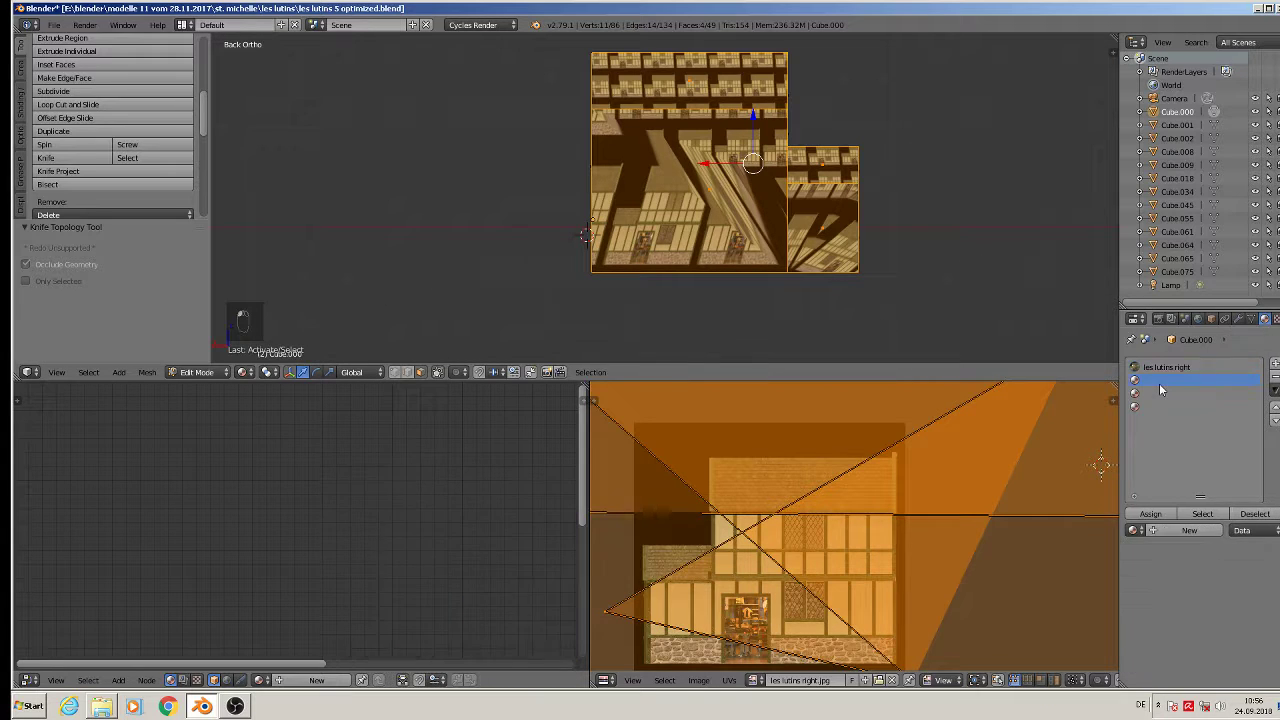
pyautogui.click(1173, 531)
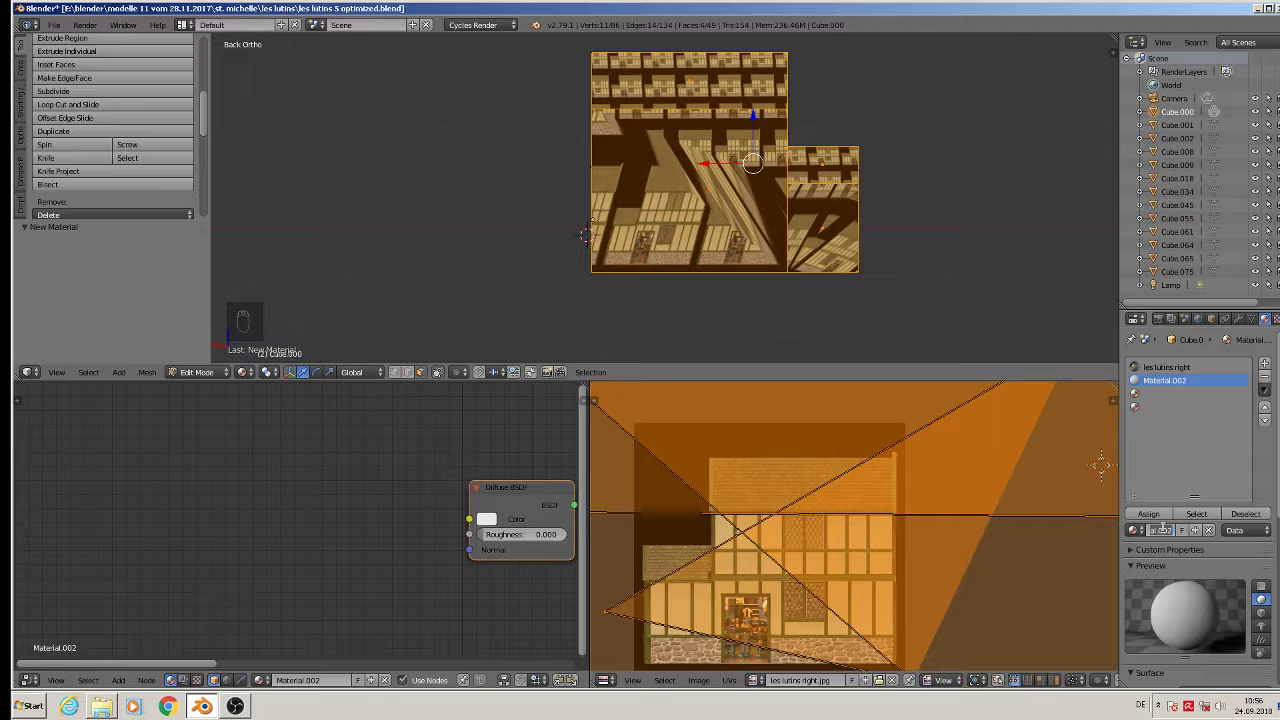
pyautogui.click(1162, 530)
pyautogui.write('Les lUtins left')
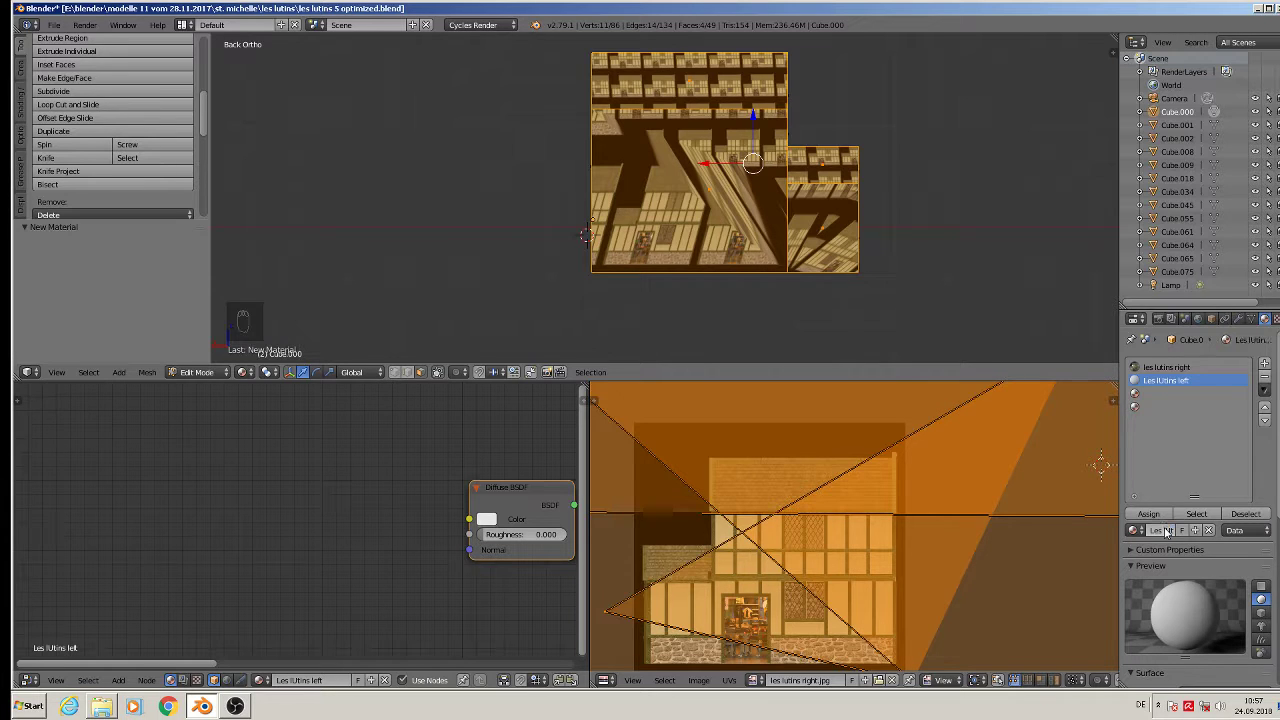
pyautogui.press('Return')
# Step: Set the Les lUtins left material's surface to Principled BSDF with an Image Texture as base color
pyautogui.scroll(-2, 1216, 566)
pyautogui.scroll(-3, 1216, 566)
pyautogui.click(1215, 507)
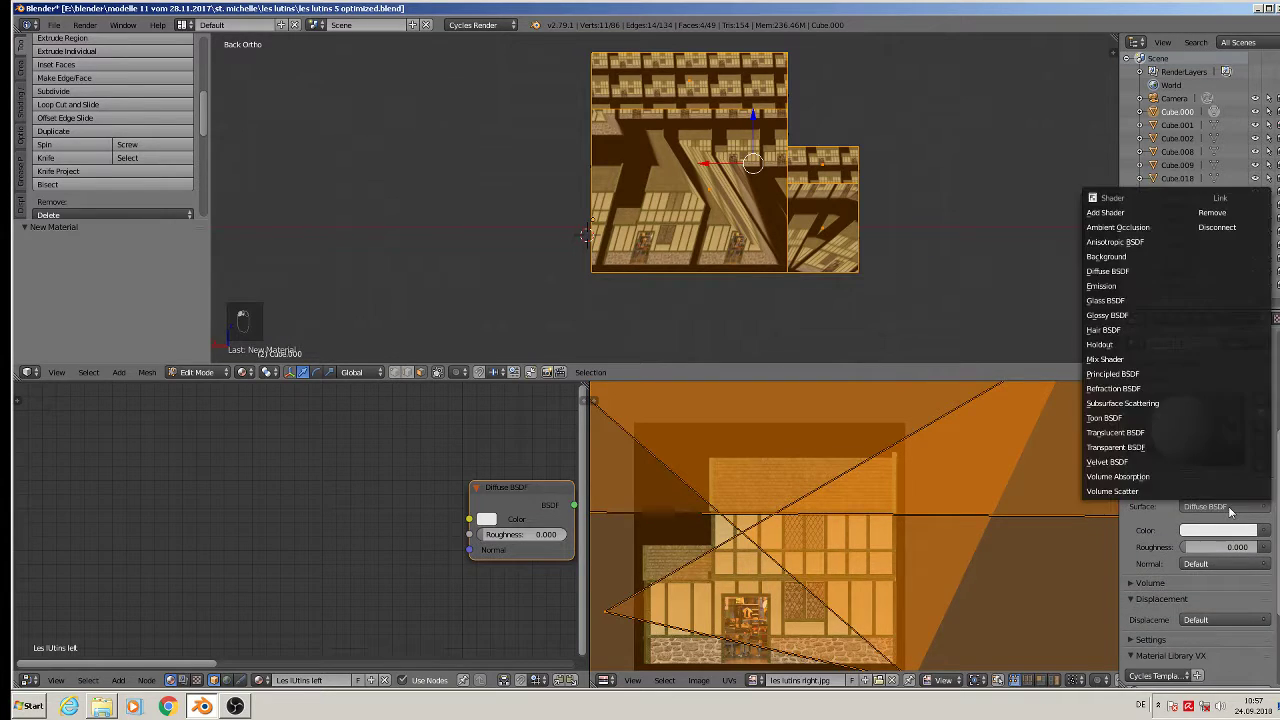
pyautogui.click(1131, 373)
pyautogui.click(1265, 548)
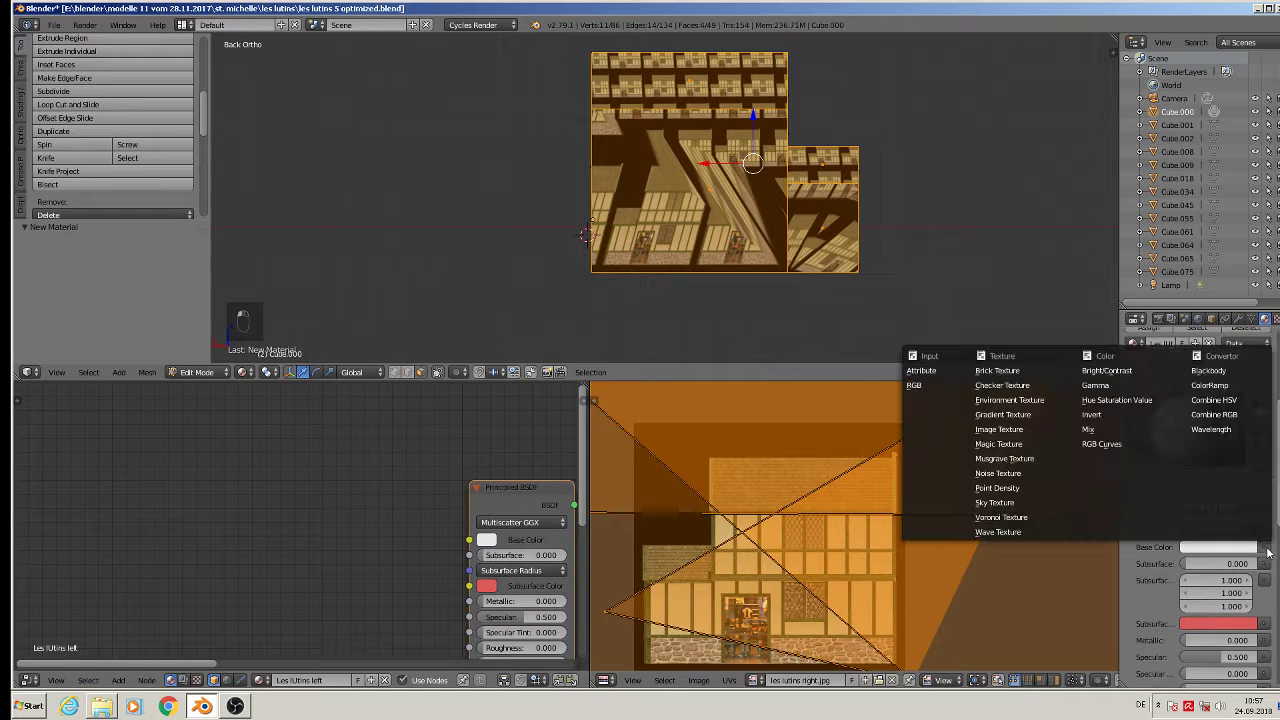
pyautogui.click(1021, 428)
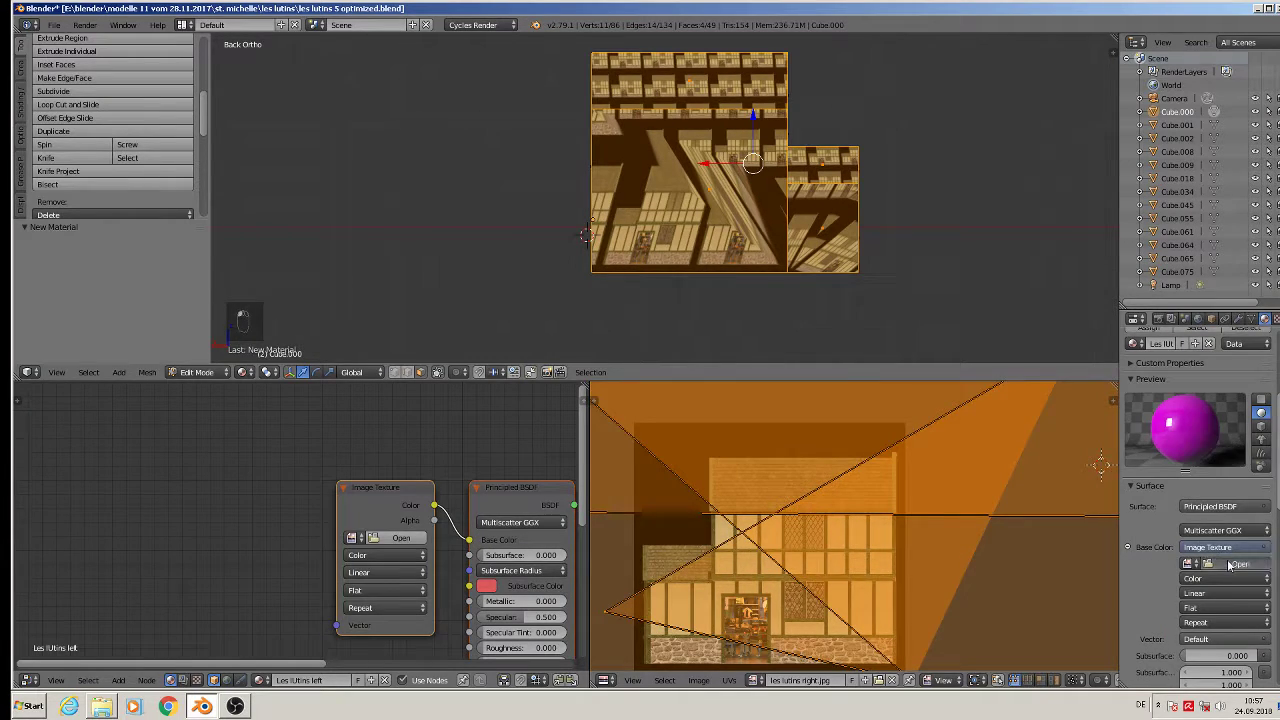
# Step: Load les lutins left.jpg from the textur folder into the base color image texture, browsing the files as thumbnails
pyautogui.click(1234, 565)
pyautogui.click(49, 309)
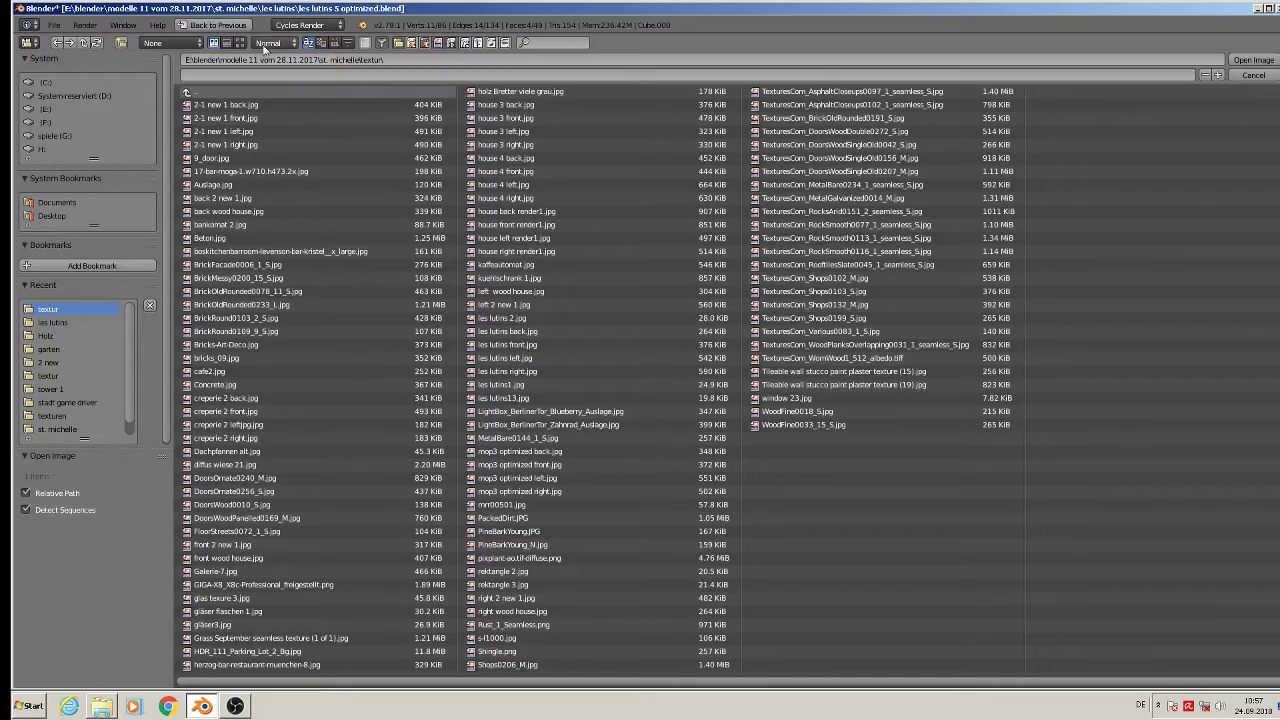
pyautogui.click(240, 43)
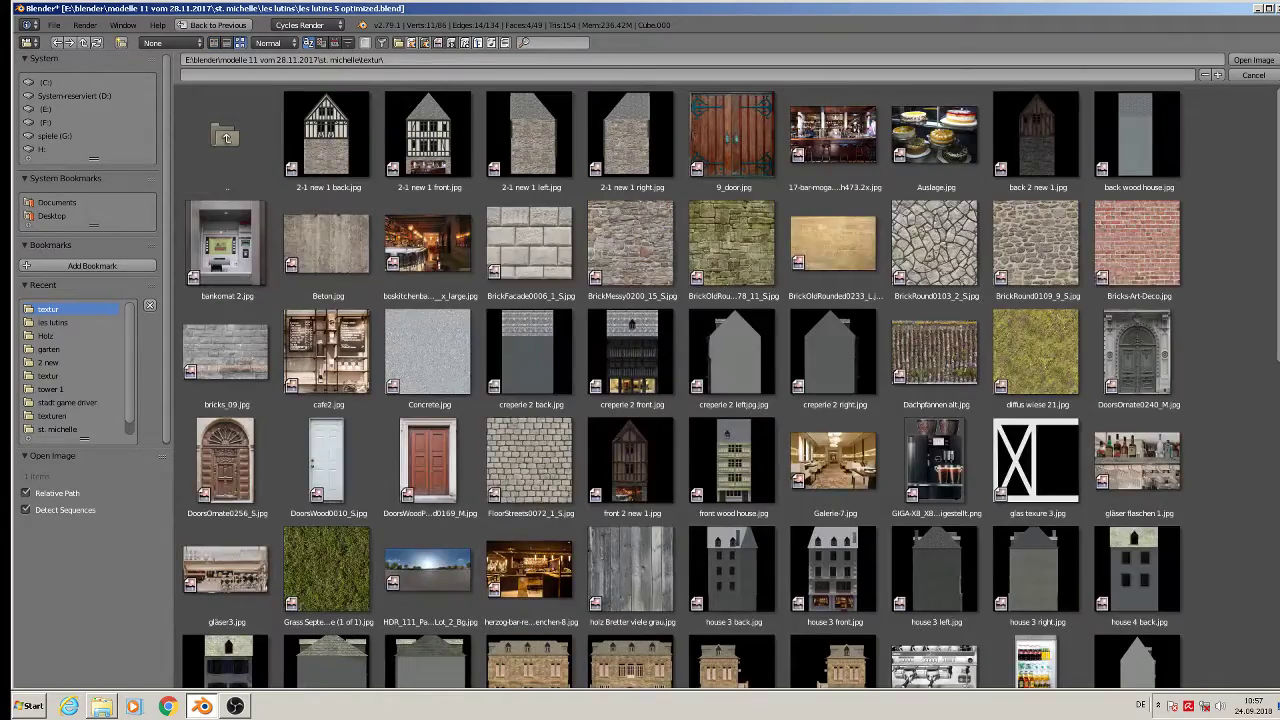
pyautogui.scroll(-5, 934, 451)
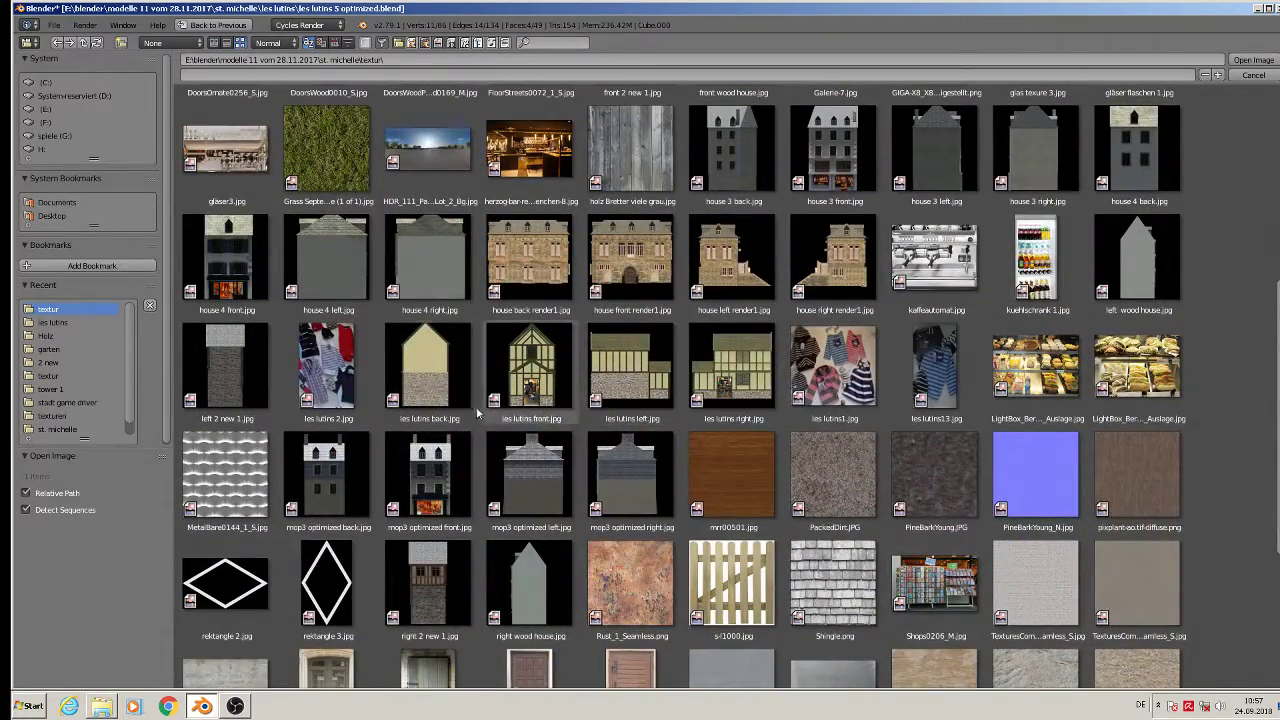
pyautogui.doubleClick(643, 410)
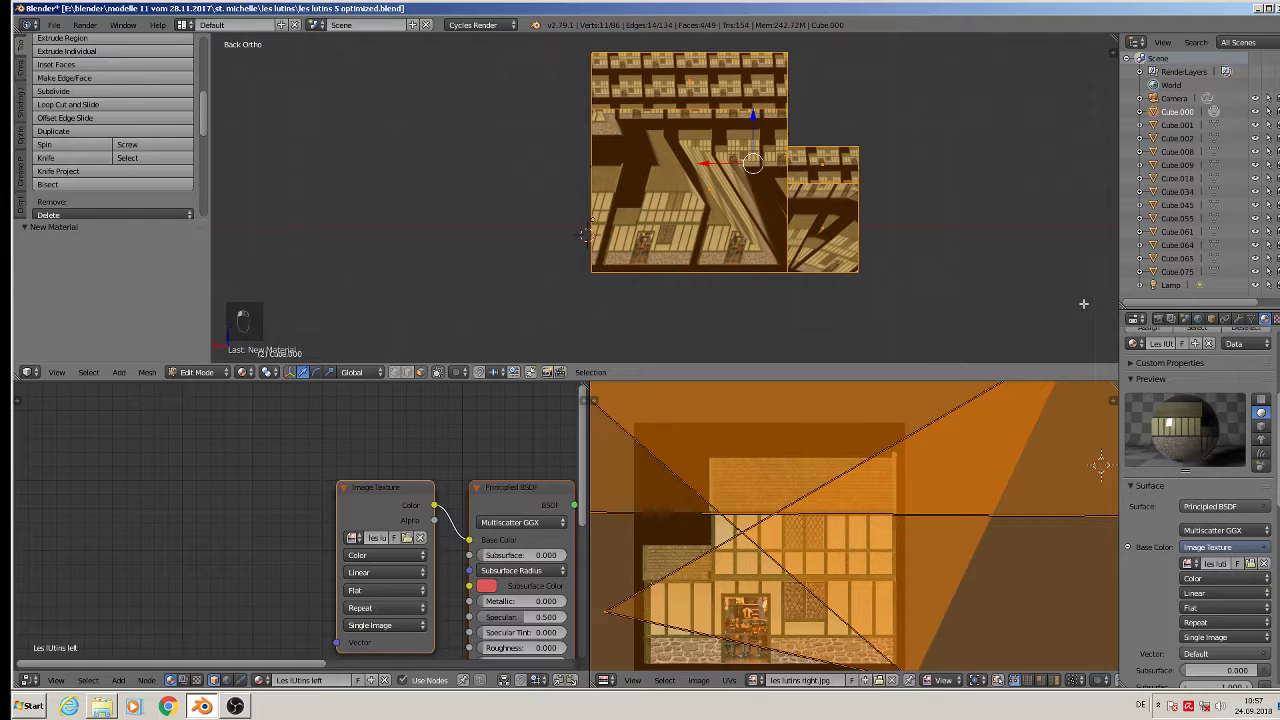
# Step: Unwrap the rear faces with Project From View and replace the UV editor's image with les lutins left.jpg
pyautogui.press('u')
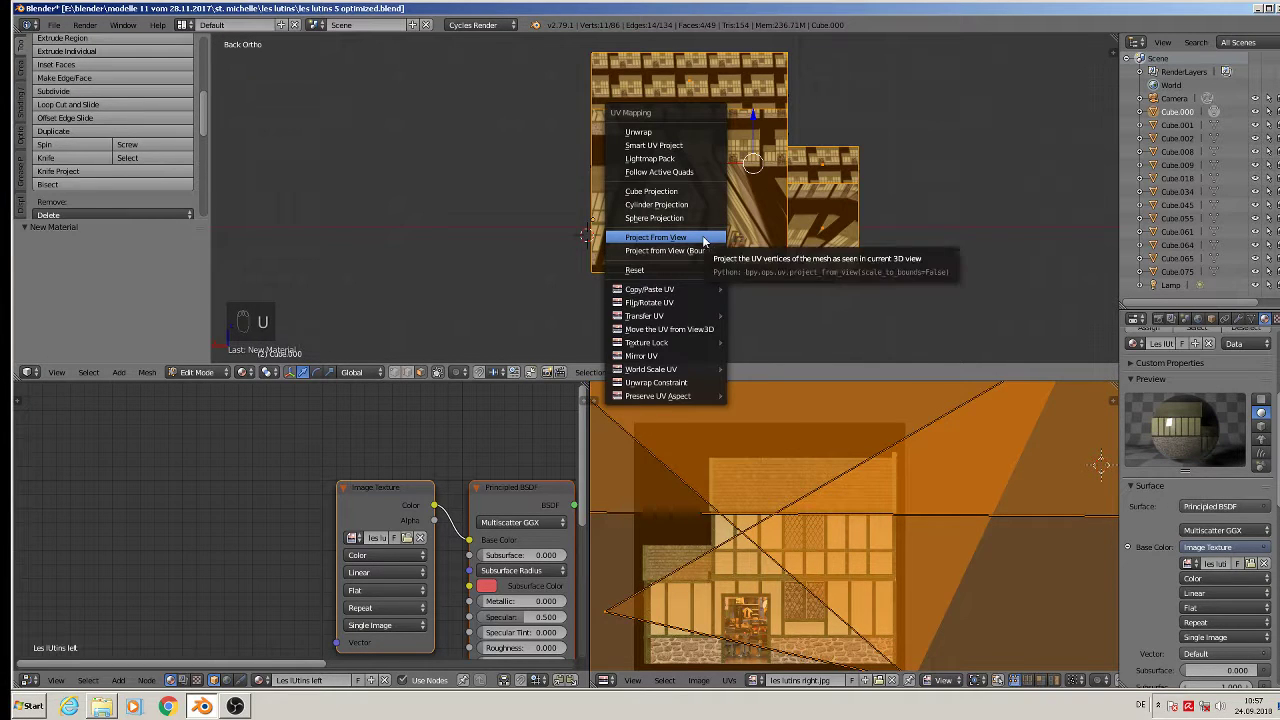
pyautogui.click(703, 239)
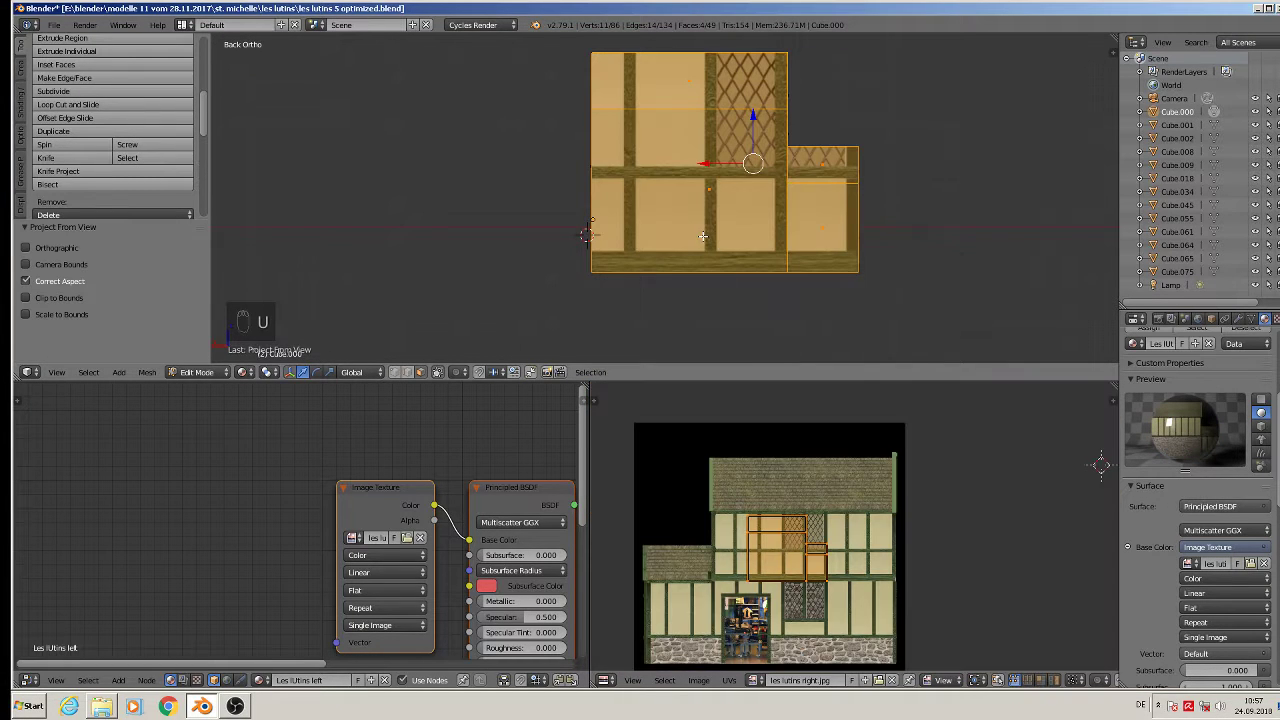
pyautogui.click(893, 680)
pyautogui.click(754, 680)
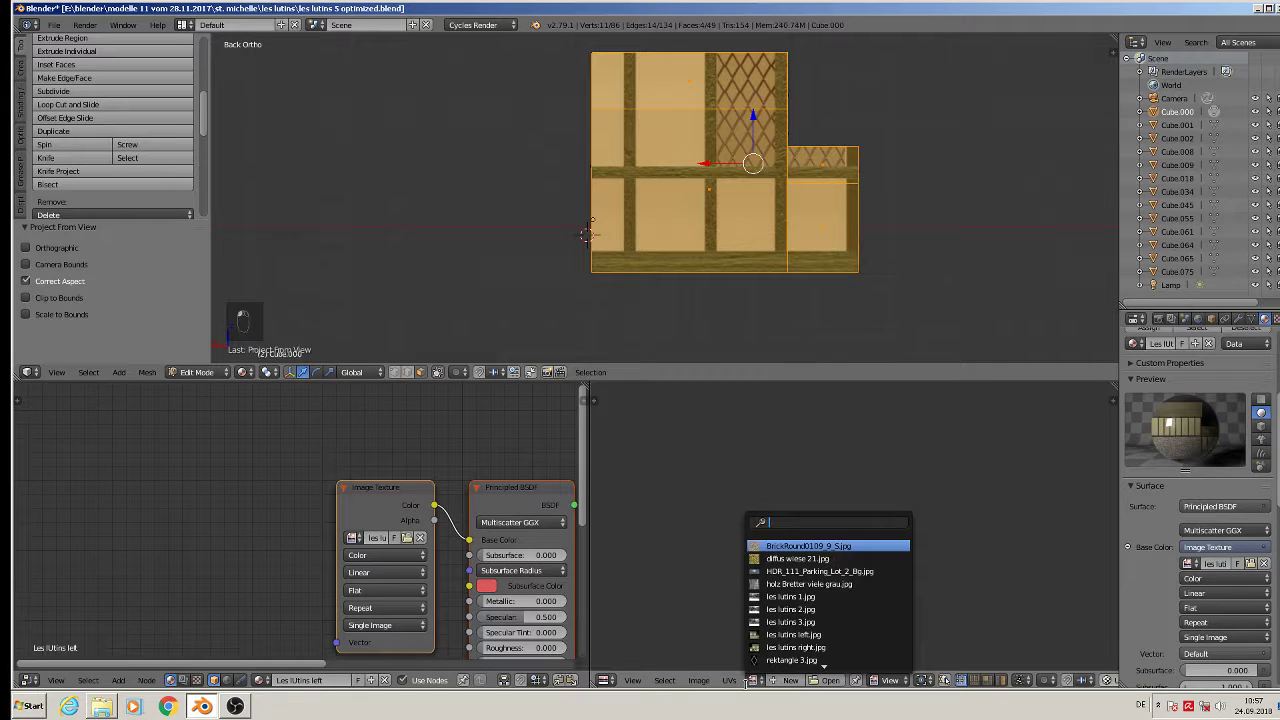
pyautogui.click(839, 634)
pyautogui.scroll(-1, 1037, 500)
# Step: Enlarge the projected rear UVs about 3.1 times and move them onto the house in les lutins left.jpg
pyautogui.press('s')
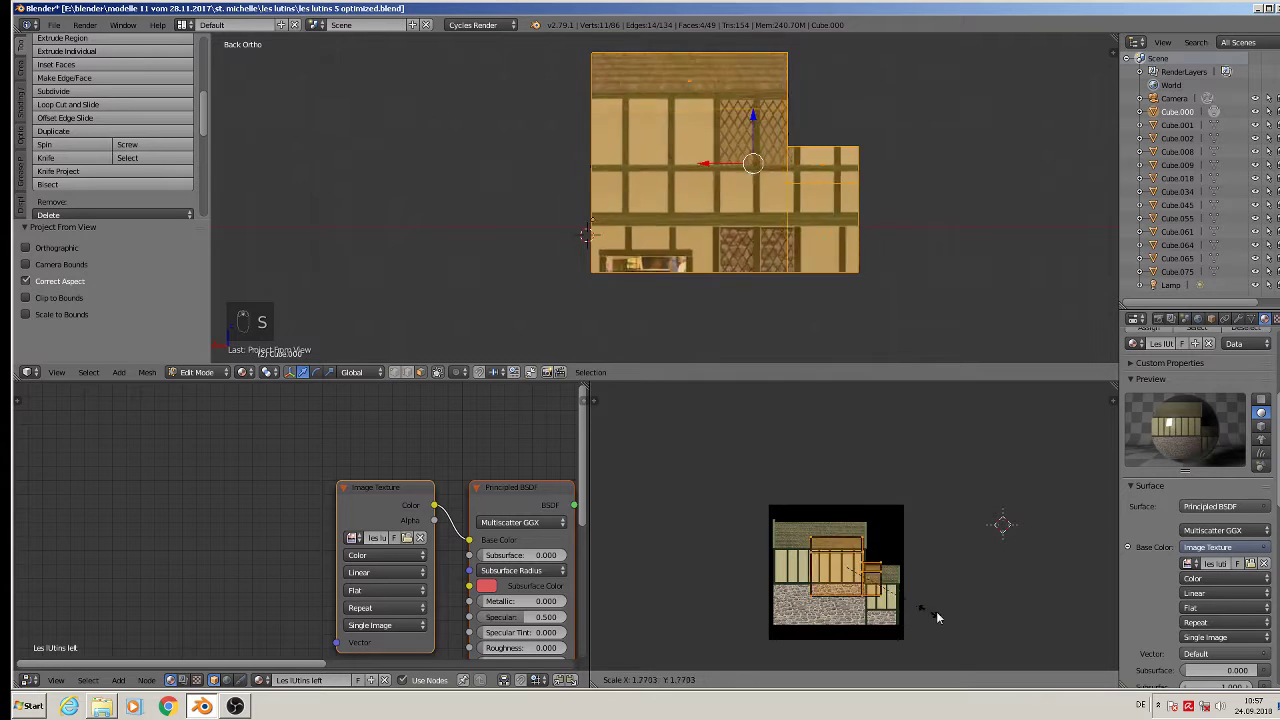
pyautogui.click(987, 617)
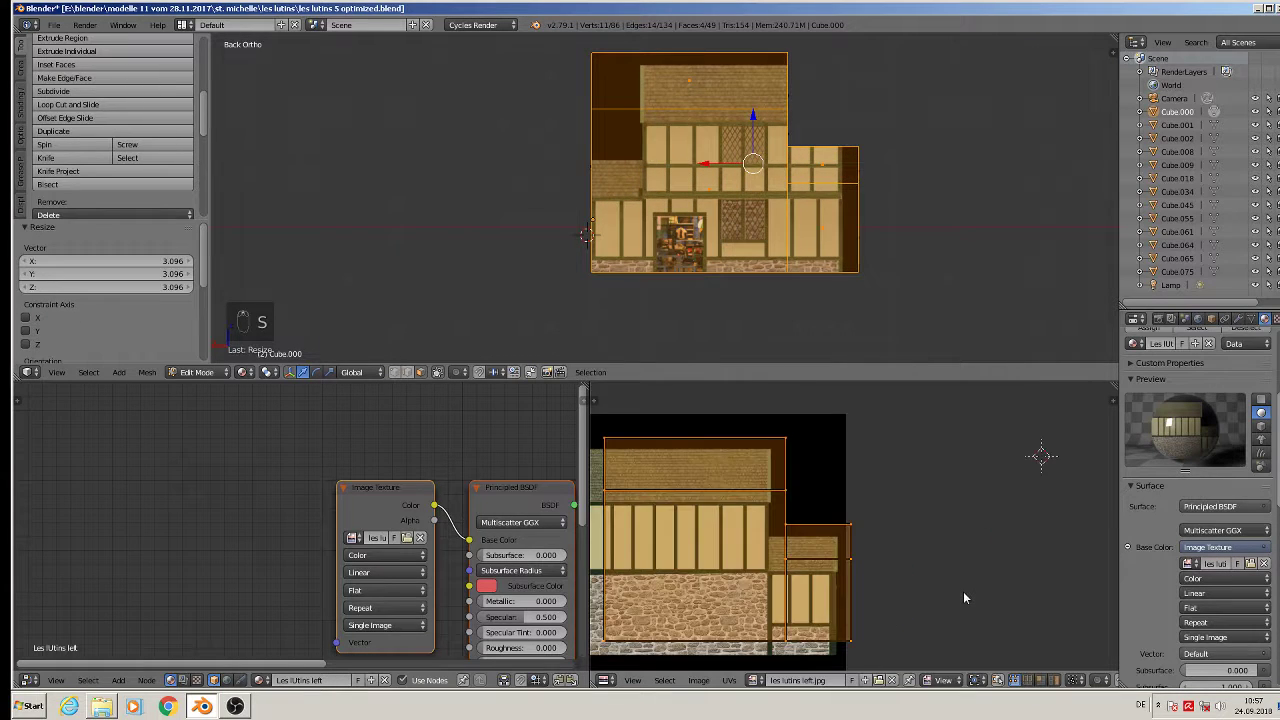
pyautogui.scroll(2, 963, 591)
pyautogui.moveTo(939, 574); pyautogui.dragTo(983, 553, button='middle')
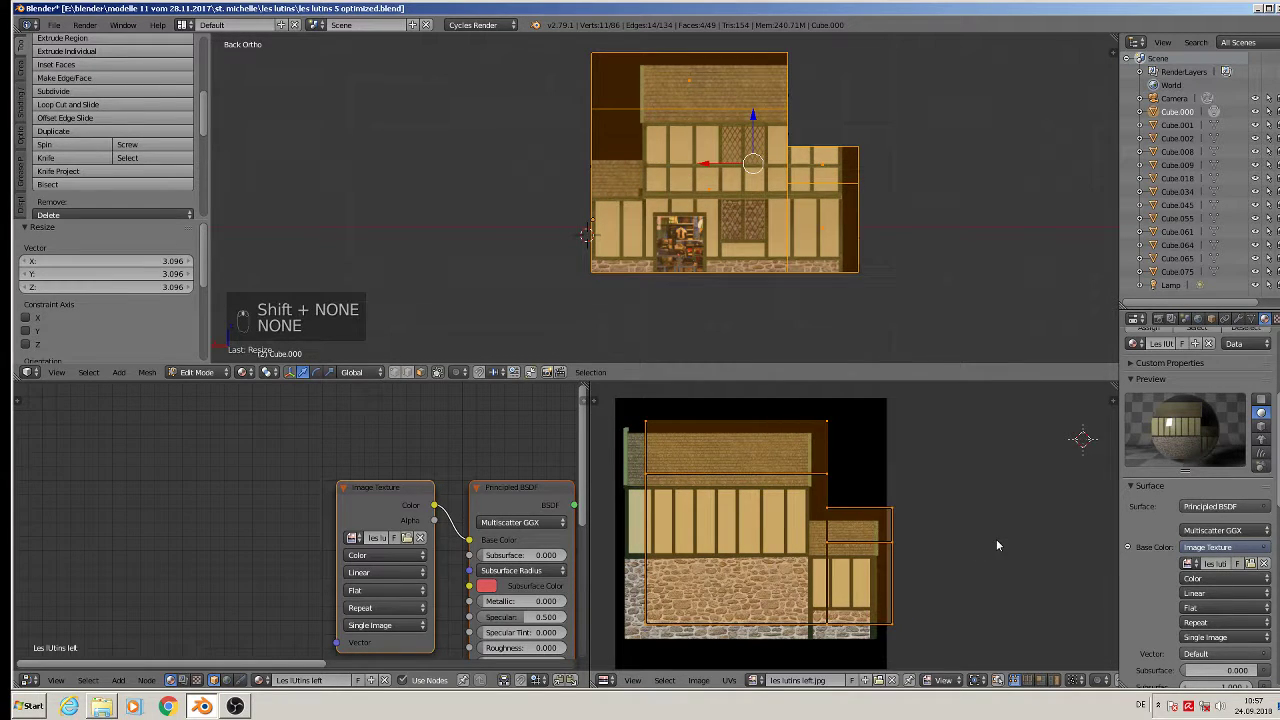
pyautogui.press('g')
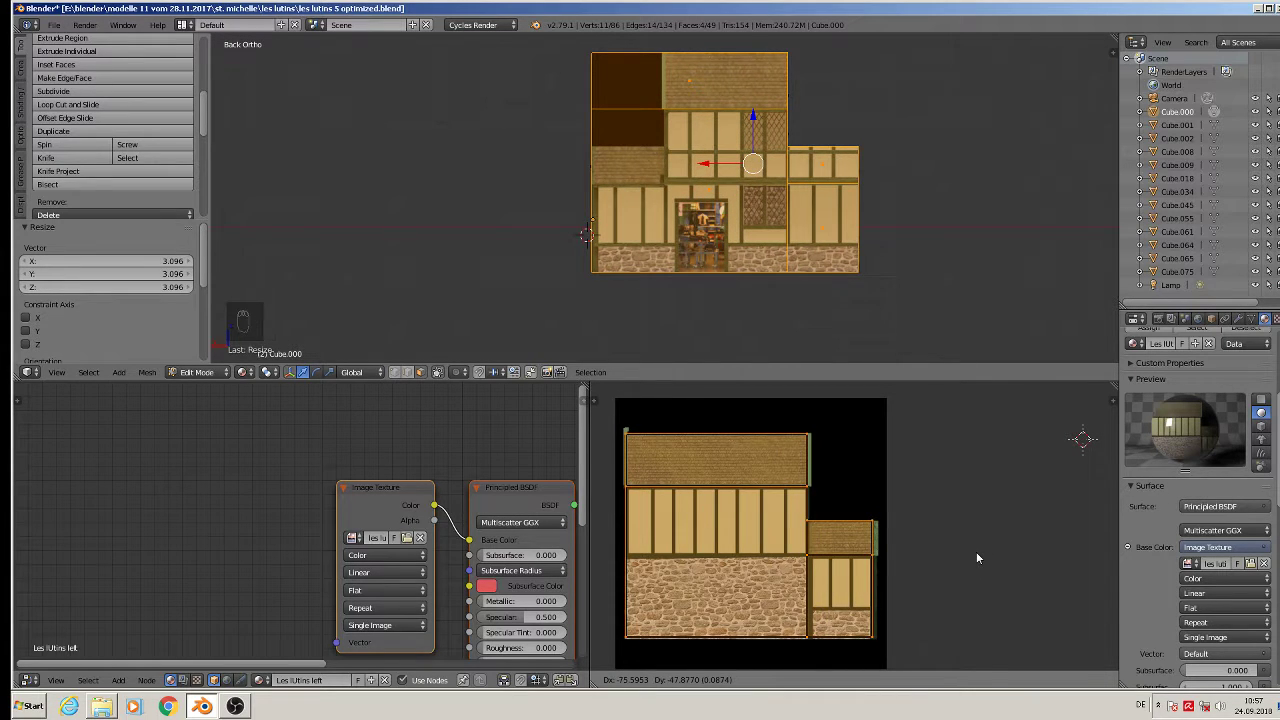
pyautogui.click(977, 551)
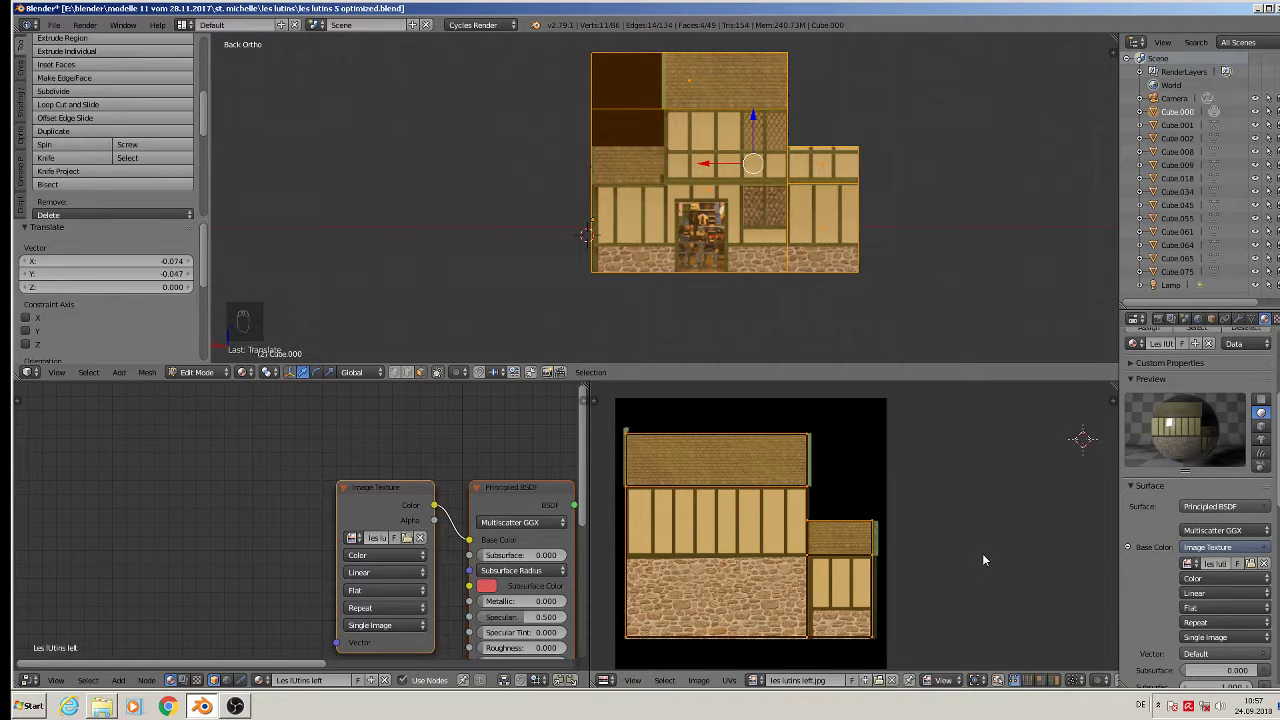
# Step: Fine-tune the rear UVs by scaling them about 1.017 and shifting them slightly to match the house outline
pyautogui.press('s')
pyautogui.click(933, 538)
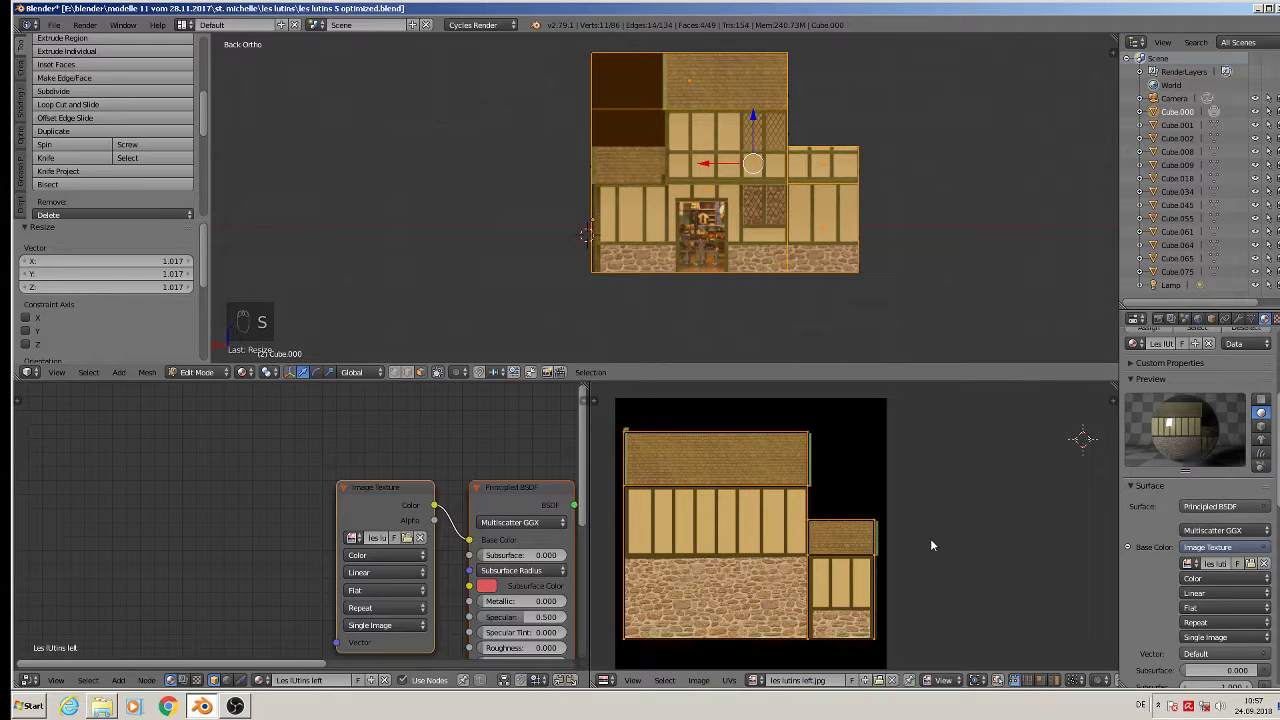
pyautogui.press('g')
pyautogui.click(934, 540)
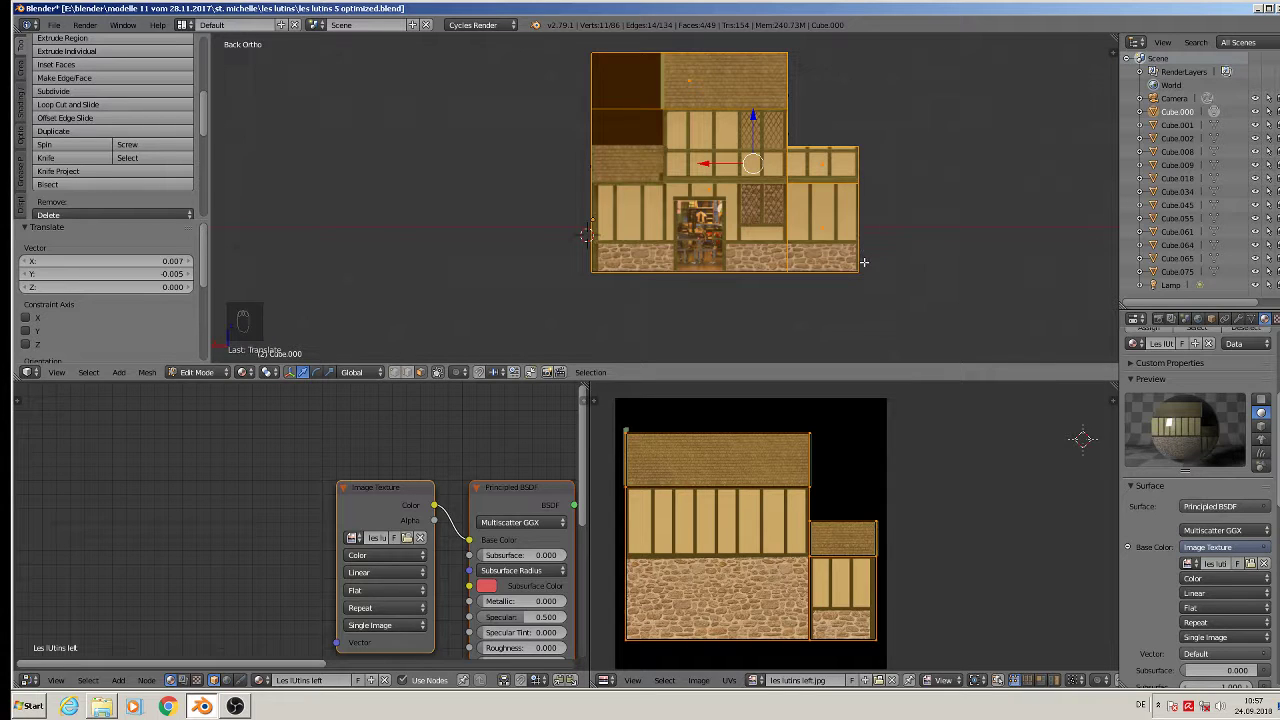
# Step: Assign the Les lUtins left material to the rear faces, deselect everything and return to Object Mode
pyautogui.scroll(5, 1170, 384)
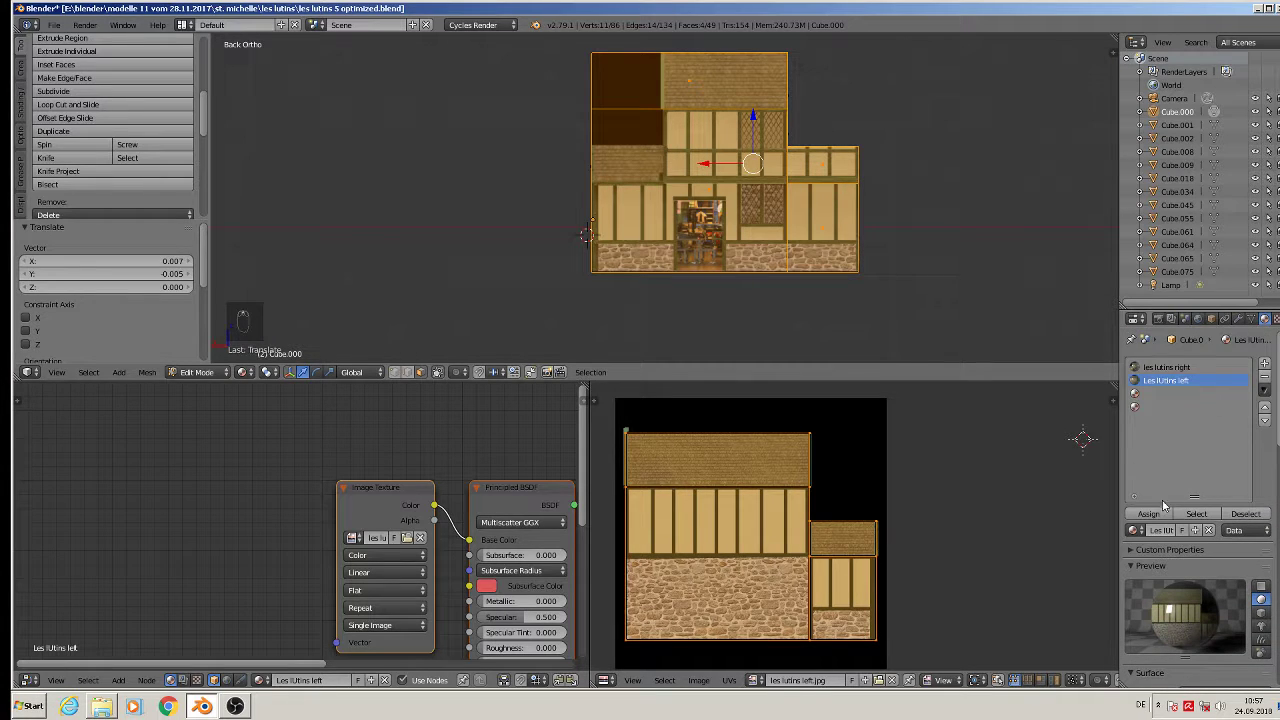
pyautogui.click(1158, 513)
pyautogui.press('a')
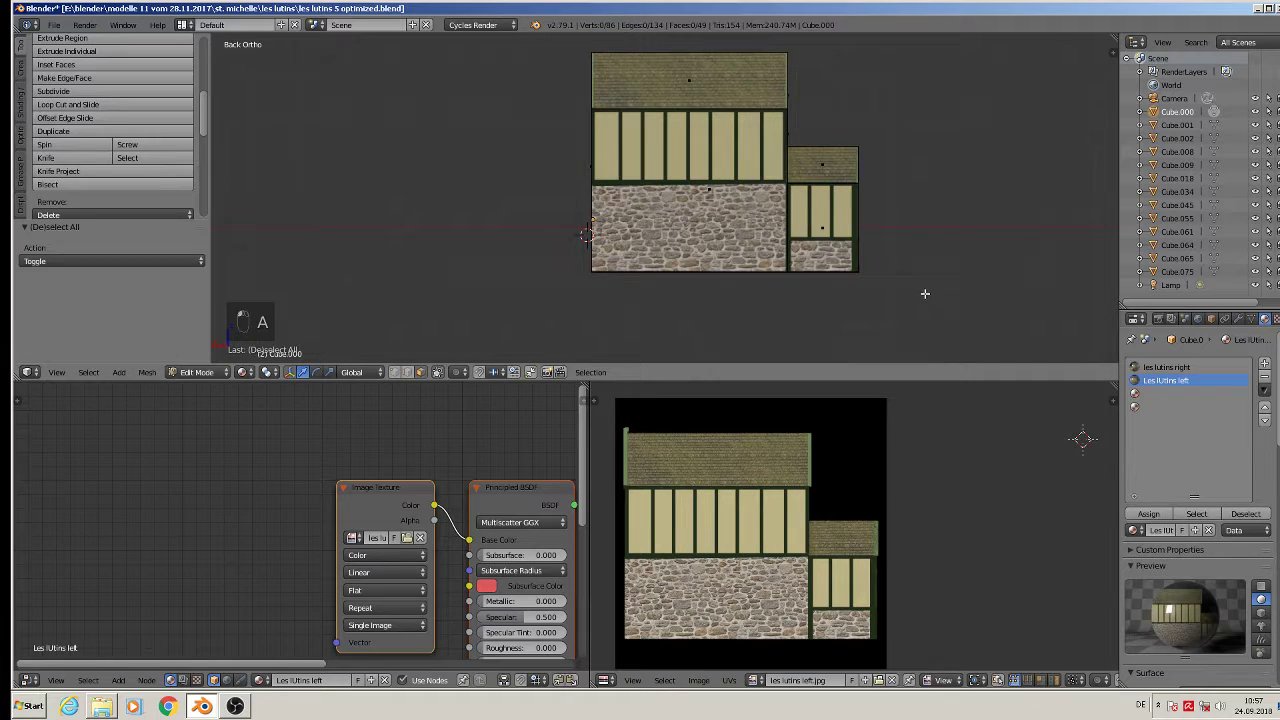
pyautogui.press('Tab')
pyautogui.moveTo(939, 298); pyautogui.dragTo(853, 331, button='middle')
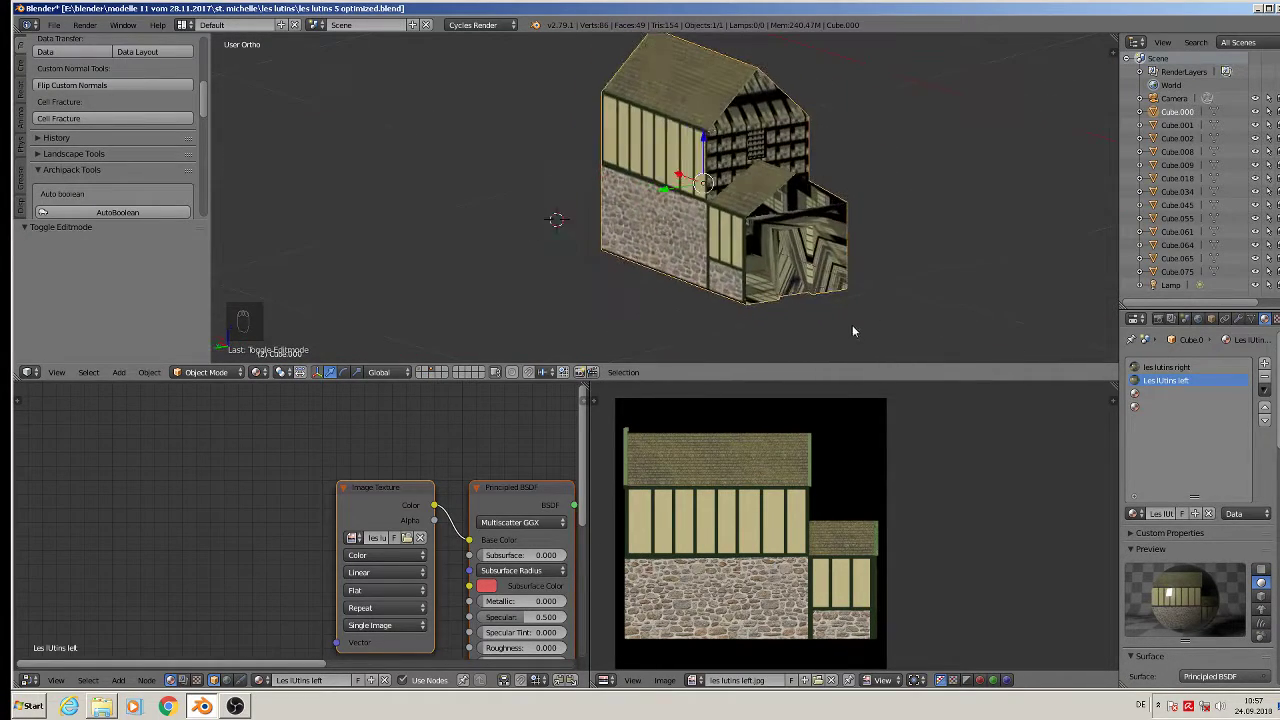
# Step: Raise the roughness of the Les lUtins left material to about 0.806
pyautogui.scroll(-5, 1219, 543)
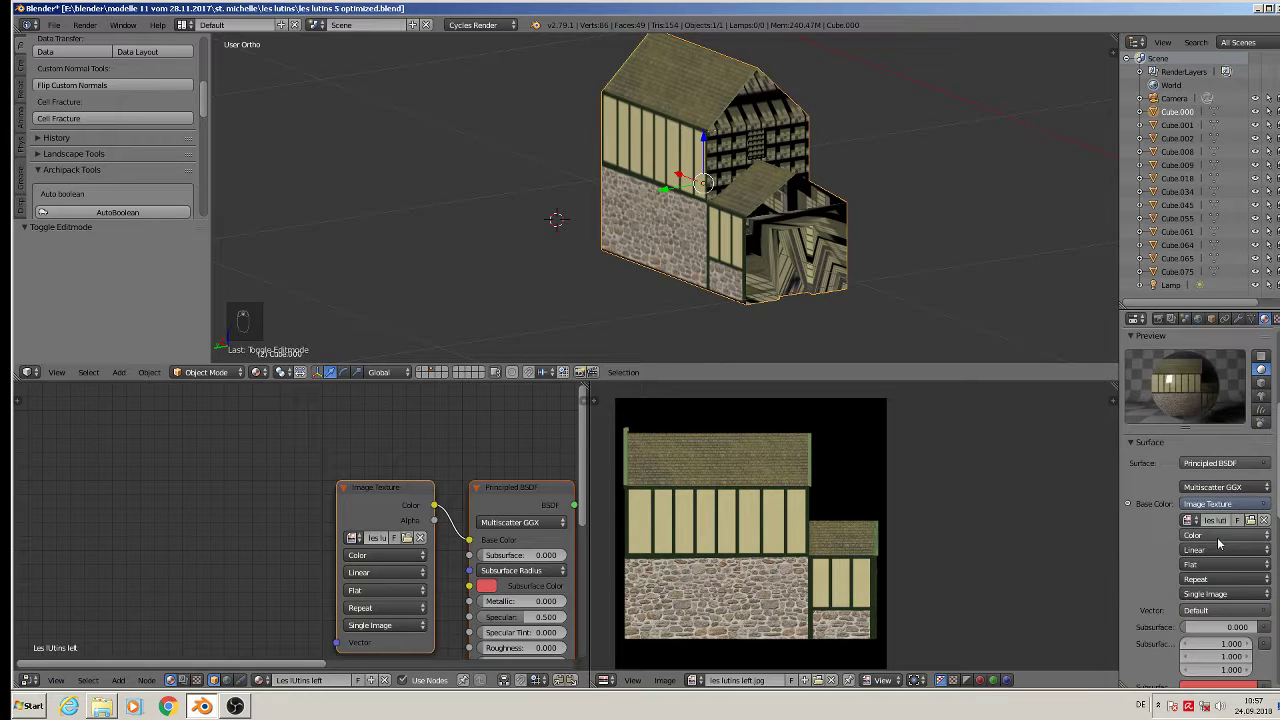
pyautogui.scroll(-1, 1219, 543)
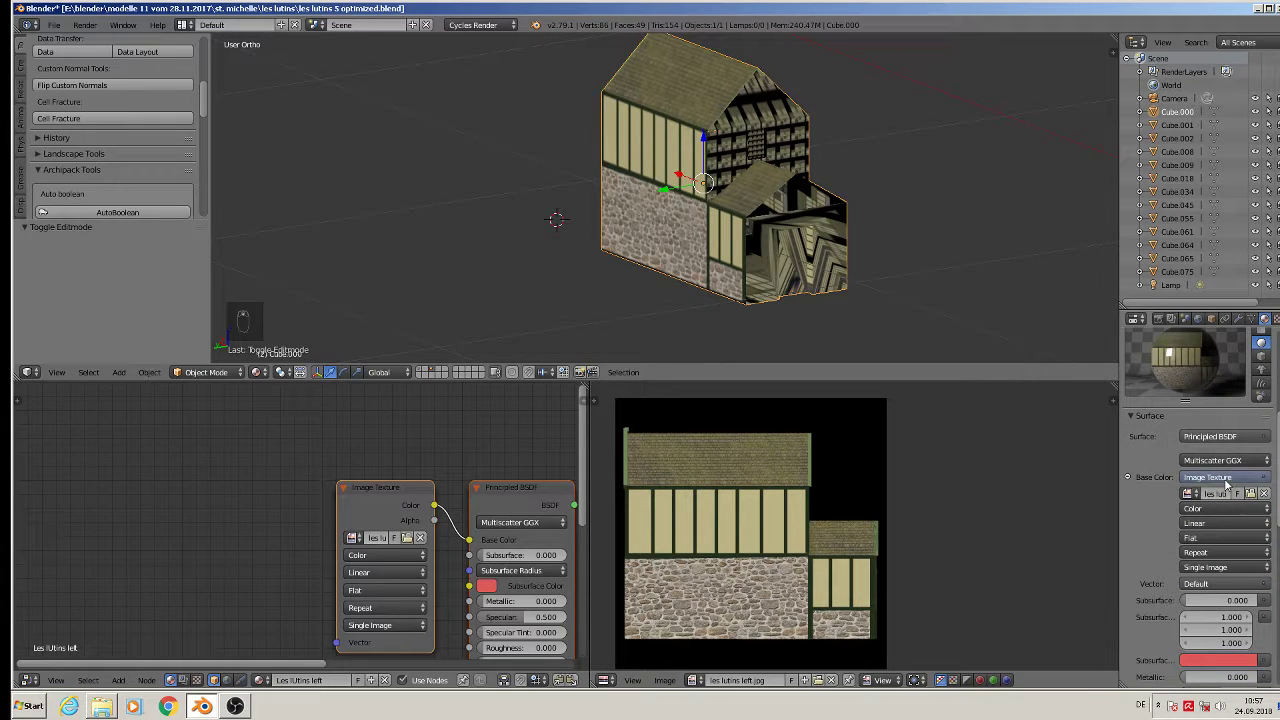
pyautogui.scroll(-4, 1204, 541)
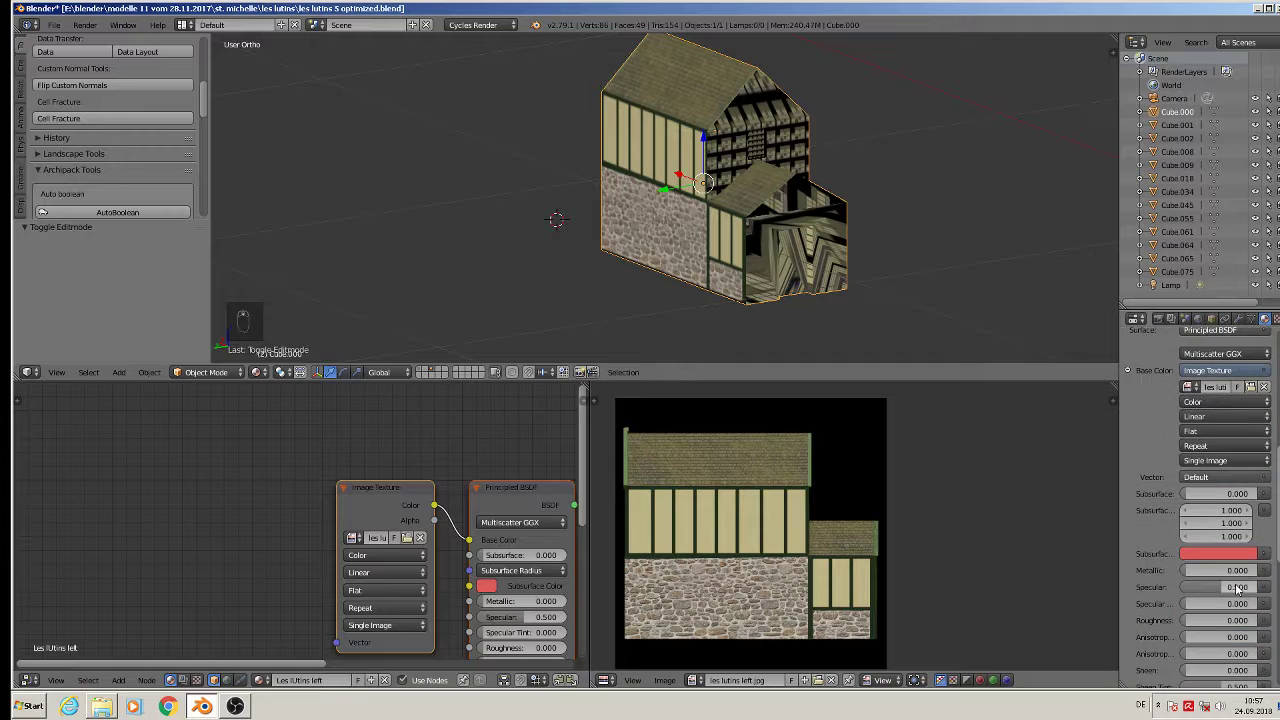
pyautogui.moveTo(1199, 621); pyautogui.dragTo(1238, 621)
# Step: Raise the roughness of the les lutins right material to about 0.843
pyautogui.scroll(12, 1184, 405)
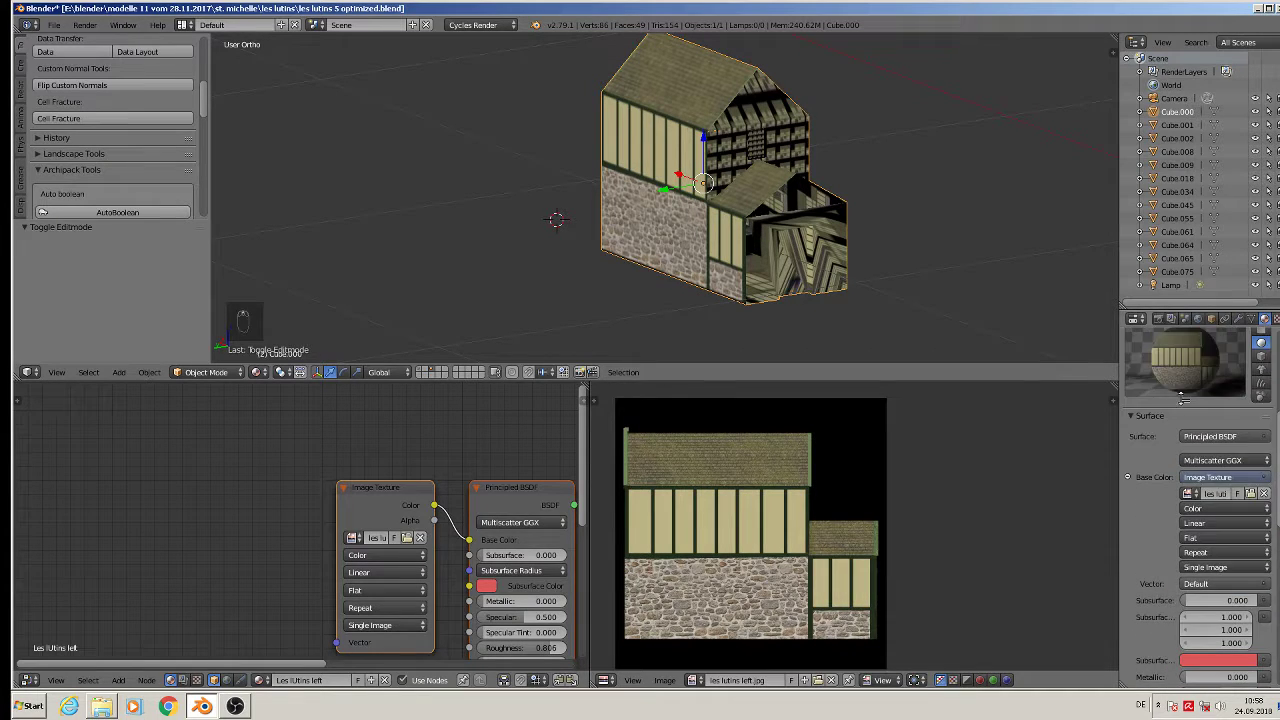
pyautogui.click(1170, 368)
pyautogui.scroll(-12, 1210, 560)
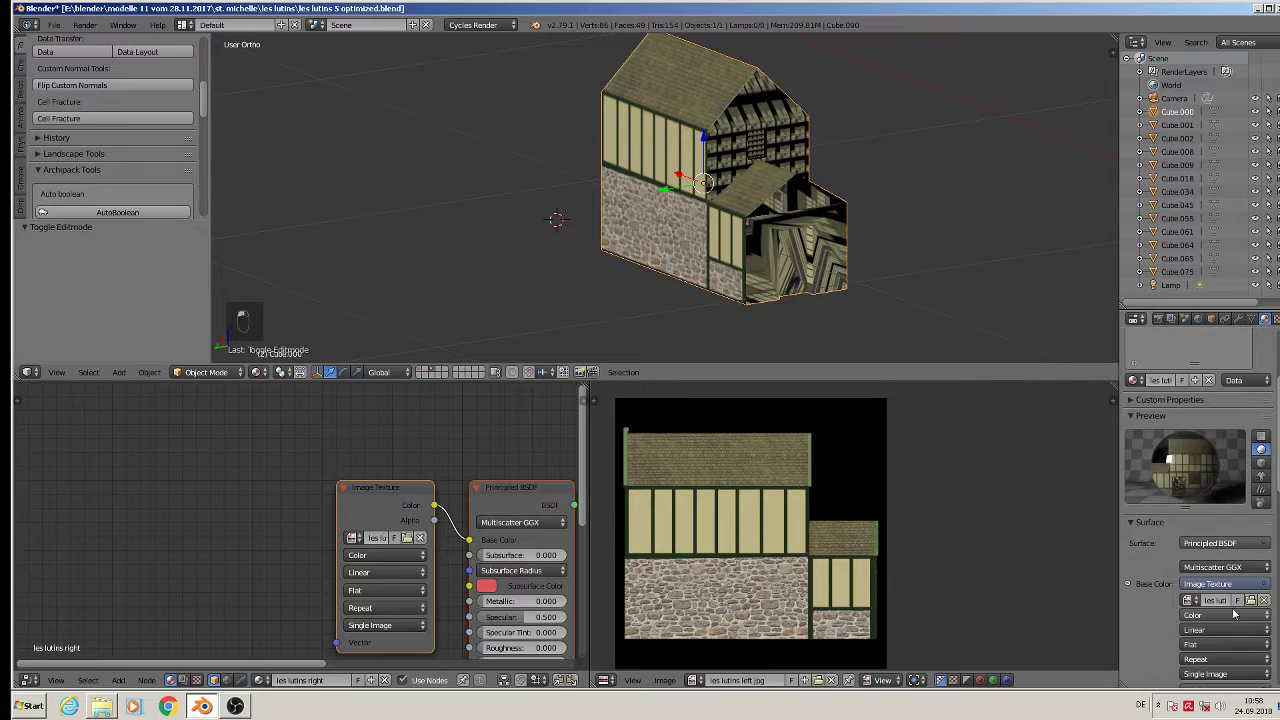
pyautogui.moveTo(1224, 619); pyautogui.dragTo(1248, 619)
pyautogui.scroll(12, 1200, 560)
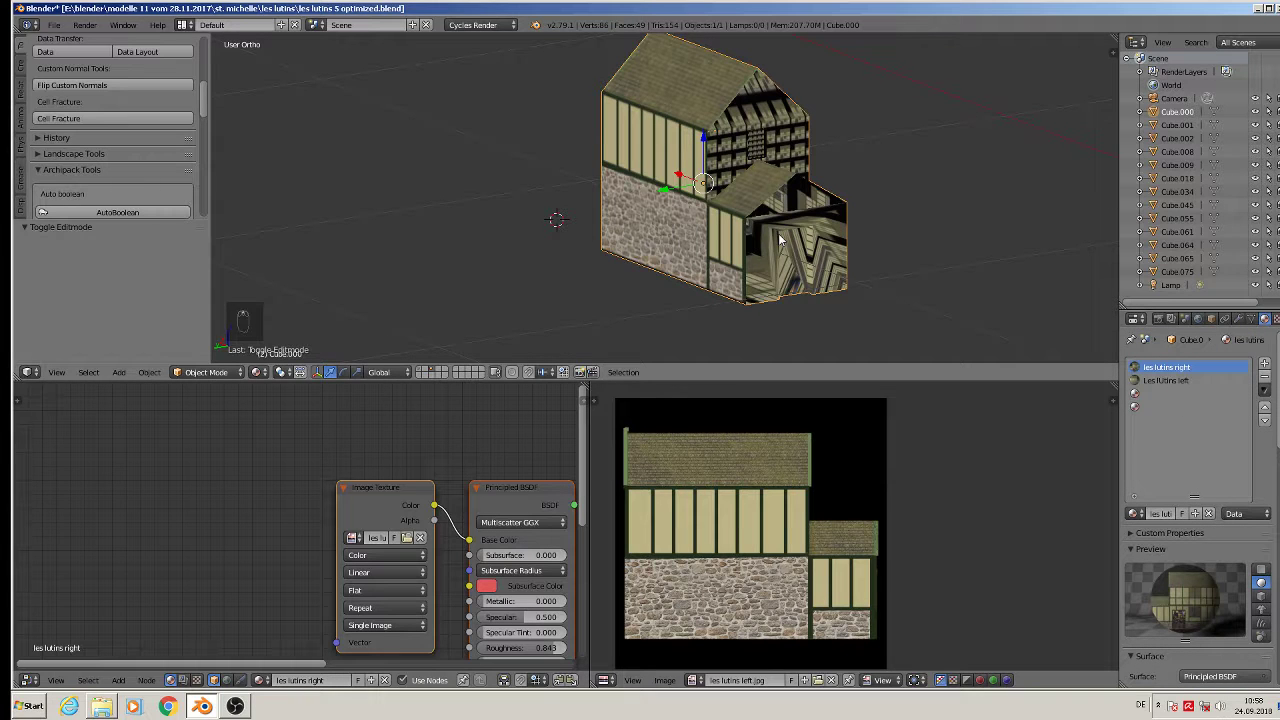
# Step: Show the house from the left orthographic view and box-select its gable-side faces in Edit Mode
pyautogui.press('KP_3')
pyautogui.press('ctrl+KP_3')
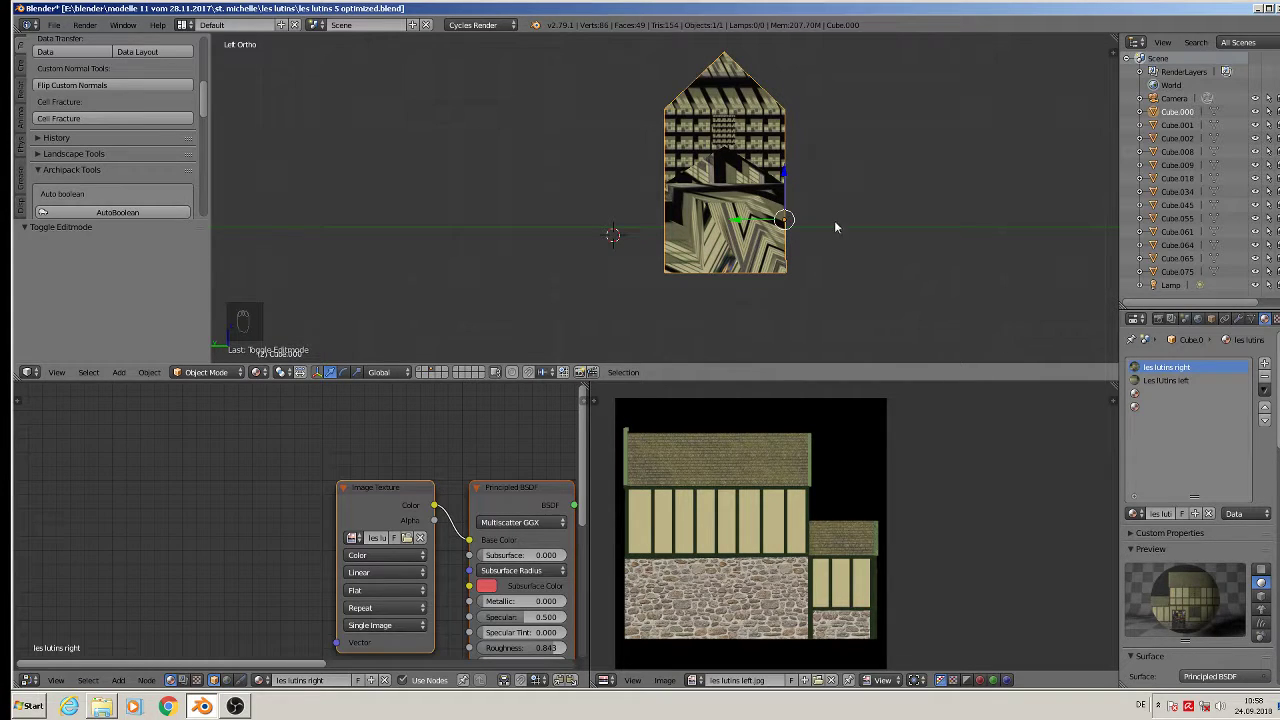
pyautogui.press('Tab')
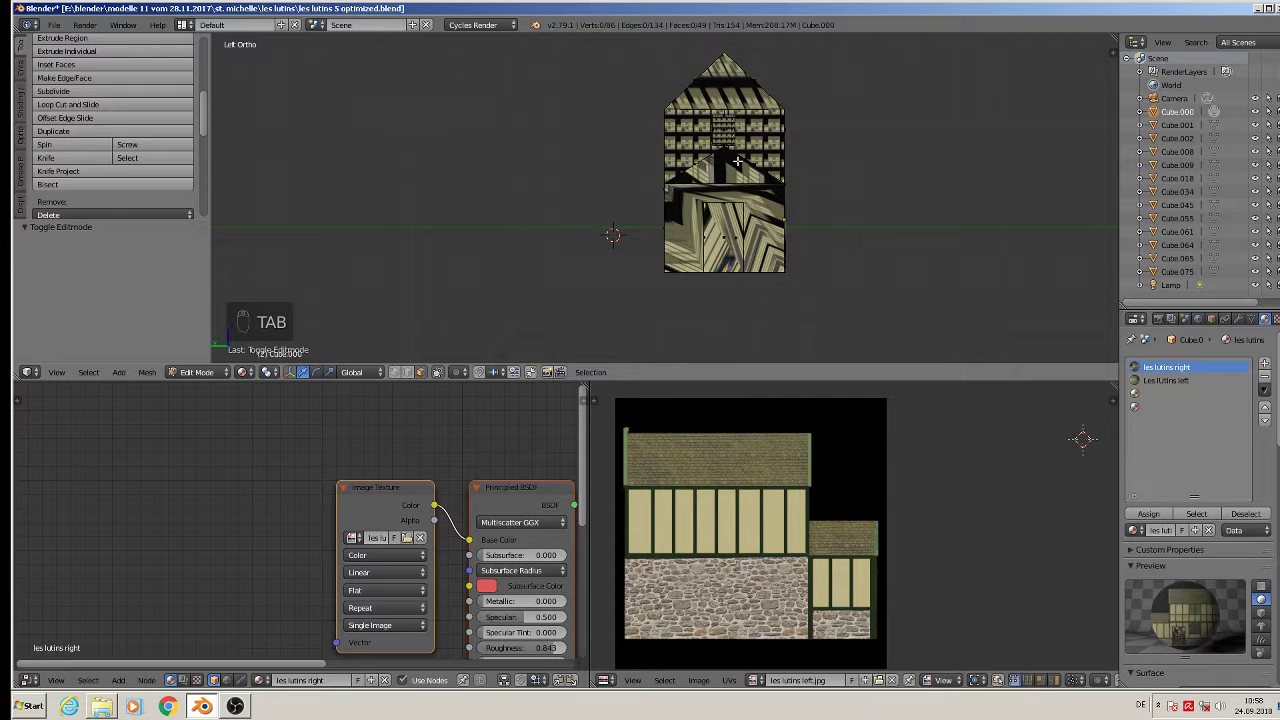
pyautogui.press('a')
pyautogui.press('a')
pyautogui.press('a')
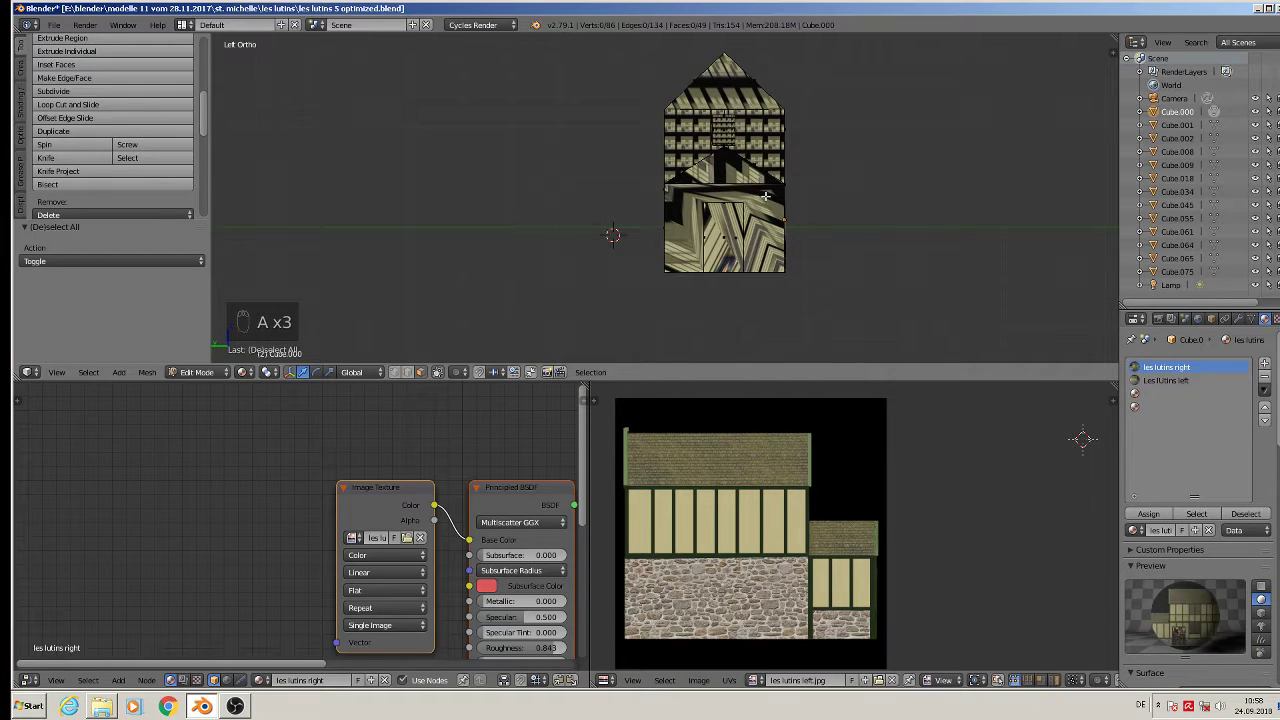
pyautogui.press('b')
pyautogui.moveTo(903, 323); pyautogui.dragTo(611, 43)
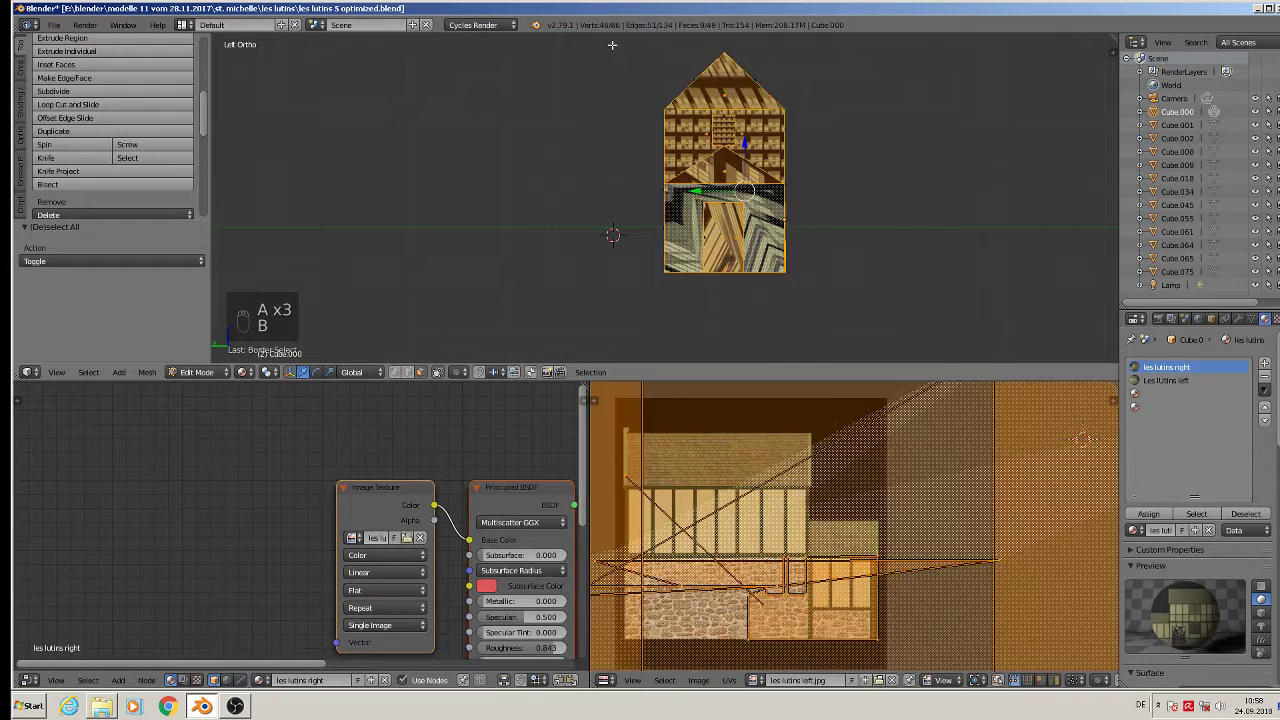
# Step: Deselect the two stray faces around the side doorway and return to the left orthographic view
pyautogui.moveTo(620, 47); pyautogui.dragTo(517, 208, button='middle')
pyautogui.moveTo(790, 210); pyautogui.dragTo(1056, 194, button='middle')
pyautogui.rightClick(776, 255)
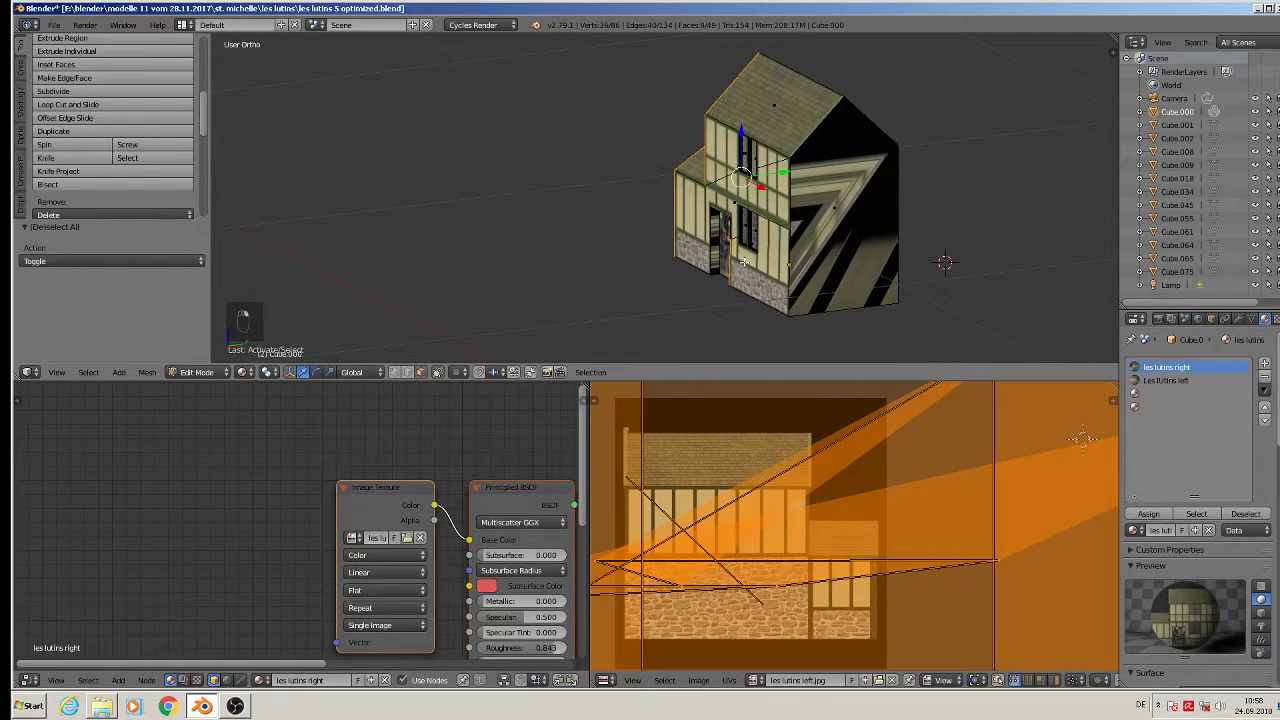
pyautogui.moveTo(745, 263); pyautogui.dragTo(885, 239, button='middle')
pyautogui.scroll(4, 822, 241)
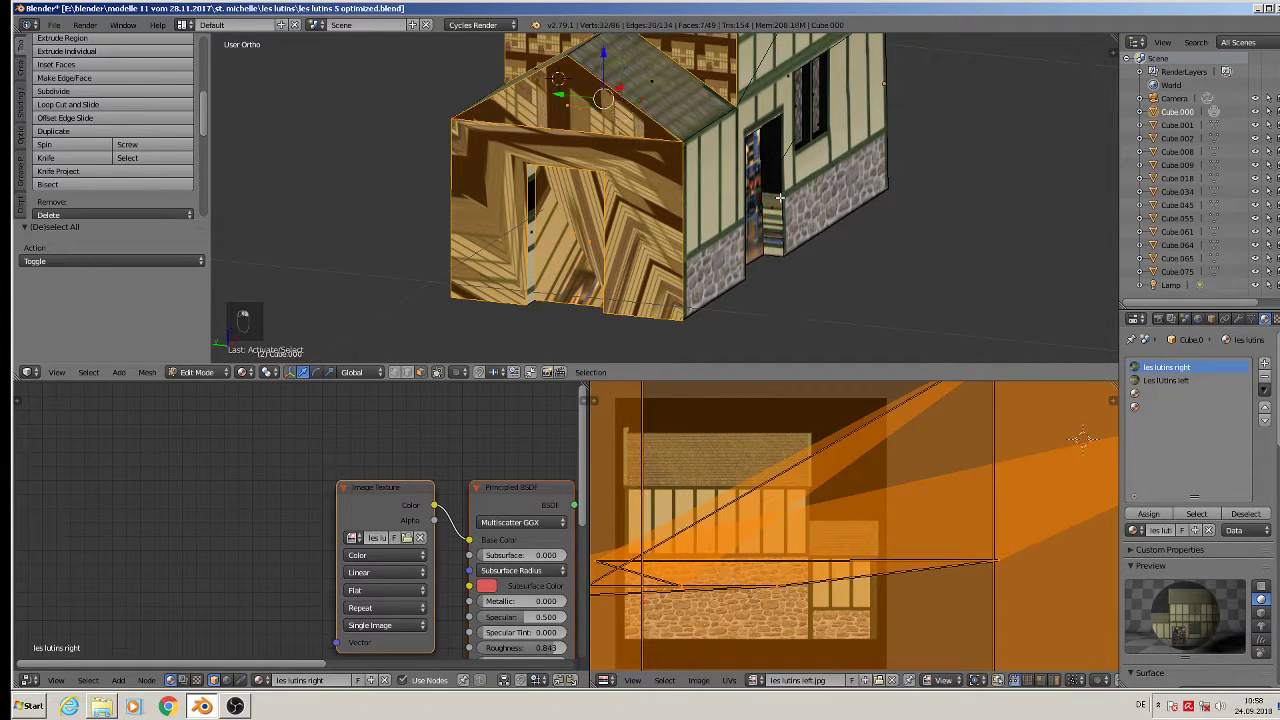
pyautogui.moveTo(780, 198); pyautogui.dragTo(862, 187, button='middle')
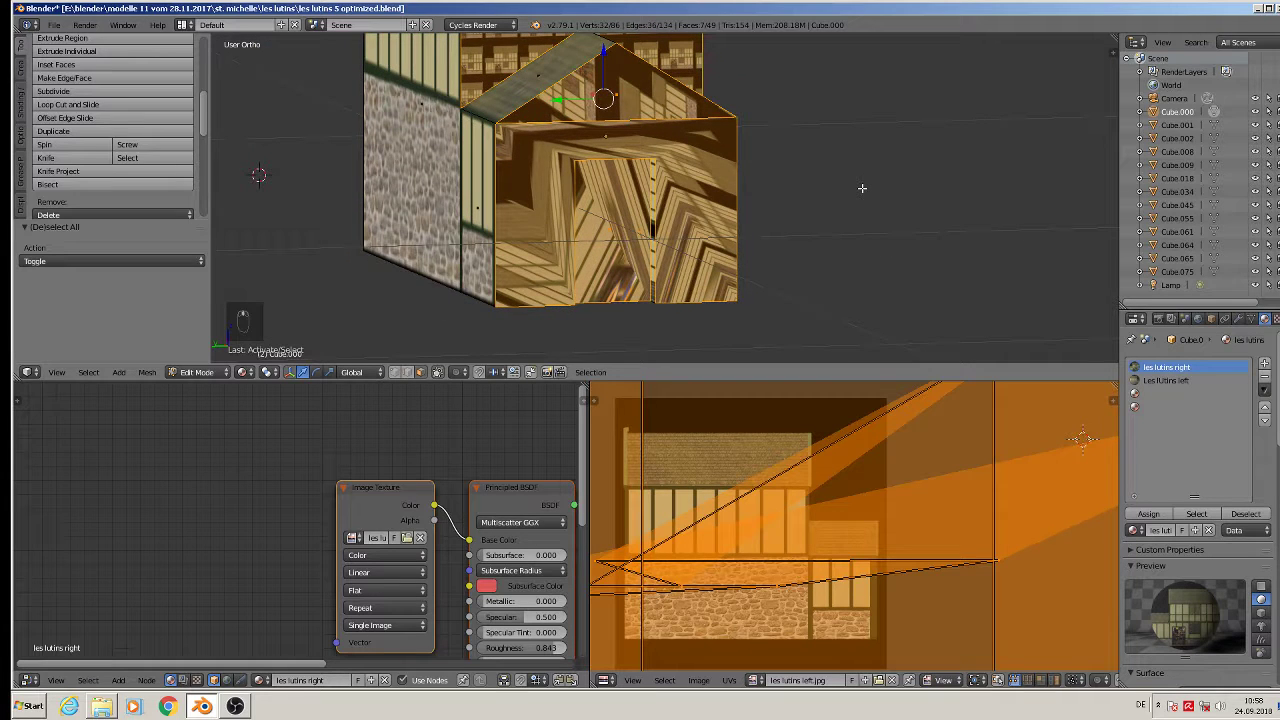
pyautogui.press('ctrl+KP_3')
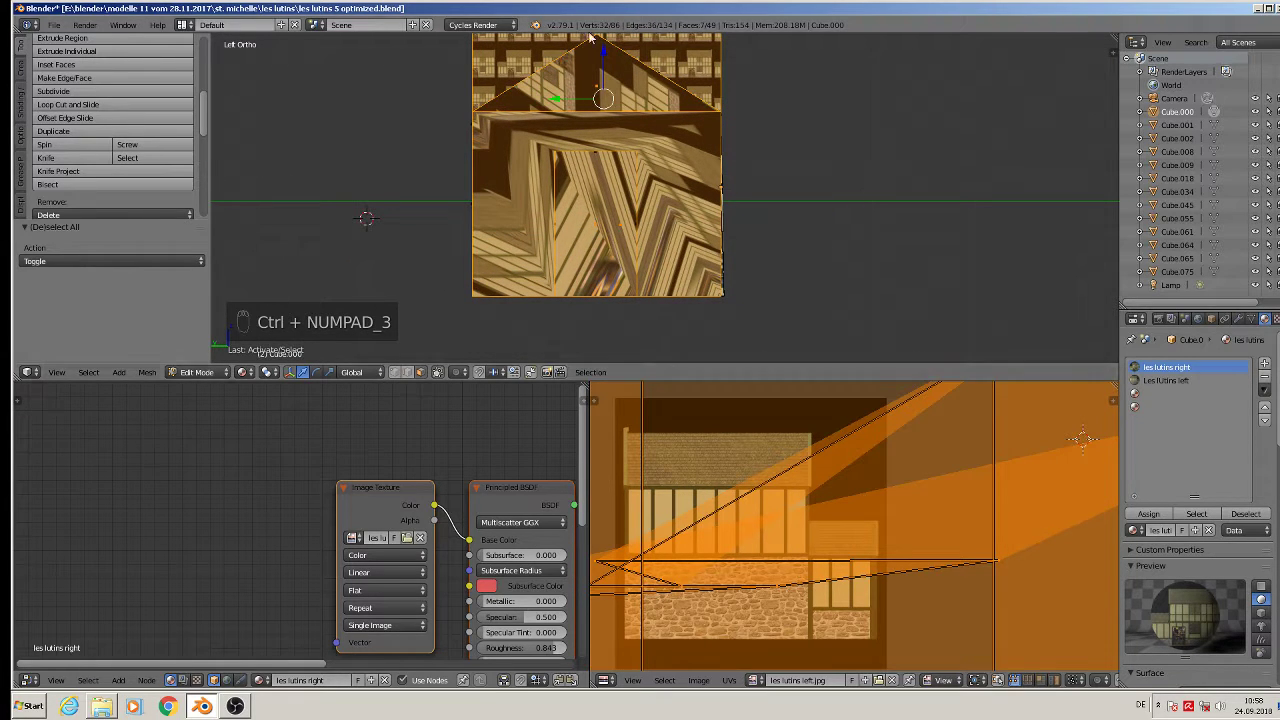
# Step: Create a new material in the third, empty material slot and name it les lutins front
pyautogui.click(1264, 363)
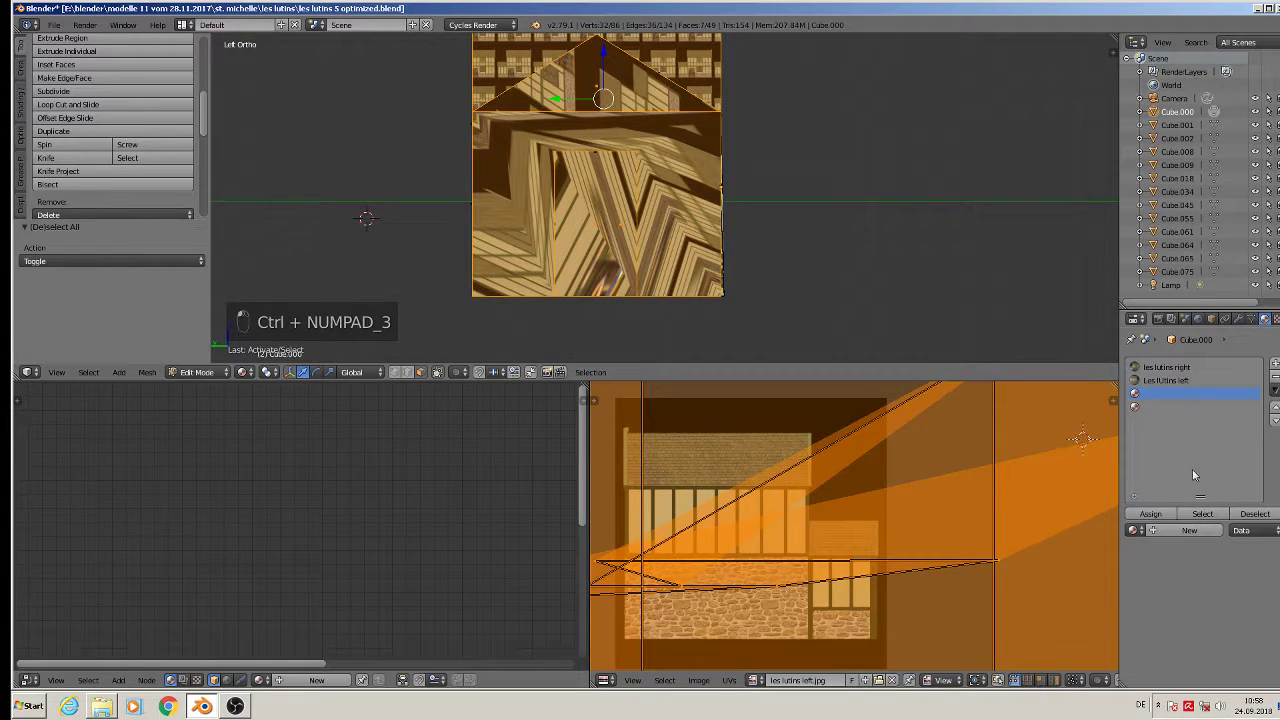
pyautogui.click(1178, 530)
pyautogui.click(1168, 530)
pyautogui.press('BackSpace')
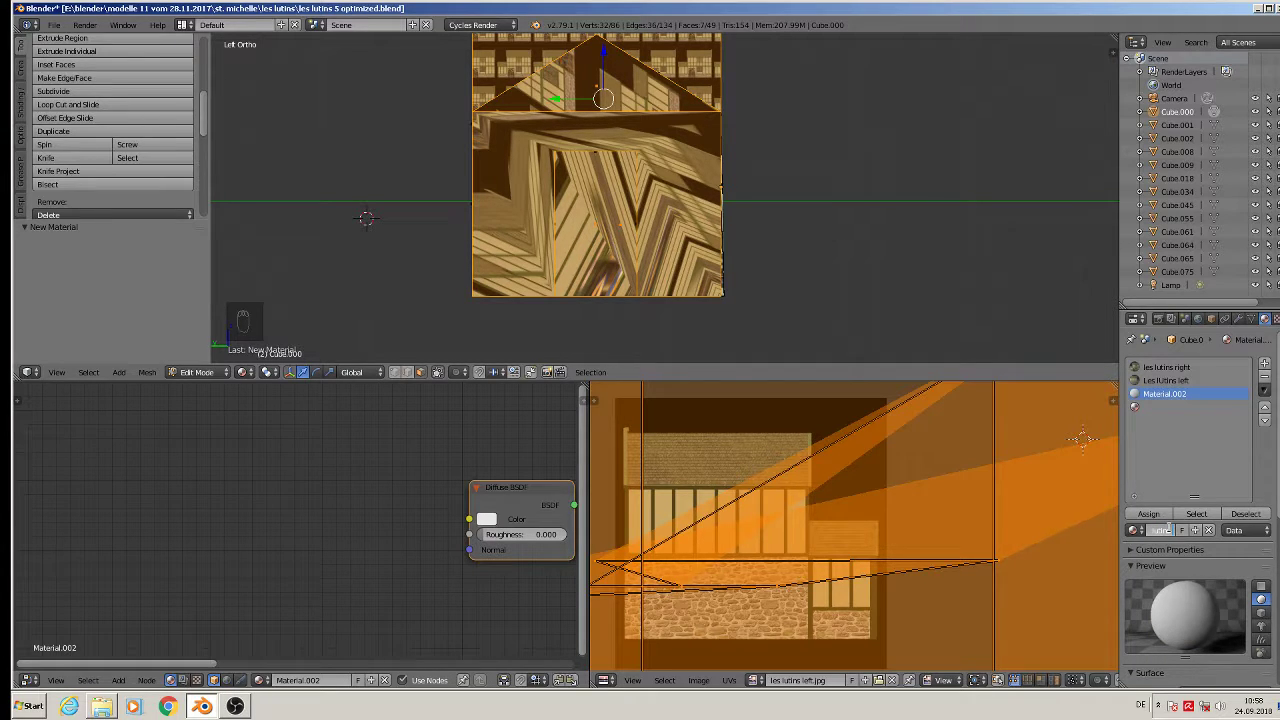
pyautogui.write('les lutins front')
pyautogui.press('Return')
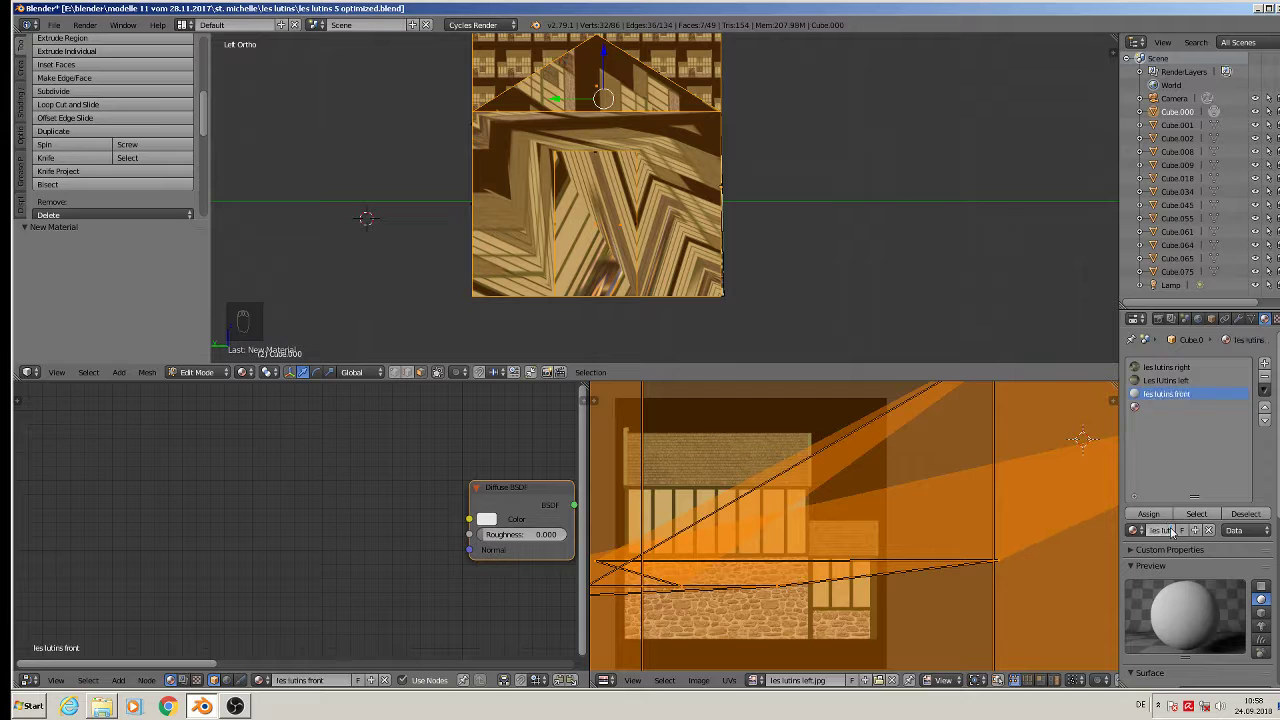
# Step: Set the les lutins front material's surface to Principled BSDF with an Image Texture as base color
pyautogui.scroll(-8, 1172, 532)
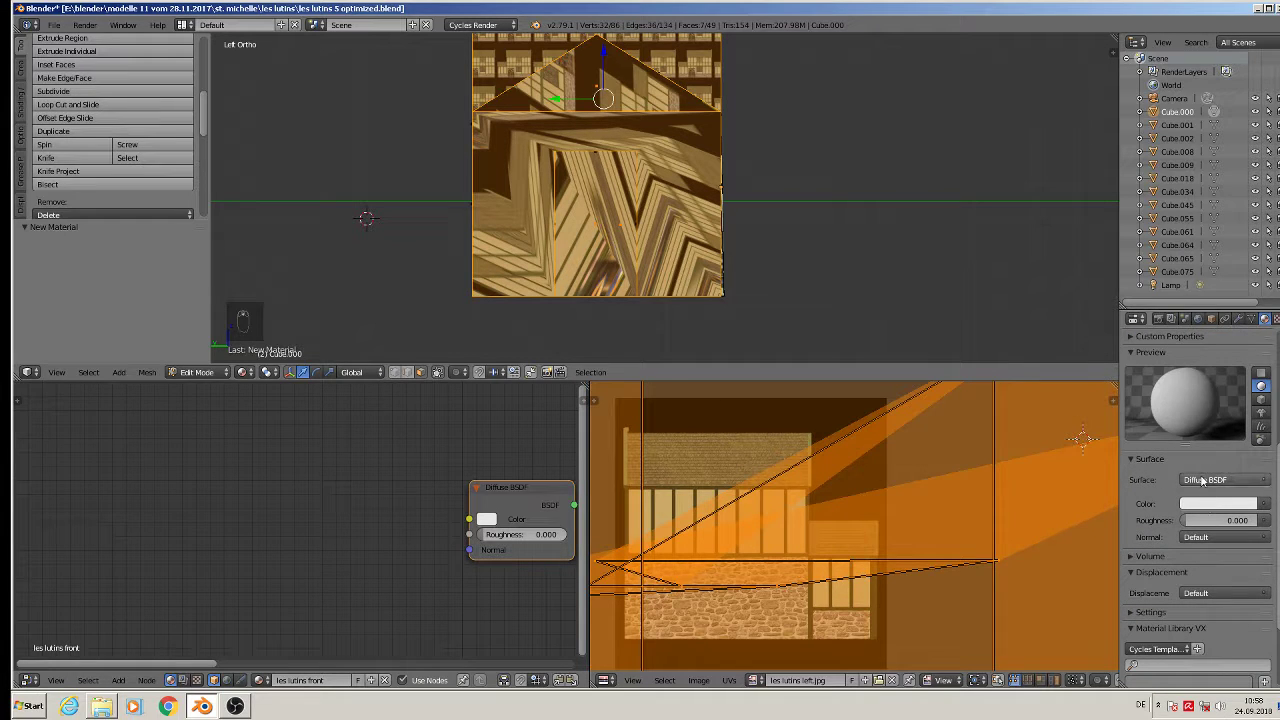
pyautogui.click(1205, 480)
pyautogui.click(1114, 347)
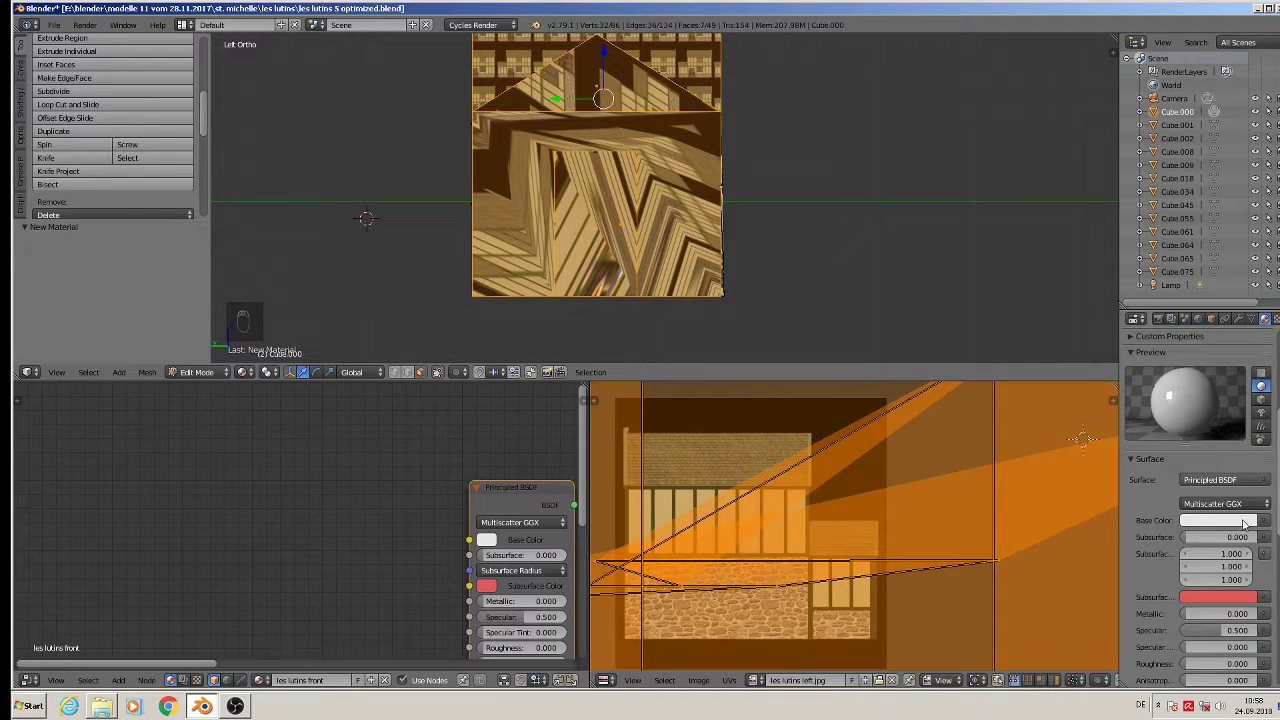
pyautogui.click(1264, 521)
pyautogui.click(1007, 403)
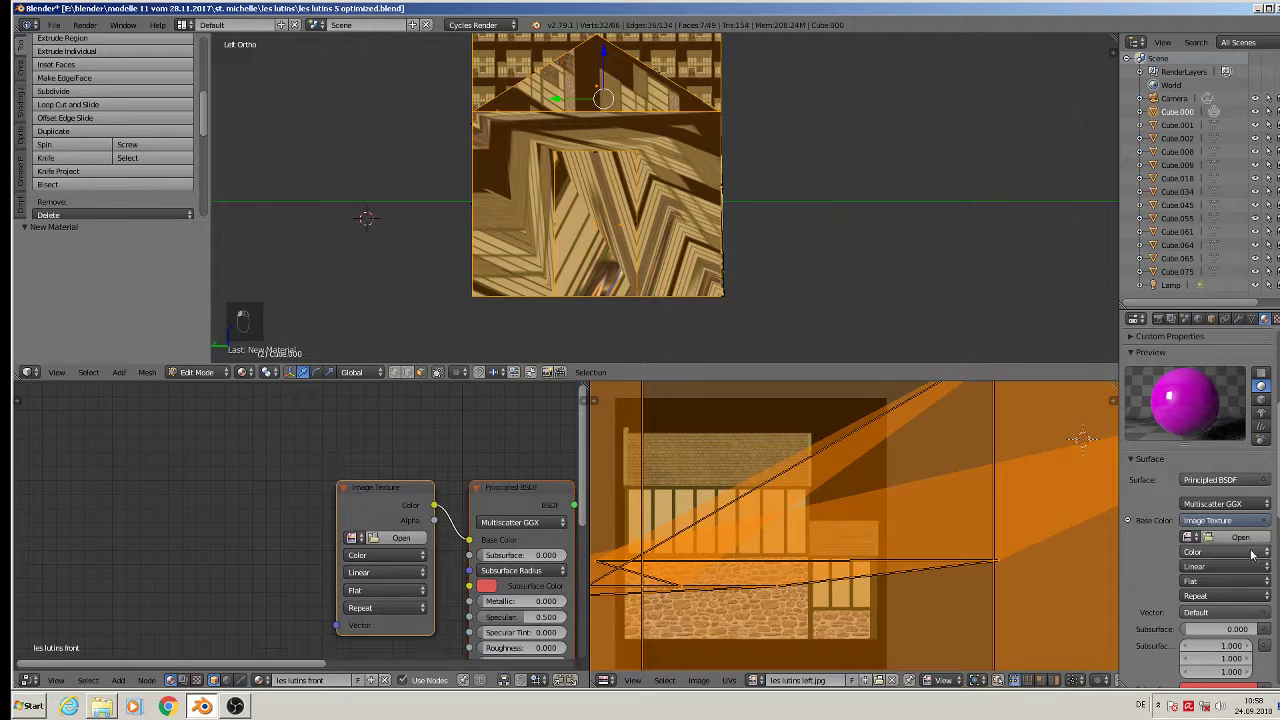
# Step: Load les lutins front.jpg from the textur folder into the base color image texture, browsing the files as thumbnails
pyautogui.click(1237, 541)
pyautogui.click(50, 310)
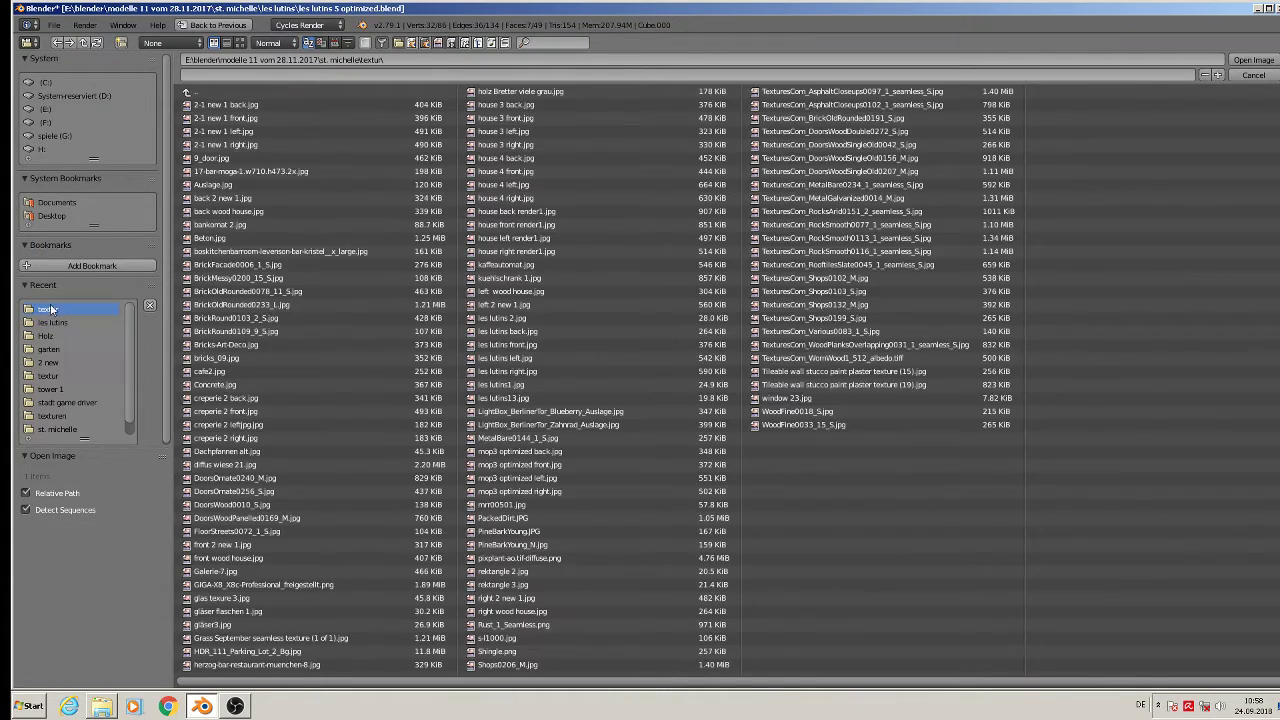
pyautogui.click(239, 42)
pyautogui.scroll(-1, 1240, 422)
pyautogui.scroll(-5, 1240, 422)
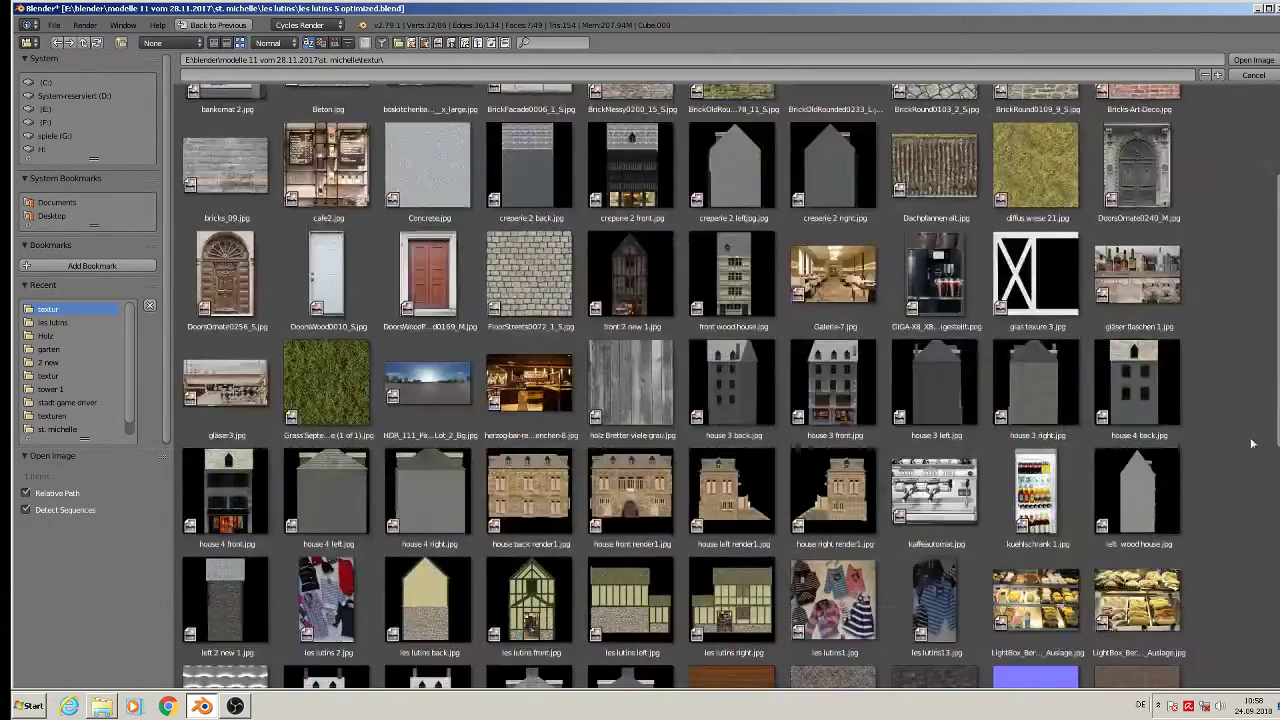
pyautogui.click(530, 512)
pyautogui.doubleClick(530, 512)
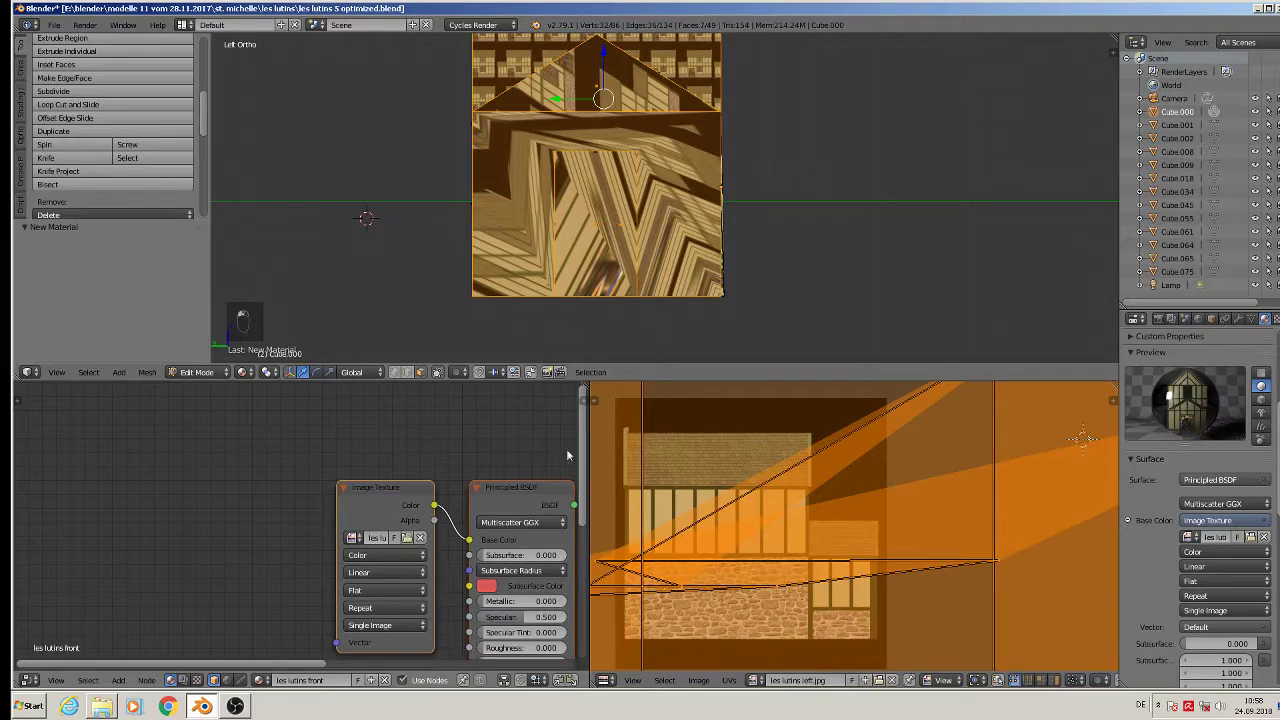
# Step: Unwrap the selected gable-side faces with Project From View
pyautogui.press('u')
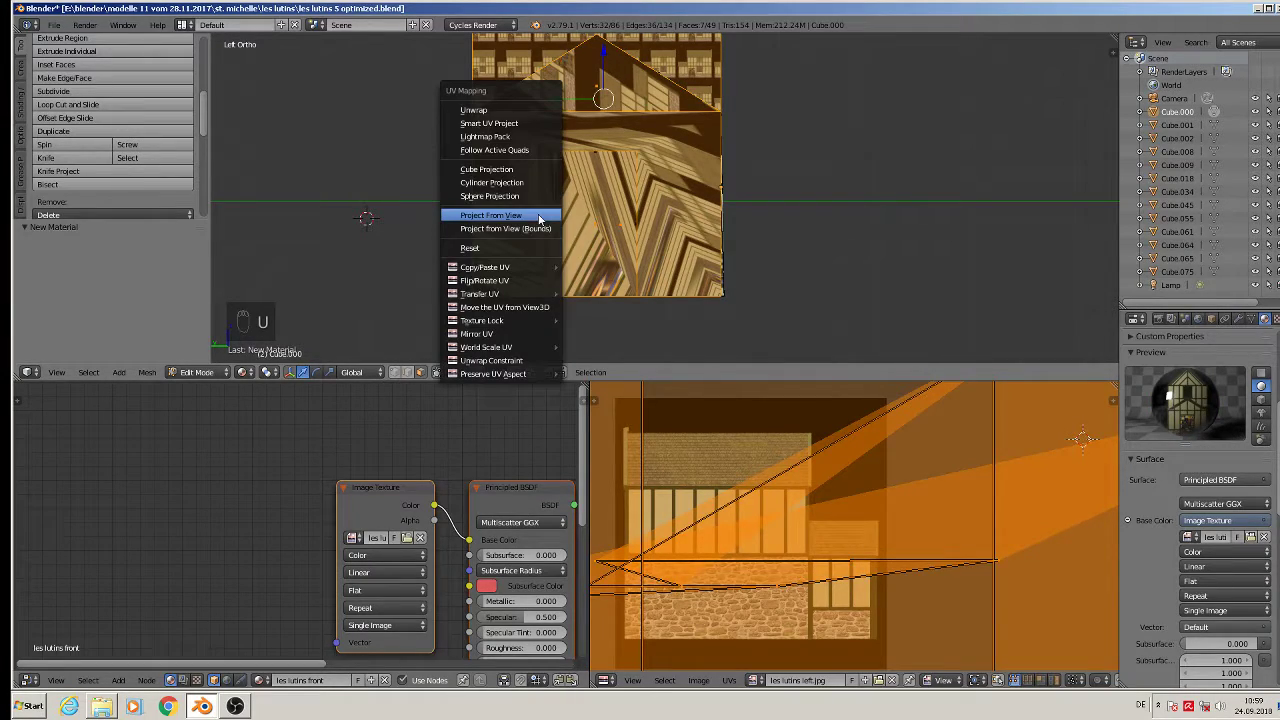
pyautogui.click(537, 215)
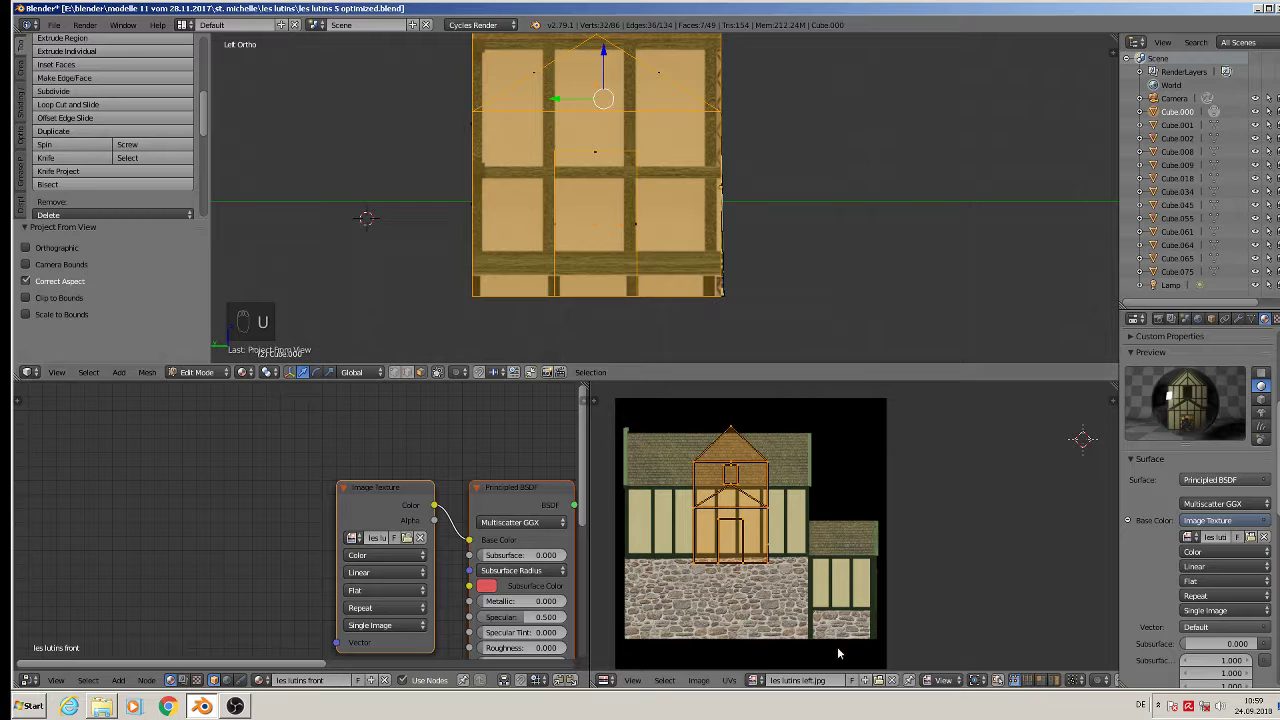
# Step: Replace the image displayed behind the projected UVs with les lutins front.jpg
pyautogui.click(891, 680)
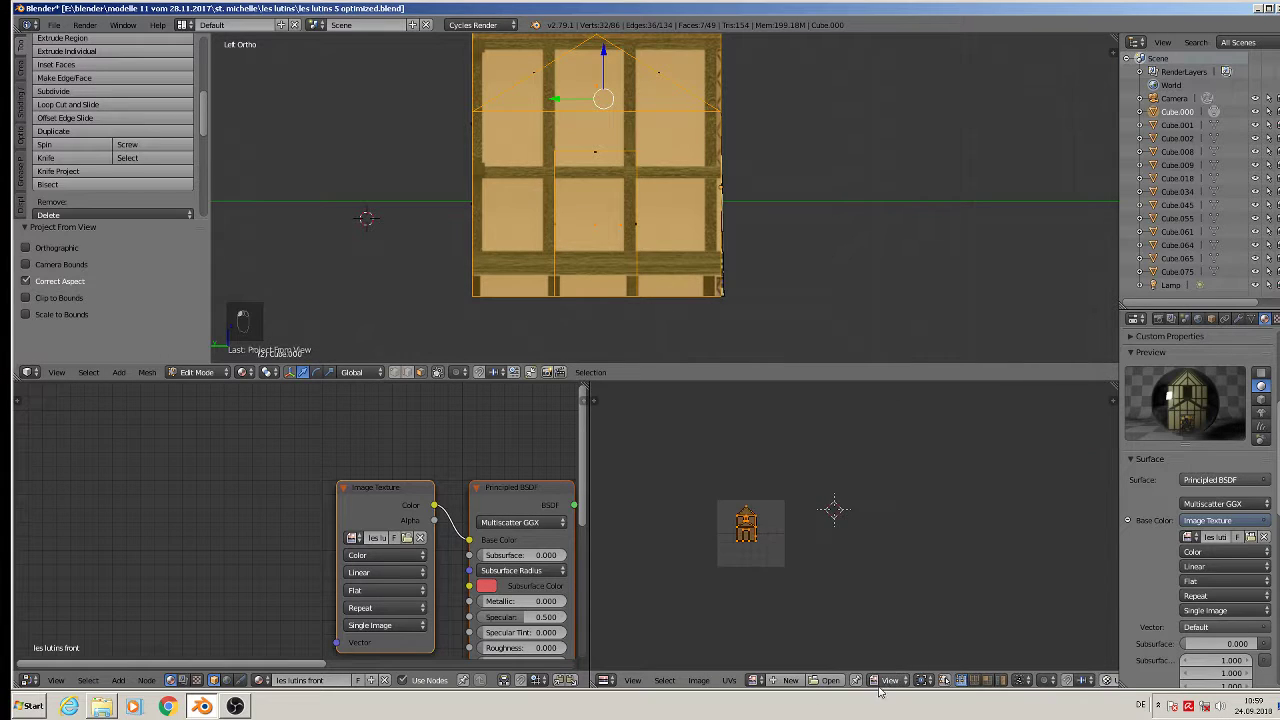
pyautogui.click(757, 680)
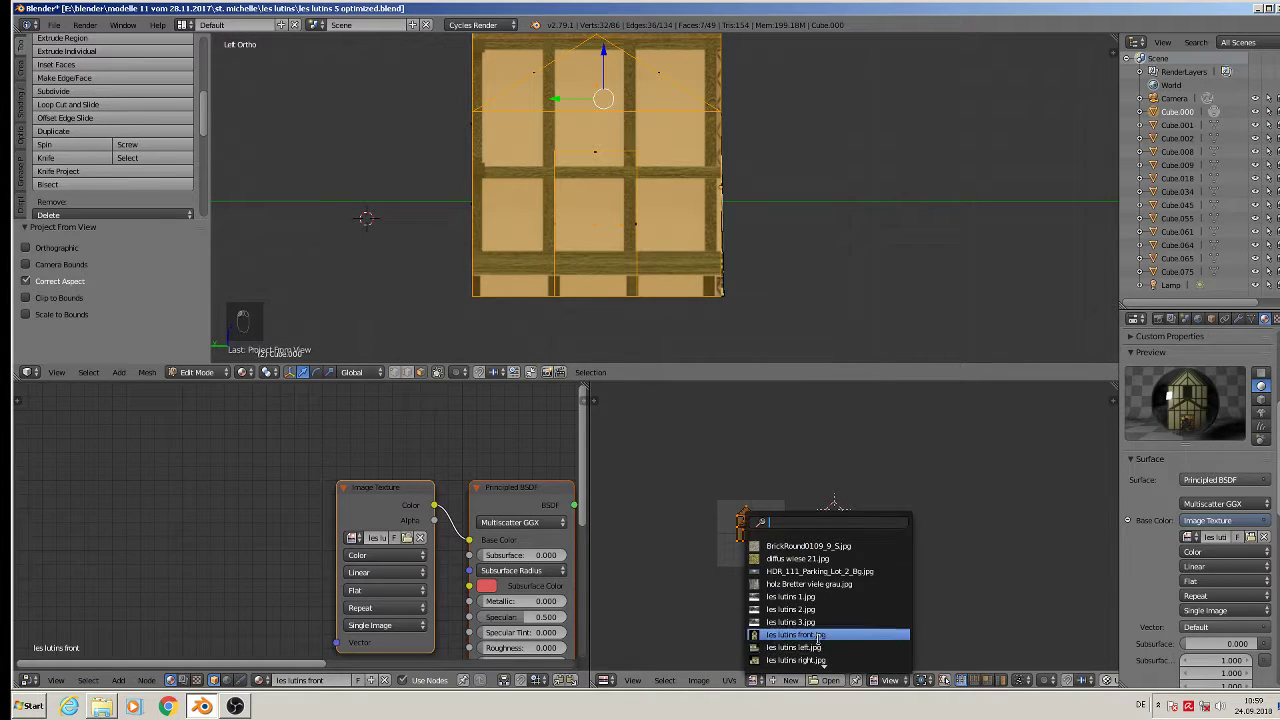
pyautogui.click(824, 634)
# Step: Scale the projected UVs up by about 1.67 and again by about 1.14, aligning them with the house outline in les lutins front.jpg
pyautogui.scroll(-3, 825, 590)
pyautogui.press('s')
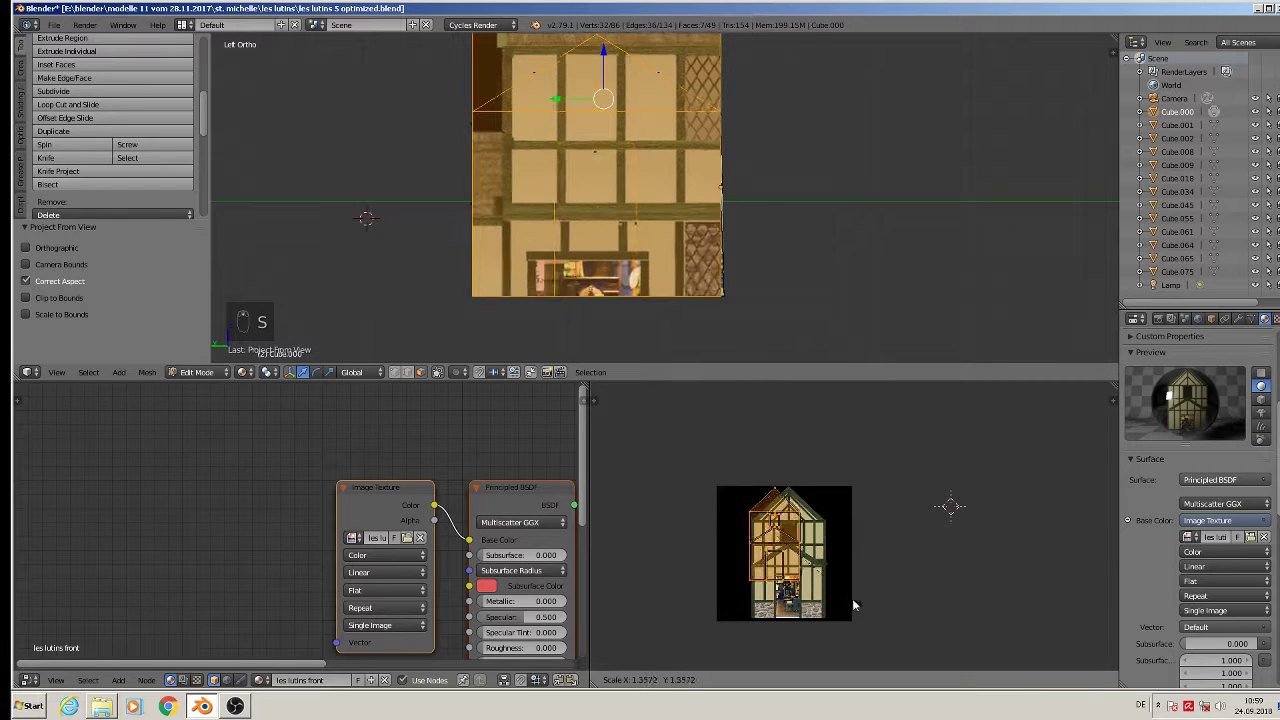
pyautogui.click(866, 609)
pyautogui.press('g')
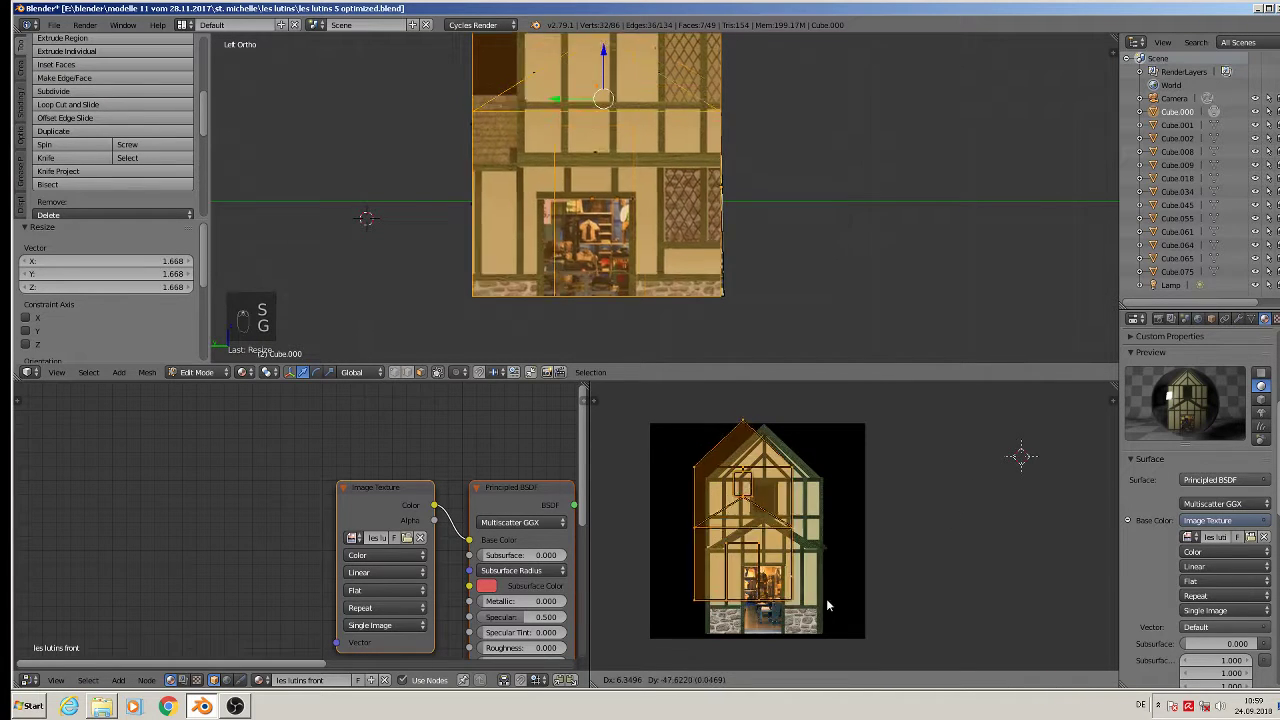
pyautogui.click(844, 613)
pyautogui.press('s')
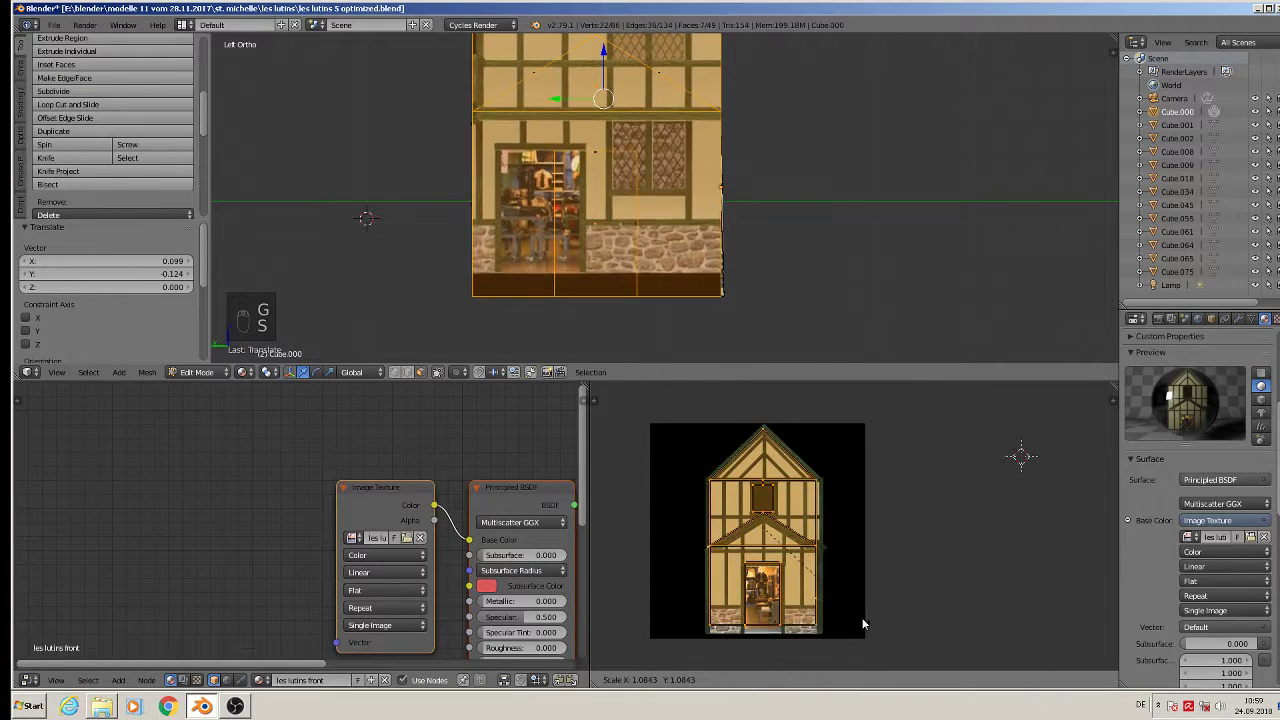
pyautogui.click(870, 619)
pyautogui.scroll(2, 870, 619)
pyautogui.scroll(-1, 853, 611)
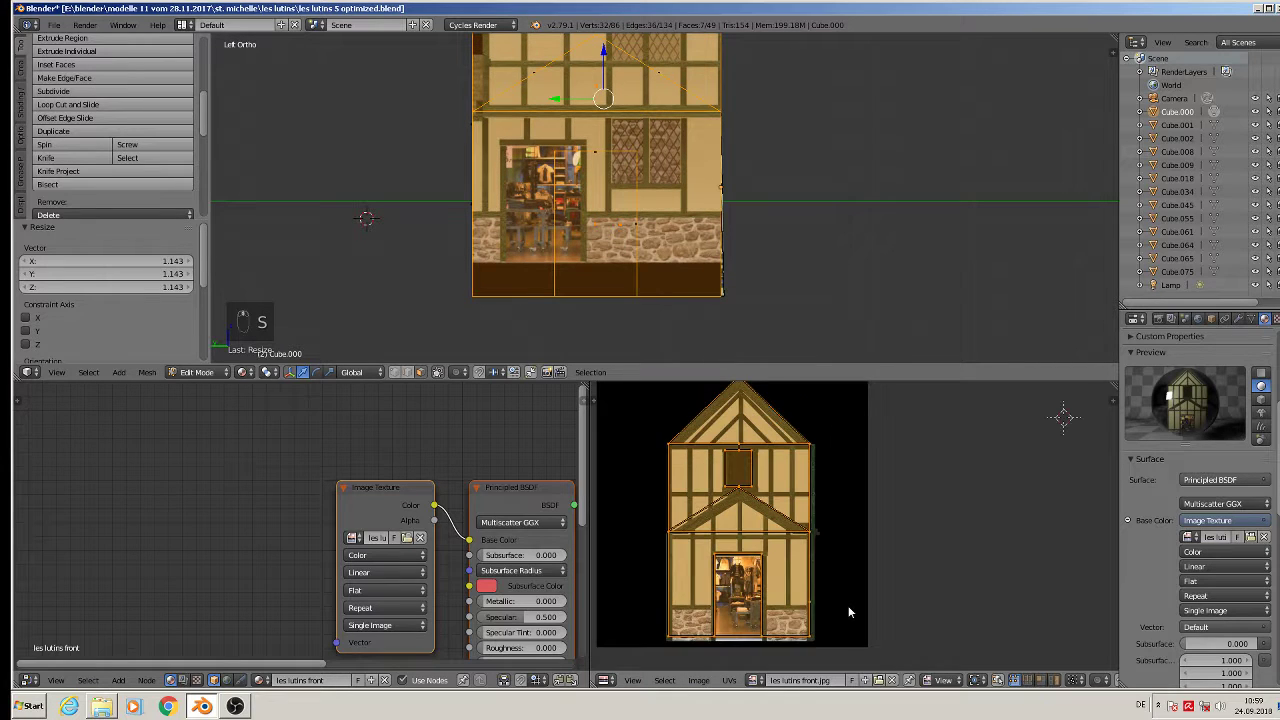
pyautogui.press('g')
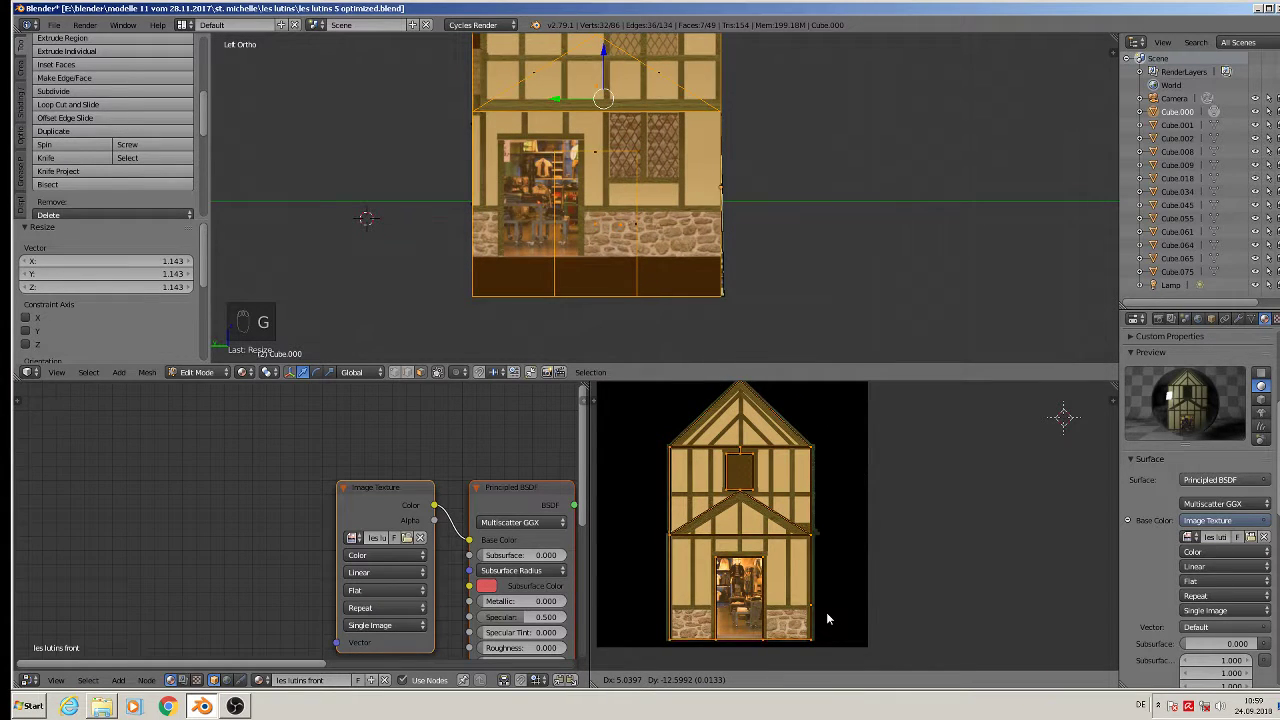
pyautogui.click(826, 613)
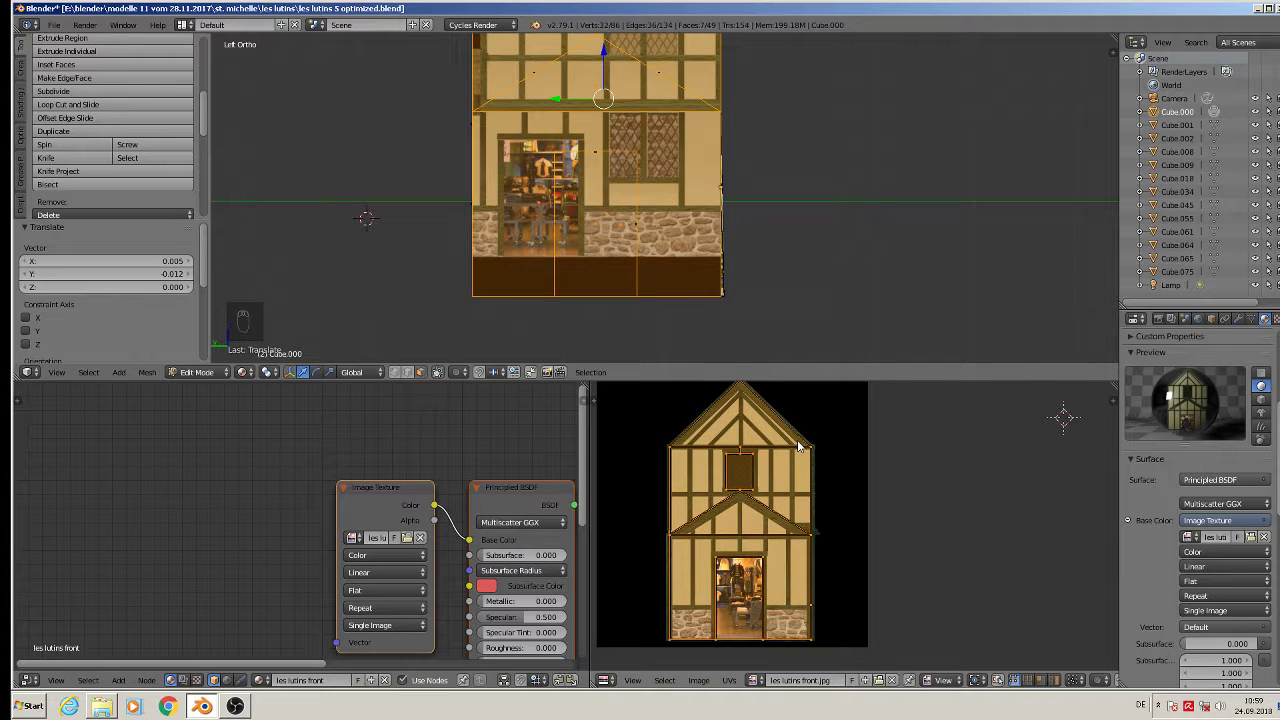
# Step: Assign the les lutins front material to the selected front faces and deselect the mesh
pyautogui.scroll(-3, 676, 204)
pyautogui.scroll(5, 1255, 415)
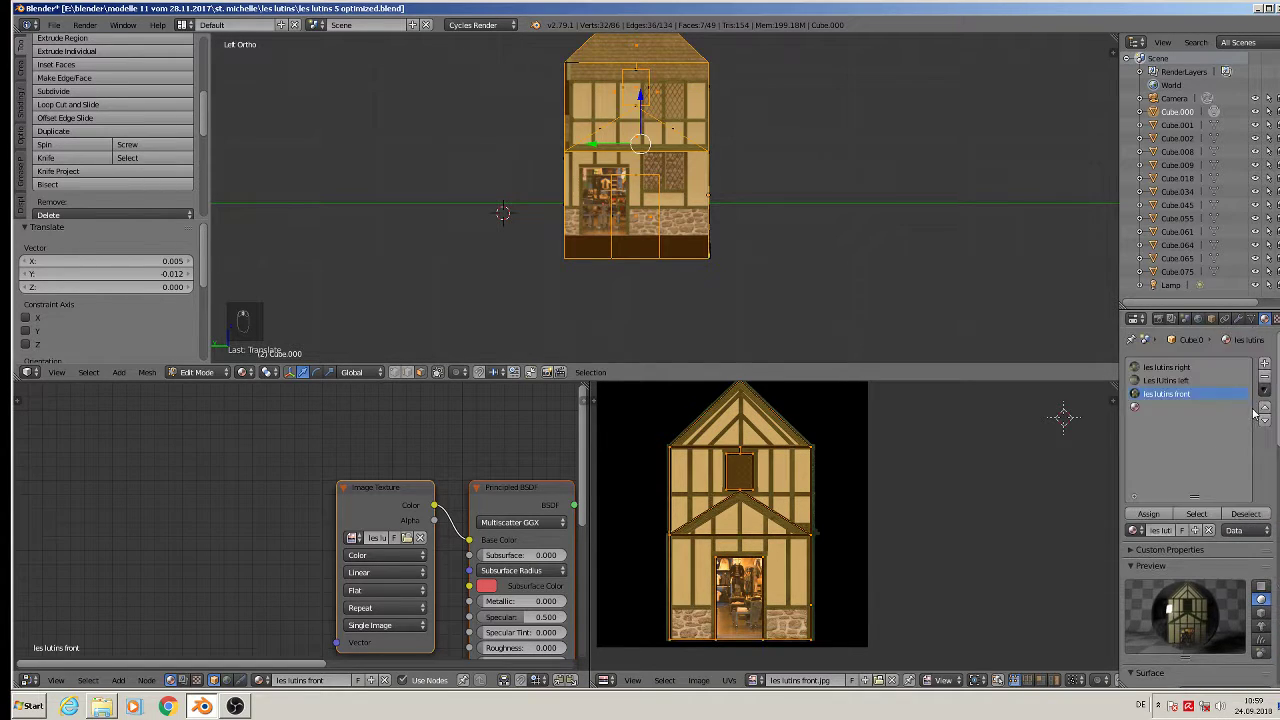
pyautogui.click(1148, 513)
pyautogui.press('a')
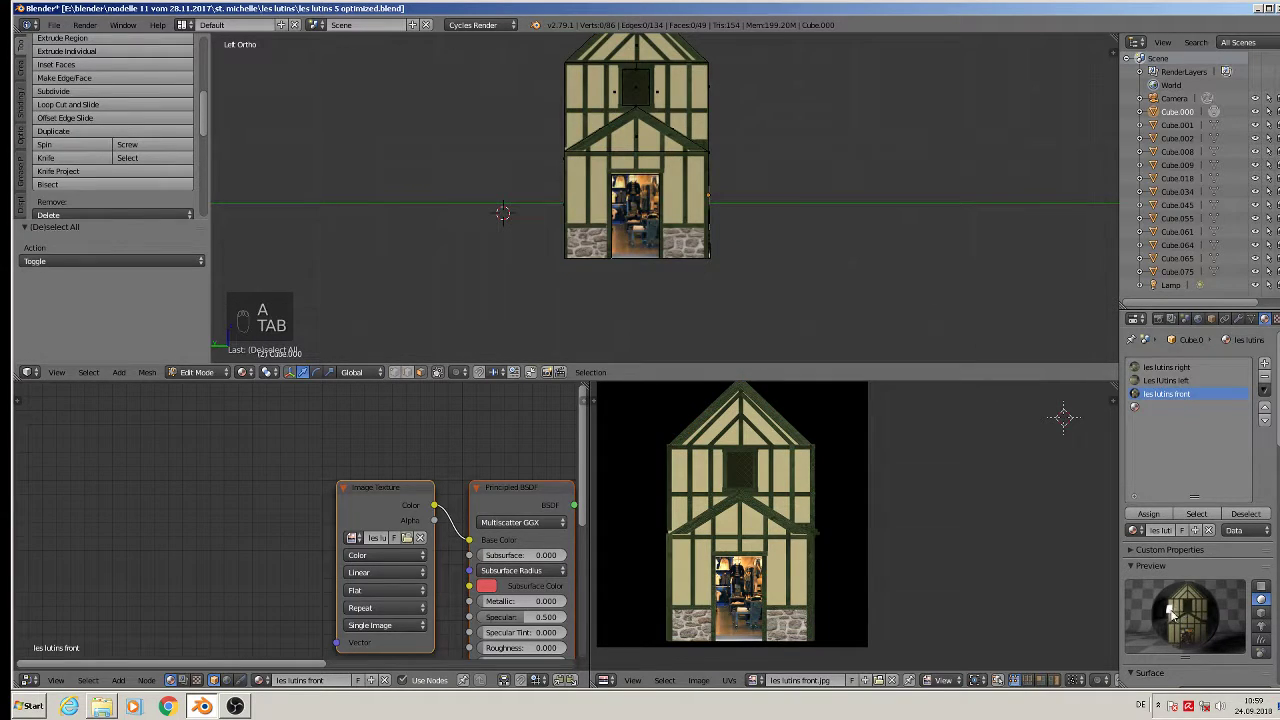
# Step: Set the les lutins front material's roughness to 0.870, return to Object Mode and inspect the textured front
pyautogui.scroll(-10, 1185, 610)
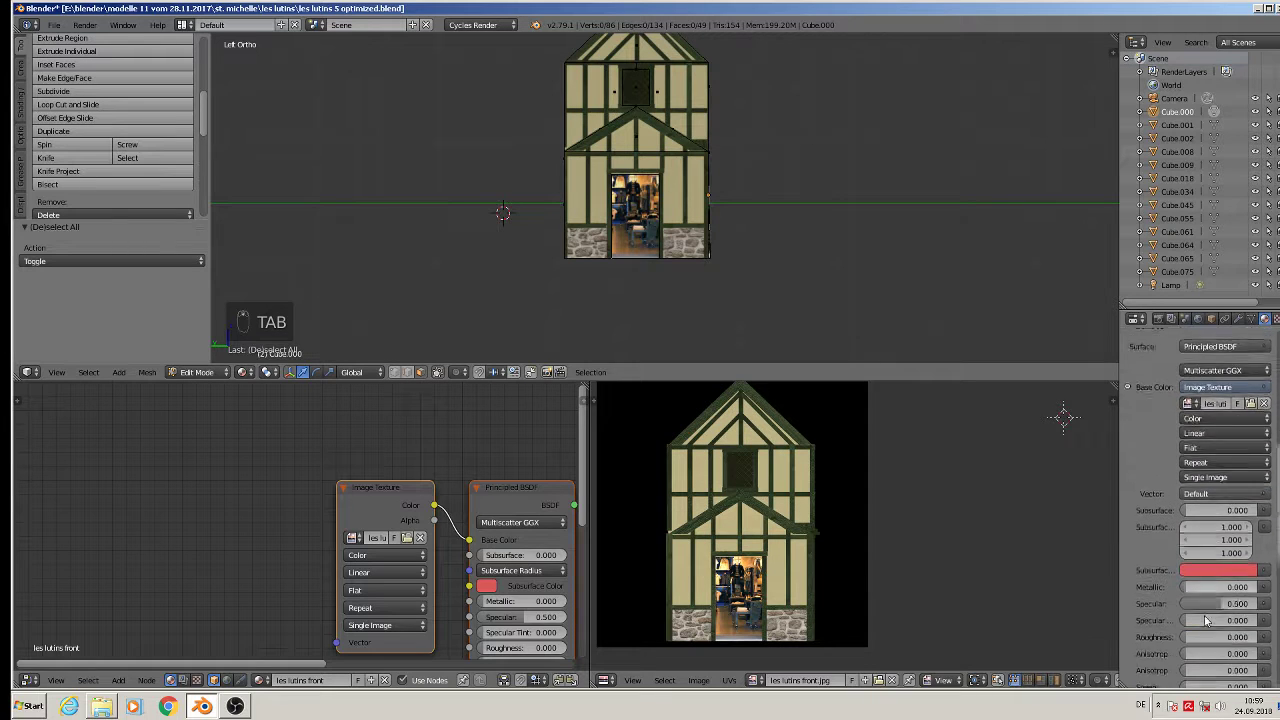
pyautogui.moveTo(1200, 584); pyautogui.dragTo(1226, 584)
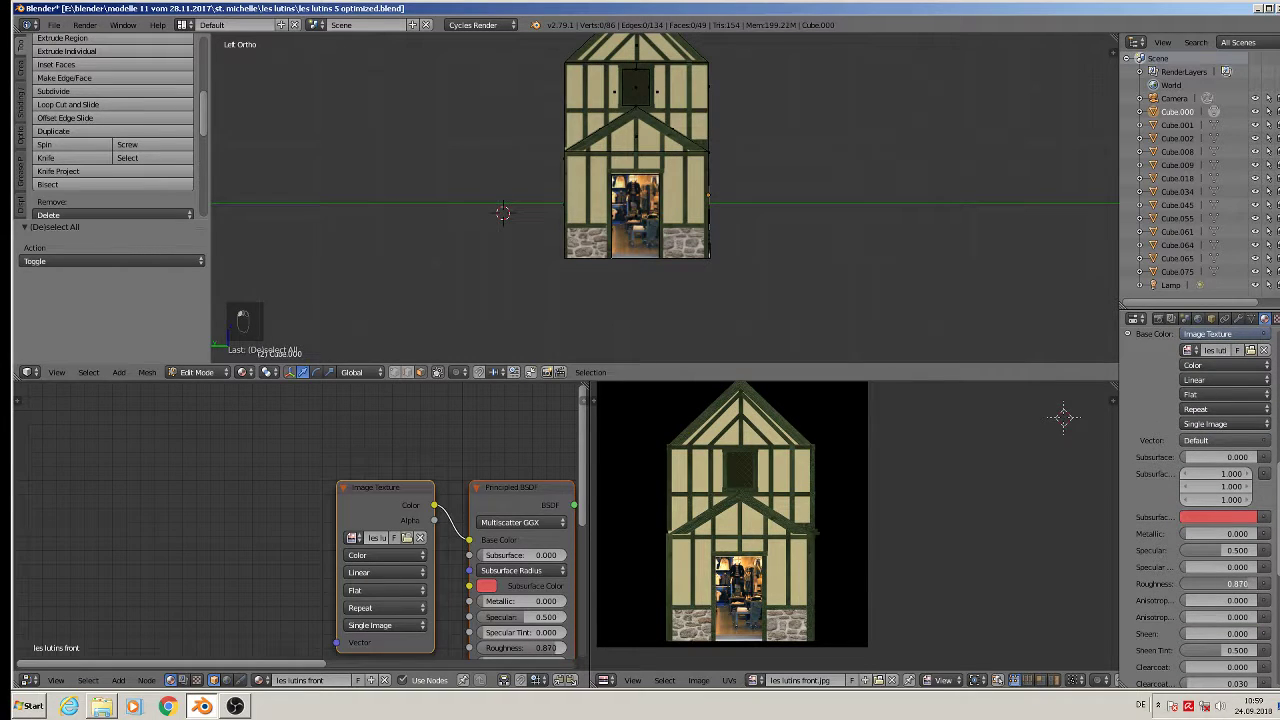
pyautogui.press('Tab')
pyautogui.press('a')
pyautogui.press('a')
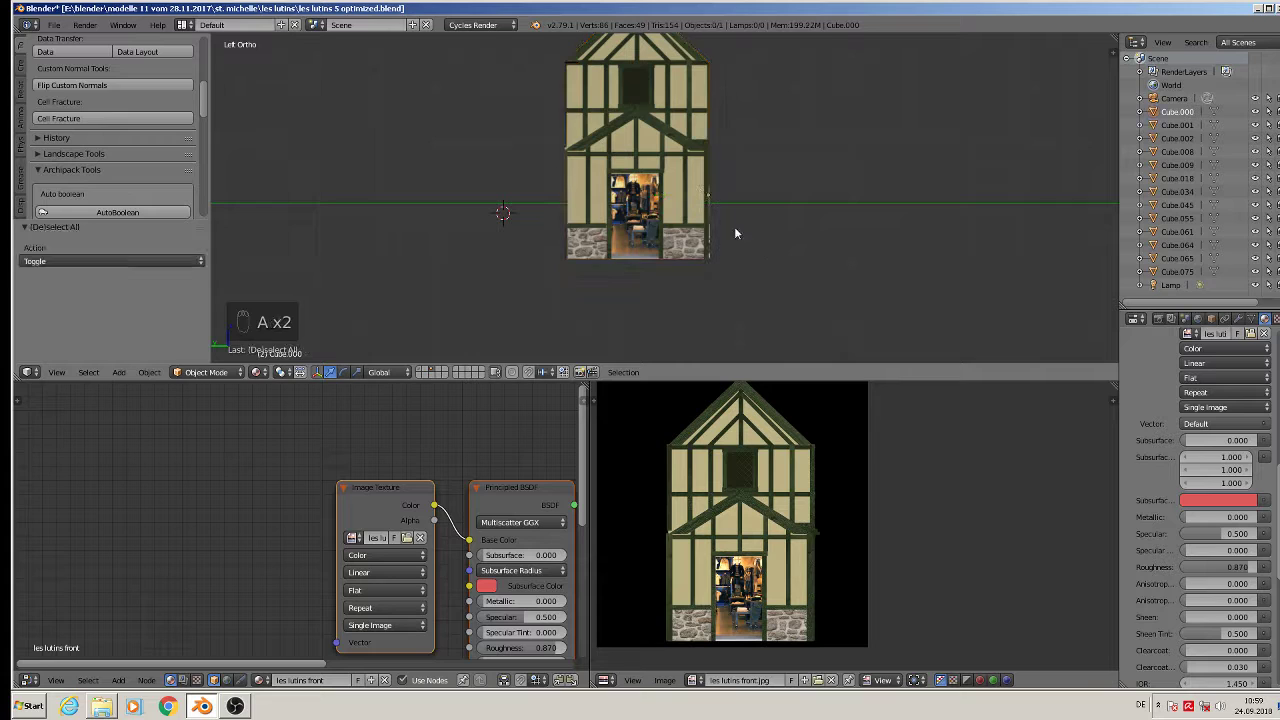
pyautogui.moveTo(734, 233); pyautogui.dragTo(762, 249, button='middle')
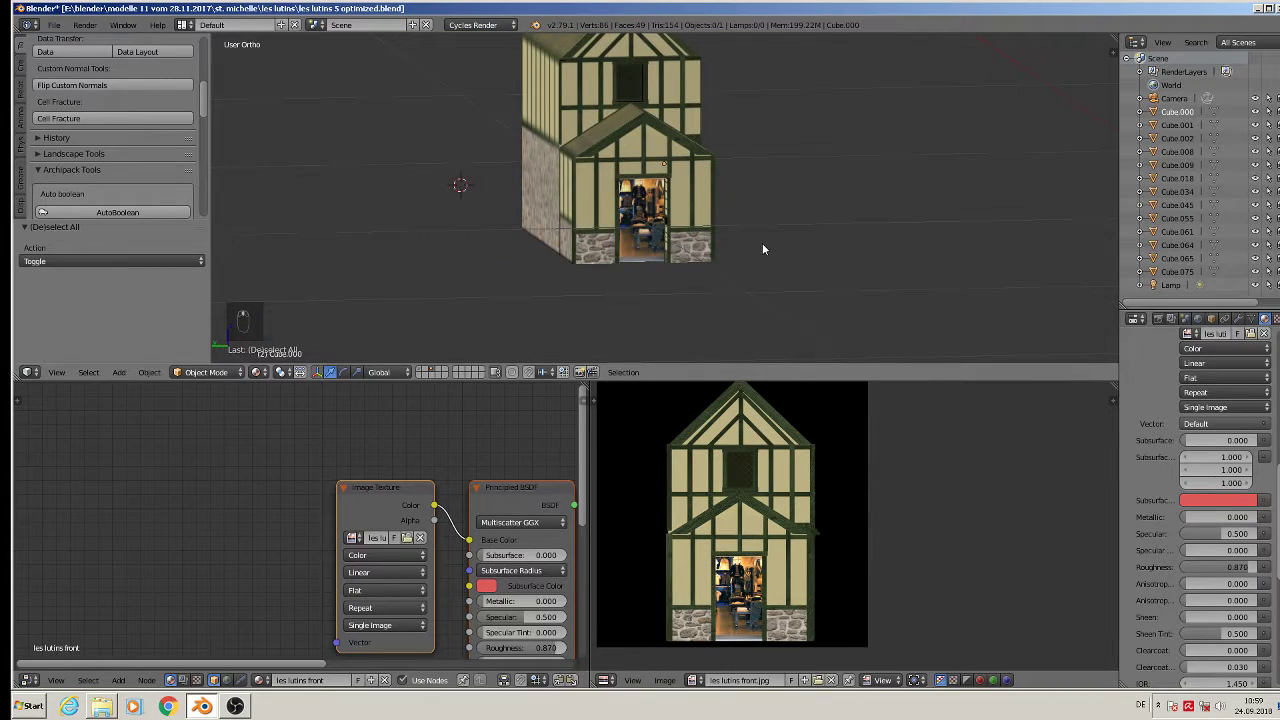
# Step: Select the large back gable face in Edit Mode and unwrap it with Project From View from the right orthographic view
pyautogui.press('ctrl+KP_3')
pyautogui.press('KP_3')
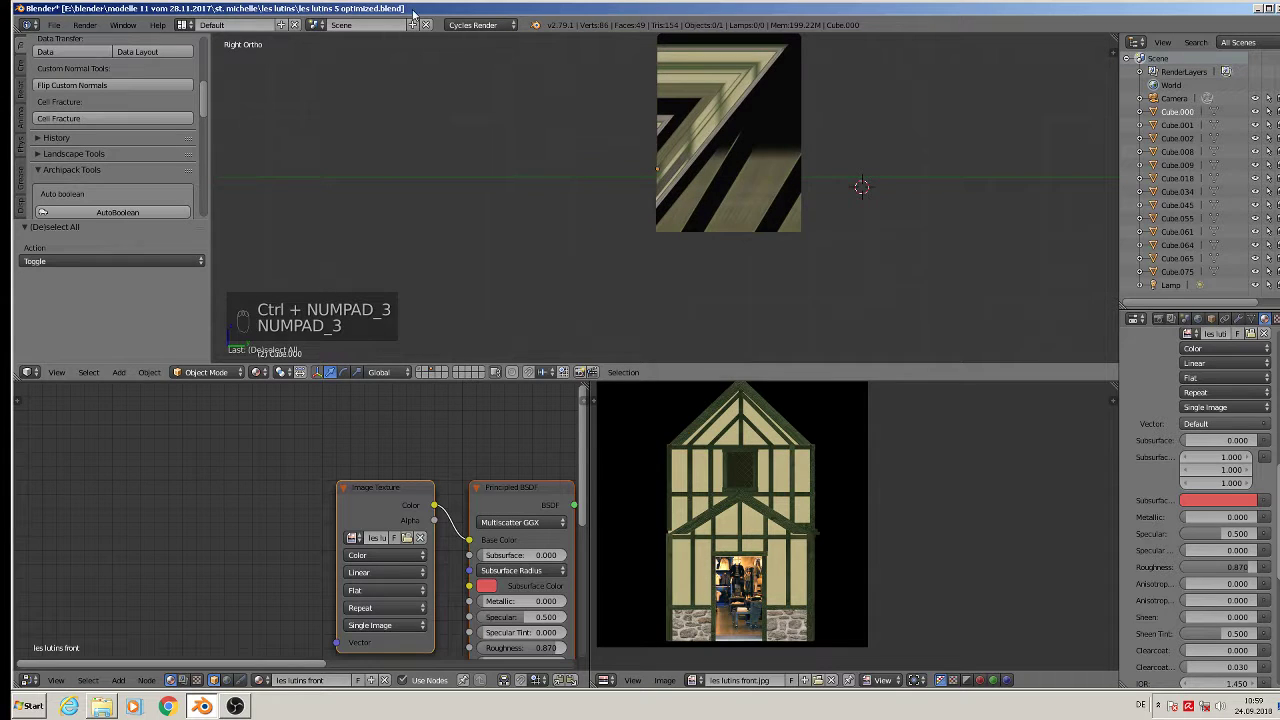
pyautogui.keyDown('shift'); pyautogui.moveTo(624, 187); pyautogui.dragTo(510, 289, button='middle'); pyautogui.keyUp('shift')
pyautogui.press('Tab')
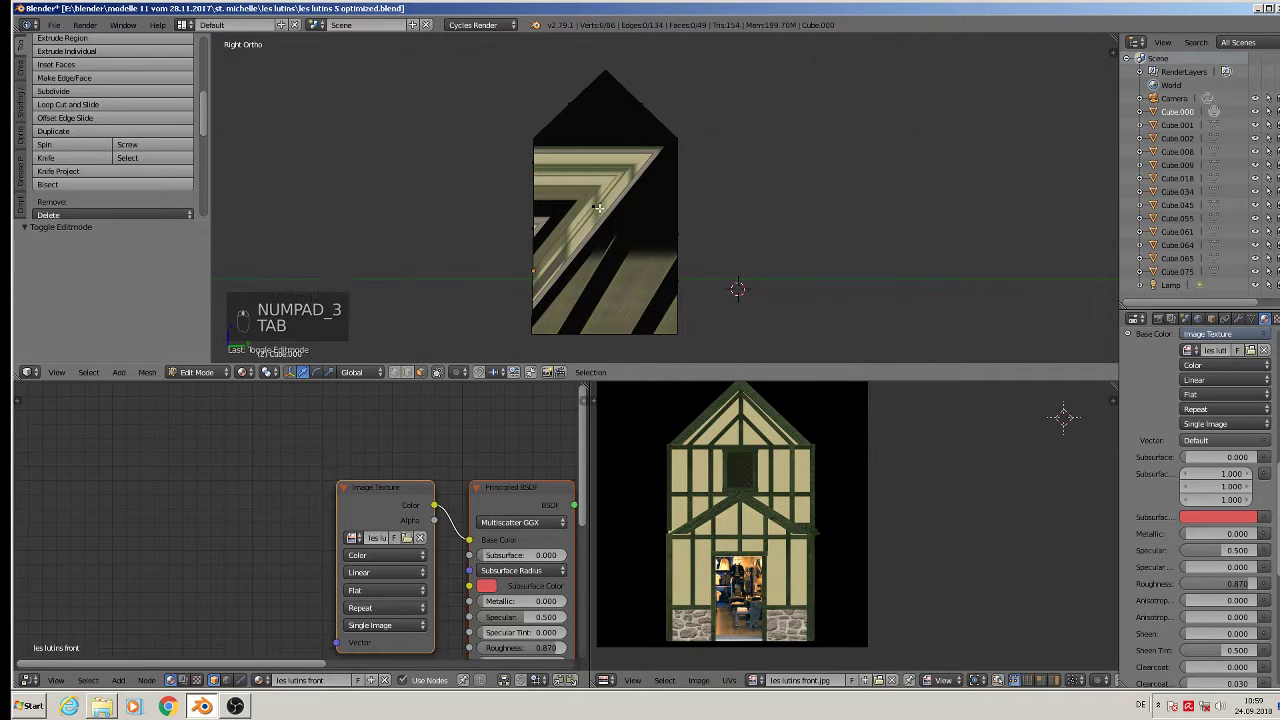
pyautogui.rightClick(597, 207)
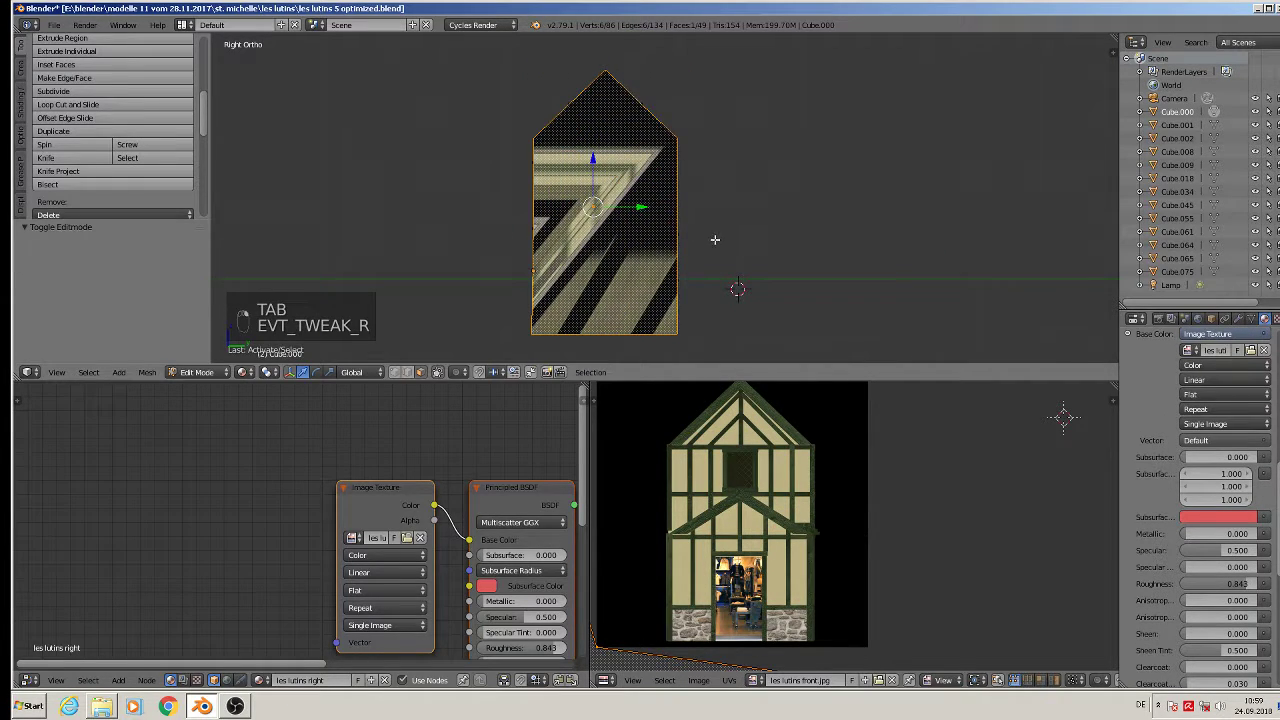
pyautogui.press('u')
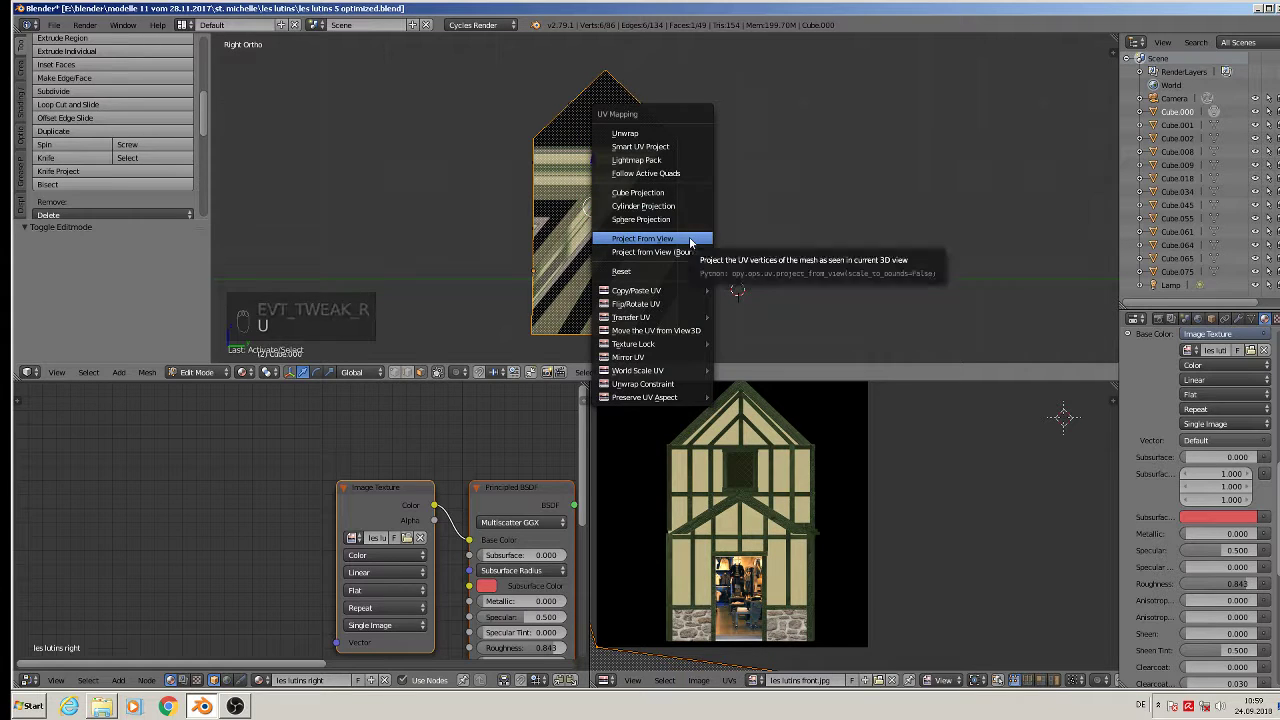
pyautogui.click(690, 240)
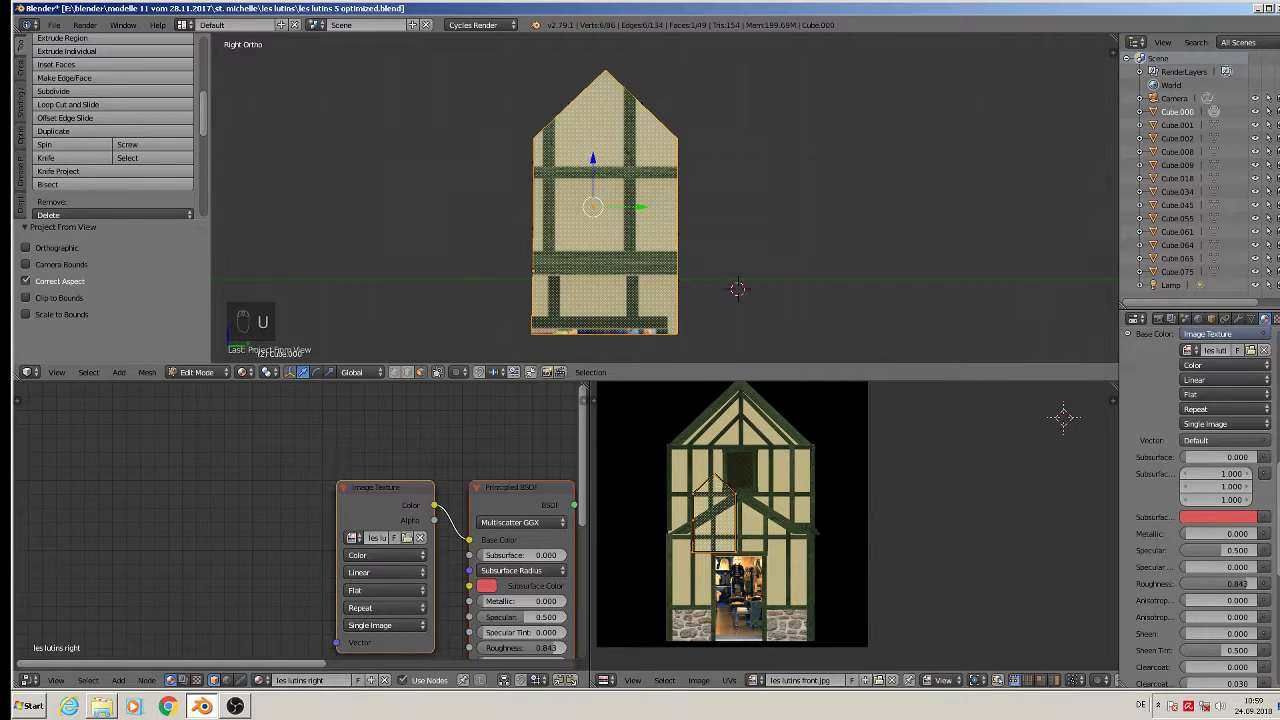
# Step: Create a new material in the fourth, empty material slot and name it les lutins back
pyautogui.scroll(8, 1265, 378)
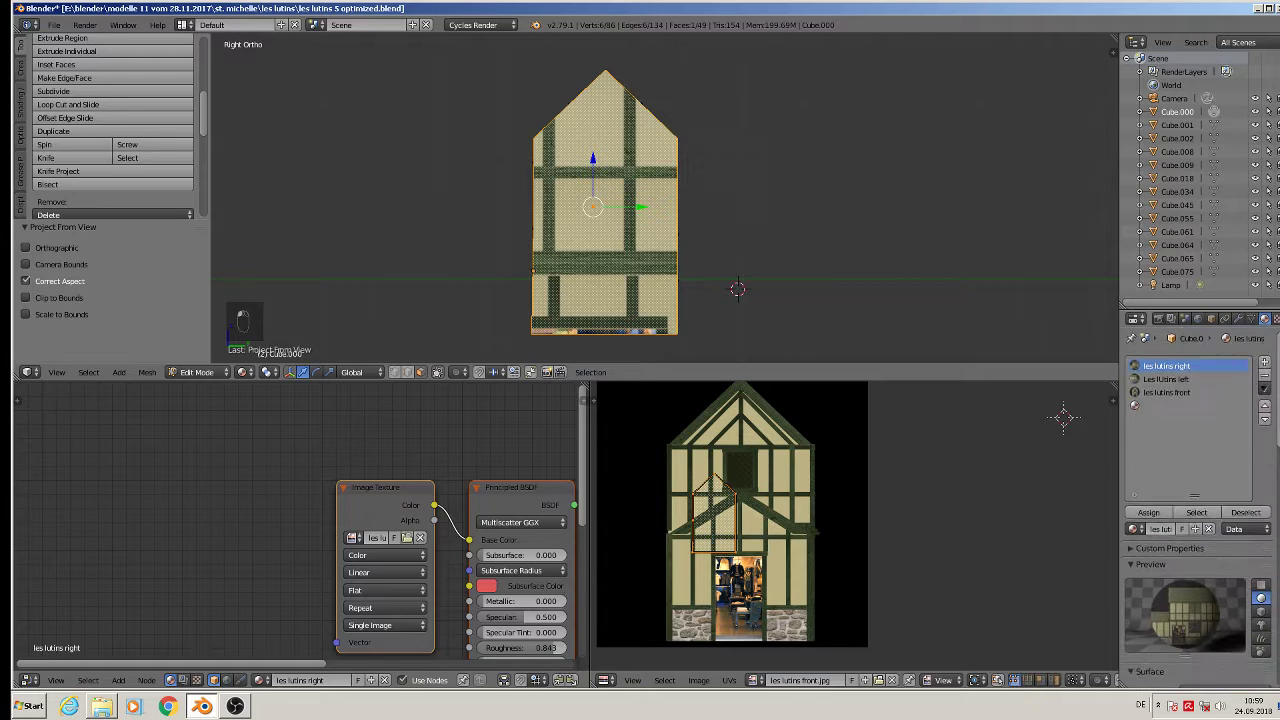
pyautogui.click(1160, 408)
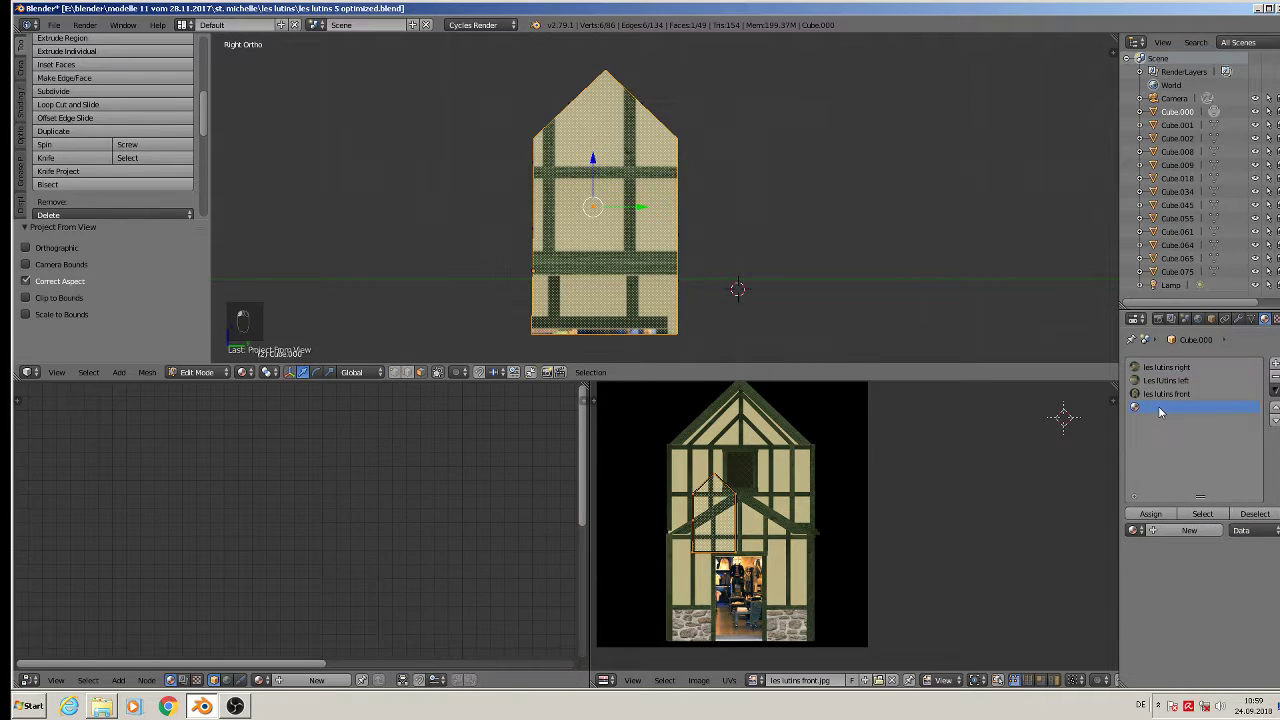
pyautogui.click(1190, 531)
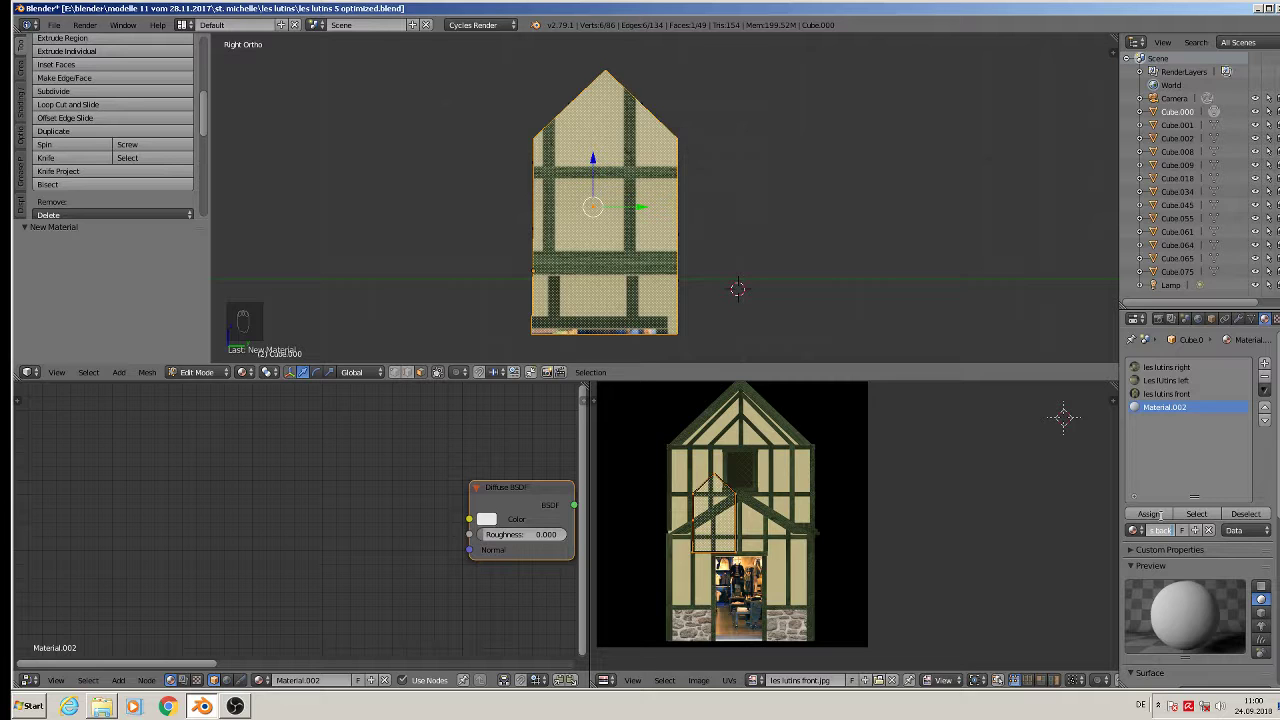
pyautogui.press('Return')
# Step: Set the les lutins back material's surface to Principled BSDF with an Image Texture as base color
pyautogui.scroll(-3, 1210, 520)
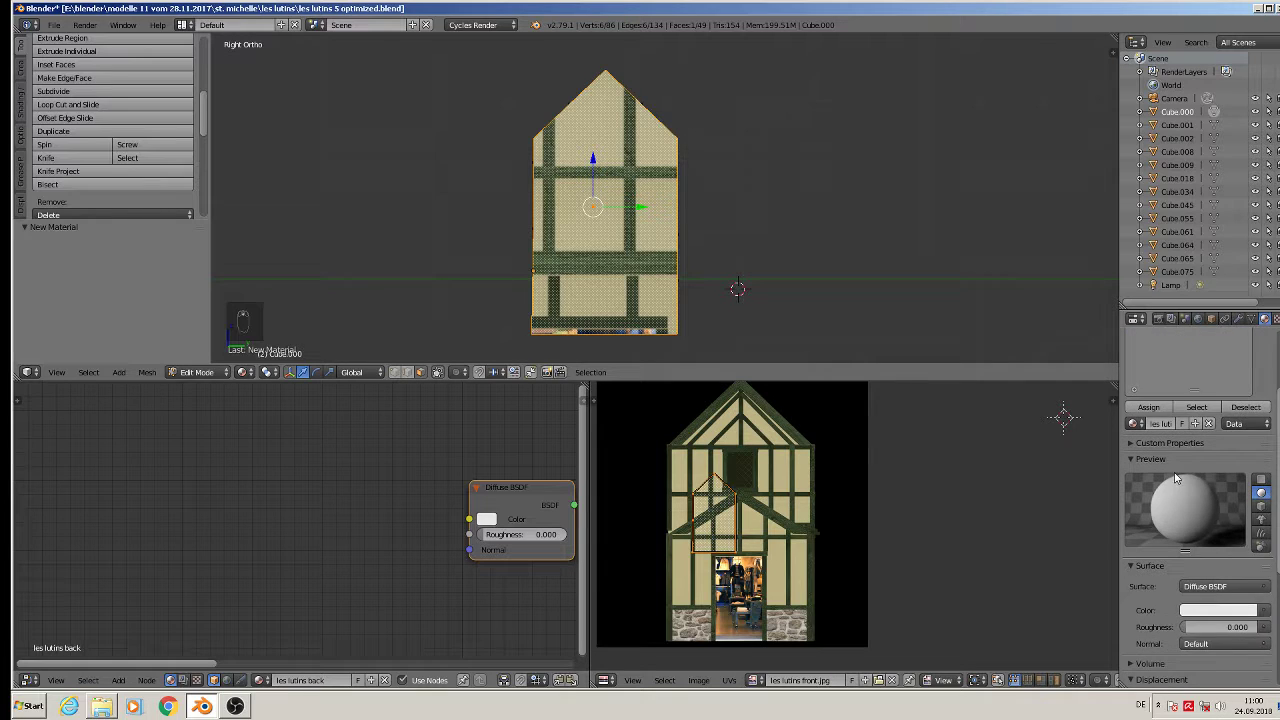
pyautogui.click(1210, 506)
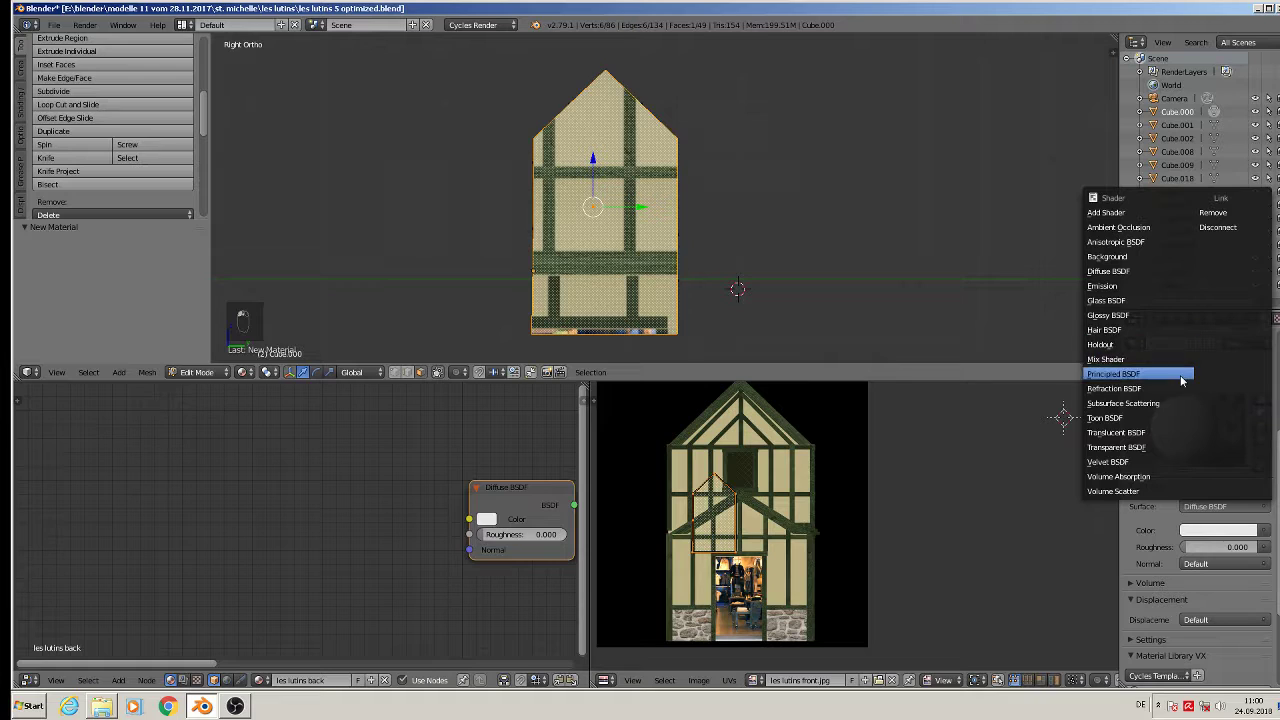
pyautogui.click(1172, 376)
pyautogui.click(1263, 553)
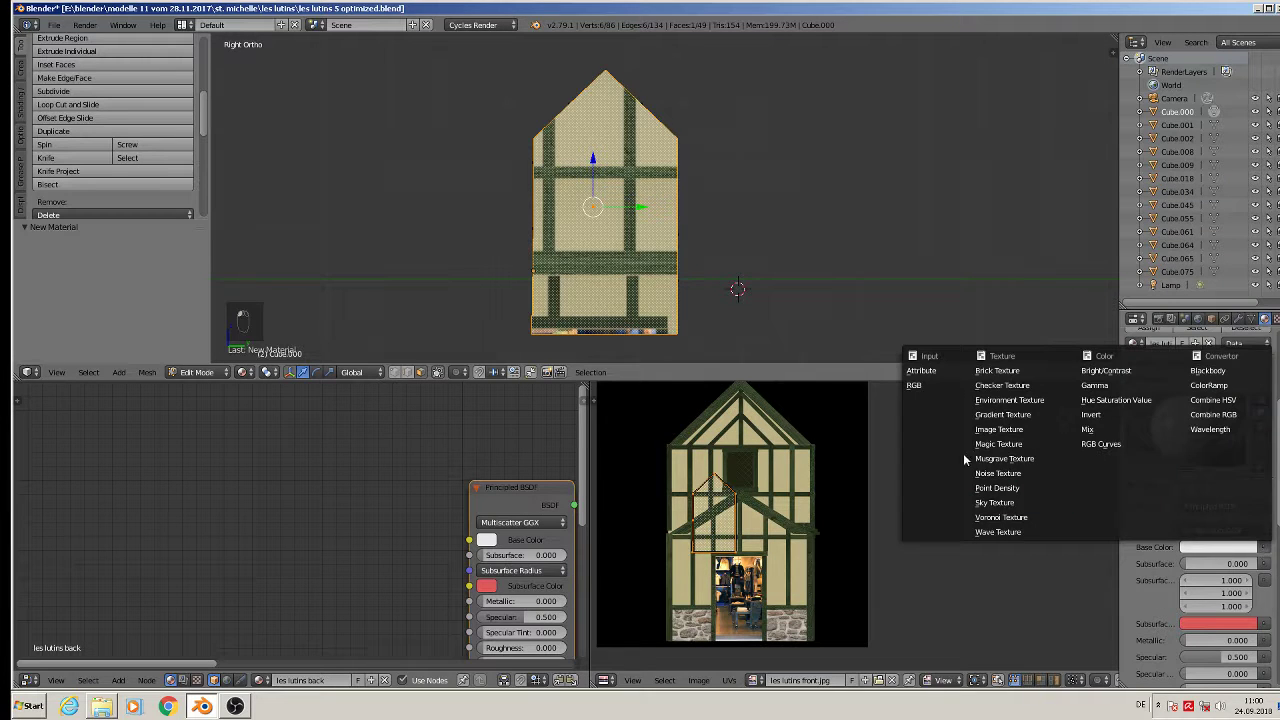
pyautogui.click(995, 429)
# Step: Load les lutins back.jpg from the textur folder into the base color image texture, browsing the files as thumbnails
pyautogui.click(1238, 564)
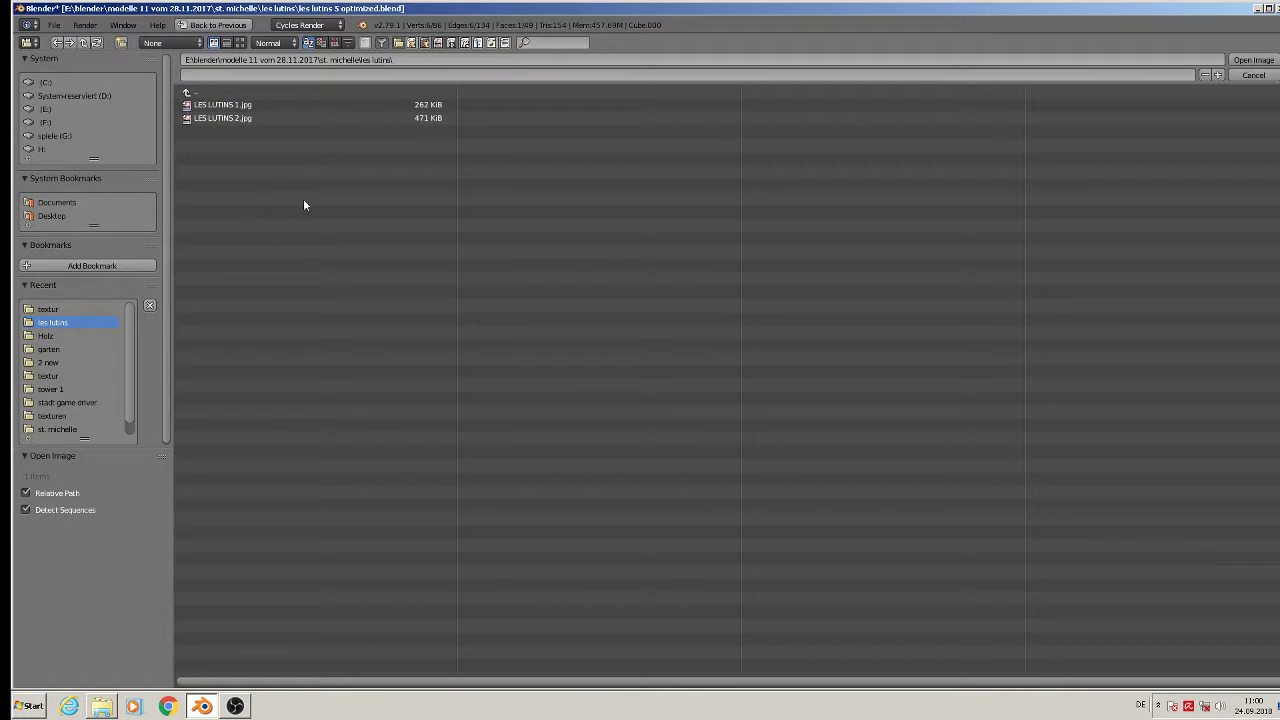
pyautogui.click(47, 309)
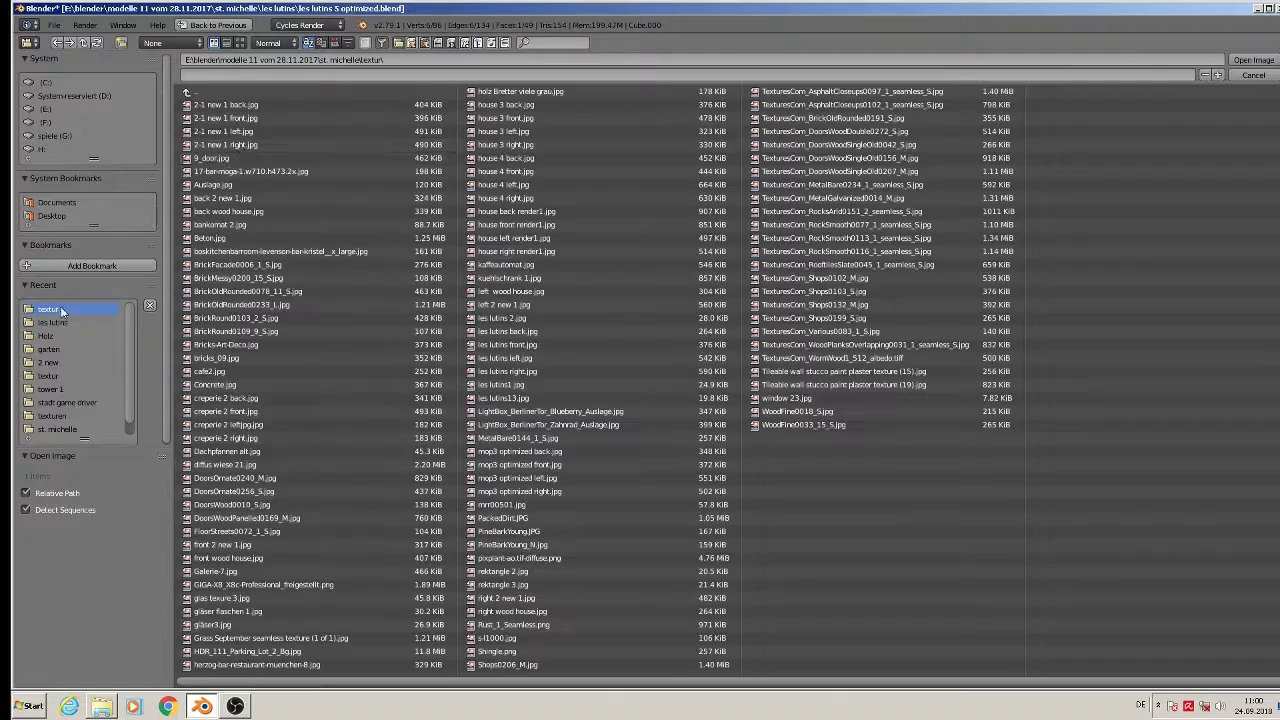
pyautogui.click(240, 44)
pyautogui.scroll(-6, 826, 456)
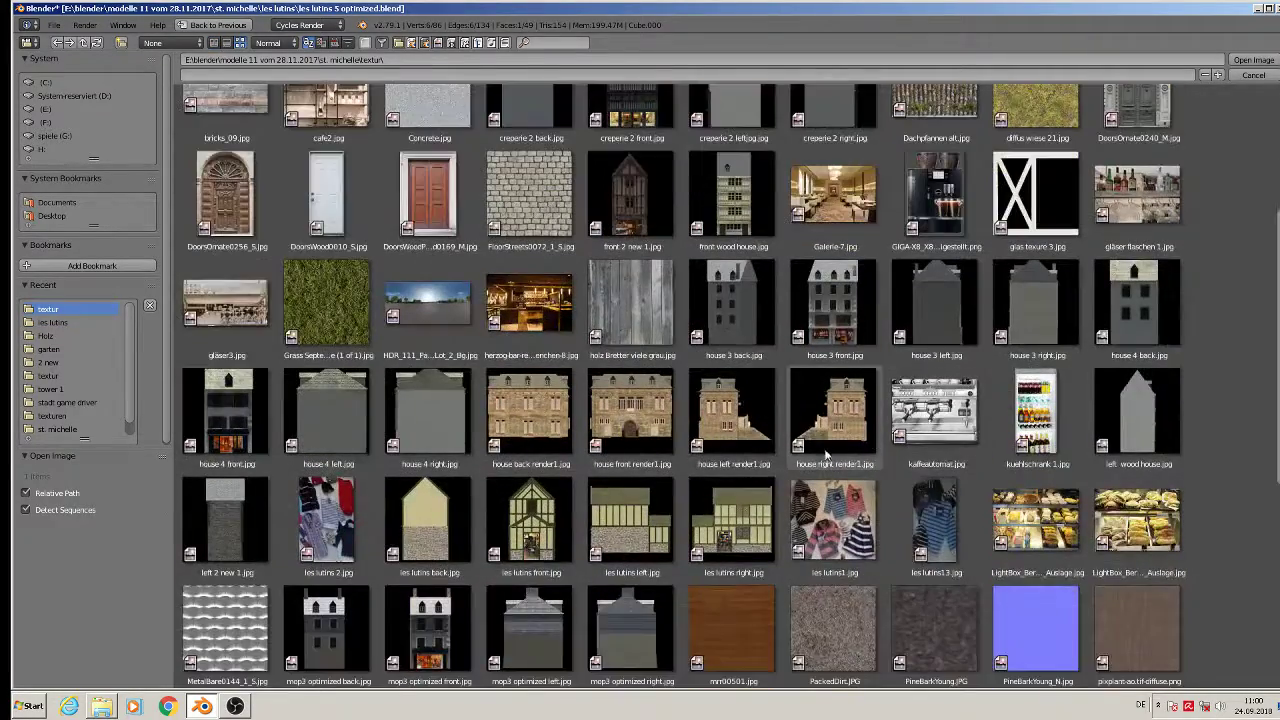
pyautogui.doubleClick(433, 555)
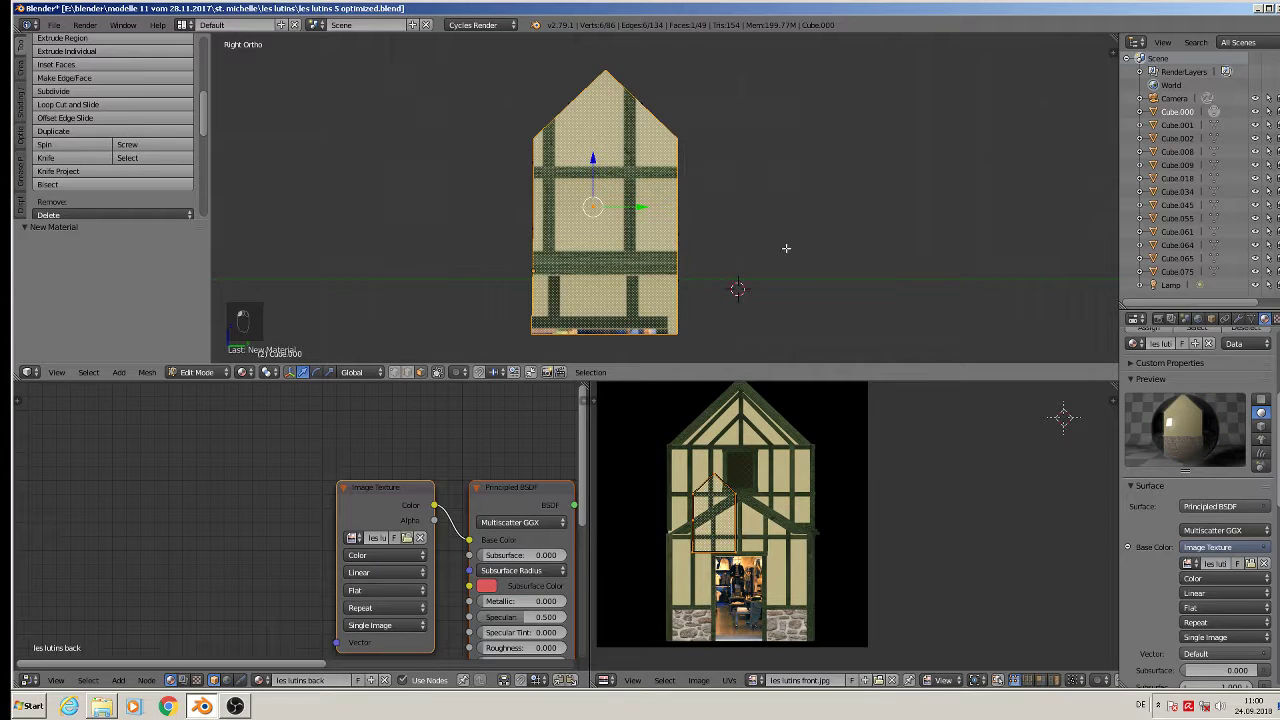
# Step: Replace the image displayed behind the back face's UVs with les lutins back.jpg
pyautogui.click(893, 681)
pyautogui.click(757, 680)
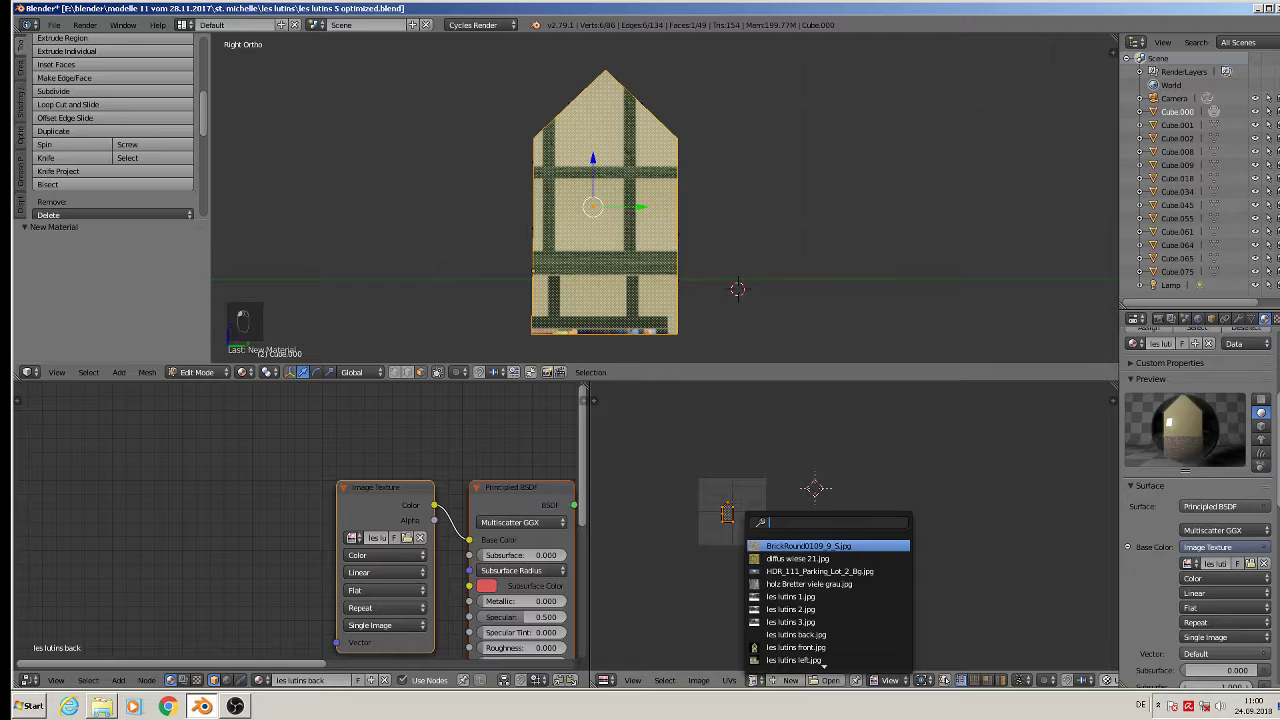
pyautogui.click(829, 635)
# Step: Scale the back face's UVs up by about 3.27 and again by about 1.05, moving them onto the house outline in les lutins back.jpg
pyautogui.scroll(-1, 782, 557)
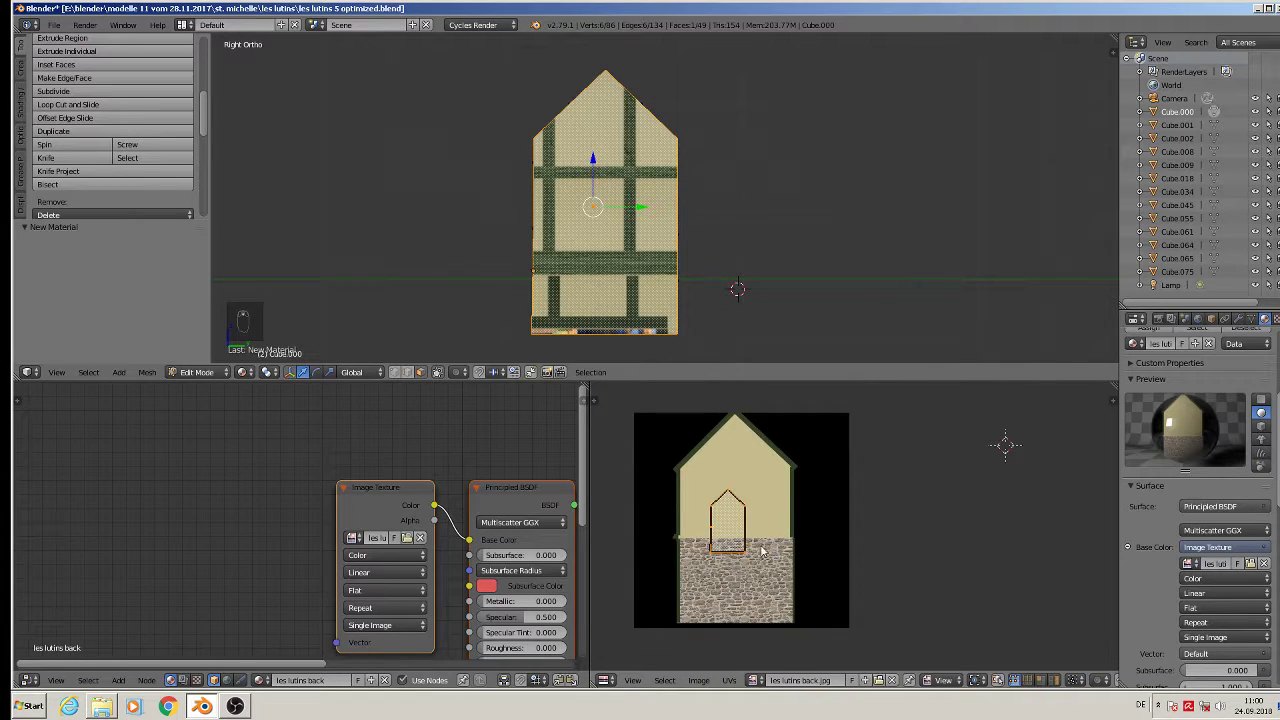
pyautogui.press('s')
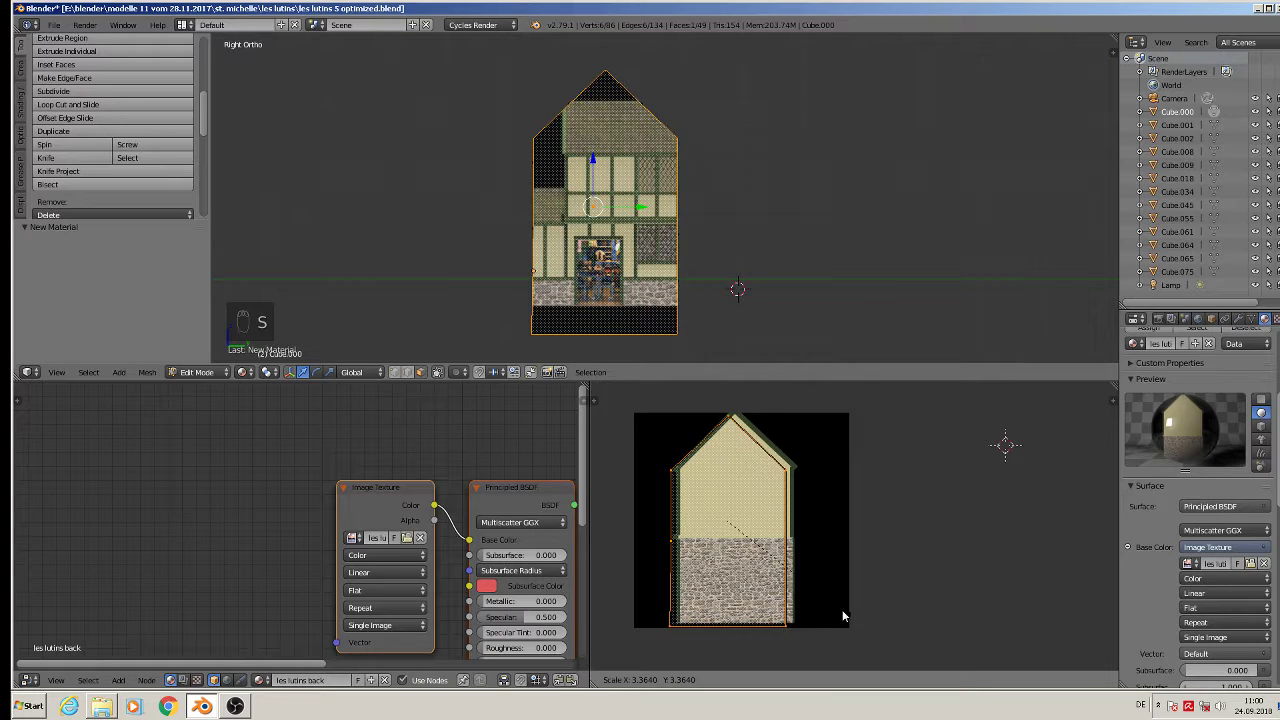
pyautogui.click(837, 609)
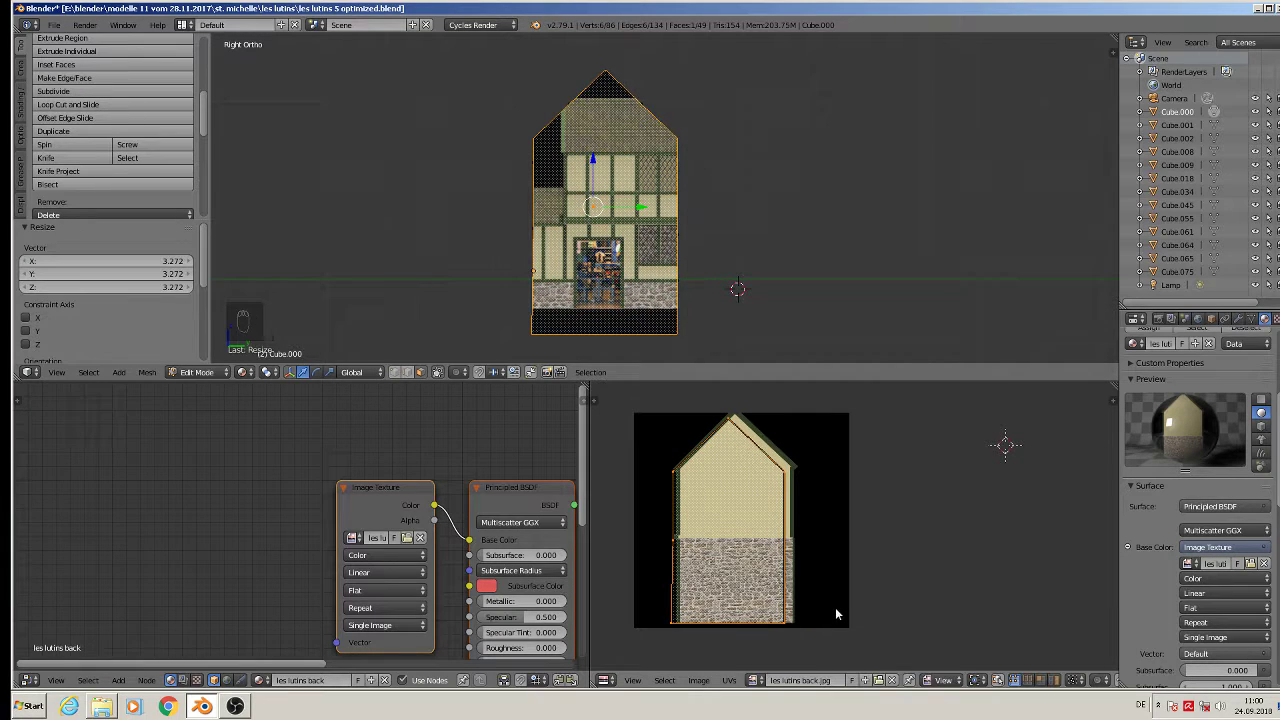
pyautogui.press('g')
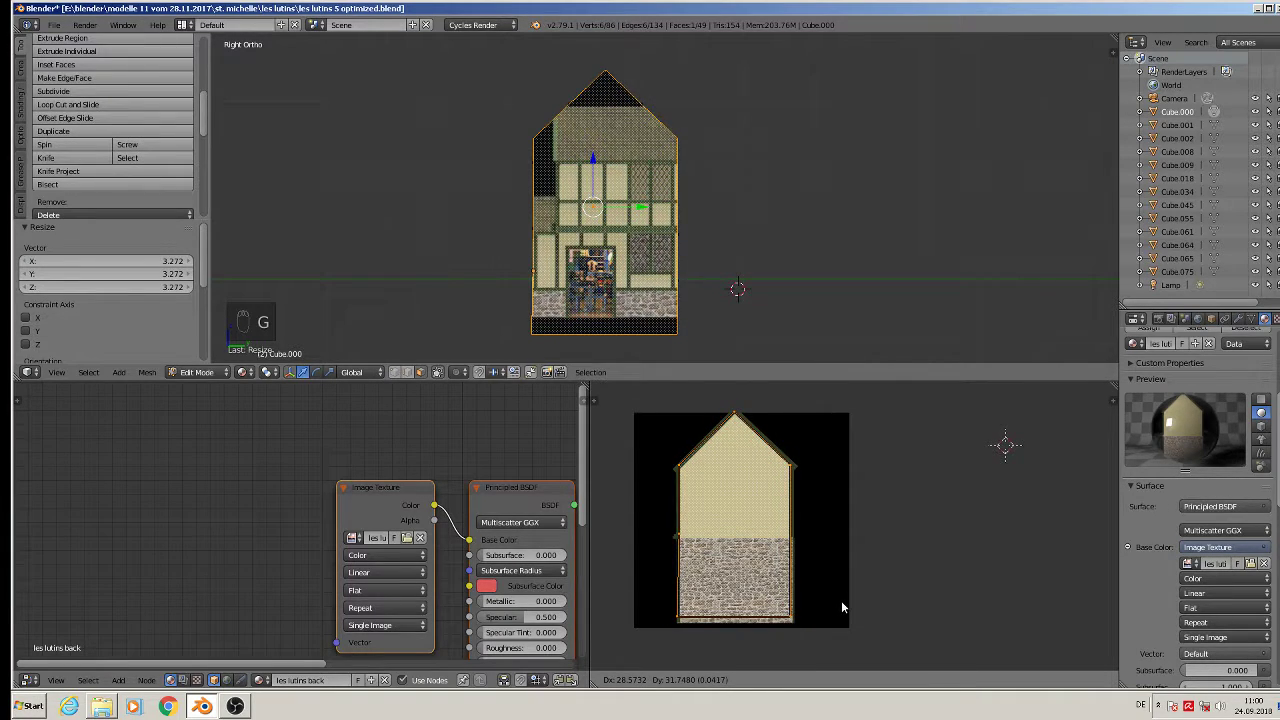
pyautogui.click(841, 600)
pyautogui.press('s')
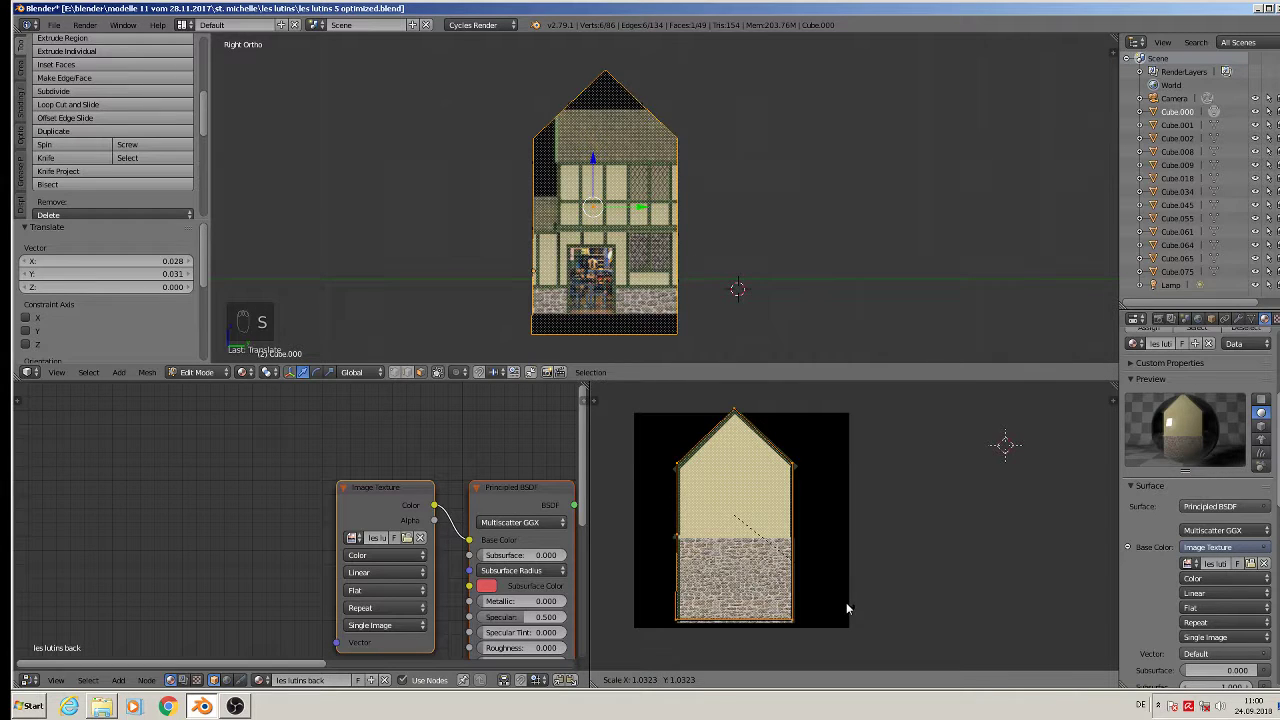
pyautogui.click(845, 602)
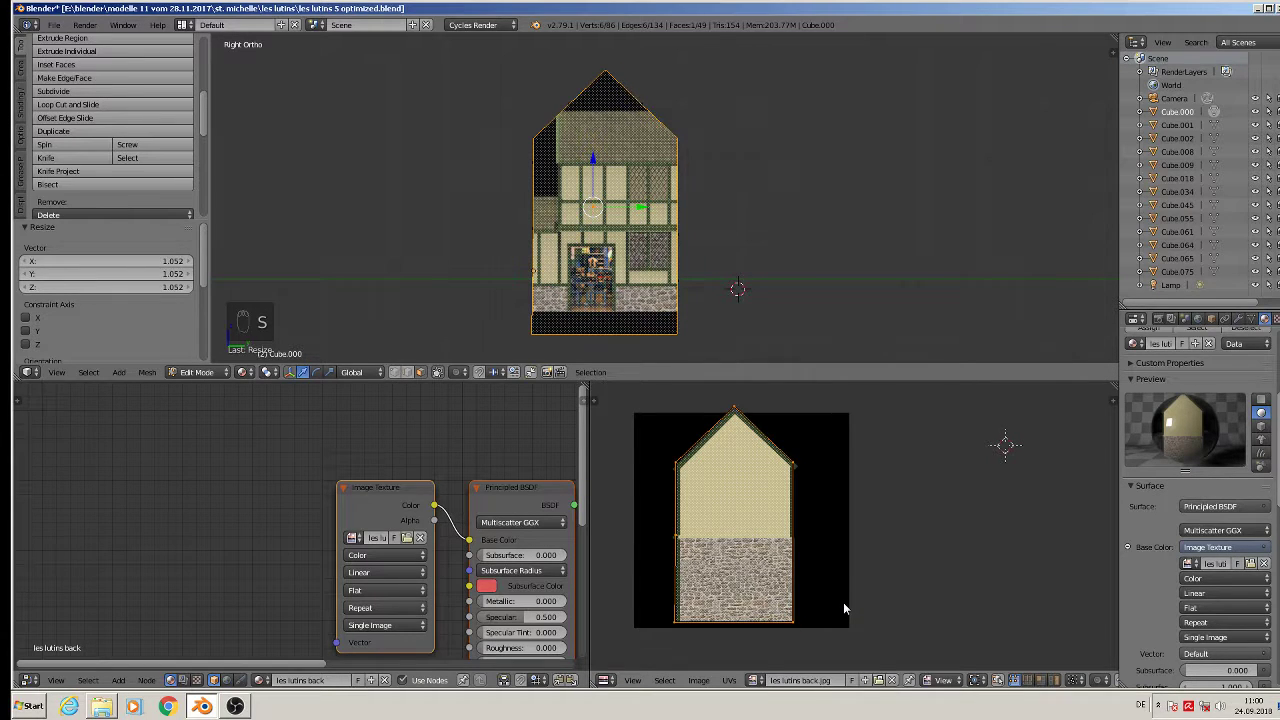
pyautogui.press('g')
pyautogui.click(844, 610)
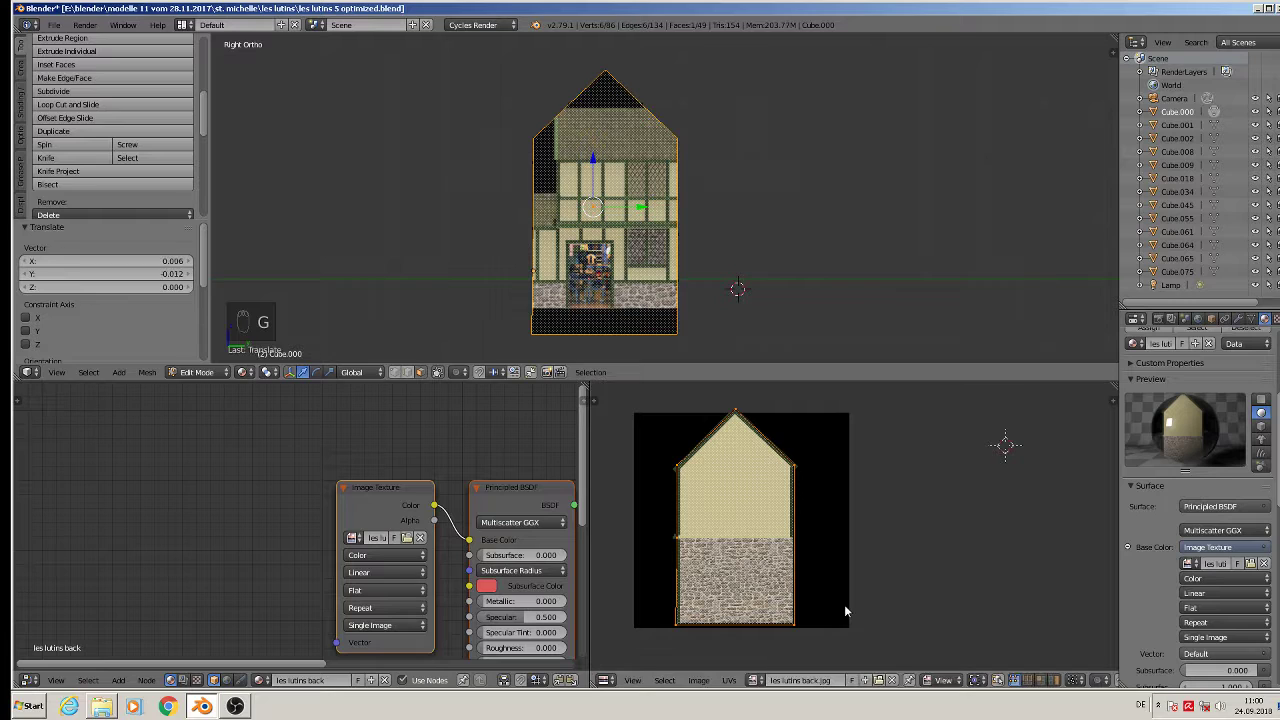
# Step: Assign the les lutins back material to the back face and inspect the textured house outside Edit Mode
pyautogui.scroll(5, 1190, 440)
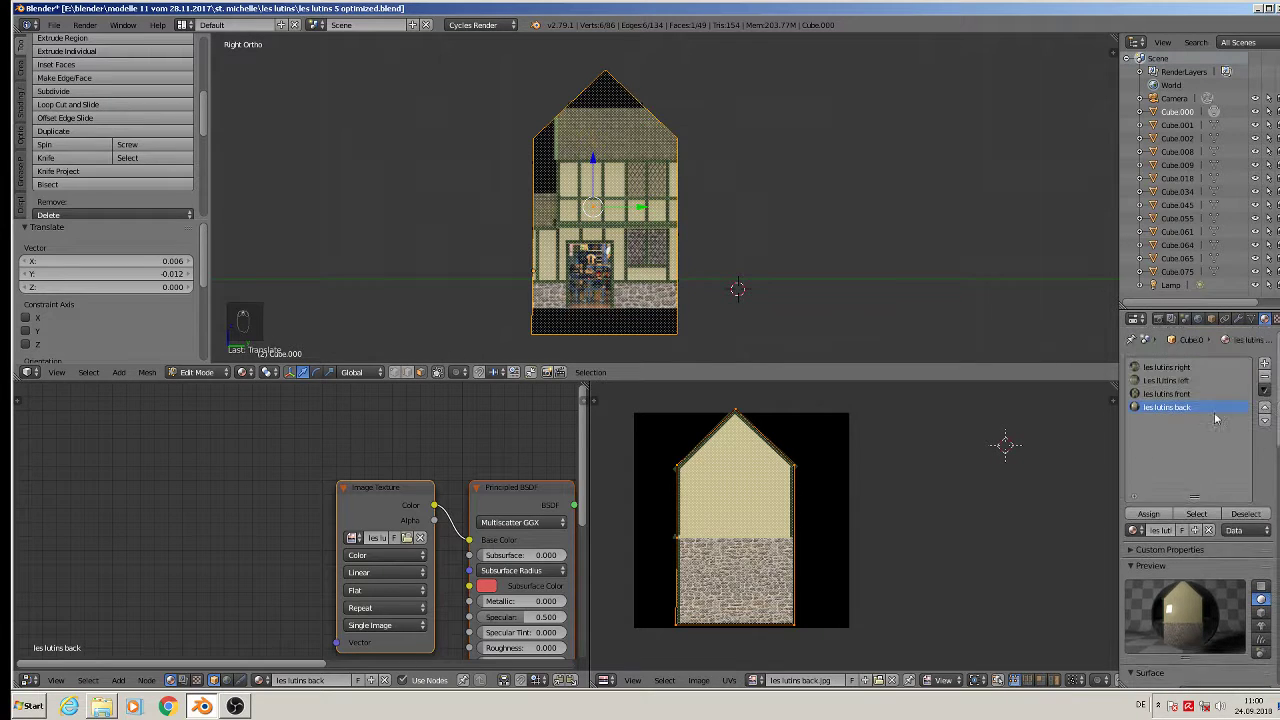
pyautogui.click(1149, 514)
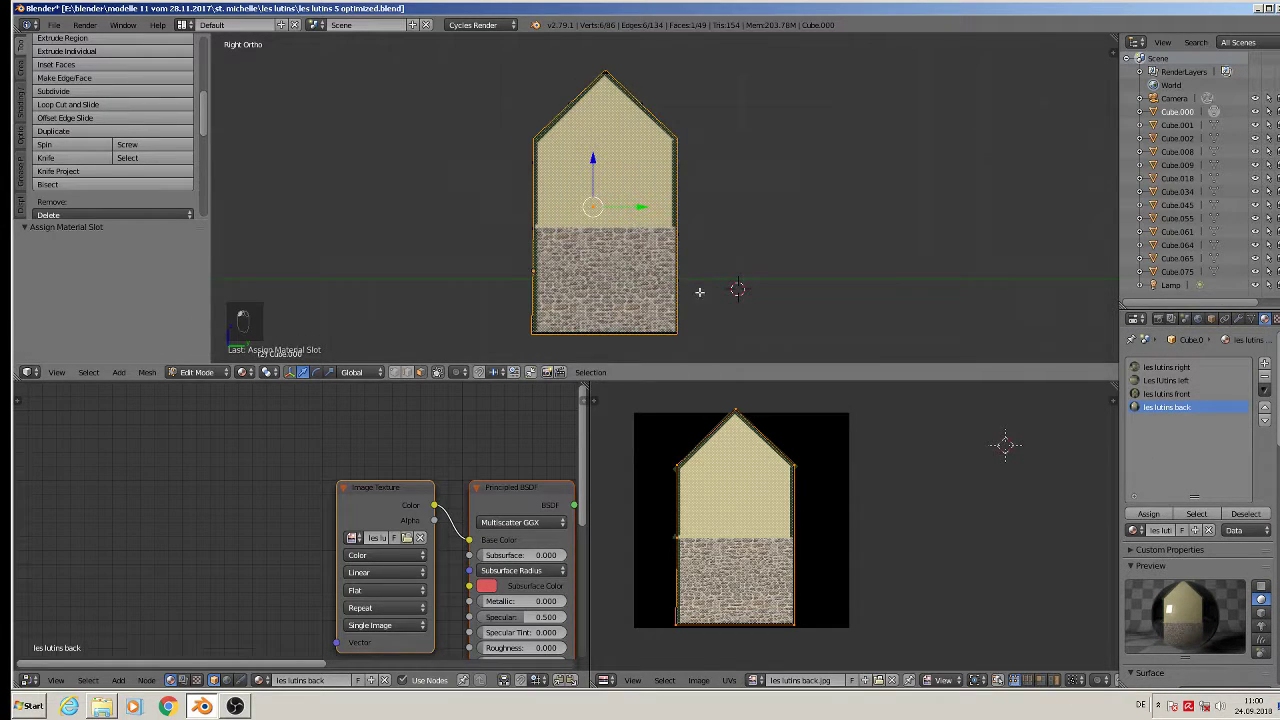
pyautogui.press('Tab')
pyautogui.moveTo(691, 217); pyautogui.dragTo(687, 317, button='middle')
pyautogui.press('a')
pyautogui.press('a')
pyautogui.press('a')
# Step: Fine-tune the back face's UVs by nudging the gable peak slightly down and the bottom corners slightly up to the texture's edges
pyautogui.press('Tab')
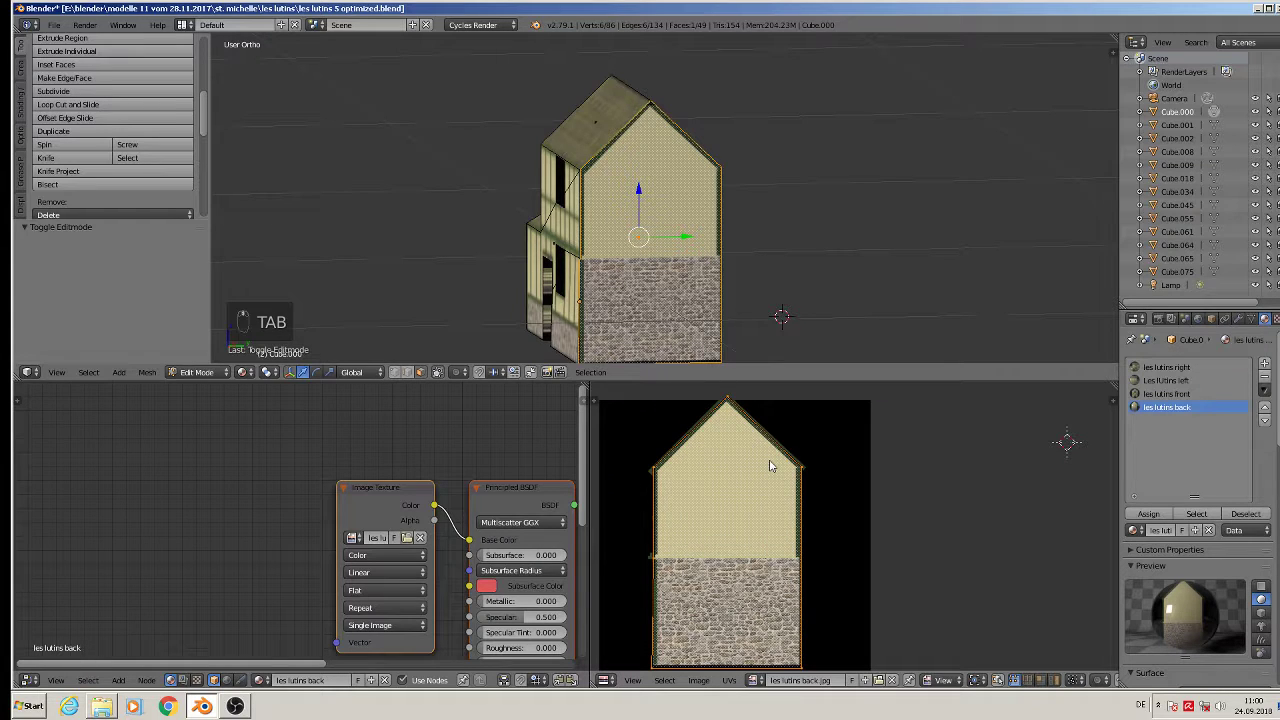
pyautogui.rightClick(728, 398)
pyautogui.press('g')
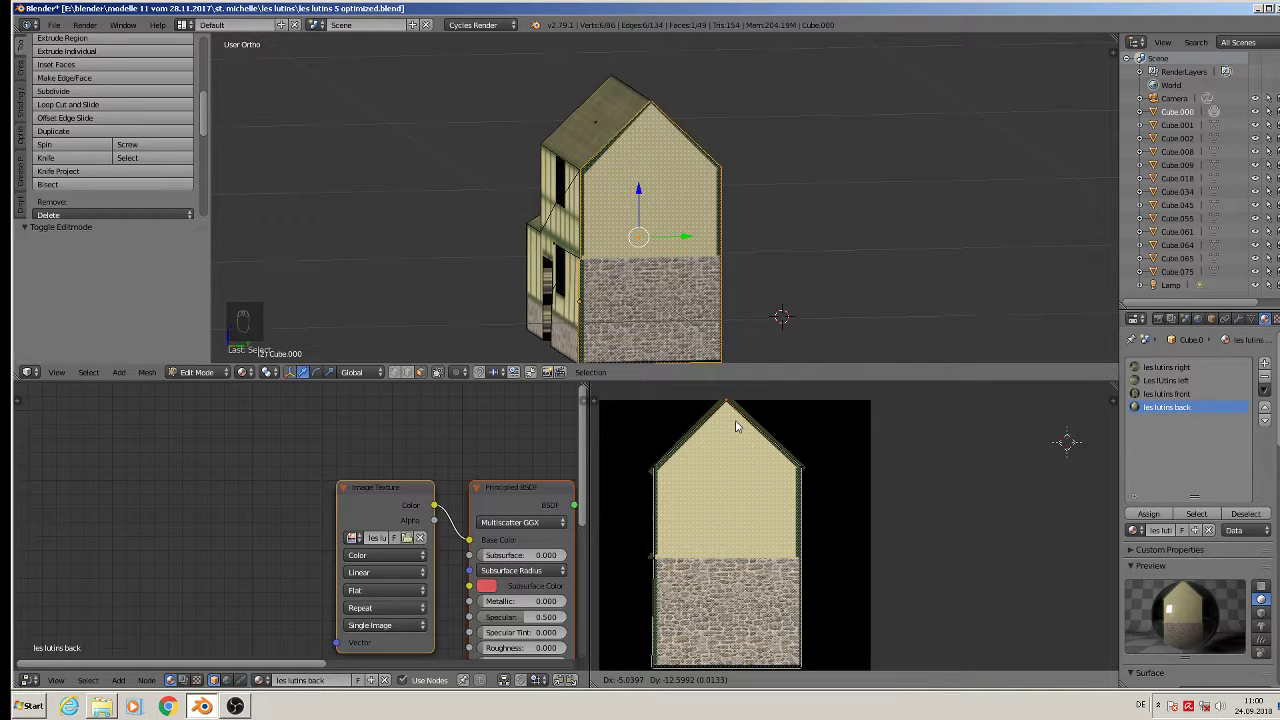
pyautogui.click(736, 427)
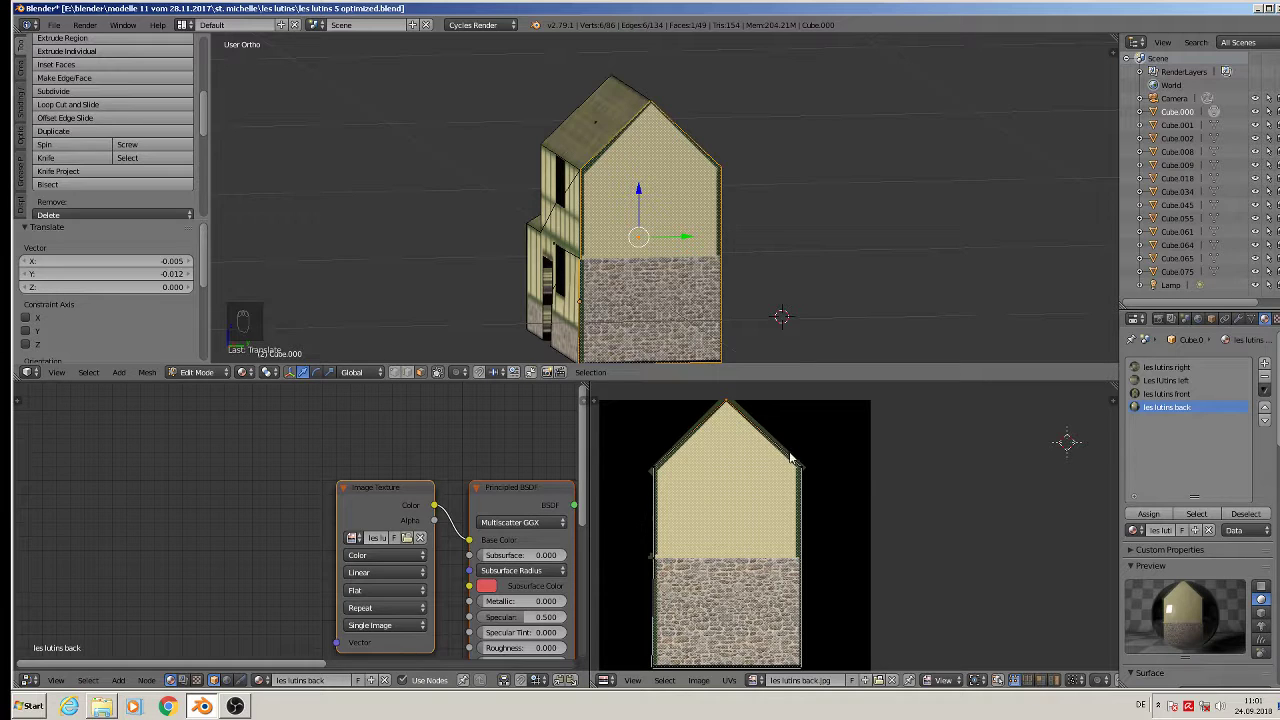
pyautogui.scroll(-2, 790, 458)
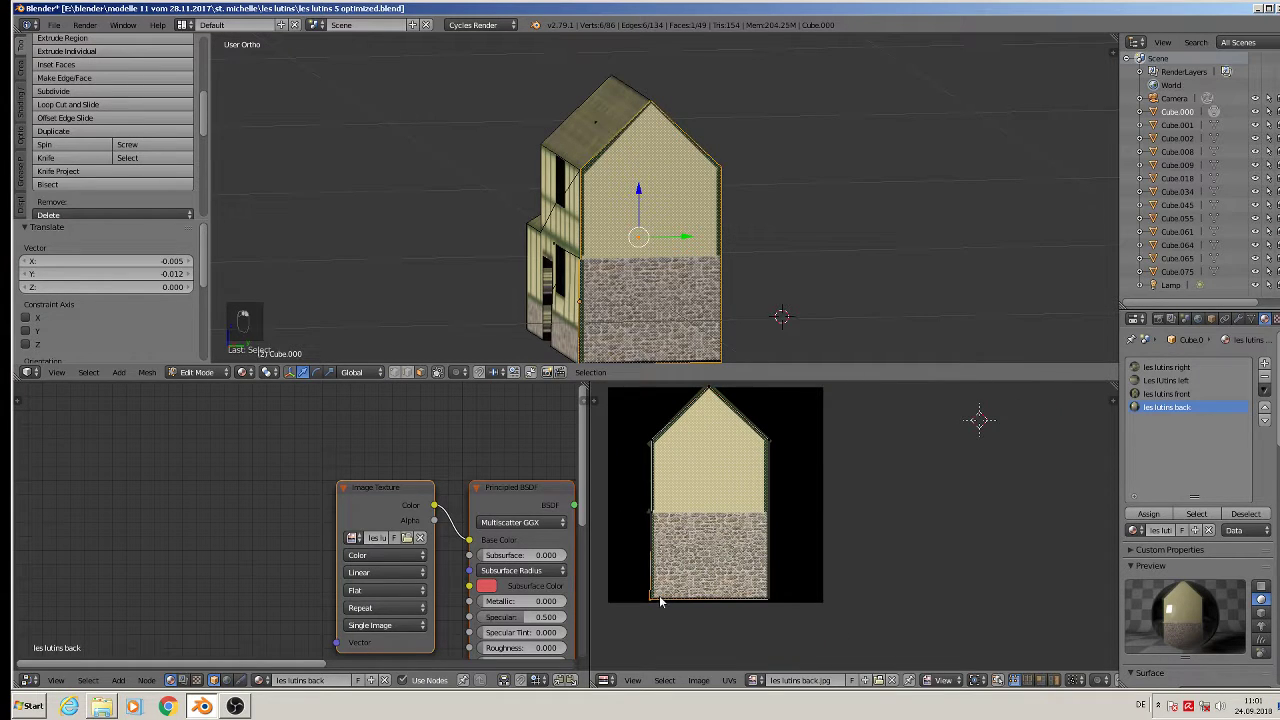
pyautogui.press('g')
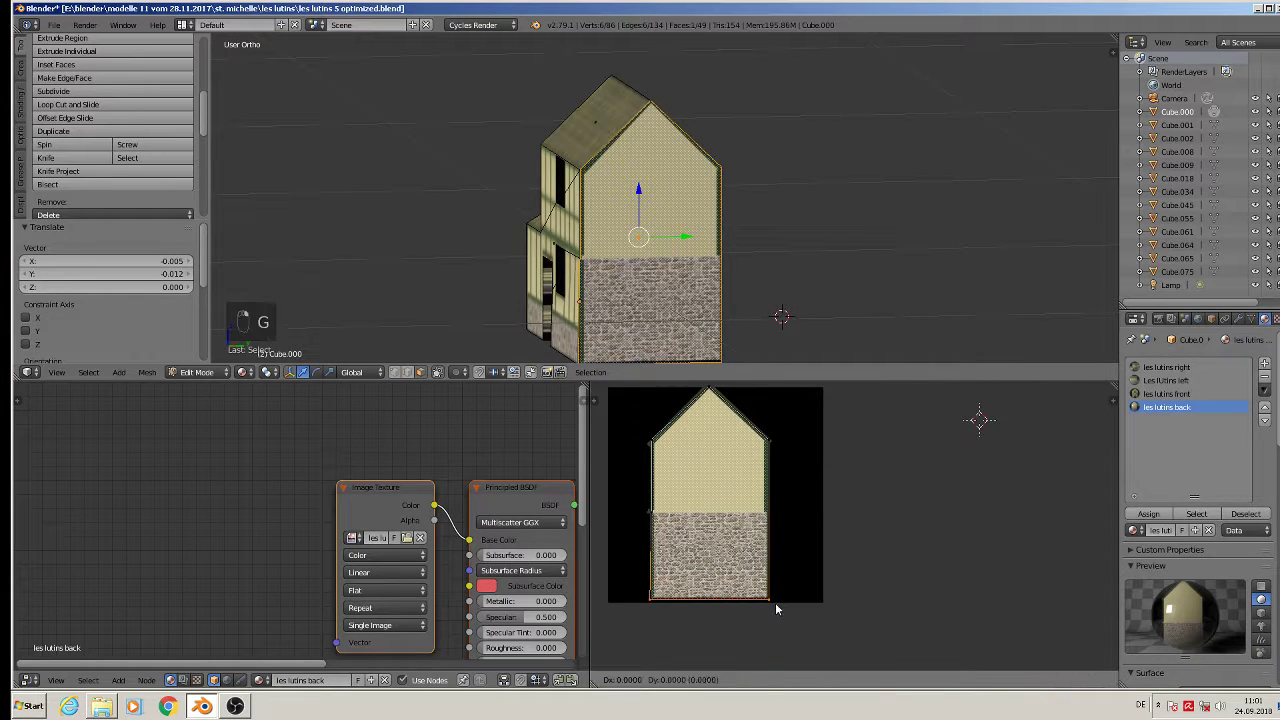
pyautogui.click(776, 600)
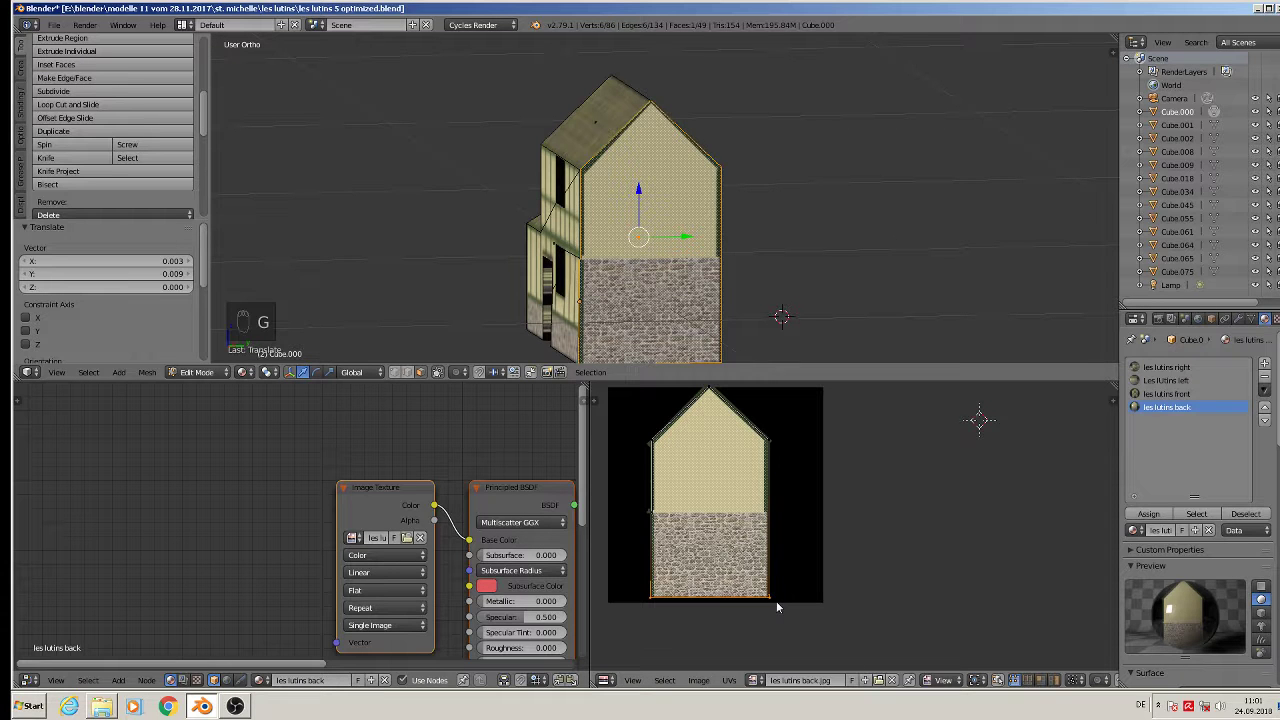
pyautogui.press('Tab')
# Step: Select the inner side faces of the doorway recess in the house's long wall
pyautogui.moveTo(744, 195); pyautogui.dragTo(849, 251, button='middle')
pyautogui.scroll(3, 752, 299)
pyautogui.keyDown('shift'); pyautogui.moveTo(752, 299); pyautogui.dragTo(748, 193, button='middle'); pyautogui.keyUp('shift')
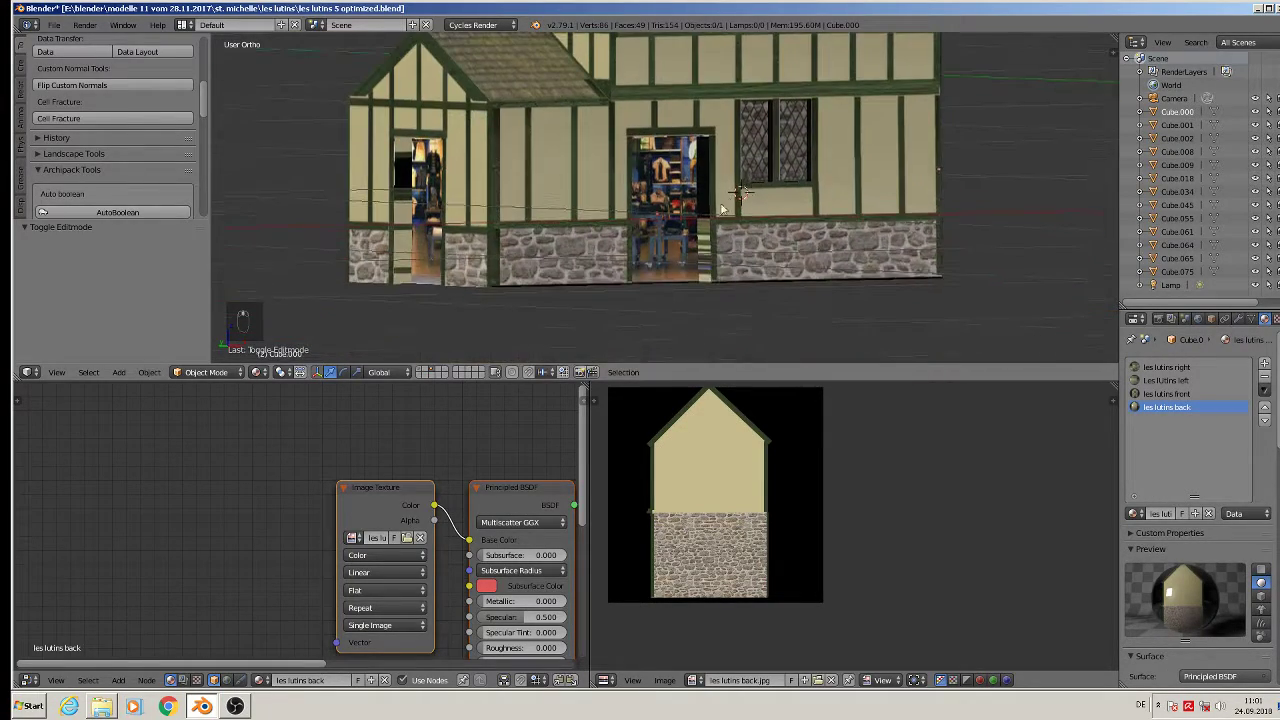
pyautogui.press('Tab')
pyautogui.keyDown('shift'); pyautogui.rightClick(698, 159); pyautogui.keyUp('shift')
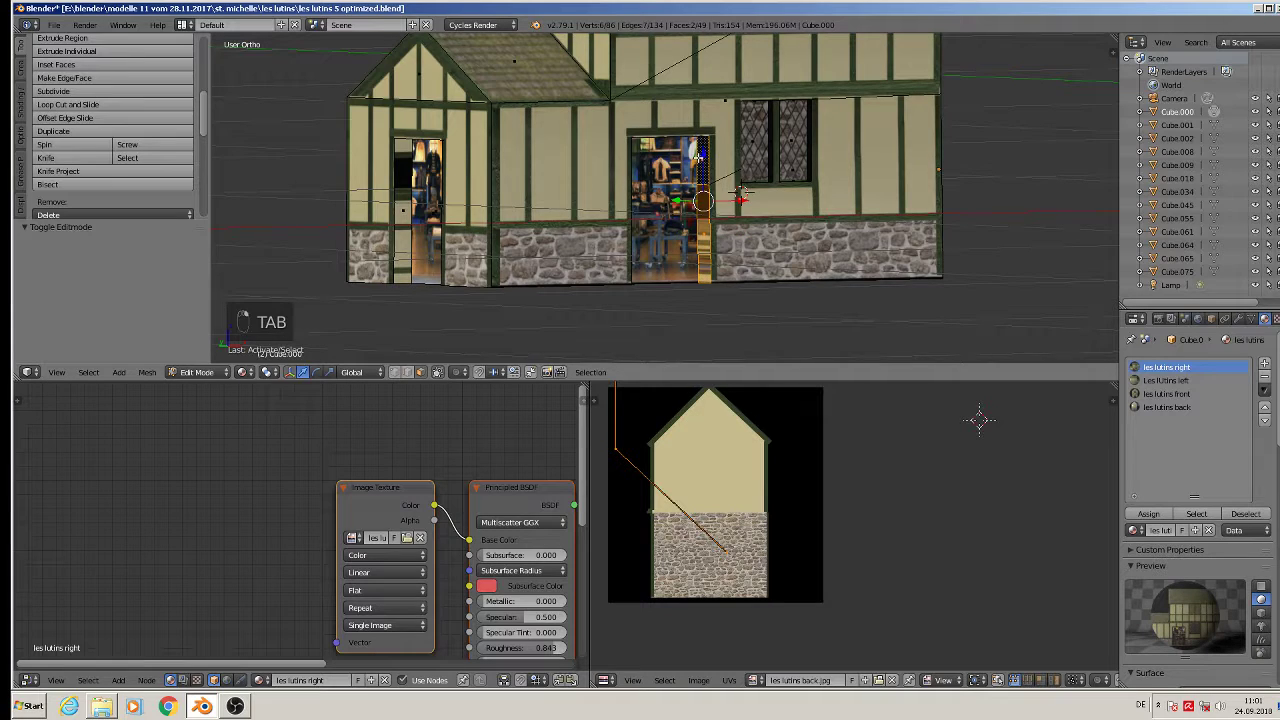
pyautogui.moveTo(700, 270); pyautogui.dragTo(570, 284, button='middle')
pyautogui.keyDown('shift'); pyautogui.rightClick(626, 224); pyautogui.keyUp('shift')
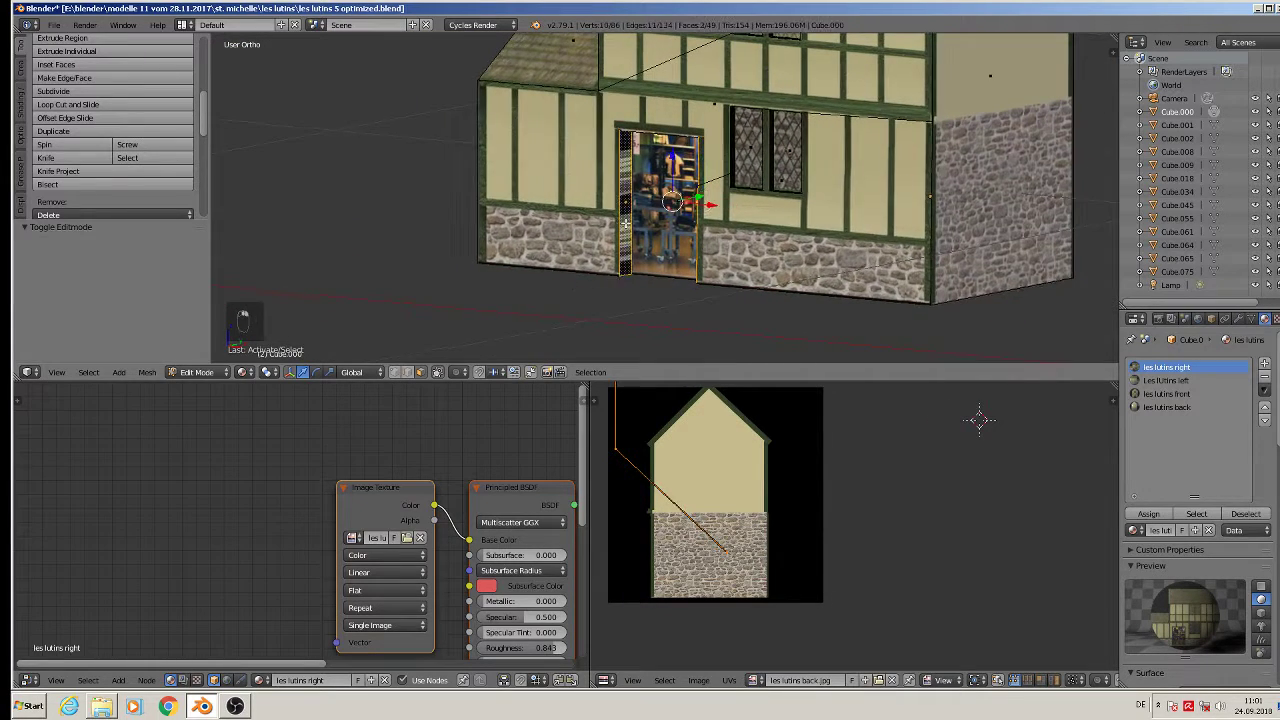
pyautogui.moveTo(650, 213); pyautogui.dragTo(649, 250, button='middle')
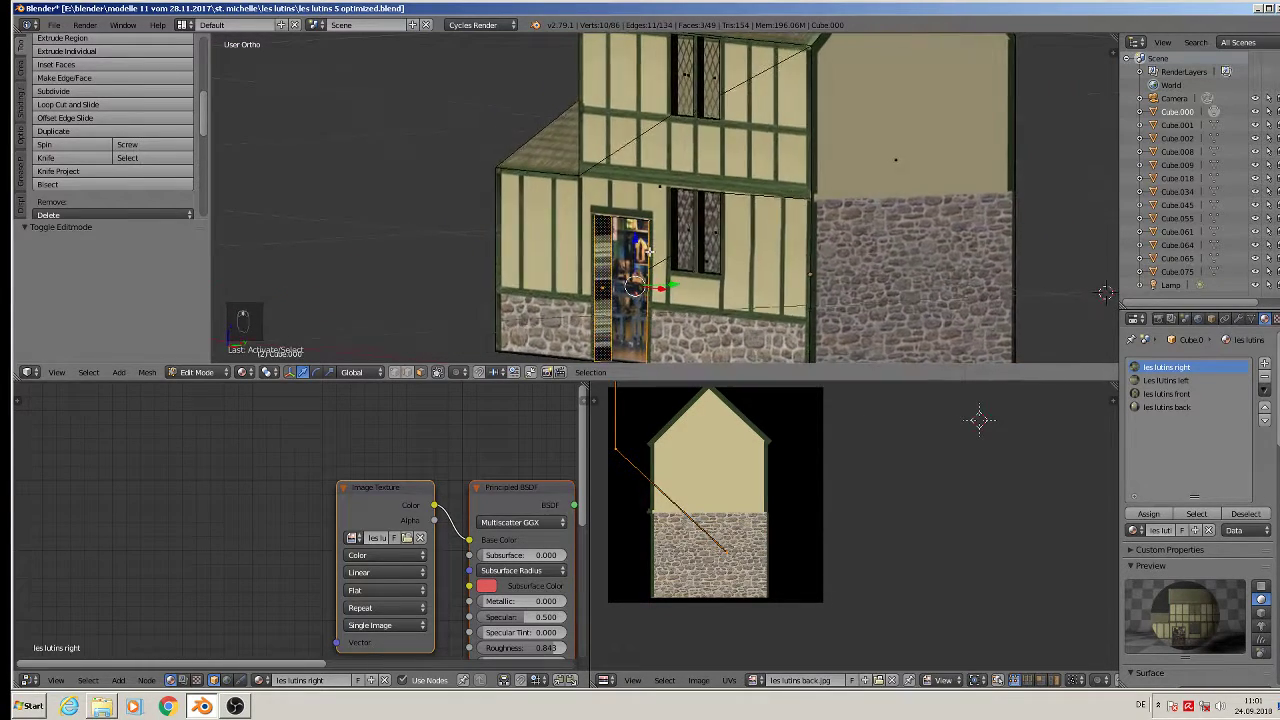
# Step: Add the inner side faces of the ground-floor and upper-floor window recesses to the selection and view the house from the back
pyautogui.keyDown('shift'); pyautogui.rightClick(675, 220); pyautogui.keyUp('shift')
pyautogui.keyDown('shift'); pyautogui.rightClick(693, 232); pyautogui.keyUp('shift')
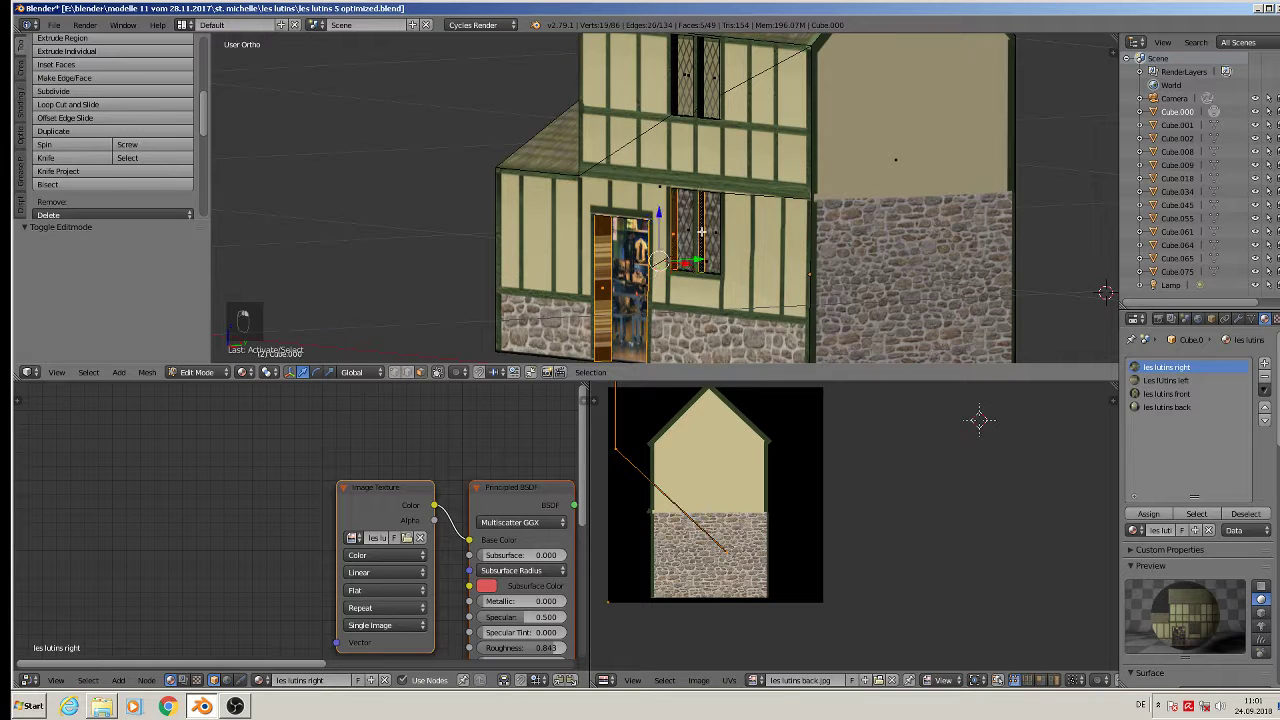
pyautogui.keyDown('shift'); pyautogui.scroll(2, 698, 190); pyautogui.keyUp('shift')
pyautogui.keyDown('shift'); pyautogui.rightClick(696, 143); pyautogui.keyUp('shift')
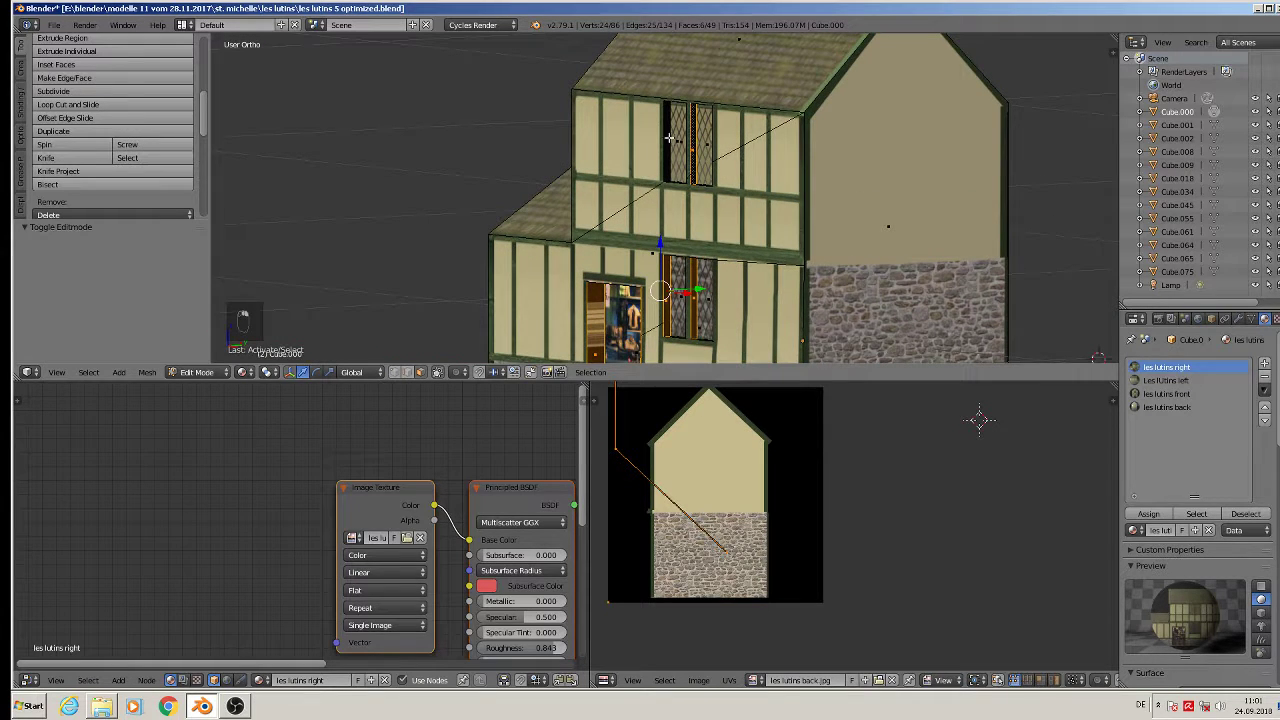
pyautogui.keyDown('shift'); pyautogui.rightClick(669, 138); pyautogui.keyUp('shift')
pyautogui.moveTo(669, 138); pyautogui.dragTo(887, 202, button='middle')
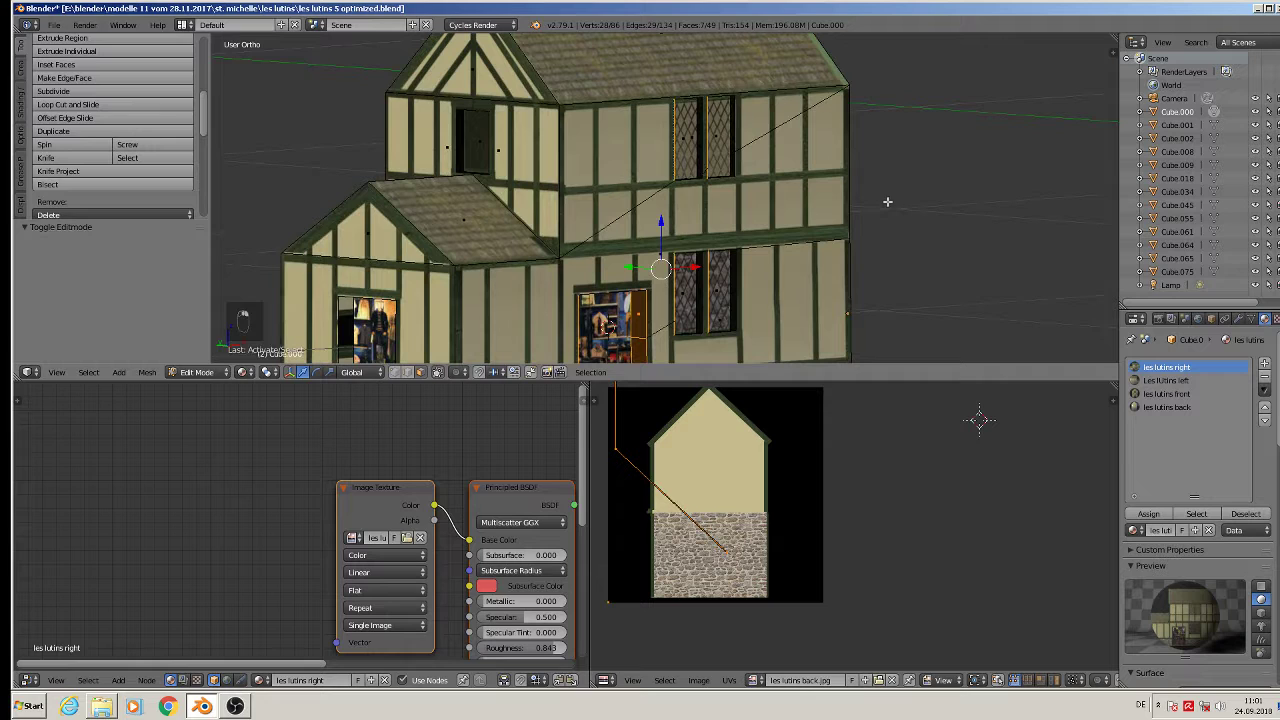
pyautogui.keyDown('shift'); pyautogui.rightClick(734, 133); pyautogui.keyUp('shift')
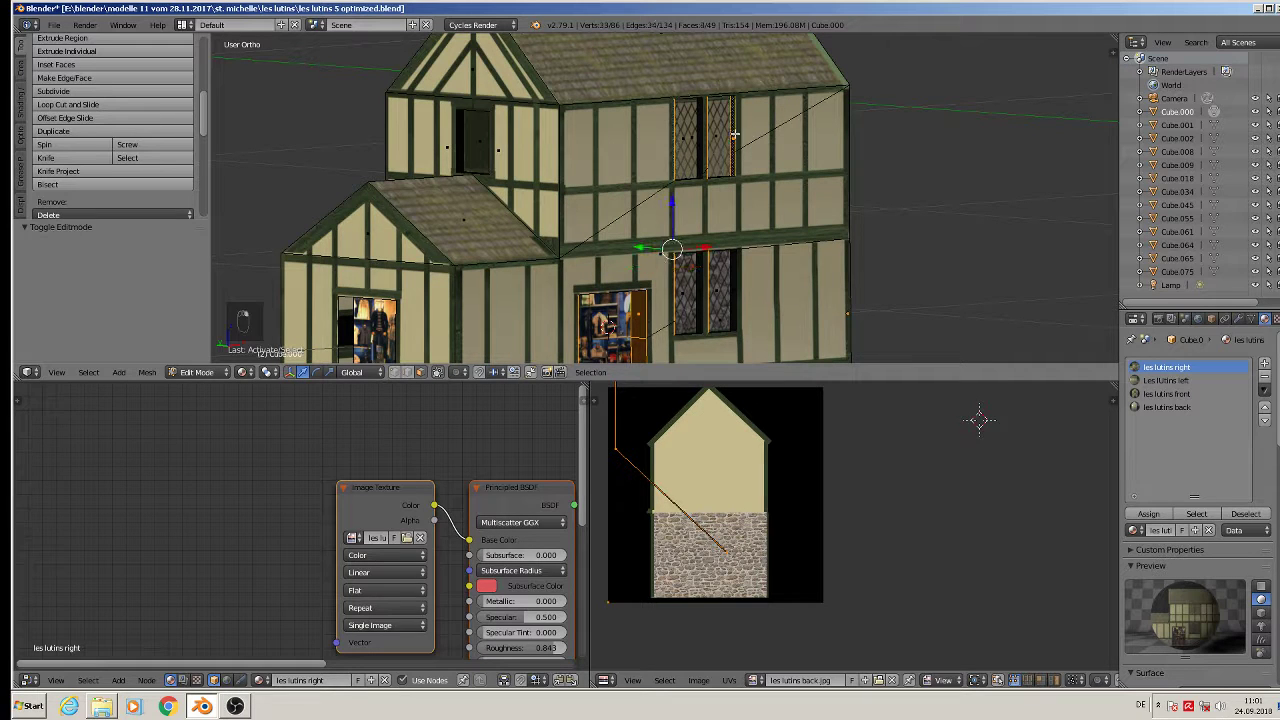
pyautogui.keyDown('shift'); pyautogui.rightClick(735, 286); pyautogui.keyUp('shift')
pyautogui.keyDown('shift'); pyautogui.rightClick(698, 293); pyautogui.keyUp('shift')
pyautogui.keyDown('shift'); pyautogui.moveTo(798, 310); pyautogui.dragTo(596, 224, button='middle'); pyautogui.keyUp('shift')
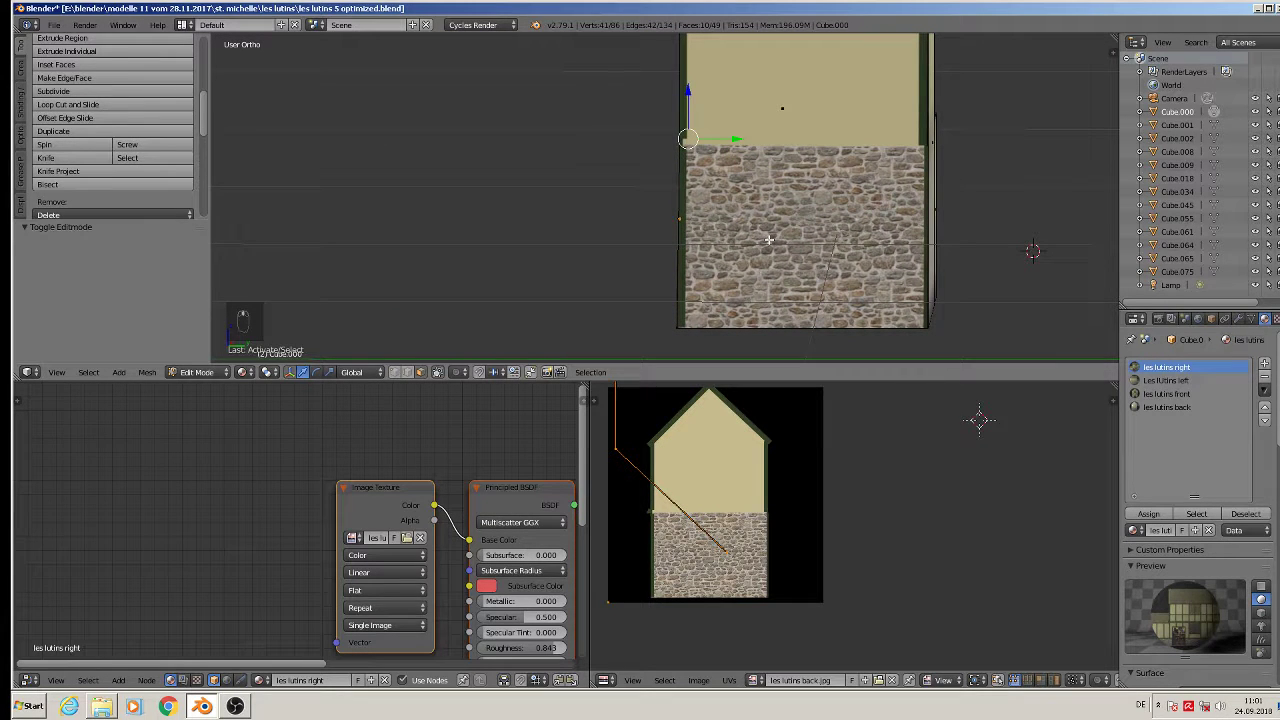
# Step: Project the selected recess faces' UVs from the view and move them within the plain plaster area of les lutins back.jpg
pyautogui.press('u')
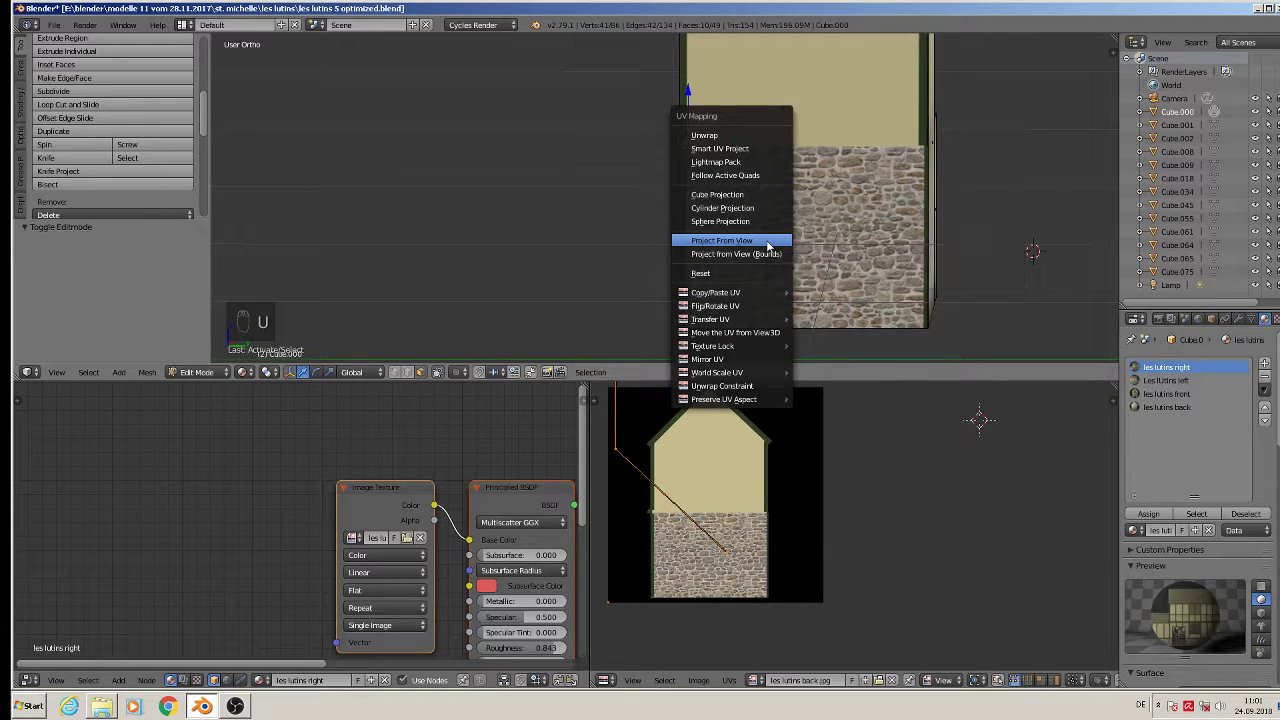
pyautogui.click(766, 242)
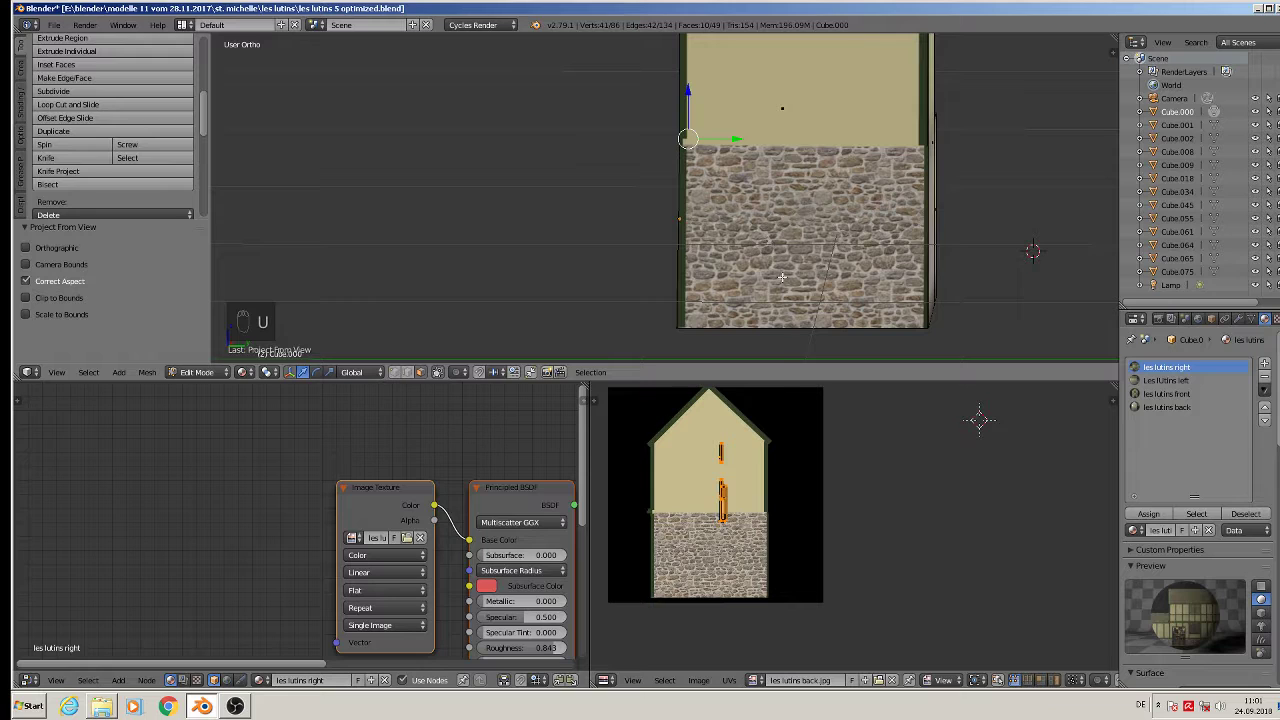
pyautogui.press('g')
pyautogui.click(723, 480)
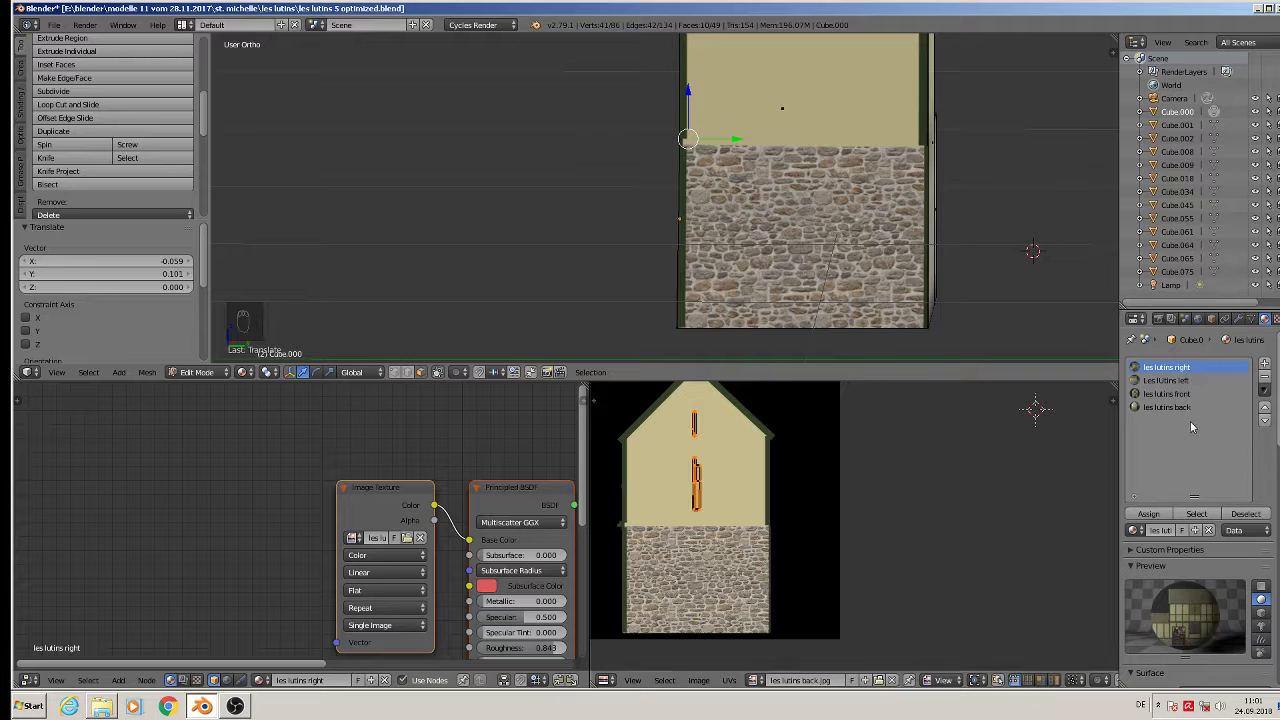
# Step: Assign the les lutins back material to the selected door and window recess faces and leave Edit Mode
pyautogui.click(1165, 407)
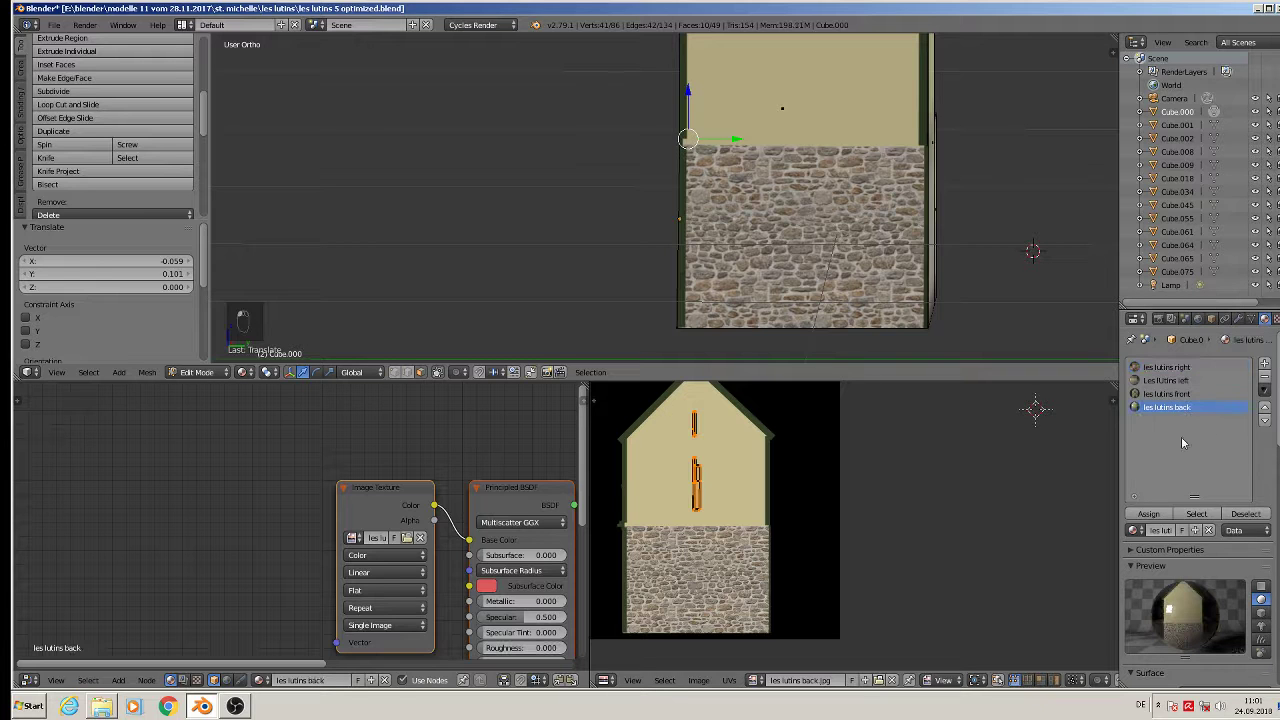
pyautogui.click(1148, 513)
pyautogui.moveTo(655, 192); pyautogui.dragTo(779, 230, button='middle')
pyautogui.press('Tab')
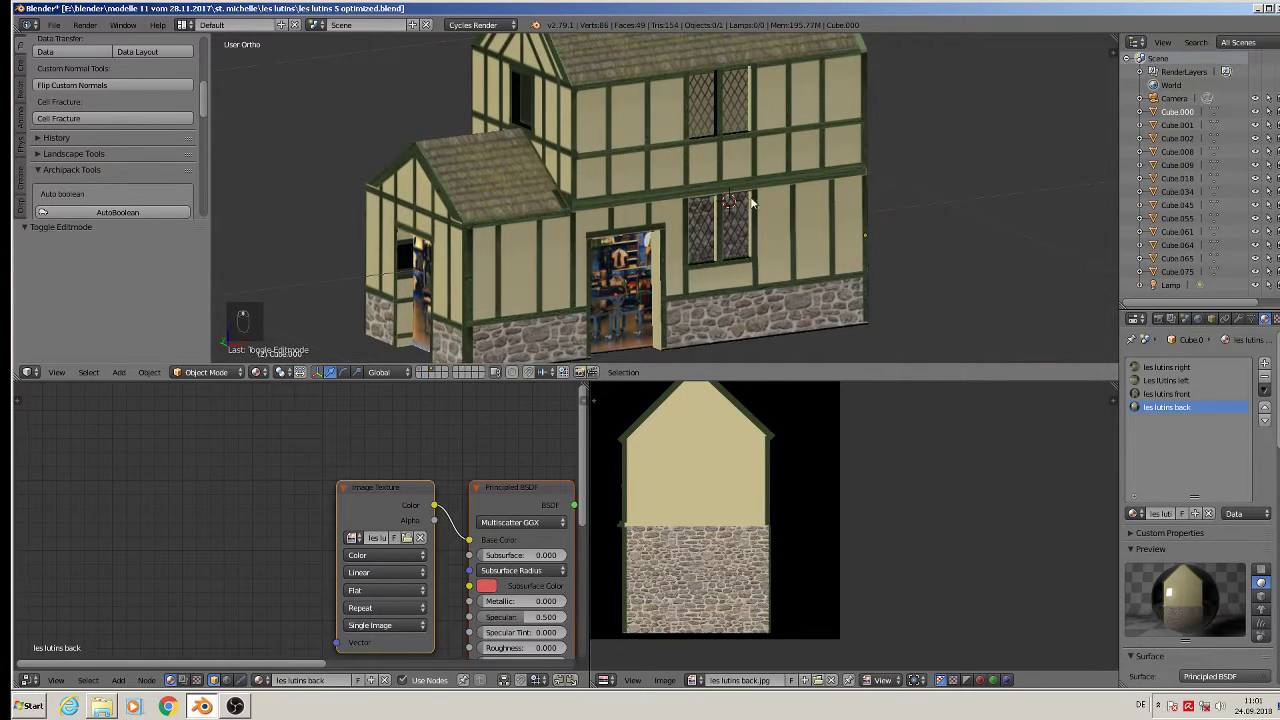
# Step: Assign the les lutins back material to the remaining narrow side face at the middle of the upper window
pyautogui.scroll(3, 752, 203)
pyautogui.press('Tab')
pyautogui.rightClick(728, 138)
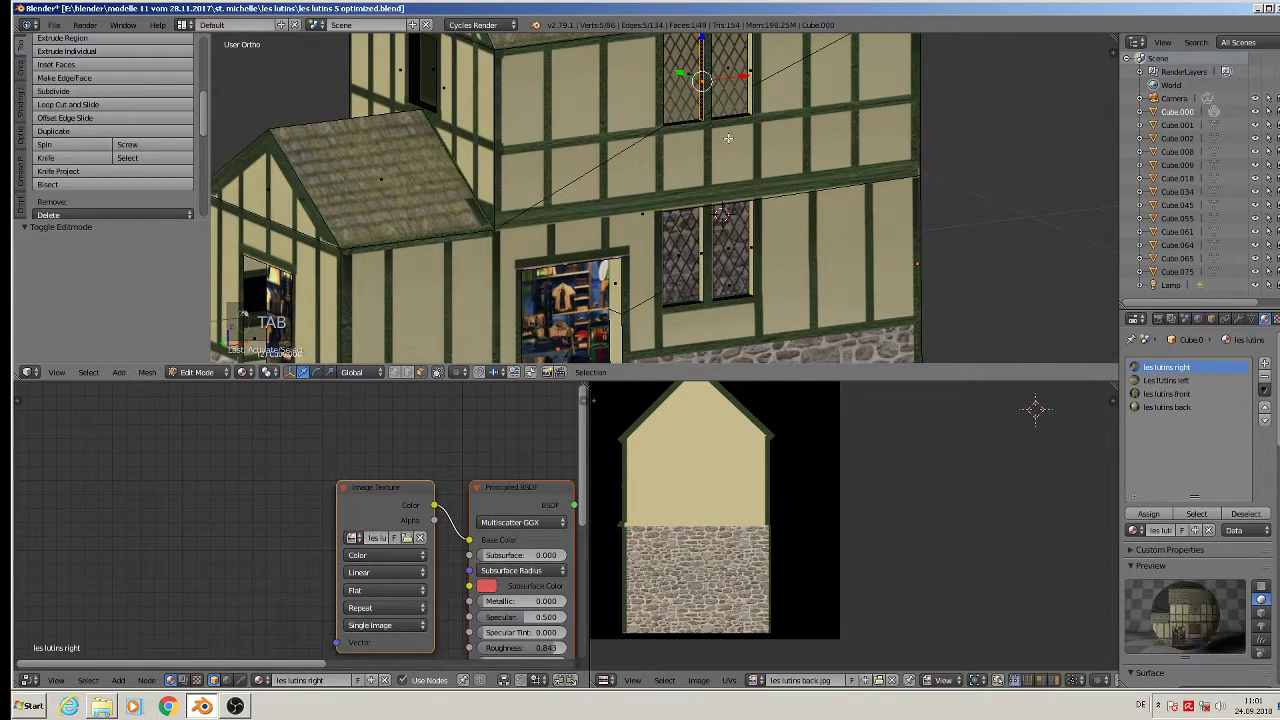
pyautogui.click(1168, 407)
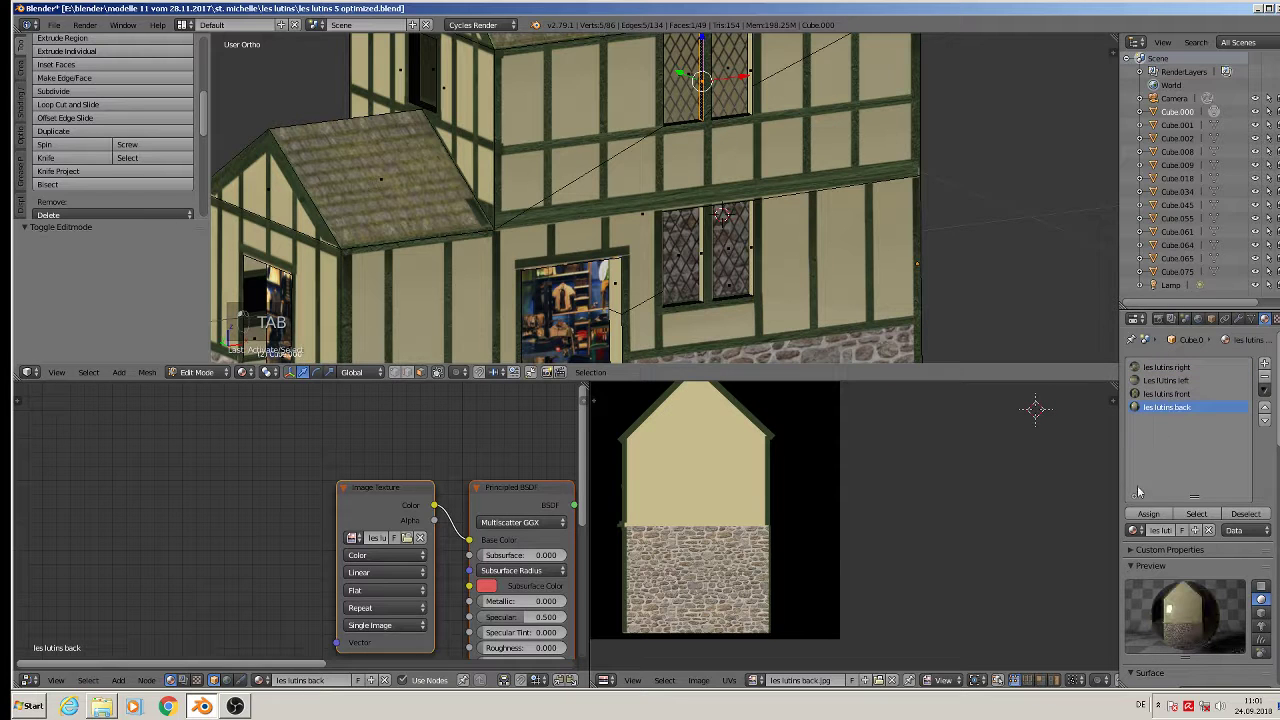
pyautogui.click(1148, 513)
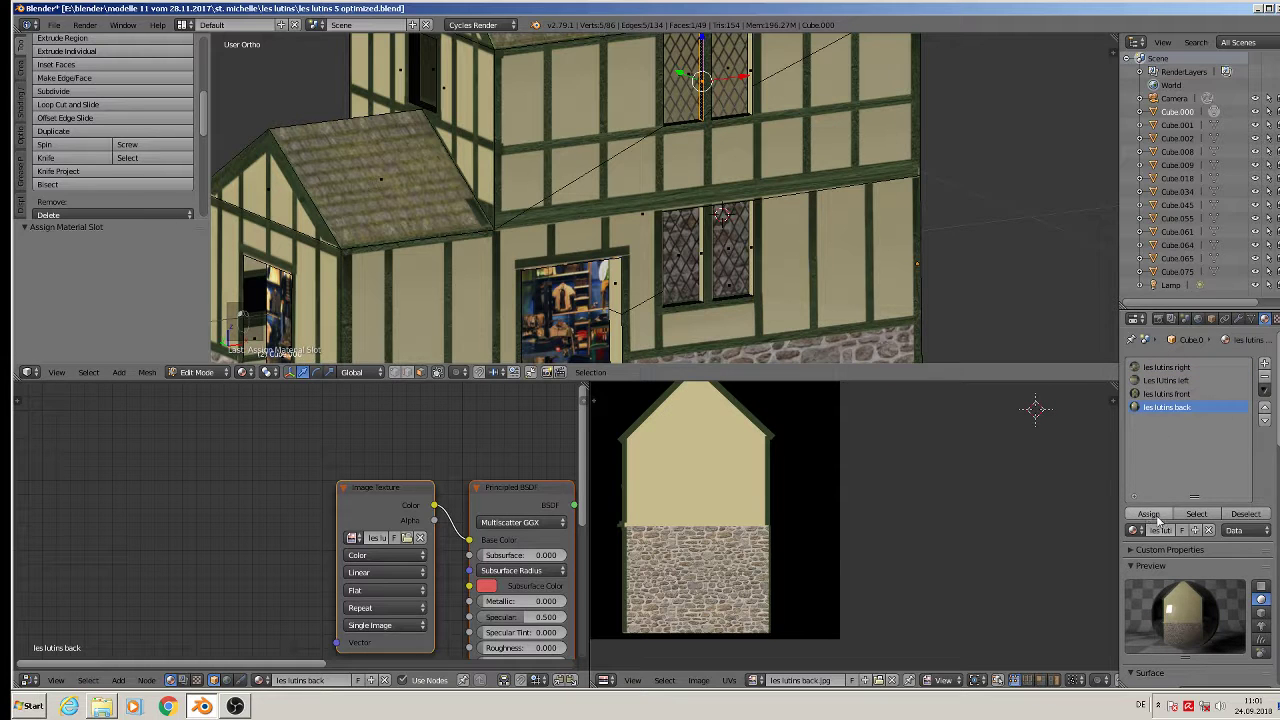
# Step: Project the upper window's narrow side face from the back view so its UVs lie on the plaster area
pyautogui.moveTo(802, 205); pyautogui.dragTo(606, 199, button='middle')
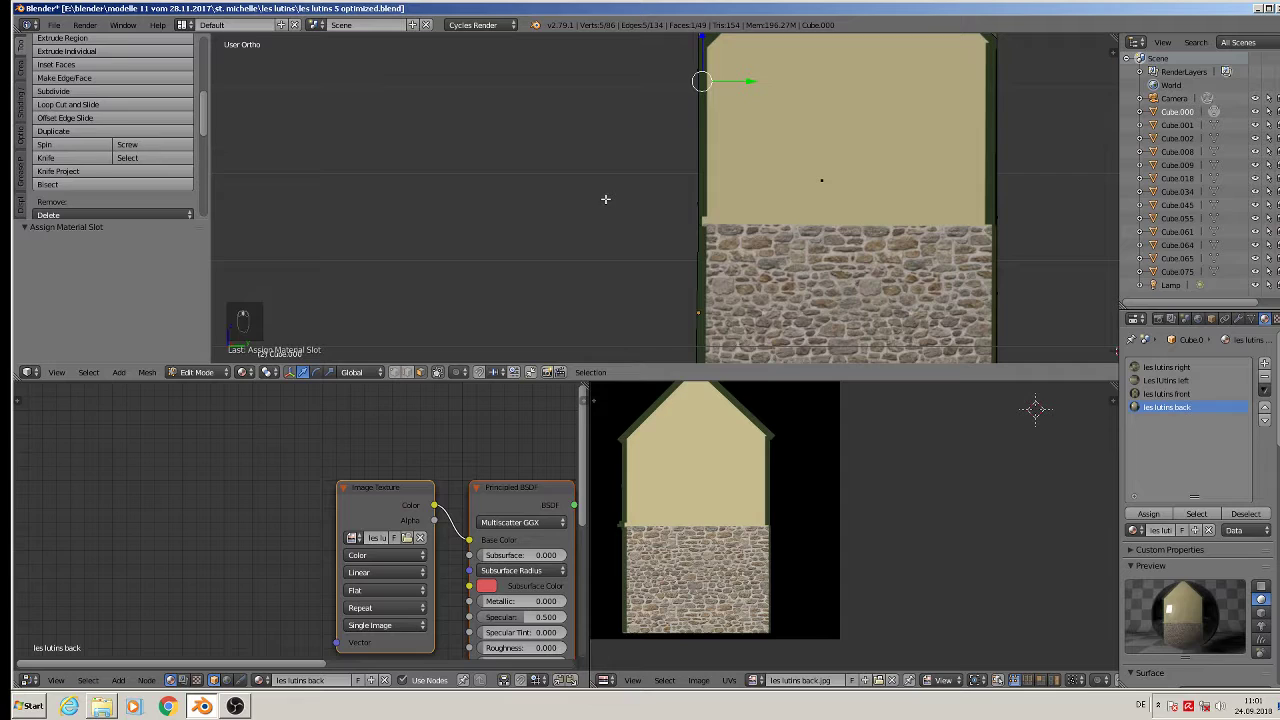
pyautogui.press('u')
pyautogui.click(757, 209)
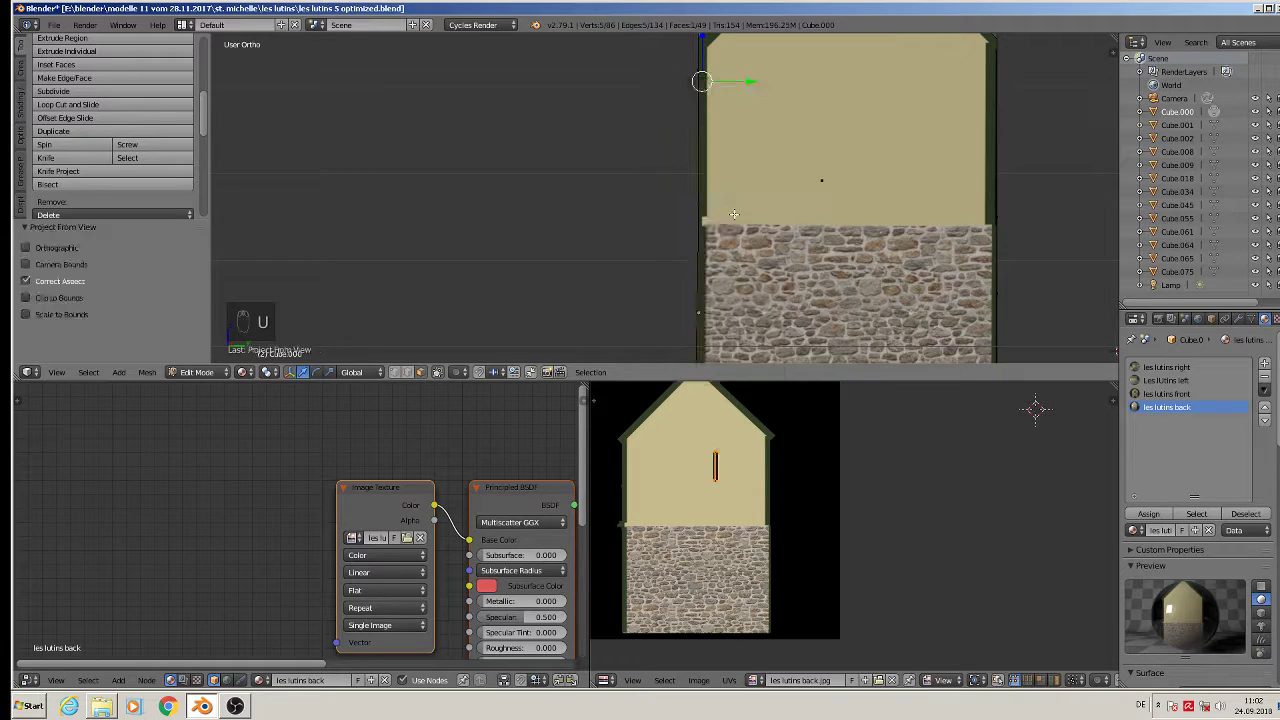
pyautogui.moveTo(887, 229); pyautogui.dragTo(766, 292, button='middle')
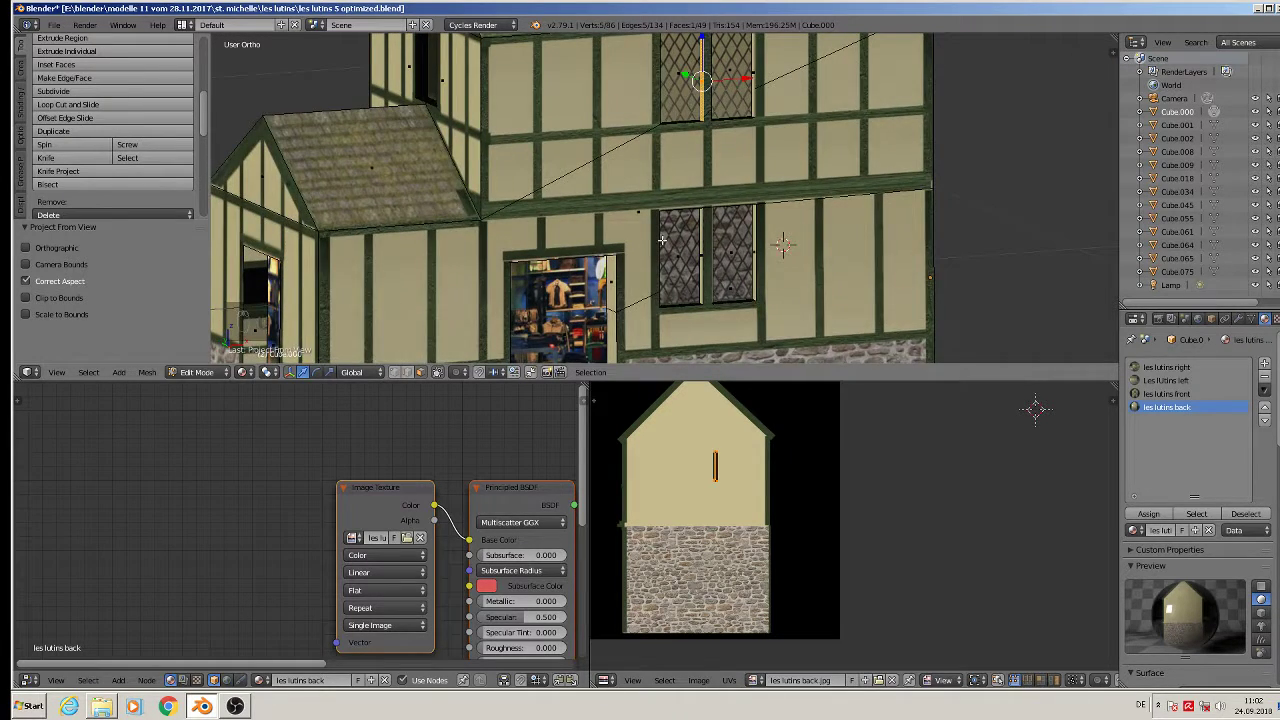
pyautogui.scroll(-2, 660, 241)
pyautogui.moveTo(651, 246); pyautogui.dragTo(661, 253, button='middle')
pyautogui.scroll(2, 491, 118)
pyautogui.rightClick(484, 110)
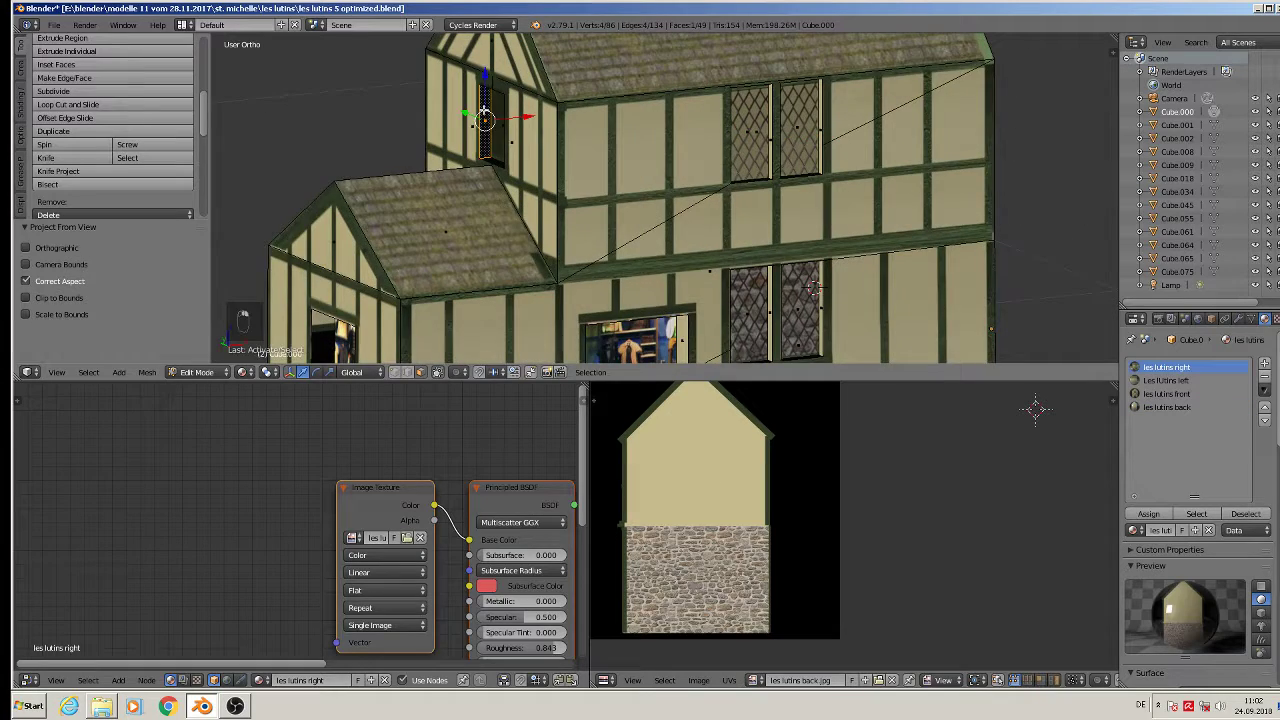
pyautogui.moveTo(484, 110); pyautogui.dragTo(698, 145, button='middle')
pyautogui.keyDown('shift'); pyautogui.rightClick(523, 100); pyautogui.keyUp('shift')
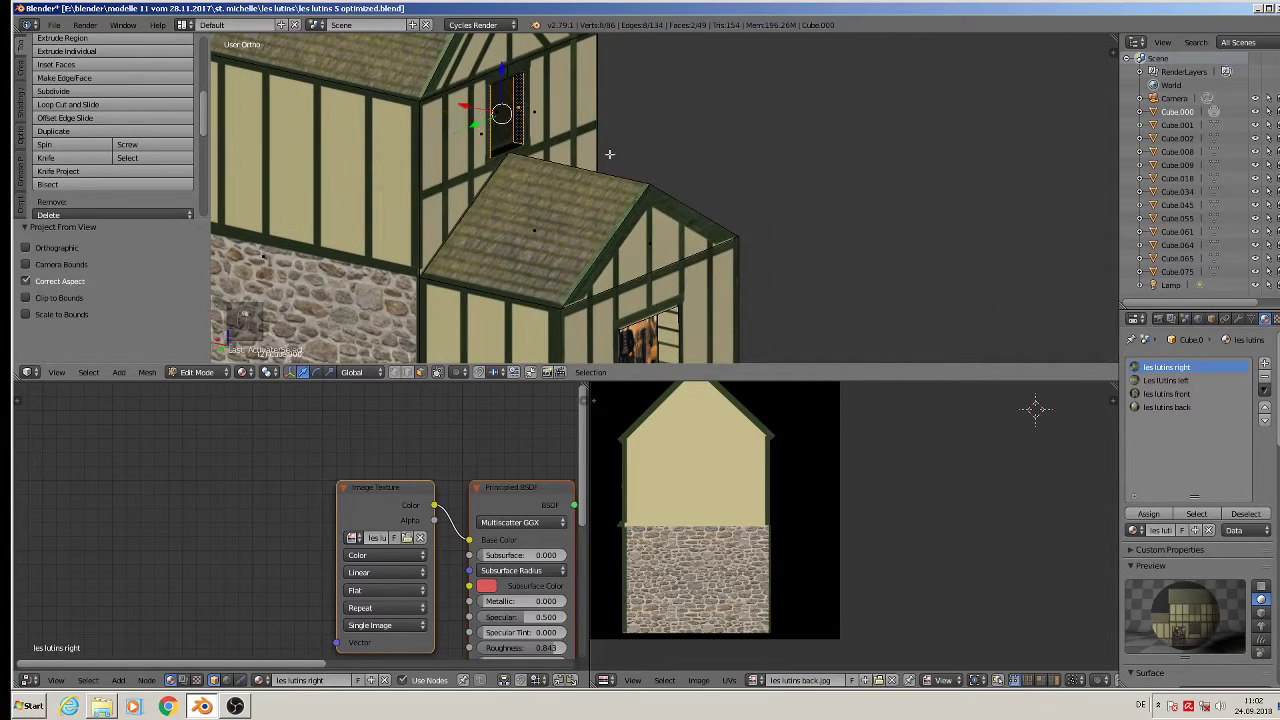
# Step: Project the UVs of the extension door's and gable window's side recess faces from the view and move them onto les lutins back.jpg's plain plaster
pyautogui.moveTo(810, 217); pyautogui.dragTo(514, 290, button='middle')
pyautogui.rightClick(612, 270)
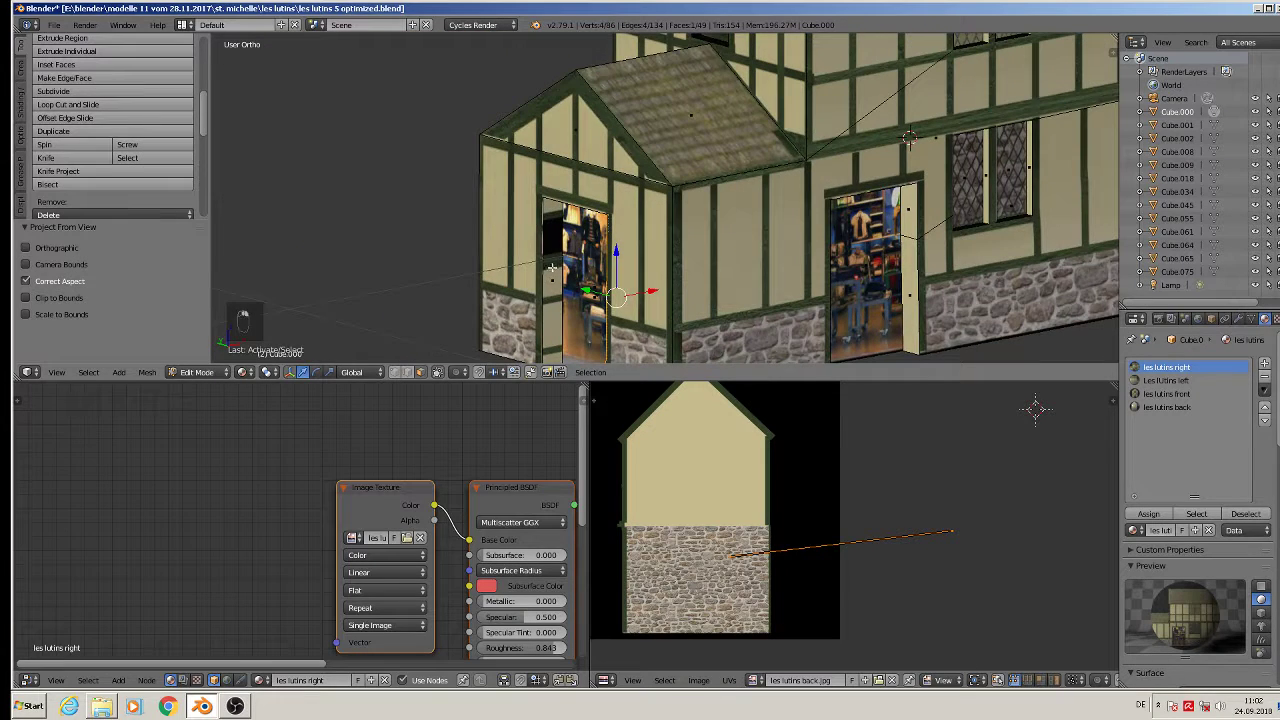
pyautogui.keyDown('shift'); pyautogui.rightClick(552, 267); pyautogui.keyUp('shift')
pyautogui.scroll(-2, 649, 141)
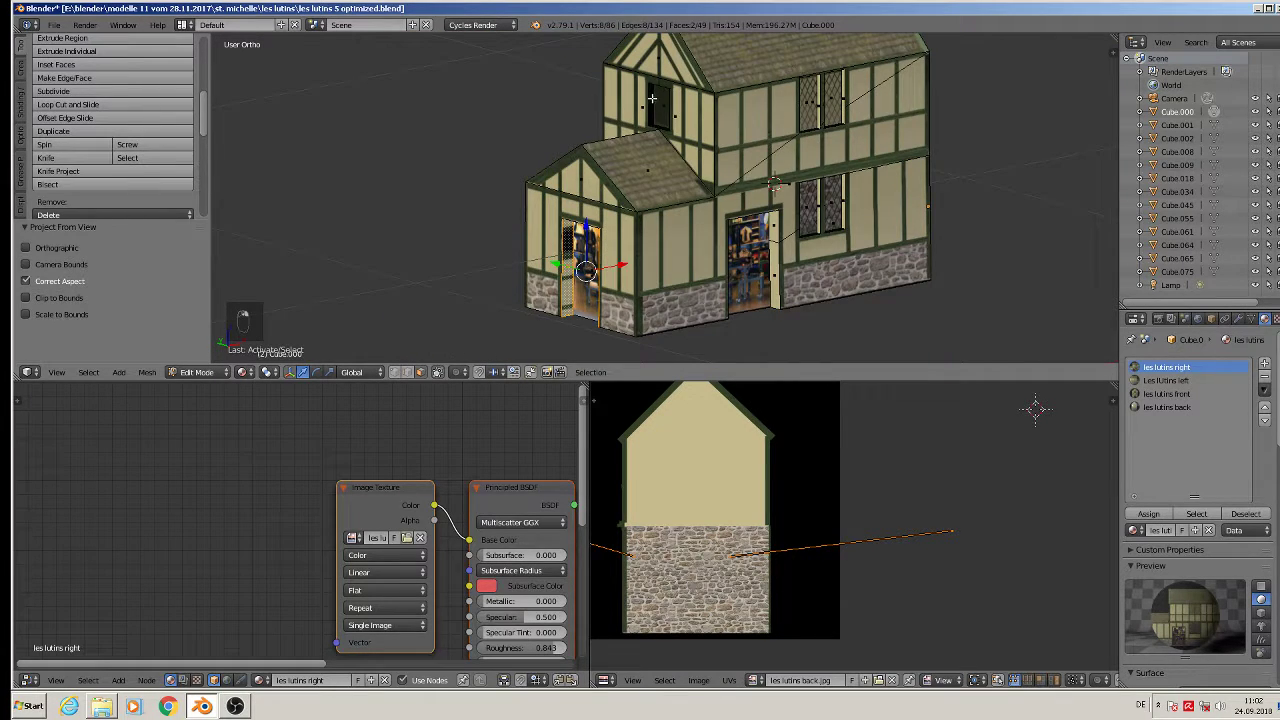
pyautogui.keyDown('shift'); pyautogui.rightClick(651, 97); pyautogui.keyUp('shift')
pyautogui.moveTo(651, 97); pyautogui.dragTo(554, 124, button='middle')
pyautogui.keyDown('shift'); pyautogui.rightClick(593, 100); pyautogui.keyUp('shift')
pyautogui.press('u')
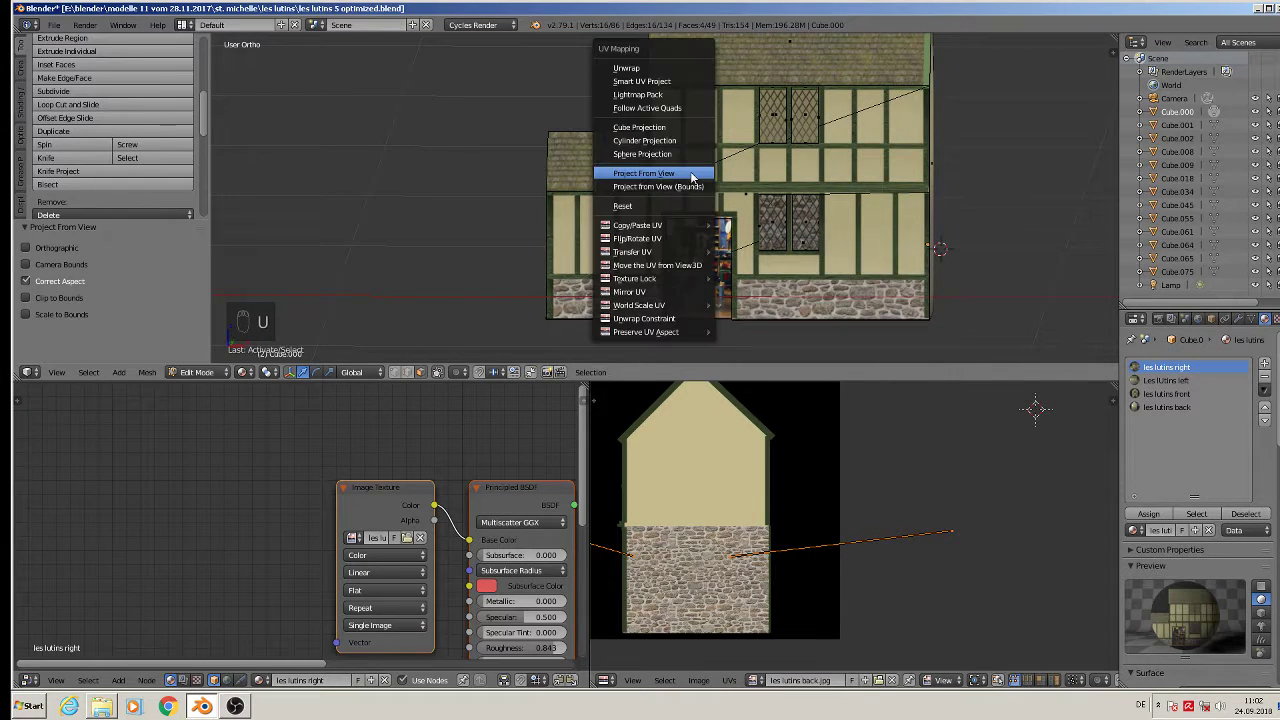
pyautogui.click(690, 172)
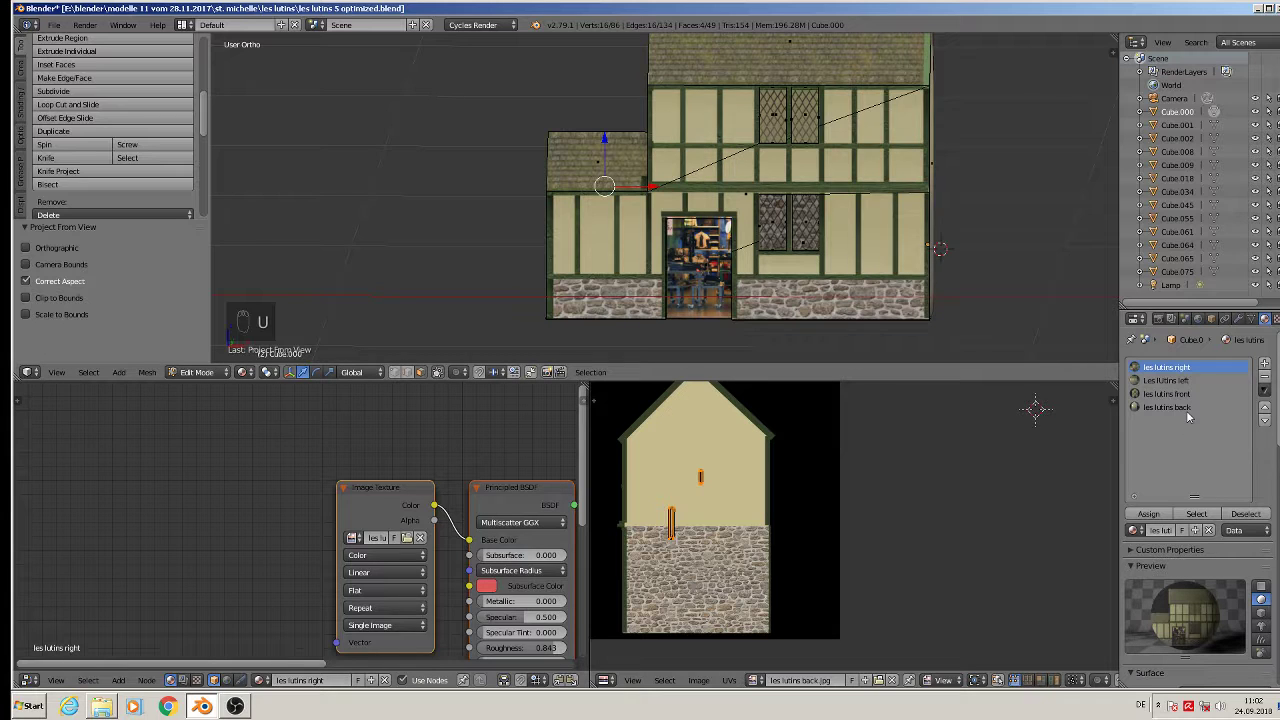
pyautogui.press('g')
pyautogui.click(746, 477)
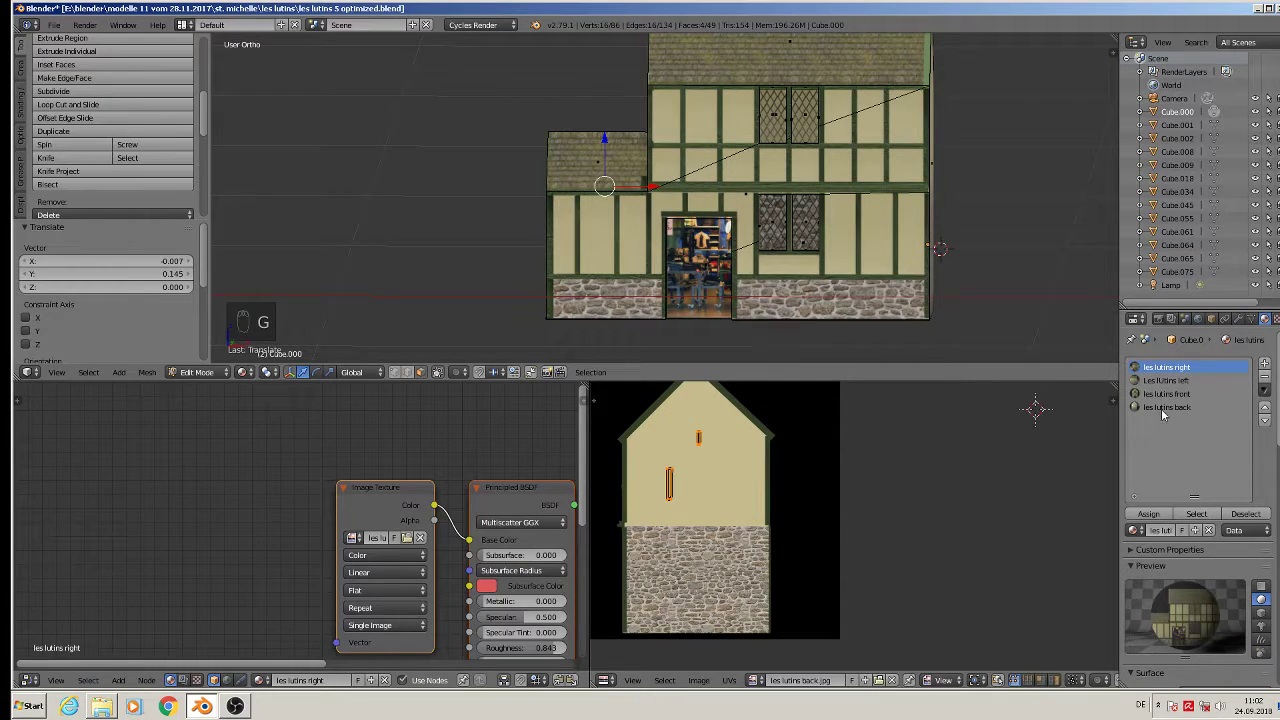
# Step: Assign the les lutins back material to the selected door and gable window recess faces and leave Edit Mode
pyautogui.click(1163, 407)
pyautogui.click(1148, 513)
pyautogui.moveTo(780, 260); pyautogui.dragTo(881, 290, button='middle')
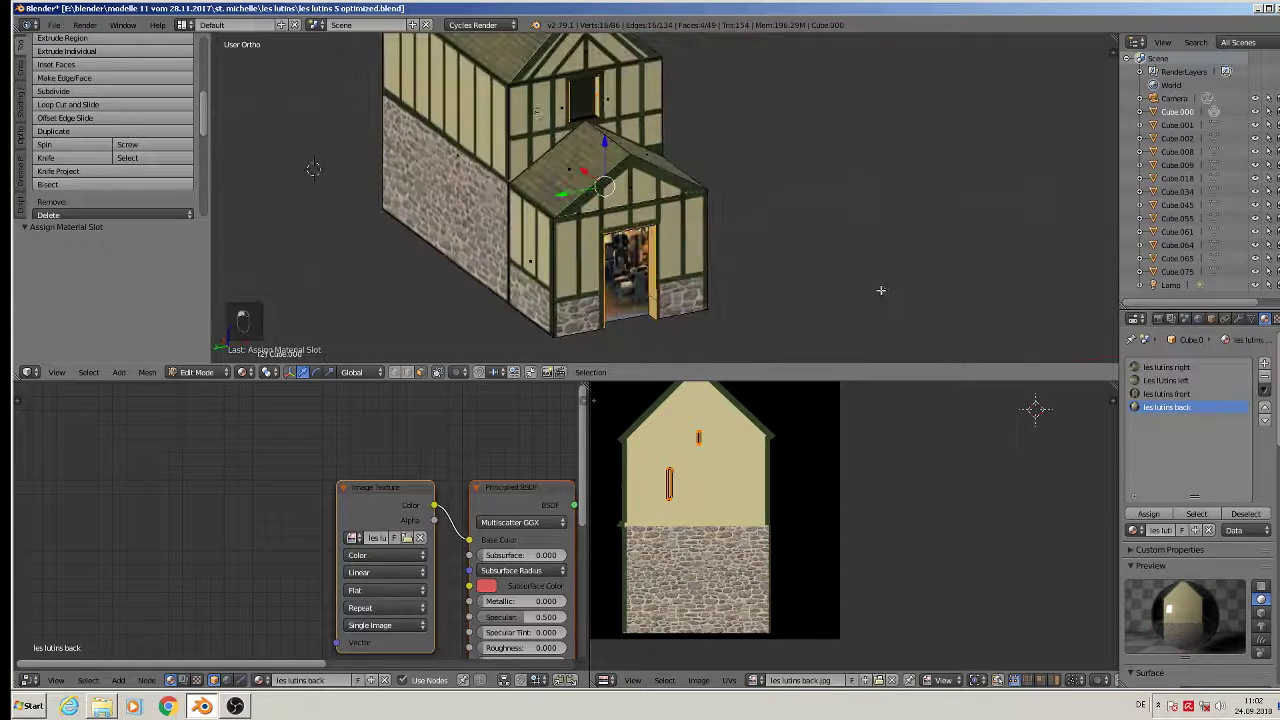
pyautogui.press('Tab')
# Step: Inspect the textured house from the corner and from the front, and save the Blender file
pyautogui.moveTo(774, 277); pyautogui.dragTo(410, 165, button='middle')
pyautogui.moveTo(577, 181); pyautogui.dragTo(625, 184, button='middle')
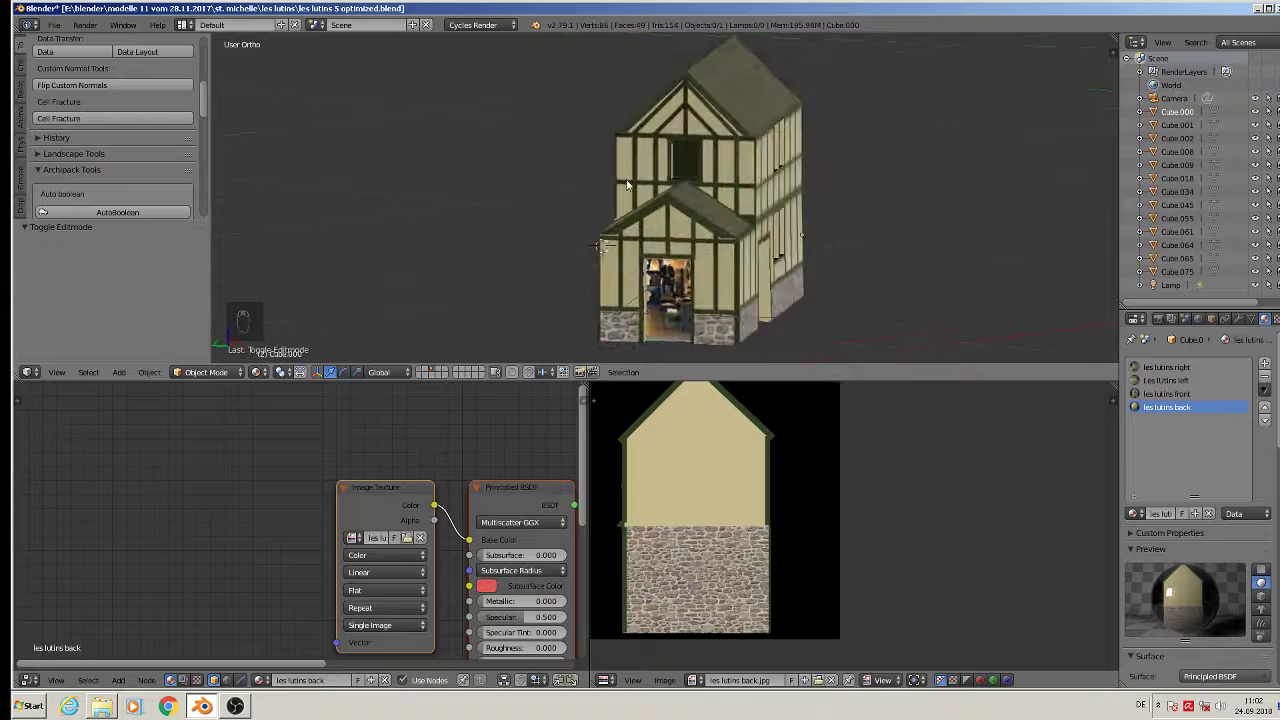
pyautogui.press('KP_1')
pyautogui.scroll(-2, 673, 103)
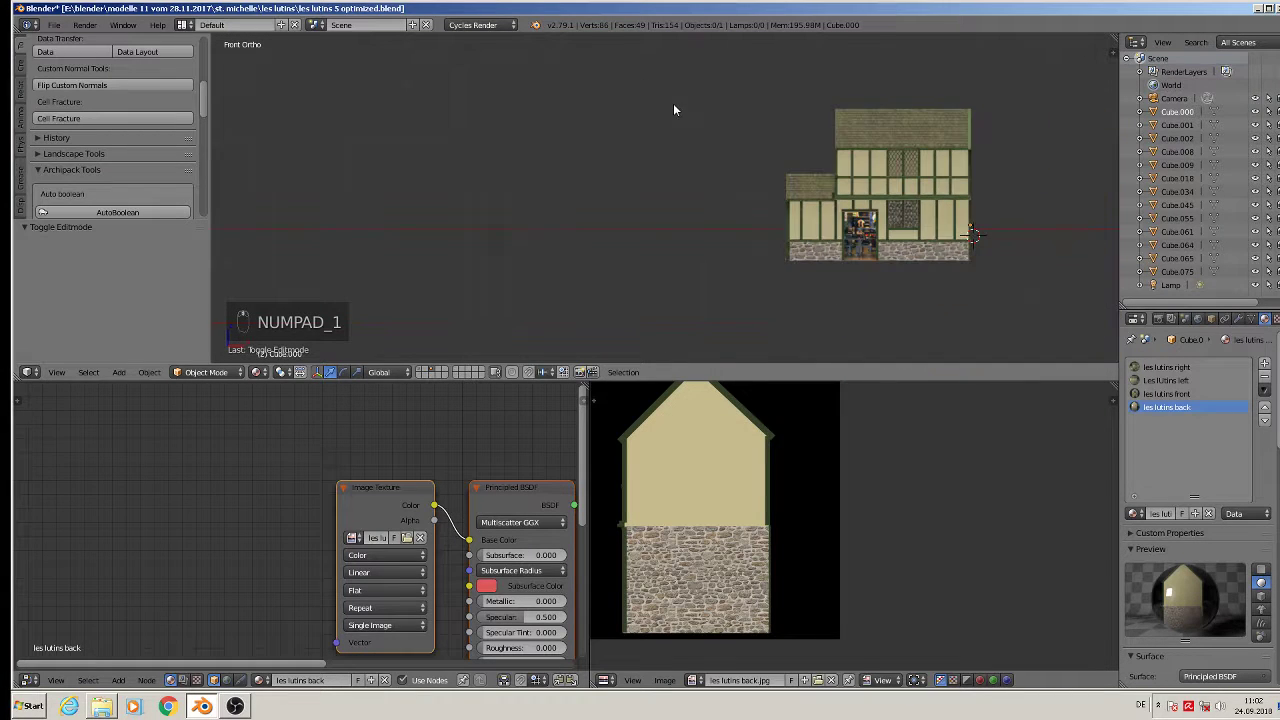
pyautogui.keyDown('shift'); pyautogui.moveTo(580, 43); pyautogui.dragTo(385, 51, button='middle'); pyautogui.keyUp('shift')
pyautogui.scroll(2, 455, 65)
pyautogui.click(54, 25)
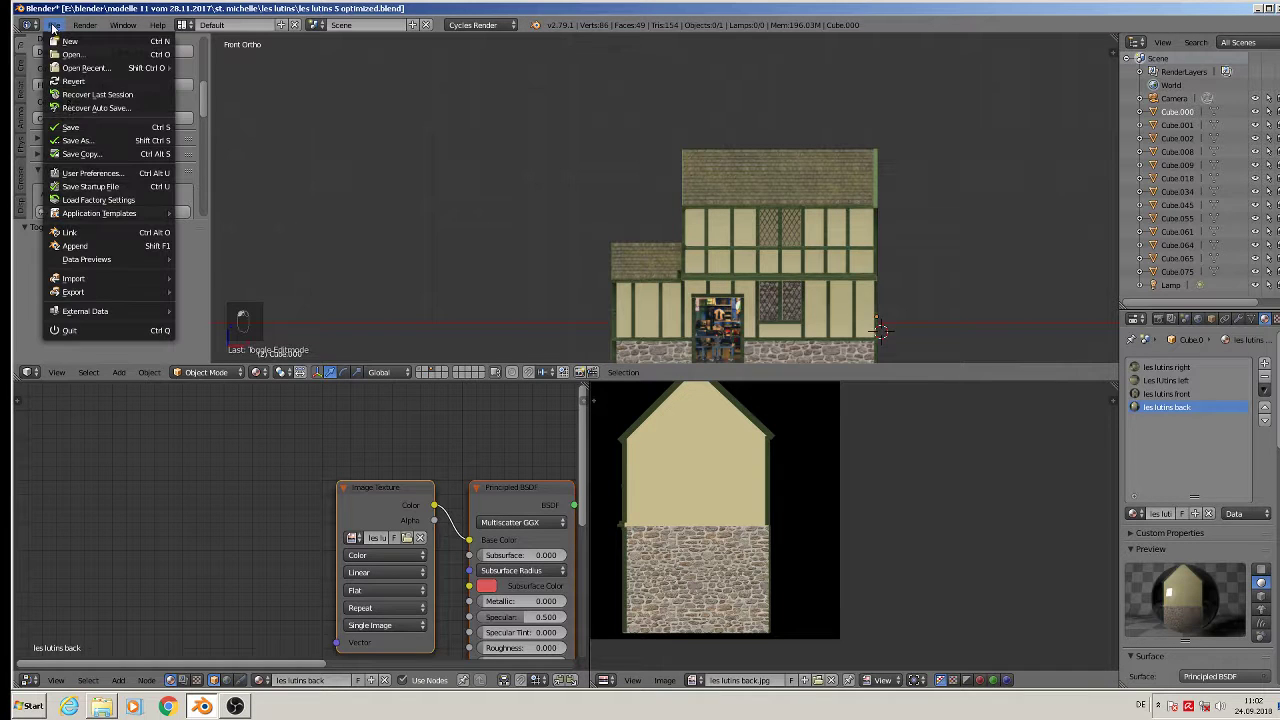
pyautogui.click(88, 123)
pyautogui.scroll(-3, 675, 257)
pyautogui.moveTo(675, 257); pyautogui.dragTo(334, 196, button='middle')
pyautogui.scroll(3, 580, 200)
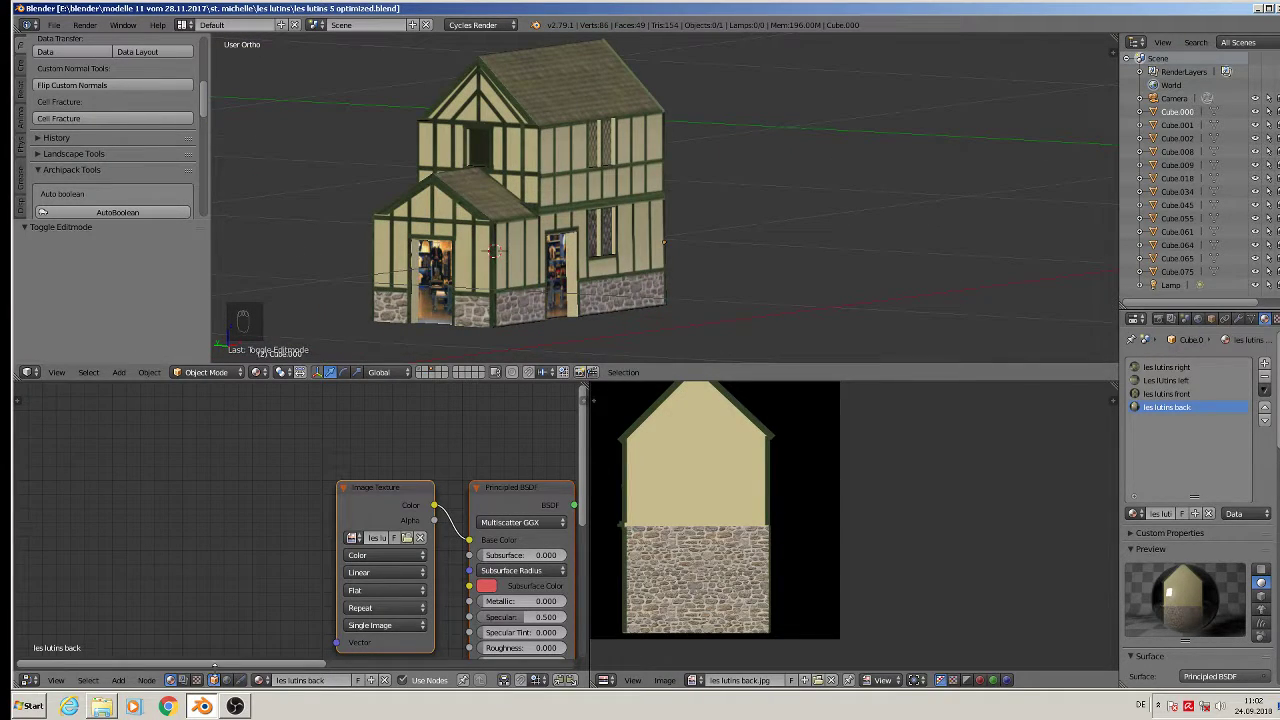
pyautogui.click(243, 706)
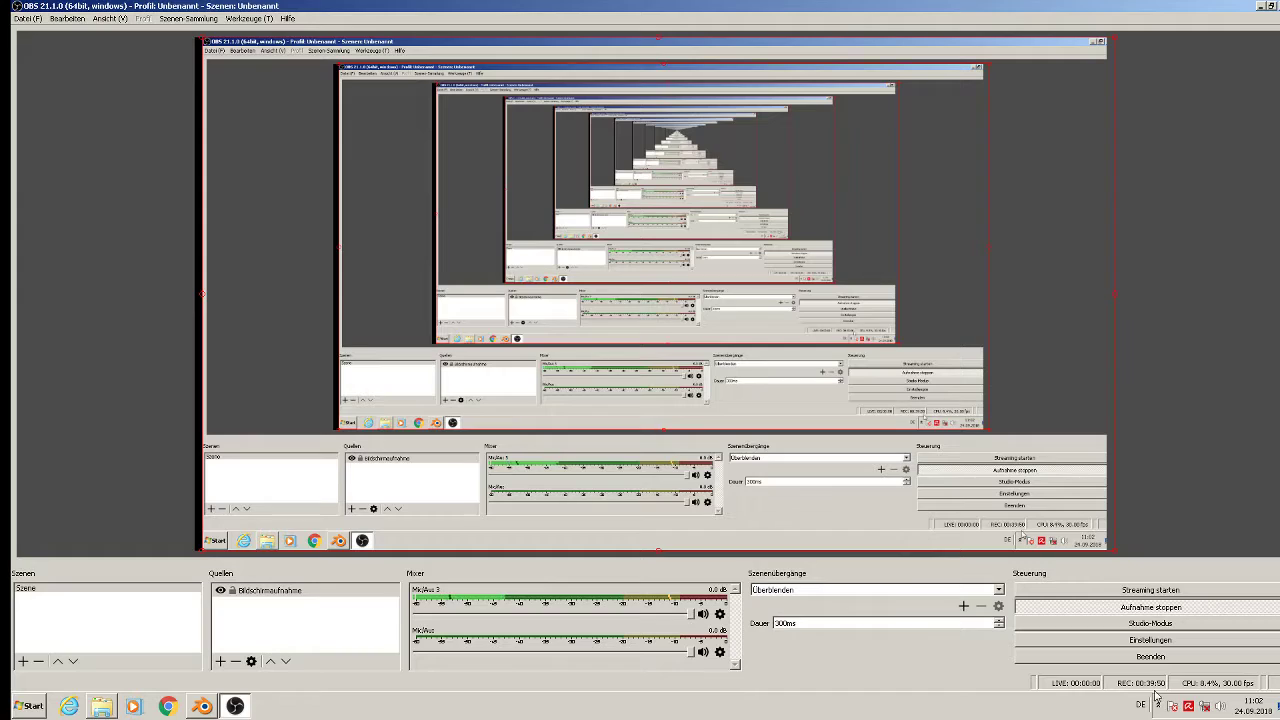